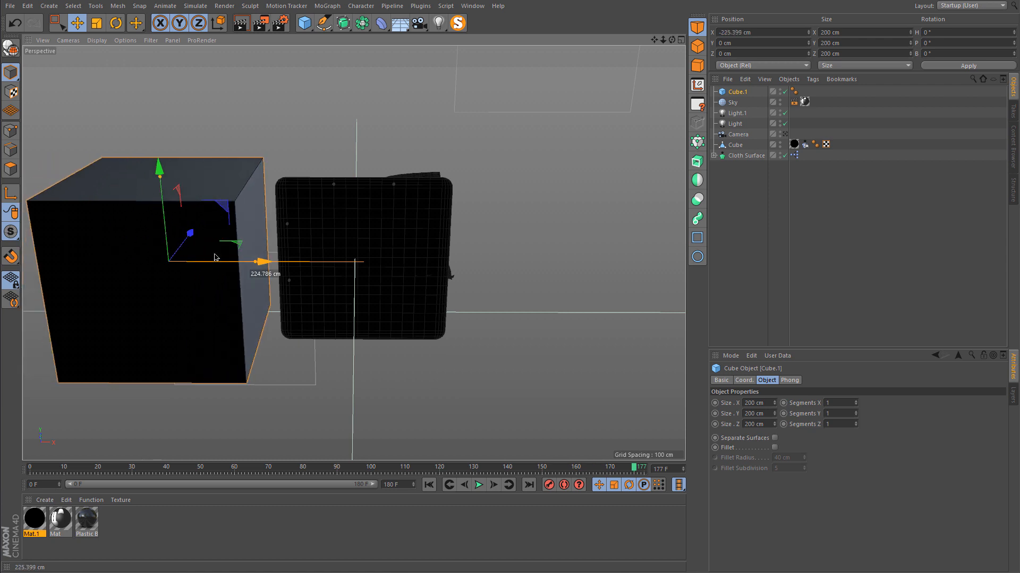
- Flatten the new cube to about 14.2 cm along Z and round its edges with a fillet of 7.104 cm radius
left_click_drag(393, 284, 533, 310)
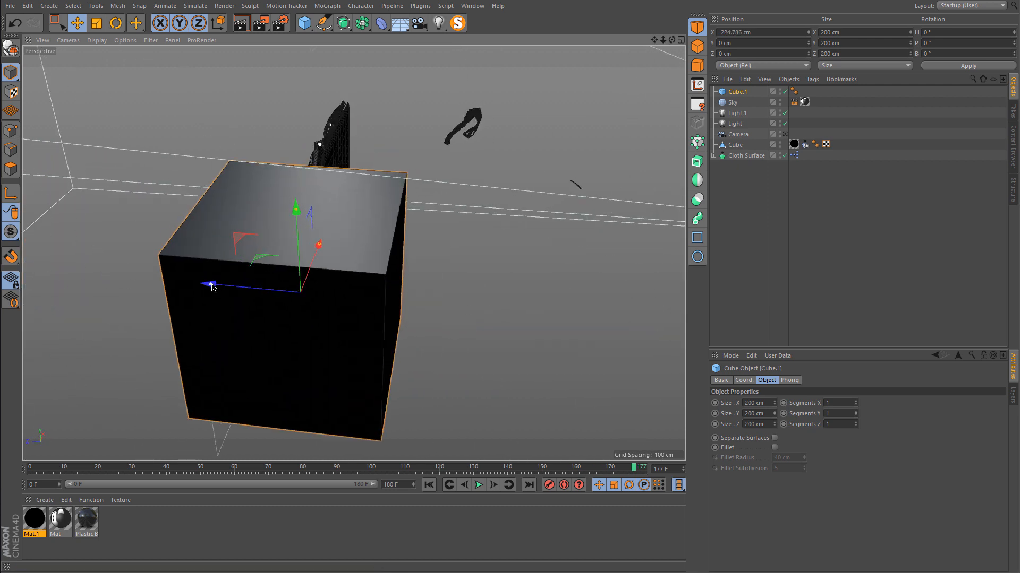
left_click_drag(211, 288, 412, 231)
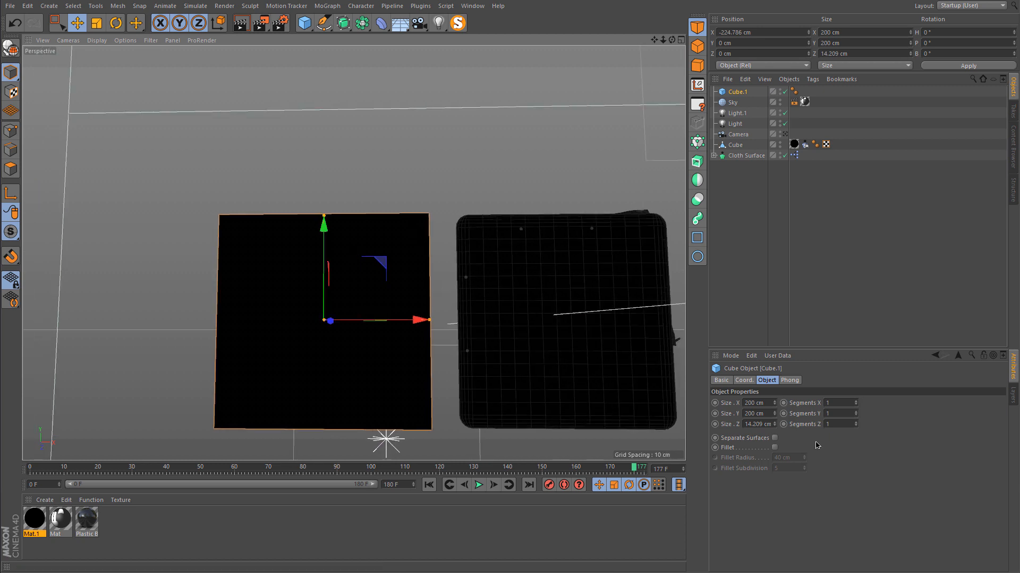
left_click(775, 448)
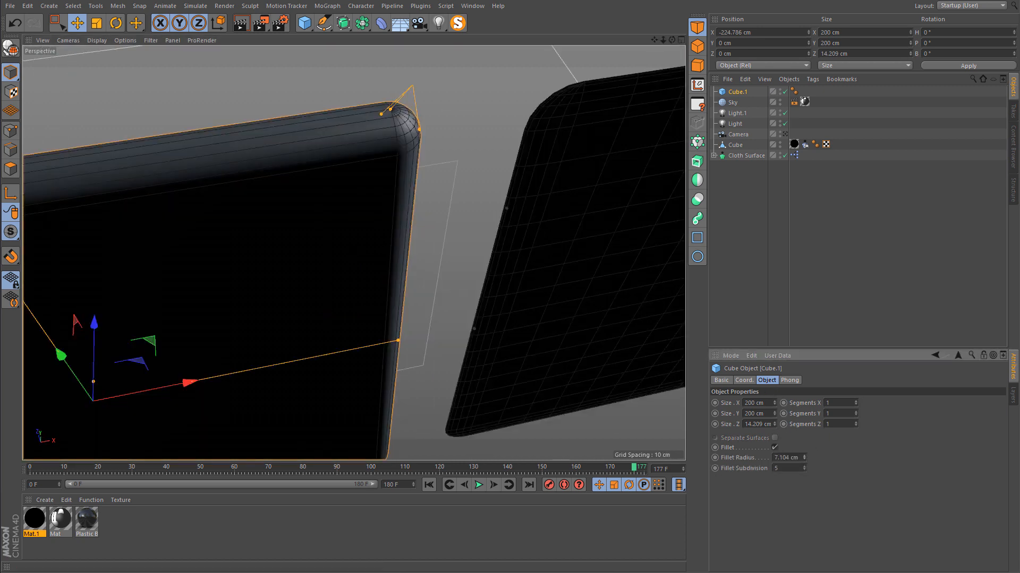
left_click_drag(804, 458, 804, 469)
left_click_drag(346, 220, 457, 296)
- Set the flattened cube's segments to 15 in X, 15 in Y and 5 in Z
left_click(841, 402)
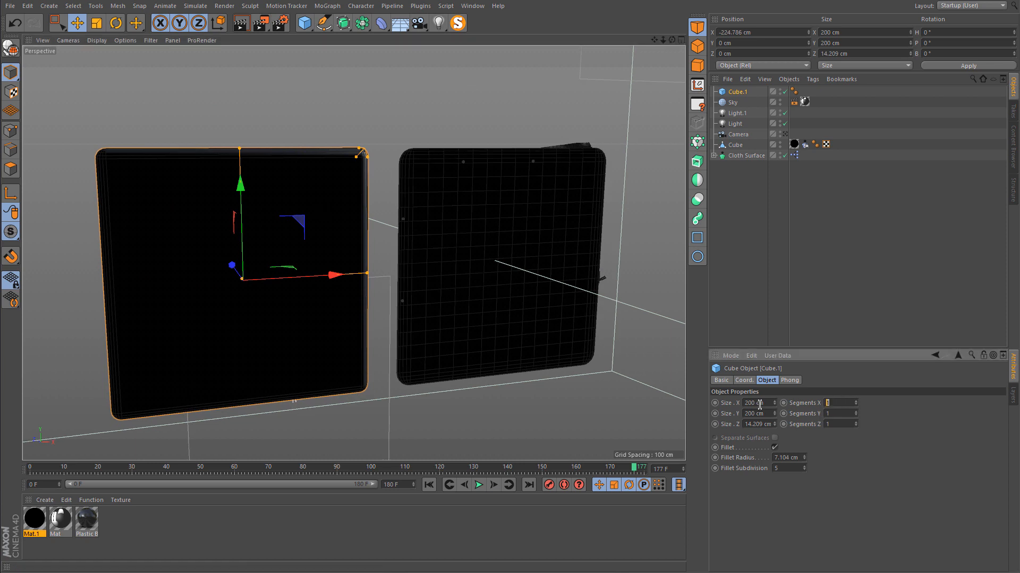
left_click(844, 413)
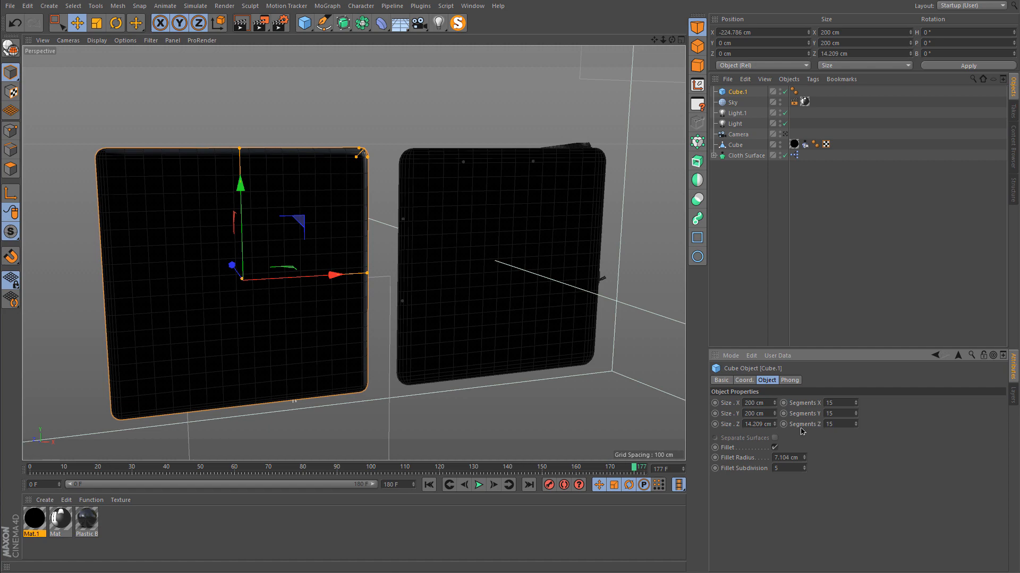
left_click_drag(292, 296, 543, 350)
scroll(441, 288, "up", 6)
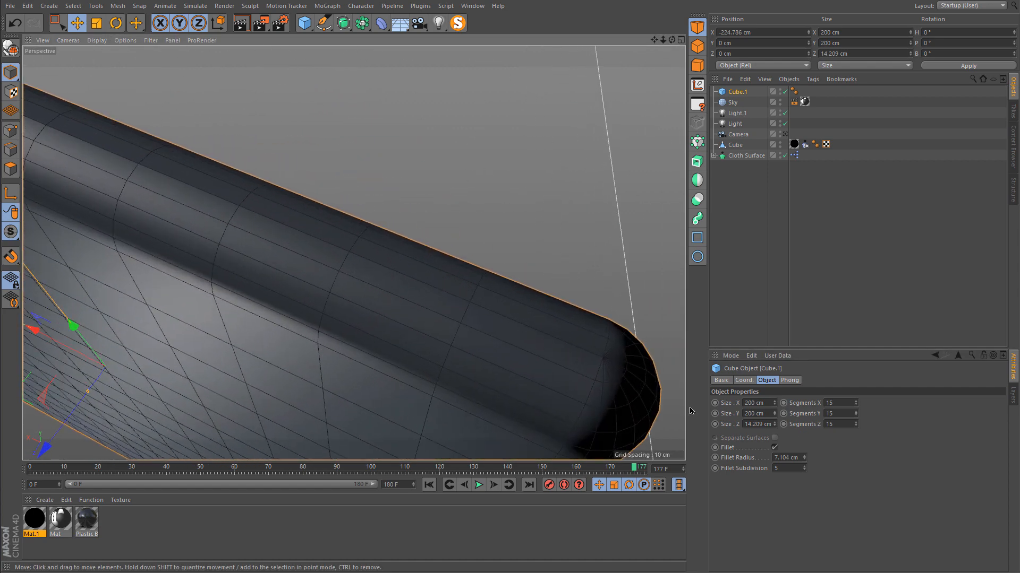
left_click(846, 424)
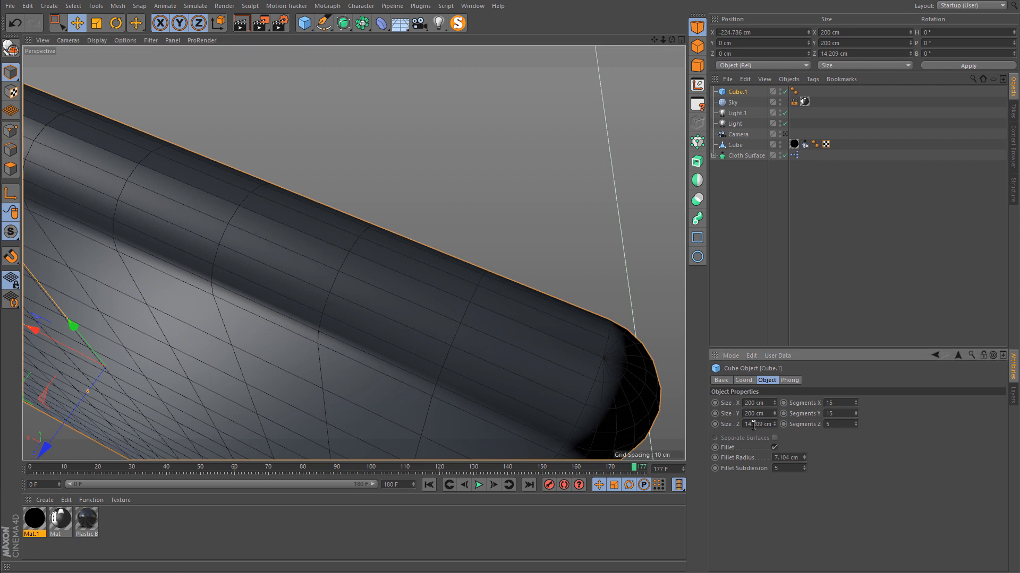
left_click_drag(514, 365, 270, 343)
left_click_drag(422, 351, 404, 427)
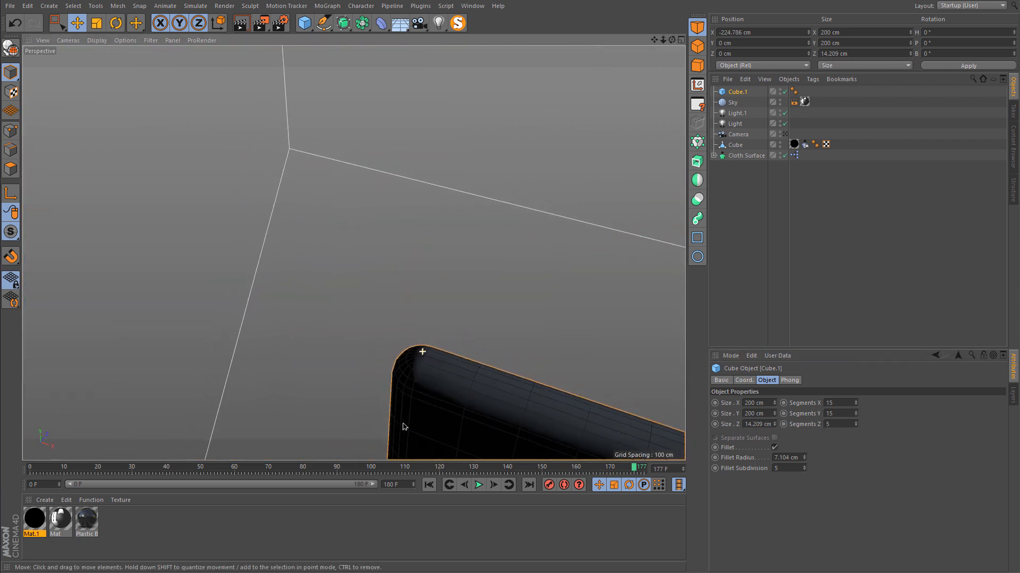
left_click_drag(483, 443, 503, 312)
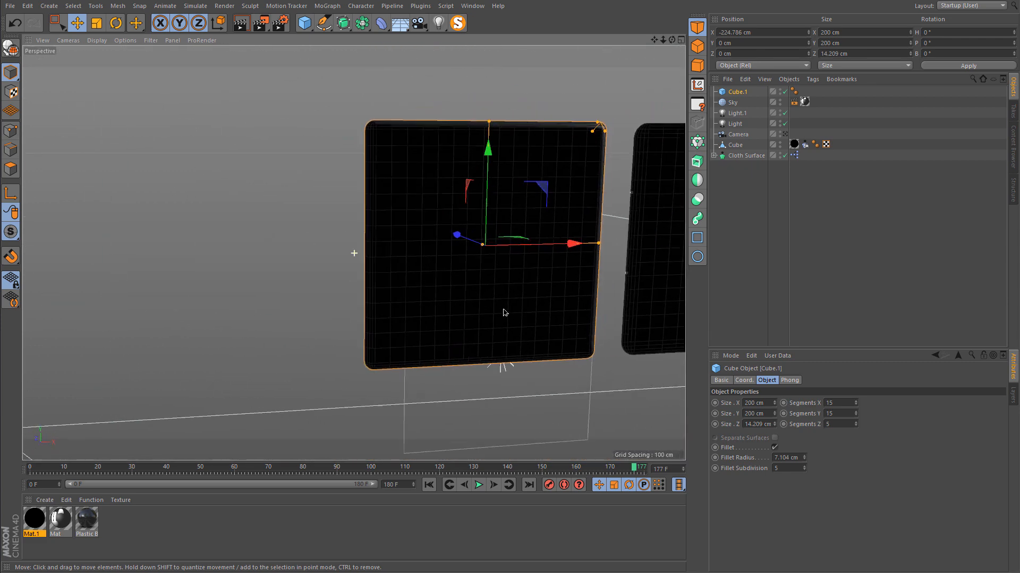
- Compare the rounded slab with the original Cube and duplicate the slab in place
left_click(736, 146)
left_click_drag(576, 223, 551, 279)
left_click_drag(271, 292, 310, 239)
left_click_drag(398, 209, 485, 216)
left_click(730, 95)
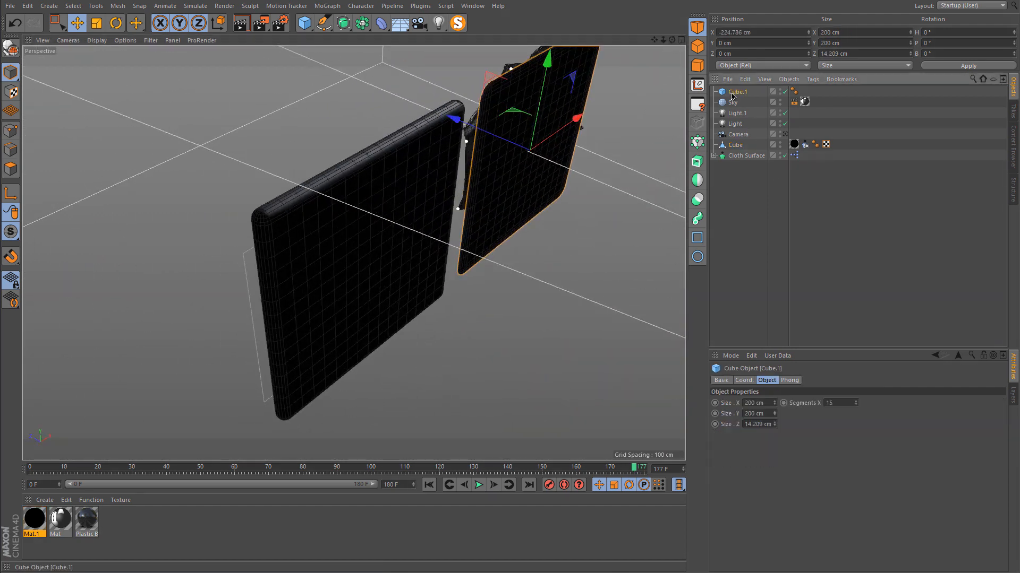
left_click_drag(367, 249, 383, 236)
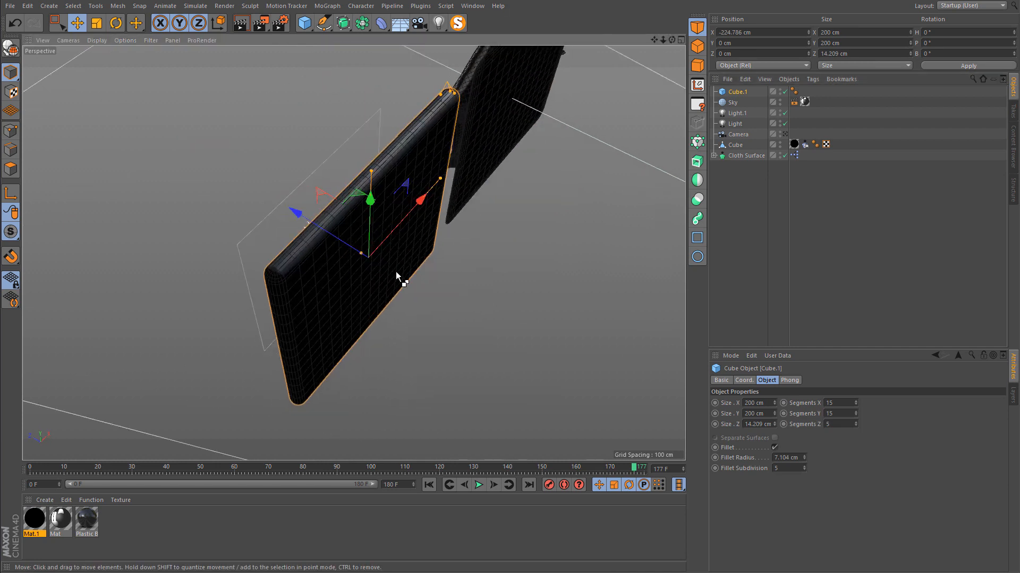
left_click(396, 272, "ctrl")
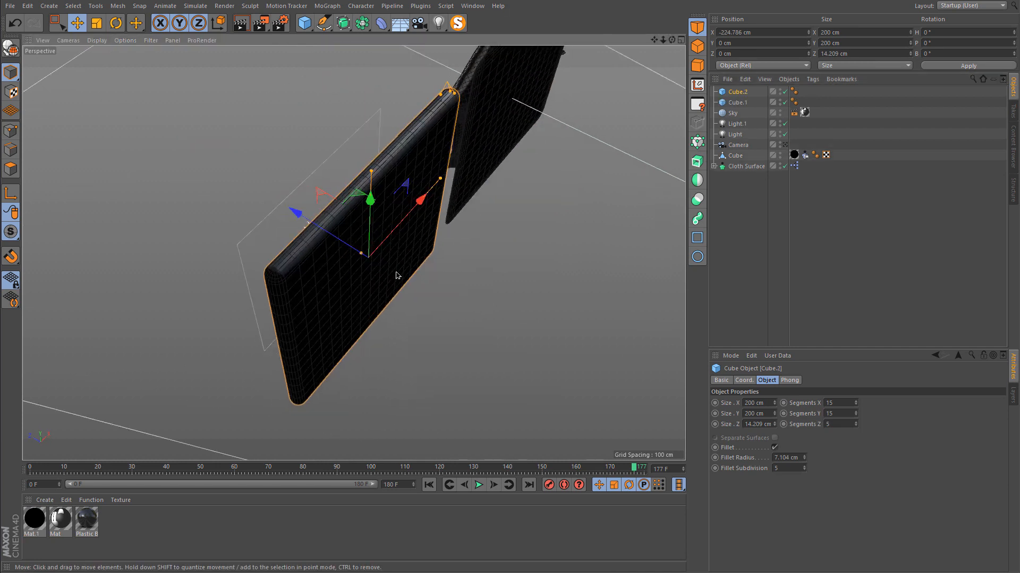
- Scale the duplicate slab to 0.9 in X, 0.9 in Y and 0.1 in Z so it fits inside the first slab
scroll(305, 229, "up", 5)
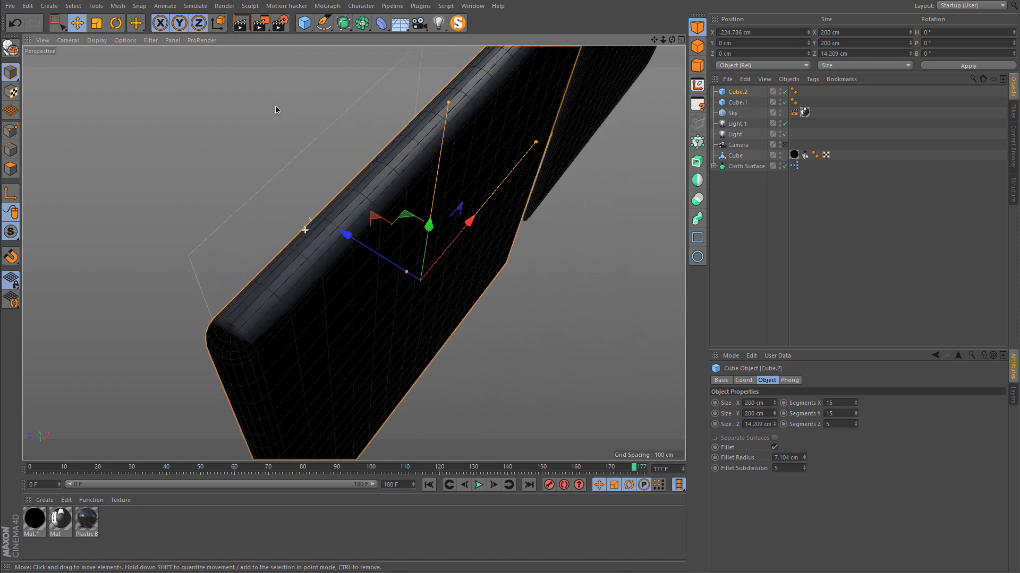
left_click_drag(338, 249, 236, 316)
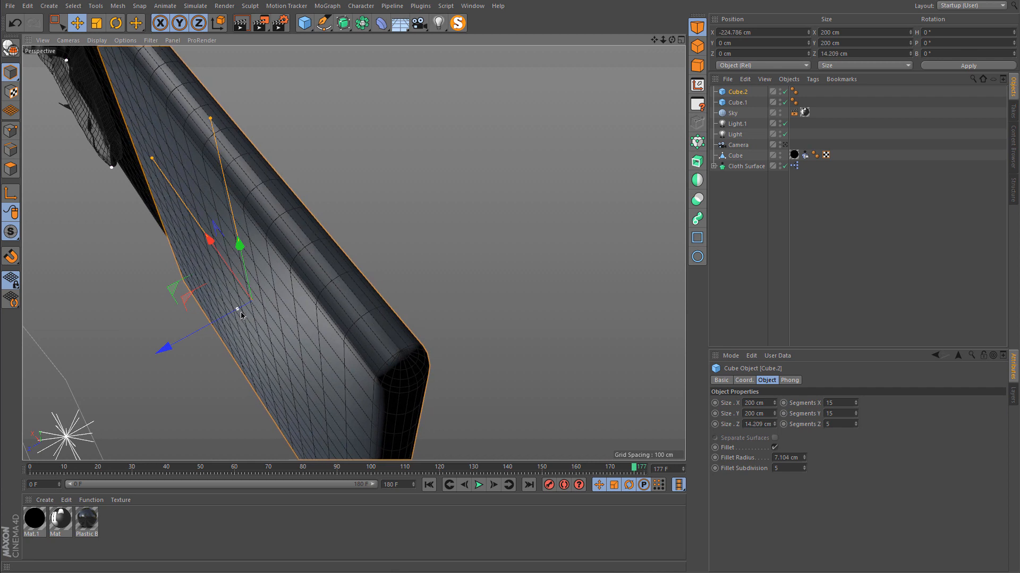
left_click(743, 380)
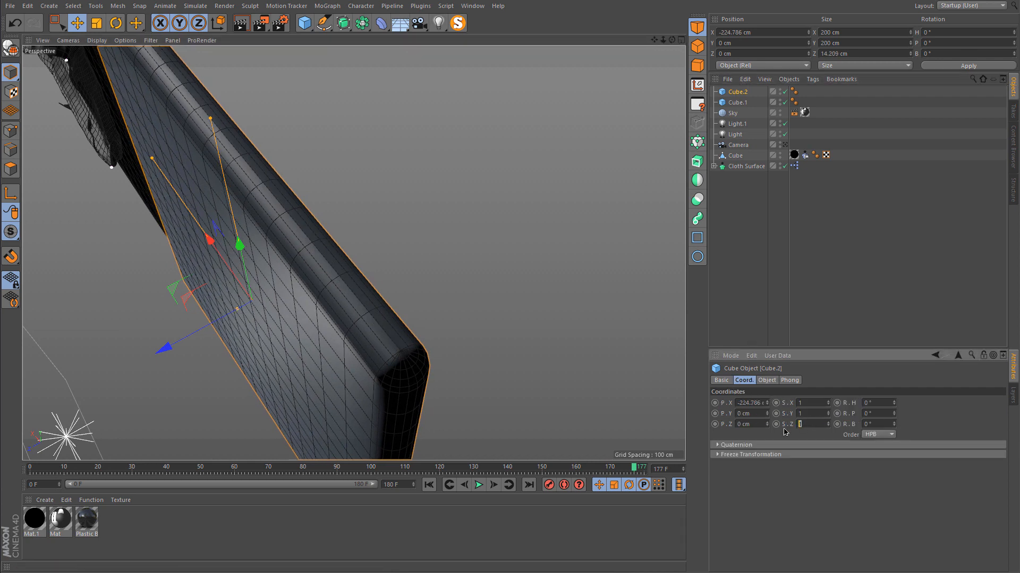
type(".1")
key("Return")
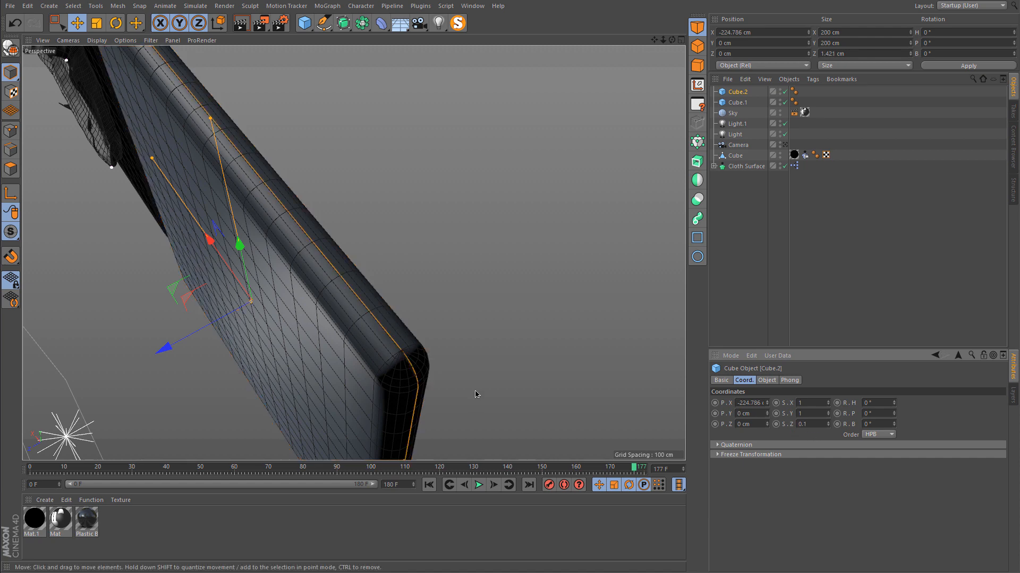
left_click_drag(476, 392, 469, 416)
left_click(812, 403)
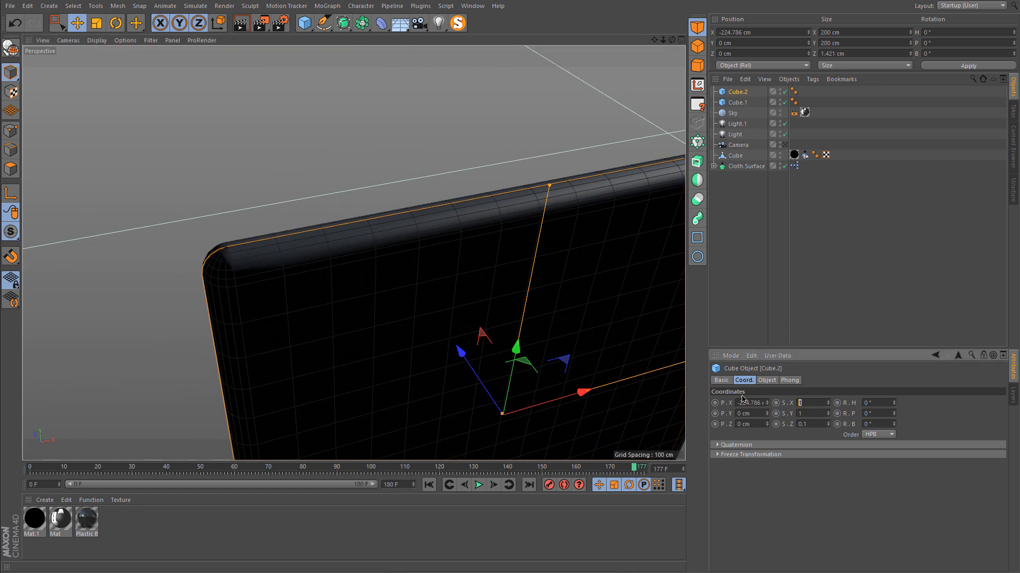
left_click(814, 424)
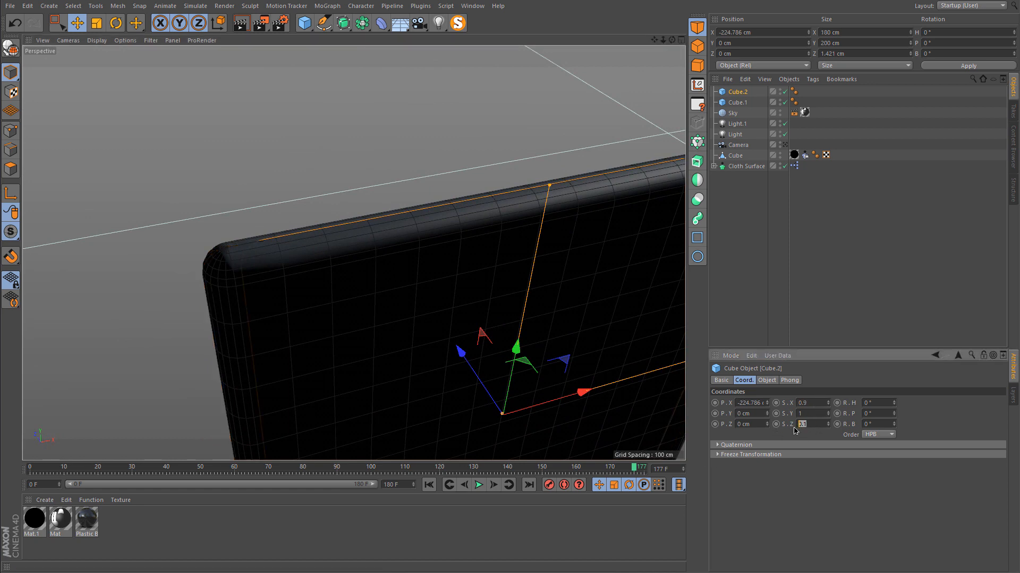
type(".9")
key("Return")
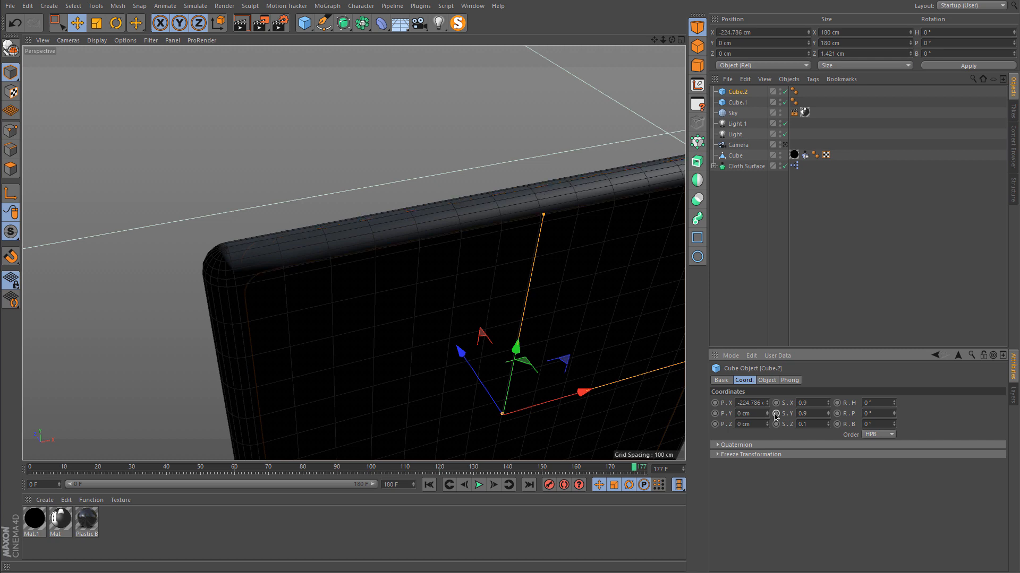
- Convert both the inner duplicate and the outer slab into editable polygon objects
left_click_drag(502, 298, 537, 287)
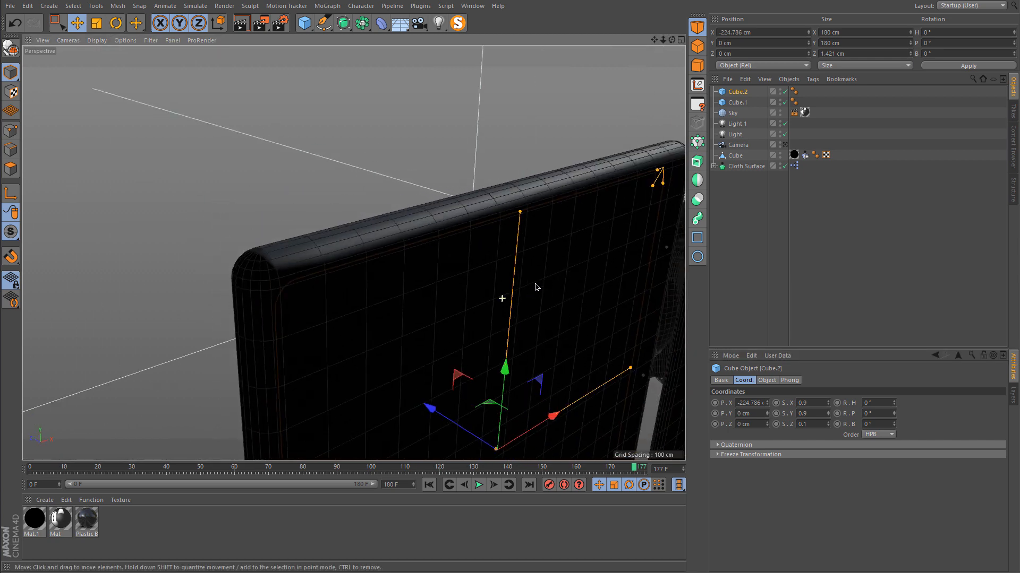
scroll(534, 289, "down", 5)
left_click_drag(499, 354, 333, 230)
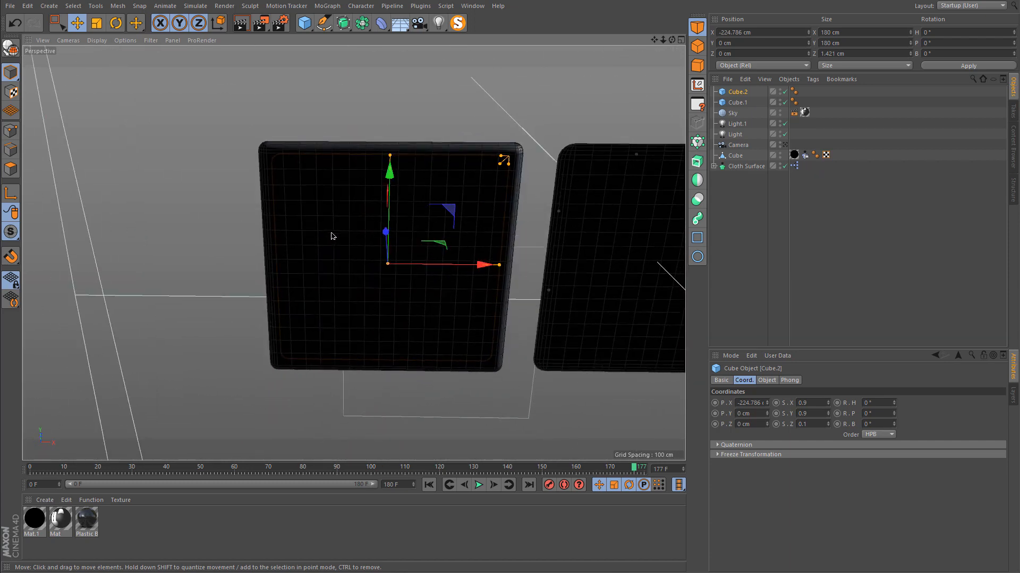
left_click(11, 48)
left_click(737, 102)
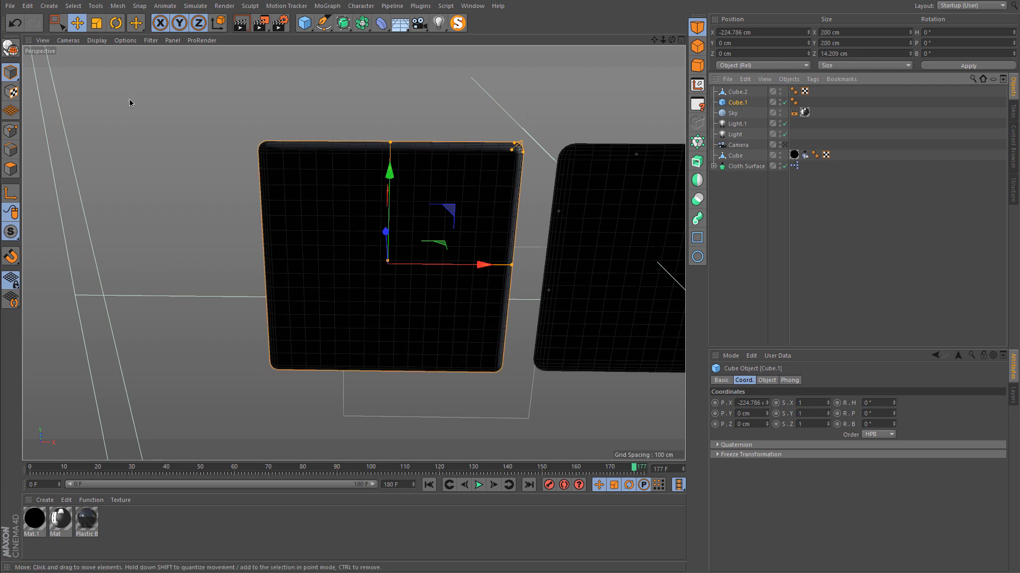
left_click(11, 47)
left_click_drag(508, 281, 414, 340)
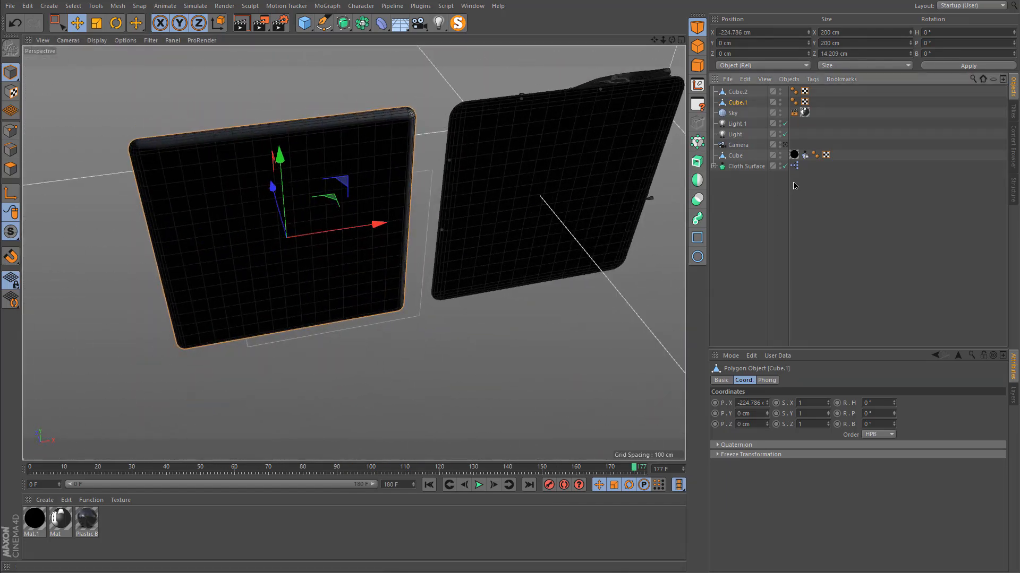
- Rename the outer slab as c and the inner slab as cc
double_click(737, 103)
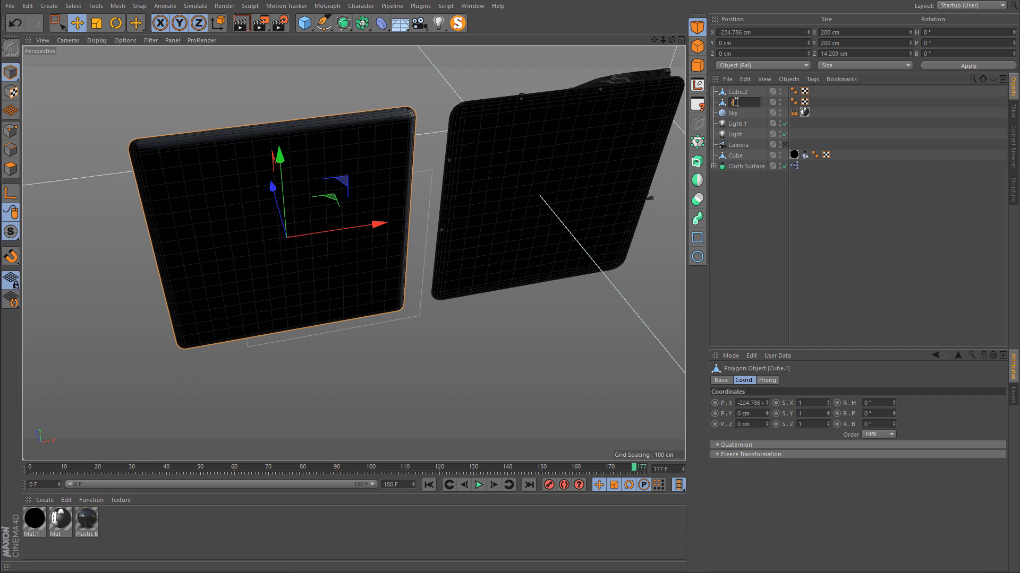
type("c")
key("Return")
left_click(736, 92)
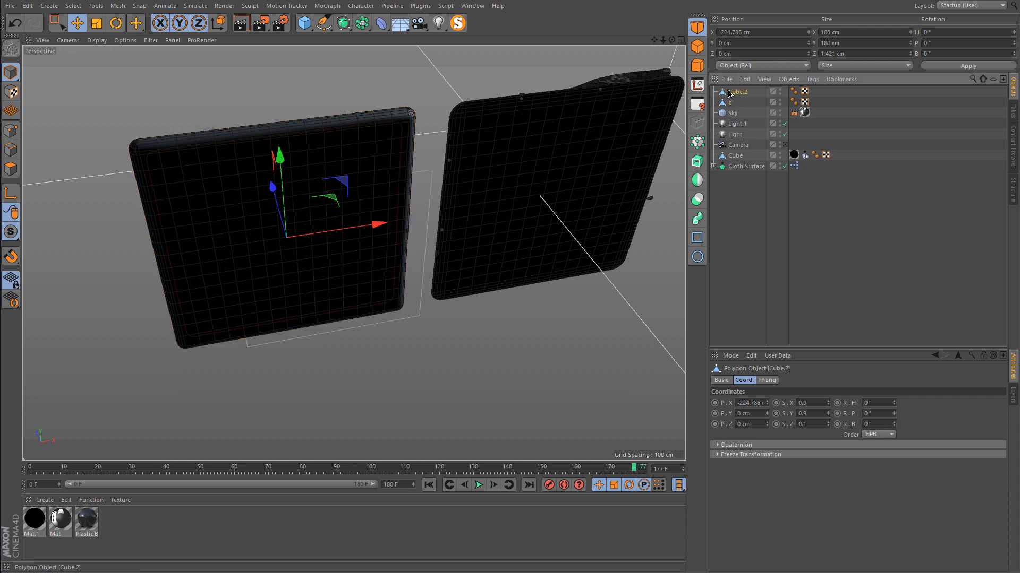
double_click(736, 91)
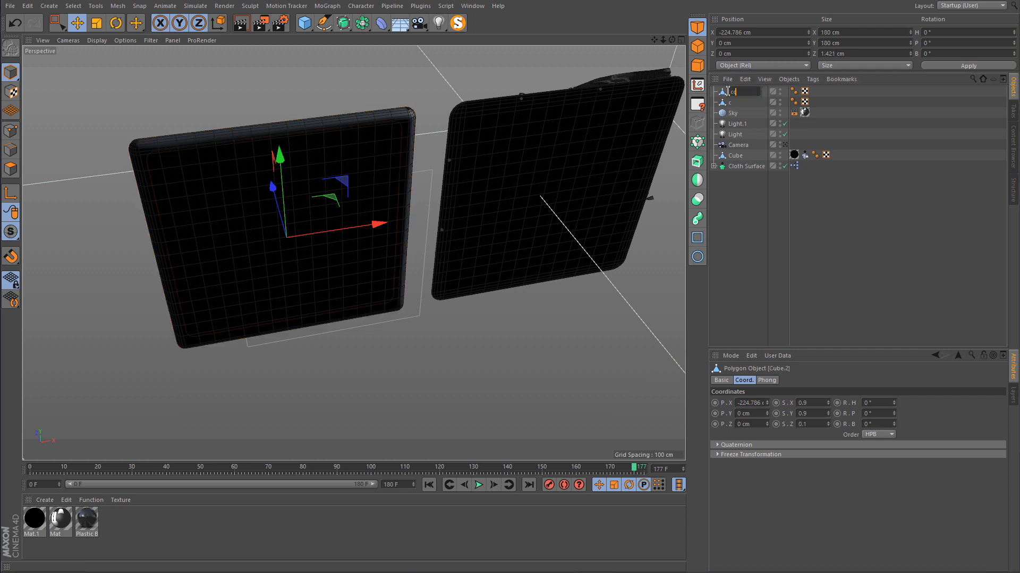
type("cc")
key("Return")
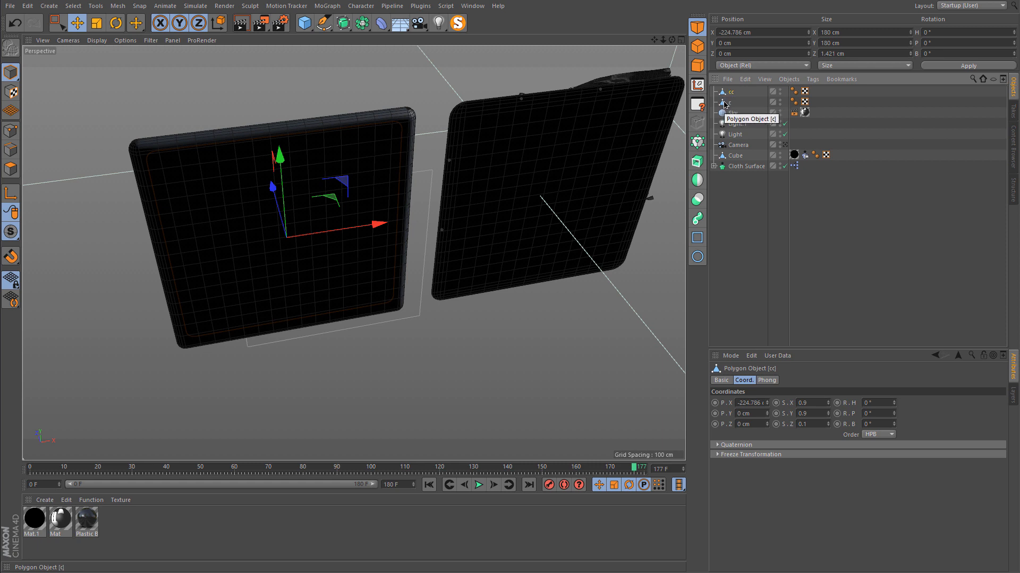
- Locate the Cloth simulation tag for object c and the Cloth Collider tag for object cc without applying them
right_click(725, 105)
mouse_move(848, 202)
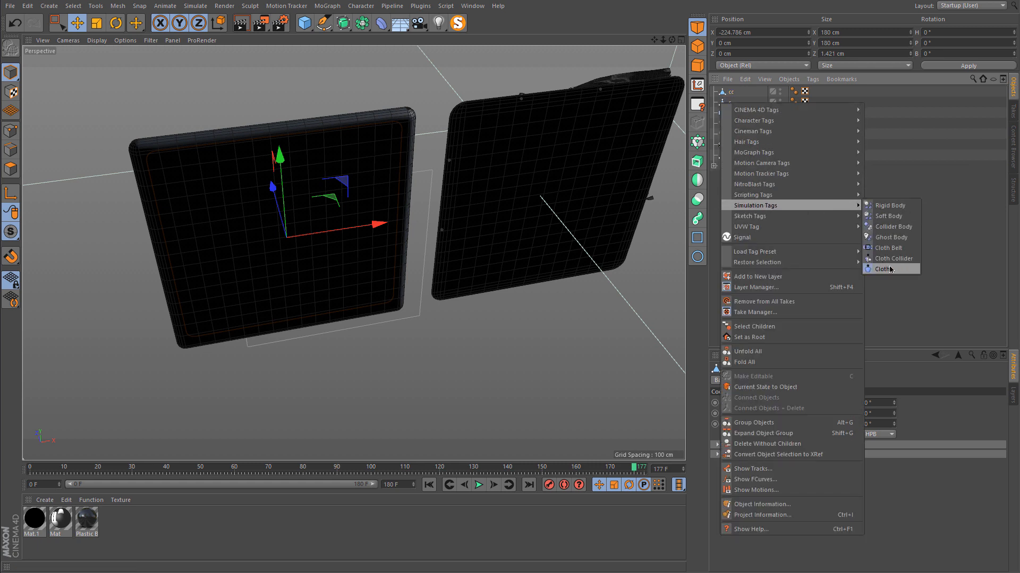
left_click(737, 96)
left_click(727, 96)
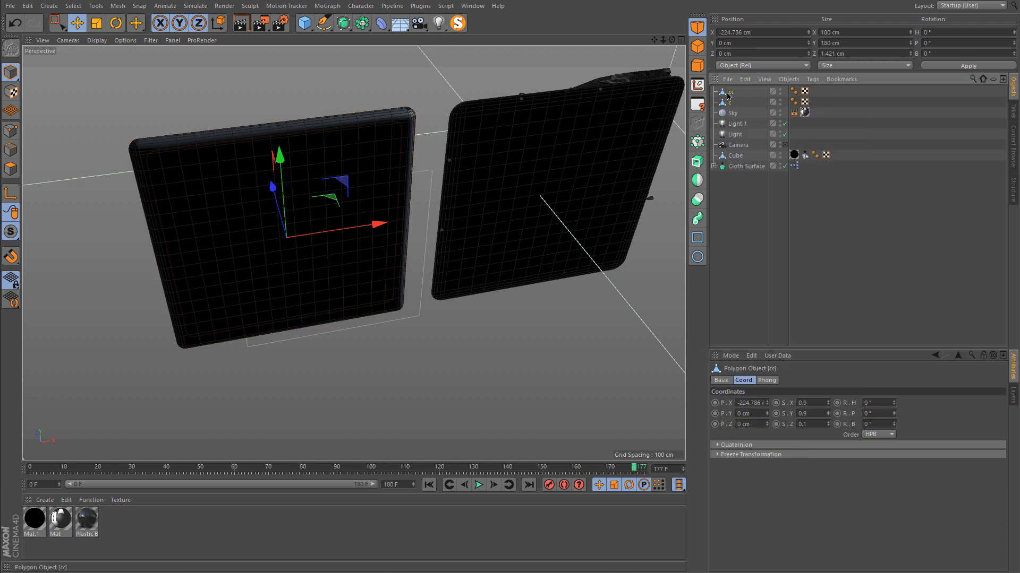
right_click(728, 95)
mouse_move(844, 195)
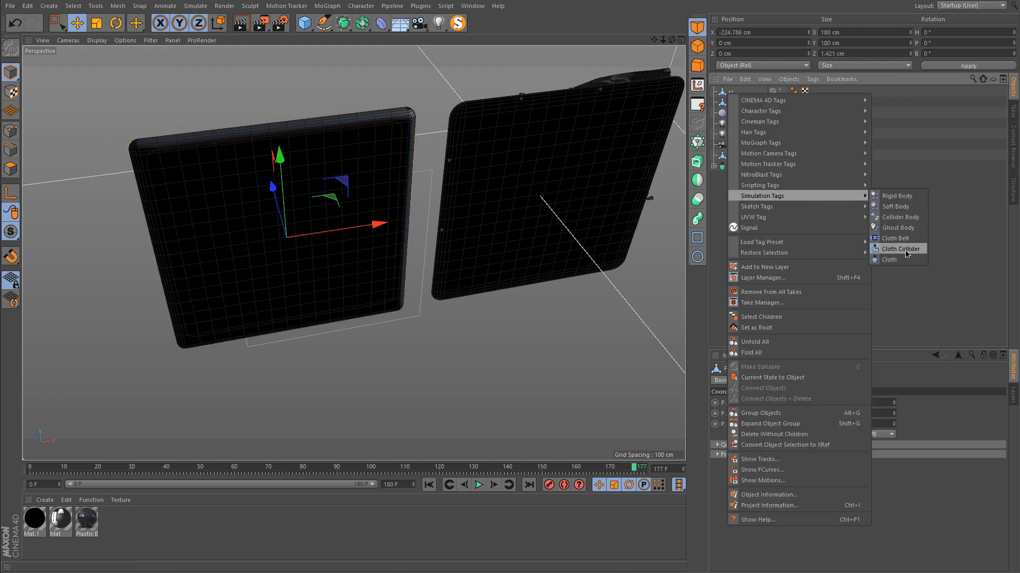
left_click(717, 204)
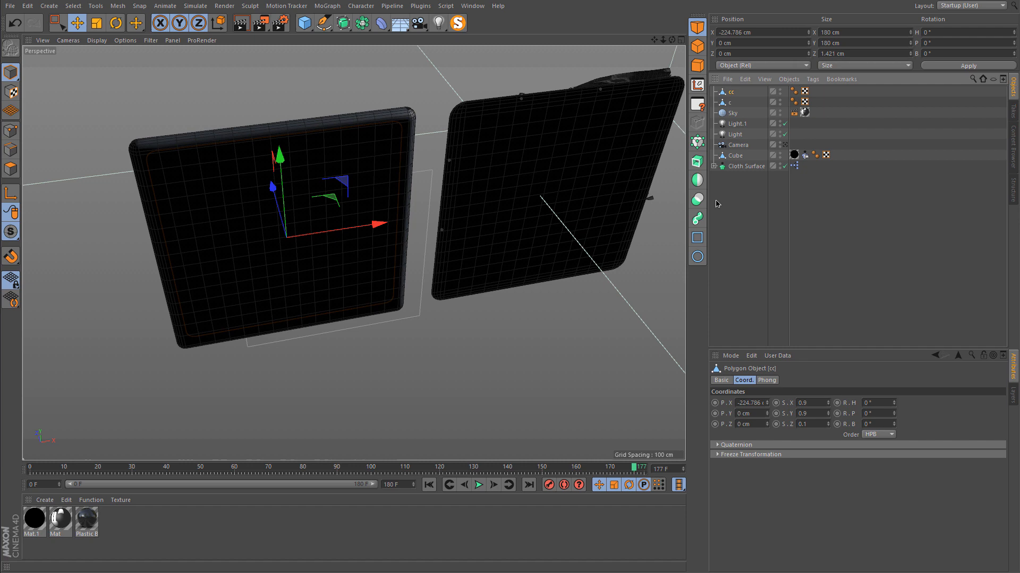
- Delete the two demonstration slabs cc and c from the scene
key("Delete")
left_click(727, 92)
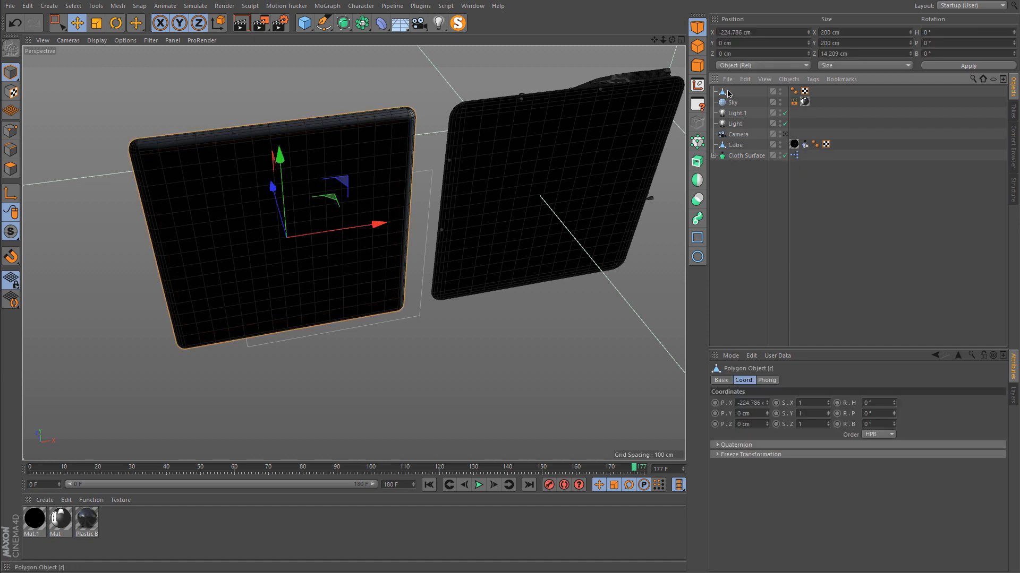
key("Delete")
- Examine the torn cloth around the original cube at frame 30 of the animation
key("h")
mouse_move(409, 208)
left_mouse_down()
mouse_move(419, 145)
mouse_move(432, 220)
mouse_move(421, 197)
left_mouse_up()
scroll(347, 210, "up", 3)
left_click_drag(348, 161, 433, 322)
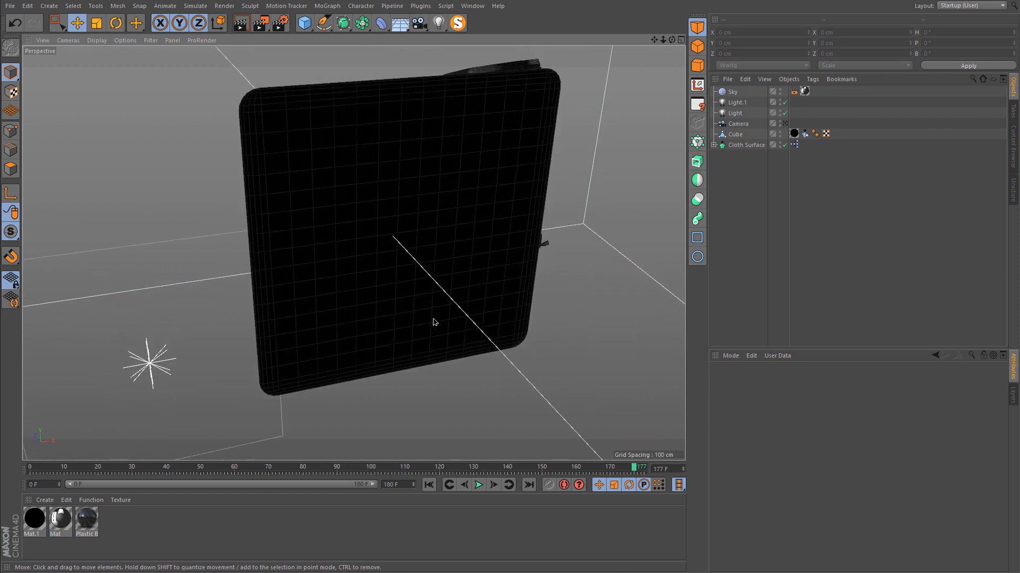
mouse_move(151, 471)
left_mouse_down()
mouse_move(12, 468)
mouse_move(134, 472)
left_mouse_up()
left_click_drag(421, 314, 422, 278)
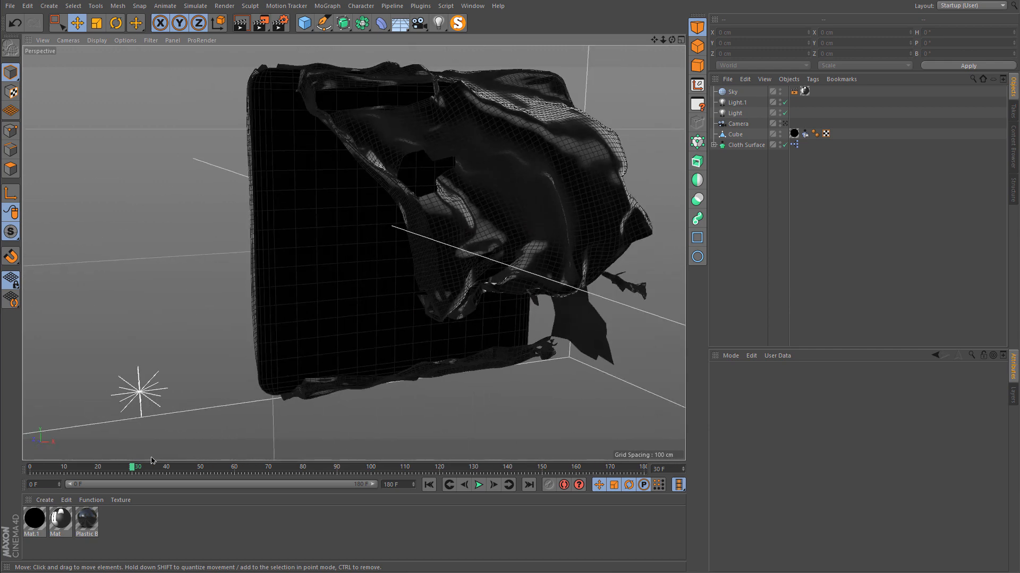
- Inspect the colour settings of the Plastic Black - Glossy material and its look on the torn cloth
double_click(89, 527)
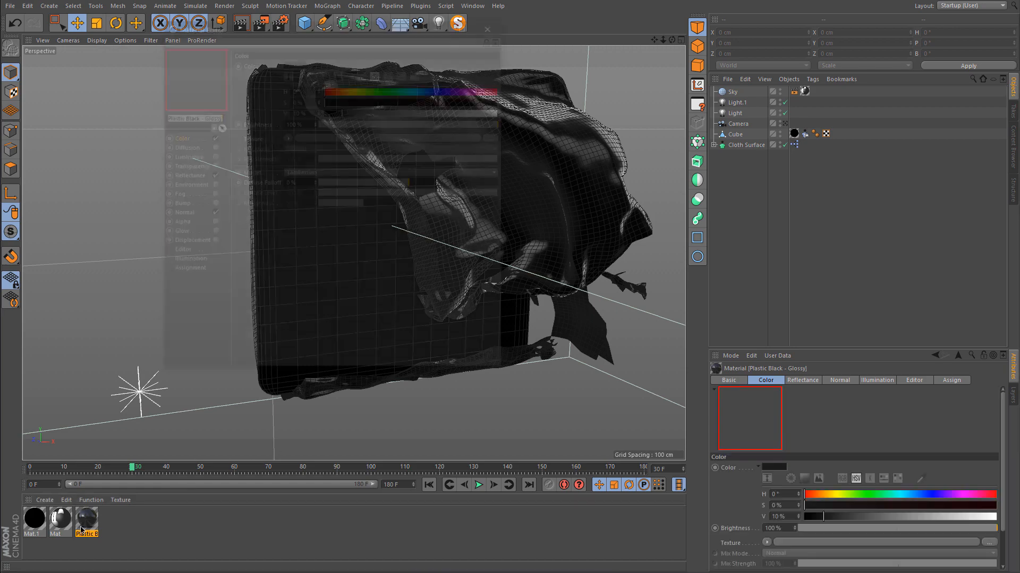
left_click(492, 24)
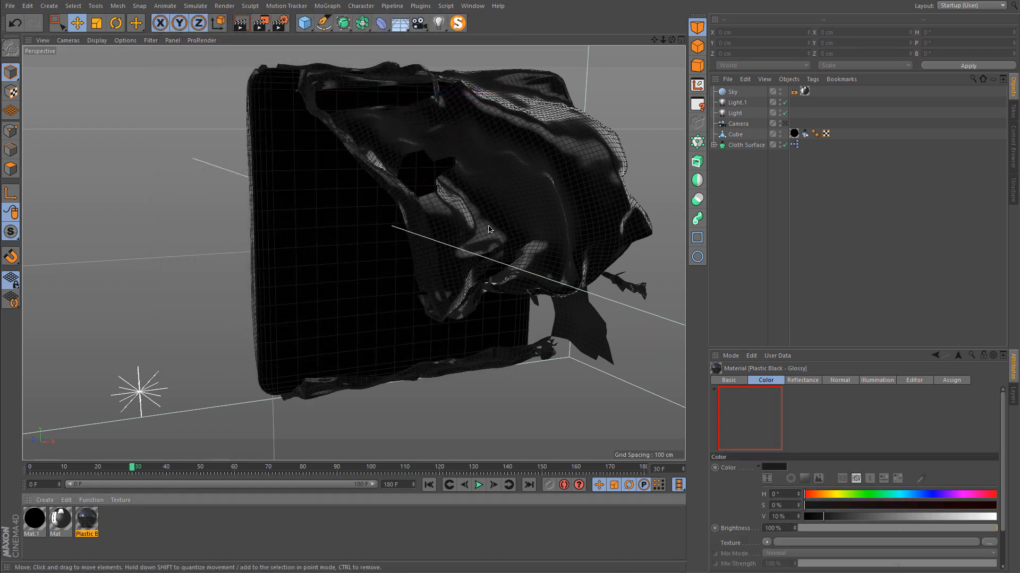
left_click_drag(459, 227, 411, 199)
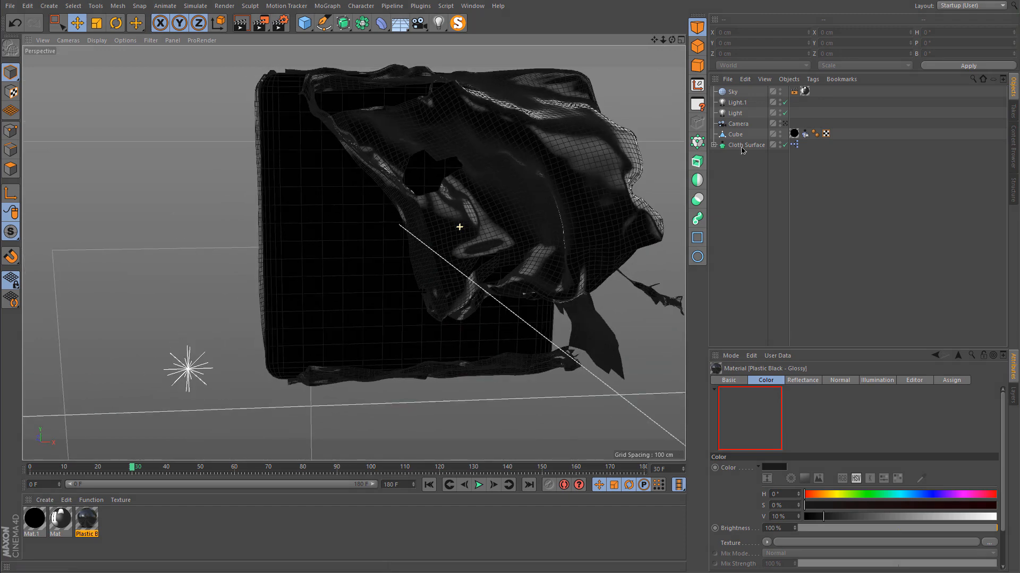
- Try adding a second Cloth Surface and moving Cube.1 out of the existing one, and undo both changes
left_click(714, 146)
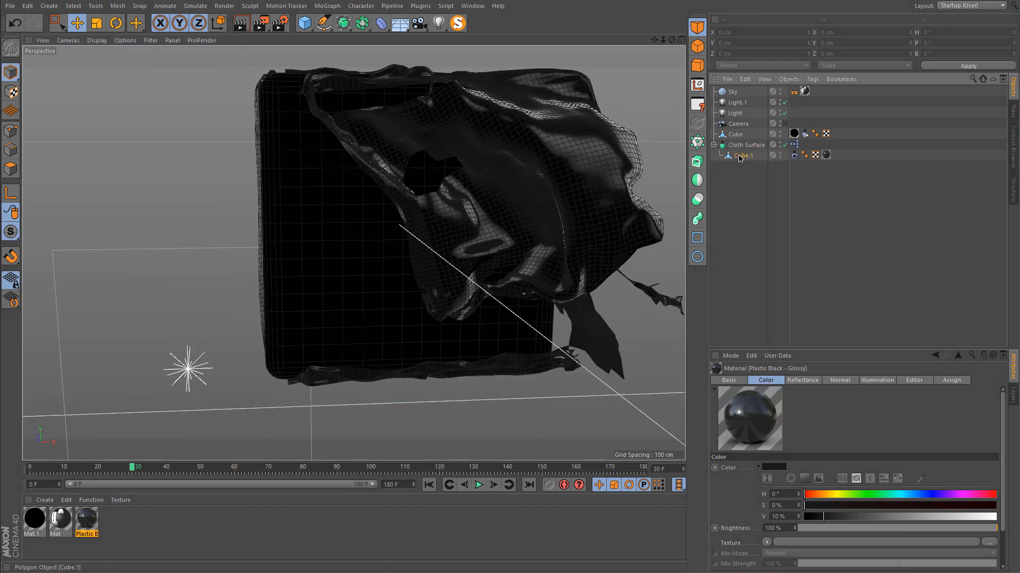
left_click(739, 156)
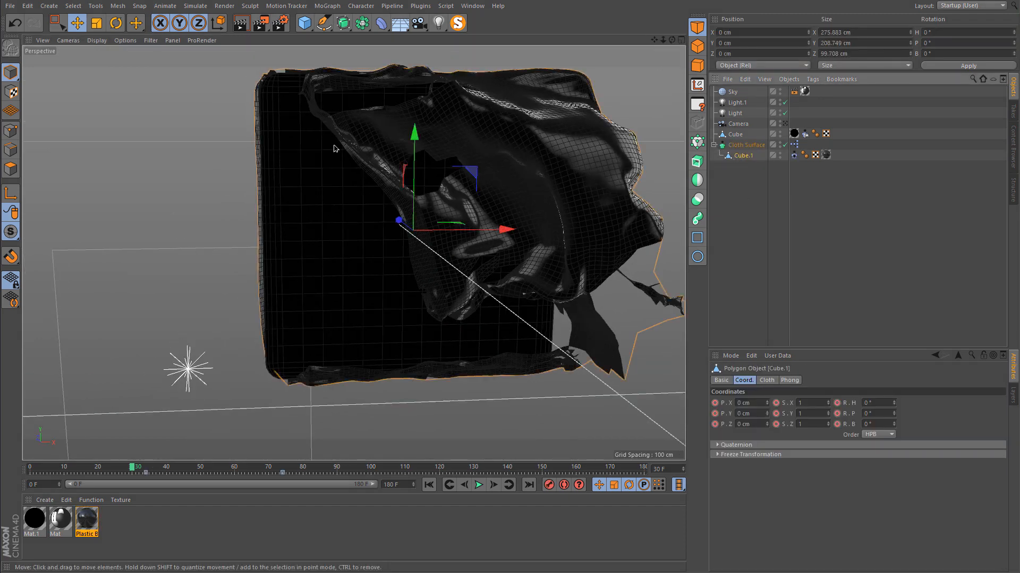
left_click(165, 6)
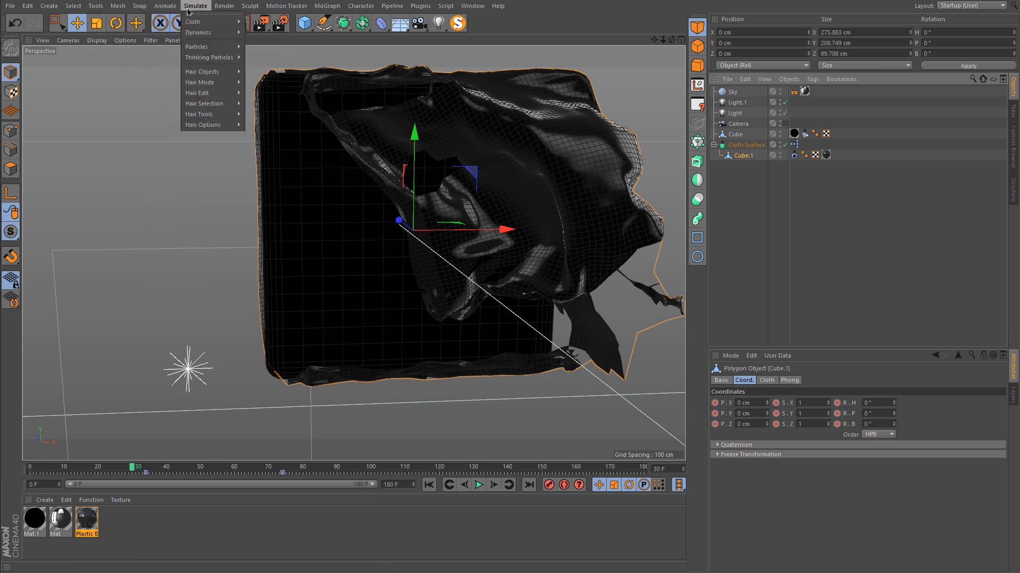
mouse_move(213, 22)
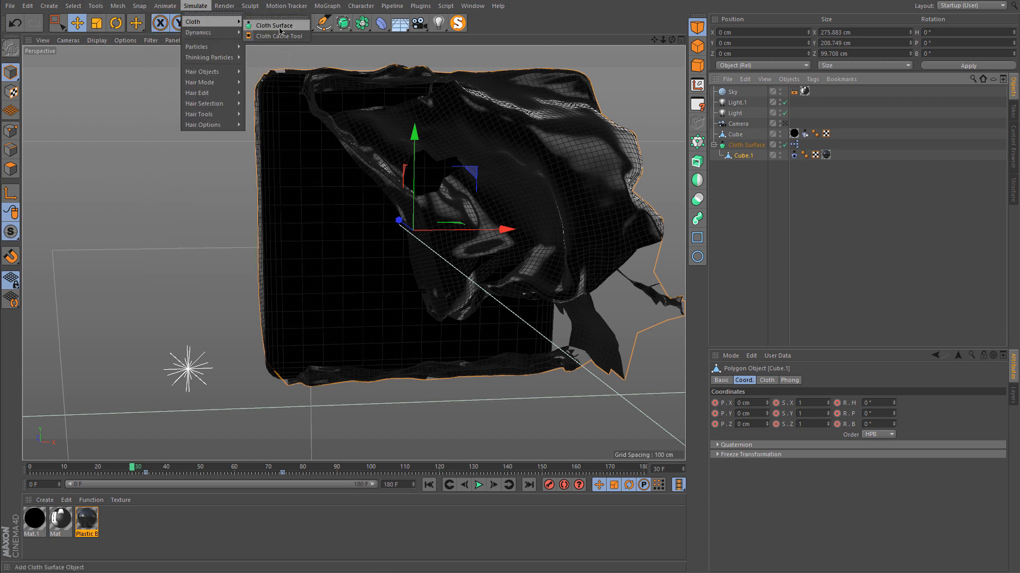
left_click(277, 26)
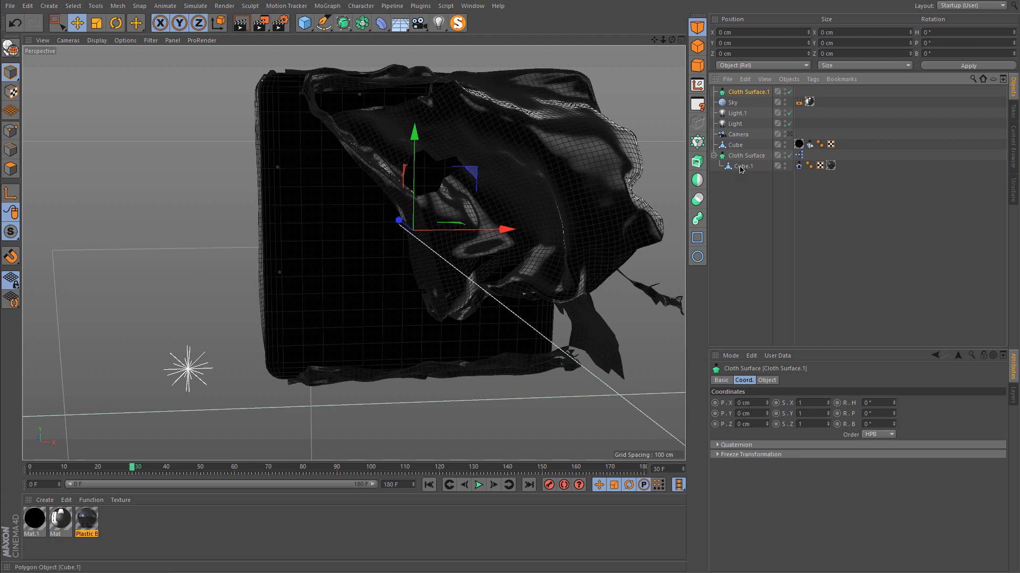
left_click_drag(746, 93, 746, 89)
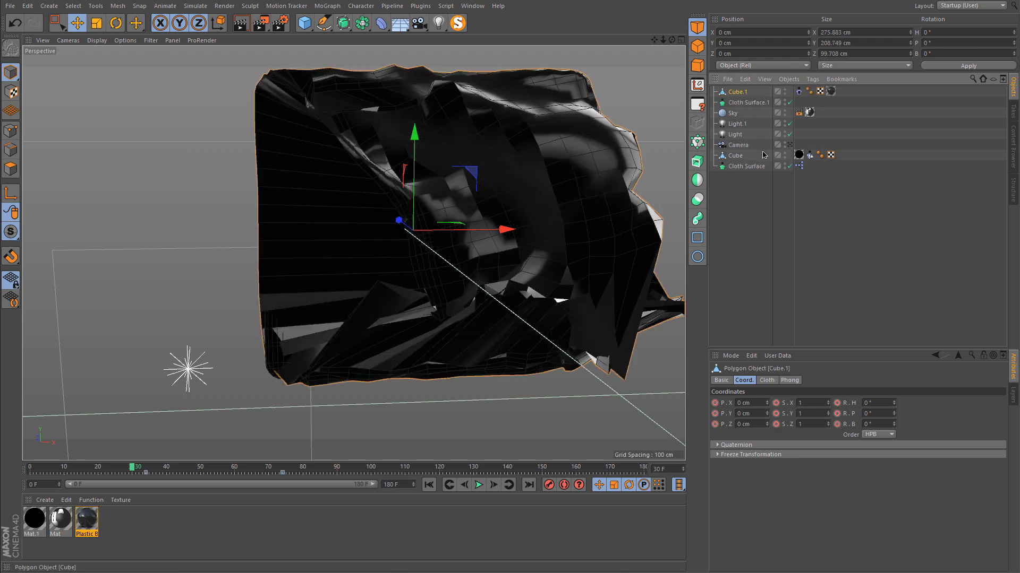
key("ctrl+z")
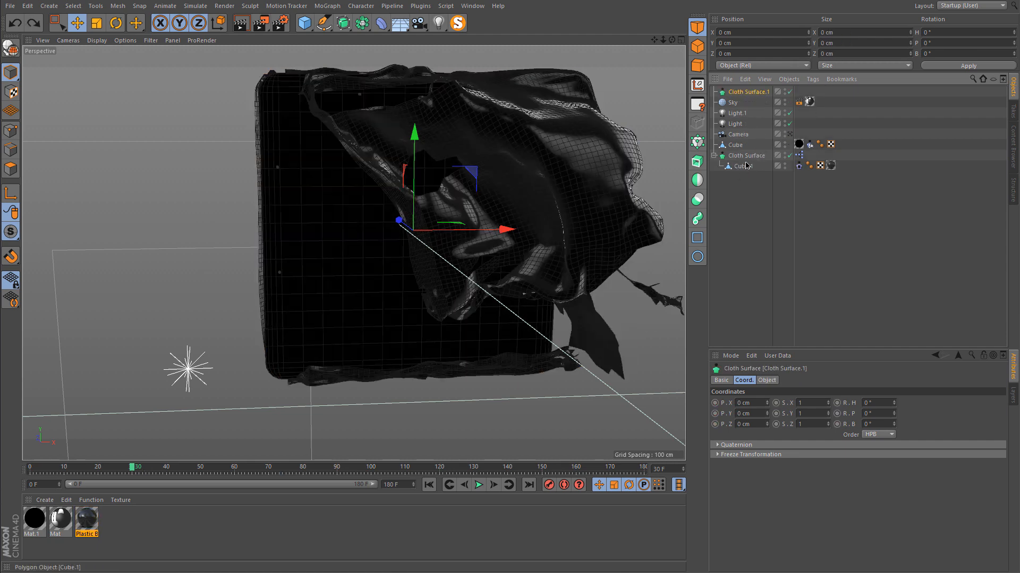
key("ctrl+z")
- Review the existing Cloth Surface object's subdivision, factor and thickness properties
left_click(737, 181)
left_click(738, 157)
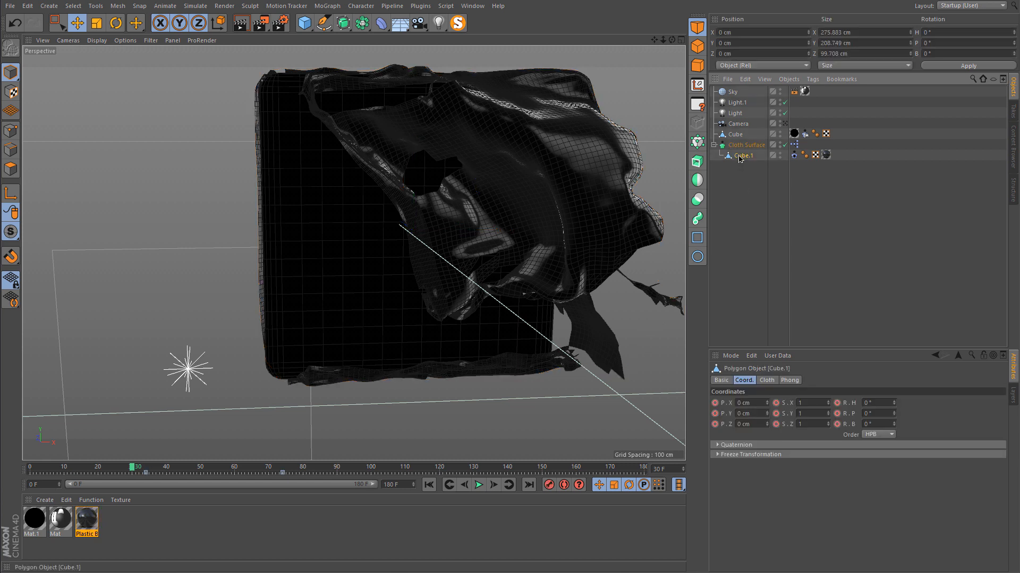
left_click(739, 157, "ctrl")
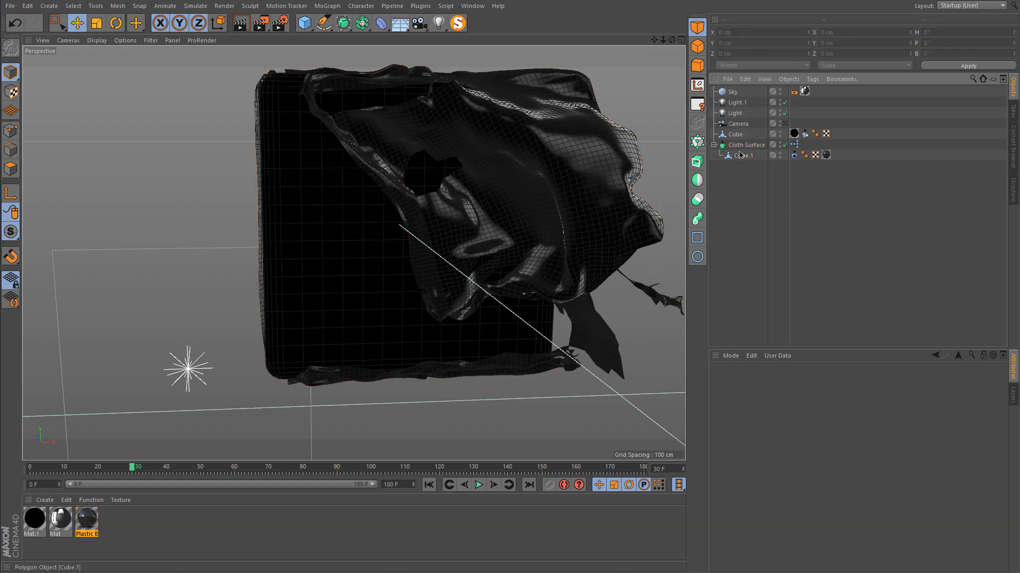
left_click(742, 146)
left_click(787, 381)
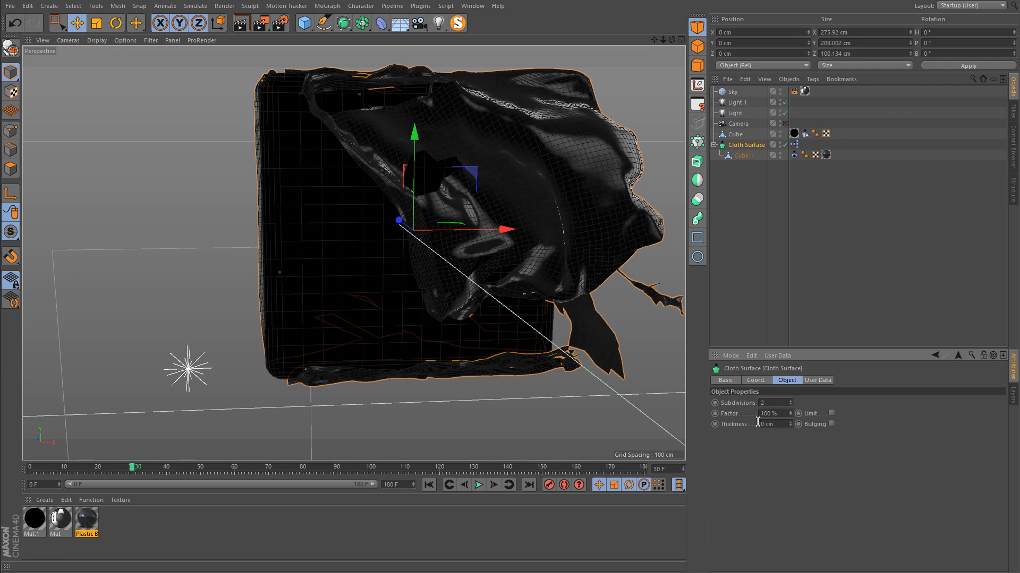
mouse_move(476, 312)
left_mouse_down()
mouse_move(487, 147)
mouse_move(530, 288)
mouse_move(591, 312)
mouse_move(627, 301)
mouse_move(476, 312)
left_mouse_up()
- Review the Cloth tag properties on Cube.1, including the Tear value and the Use Tear option
left_click(742, 157)
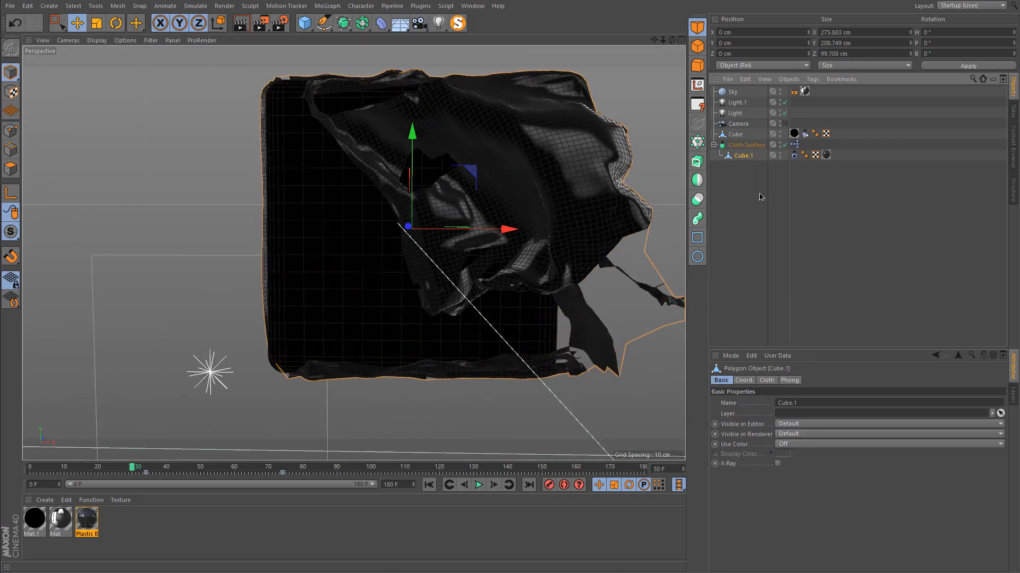
left_click(794, 155)
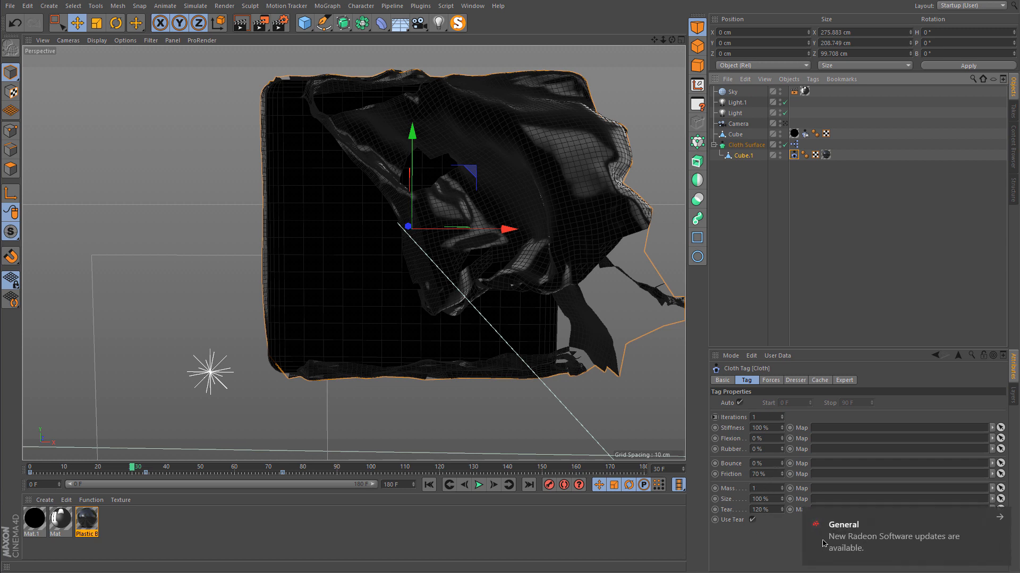
left_click(753, 521)
left_click_drag(485, 398, 477, 352)
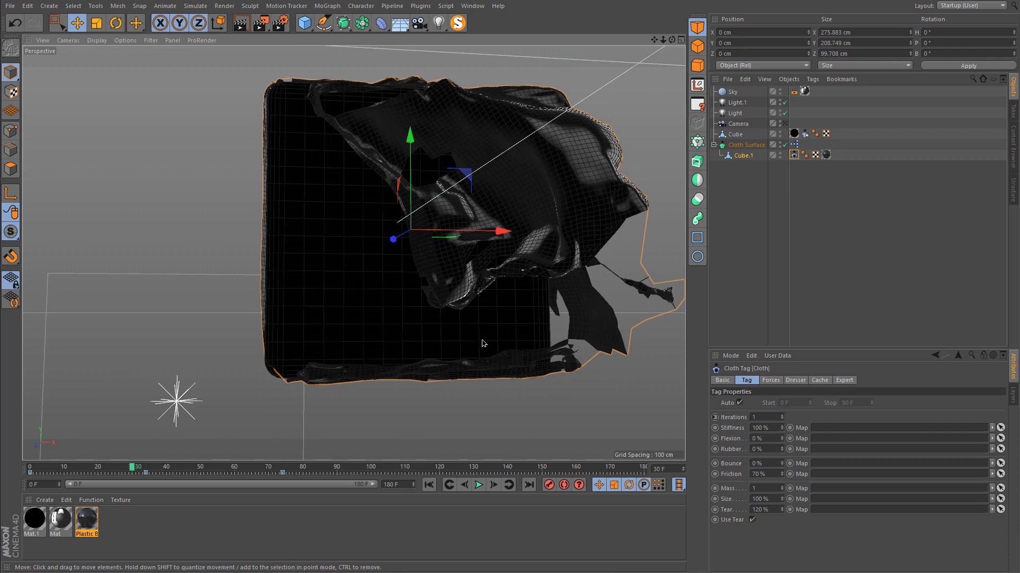
- Take Cube.1 out of Cloth Surface to inspect the unsmoothed cloth mesh, and put it back under Cloth Surface
left_click(738, 155)
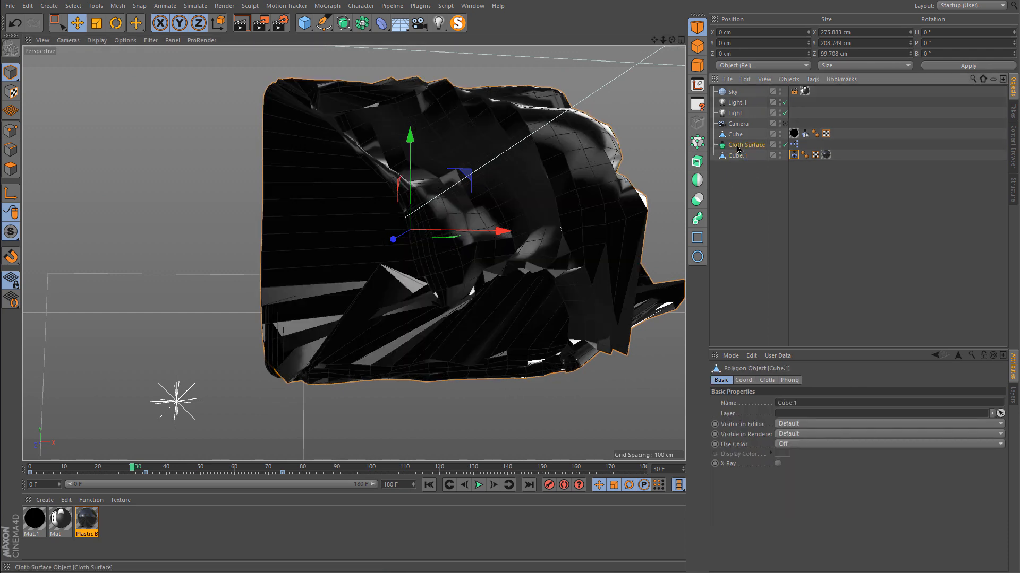
left_click(737, 147)
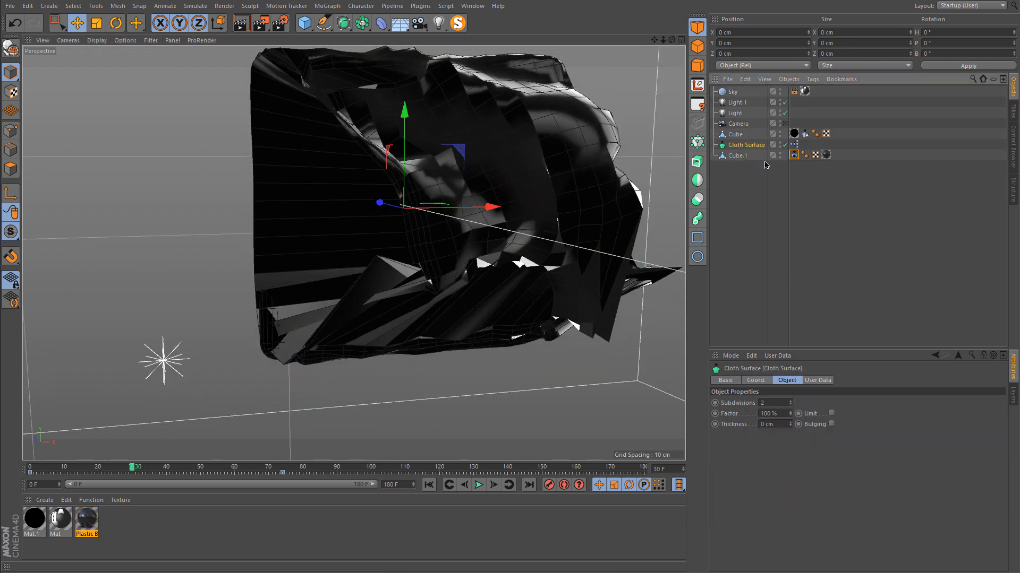
left_click_drag(502, 161, 479, 280)
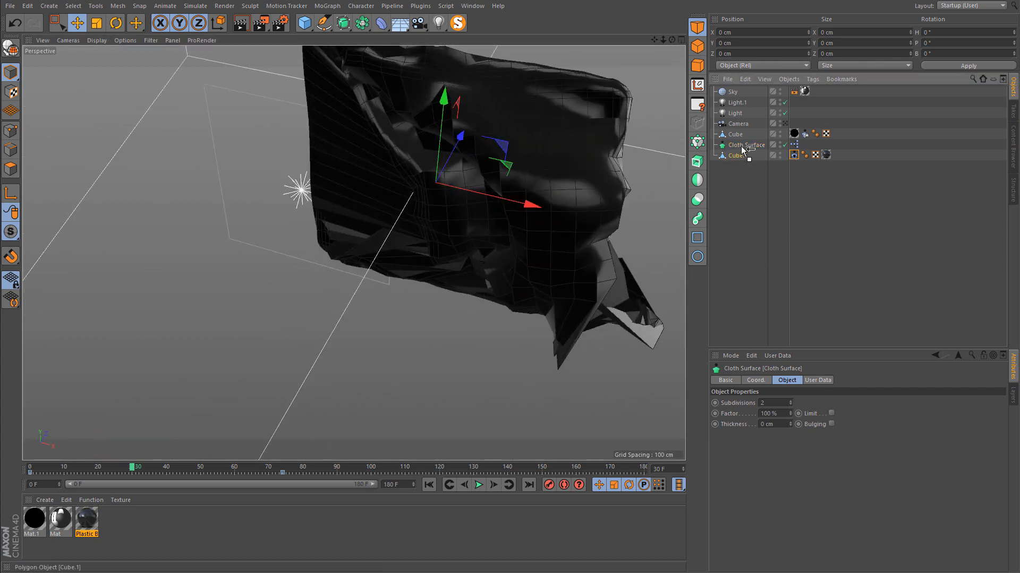
left_click_drag(738, 154, 743, 145)
- Examine the torn cloth around the cube at frame 46 of the animation
left_click_drag(528, 234, 541, 207)
left_click_drag(132, 467, 187, 465)
left_click_drag(390, 305, 388, 349)
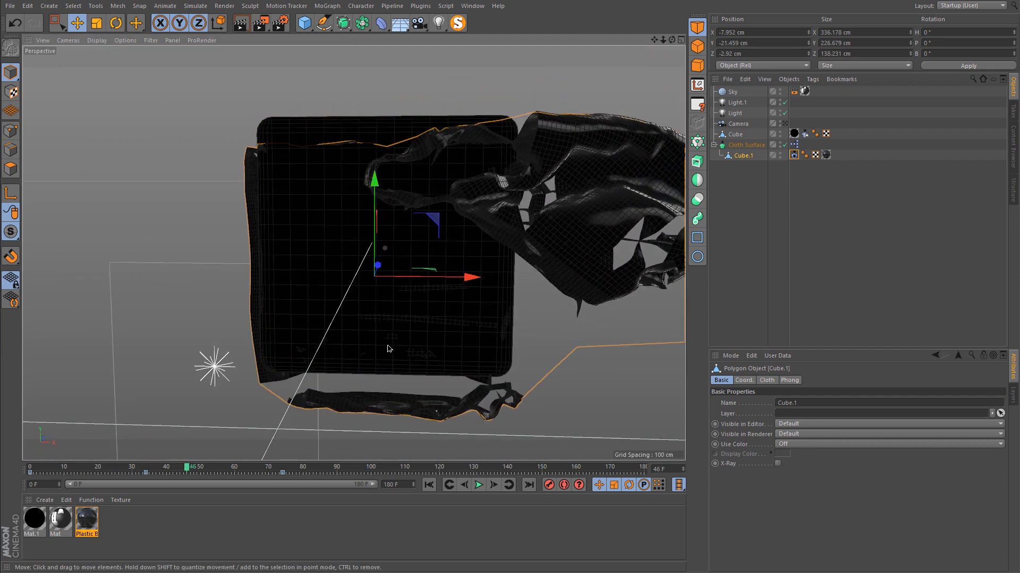
- Magnify the screen to 200% and review the Cloth tag's gravity, drag, wind direction, wind strength and turbulence forces at frame 0
left_click(15, 23)
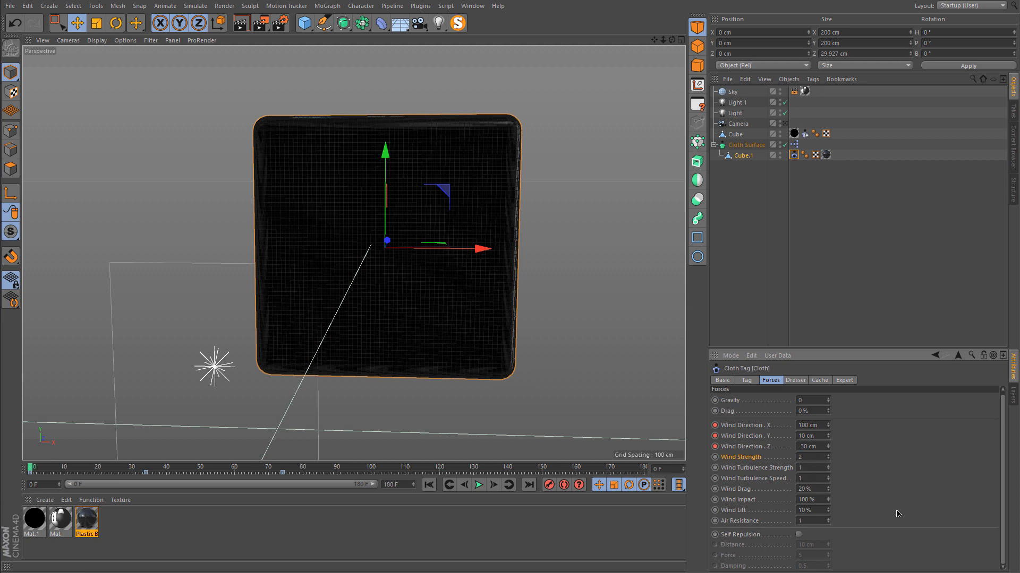
key("super+plus")
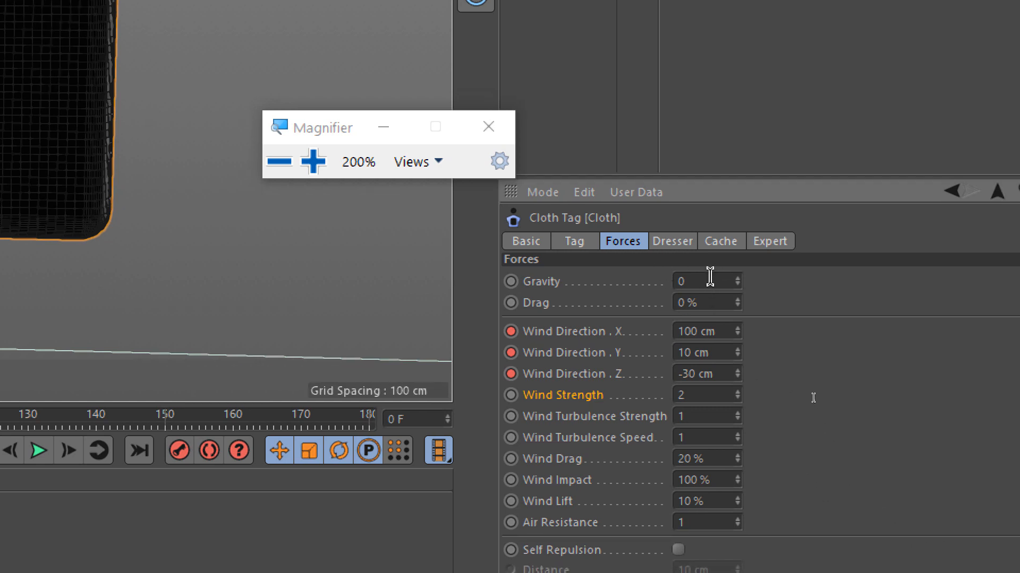
left_click(709, 276)
left_click(714, 304)
left_click_drag(720, 332, 661, 353)
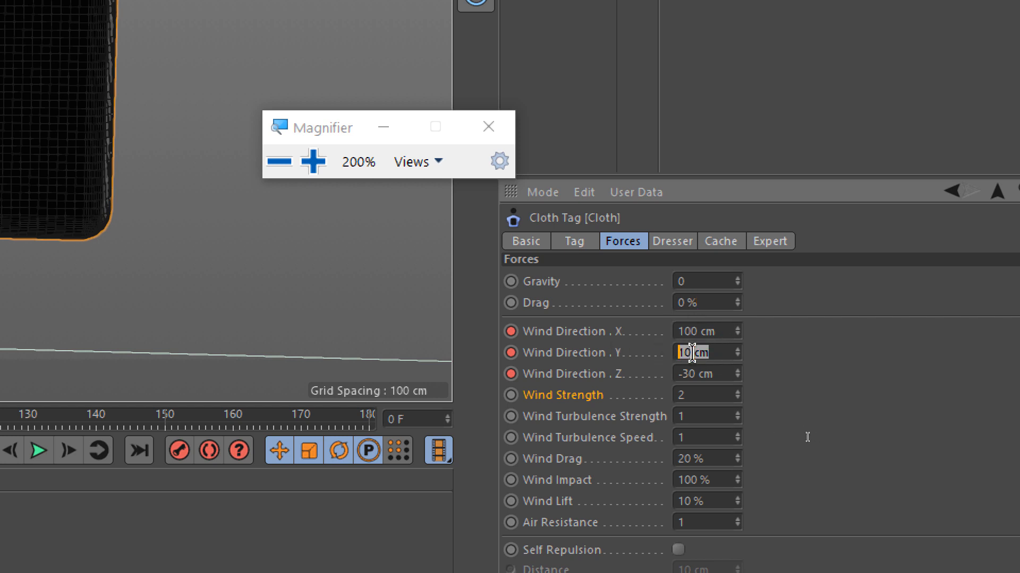
left_click(715, 374)
left_click_drag(714, 375, 620, 402)
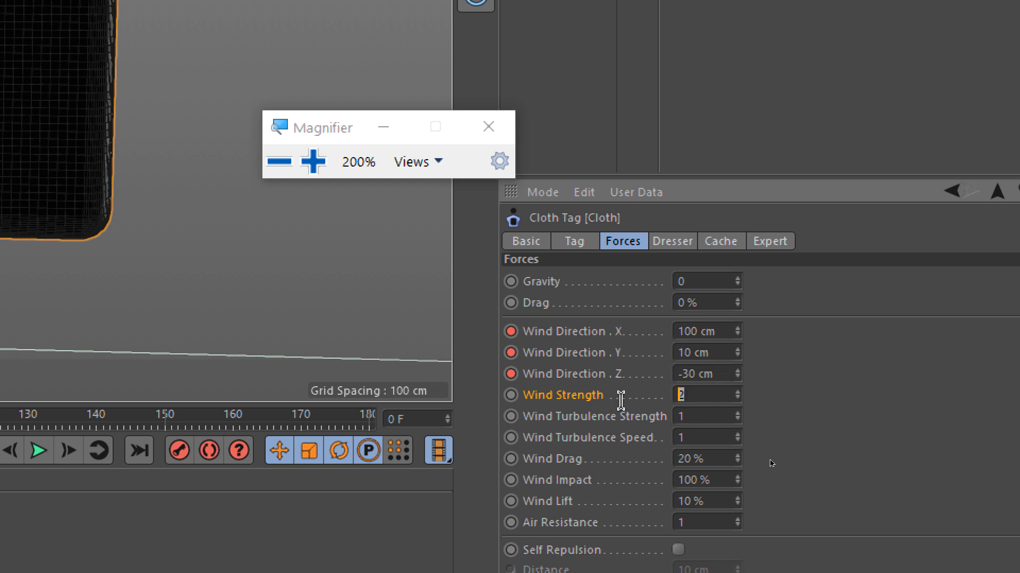
left_click_drag(715, 422, 657, 420)
left_click_drag(712, 436, 614, 434)
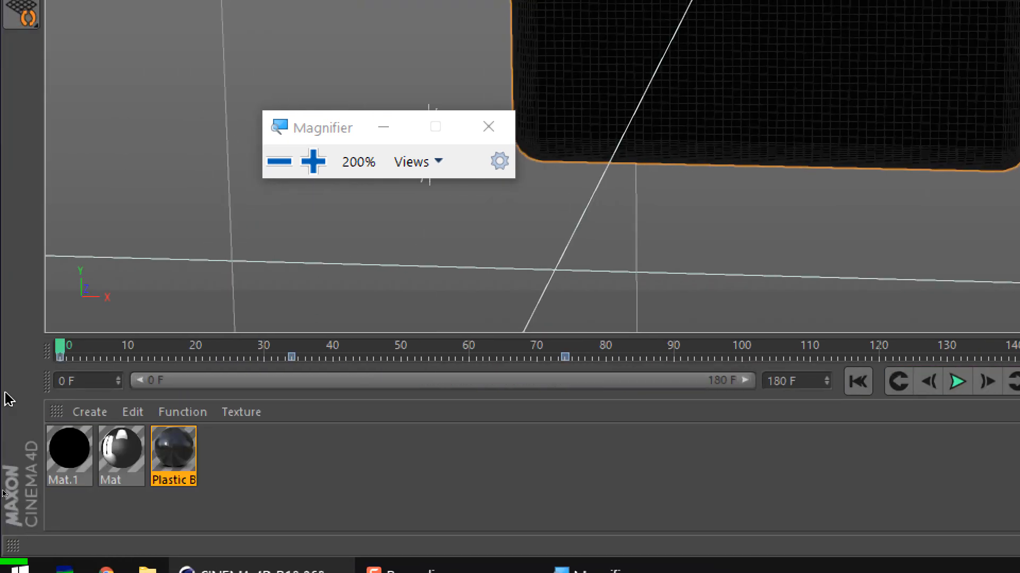
- Review the keyframed wind direction X, Y and Z forces at frames 34 and 74
left_click_drag(62, 348, 297, 373)
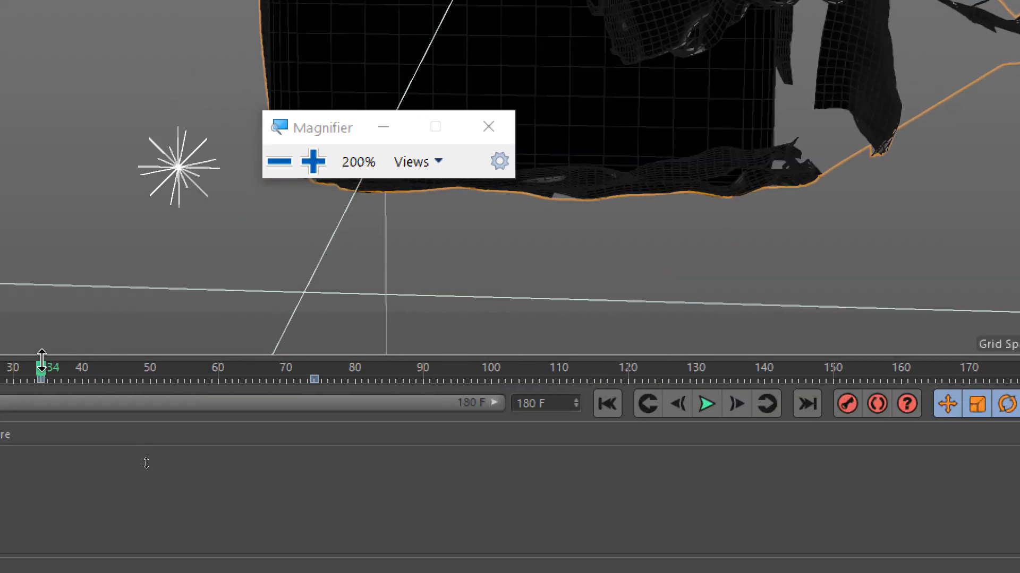
left_click_drag(42, 367, 312, 408)
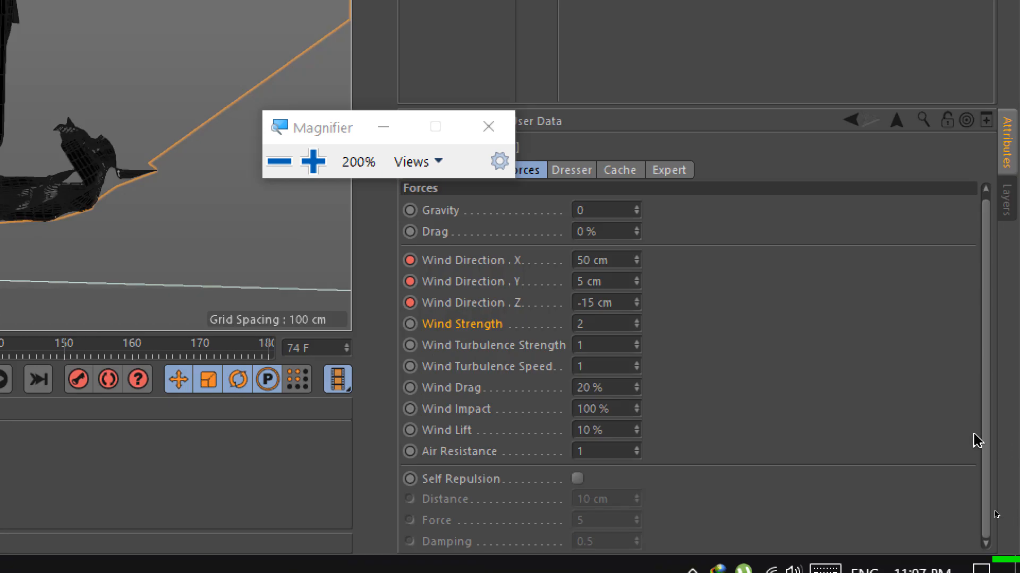
left_click_drag(619, 258, 573, 305)
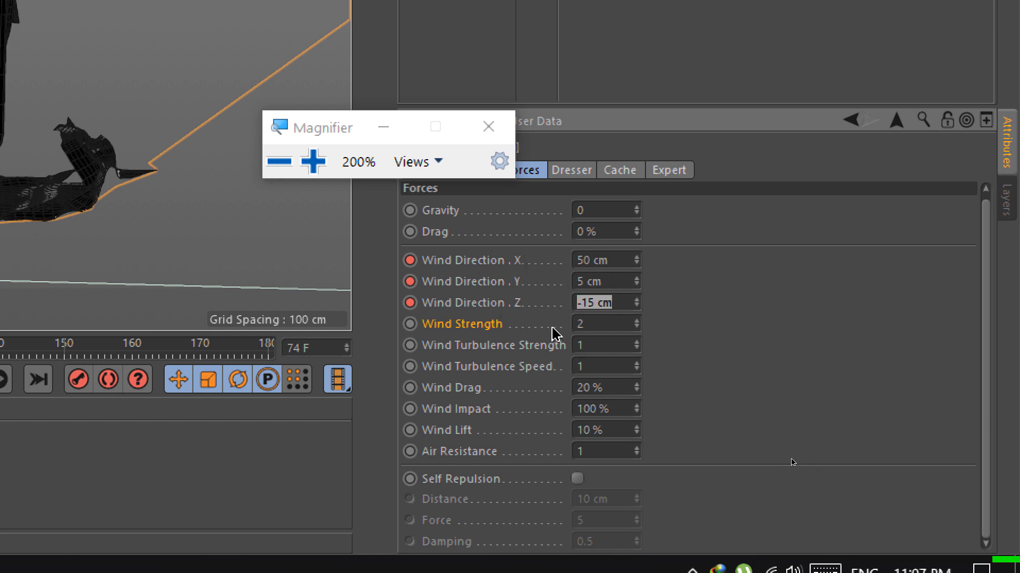
left_click(604, 323)
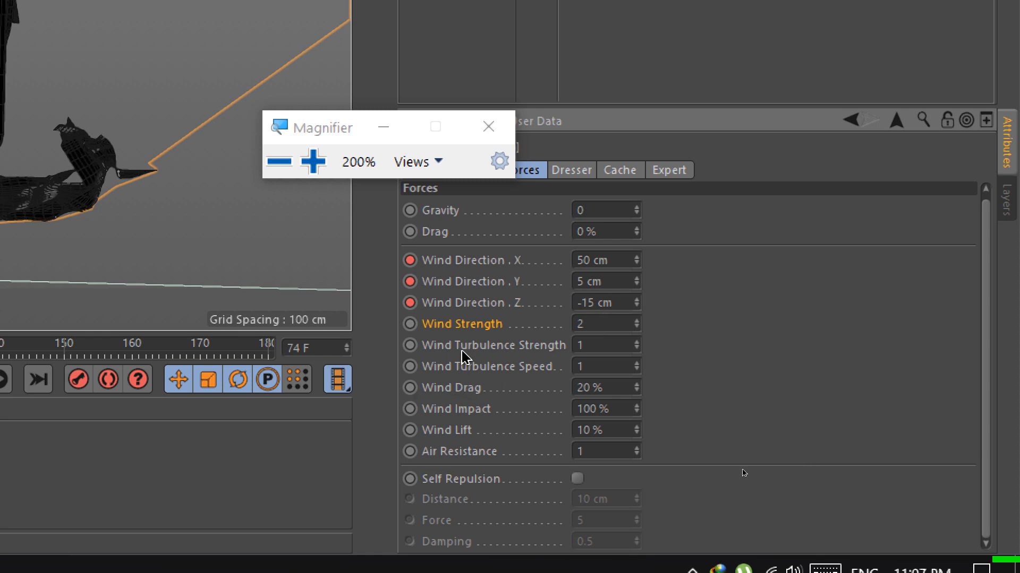
left_click(410, 261, "shift")
left_click(410, 261, "ctrl")
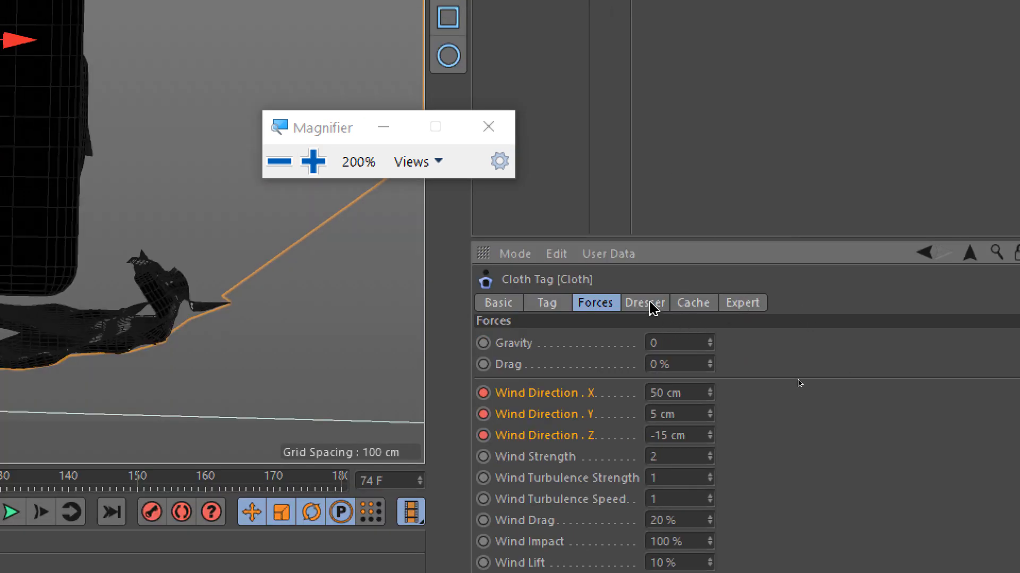
- Review the Cloth tag's Dresser and Cache settings, and reset the screen magnification to 100%
left_click(652, 307)
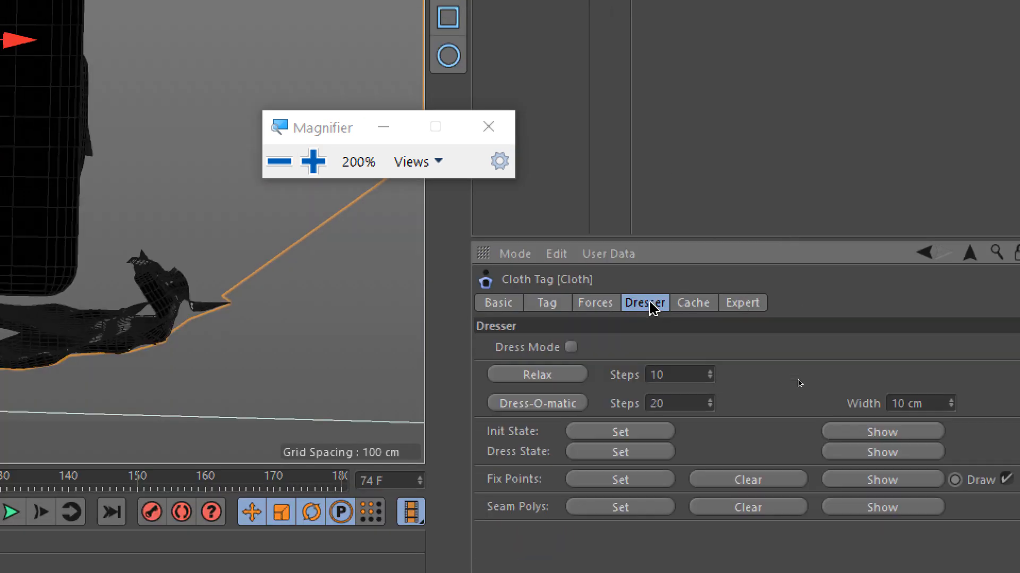
left_click(687, 306)
left_click(645, 304)
left_click(279, 161)
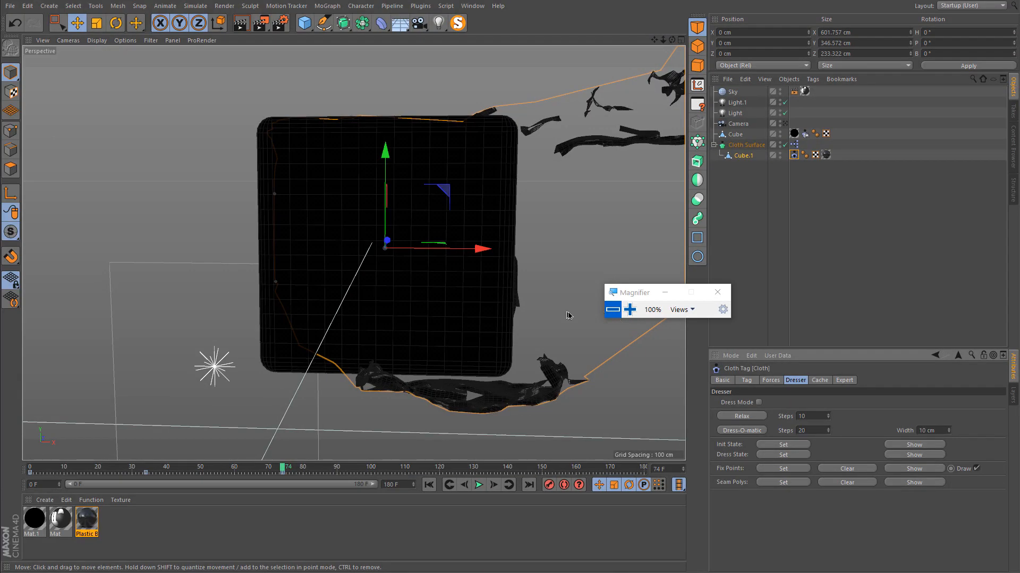
left_click(669, 295)
- Return to frame 0, show Cube.1 in Points mode and inspect the fixed points on the cloth mesh
left_click_drag(415, 255, 329, 346)
left_click_drag(280, 467, 29, 467)
left_click(738, 156)
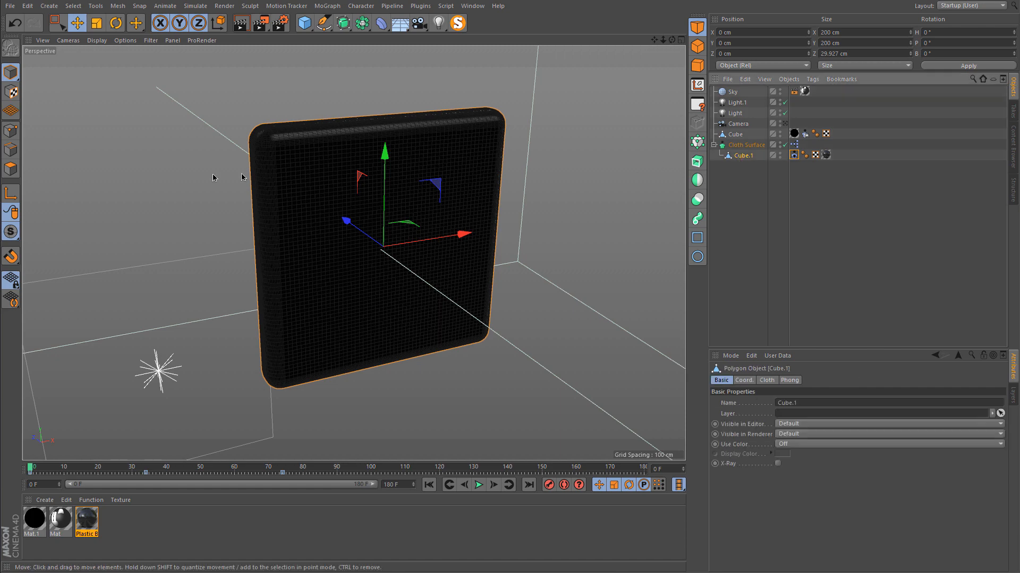
left_click(10, 130)
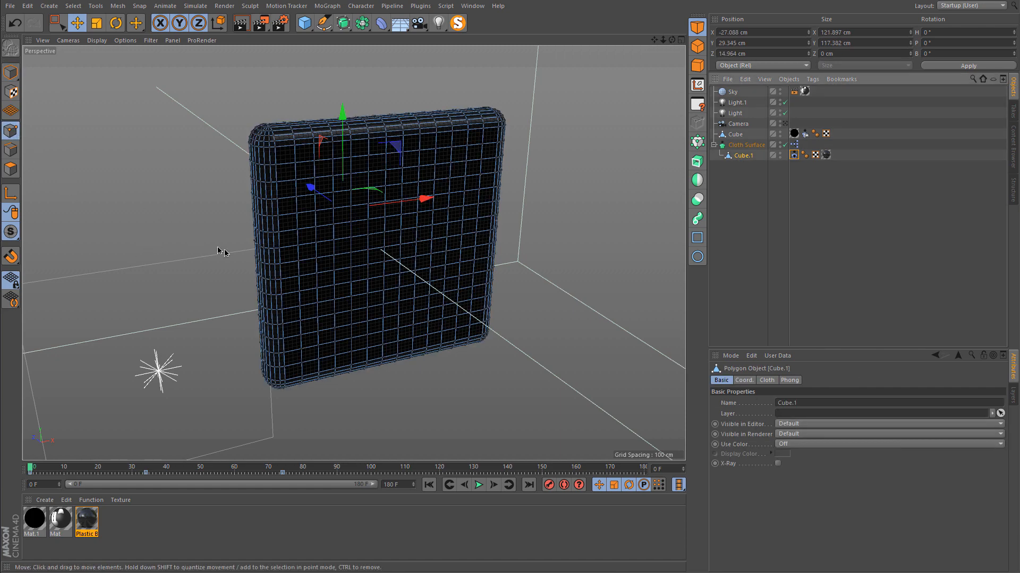
left_click_drag(220, 250, 510, 263)
scroll(241, 241, "up", 4)
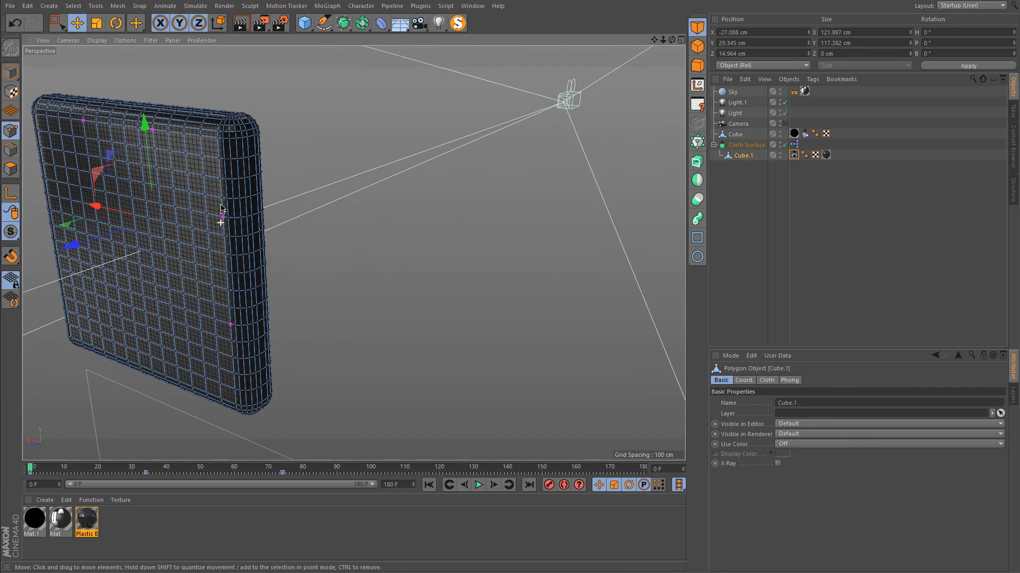
- Select the four fixed points along the upper and side edges of the Cube.1 mesh together
left_click_drag(241, 240, 425, 292)
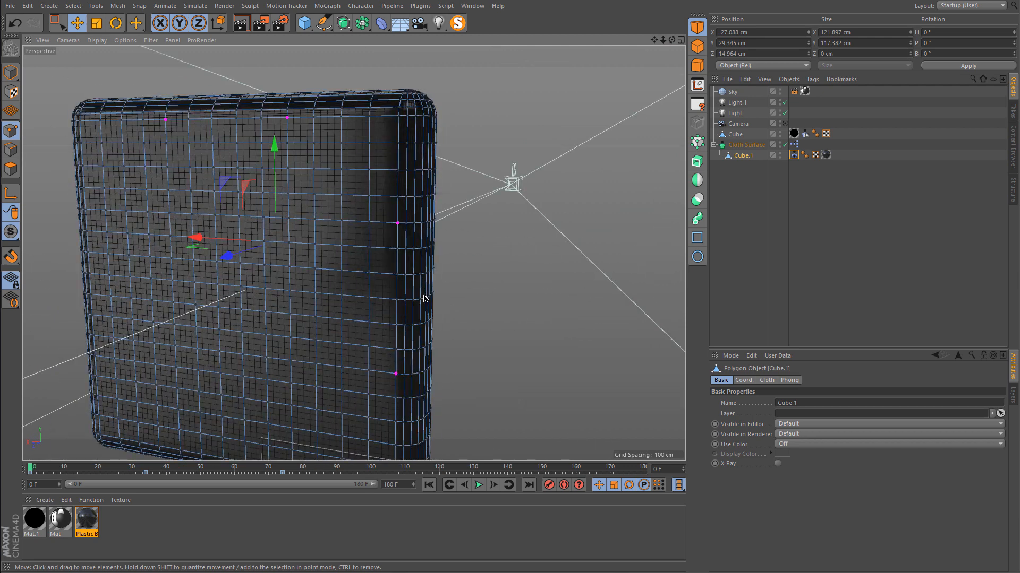
left_click_drag(392, 373, 389, 392)
left_click(395, 375)
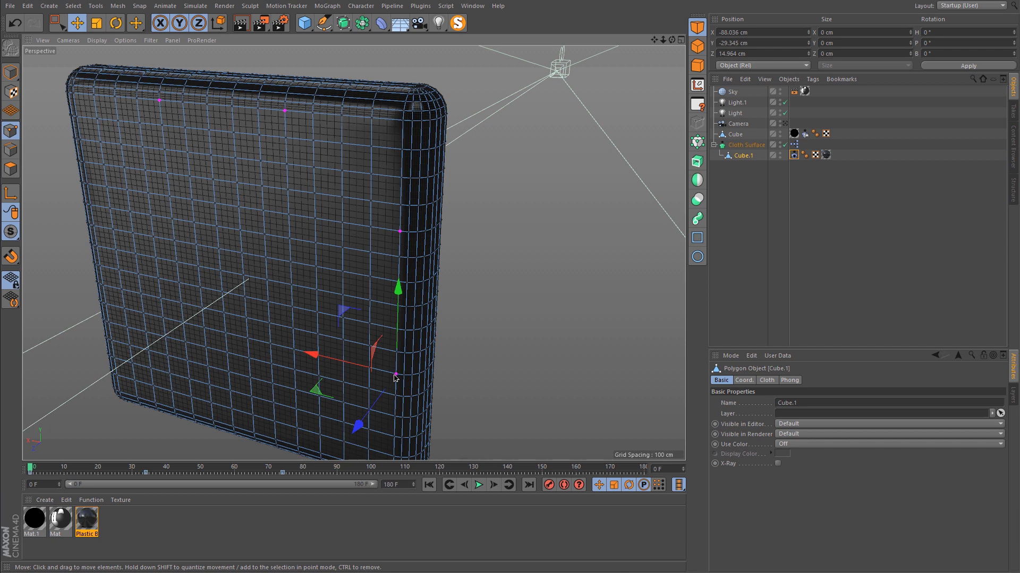
left_click(400, 232, "shift")
left_click(285, 111, "shift")
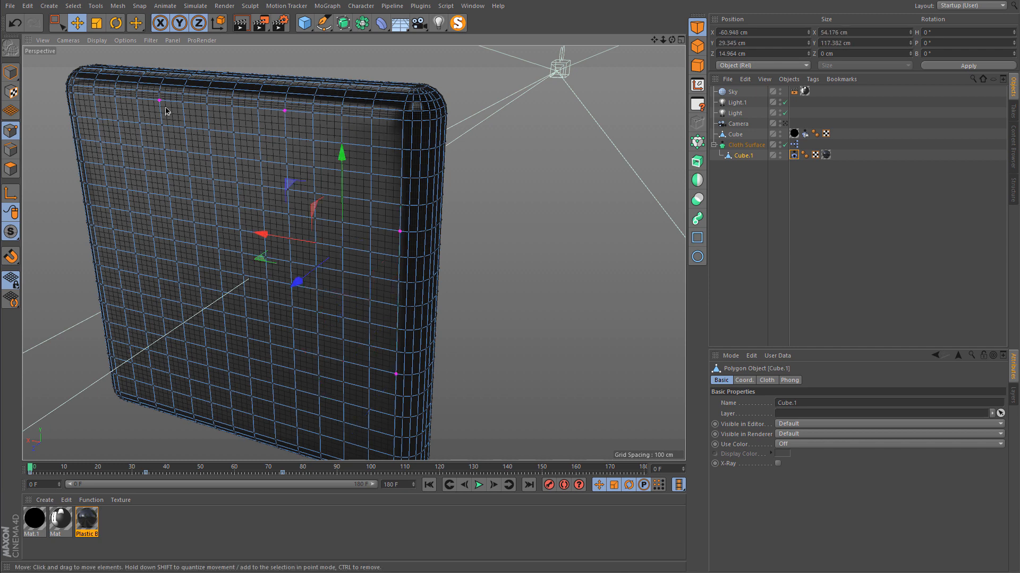
left_click(160, 102, "shift")
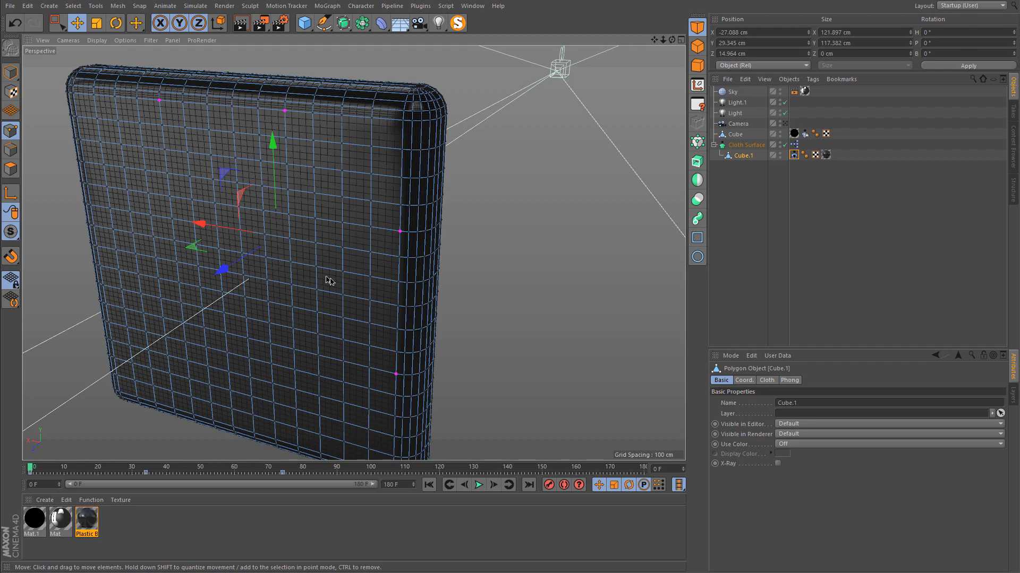
- Review the Fix Points options in the Dresser settings of Cube.1's Cloth tag and clear the object selection
left_click_drag(372, 302, 329, 260)
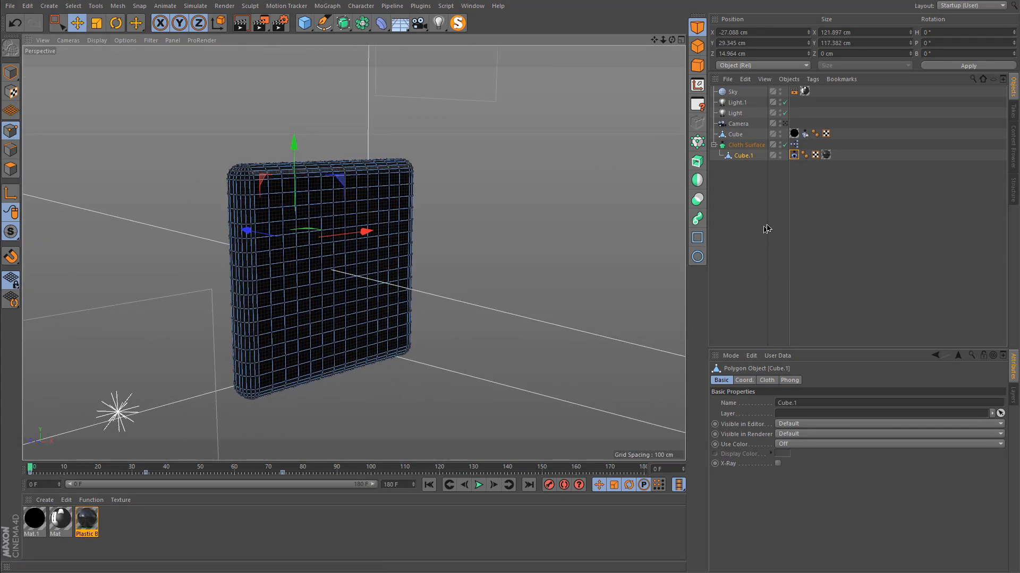
left_click(793, 155)
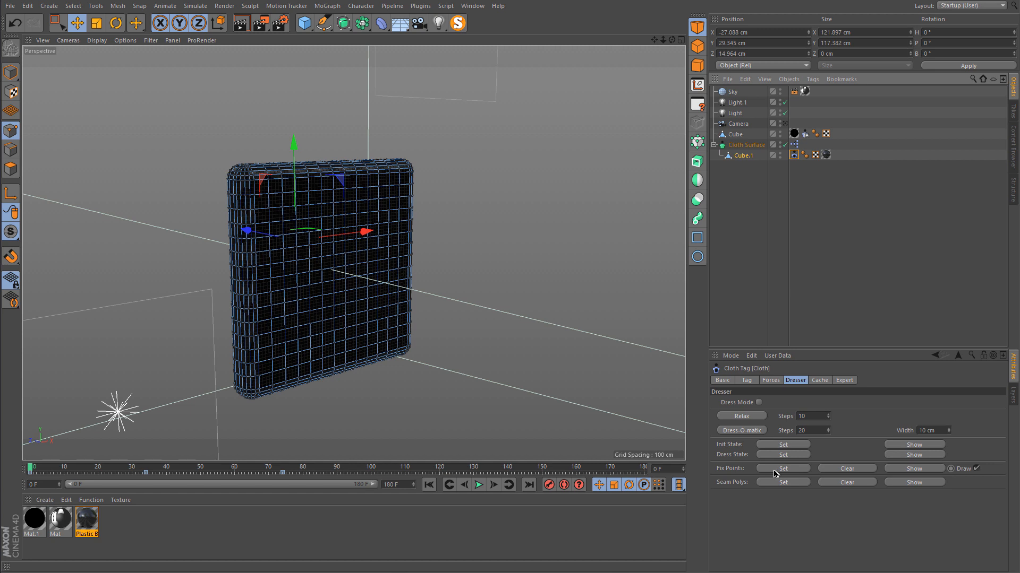
left_click(726, 216)
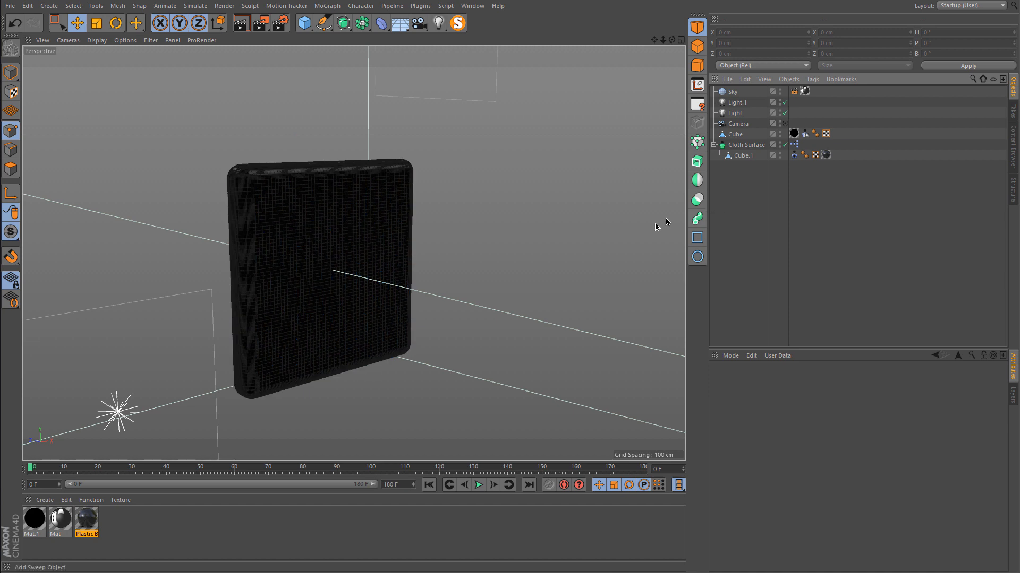
- Play the cloth simulation from the side with the fixed points, stop at frame 47 and inspect the torn cloth
left_click_drag(330, 272, 475, 387)
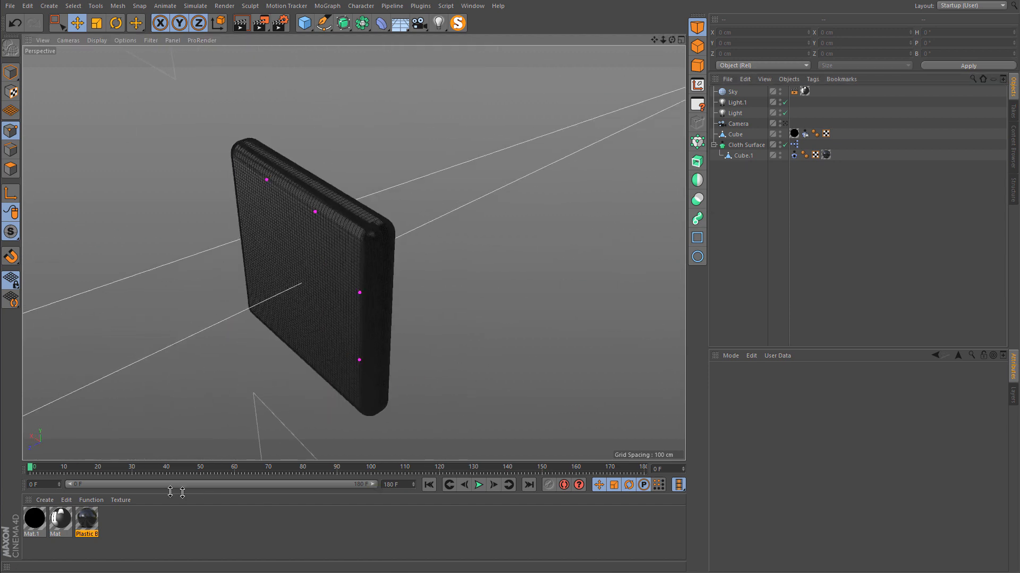
left_click_drag(32, 472, 94, 472)
key("F8")
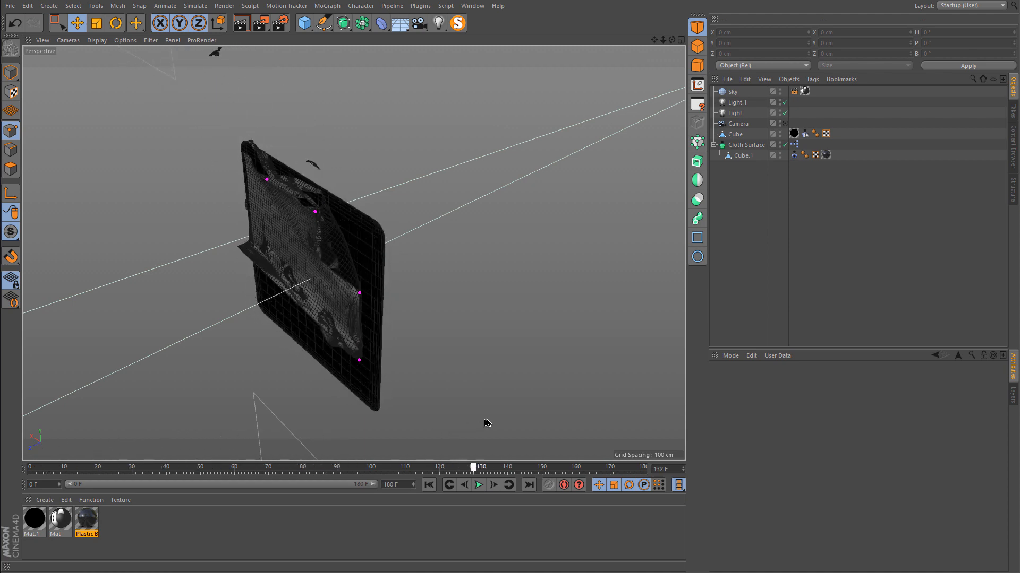
key("F8")
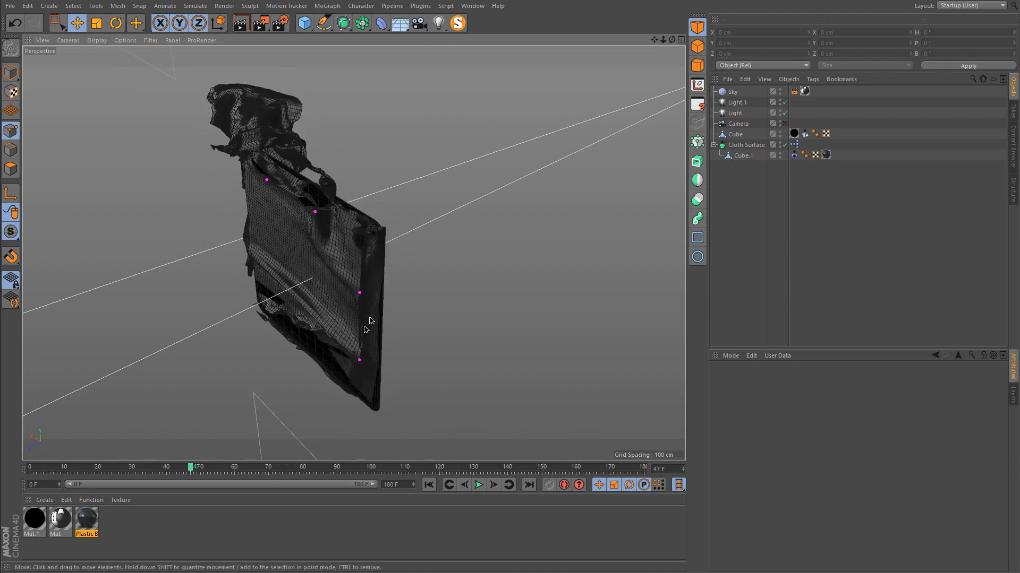
left_click_drag(374, 278, 346, 296)
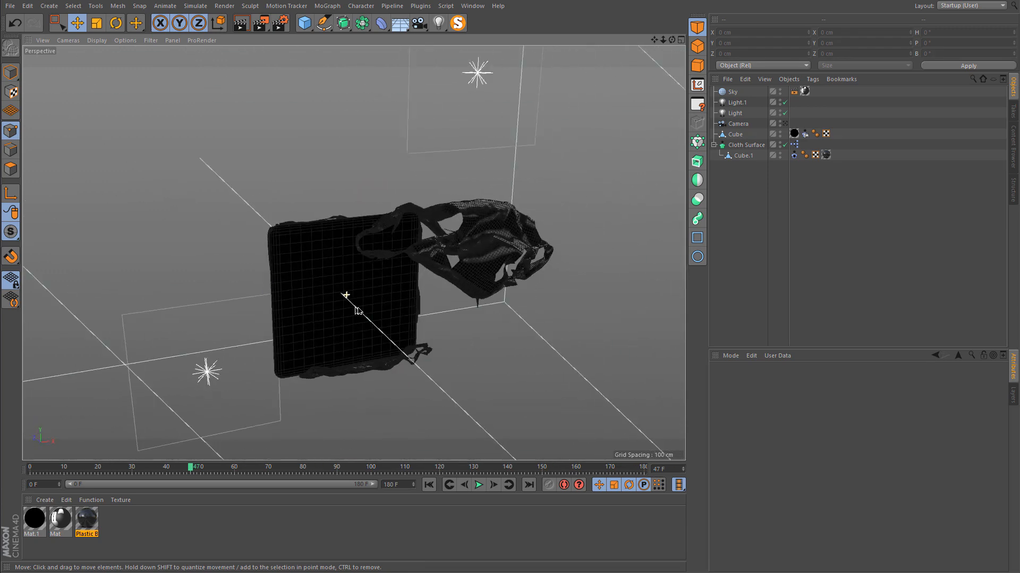
- Select Cube and Cube.1 in turn to compare the inner collider cube with the torn cloth mesh
left_click(735, 136)
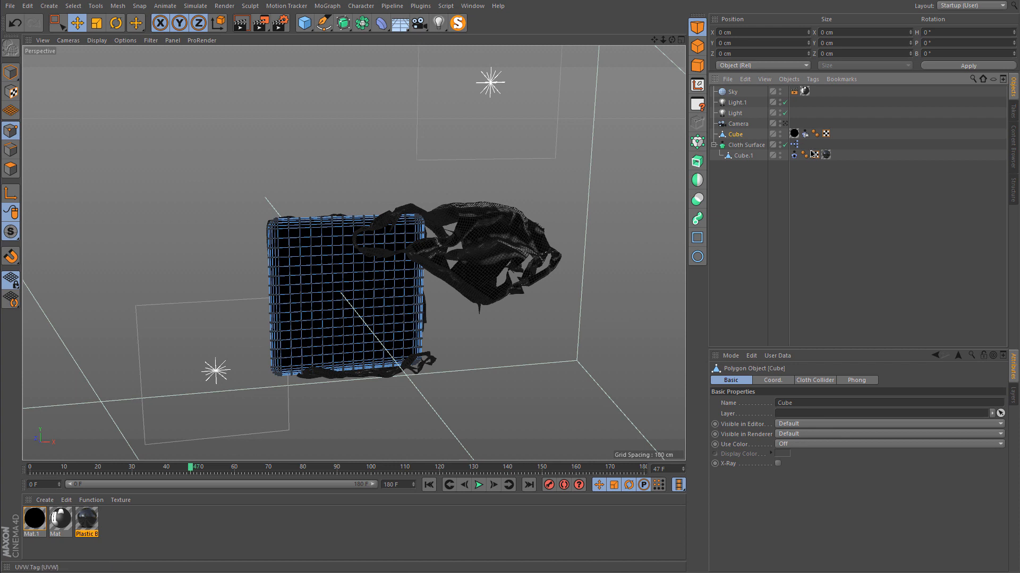
left_click(744, 162)
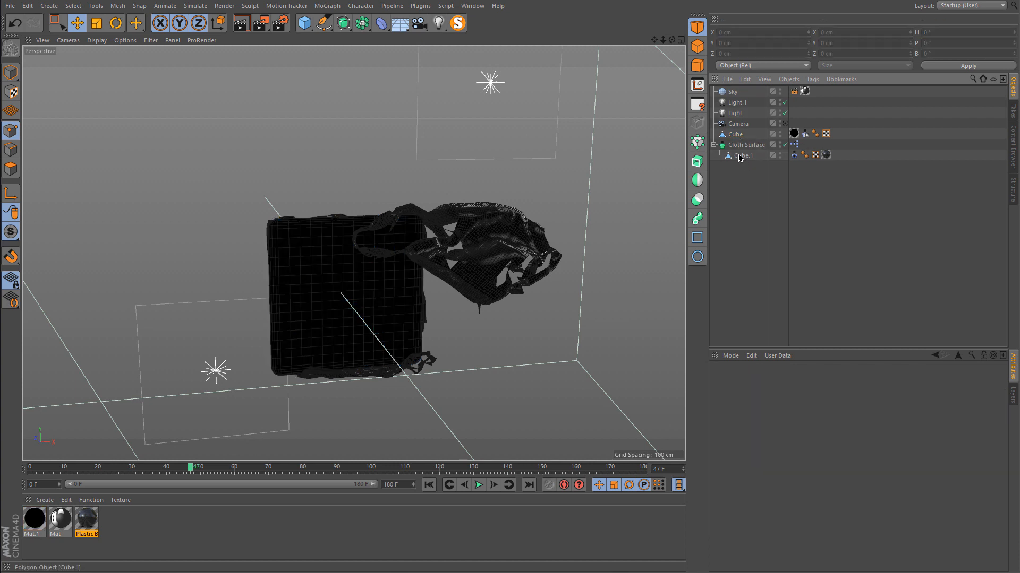
left_click(741, 156)
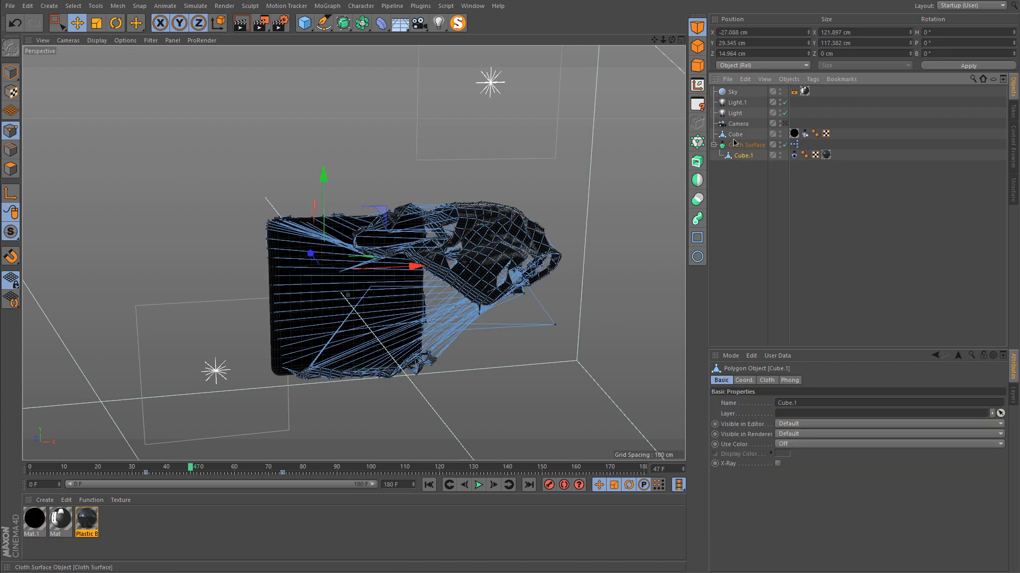
left_click(735, 134)
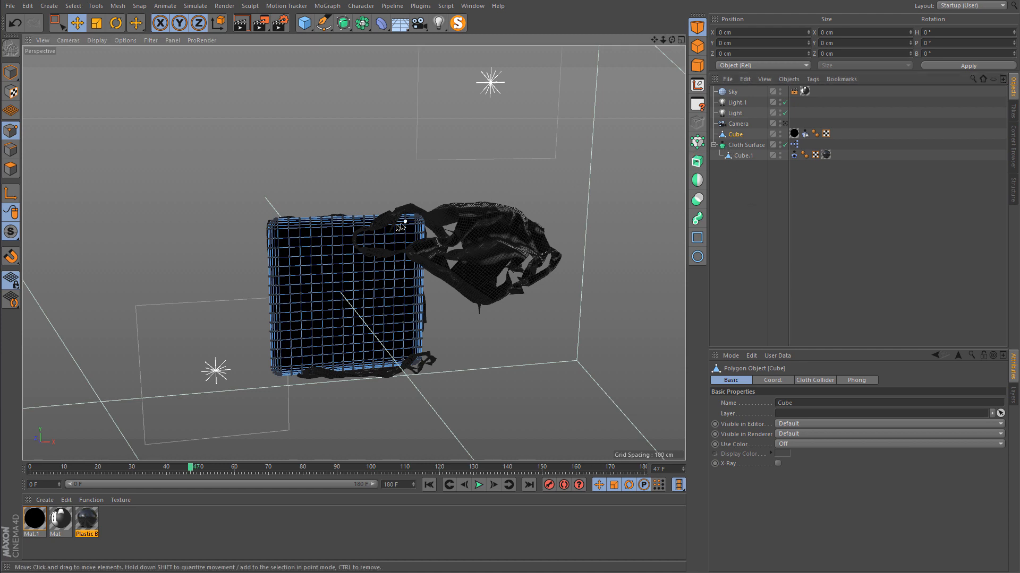
scroll(417, 237, "up", 4)
left_click_drag(417, 236, 460, 304)
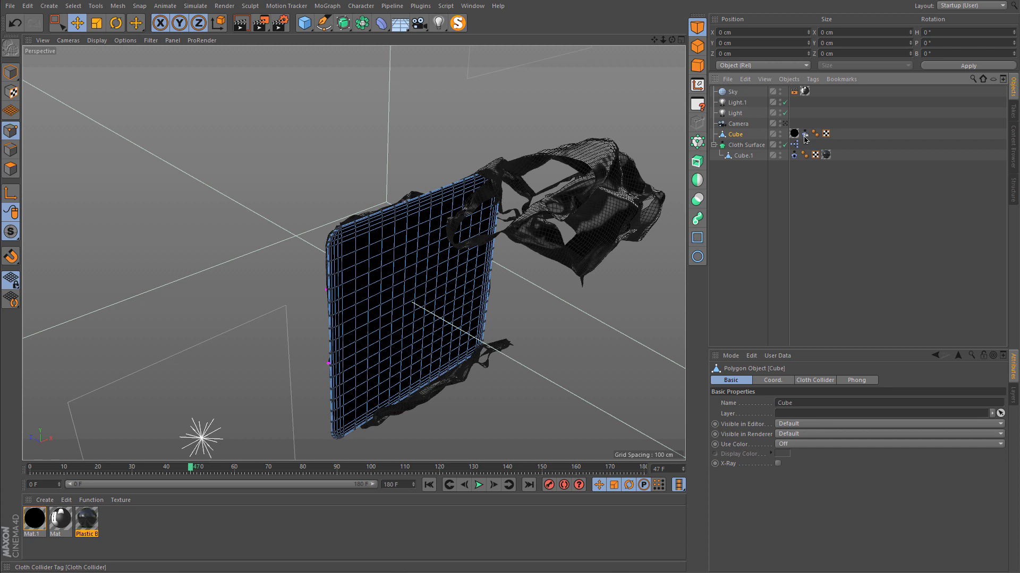
- Review the bounce and friction settings of Cube's Cloth Collider tag and where that tag sits among the Simulation Tags
left_click(804, 137)
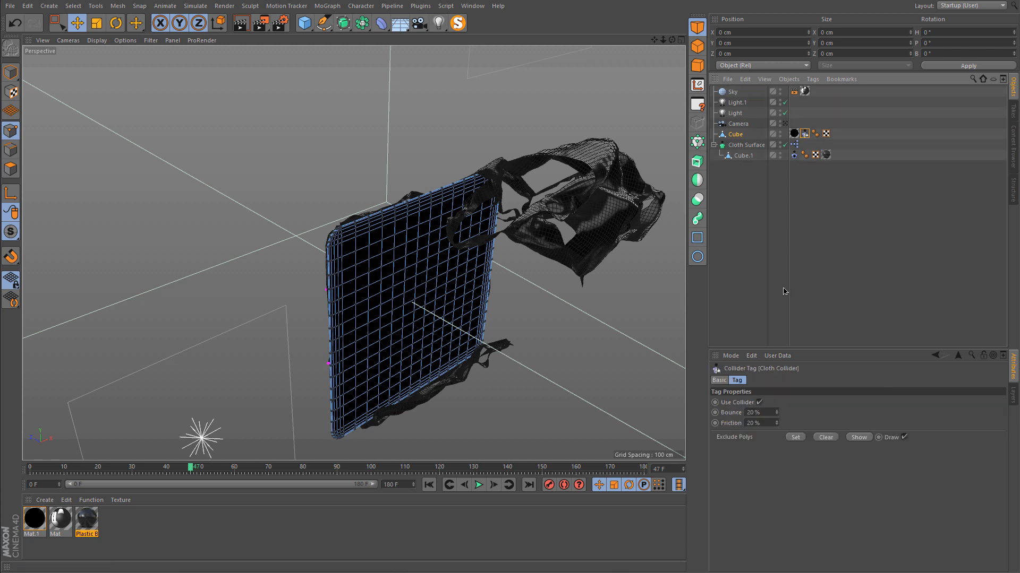
left_click_drag(760, 413, 733, 414)
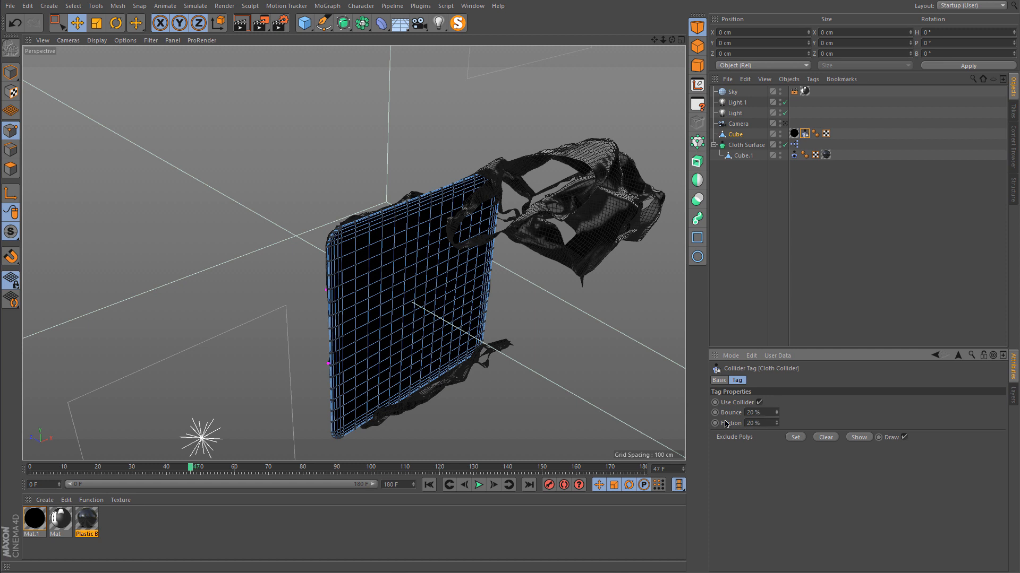
right_click(730, 137)
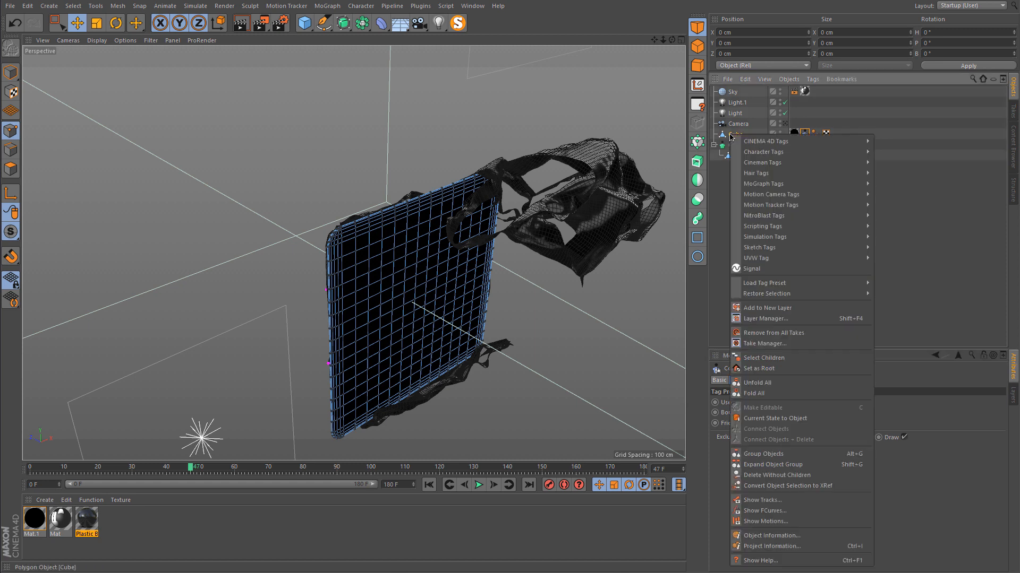
mouse_move(778, 240)
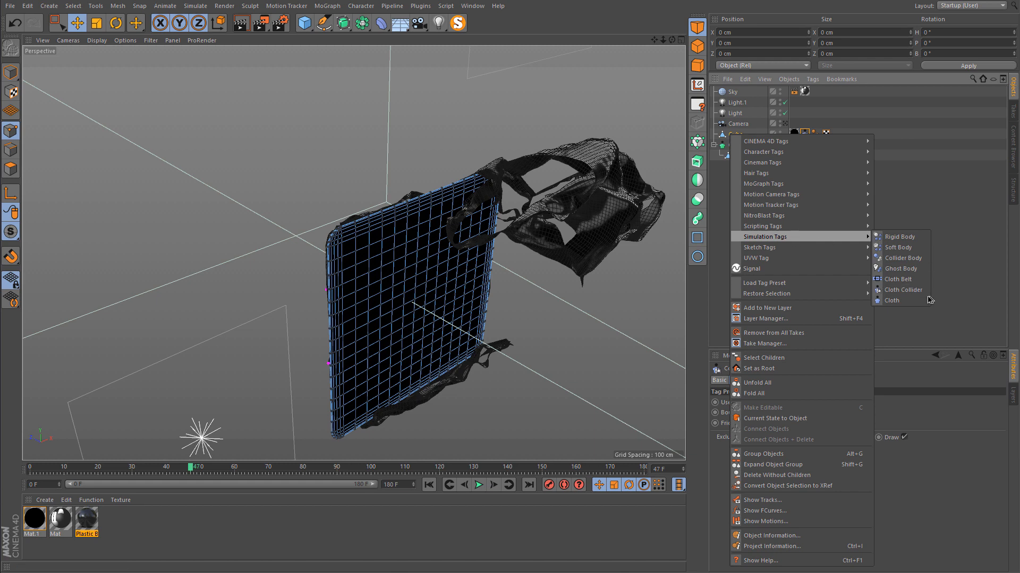
left_click(719, 215)
- Hide Cube.1 to inspect the inner Cube alone, and undo the visibility change
left_click(743, 155)
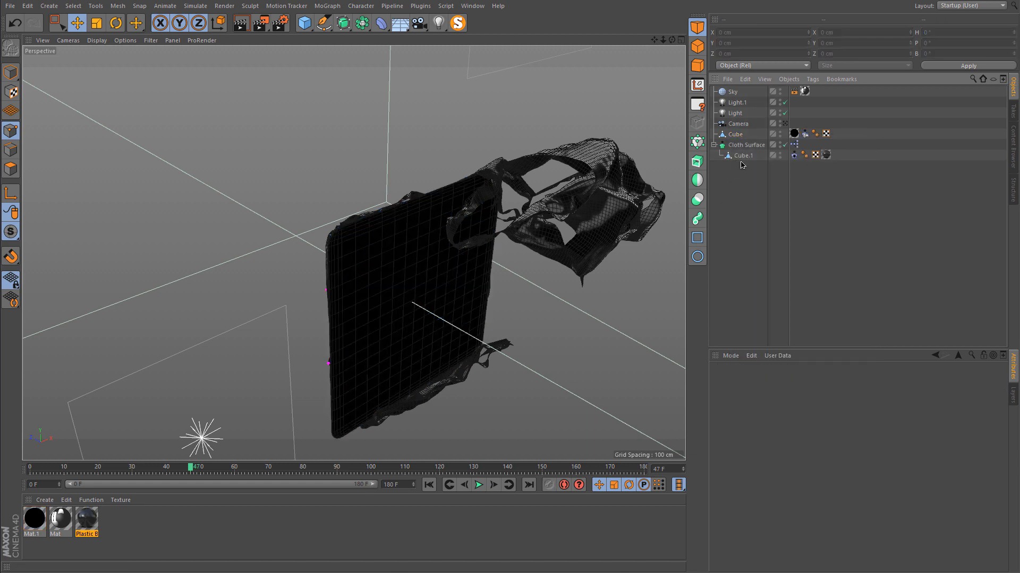
left_click(781, 162)
left_click(779, 156)
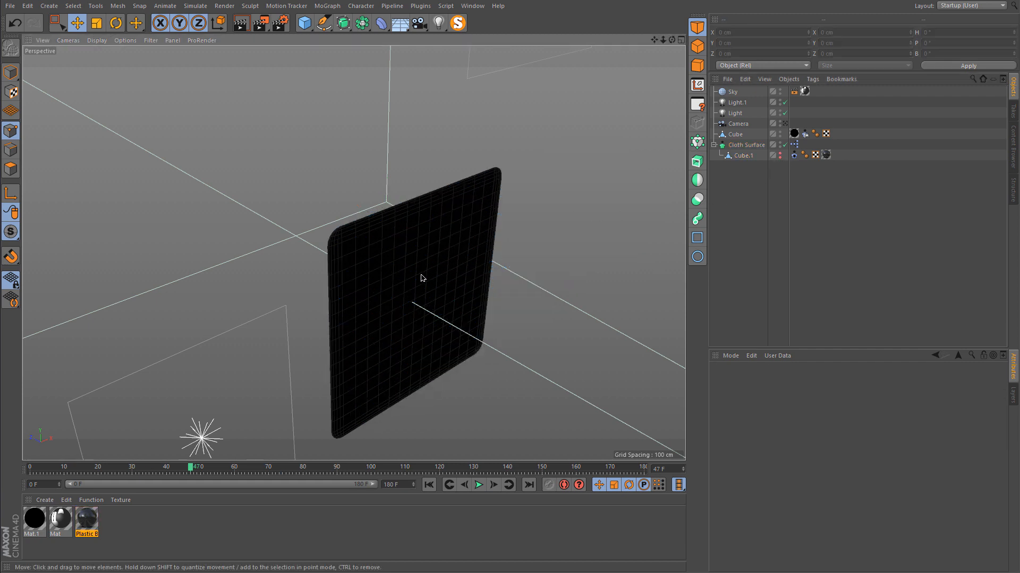
left_click_drag(421, 275, 456, 302)
key("ctrl+z")
key("ctrl+z")
key("ctrl+z")
scroll(423, 242, "up", 5)
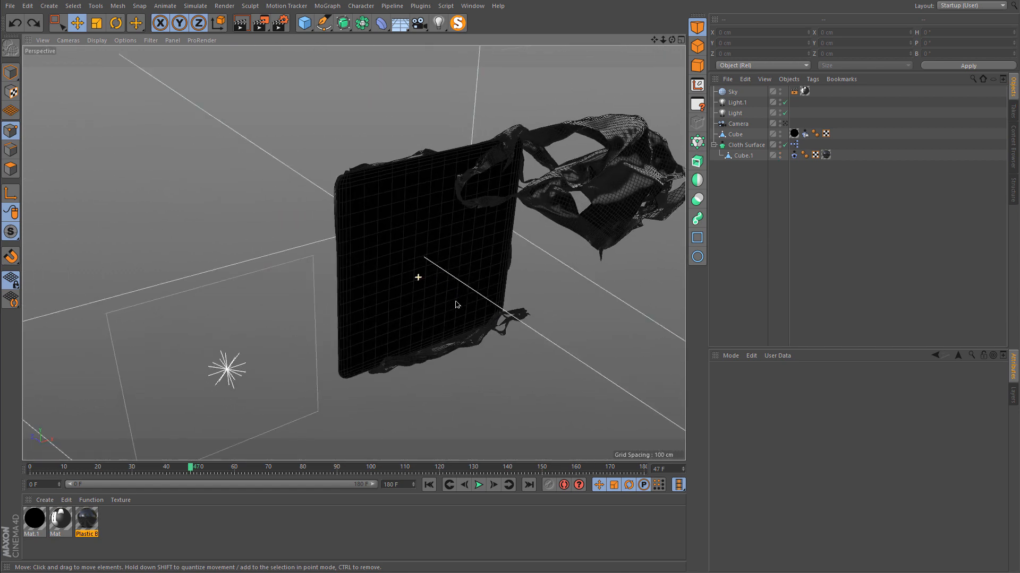
- Select Light.1 and examine the placement of both area lights around the cube in the Top and Front views
left_click(226, 374)
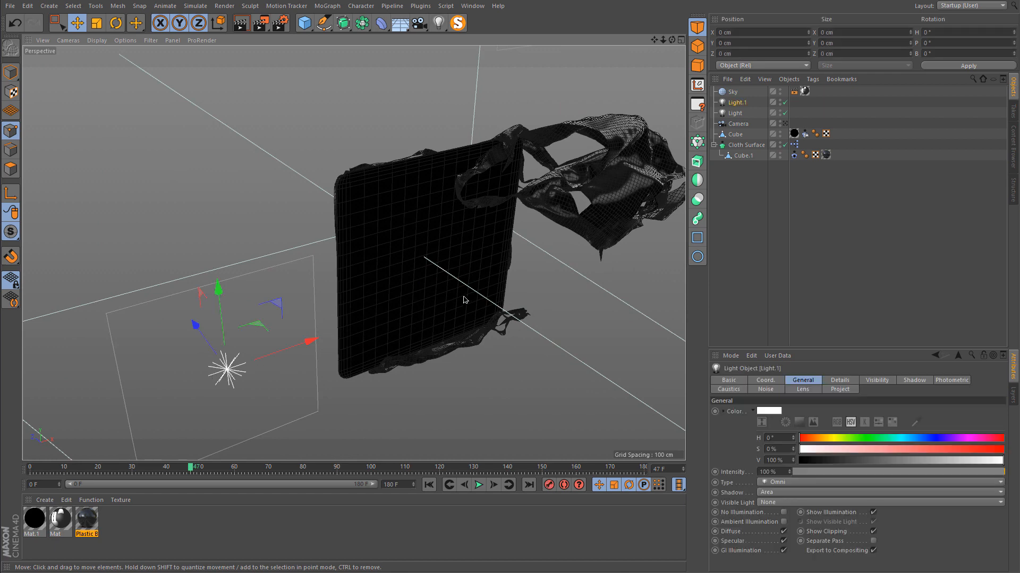
left_click_drag(661, 225, 324, 401)
middle_click(439, 260)
middle_click(493, 171)
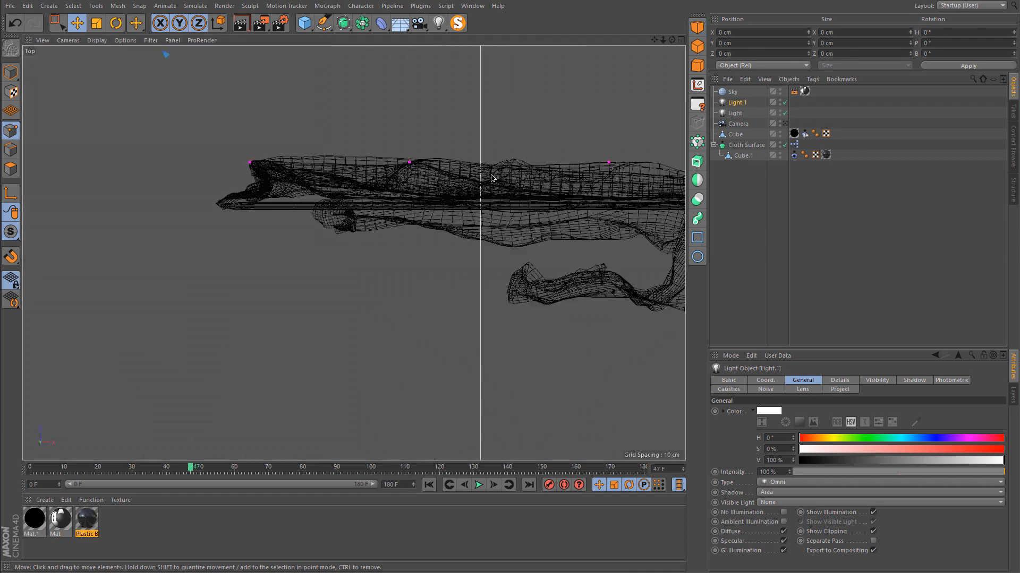
left_click_drag(493, 170, 482, 228)
left_click_drag(481, 228, 391, 318)
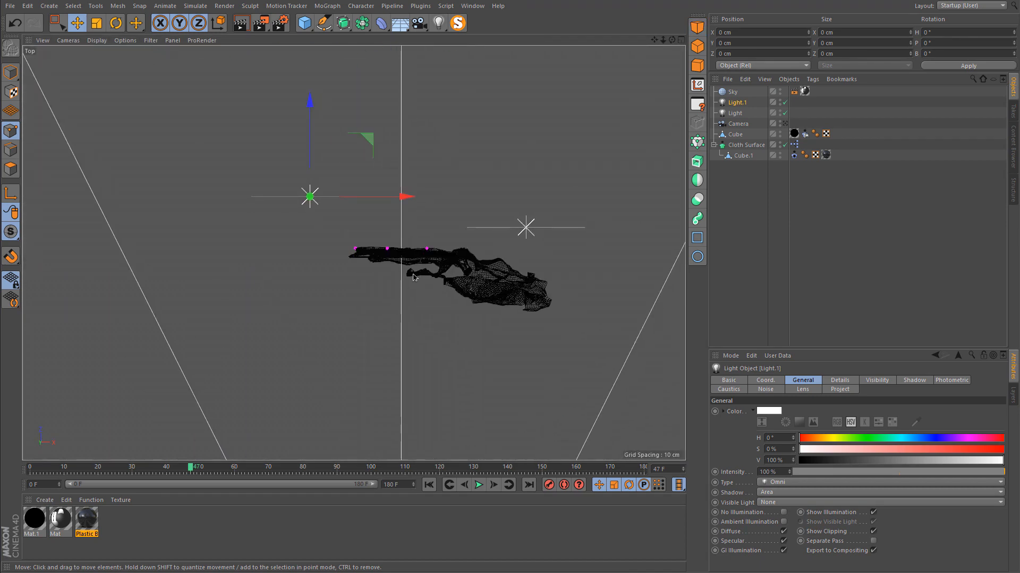
middle_click(461, 351)
middle_click(457, 382)
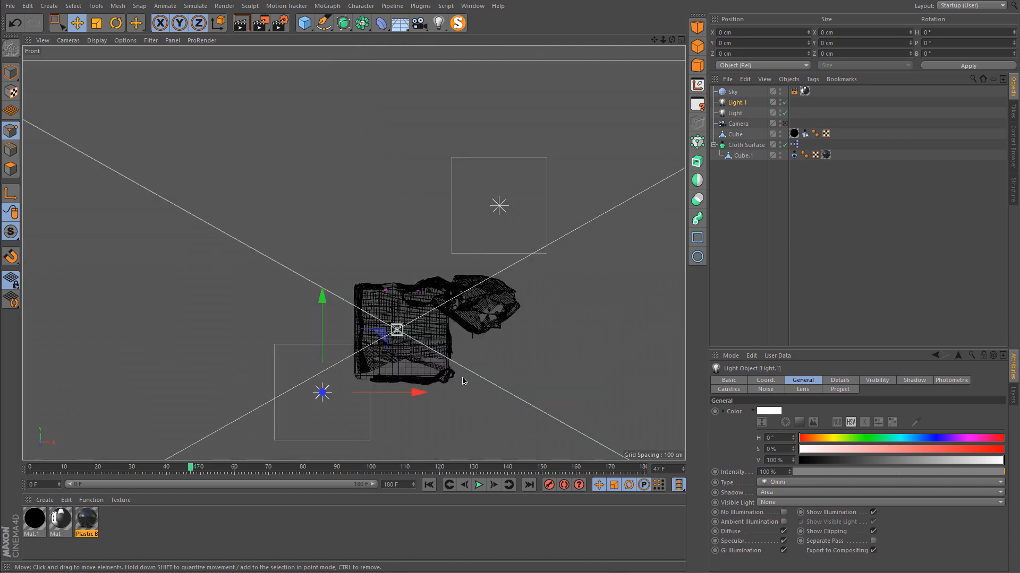
- Examine the scene in the Right view and return to a close Perspective view of the cube and cloth
middle_click(421, 387)
middle_click(324, 364)
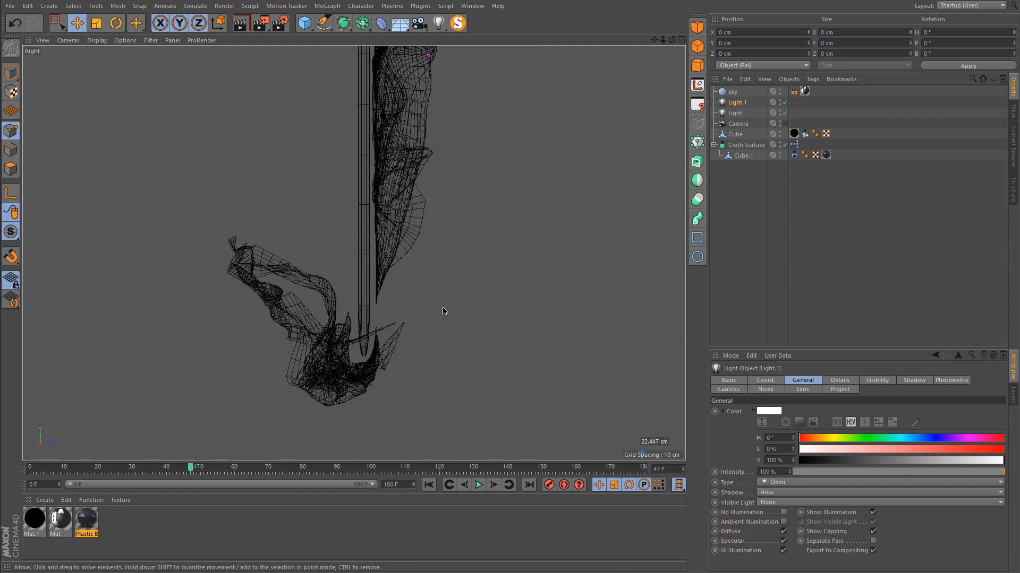
middle_click(532, 209)
middle_click(292, 163)
mouse_move(402, 297)
left_mouse_down()
mouse_move(520, 145)
mouse_move(482, 216)
left_mouse_up()
mouse_move(402, 331)
left_mouse_down()
mouse_move(429, 276)
mouse_move(462, 241)
mouse_move(576, 232)
mouse_move(620, 204)
mouse_move(578, 187)
mouse_move(171, 261)
mouse_move(477, 284)
mouse_move(592, 273)
mouse_move(644, 250)
mouse_move(614, 285)
mouse_move(355, 261)
mouse_move(326, 310)
left_mouse_up()
scroll(378, 324, "up", 3)
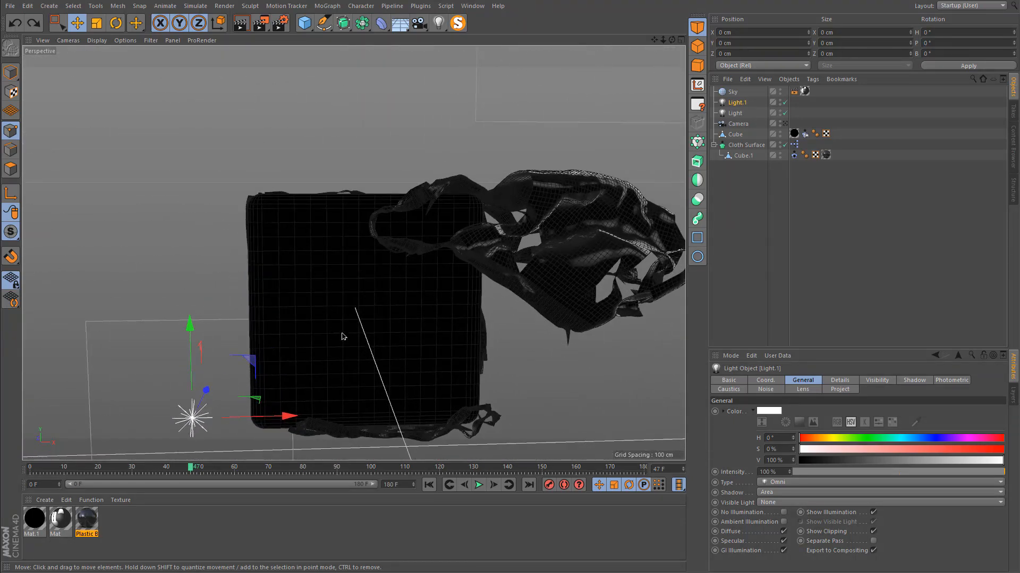
- Create a new standard material, open it in the Material Editor and delete it
left_click(158, 554)
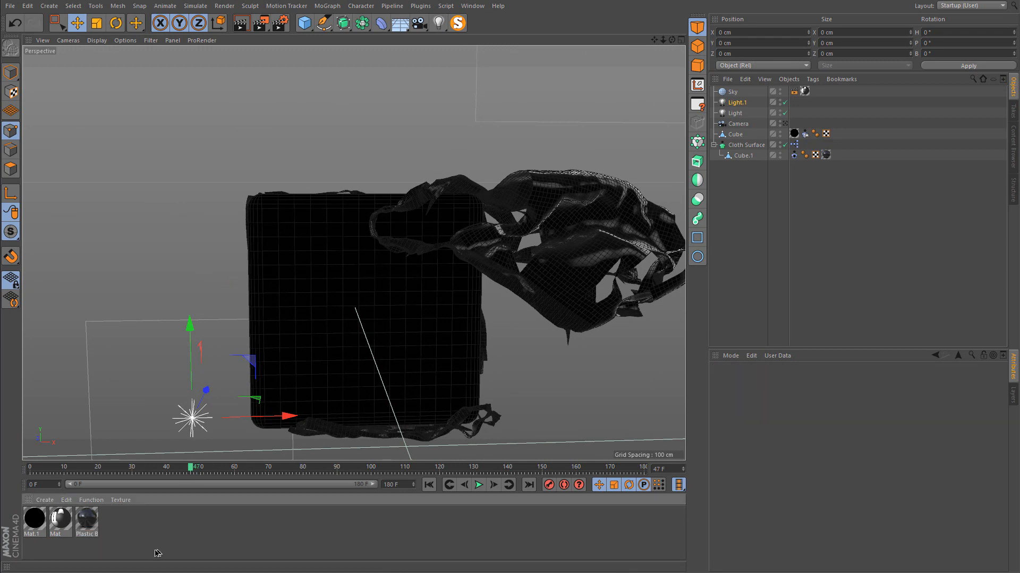
left_click(42, 500)
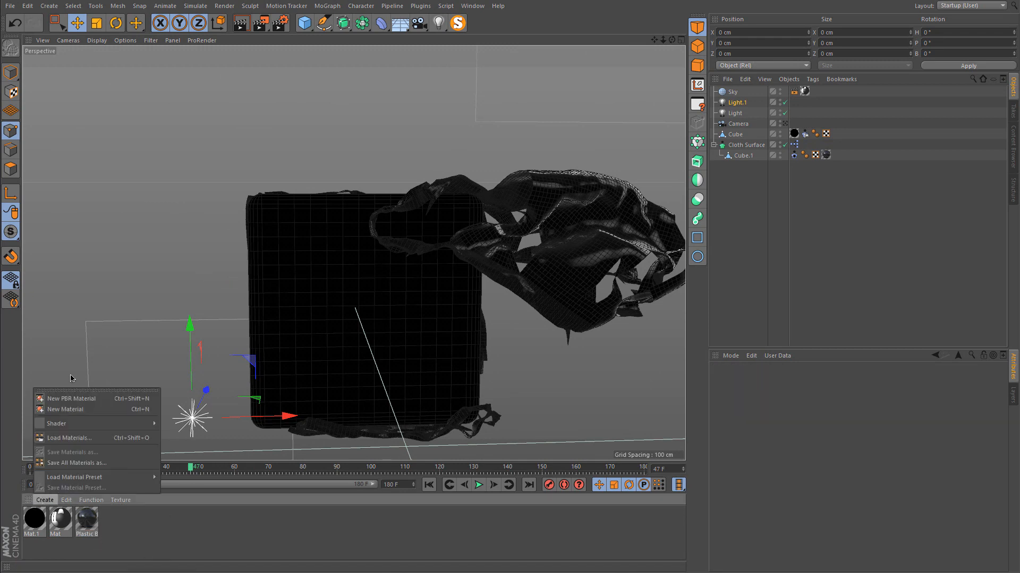
left_click(121, 510)
double_click(142, 544)
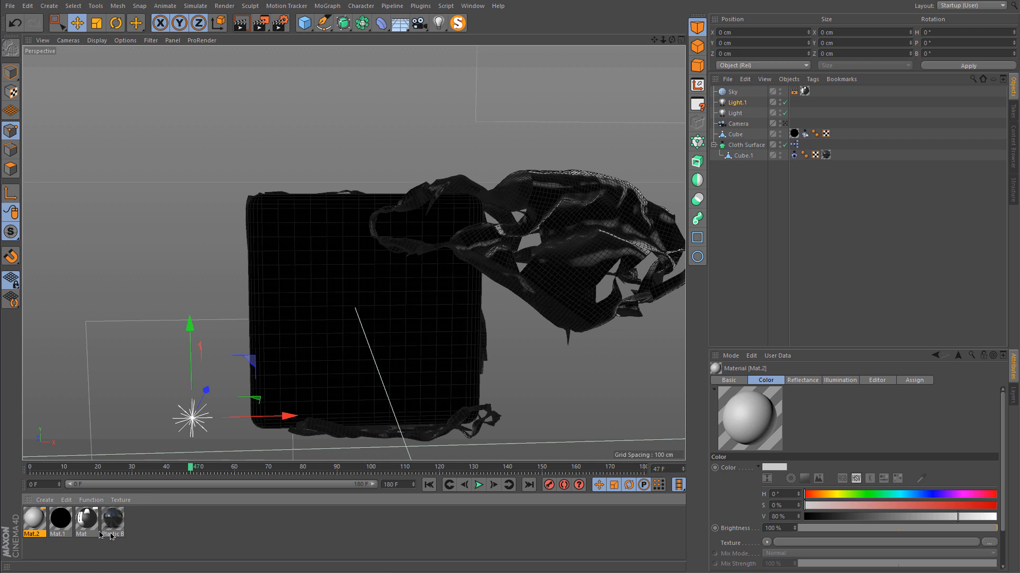
double_click(32, 523)
key("Delete")
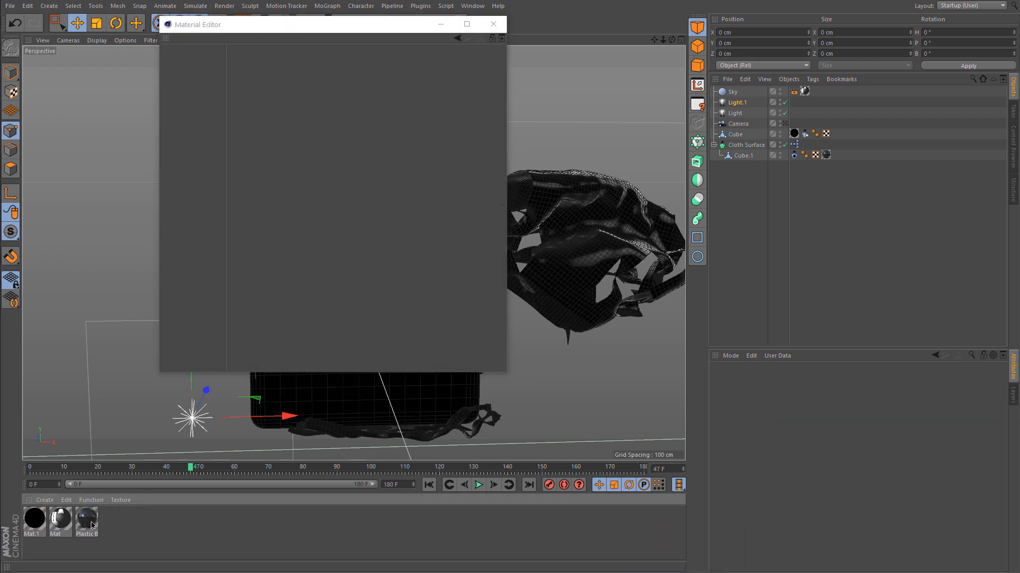
- Open the Plastic Black - Glossy material, add a GGX reflectance layer, compare it with the existing Reflection layer, and delete the added layer
double_click(88, 523)
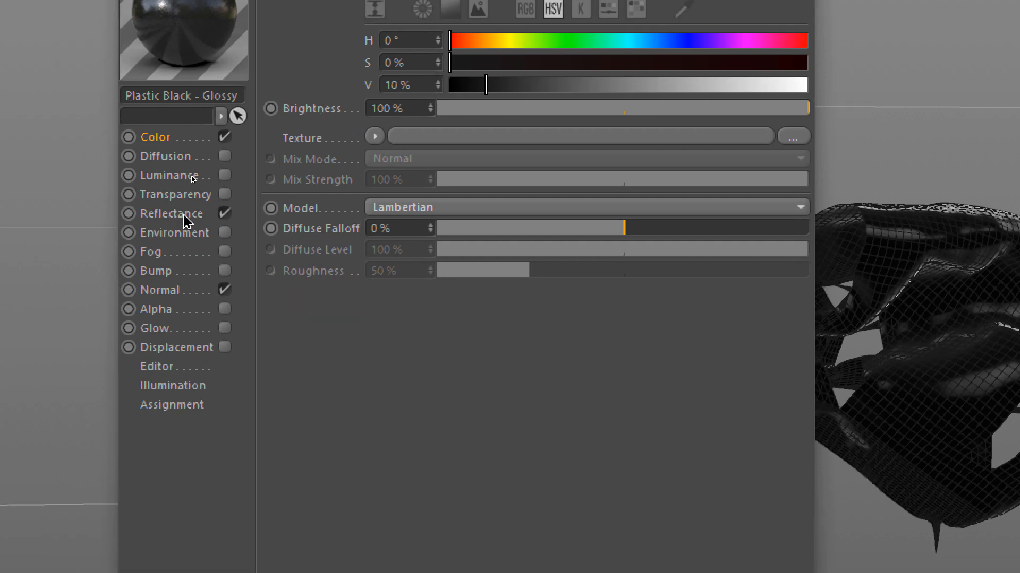
left_click(181, 215)
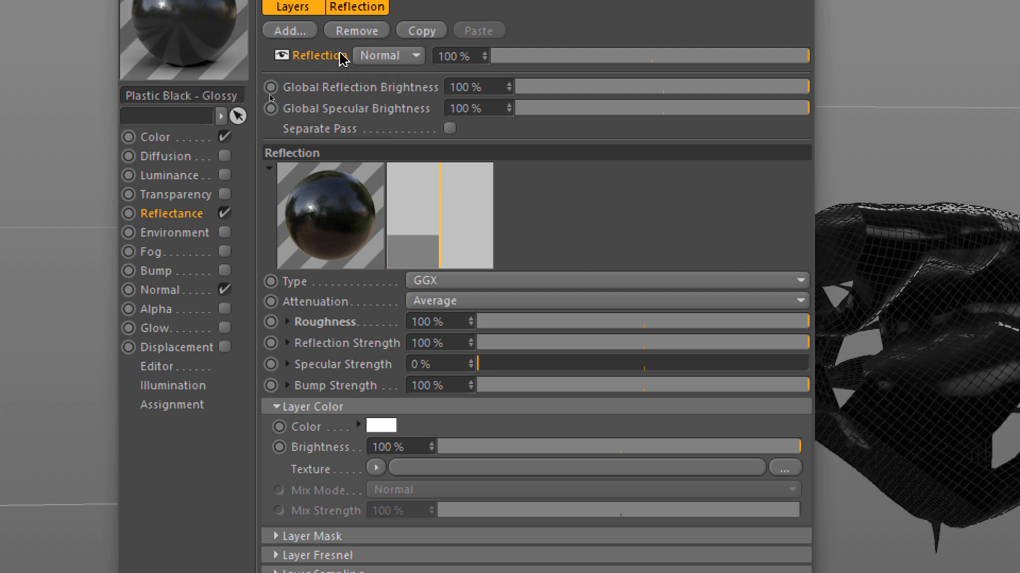
left_click(289, 30)
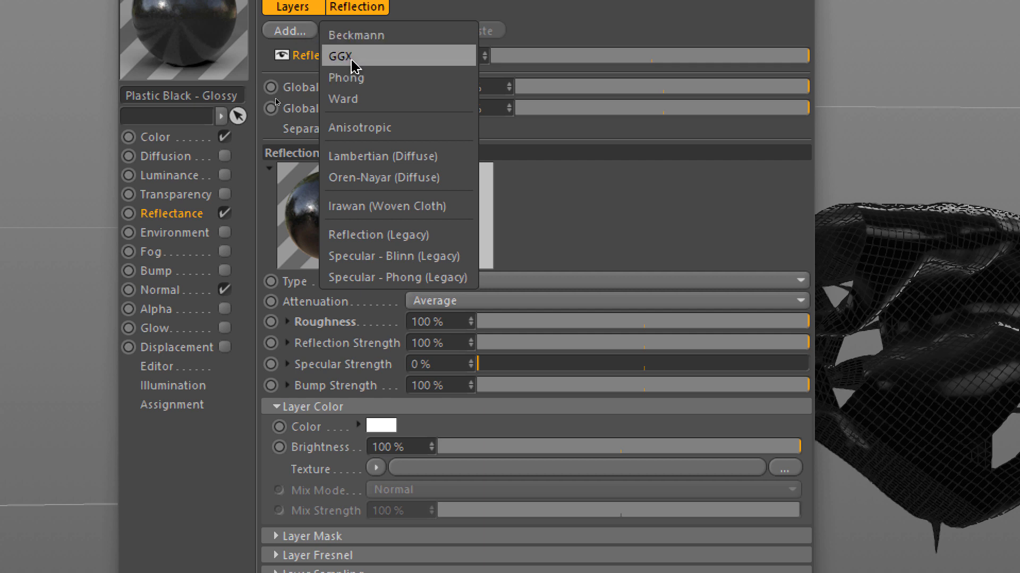
left_click(352, 59)
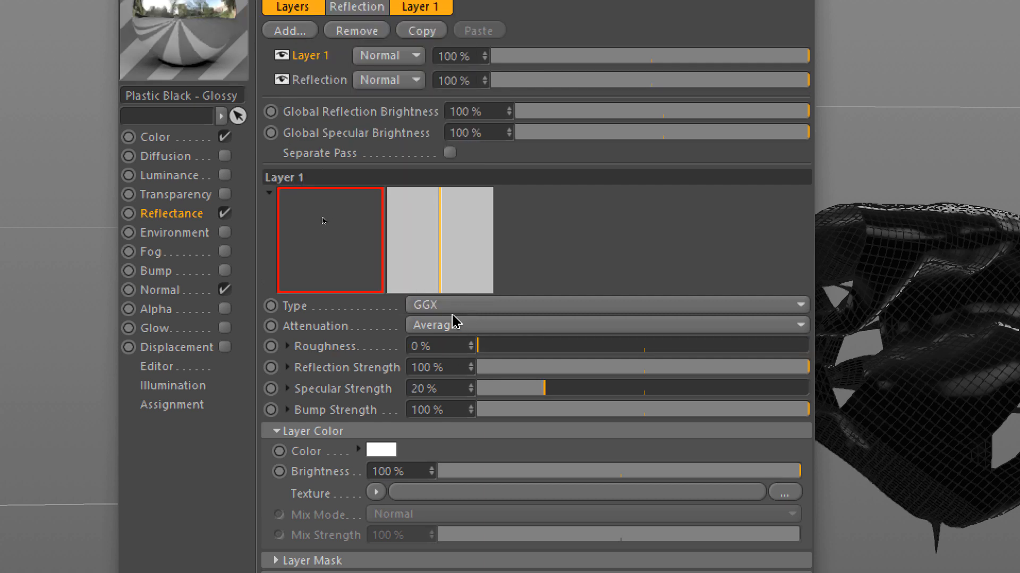
left_click(329, 81)
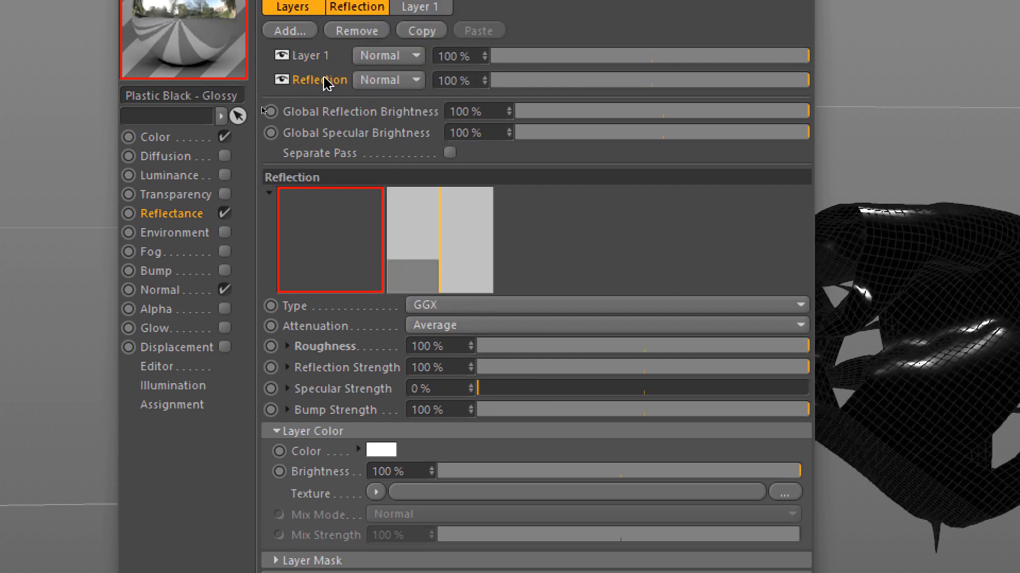
left_click_drag(461, 348, 403, 408)
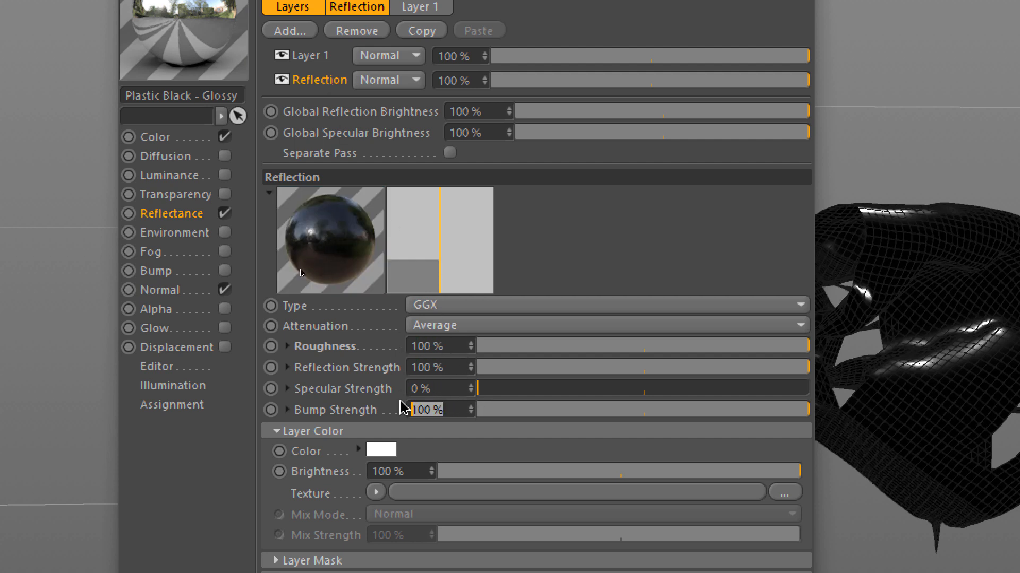
left_click_drag(413, 469, 297, 475)
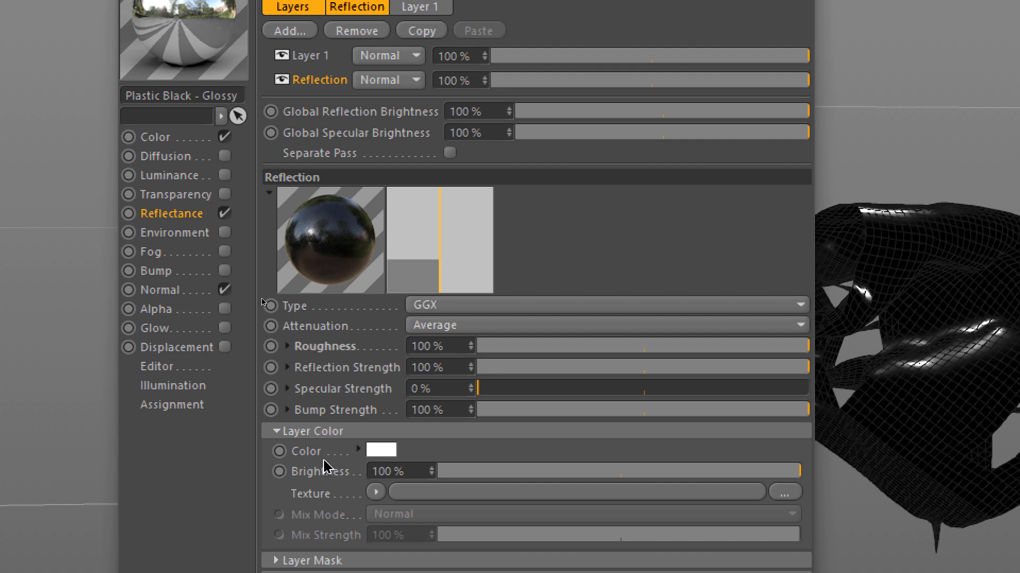
left_click(318, 57)
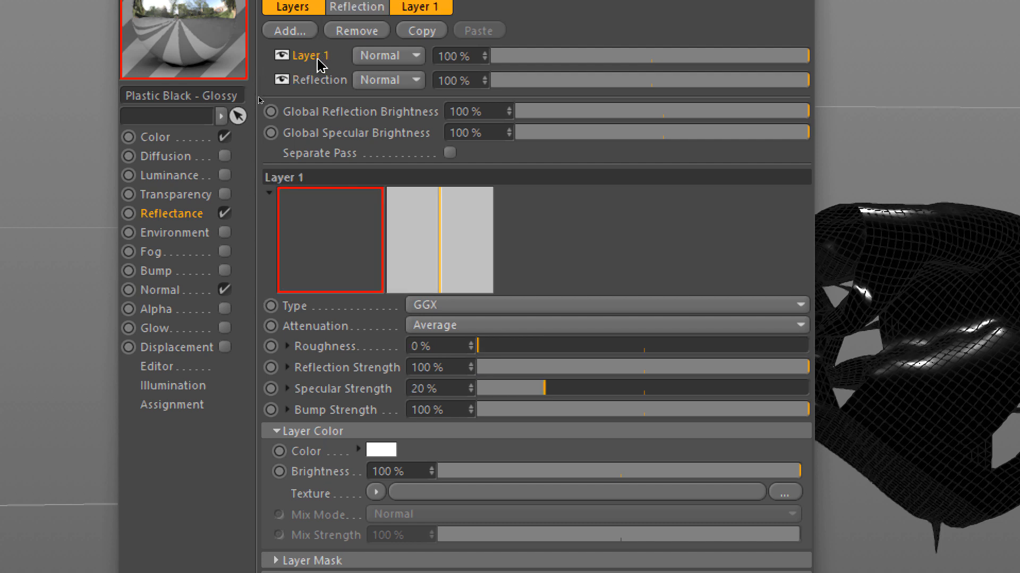
key("Delete")
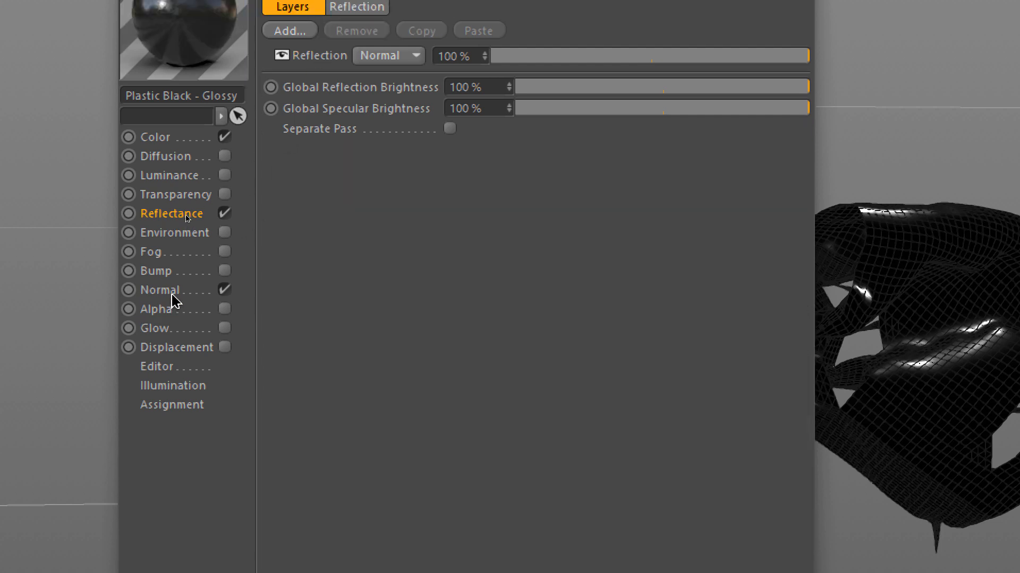
- Examine the material's Normal channel by switching it off and back on, and close the Material Editor
left_click(173, 293)
left_click(225, 289)
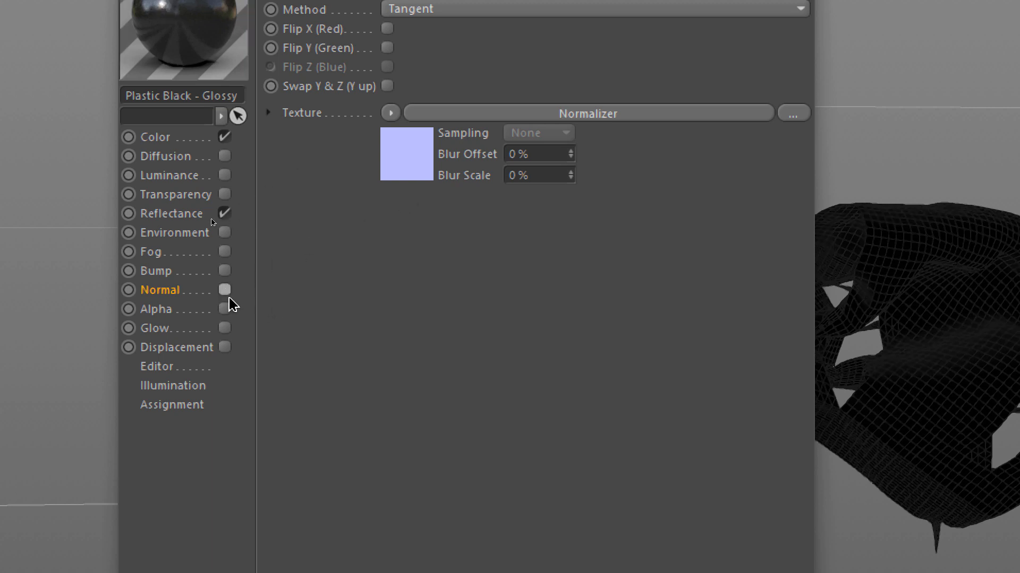
left_click(225, 289)
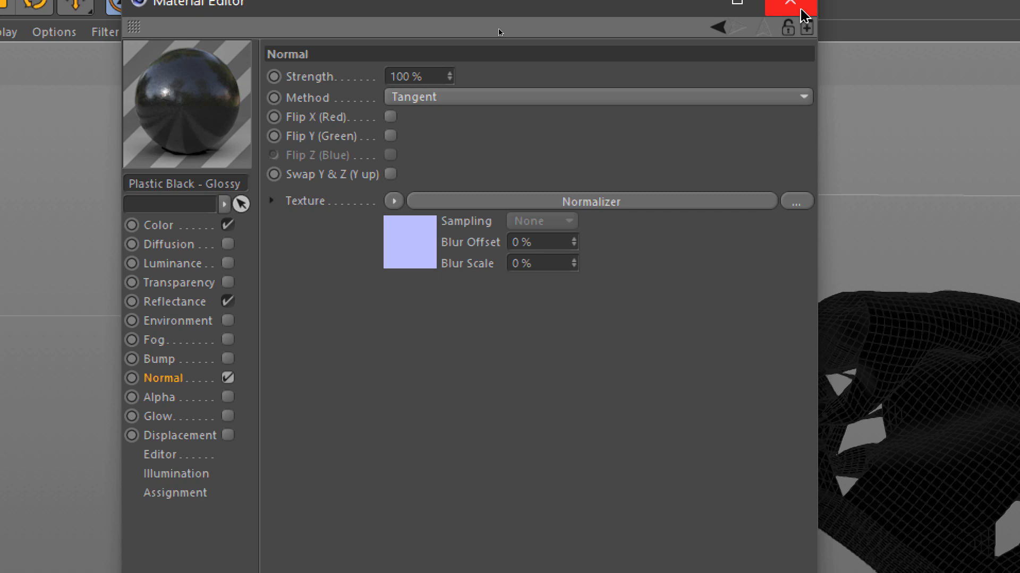
left_click(805, 16)
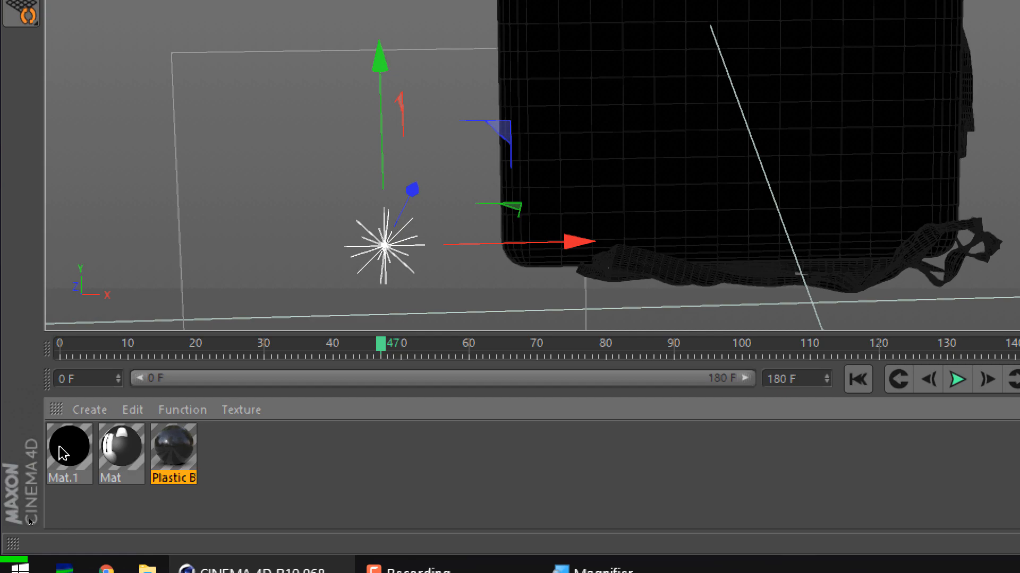
- Review the Luminance channel of Mat.1 and the Luminance and Reflectance channels of Mat
double_click(63, 452)
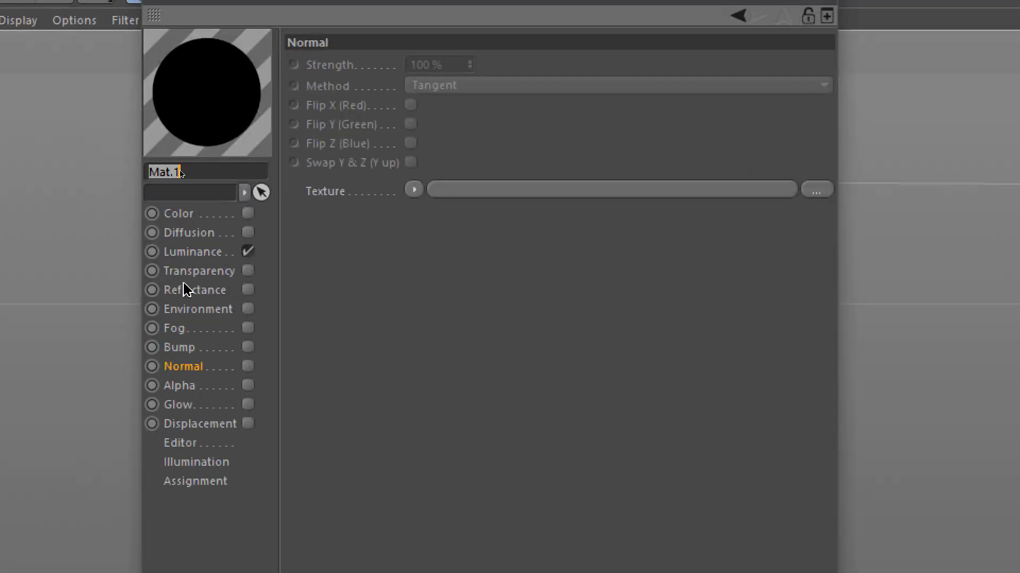
left_click(198, 252)
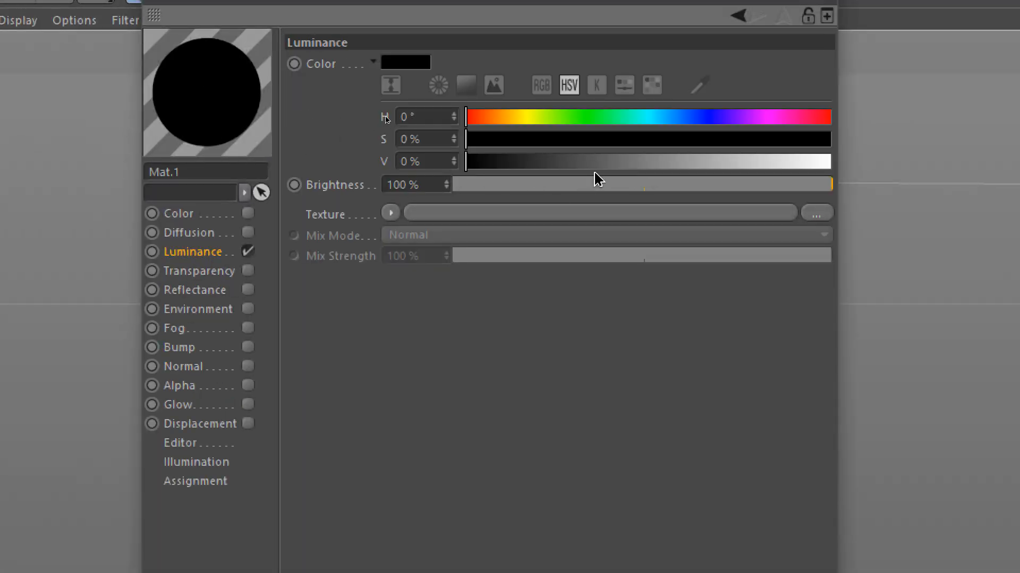
left_click(811, 2)
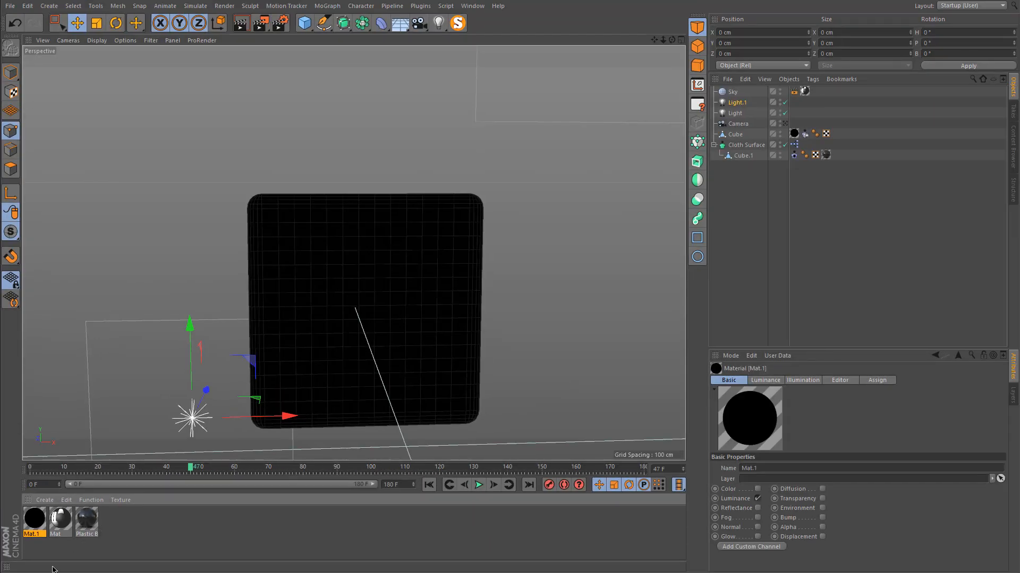
double_click(59, 523)
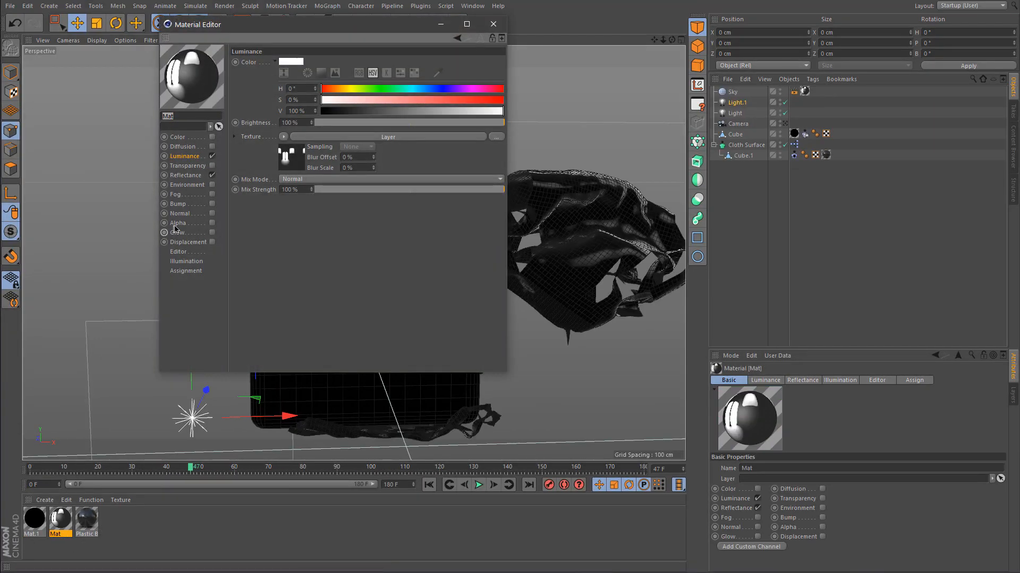
left_click(193, 175)
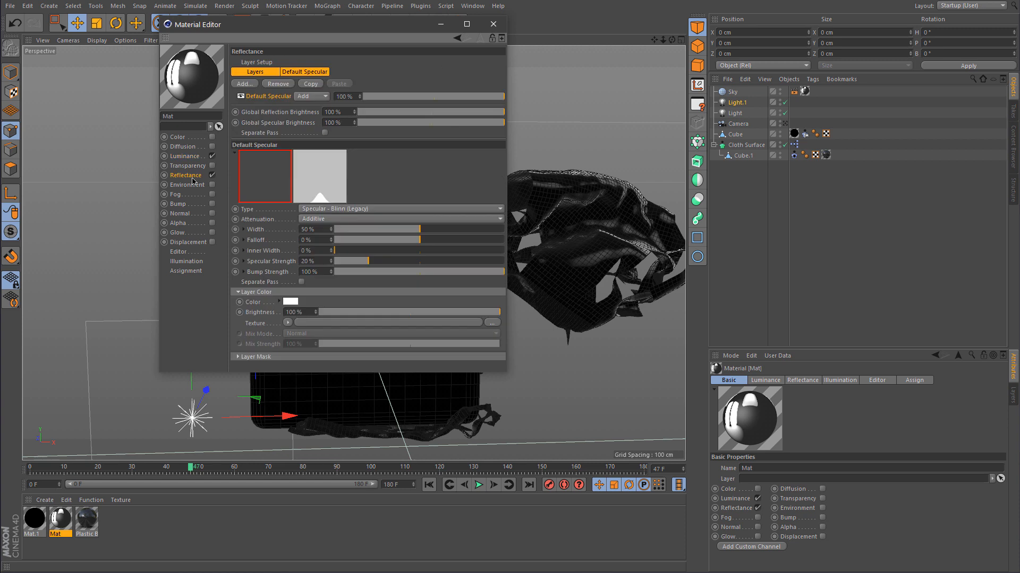
- Enable Seen by Camera in the Sky's Compositing tag and examine the sky around the cube and cloth
left_click(794, 93)
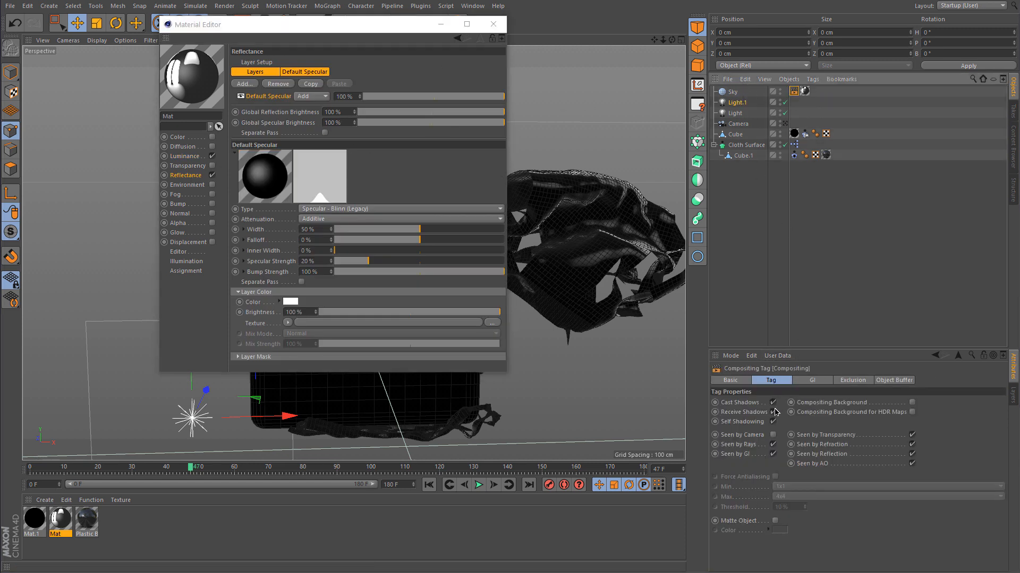
left_click(773, 436)
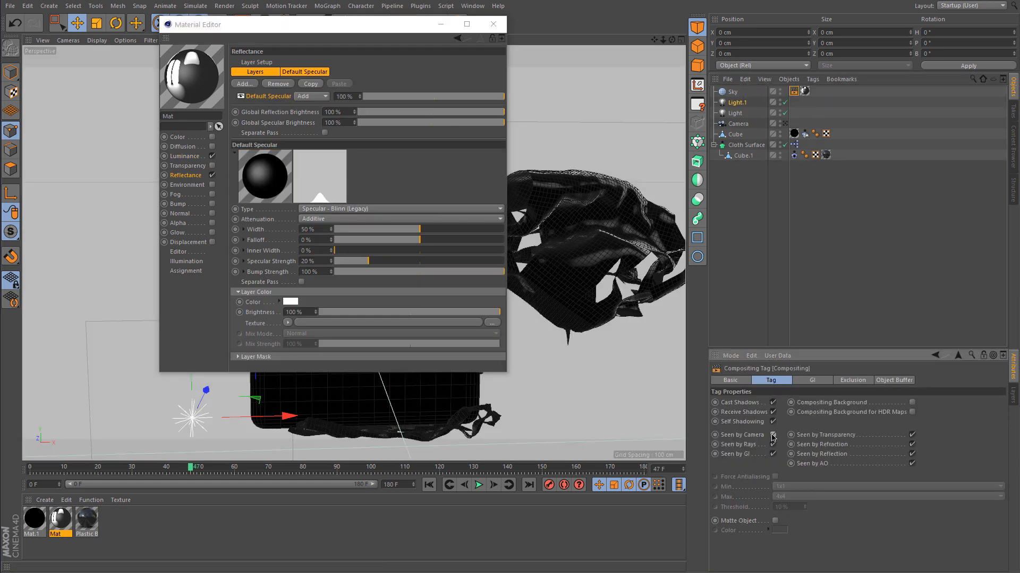
left_click(493, 24)
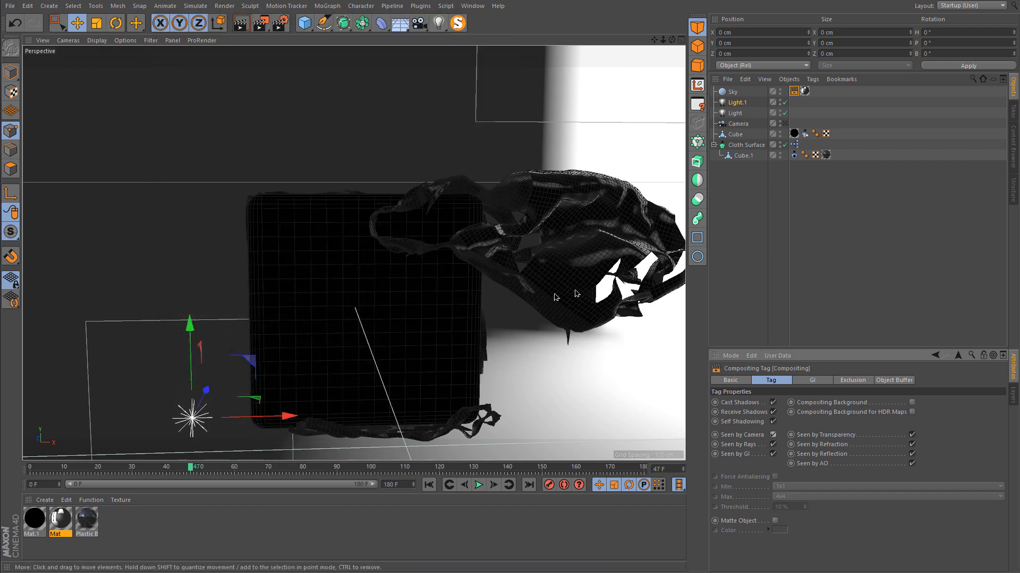
mouse_move(363, 311)
left_mouse_down()
mouse_move(444, 298)
mouse_move(557, 256)
mouse_move(515, 166)
mouse_move(326, 321)
mouse_move(1, 354)
mouse_move(1, 367)
mouse_move(1, 330)
mouse_move(32, 273)
mouse_move(434, 366)
mouse_move(505, 398)
mouse_move(610, 409)
mouse_move(362, 312)
left_mouse_up()
left_click_drag(362, 260, 462, 290)
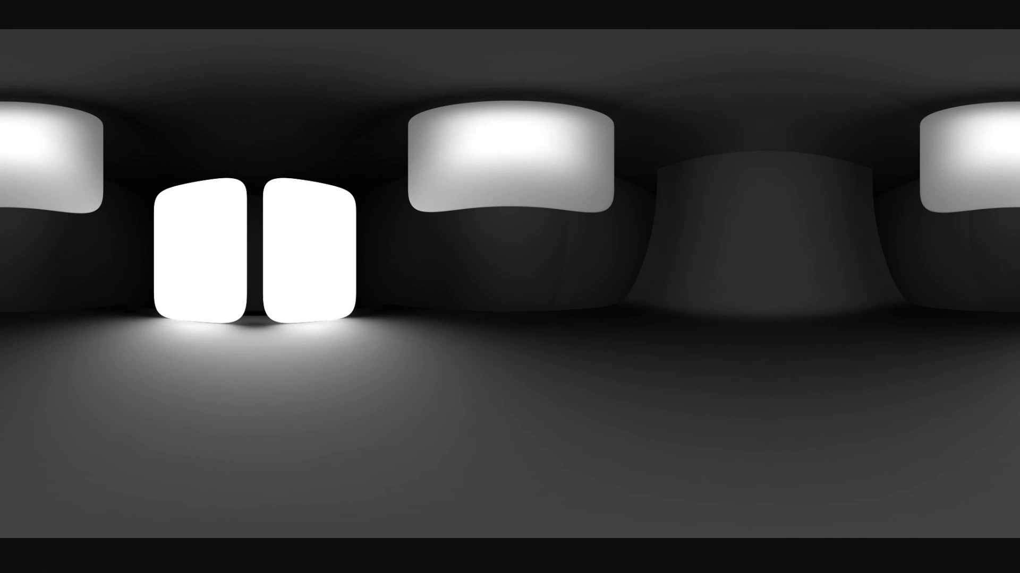
- Close the full-screen studio lighting image, dismiss the e-mail notification and clear the object selection
right_click(301, 0)
key("Escape")
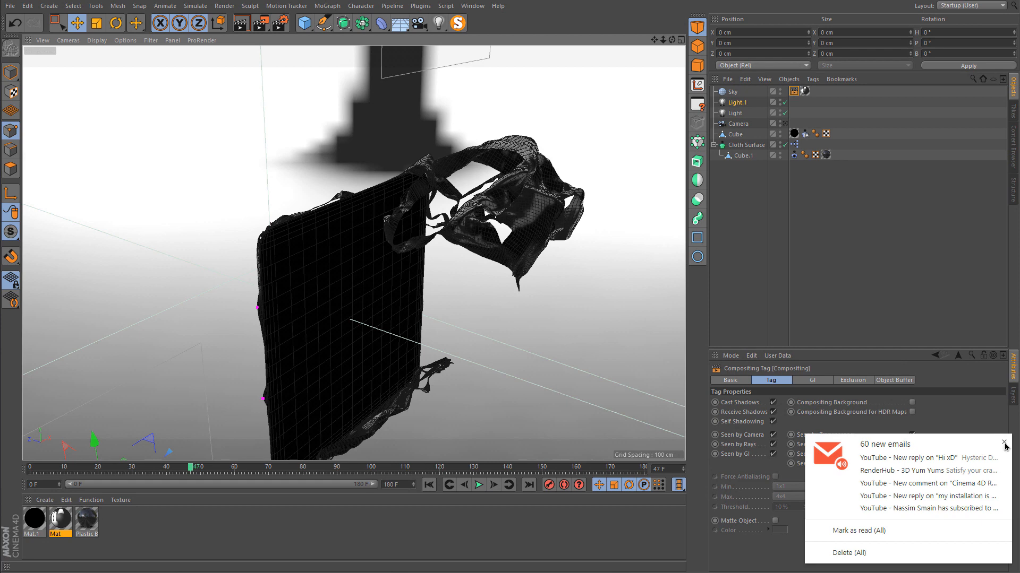
left_click(1003, 443)
left_click(749, 225)
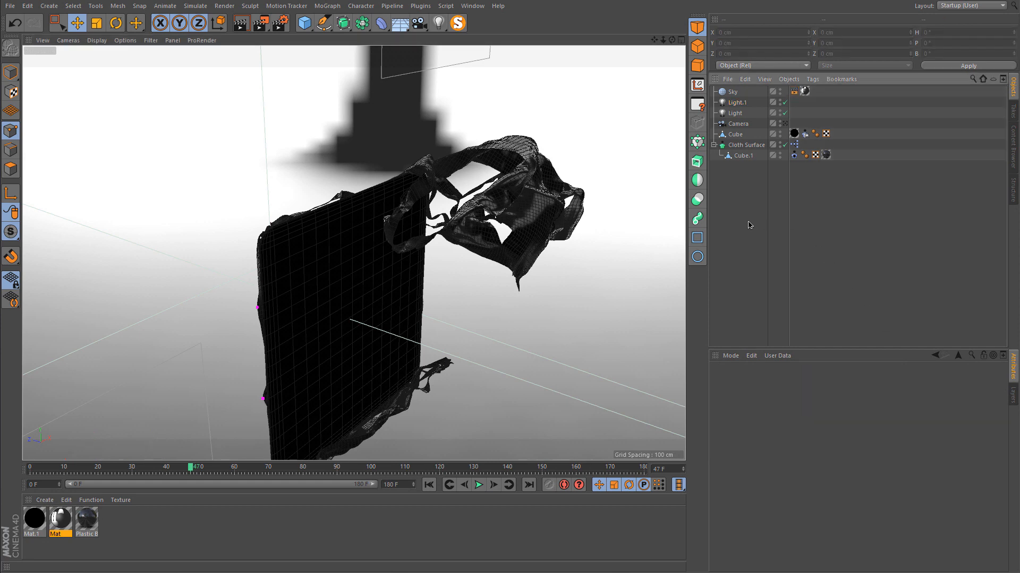
- Open the Render Settings, keep the Physical renderer and review its Sampling Quality options
left_click(280, 22)
left_click_drag(454, 110, 410, 131)
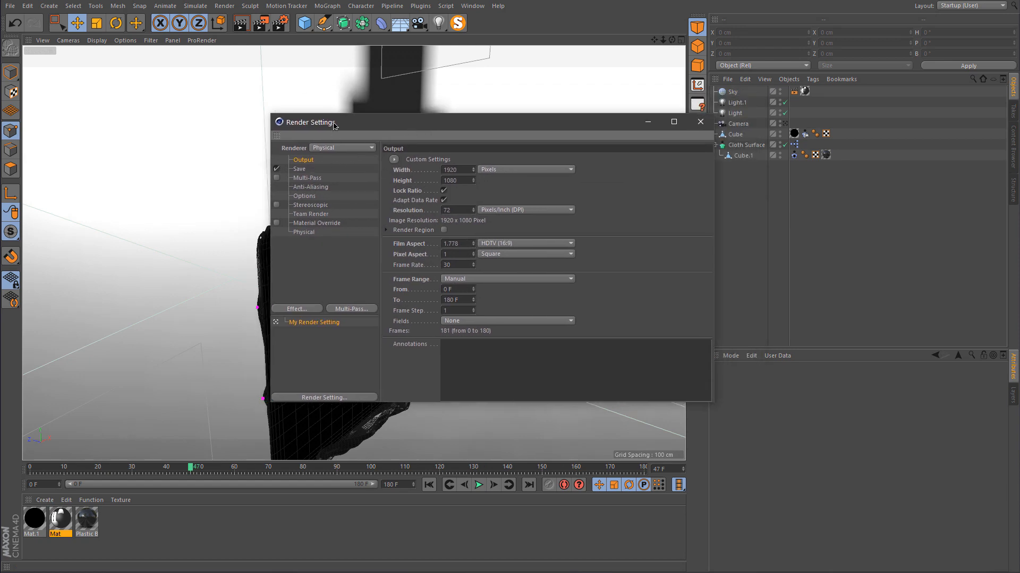
left_click_drag(333, 125, 305, 109)
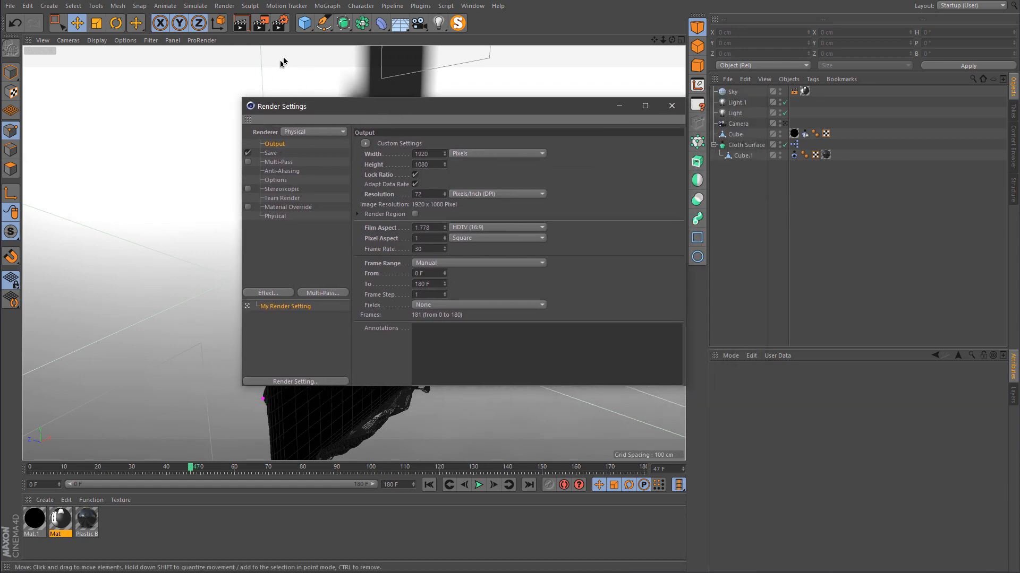
left_click(319, 132)
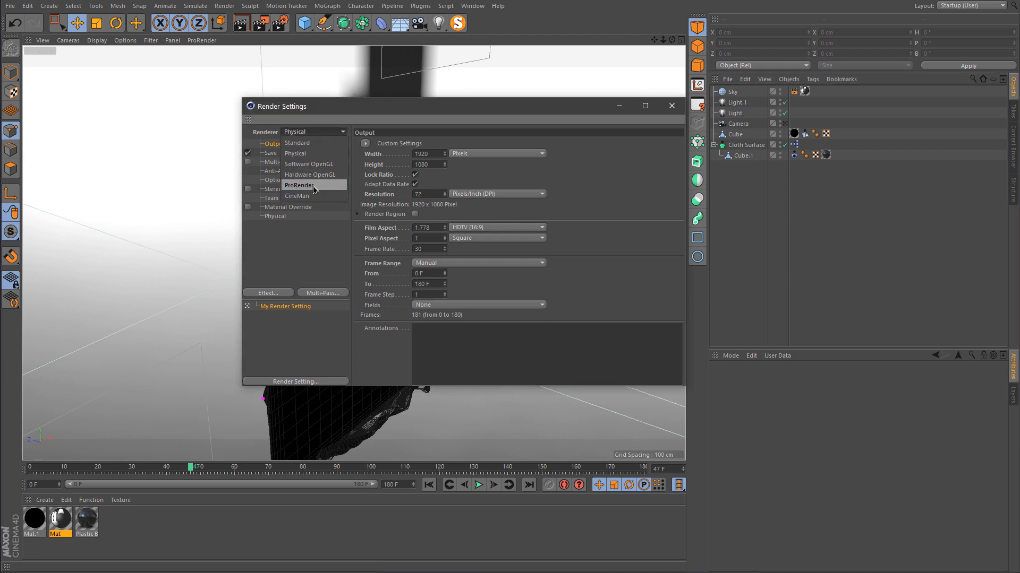
left_click(300, 155)
left_click(269, 219)
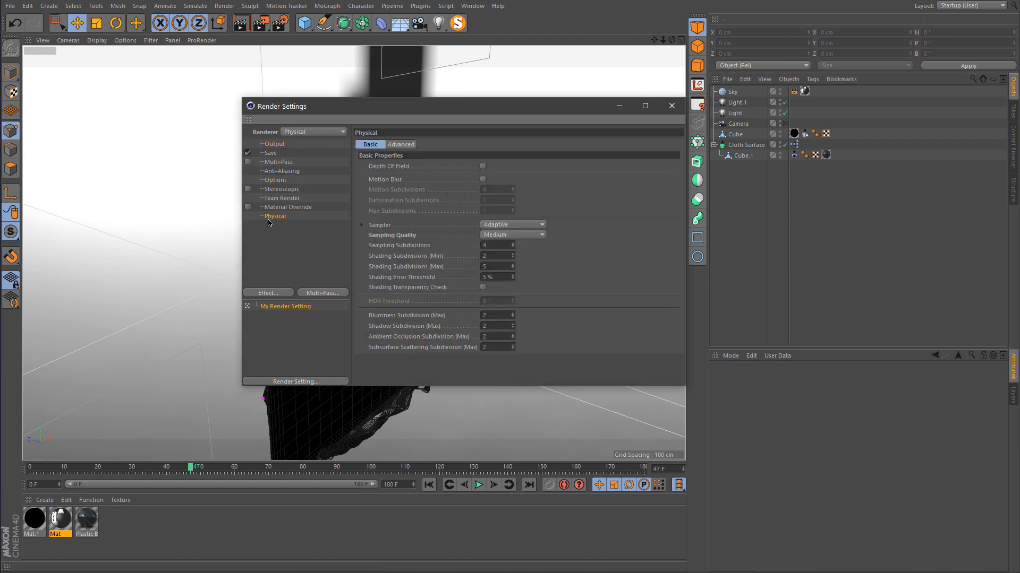
left_click(516, 237)
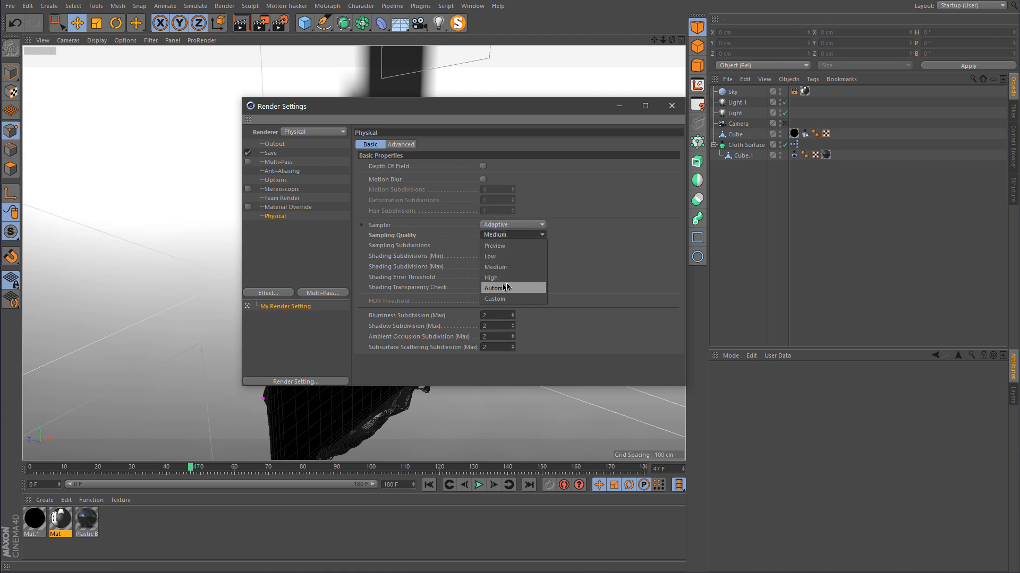
left_click(299, 253)
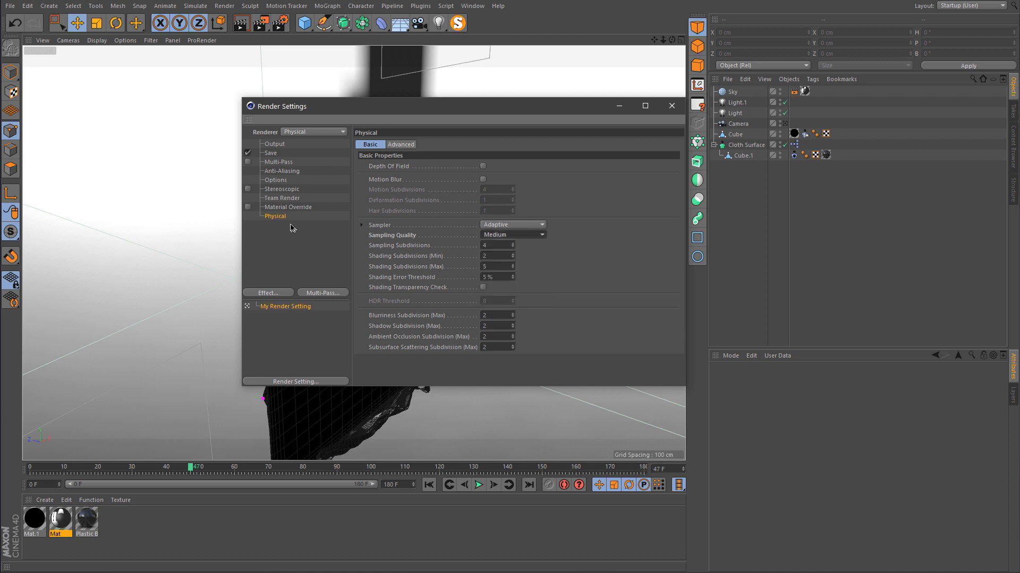
left_click(278, 222)
- Review the render's Save settings, including the available file formats and the Alpha Channel option
left_click(268, 154)
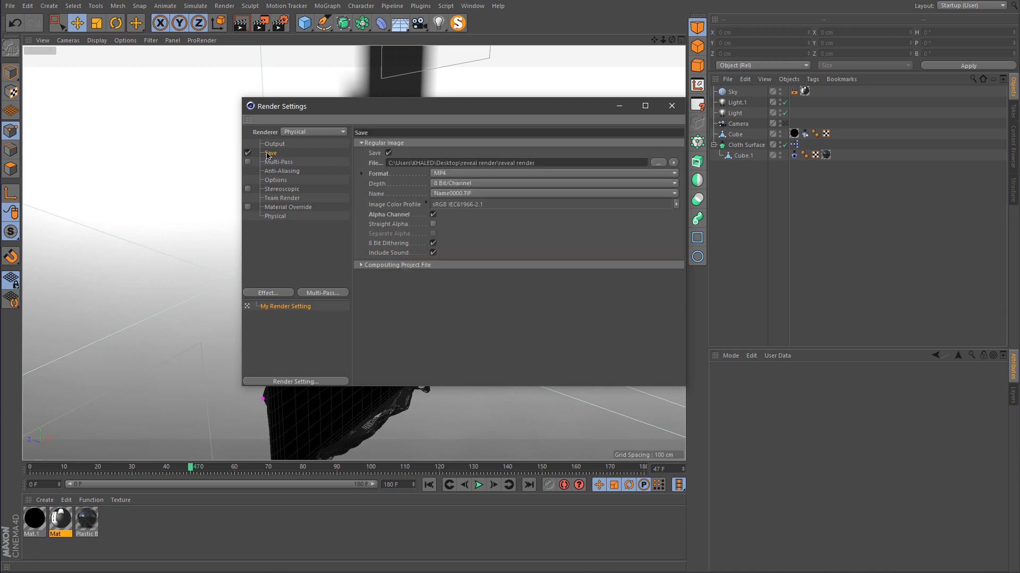
left_click(480, 175)
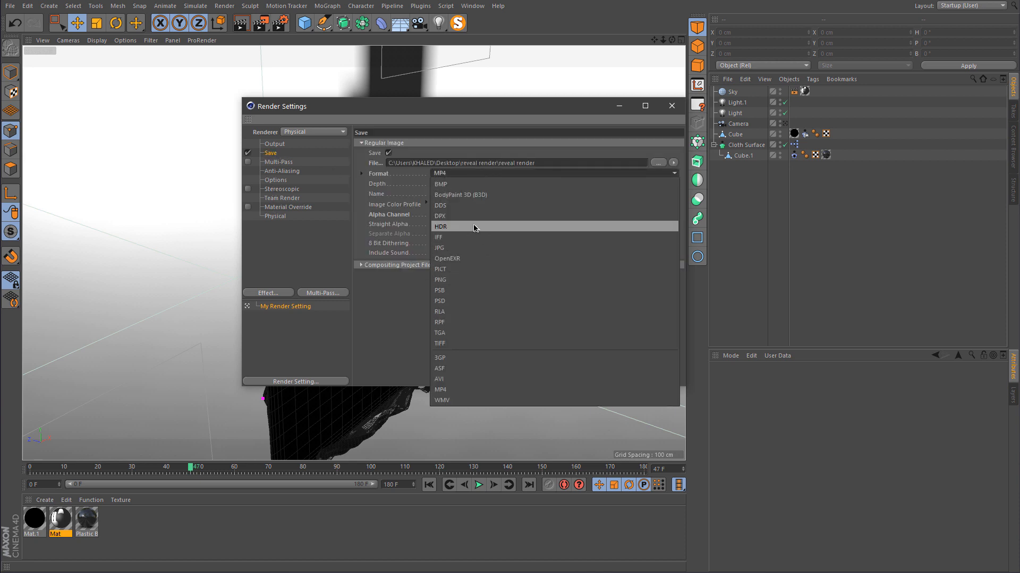
left_click(395, 208)
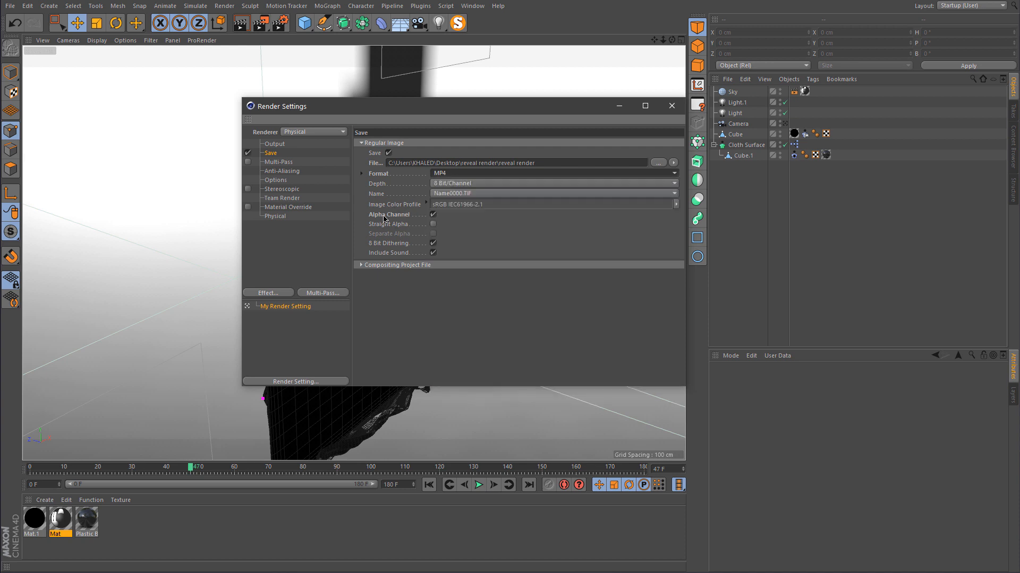
- Add a second Sky object and look at the Reflectance settings of the sky material Mat
left_click(733, 93)
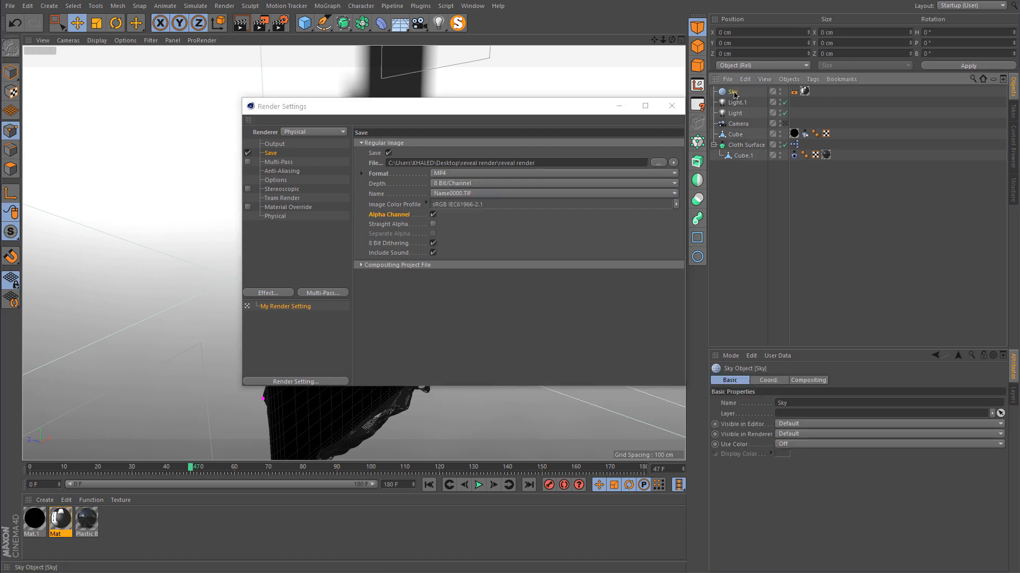
left_click(400, 23)
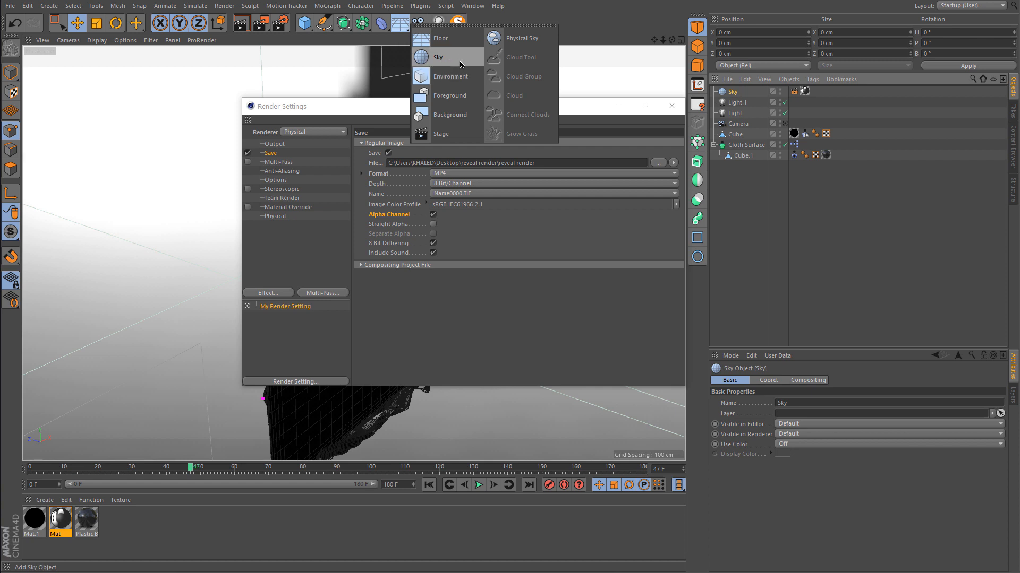
left_click(460, 64)
double_click(60, 519)
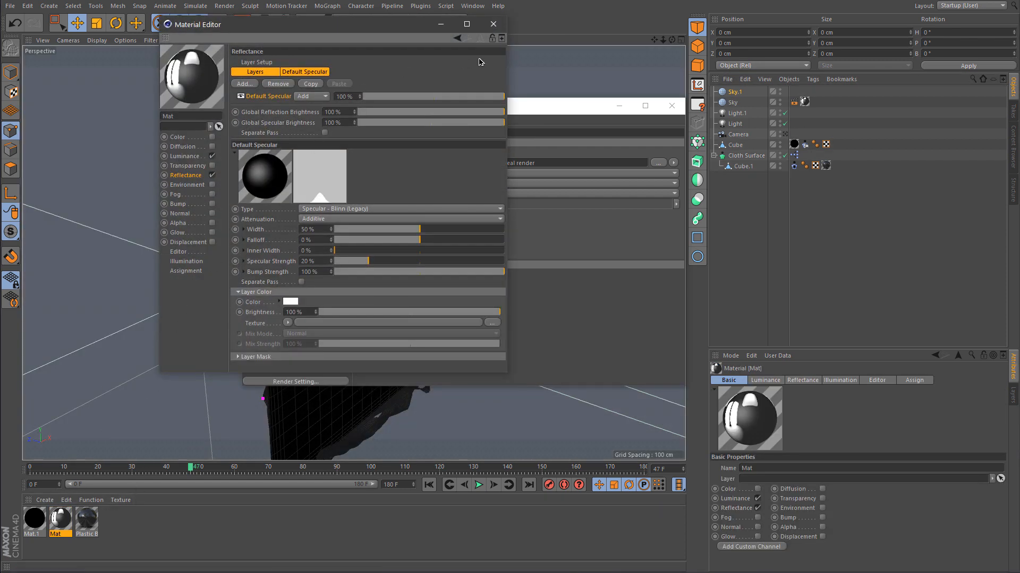
left_click(493, 24)
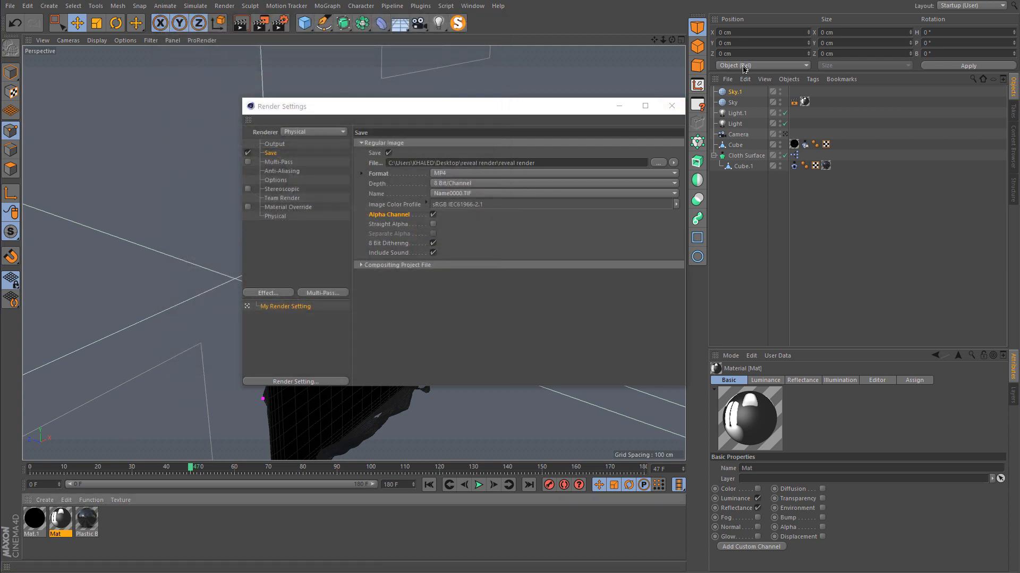
- Add a Compositing tag to the new Sky object and disable Seen by Camera in it
left_click(735, 94)
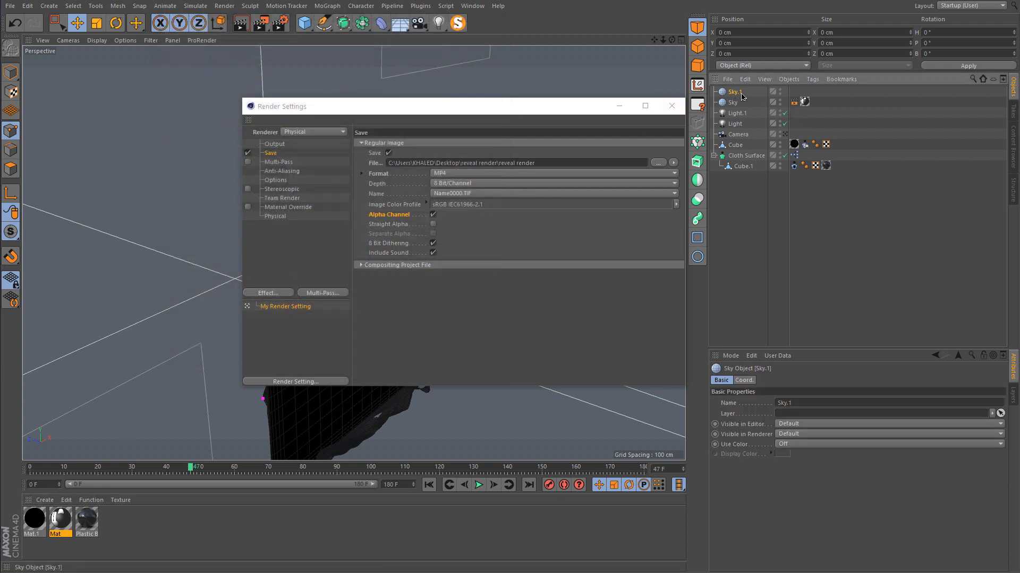
left_click(795, 102)
right_click(732, 94)
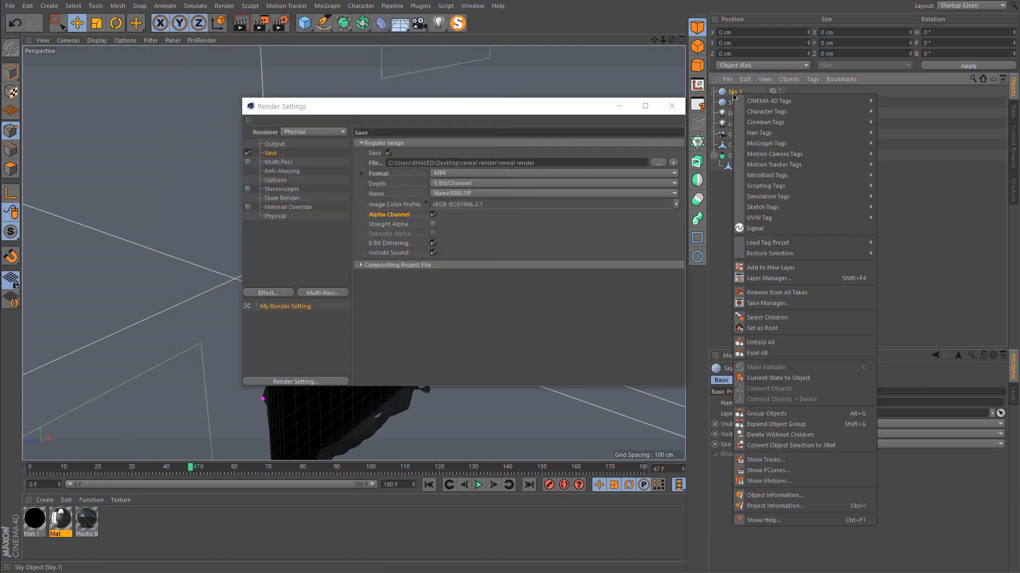
mouse_move(792, 105)
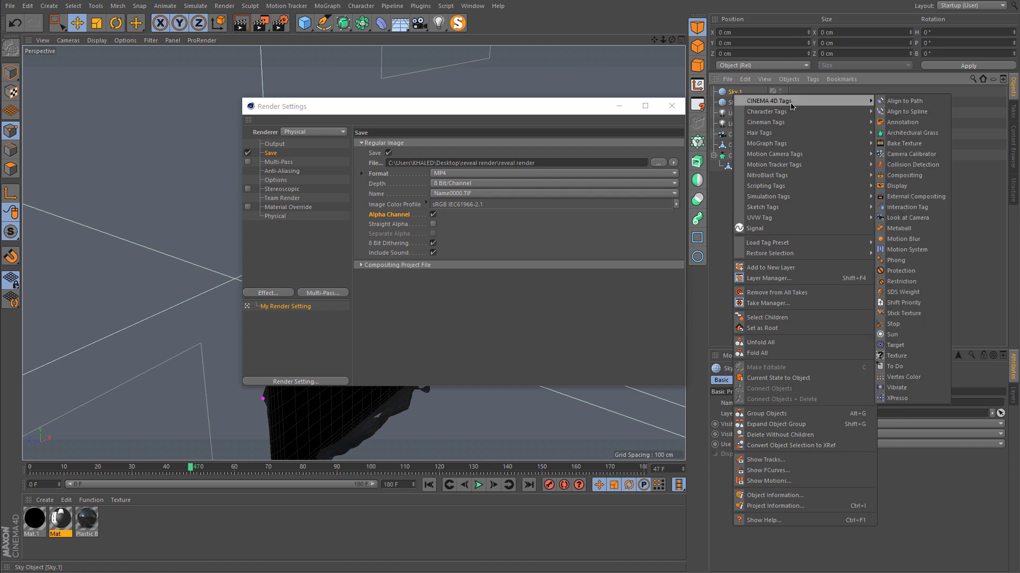
left_click(908, 176)
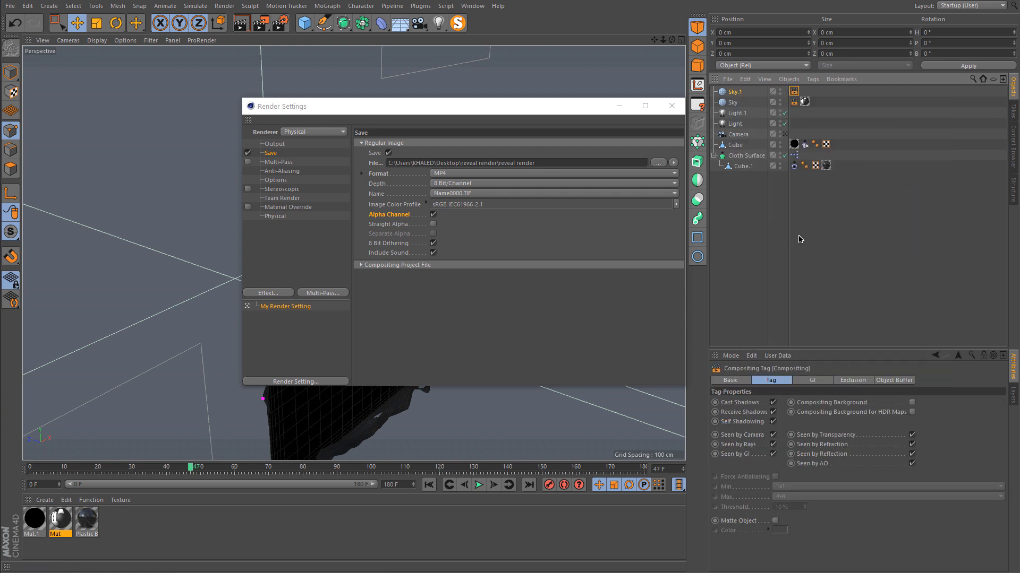
left_click(773, 435)
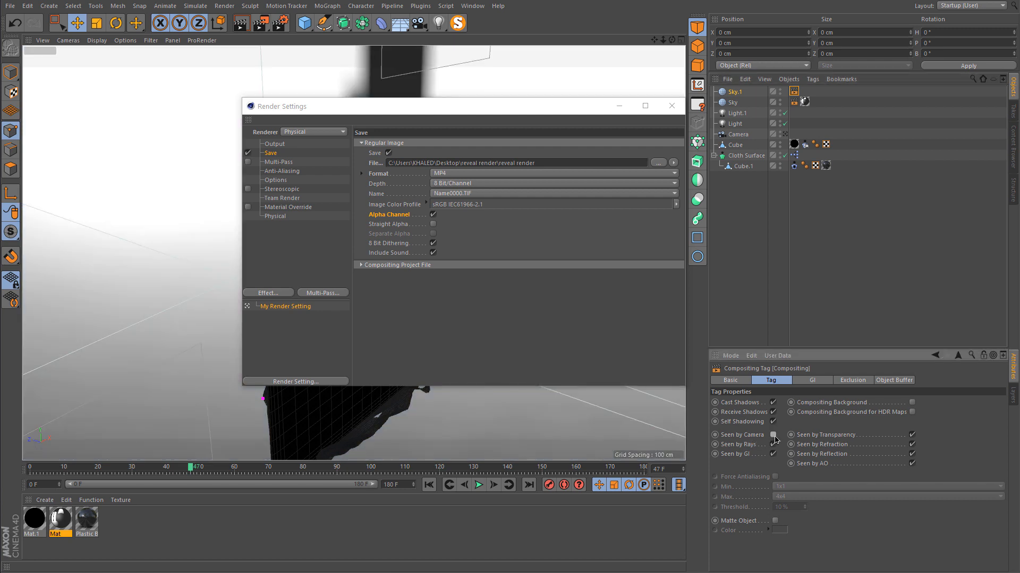
- Delete the extra Sky object and disable Seen by Camera in the original Sky's Compositing tag
left_click(735, 92)
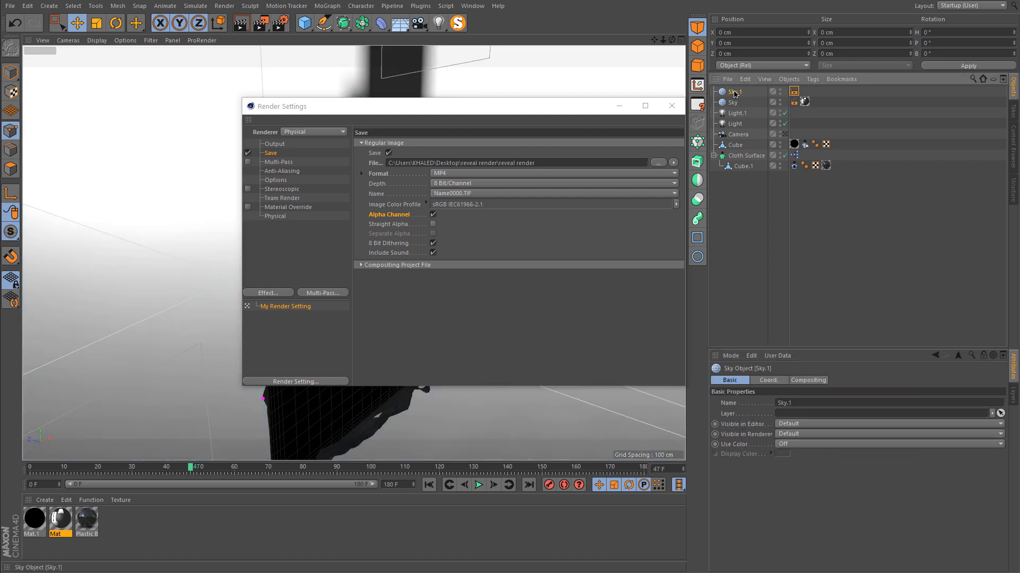
key("Delete")
left_click(735, 93)
left_click(793, 91)
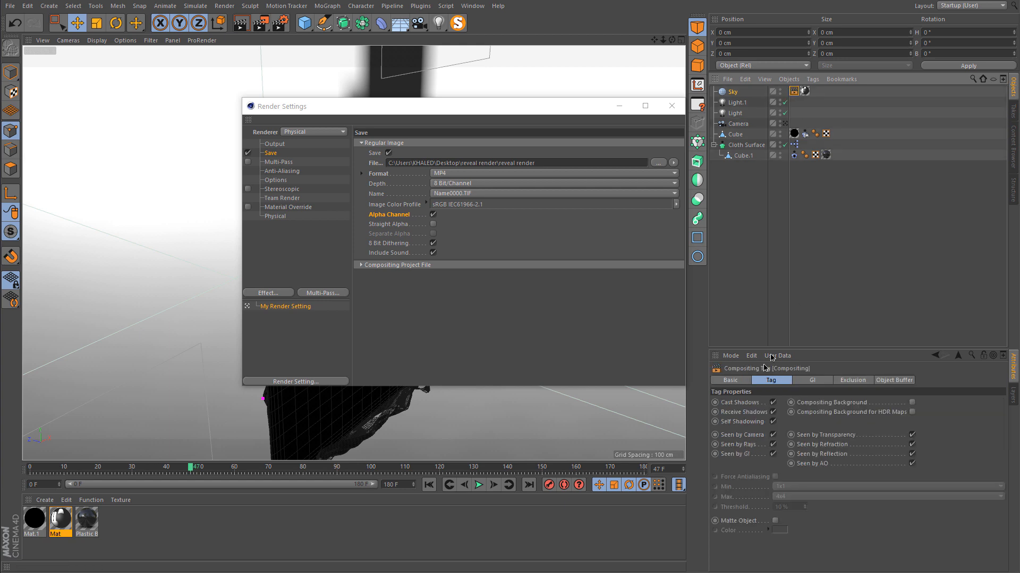
left_click(772, 436)
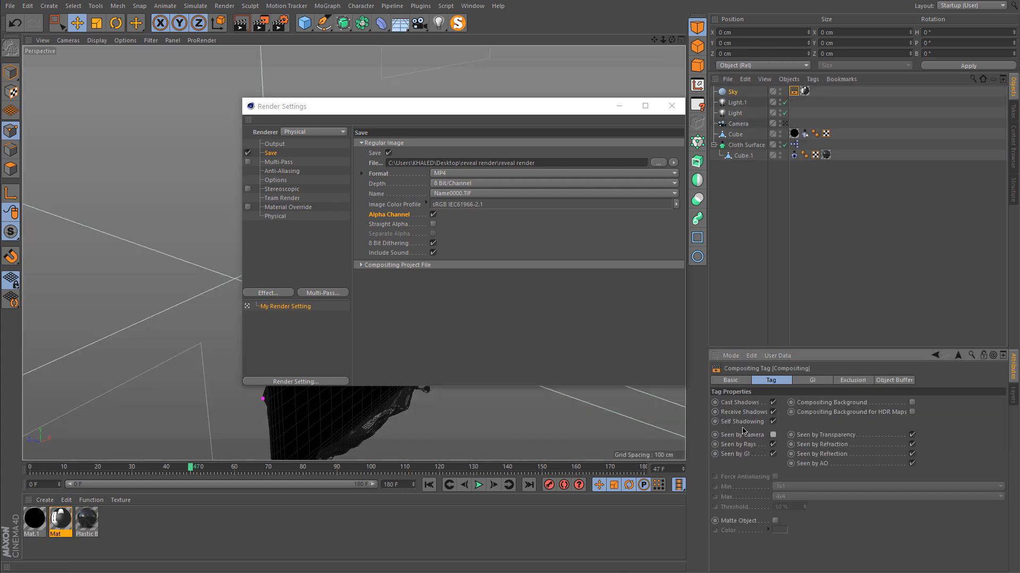
left_click_drag(171, 293, 112, 254)
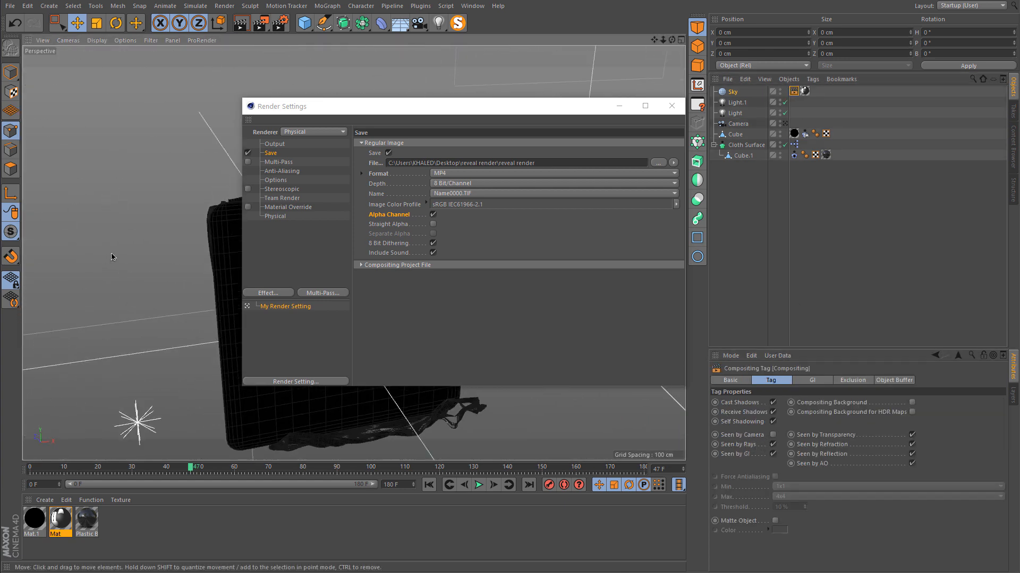
- Review the resolution, frame rate and frame range in the Output page of the Render Settings, then close them
left_click_drag(535, 112, 583, 119)
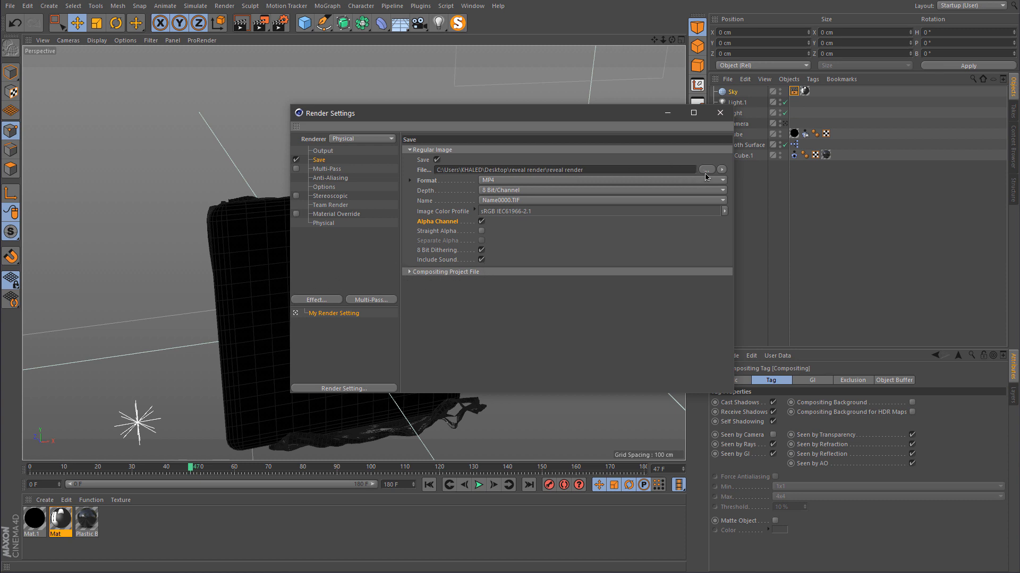
left_click(322, 150)
left_click(320, 161)
left_click(322, 151)
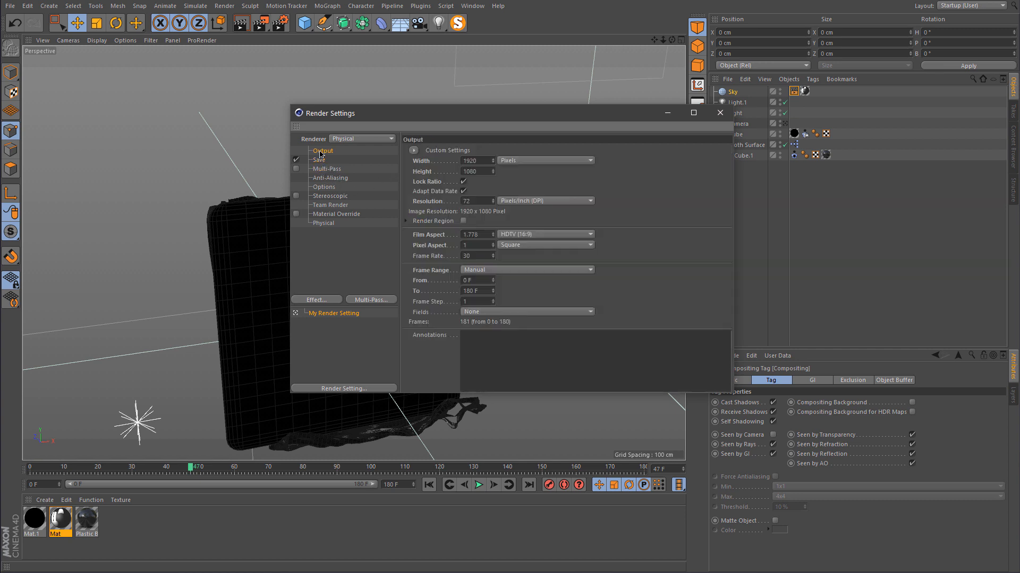
left_click(720, 113)
- Frame the cube and torn cloth and render a preview of them in the viewport
scroll(408, 218, "down", 5)
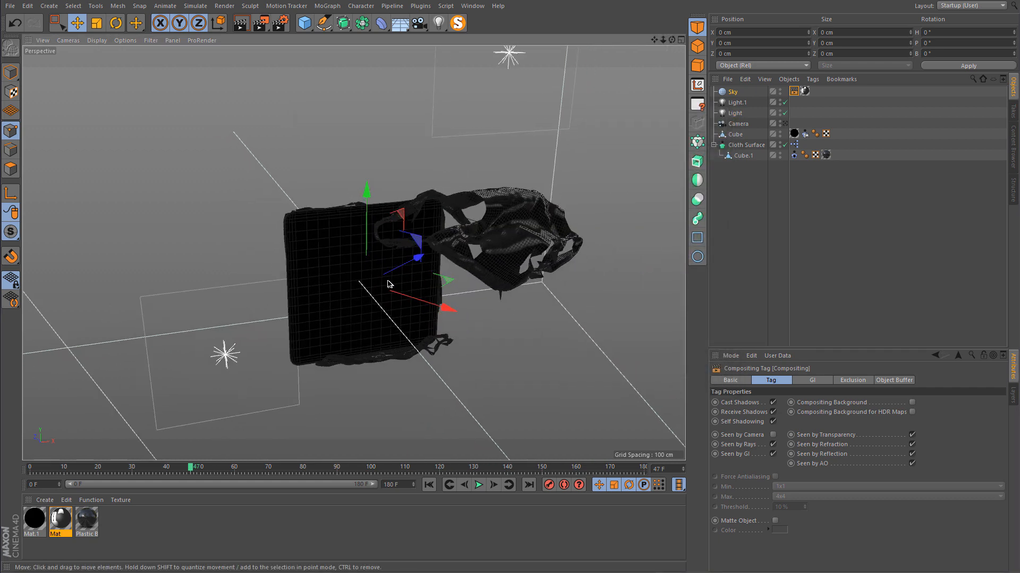
left_click_drag(382, 276, 368, 232)
scroll(367, 232, "up", 3)
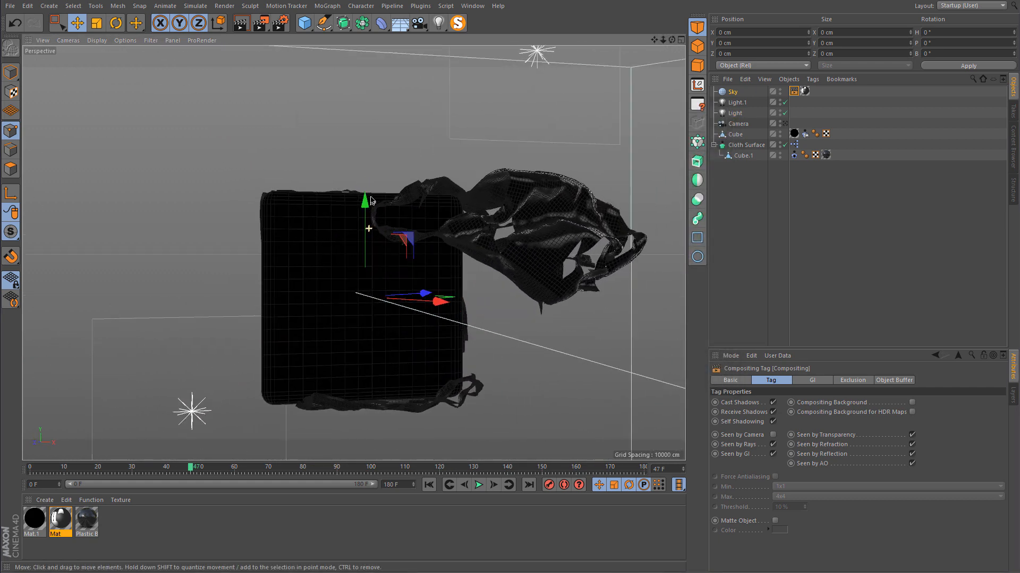
left_click(245, 25)
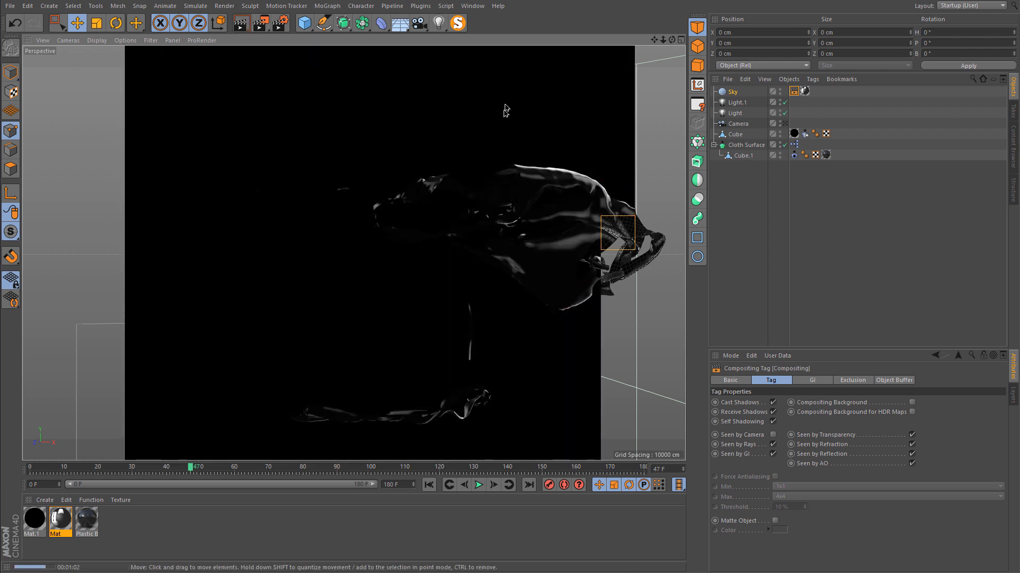
- Toggle the Sky's Seen by Camera option on and off, leaving it disabled, and clear the object selection
left_click(794, 91)
left_click(772, 435)
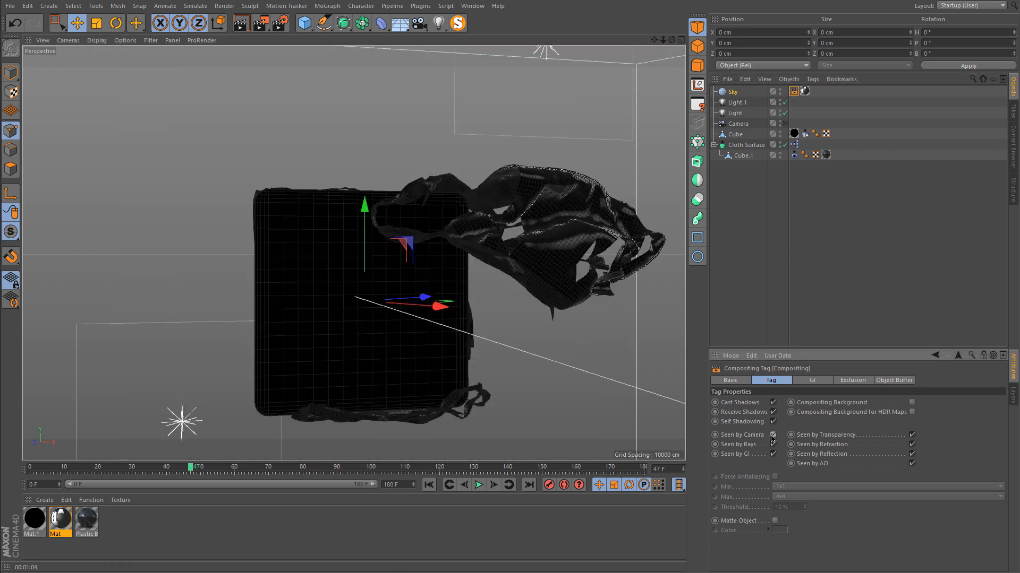
left_click(773, 435)
left_click(773, 436)
left_click(772, 436)
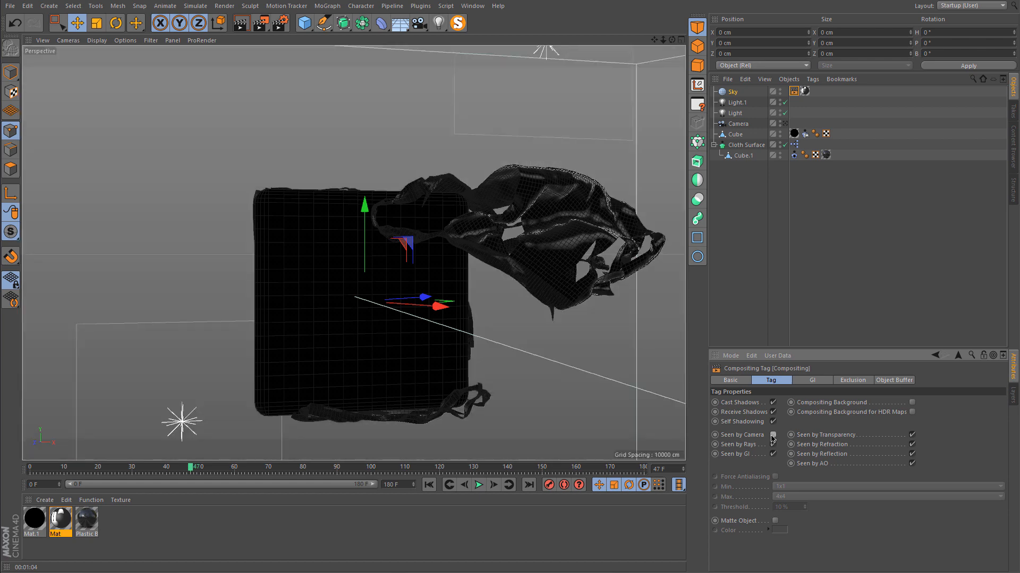
left_click(751, 261)
left_click_drag(419, 266, 412, 298)
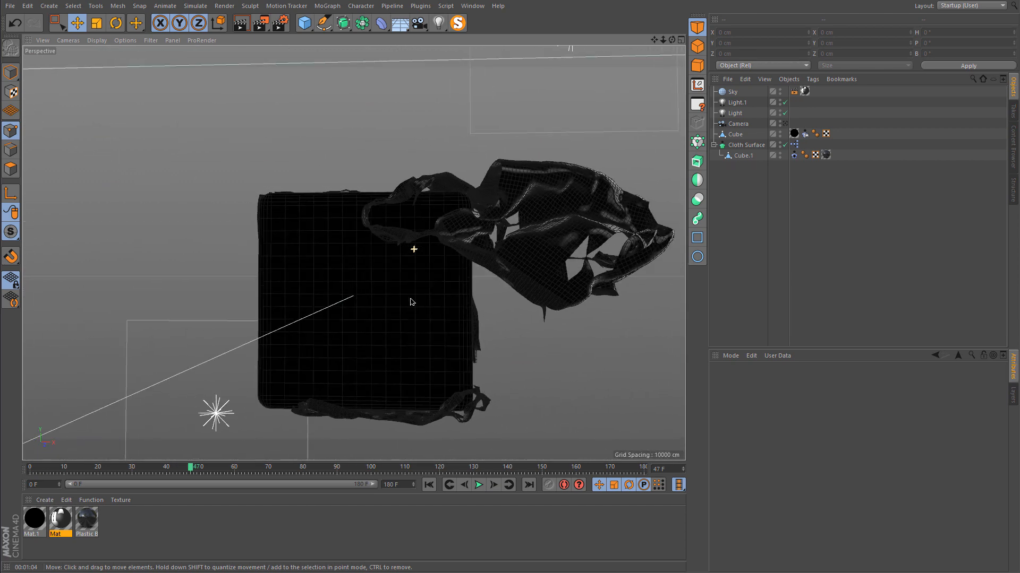
- Add a new camera and set its heading and pitch rotation to 0°
left_click(419, 23)
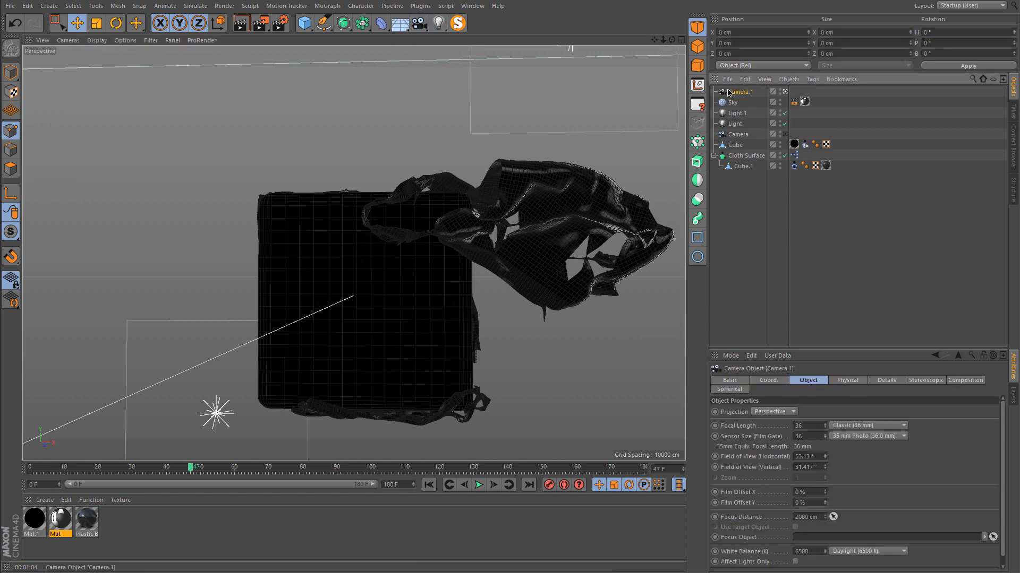
left_click(774, 382)
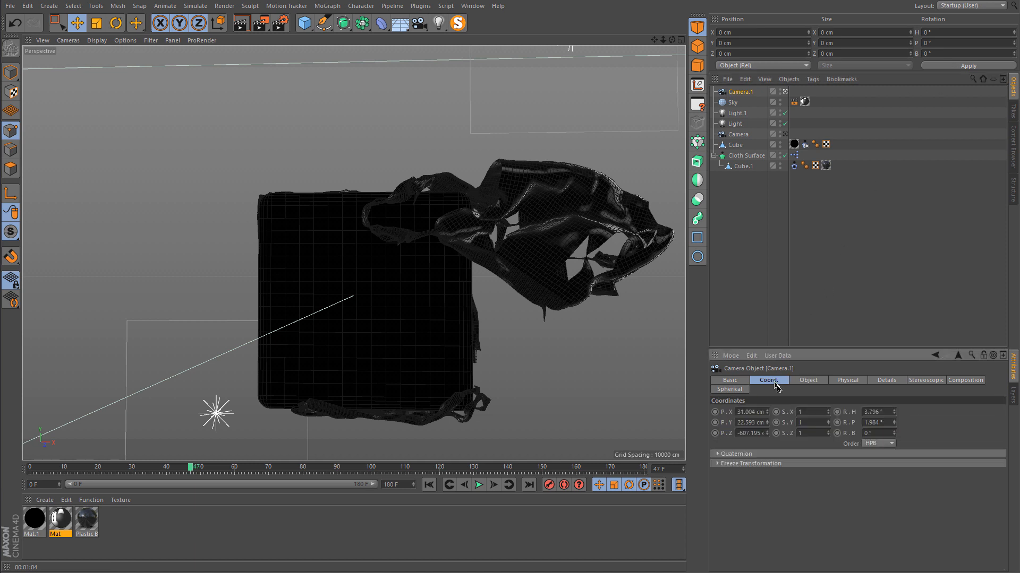
double_click(875, 412)
type("0")
double_click(877, 423)
type("0")
key("Return")
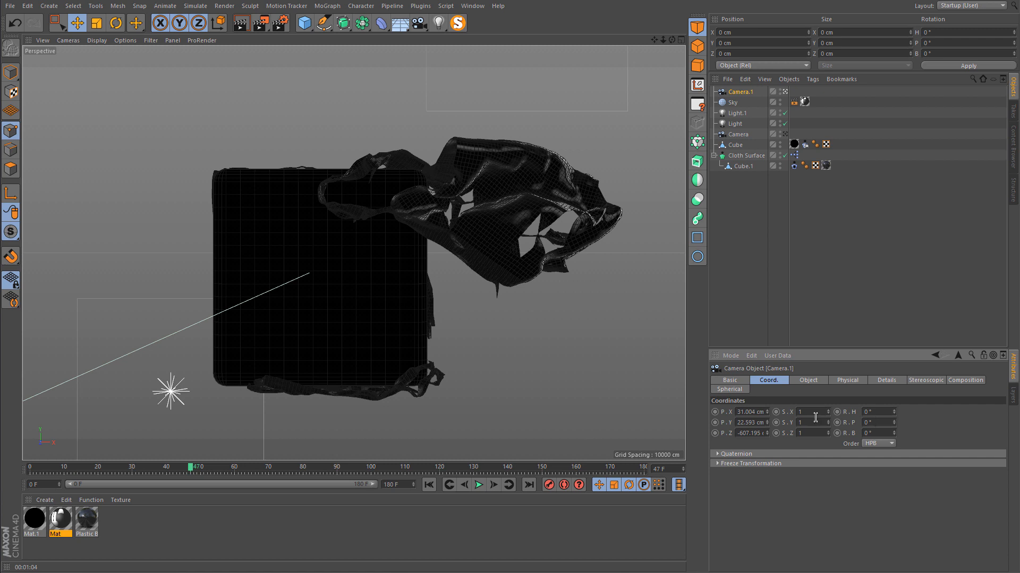
- Set the new camera's X and Y position to 0 cm
double_click(755, 412)
type("0")
key("Return")
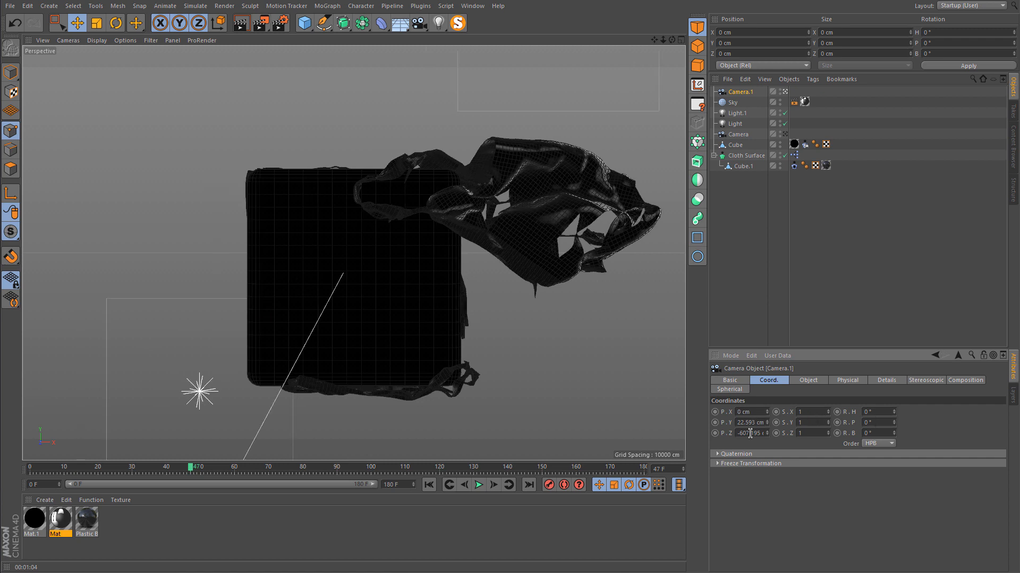
double_click(750, 433)
double_click(750, 422)
type("0")
key("Return")
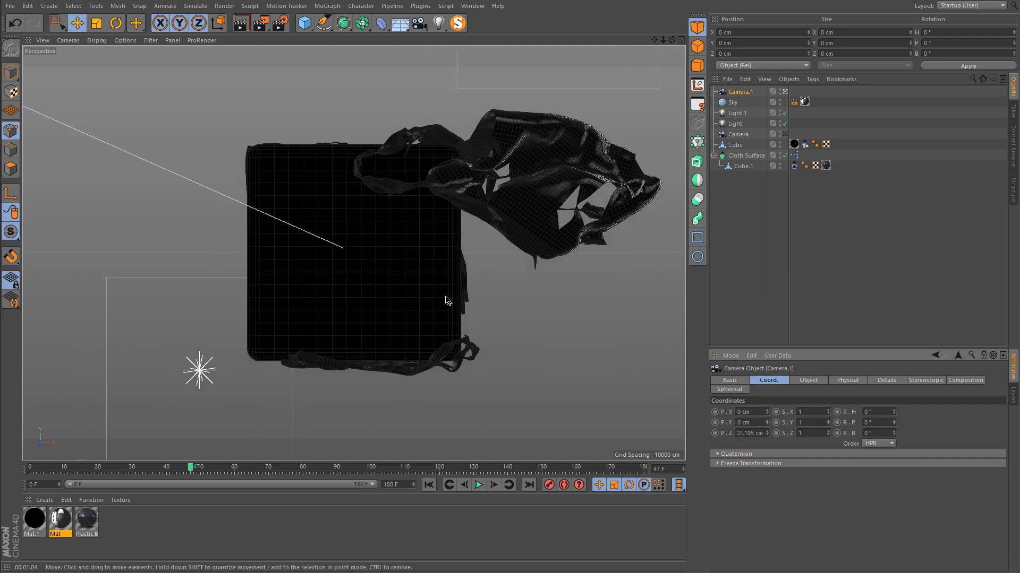
- Pull the camera back from the cube, reset its X and Y position to 0 cm and adjust its Z position
scroll(381, 255, "down", 5)
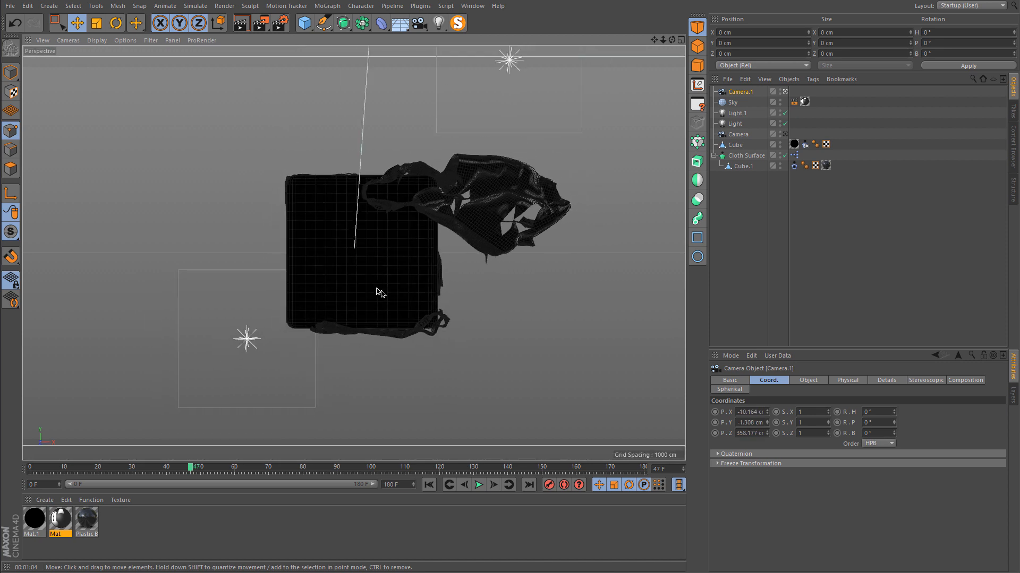
double_click(751, 412)
type("0")
key("Return")
double_click(749, 423)
type("0")
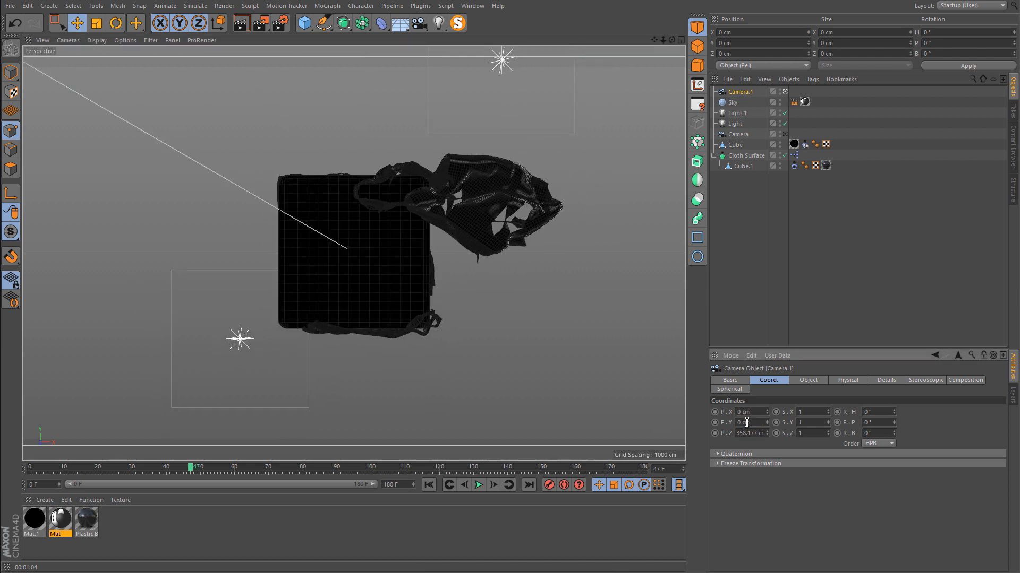
key("Return")
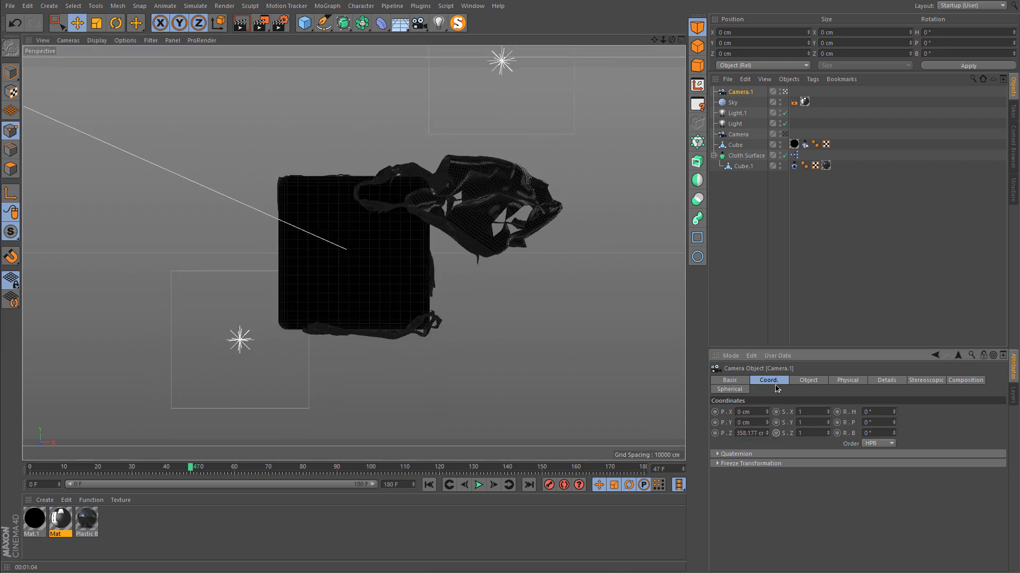
mouse_move(767, 433)
left_mouse_down()
mouse_move(769, 415)
mouse_move(770, 434)
left_mouse_up()
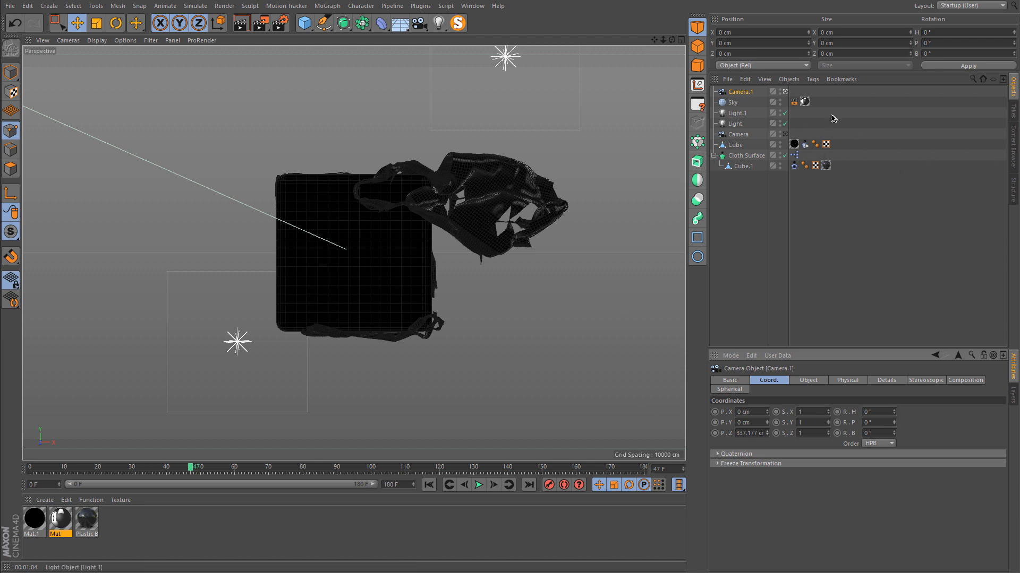
- Scrub the saved scene's timeline to examine the cloth tearing off the cube, declining to open the project under the same name
left_click(957, 1)
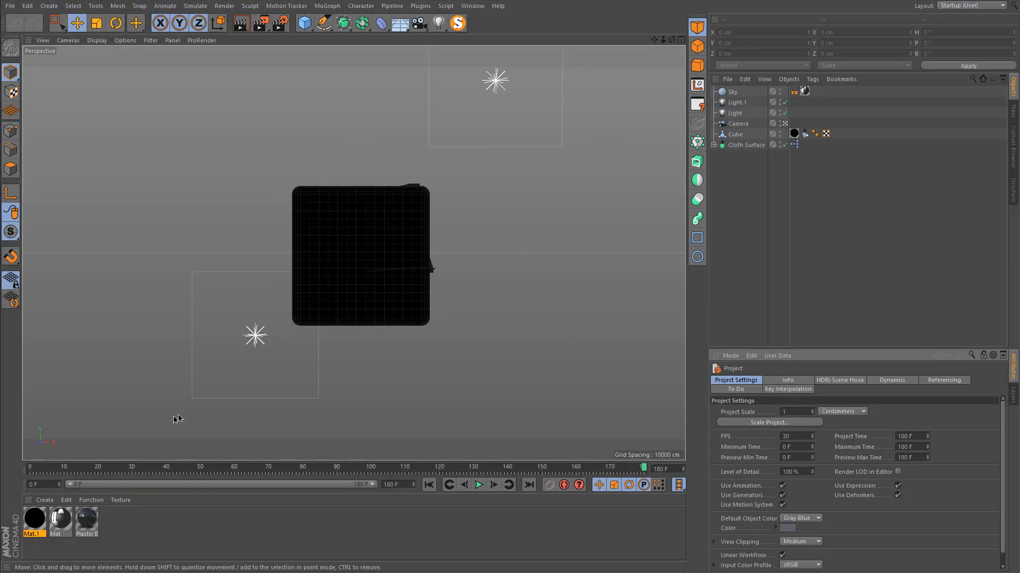
left_click_drag(34, 470, 271, 471)
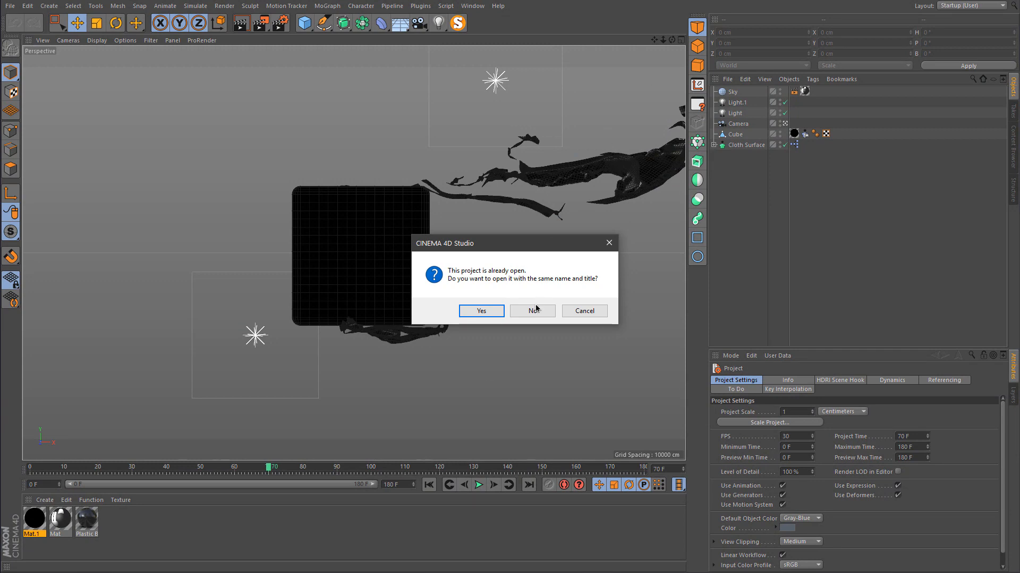
left_click(534, 311)
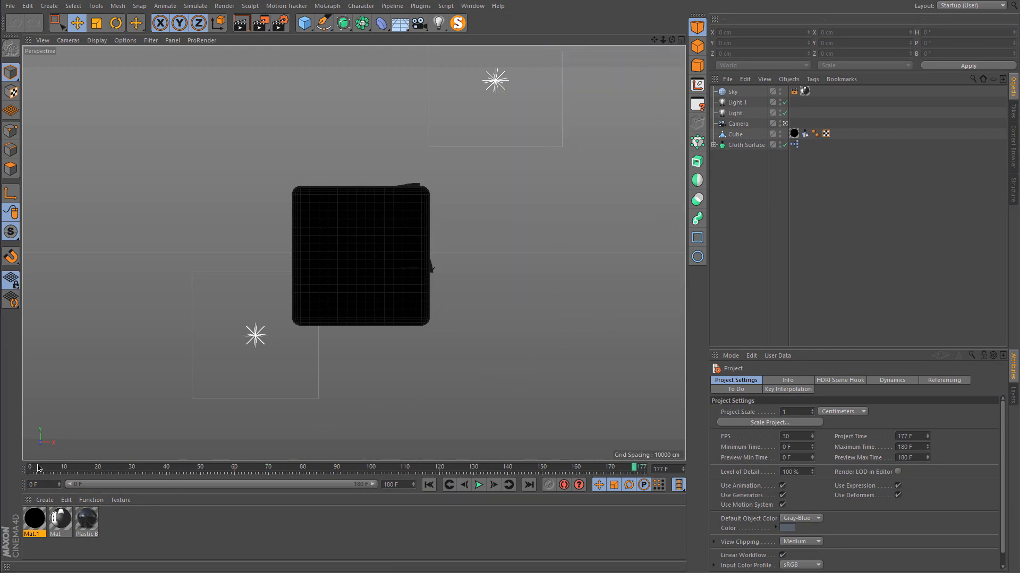
left_click_drag(39, 468, 494, 467)
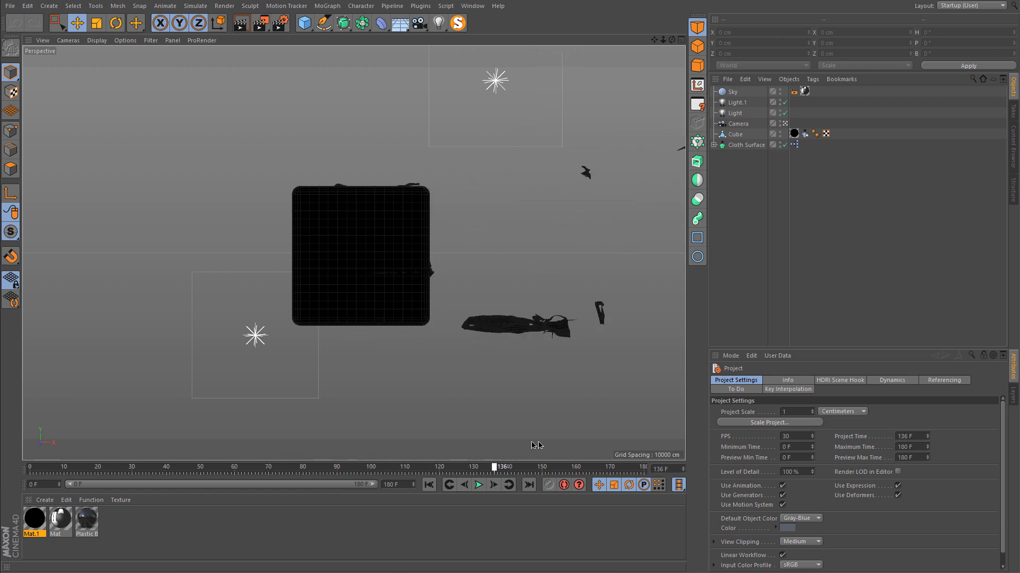
left_click_drag(539, 442, 168, 452)
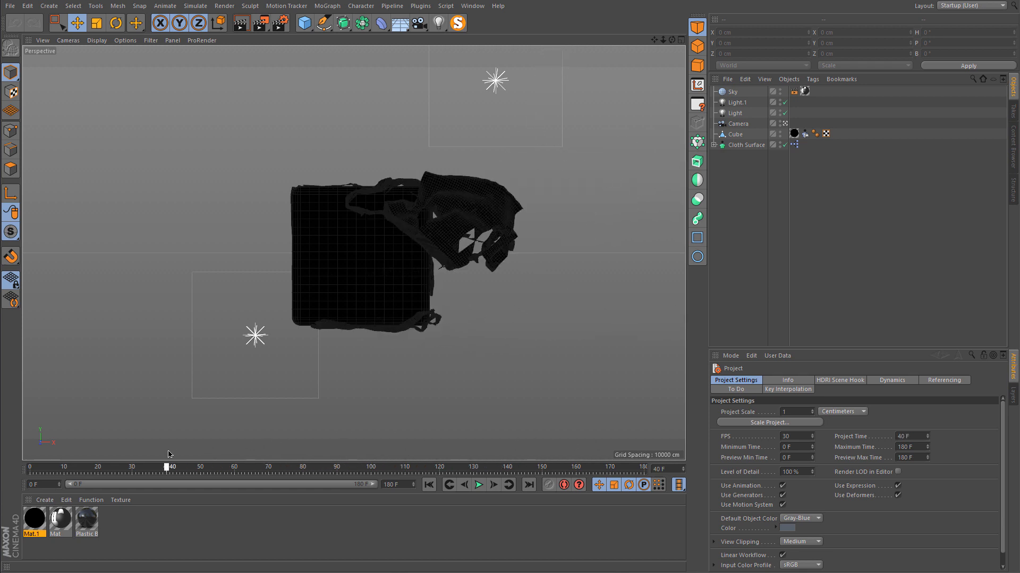
- Set the luminance colour of Mat.1 to white at V 100%, check the cube at frame 24 and close the material editor
double_click(35, 519)
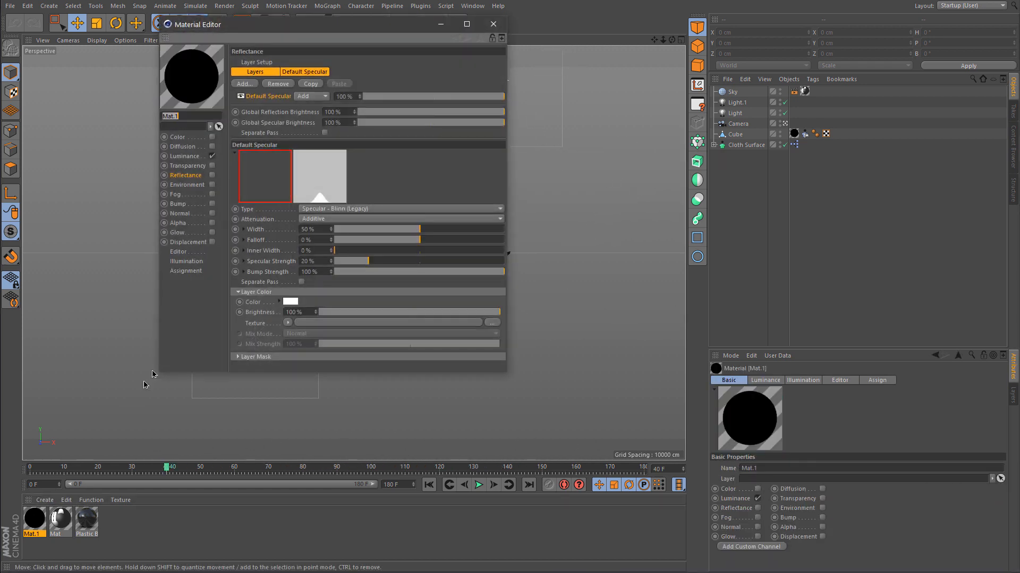
left_click(190, 158)
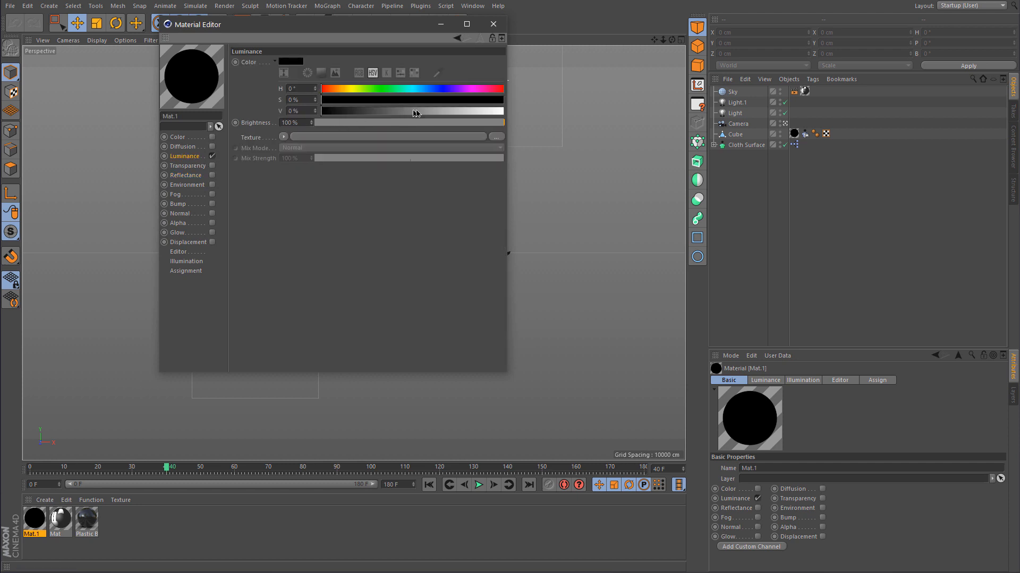
left_click_drag(416, 113, 502, 111)
left_click_drag(367, 30, 801, 175)
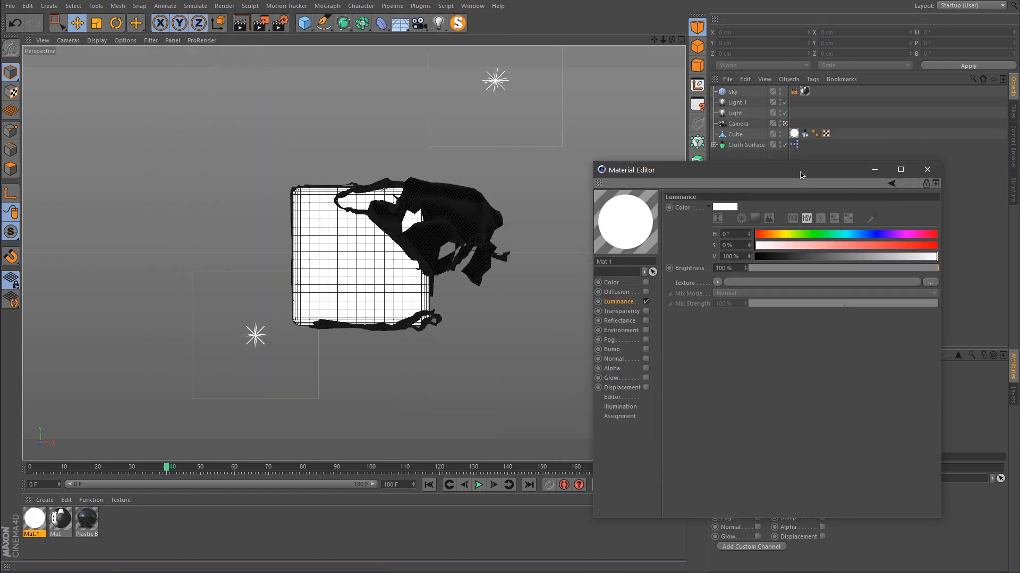
left_click_drag(164, 474, 112, 498)
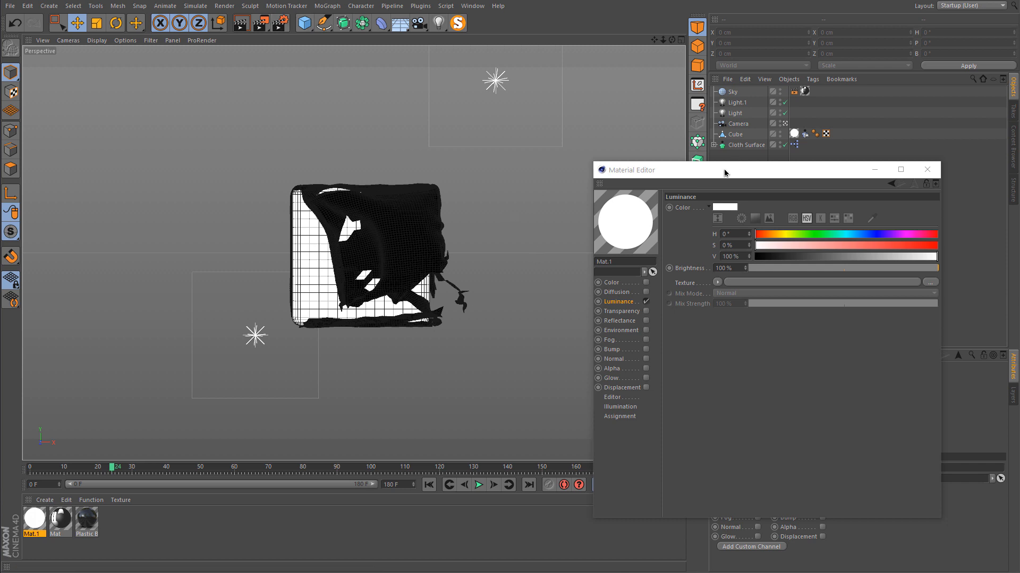
left_click_drag(725, 170, 720, 237)
left_click(732, 191)
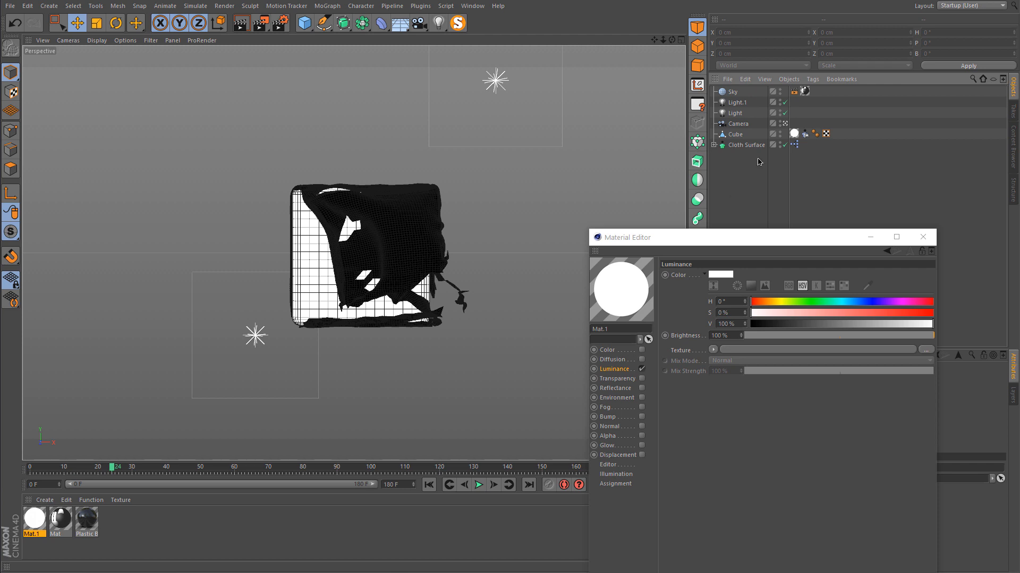
left_click(927, 237)
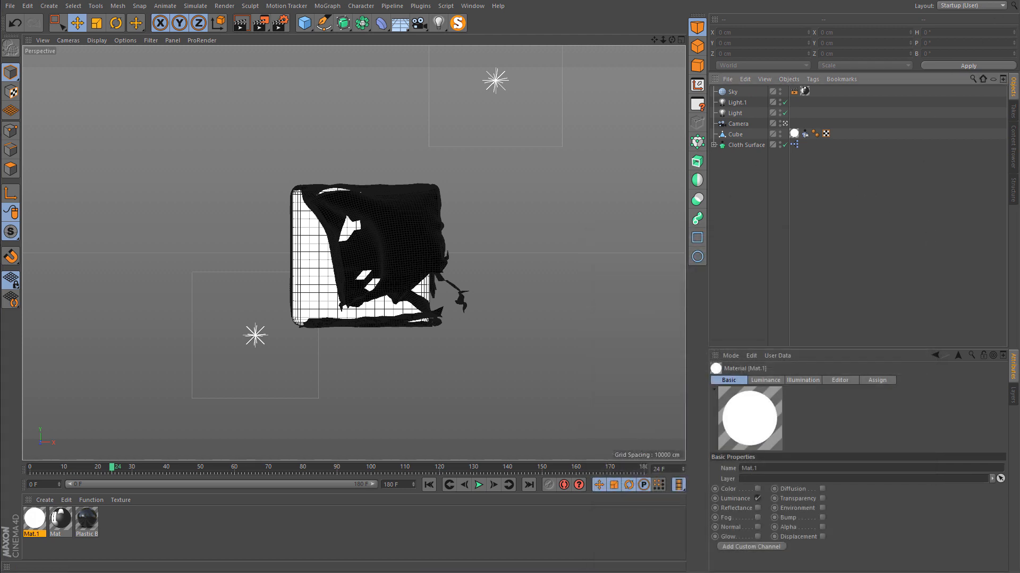
- Quit the 3D program, discarding the unsaved changes to the open projects
left_click(1003, 1)
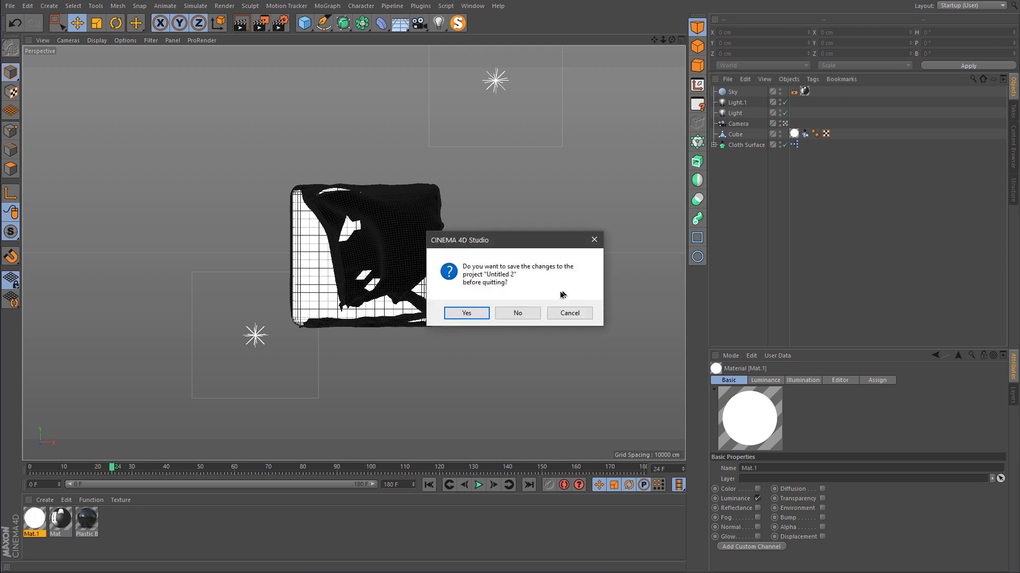
left_click(521, 312)
left_click(520, 312)
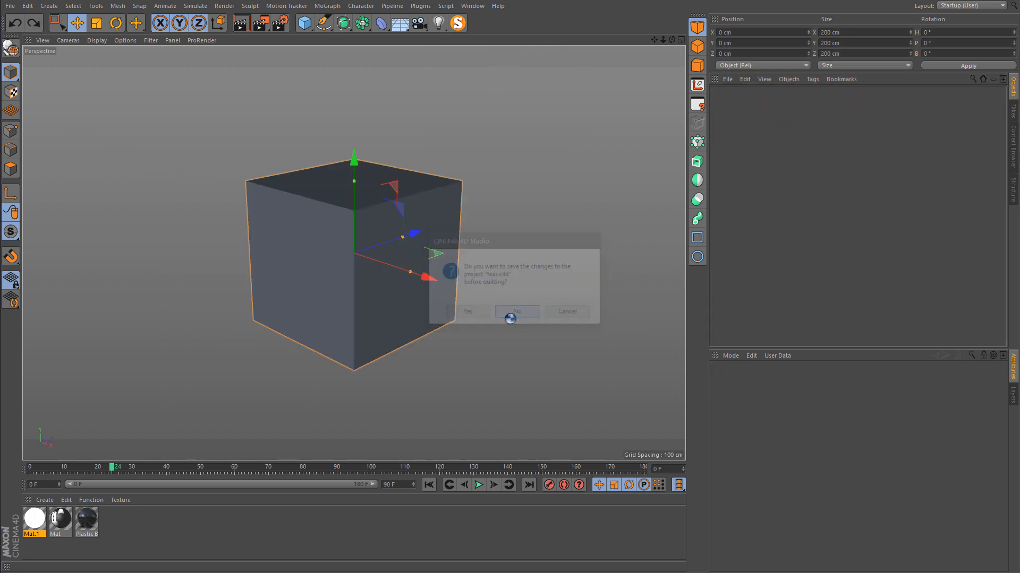
left_click(519, 315)
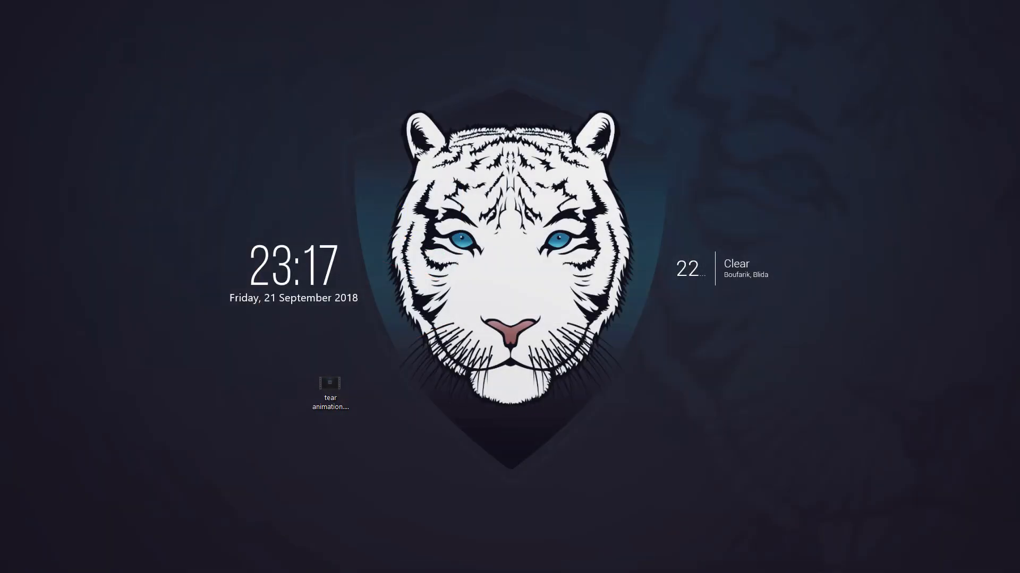
- Launch After Effects CC 2018 and open teaing animation.aep from its project folder, accepting the version conversion
key("super")
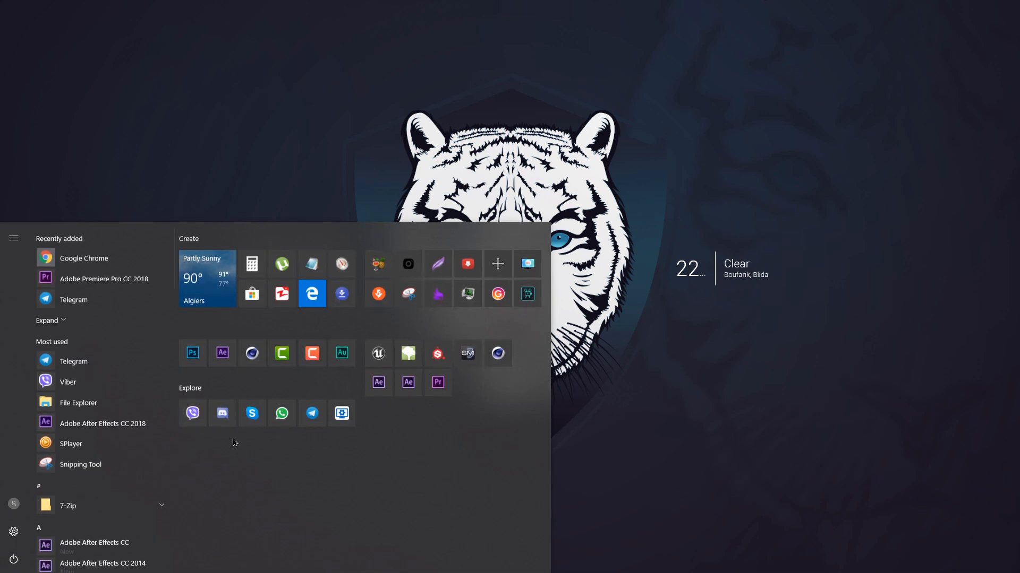
left_click(223, 354)
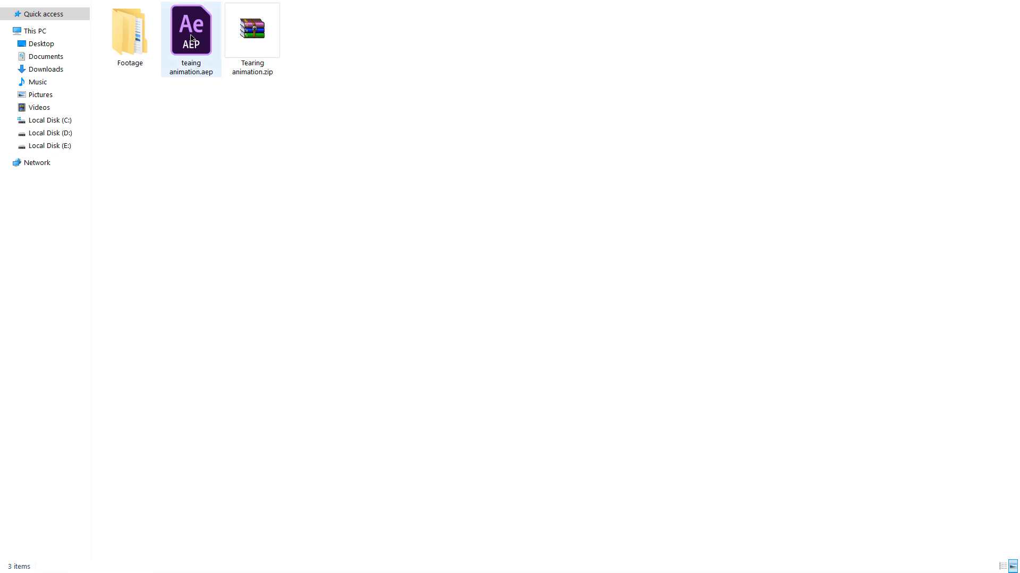
double_click(191, 38)
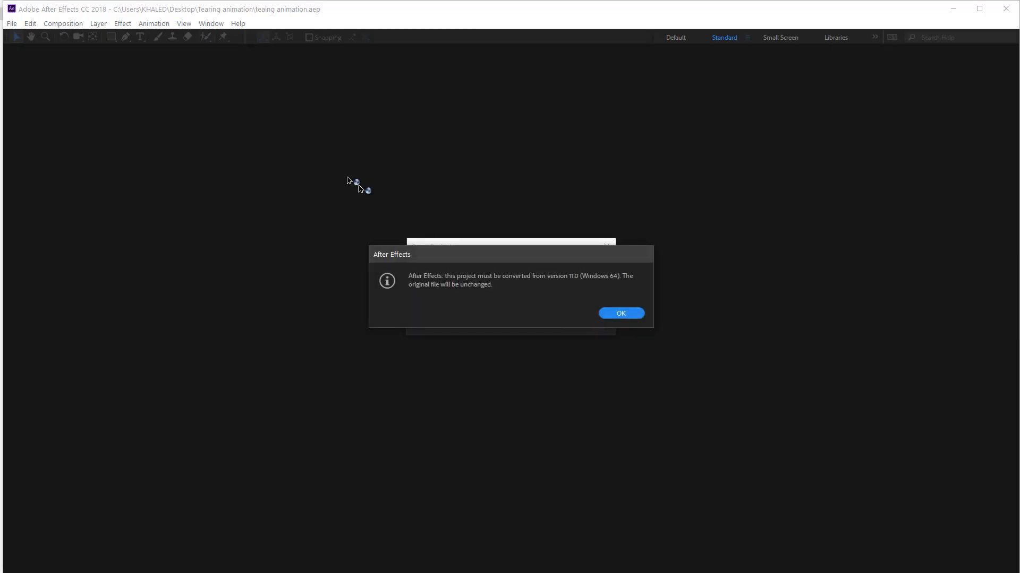
left_click(606, 317)
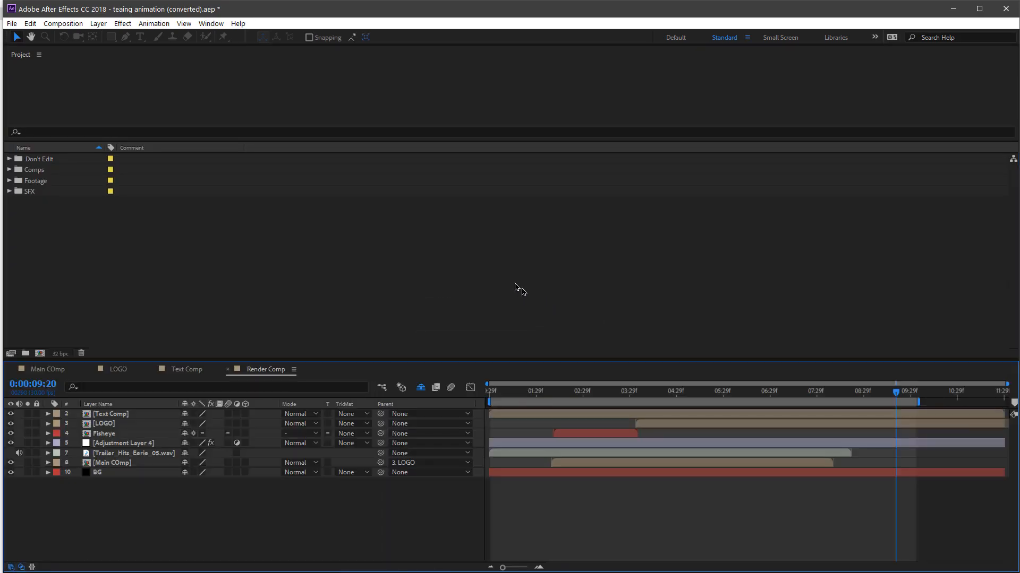
- Reset the Standard workspace to its saved layout
left_click(211, 23)
mouse_move(364, 16)
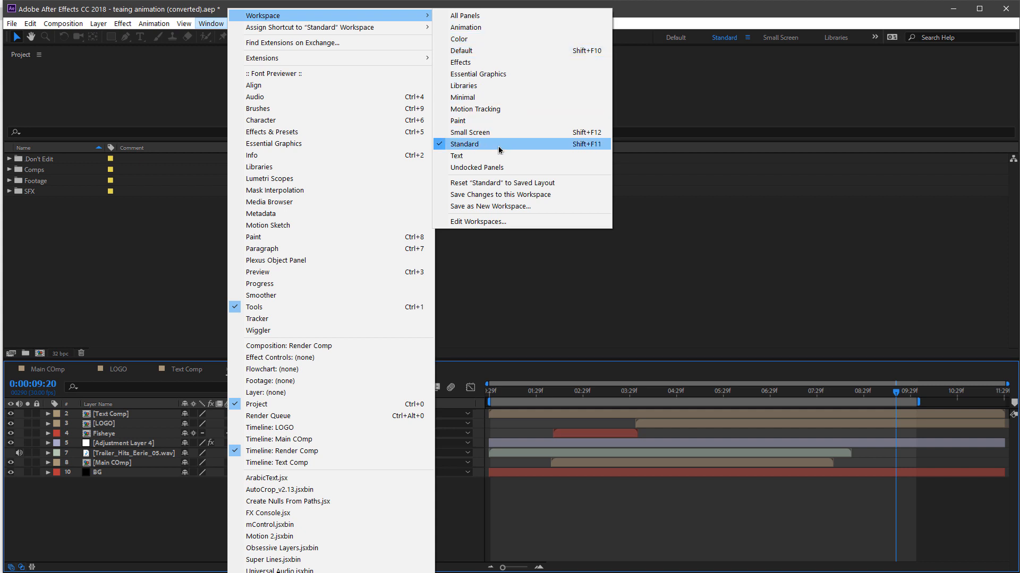
left_click(507, 185)
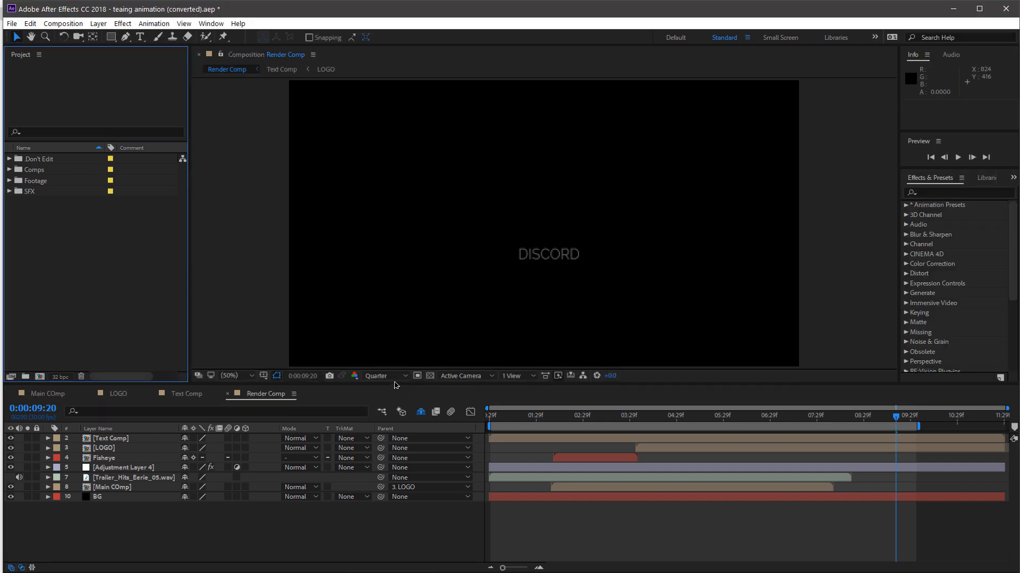
- Try Full preview resolution for Render Comp, finally setting it to Quarter
left_click(384, 376)
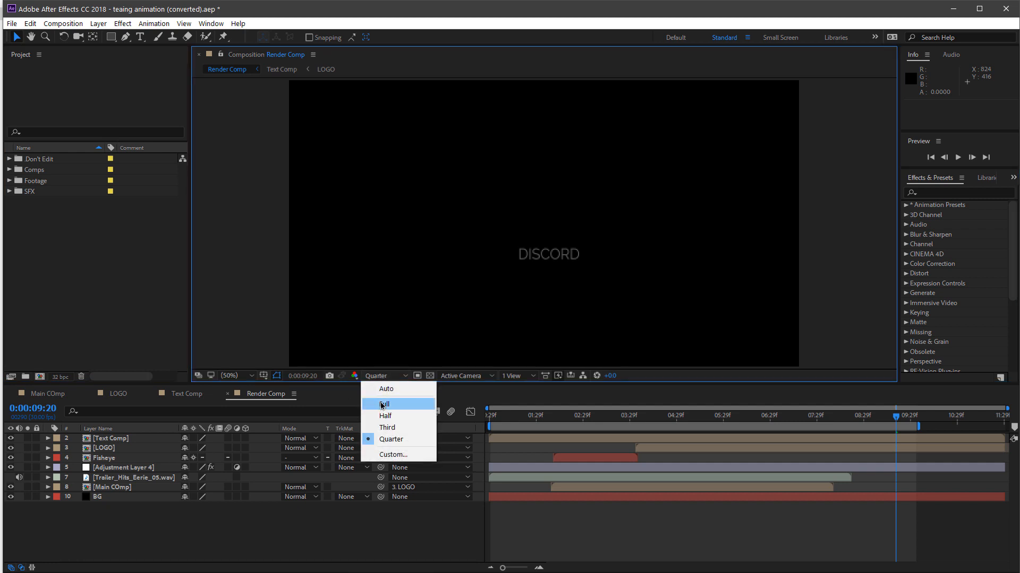
left_click(391, 406)
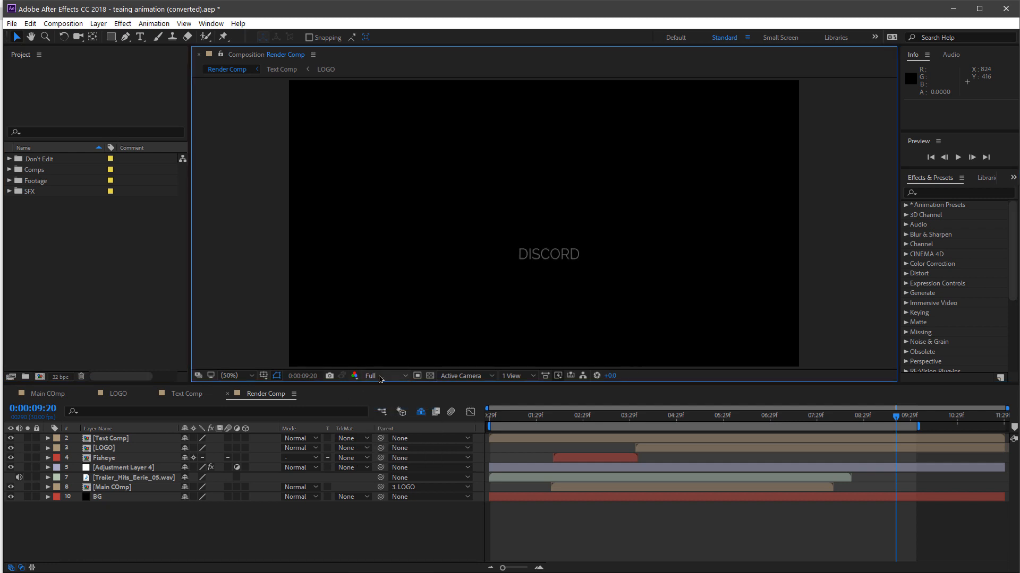
left_click(380, 377)
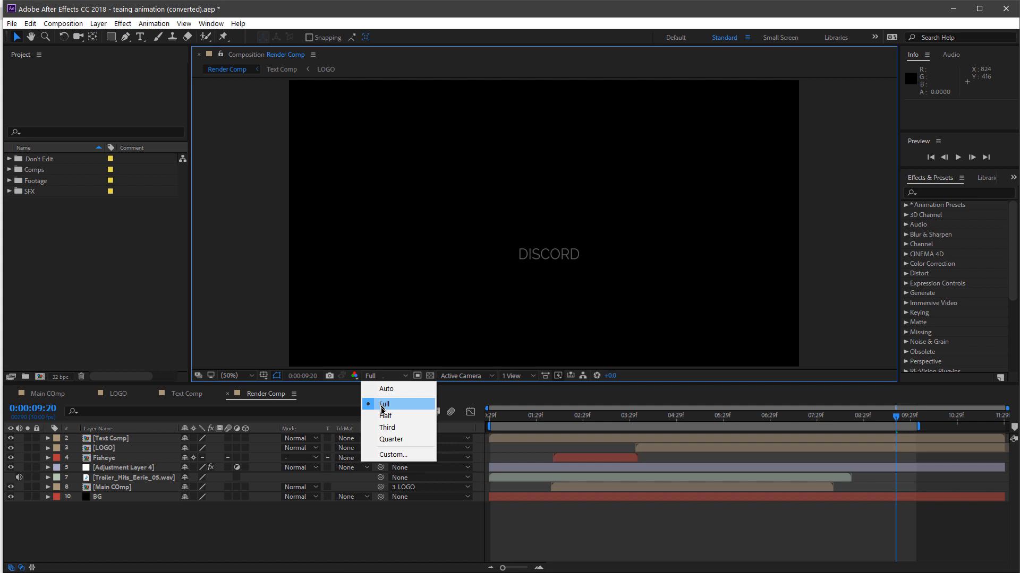
left_click(391, 441)
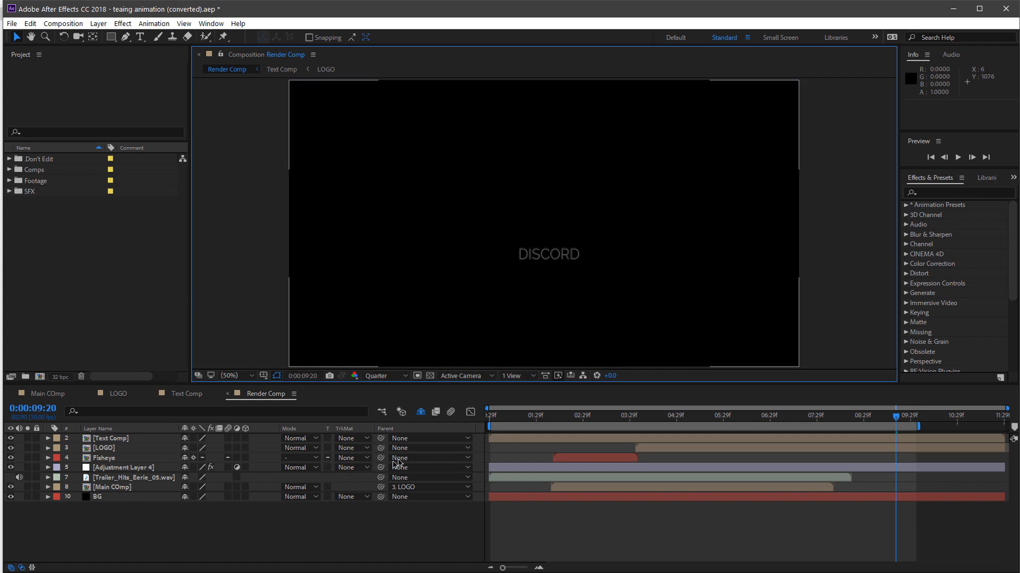
- Scrub Render Comp to 0:00:03:08, then open the nested Main COmp and go to 0:00:00:12
left_click(495, 416)
left_click_drag(491, 420, 597, 420)
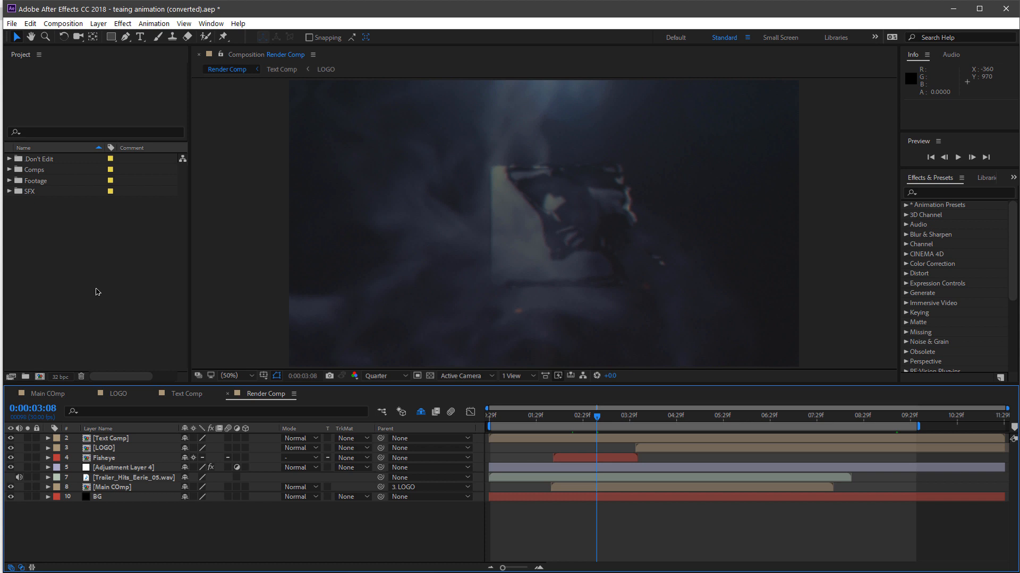
double_click(123, 487)
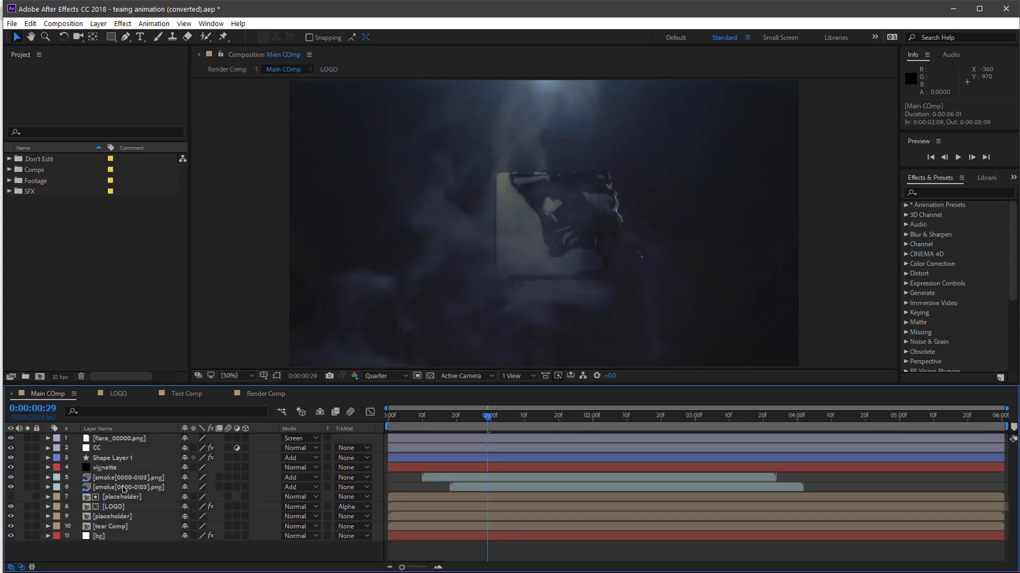
left_click(429, 416)
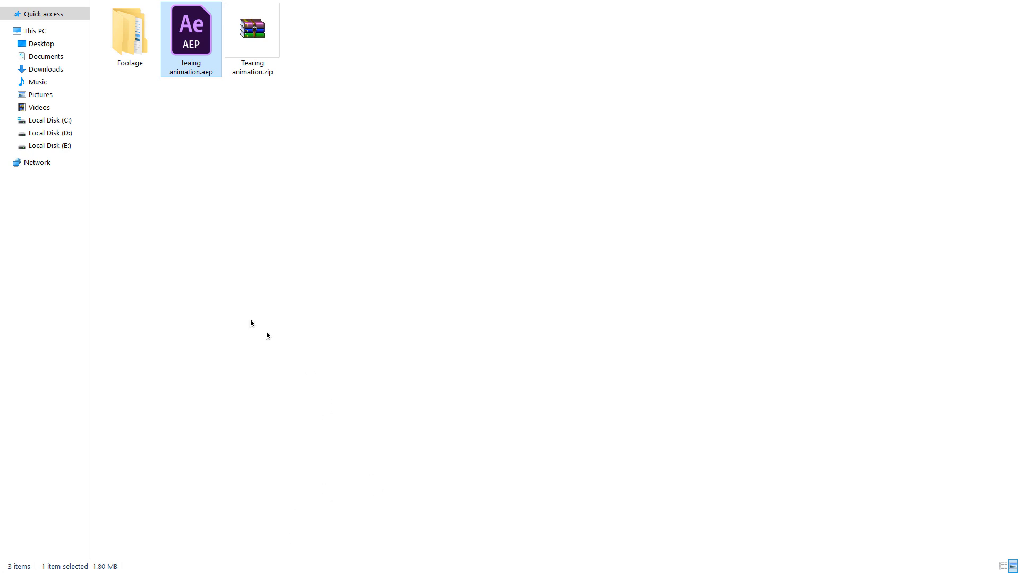
- Switch to File Explorer, open the Tearing Animation folder inside Footage and play reveal render.mp4 to examine the cloth render
double_click(132, 24)
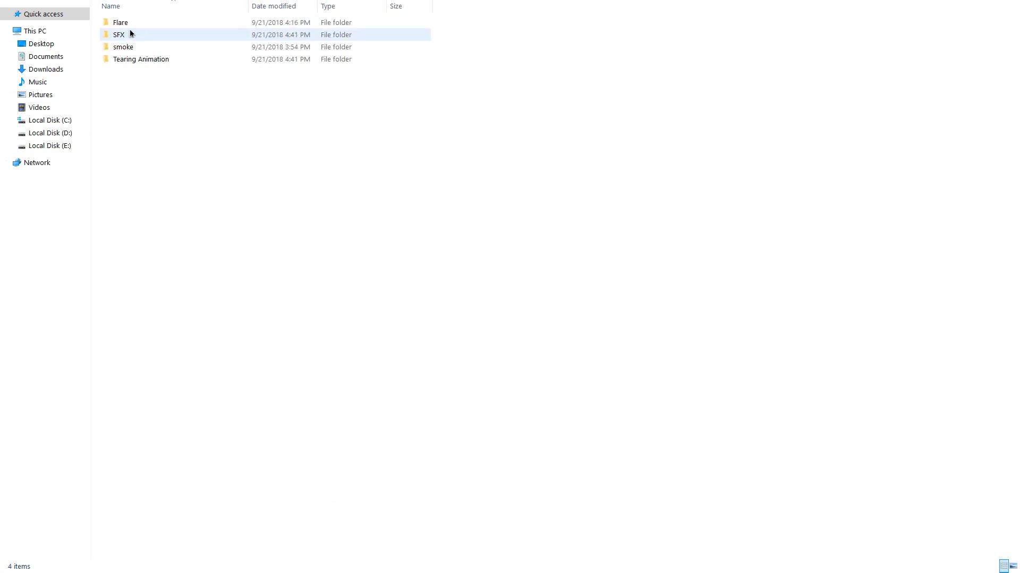
left_click(131, 26)
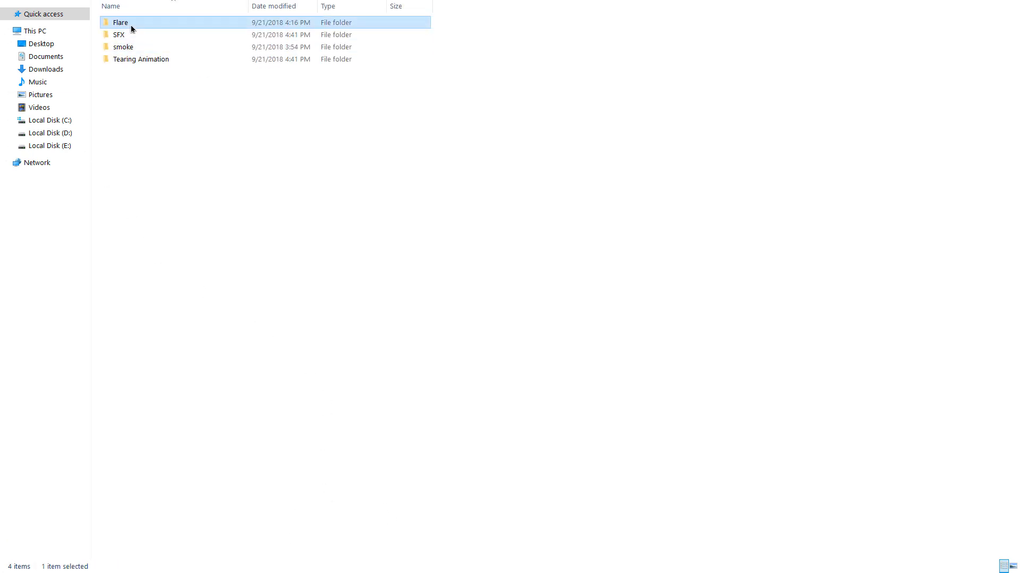
double_click(147, 62)
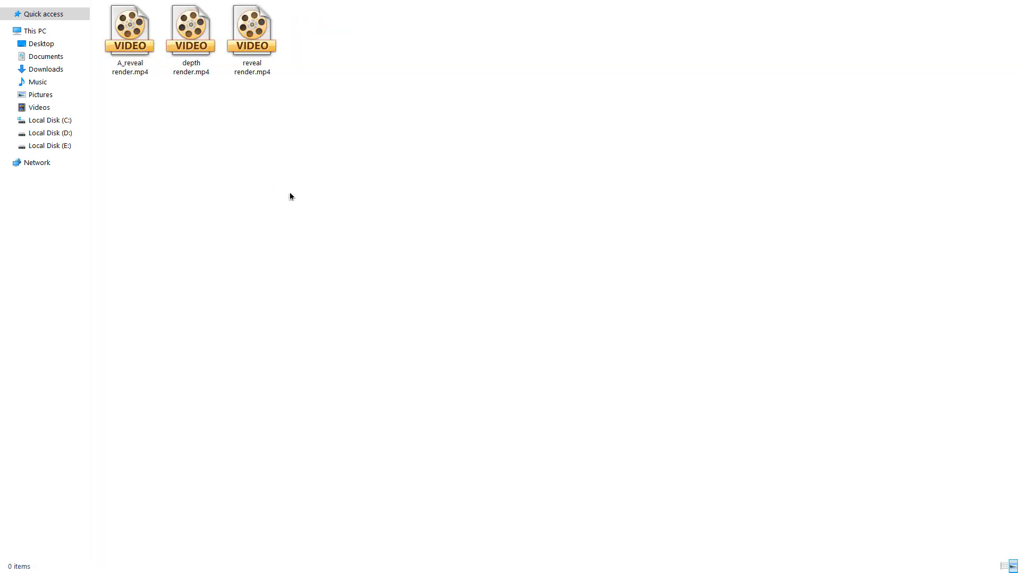
left_click_drag(306, 153, 264, 36)
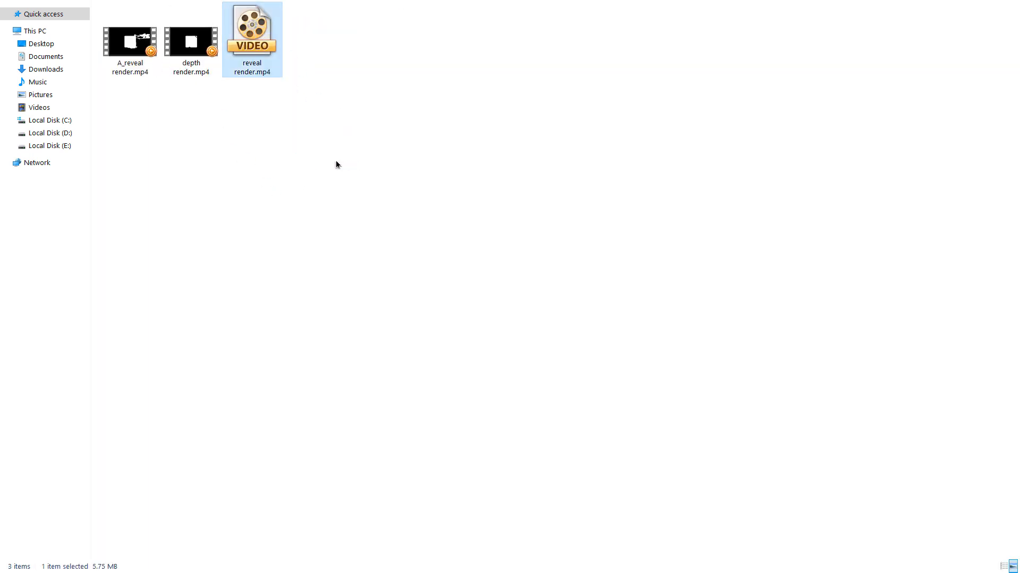
key("Return")
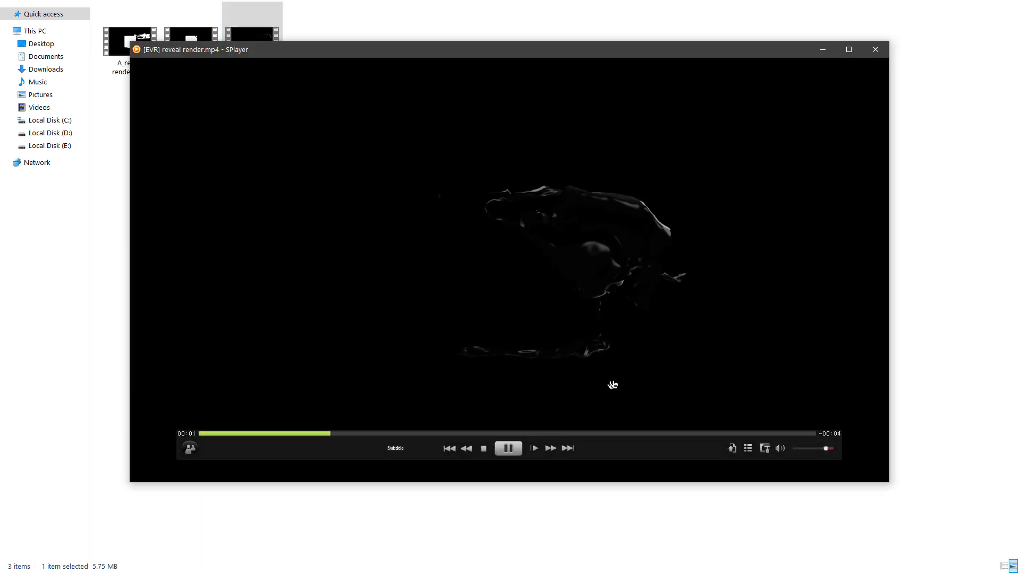
left_click(675, 396)
left_click_drag(429, 245, 474, 291)
- Play depth render.mp4 and A_reveal render.mp4 to examine the depth and alpha passes, then close the video player
double_click(200, 44)
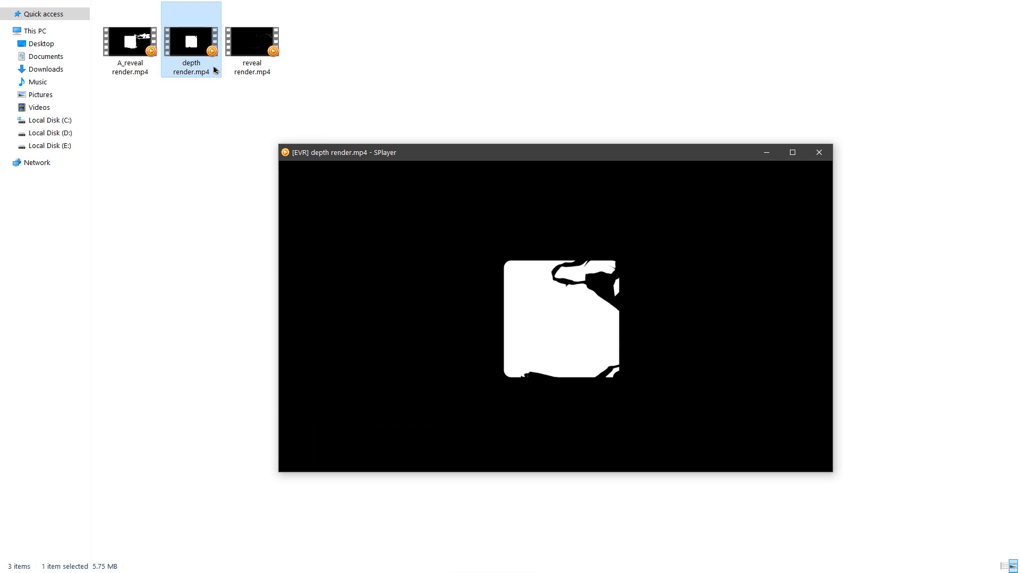
left_click_drag(123, 41, 426, 257)
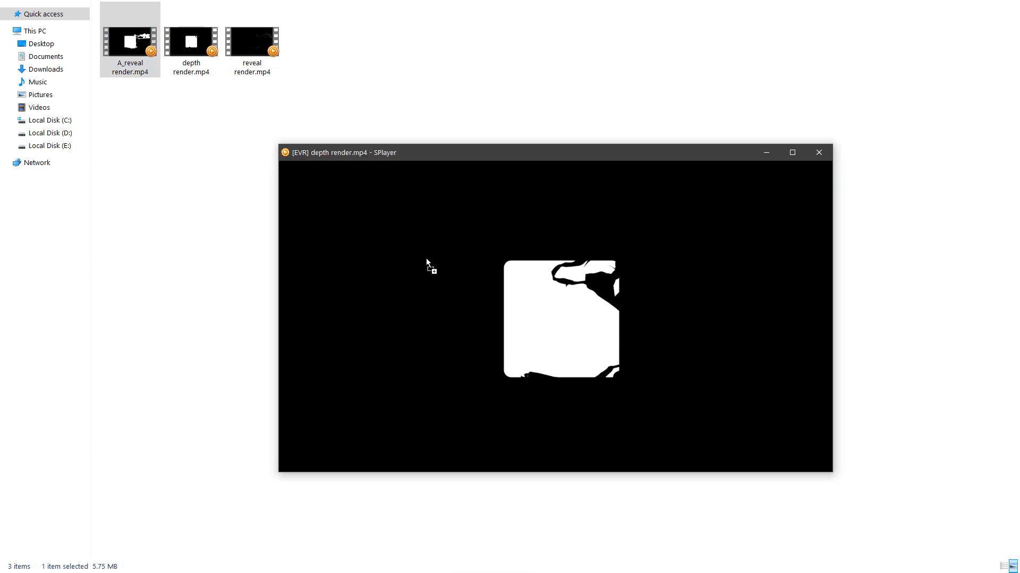
left_click_drag(426, 258, 426, 258)
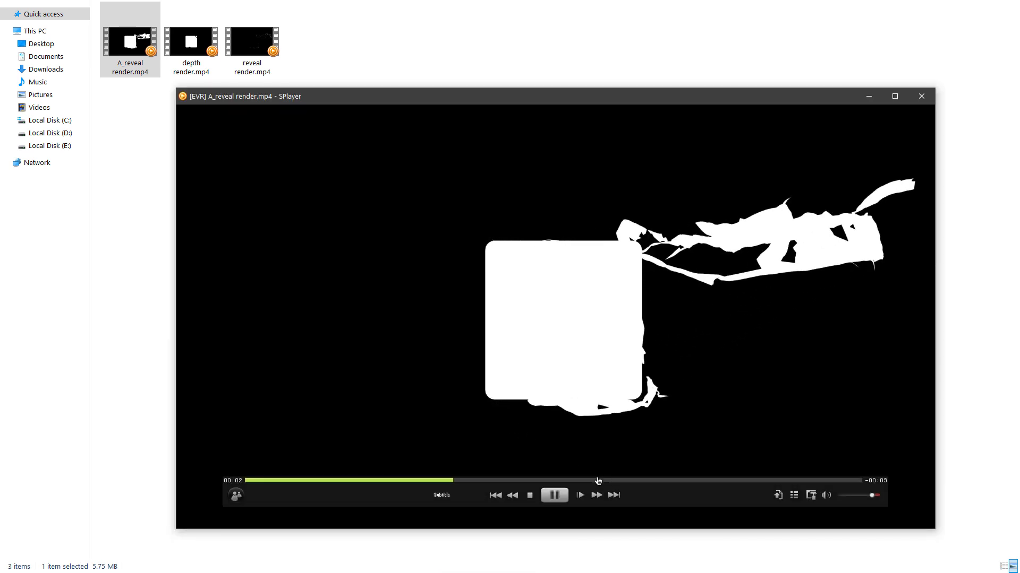
left_click(585, 450)
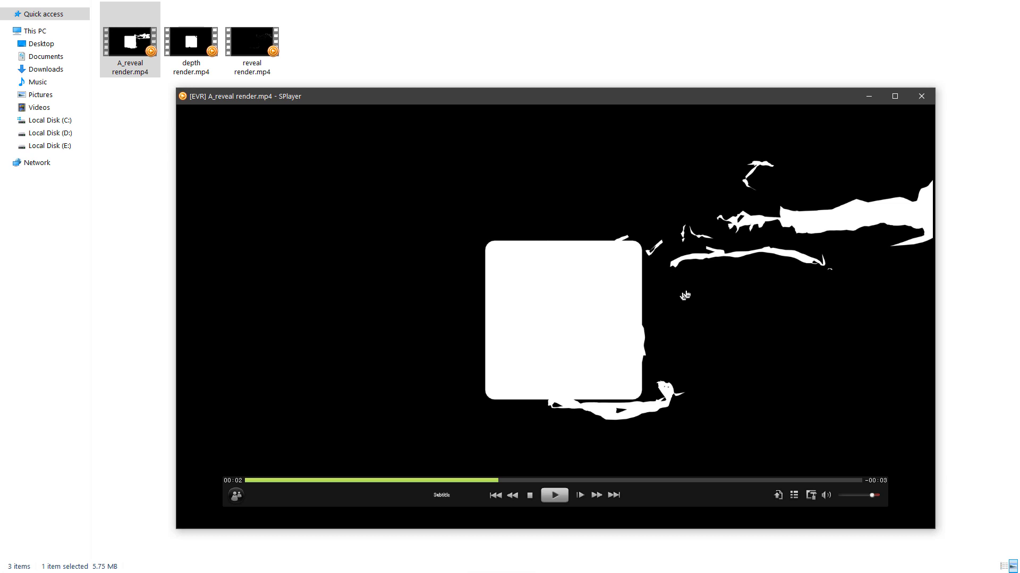
left_click(924, 97)
- Select all three render videos in the Tearing Animation folder
left_click_drag(340, 163, 393, 435)
left_click(393, 433)
left_click_drag(300, 129, 125, 42)
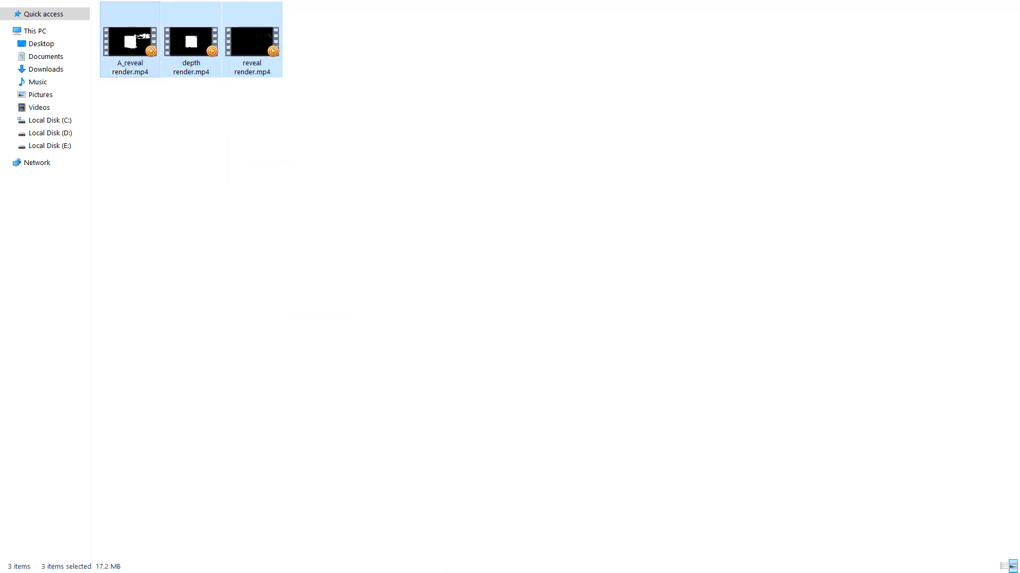
- Switch back to After Effects and select the tear Comp layer in Main COmp
key("alt+Tab")
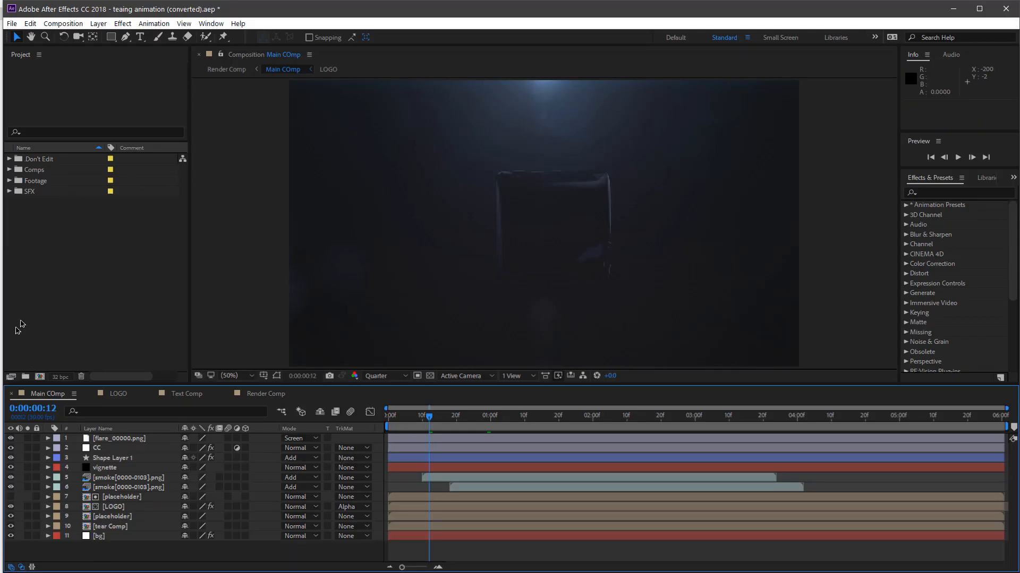
left_click_drag(133, 378, 110, 379)
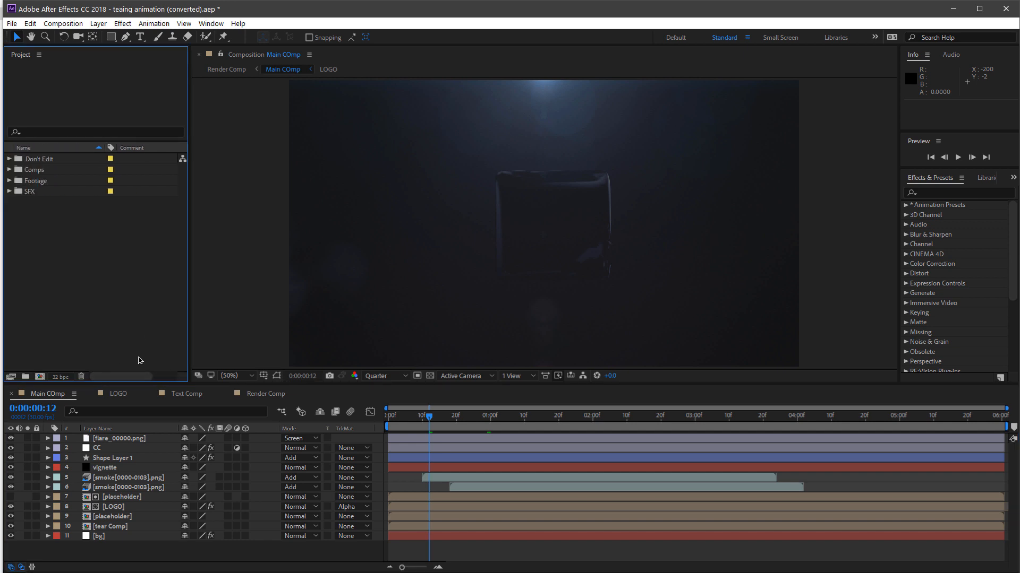
left_click(110, 528)
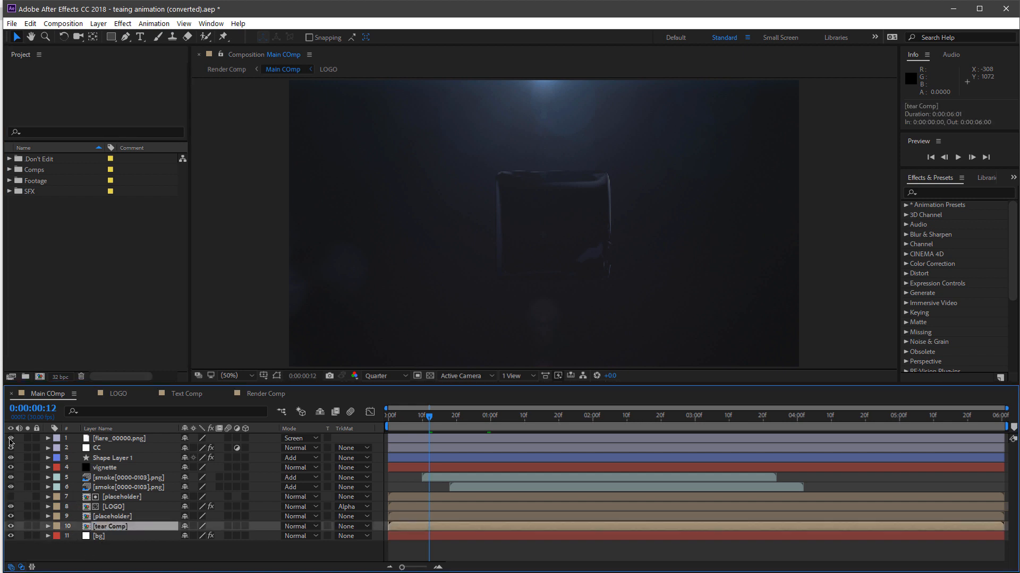
- Hide every layer in Main COmp and turn on the visibility of only the bg layer
left_click_drag(11, 438, 11, 538)
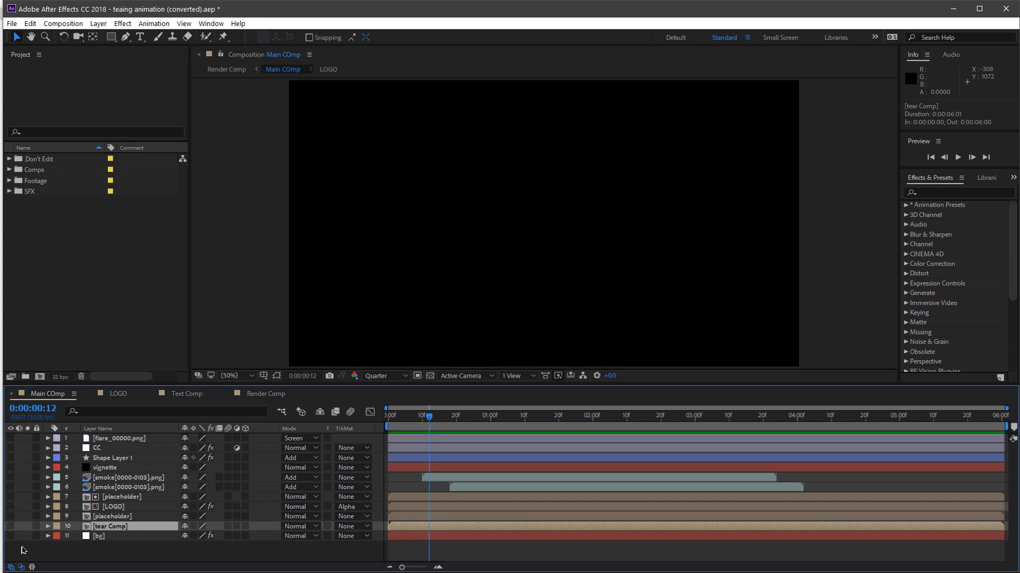
left_click(109, 553)
left_click(96, 538)
left_click(10, 536)
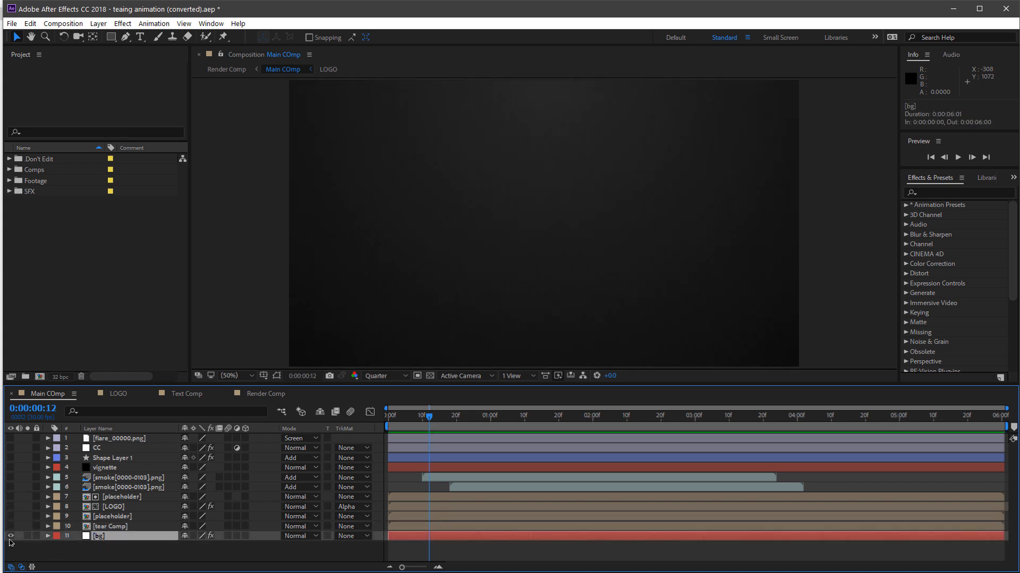
left_click(98, 545)
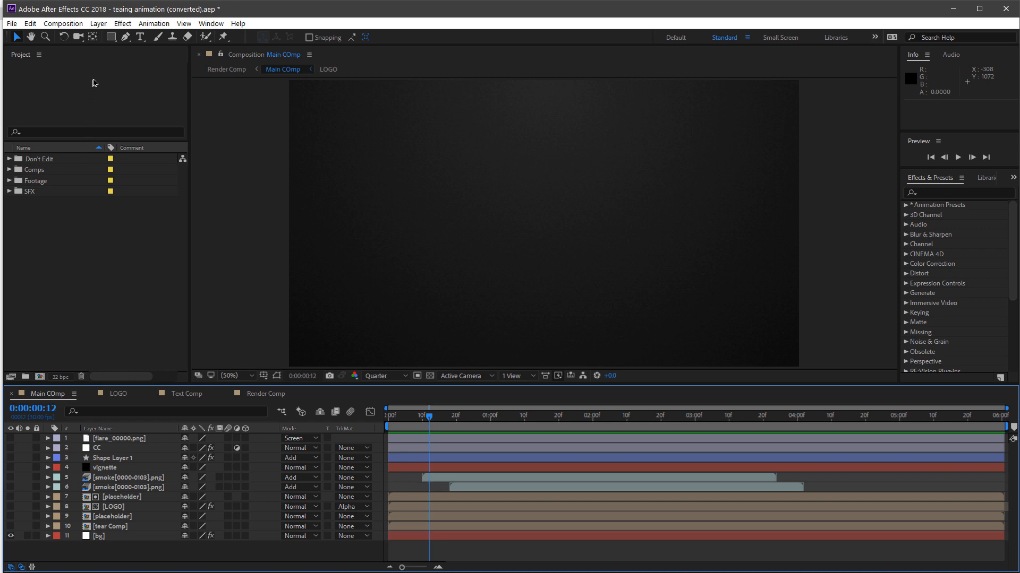
- Open the effect controls of the bg layer and examine its Gradient Ramp, Curves and Exposure effects
left_click(214, 24)
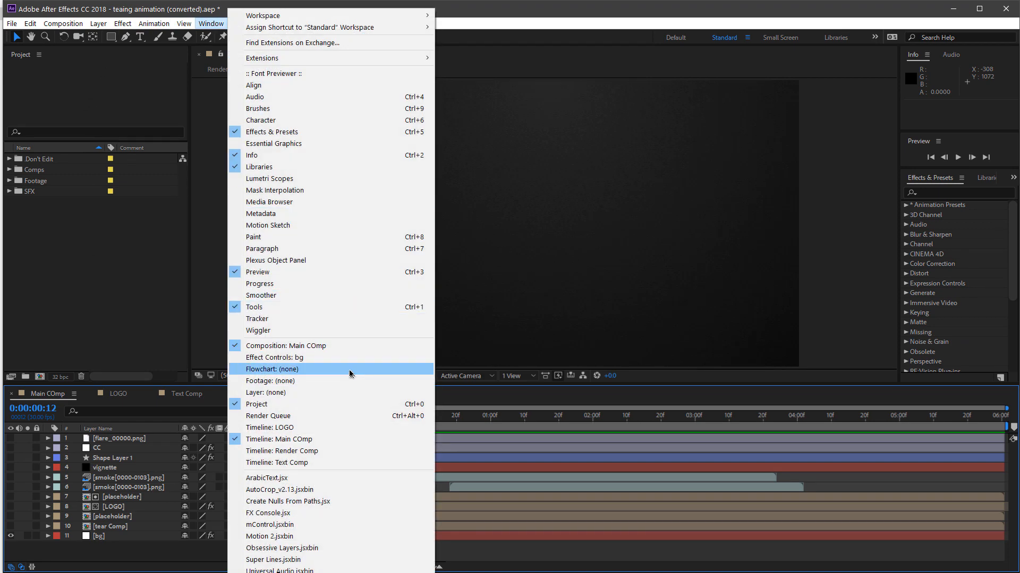
left_click(350, 357)
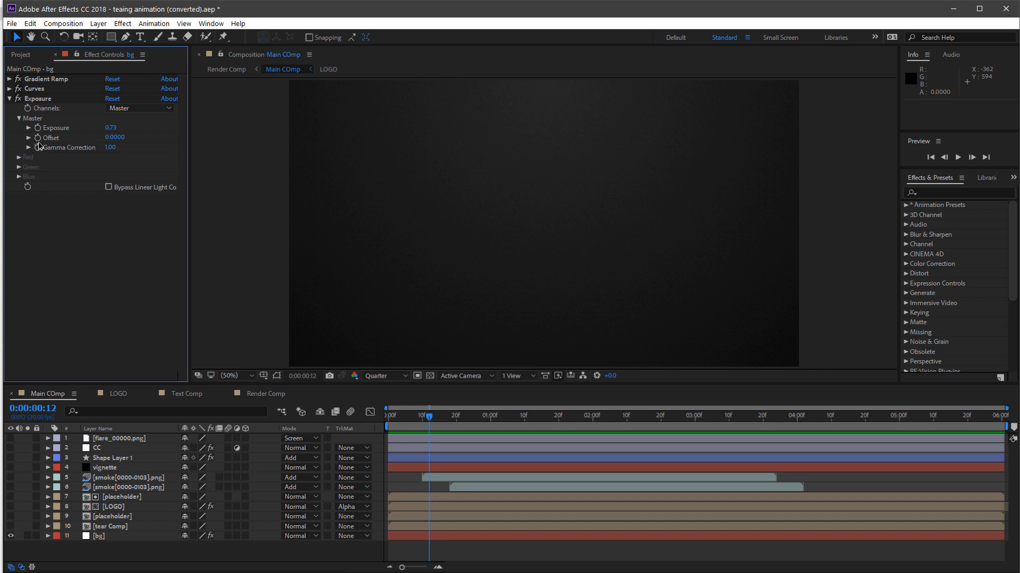
left_click(11, 98)
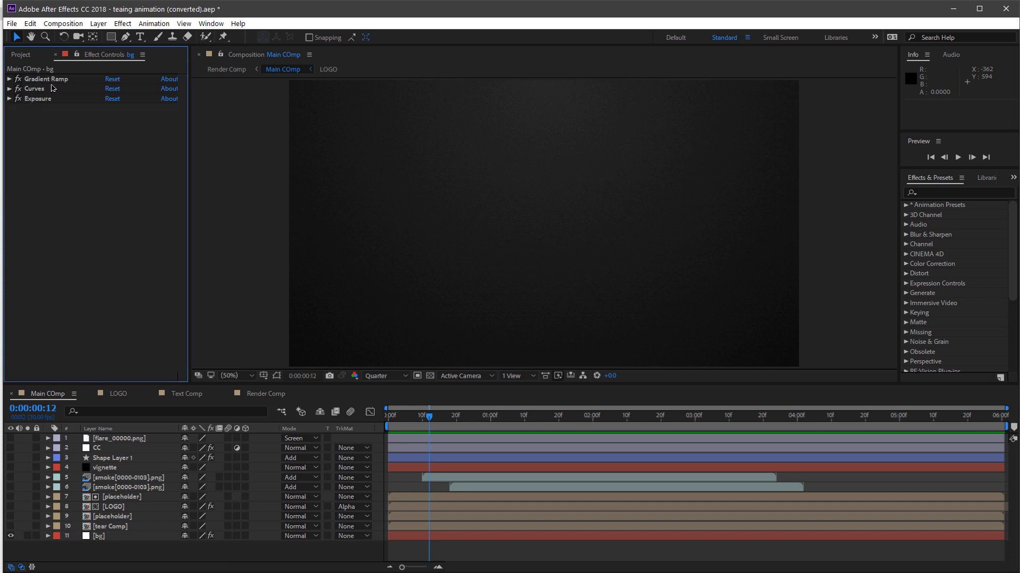
left_click(36, 89)
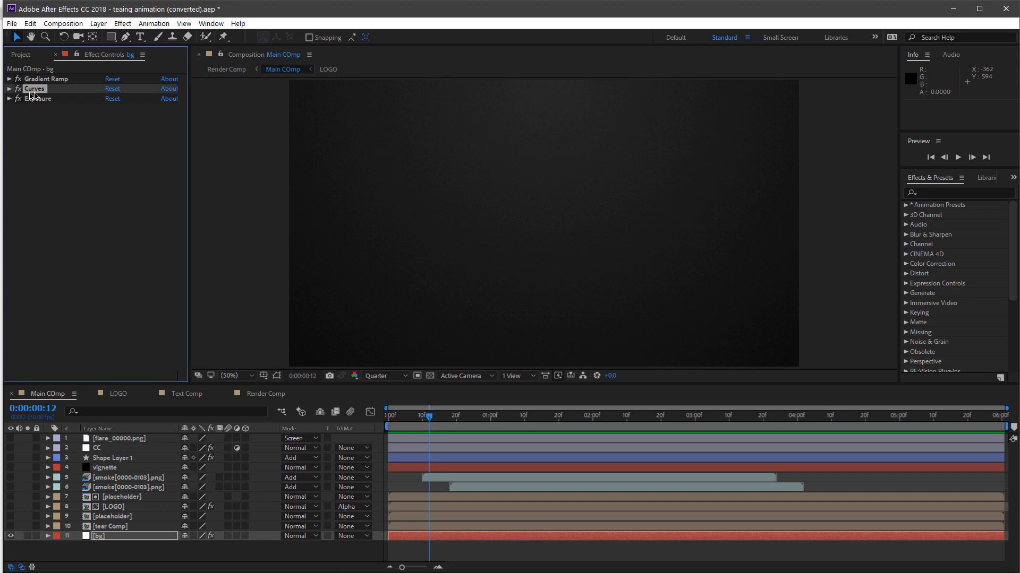
left_click(46, 79)
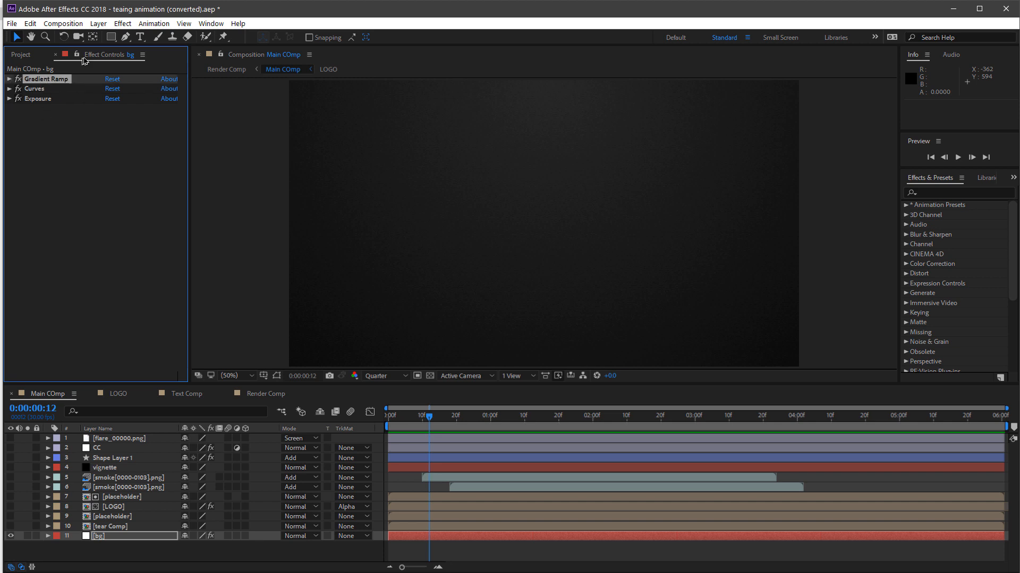
left_click(103, 537)
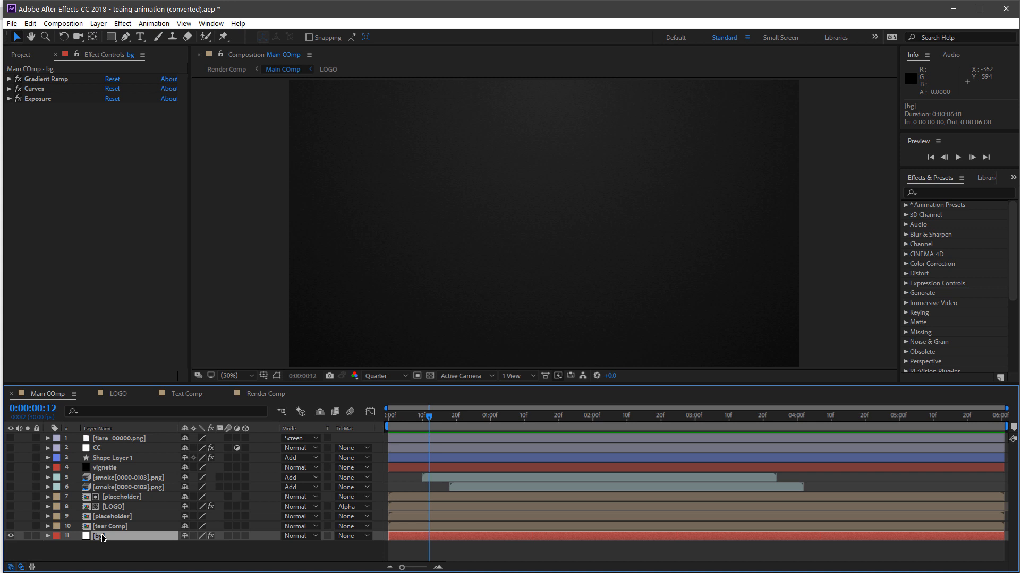
key("ctrl+space")
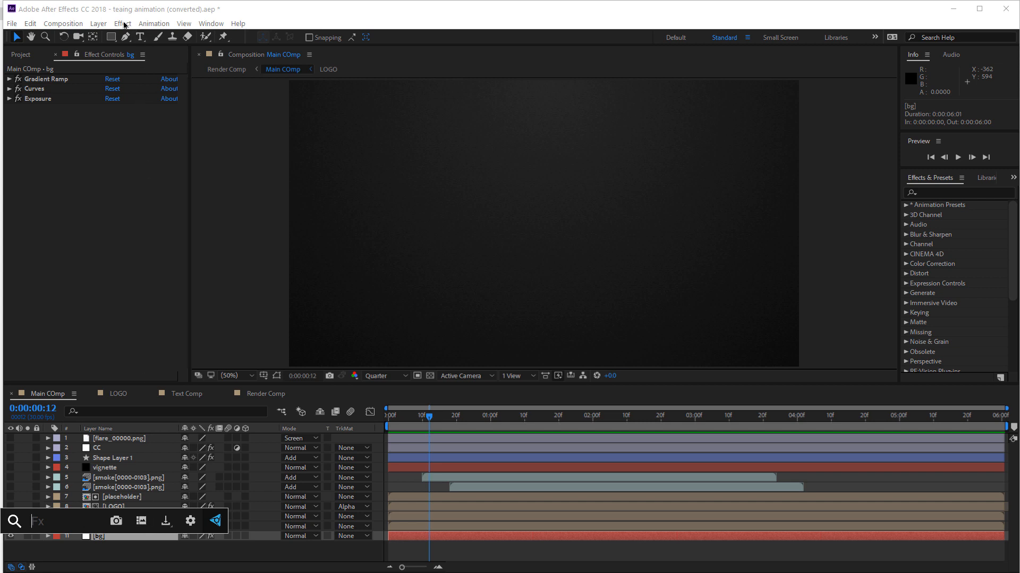
left_click(943, 193)
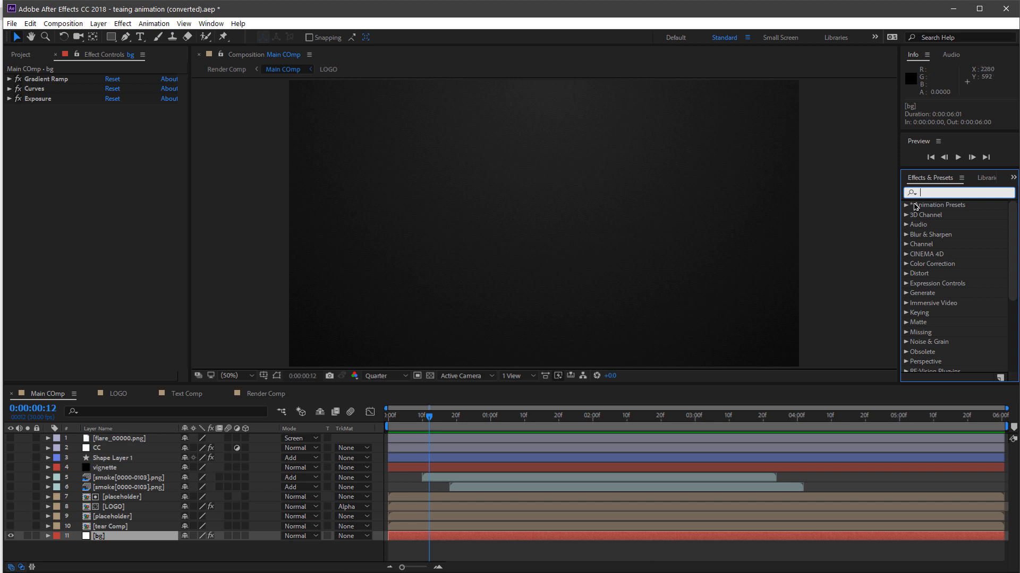
left_click(110, 536)
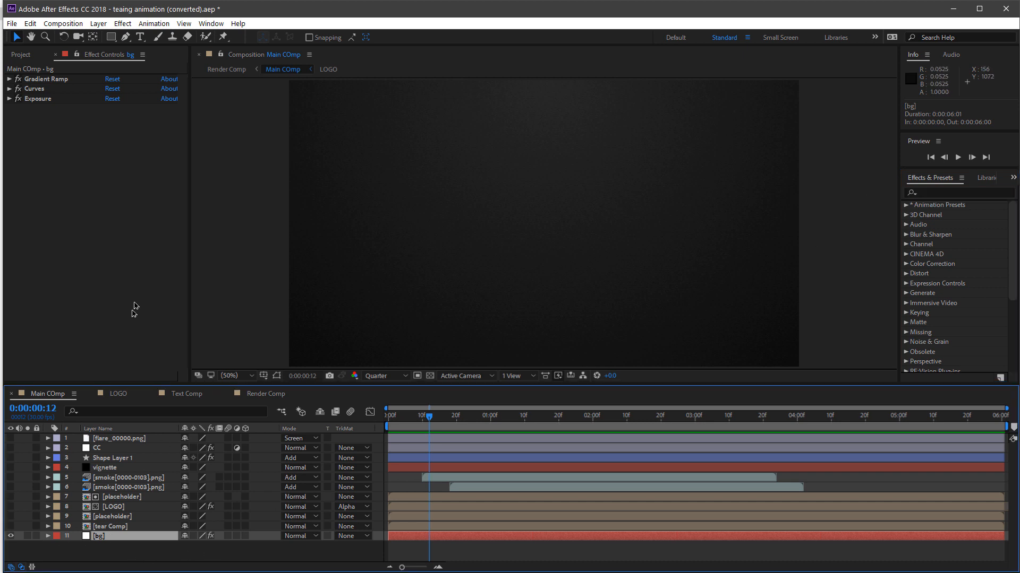
- Expand the Gradient Ramp on bg and place its Start of Ramp point just above the frame's top edge at 984, -36
left_click(10, 80)
scroll(594, 138, "down", 2)
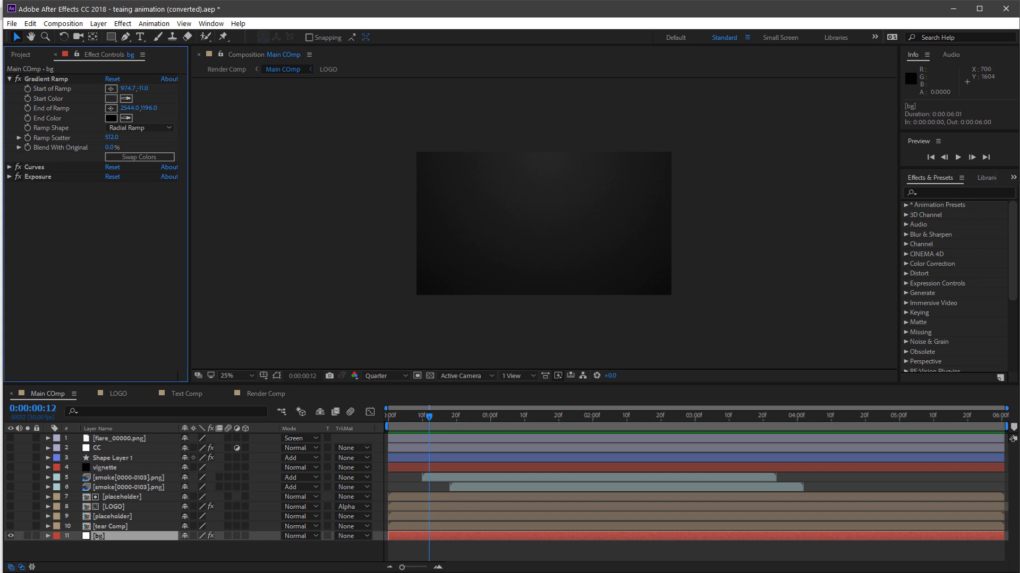
left_click(444, 539)
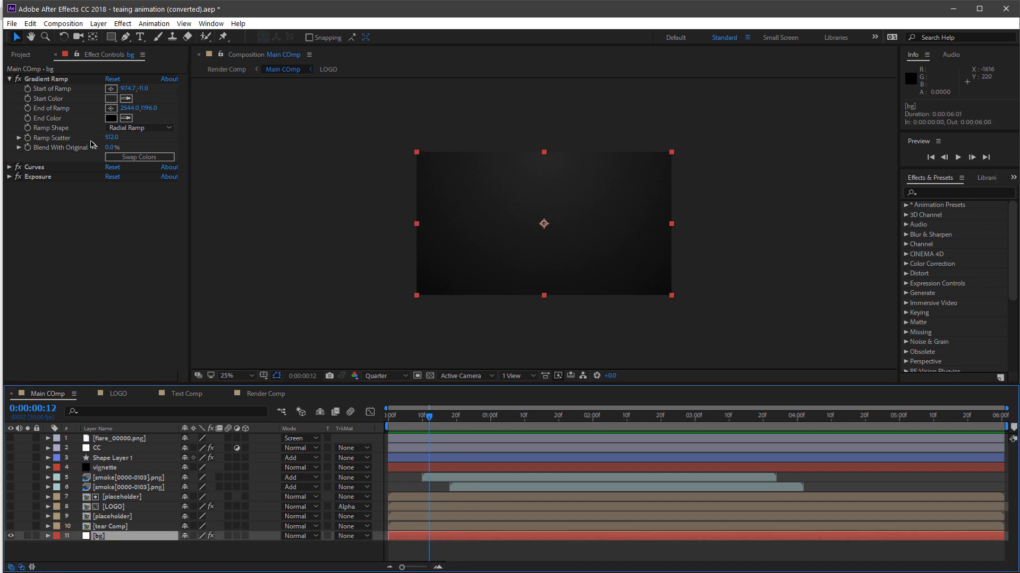
left_click(110, 89)
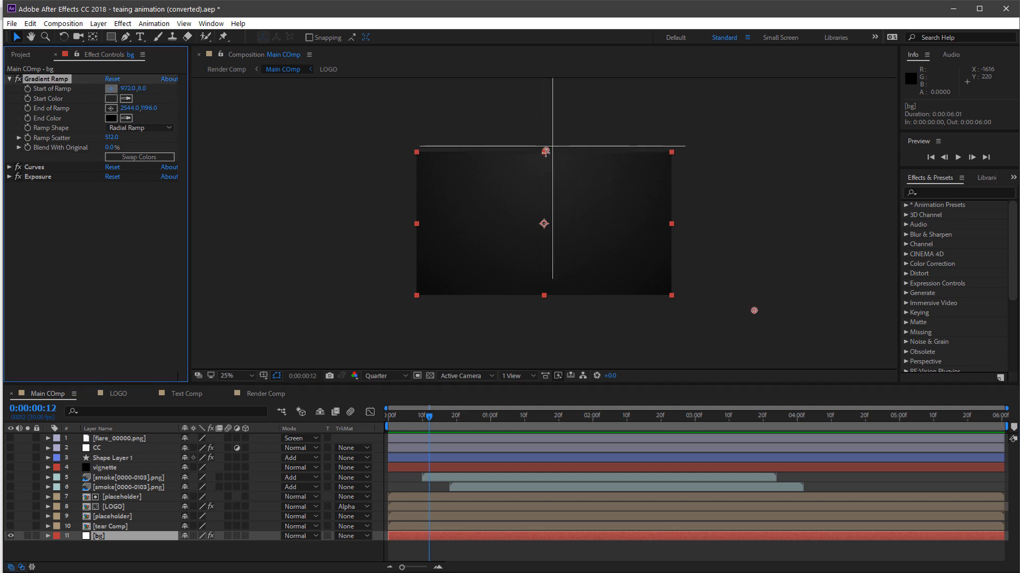
left_click(546, 149)
key("period")
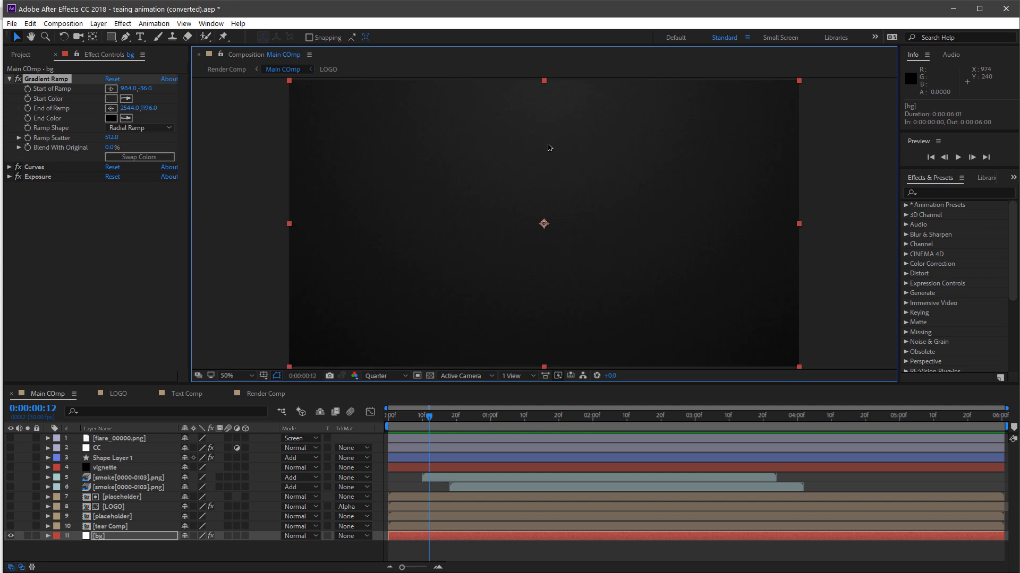
left_click_drag(552, 123, 539, 164)
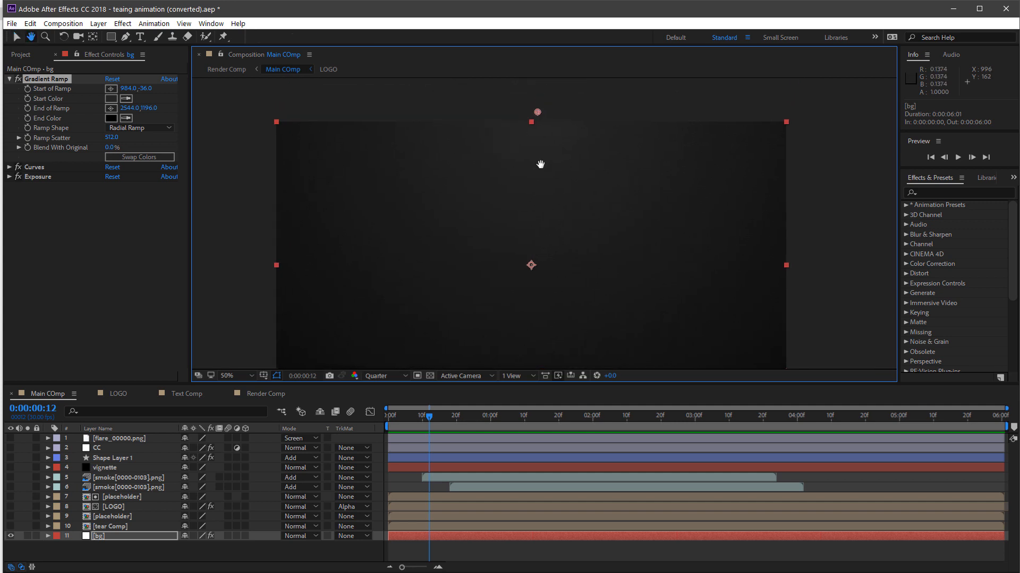
- Examine the Gradient Ramp's start and end colors, cancelling both color dialogs without changes
left_click(110, 98)
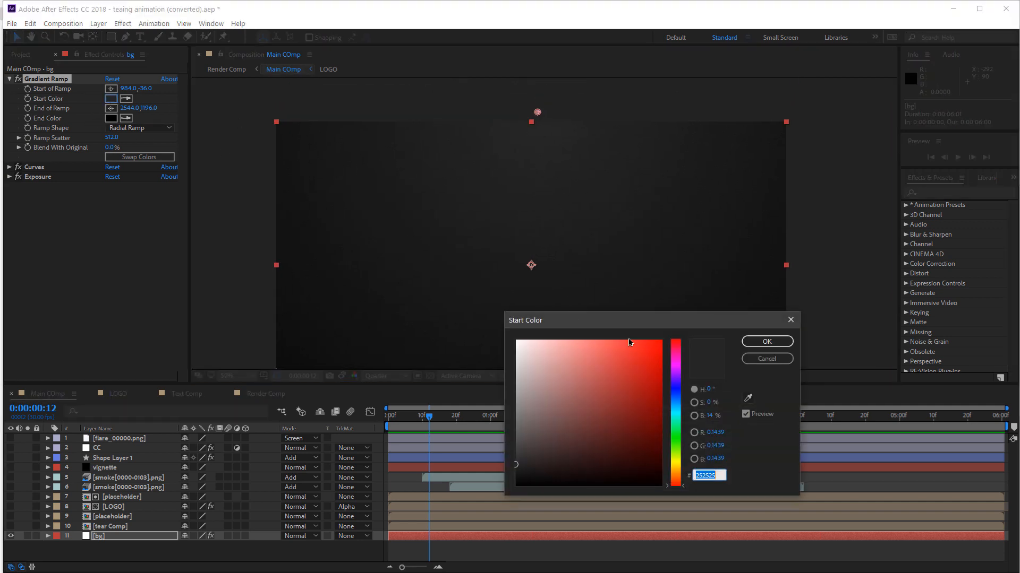
left_click_drag(622, 327, 502, 258)
left_click(603, 404)
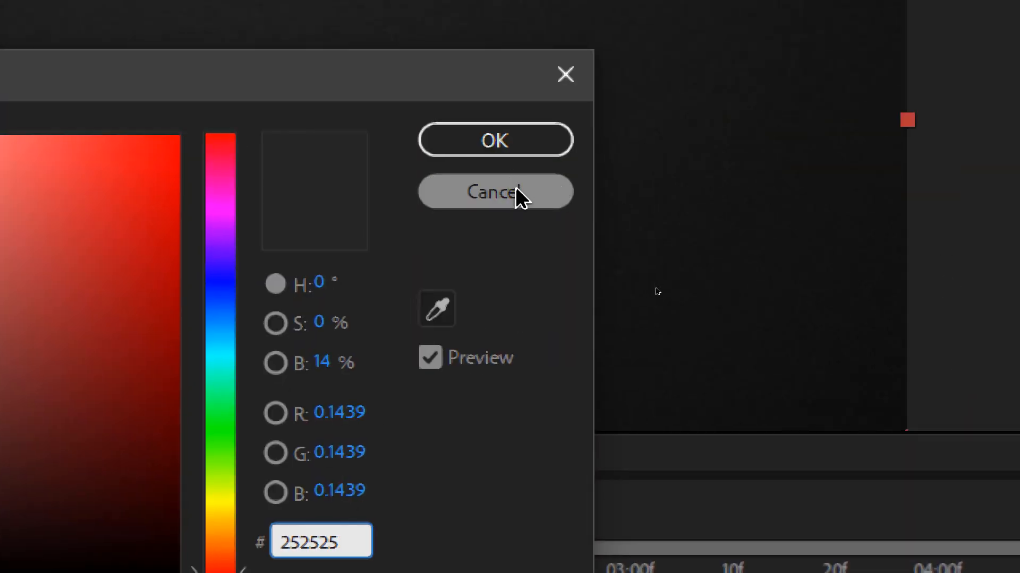
left_click(516, 190)
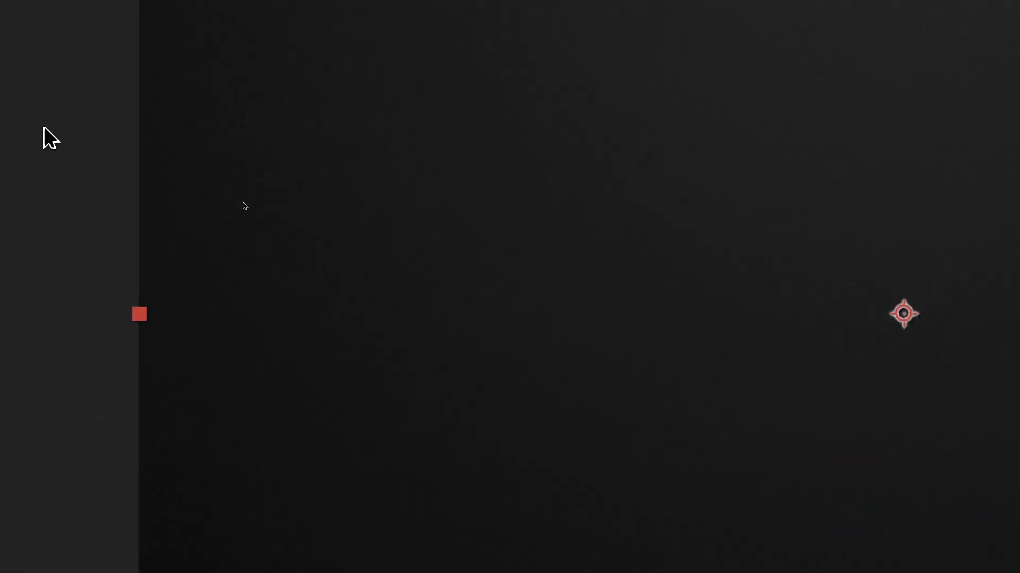
left_click(282, 261)
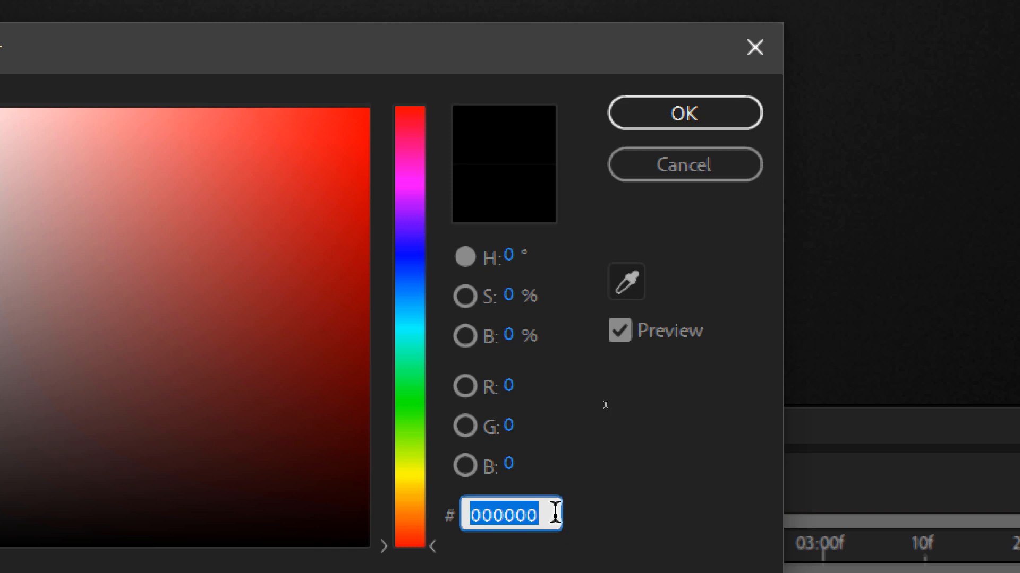
left_click(703, 163)
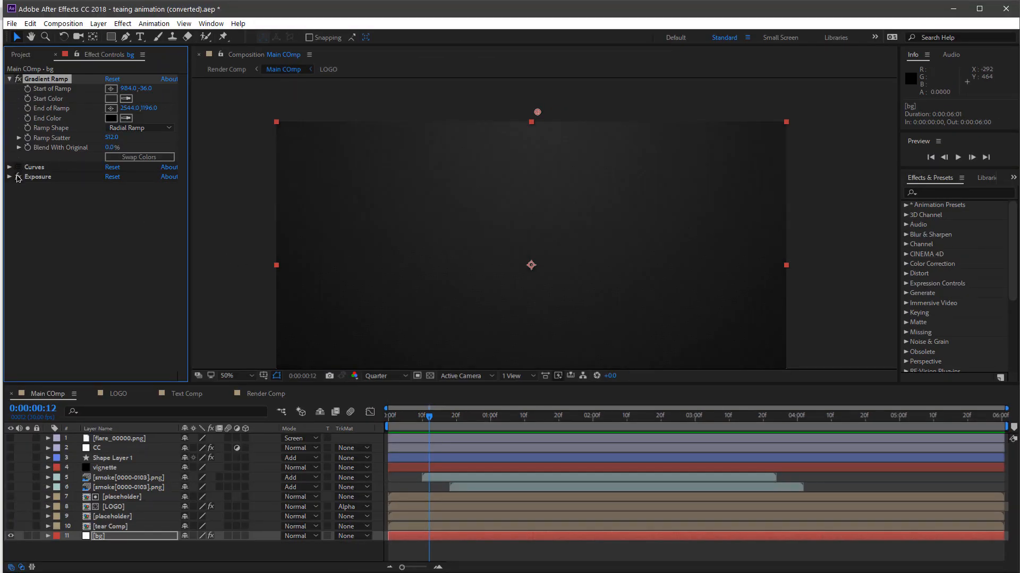
- Disable the Curves and Exposure effects on bg and move the End of Ramp point to about 2564, 1236
left_click(10, 79)
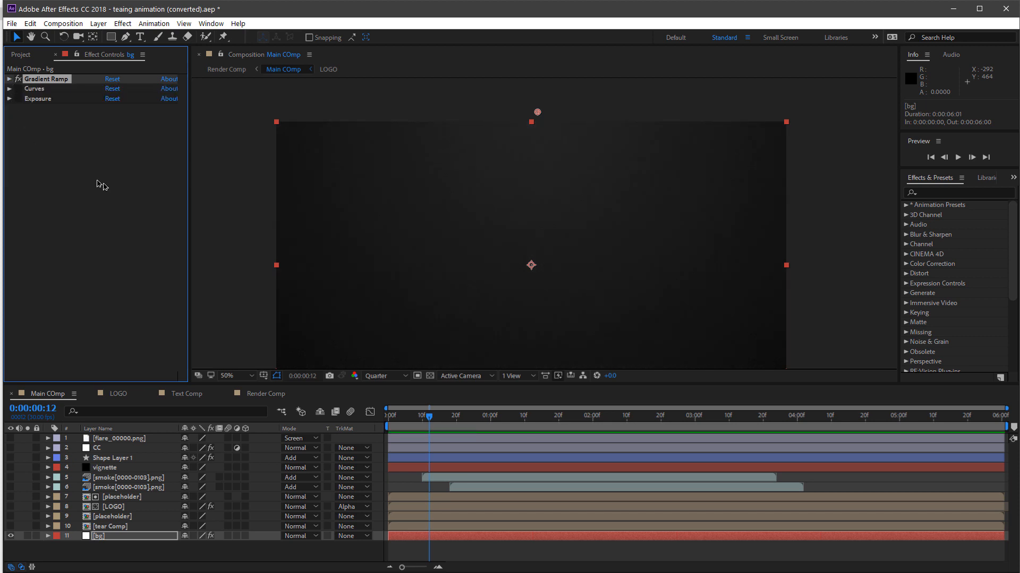
key("comma")
mouse_move(745, 332)
left_mouse_down()
mouse_move(658, 333)
mouse_move(750, 337)
left_mouse_up()
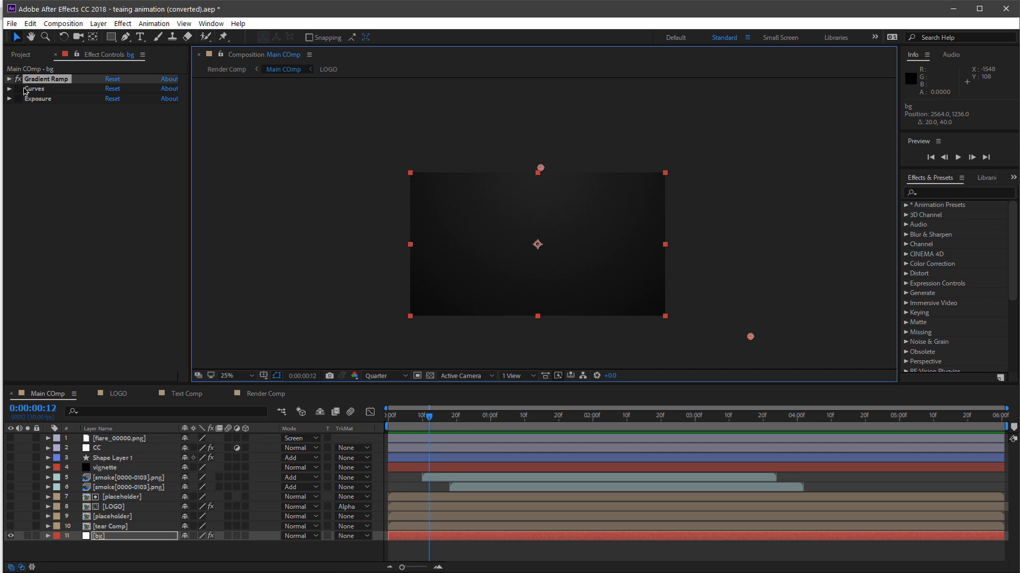
- Set the Gradient Ramp's Ramp Shape to Radial Ramp
left_click(9, 79)
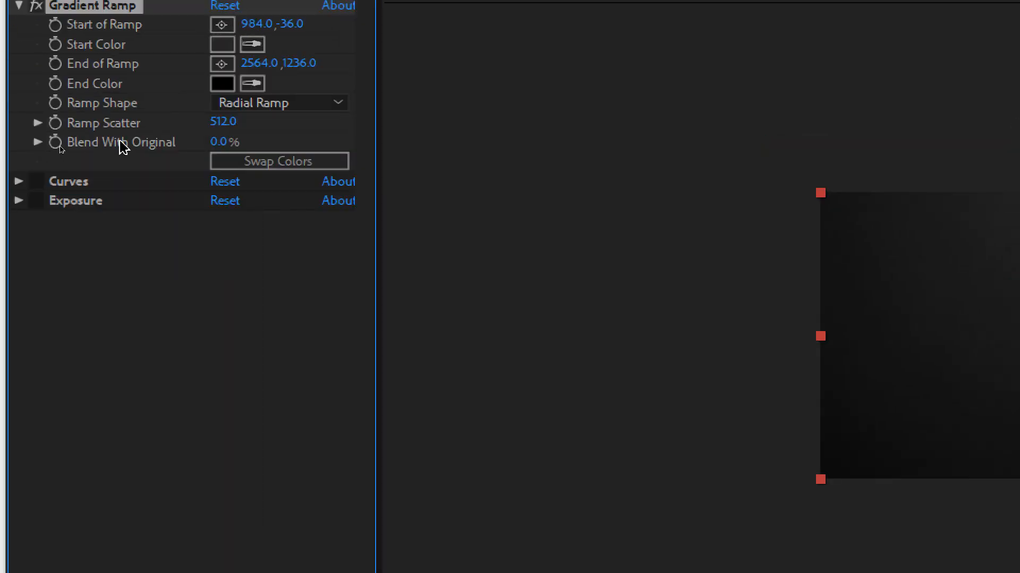
left_click(277, 103)
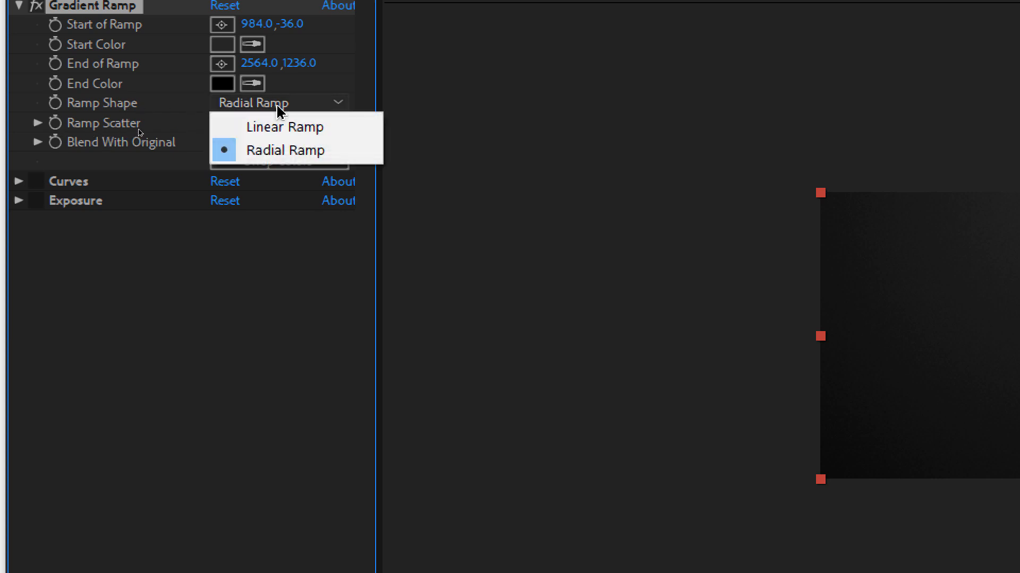
left_click(292, 153)
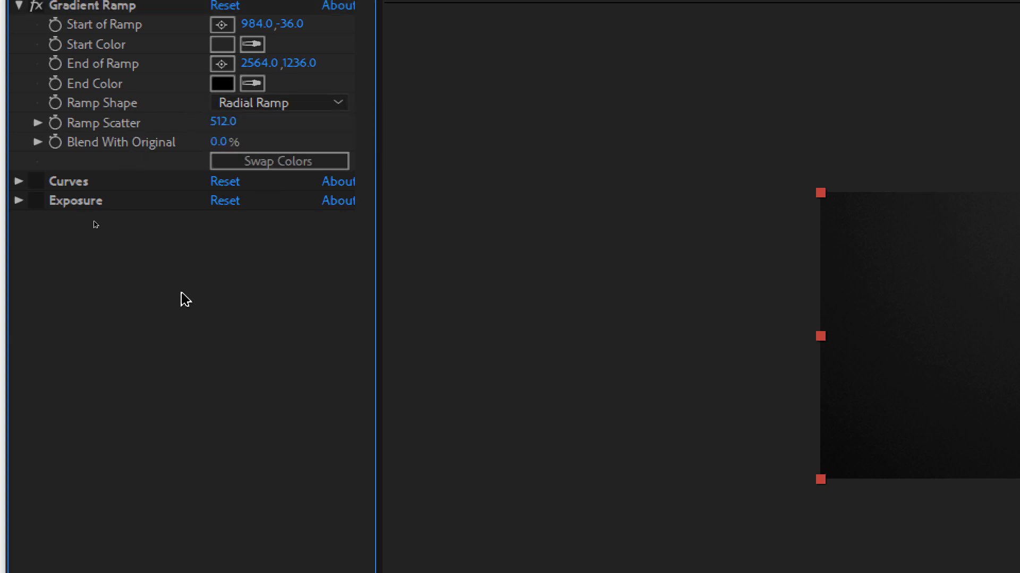
- Set the Gradient Ramp's Ramp Scatter to 0 and inspect the gradient in the composition view
left_click(221, 128)
left_click(215, 278)
left_click(221, 124)
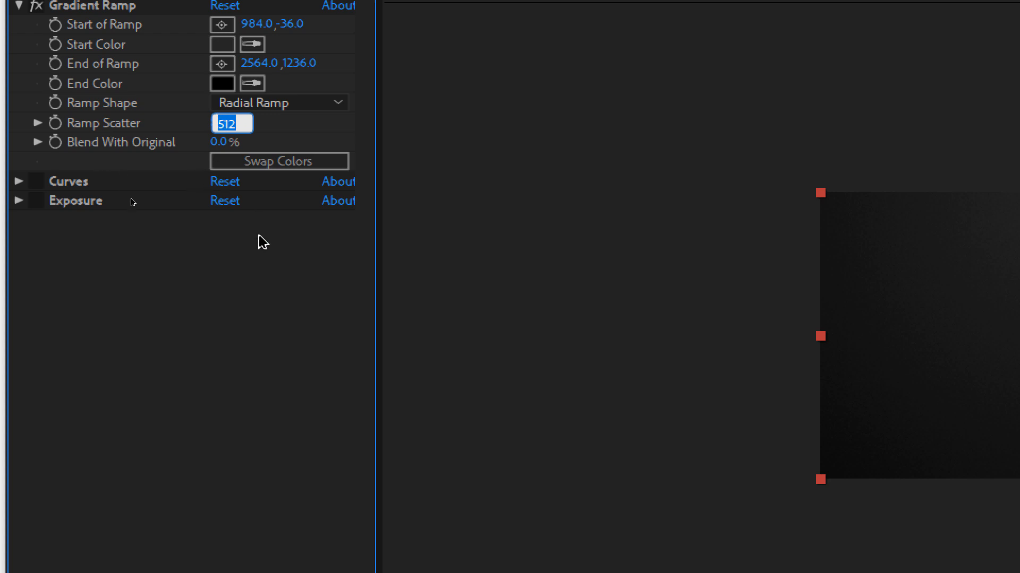
key("Return")
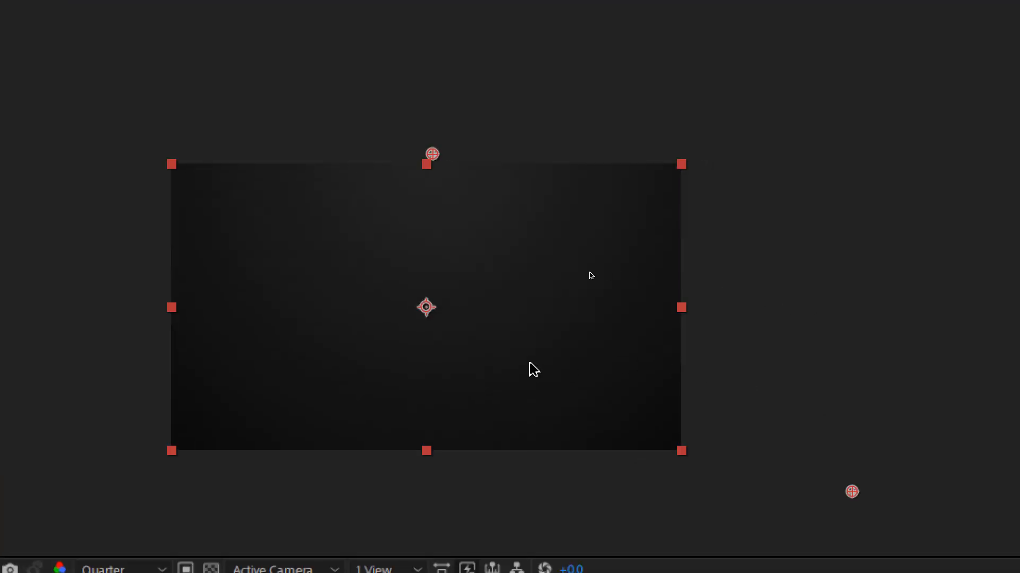
scroll(486, 288, "up", 3)
scroll(470, 316, "down", 1)
scroll(470, 325, "down", 1)
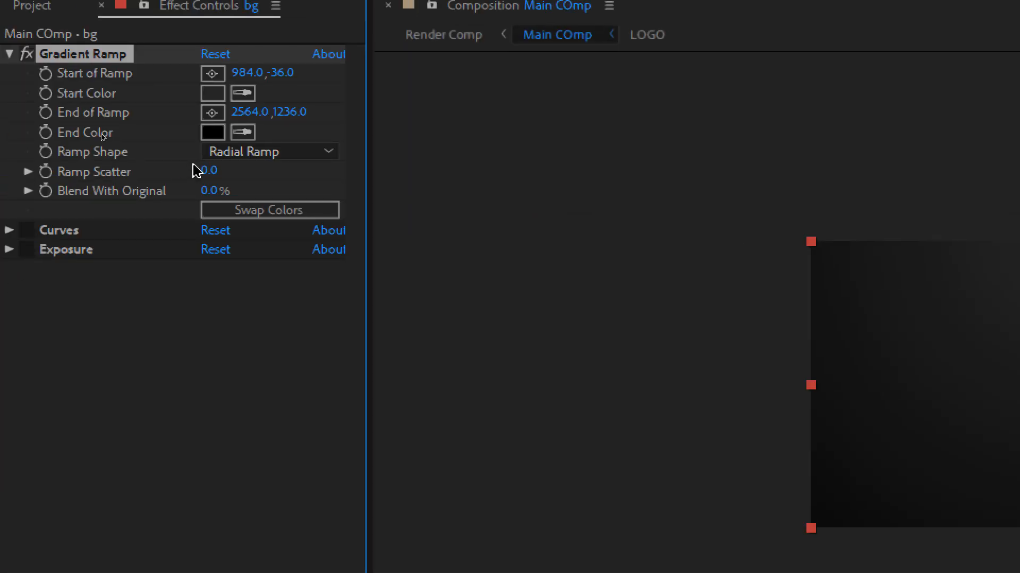
- Try a Ramp Scatter of 600 on the bg layer's Gradient Ramp
left_click(207, 172)
type("6")
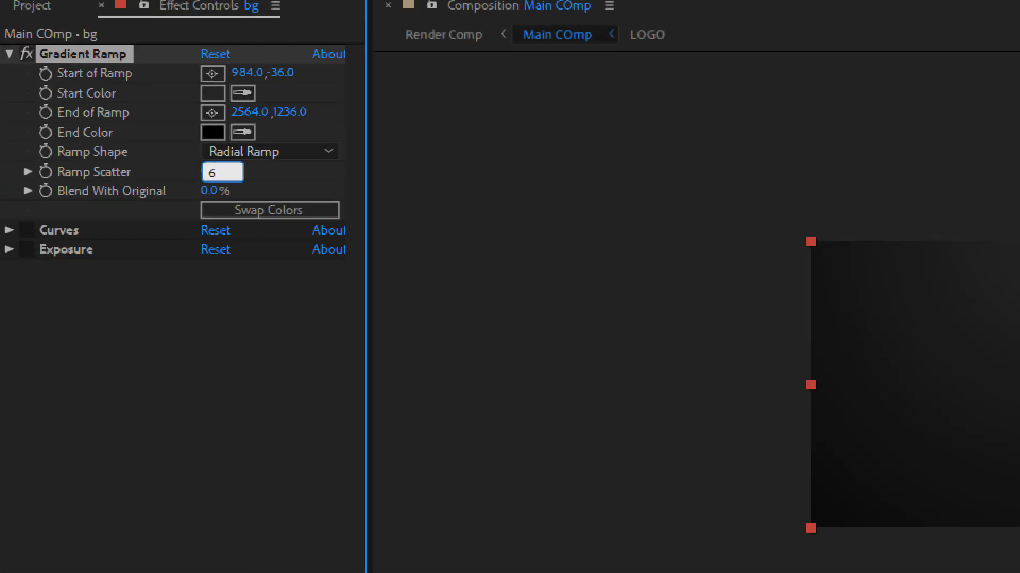
type("00")
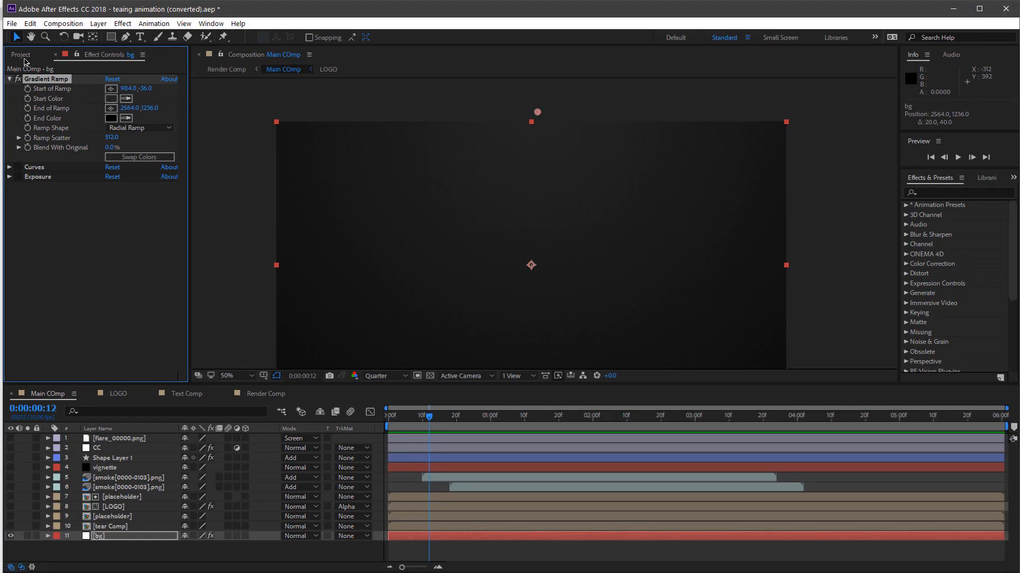
- Show the project files and cycle the project color depth through its options back to 32 bpc
left_click(21, 56)
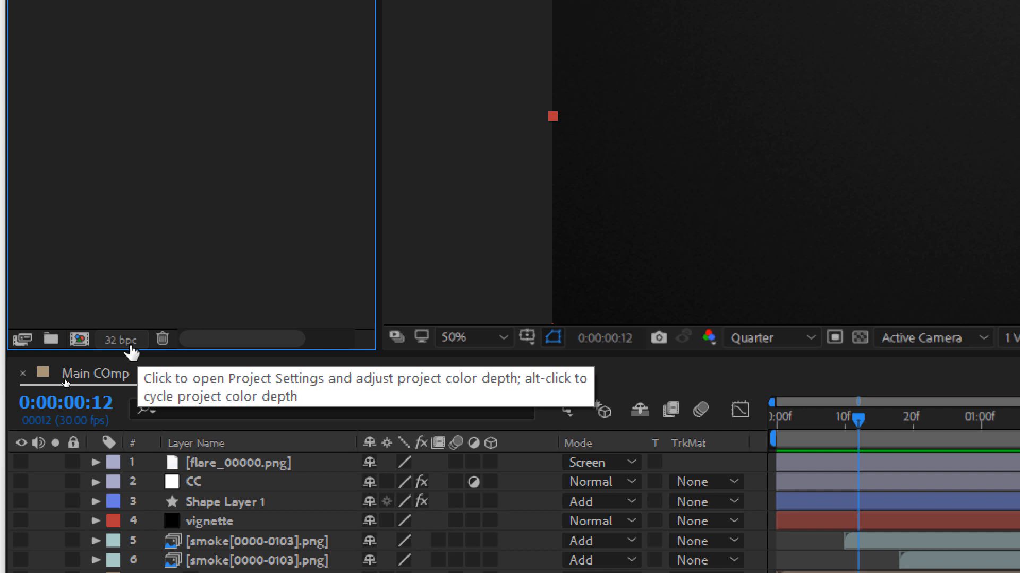
left_click(130, 346, "alt")
left_click(130, 346, "alt")
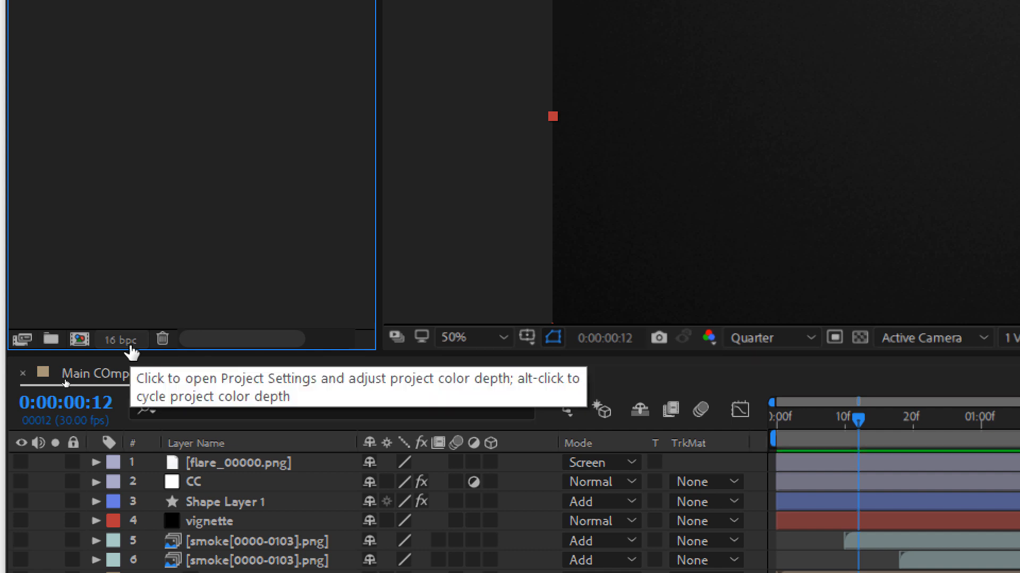
left_click(130, 346, "alt")
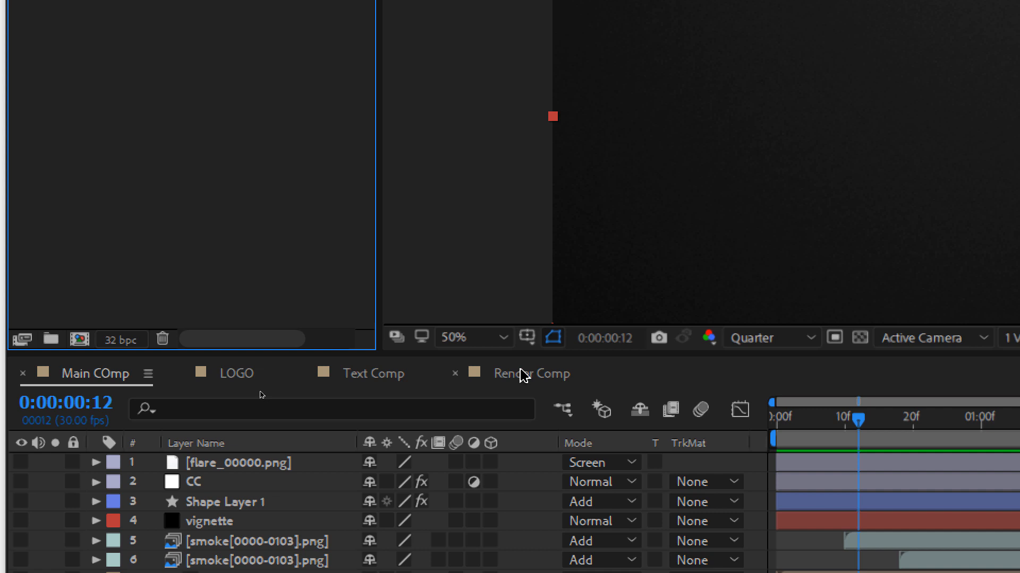
- Look through the Render Comp and Text Comp compositions and return to Main COmp
left_click(524, 375)
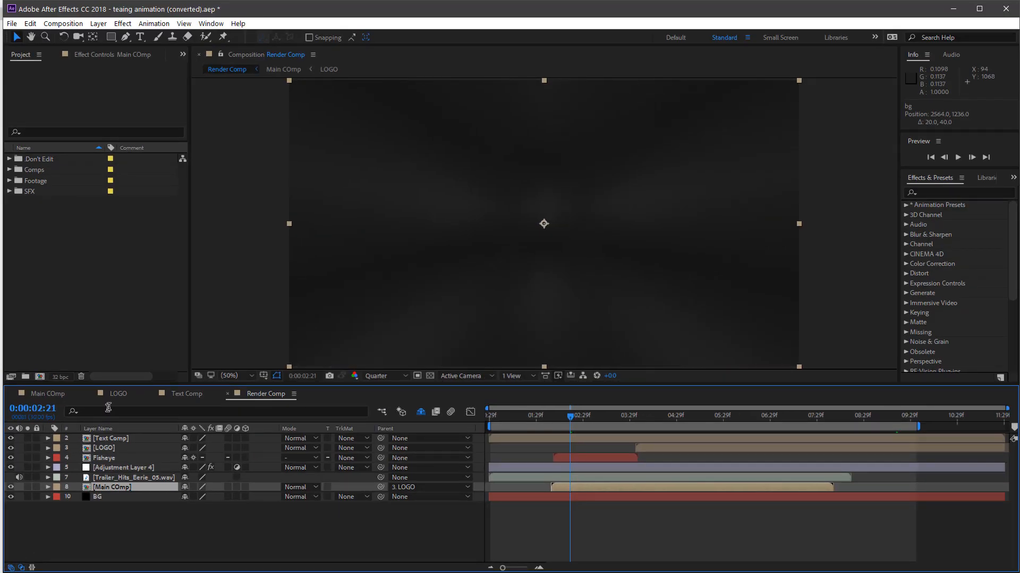
left_click(123, 396)
left_click(185, 398)
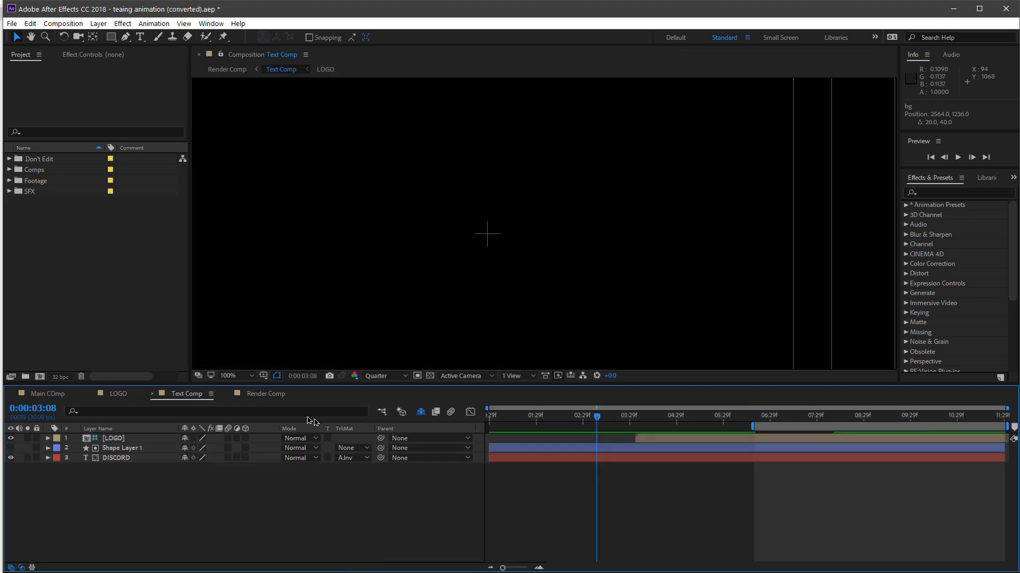
left_click(276, 397)
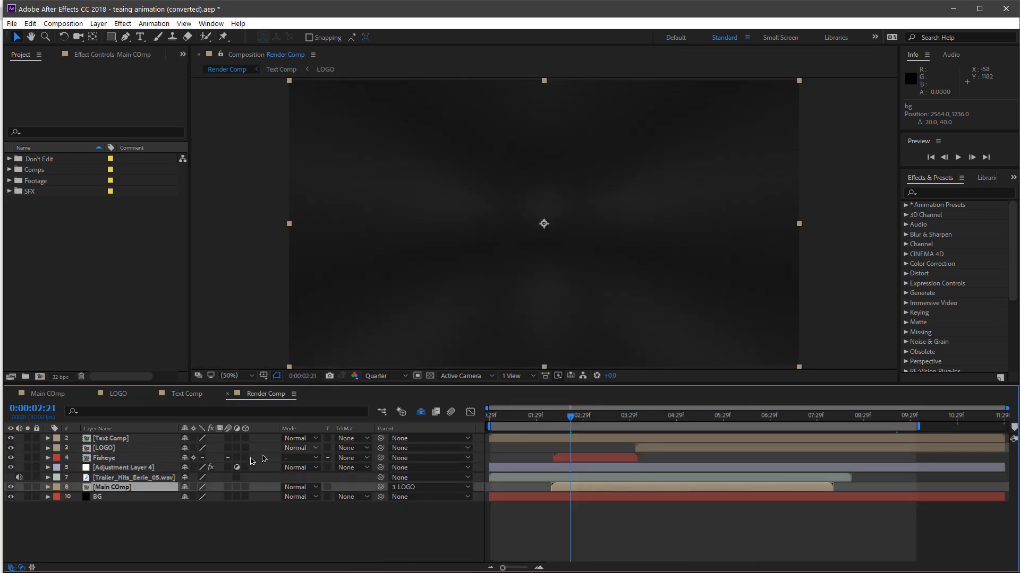
left_click(62, 394)
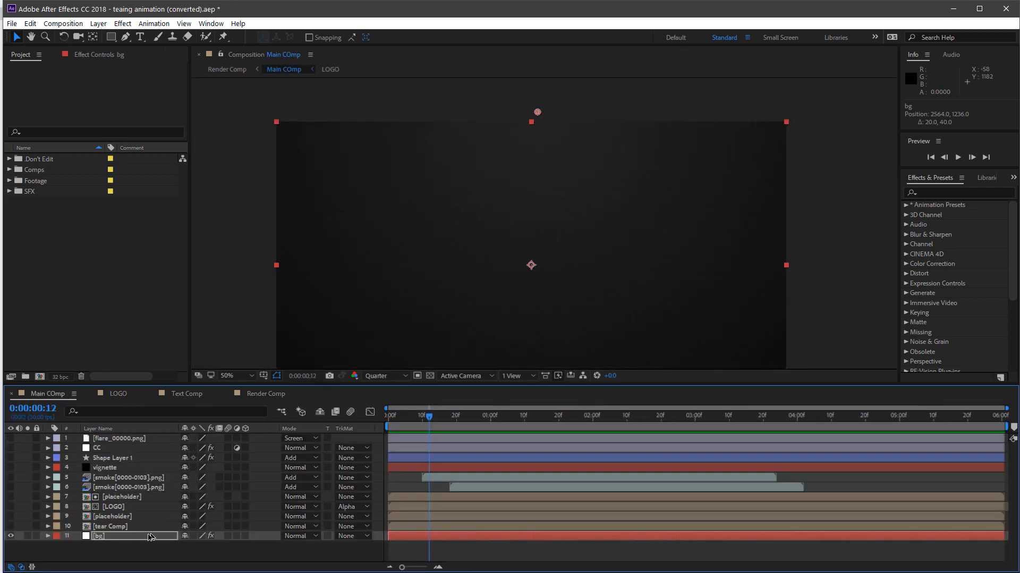
- Make the tear Comp layer visible in Main COmp and open its composition
left_click(117, 527)
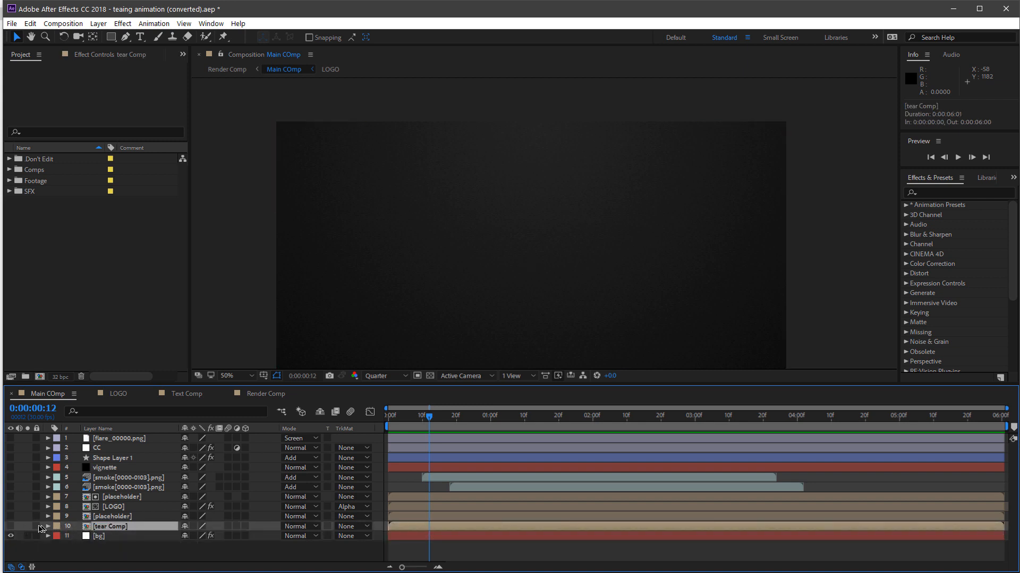
left_click(11, 526)
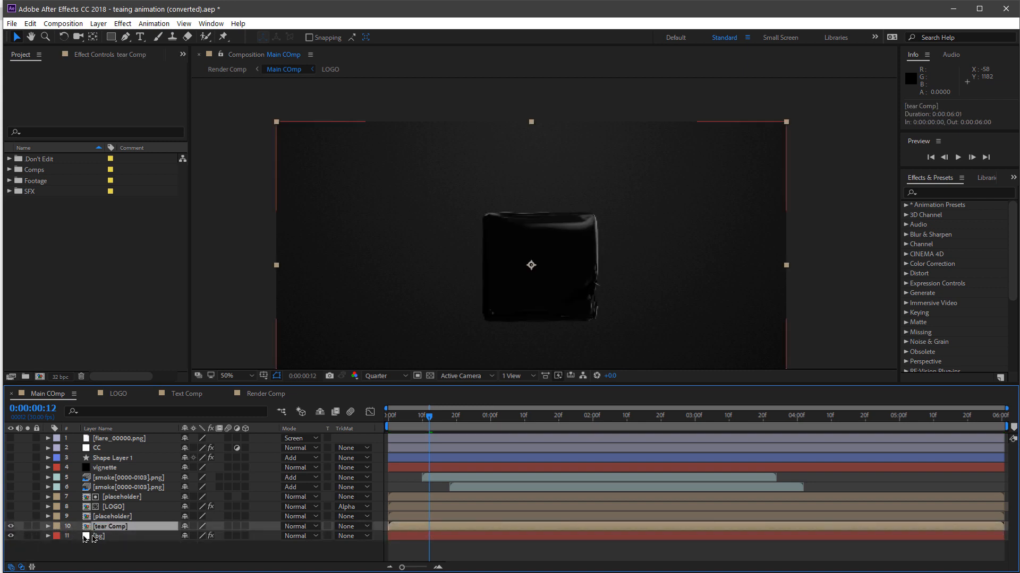
left_click(139, 559)
double_click(117, 527)
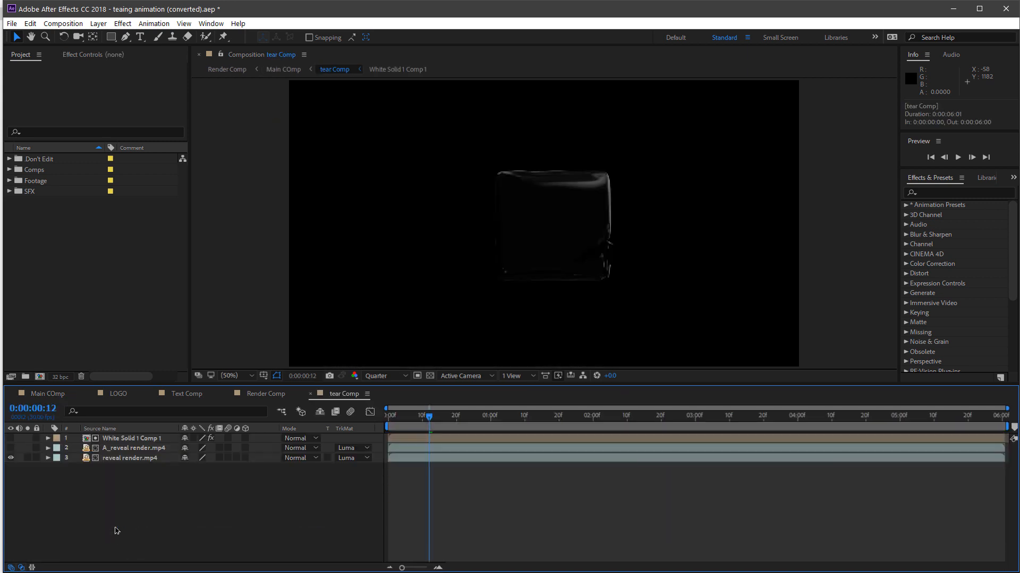
- Examine the A_reveal render.mp4 and reveal render.mp4 layers in tear Comp
left_click_drag(197, 504, 113, 471)
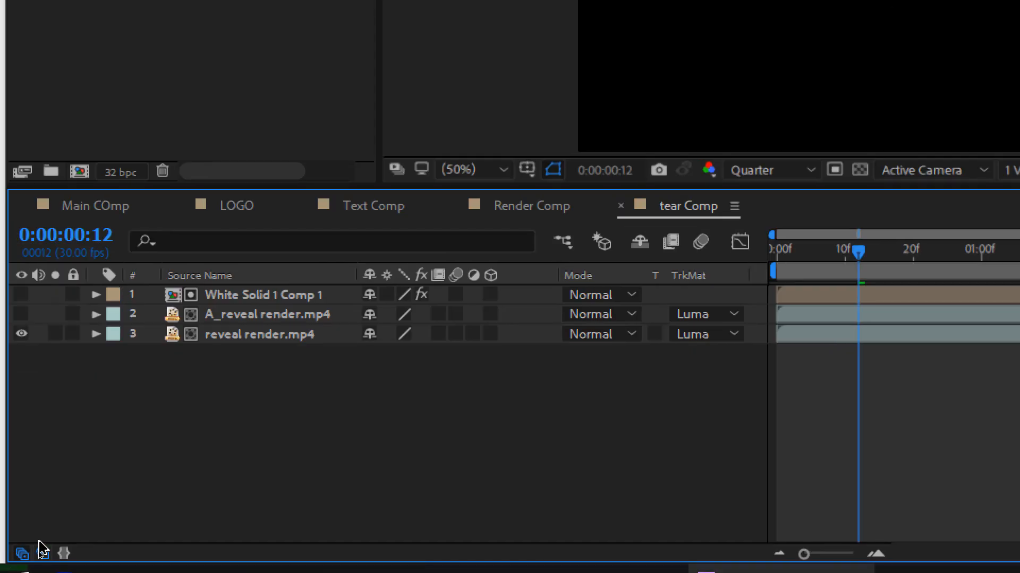
left_click(223, 324)
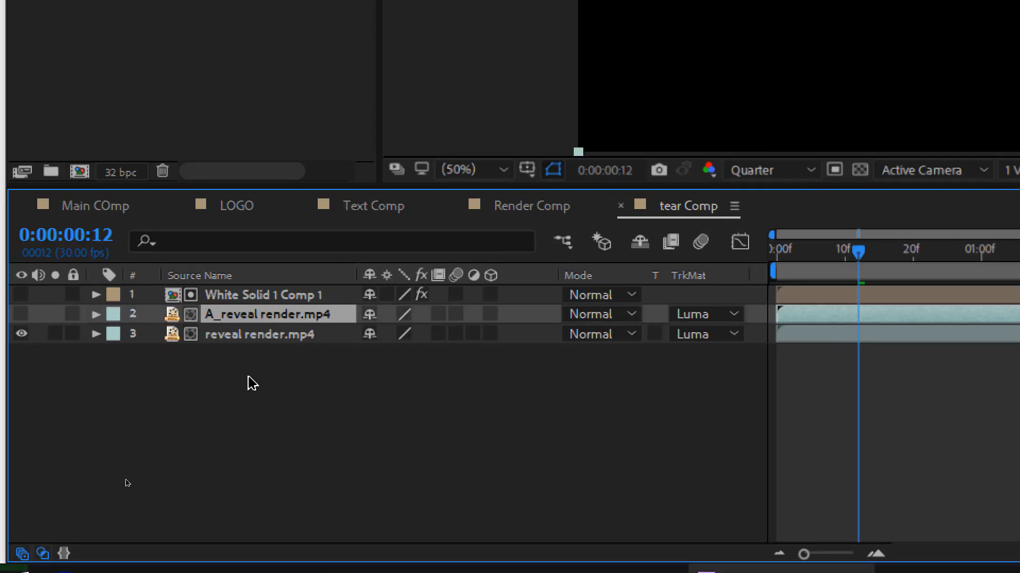
left_click(258, 388)
left_click(239, 334)
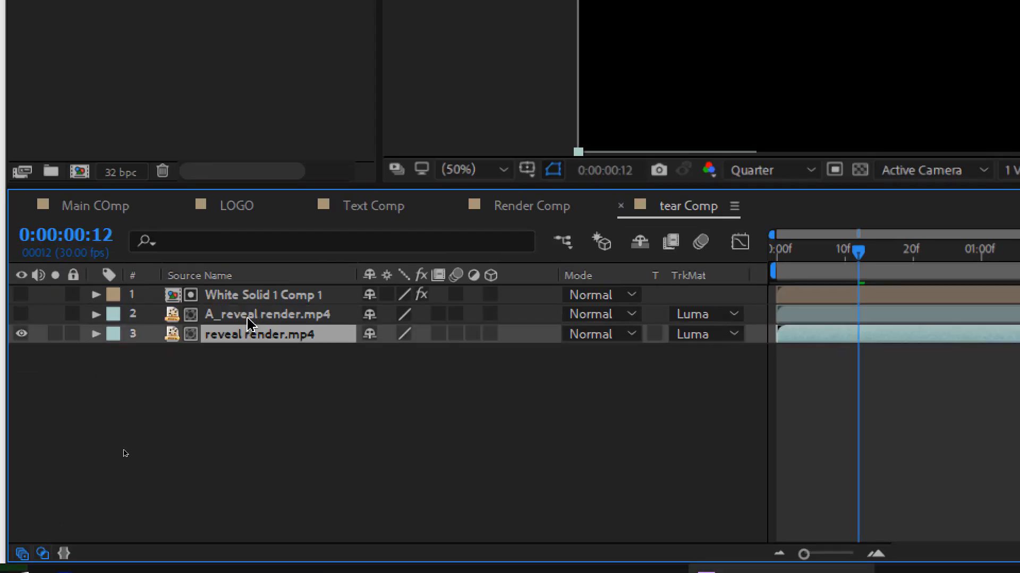
left_click(249, 315)
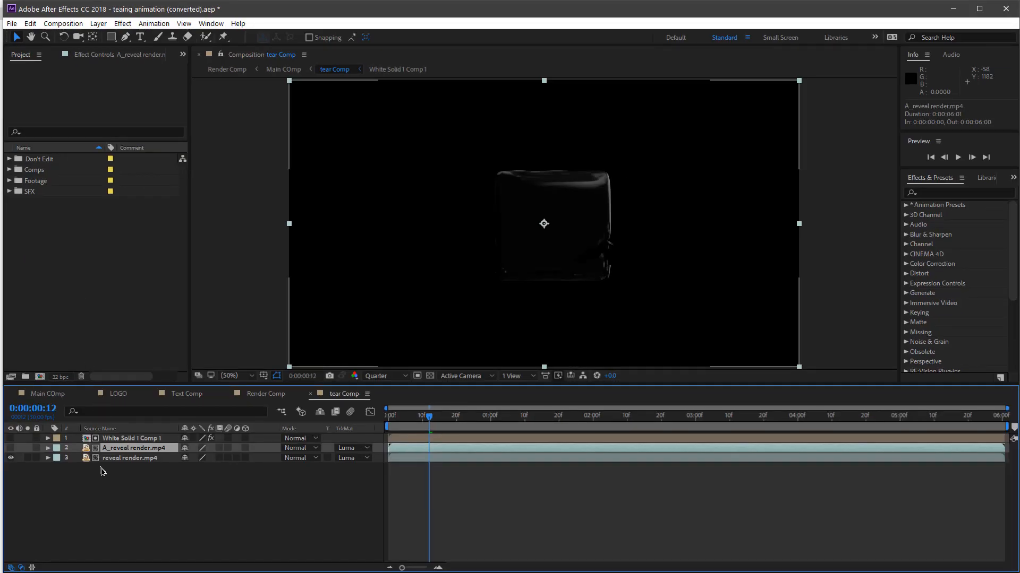
left_click(149, 450)
key("Return")
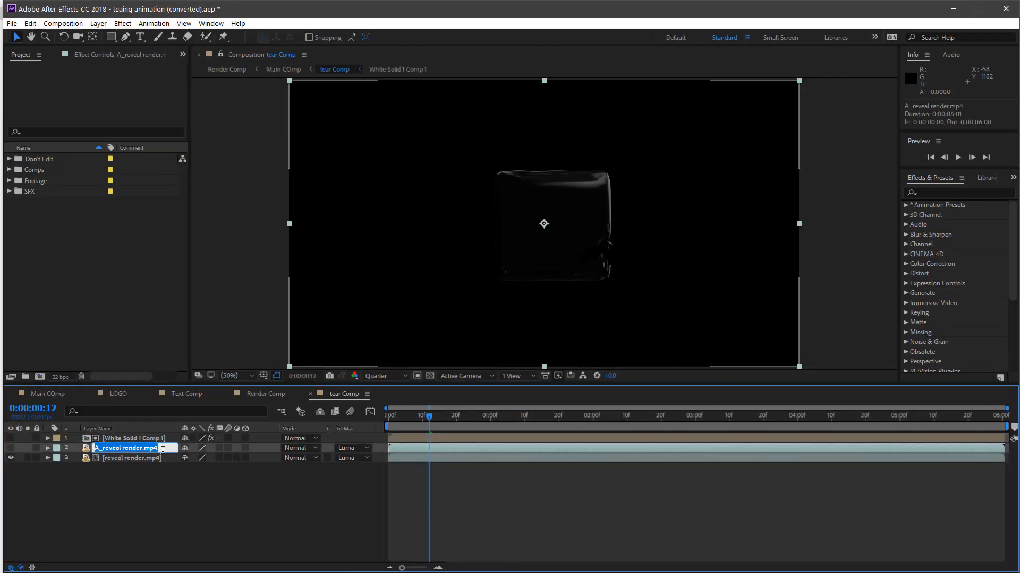
left_click(144, 449)
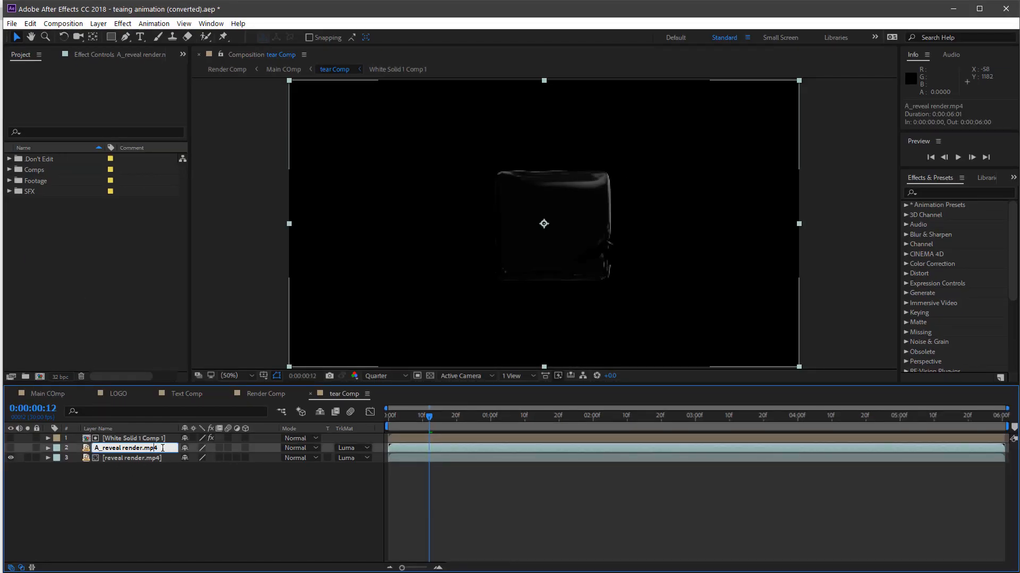
left_click(106, 507)
left_click(140, 451)
left_click(149, 506)
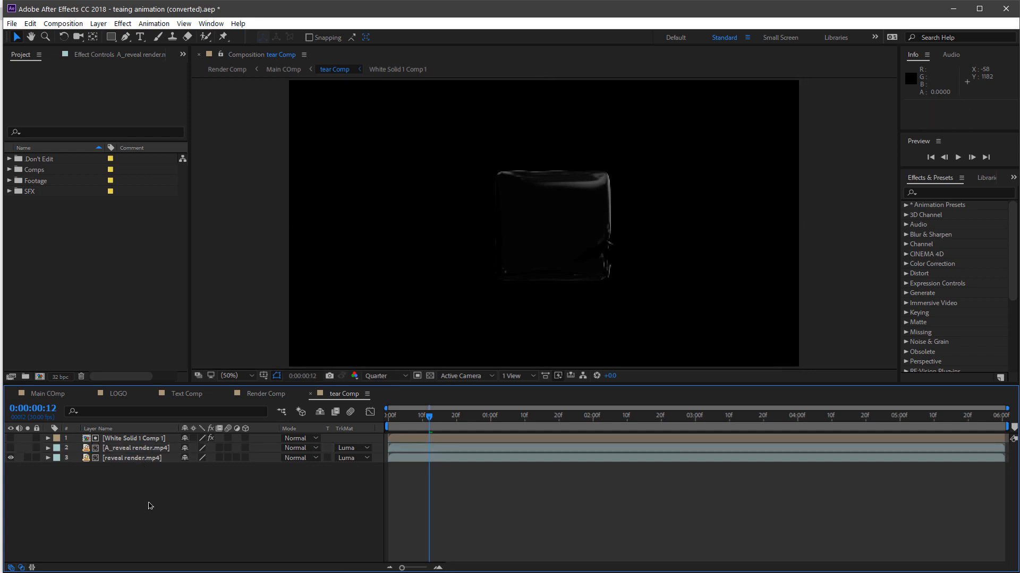
- Scrub tear Comp to 0:00:02:17 and toggle the reveal render.mp4 layer's visibility off and back on
left_click(145, 459)
left_click(153, 450)
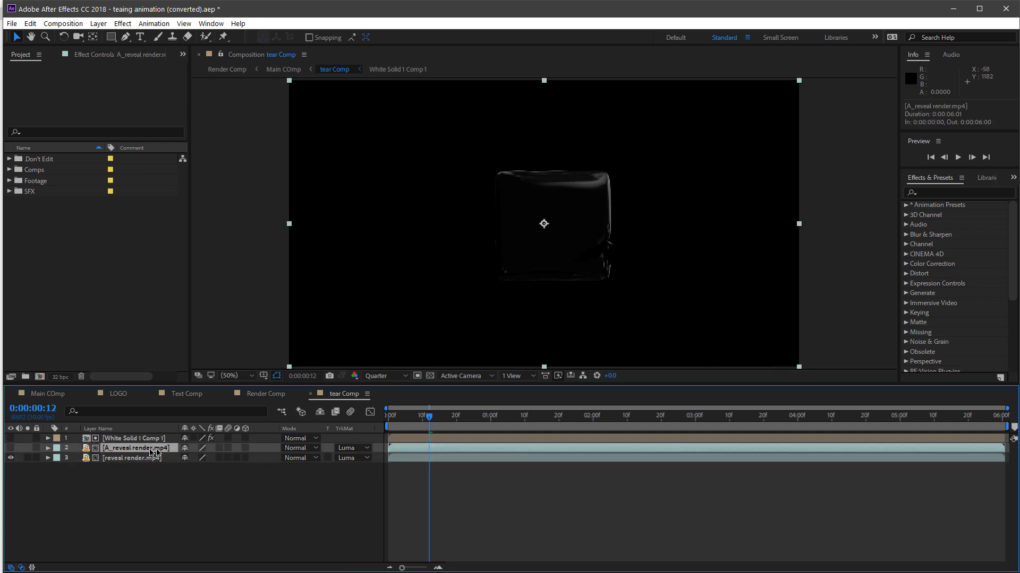
left_click_drag(429, 417, 651, 417)
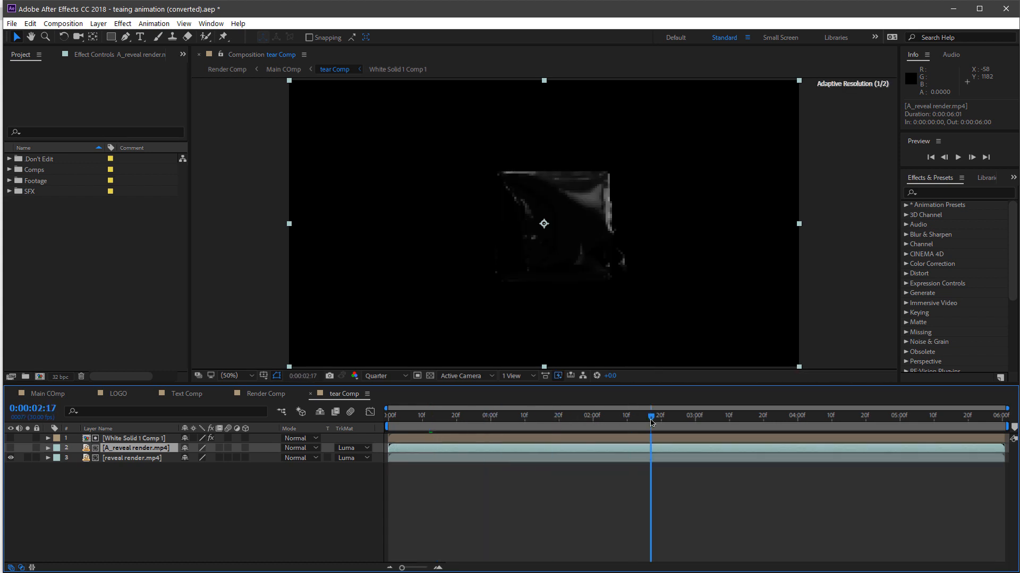
left_click(95, 508)
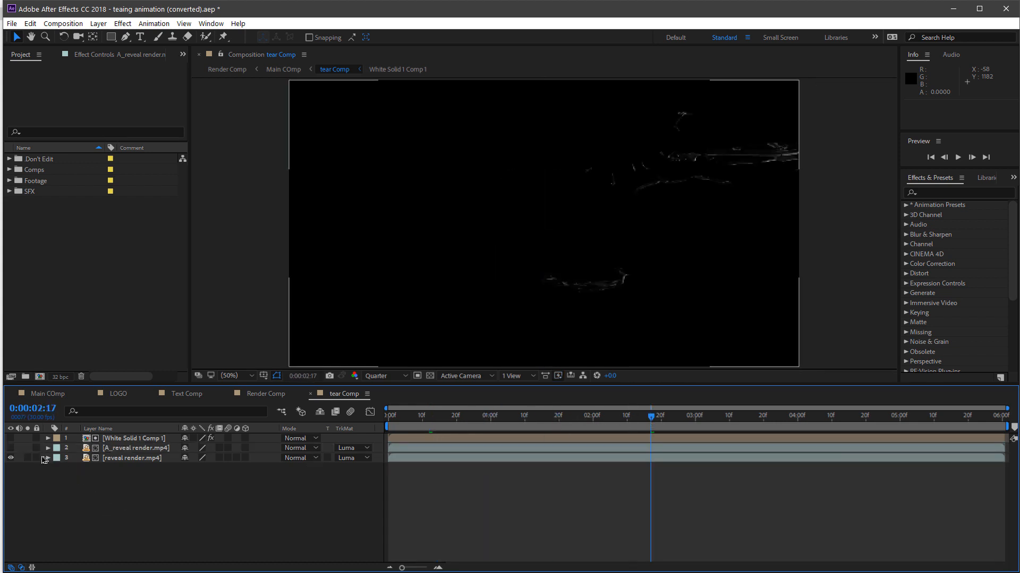
left_click(11, 459)
left_click(11, 459)
- Remove the track matte from the A_reveal render.mp4 layer and display the layer to inspect it at 0:00:01:00
left_click(128, 448)
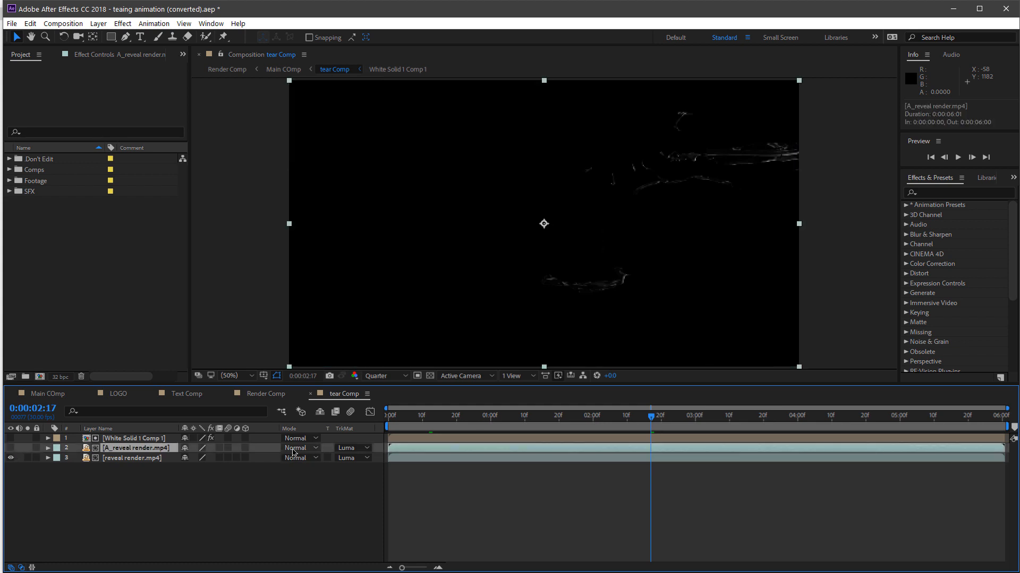
left_click(352, 453)
left_click(375, 459)
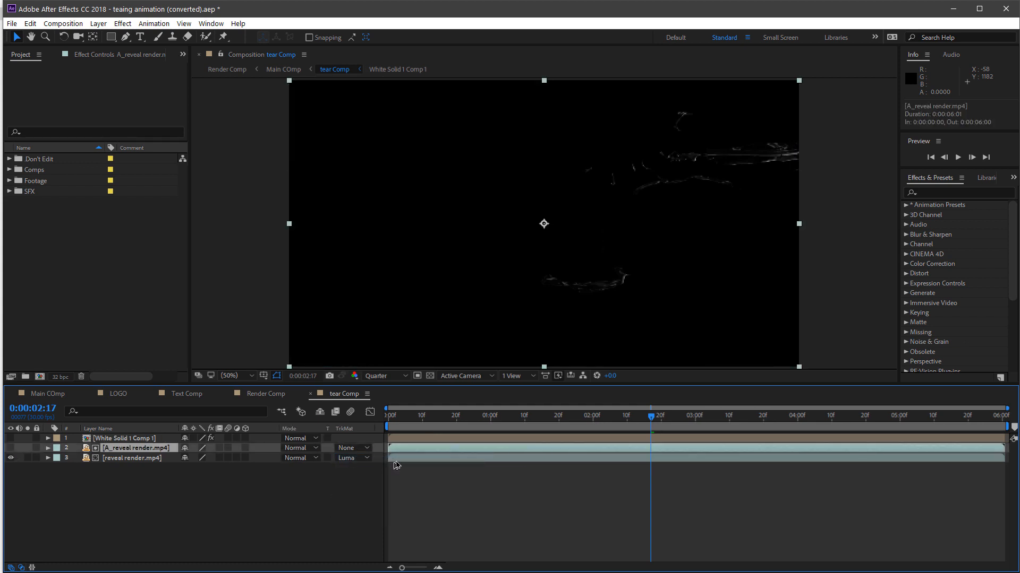
left_click(11, 449)
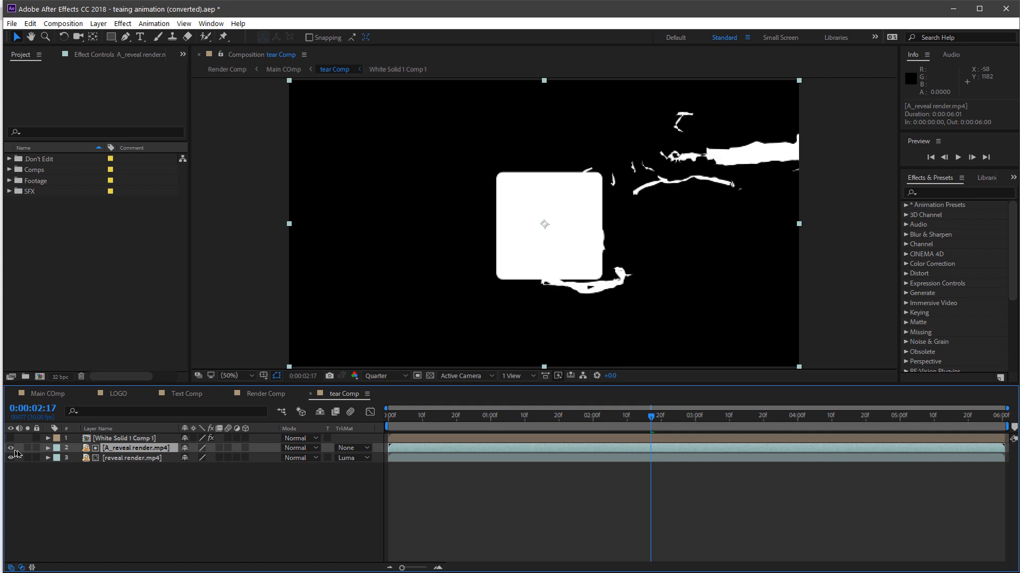
left_click_drag(403, 420, 490, 419)
- Try a Luma Matte from White Solid 1 Comp 1 on the A_reveal render.mp4 layer, and undo it together with the layer's visibility change
left_click(356, 450)
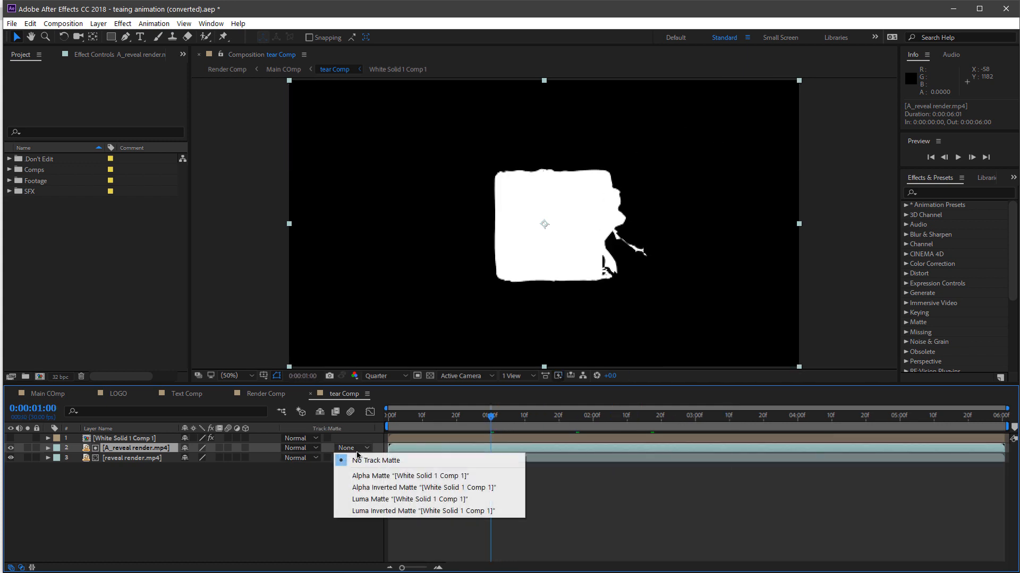
left_click(367, 500)
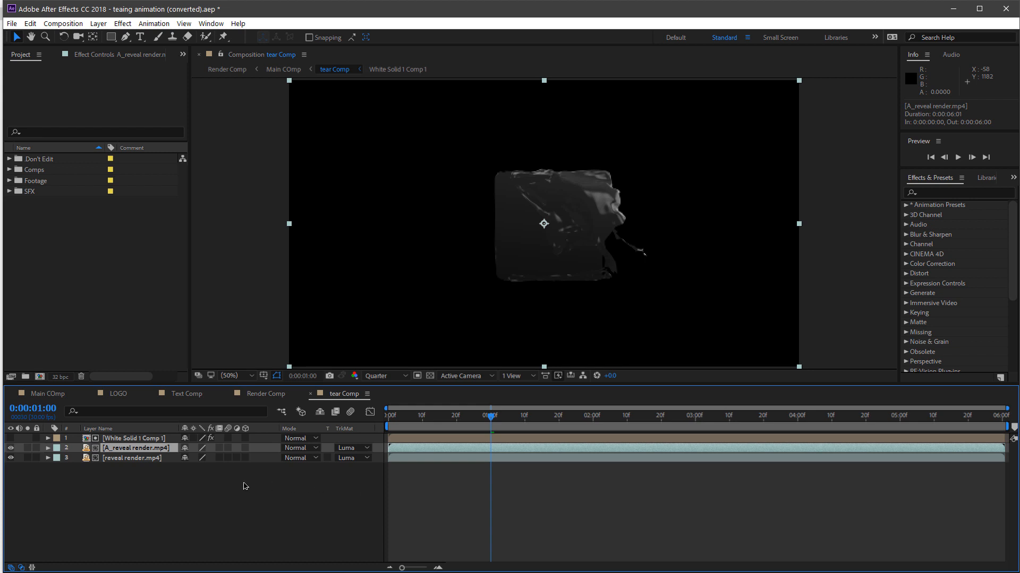
key("ctrl+z")
key("ctrl+z")
- Check the reveal render.mp4 layer's track matte options and delete the White Solid 1 Comp 1 layer from tear Comp
left_click(352, 457)
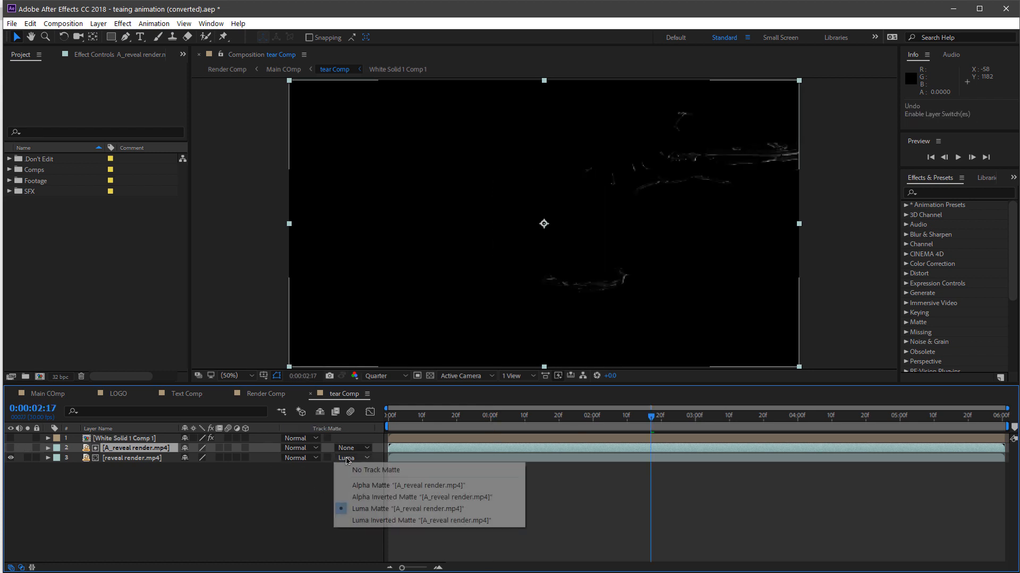
left_click(218, 497)
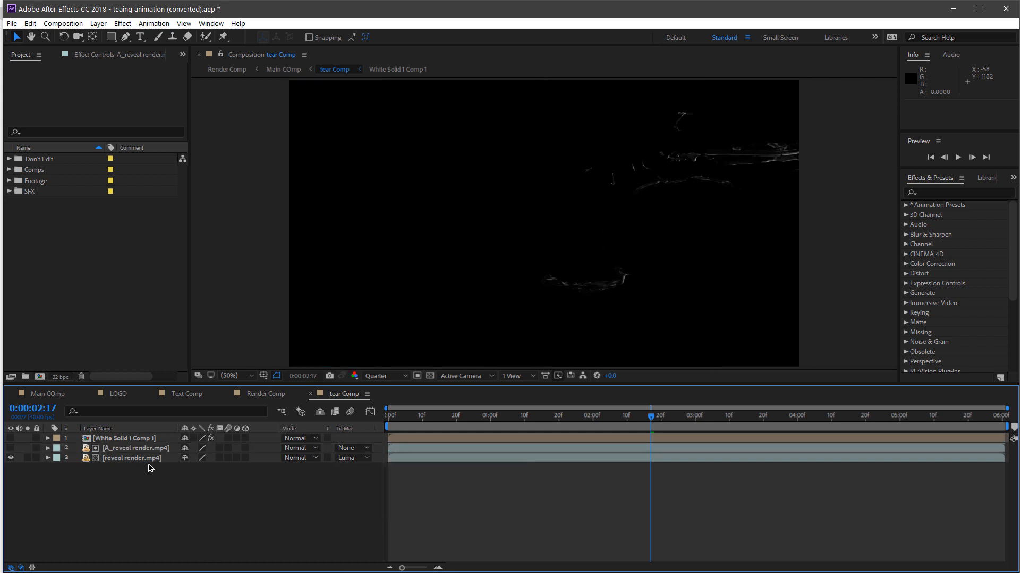
left_click(142, 458)
left_click(132, 449)
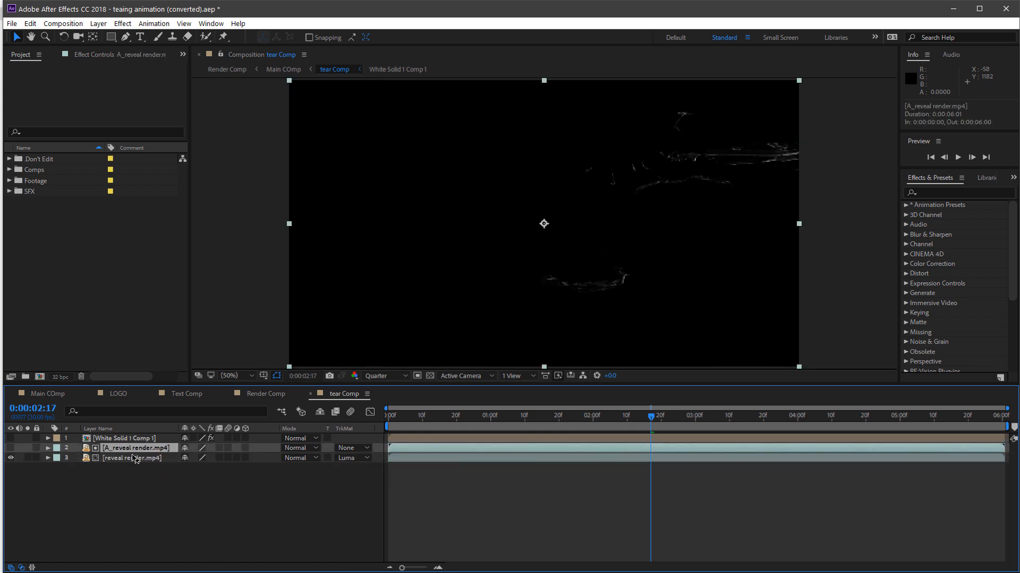
left_click(108, 439)
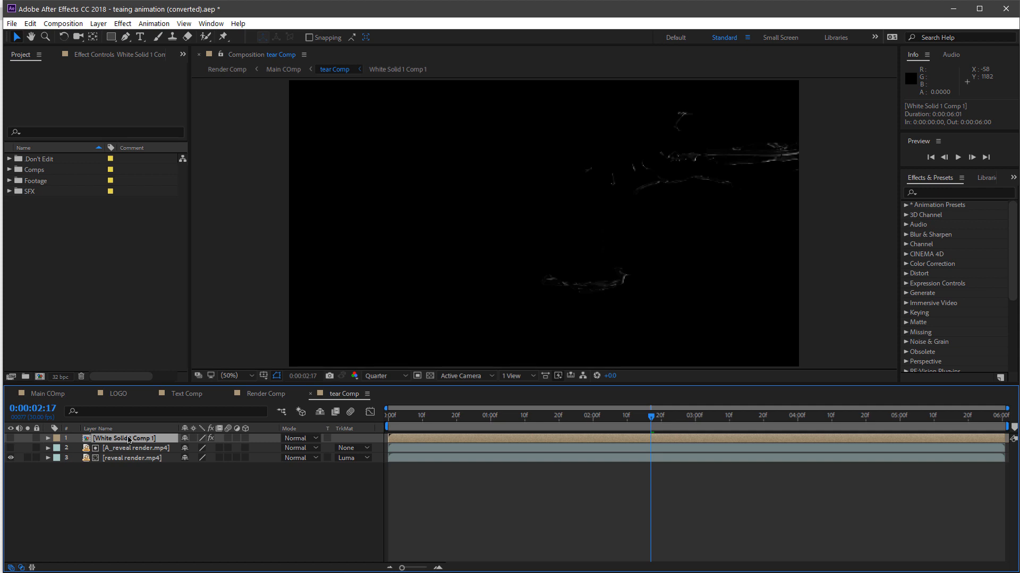
key("Delete")
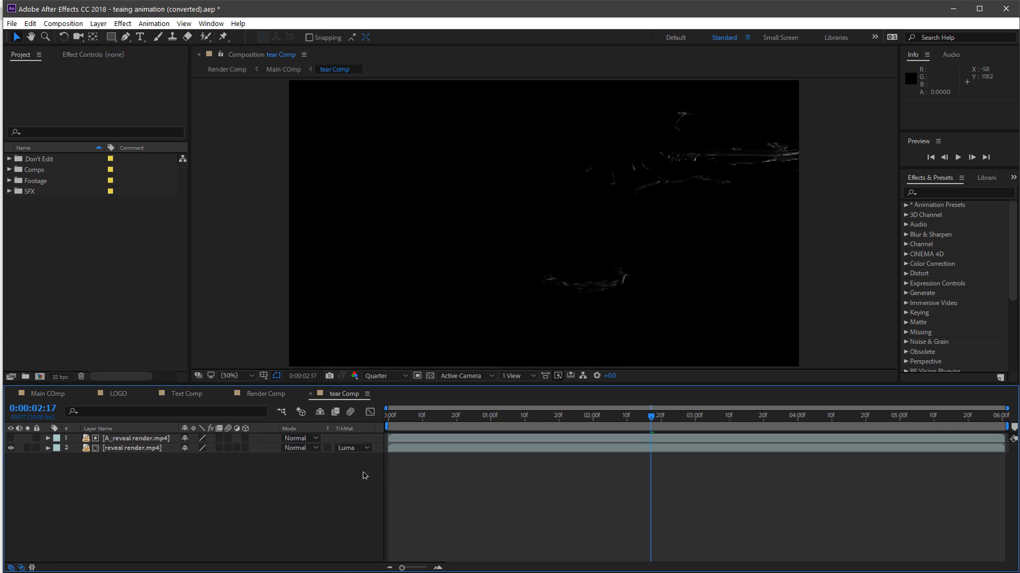
- Return to Main COmp and scrub to 0:00:01:21 to inspect the tearing cloth at 100% magnification
left_click(264, 395)
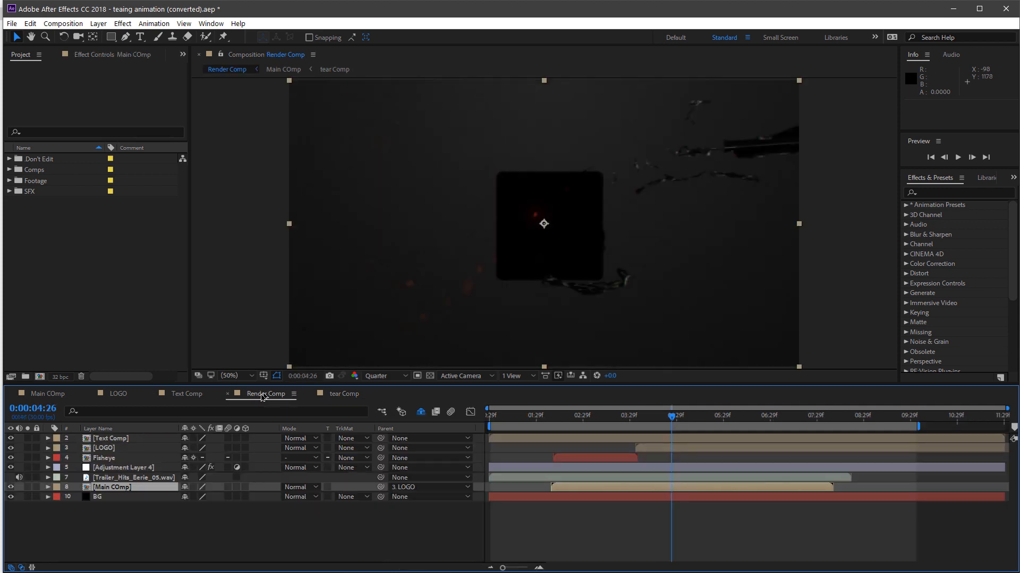
left_click(46, 394)
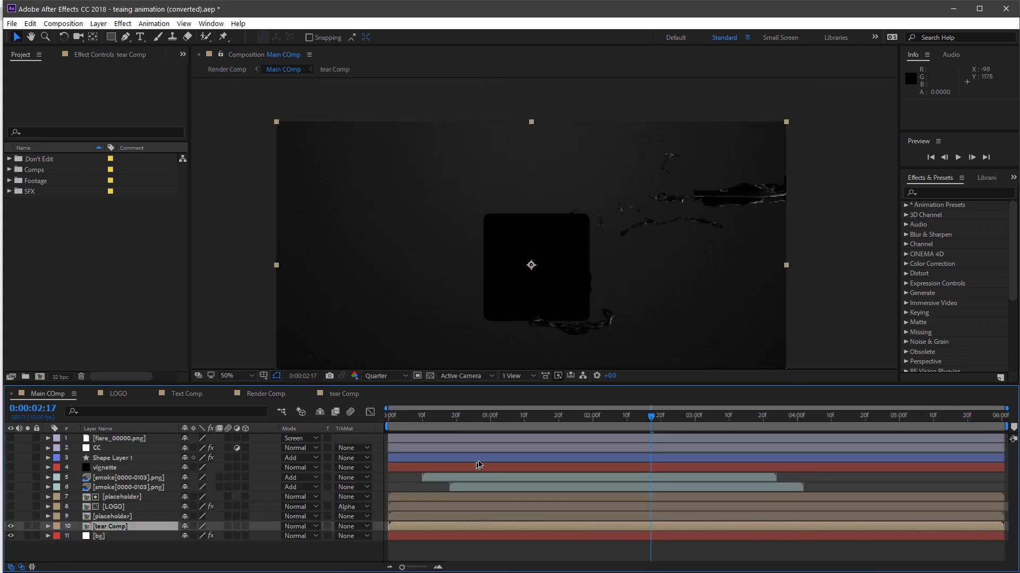
left_click(411, 416)
key("space")
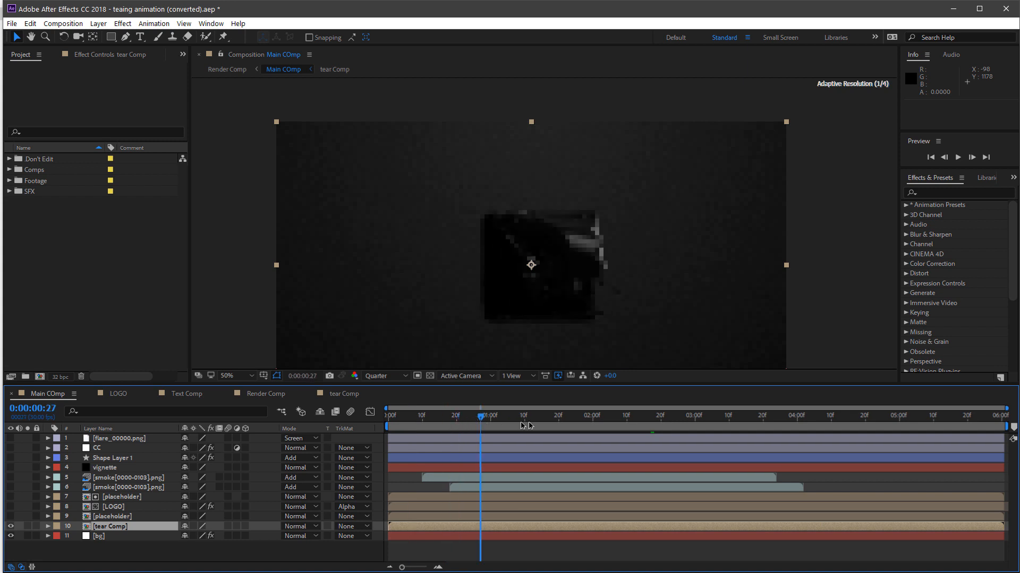
scroll(552, 257, "up", 2)
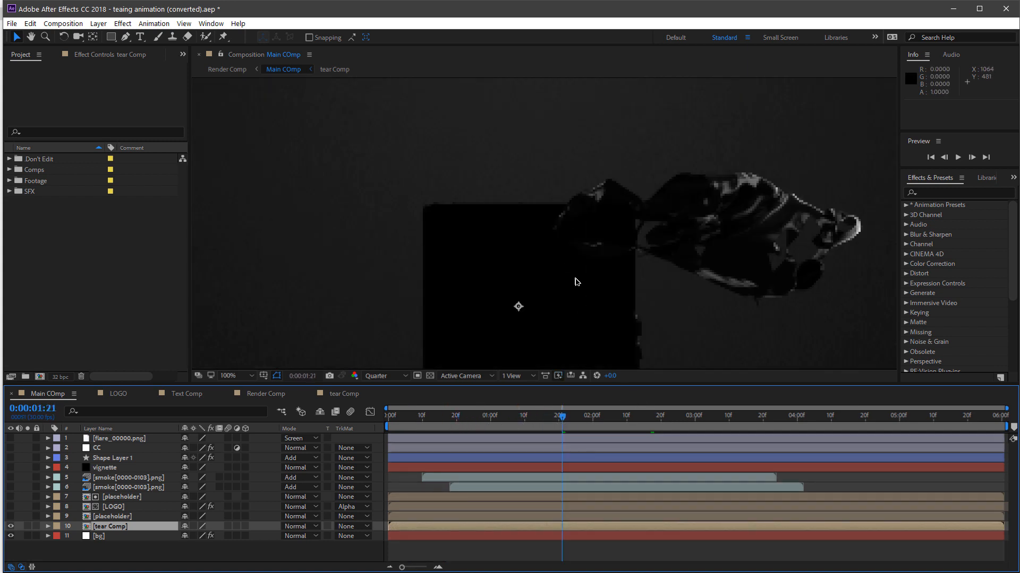
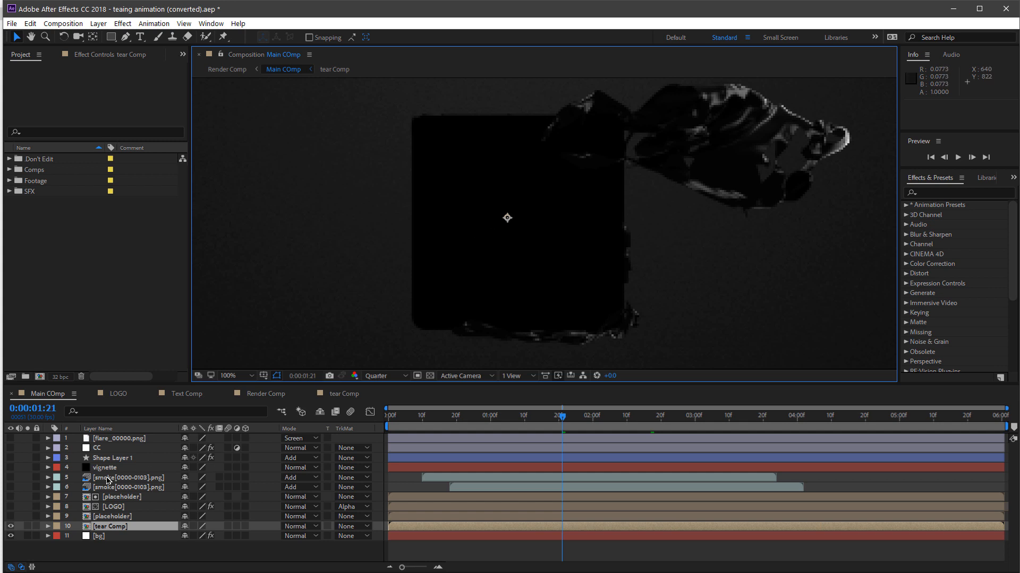
- Make the placeholder layer directly above tear Comp visible and open its composition
left_click(104, 516)
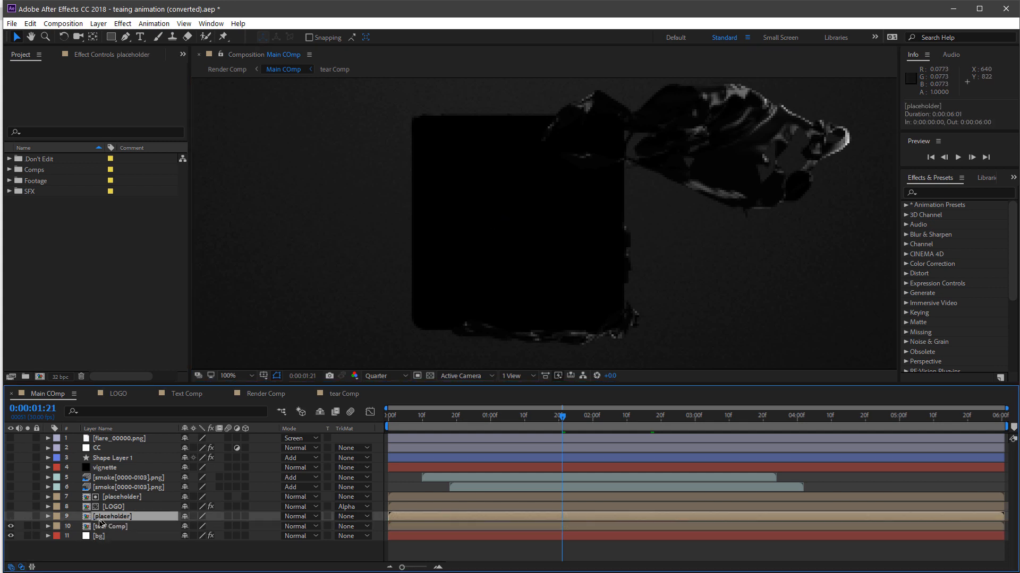
left_click(8, 523)
left_click(10, 518)
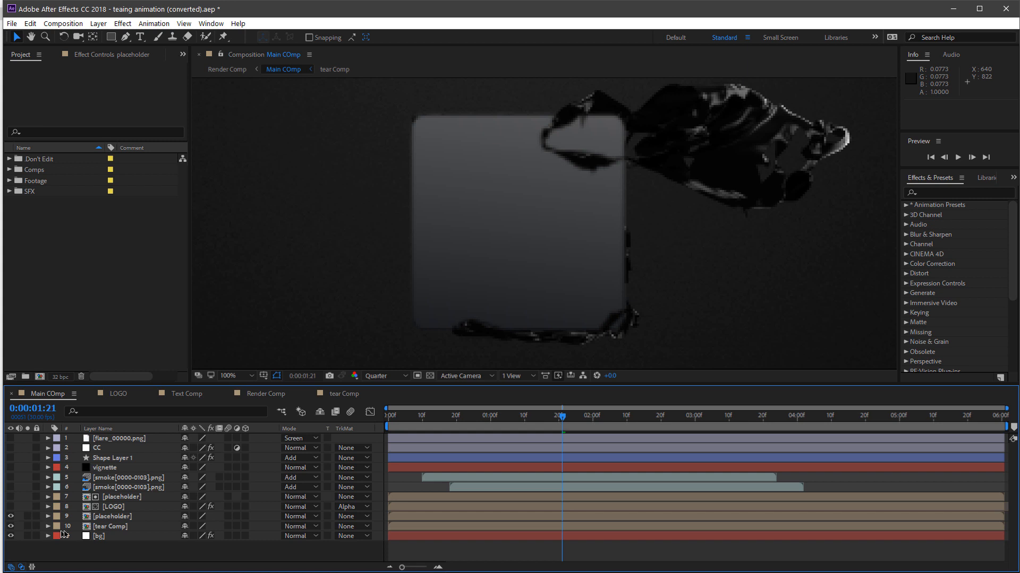
double_click(108, 518)
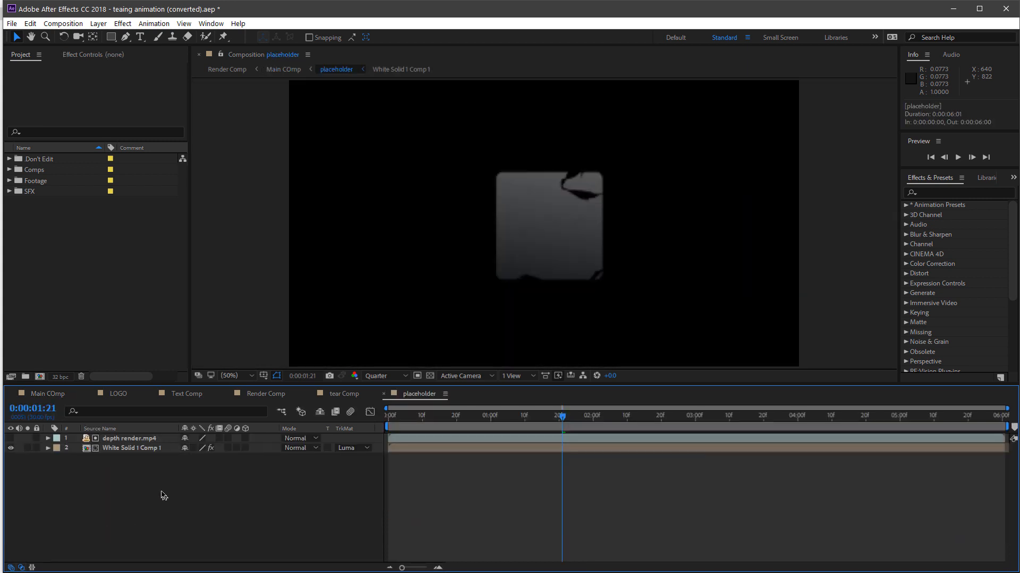
- Remove the track matte from White Solid 1 Comp 1, hide that layer and make depth render.mp4 visible
left_click(132, 448)
left_click(128, 481)
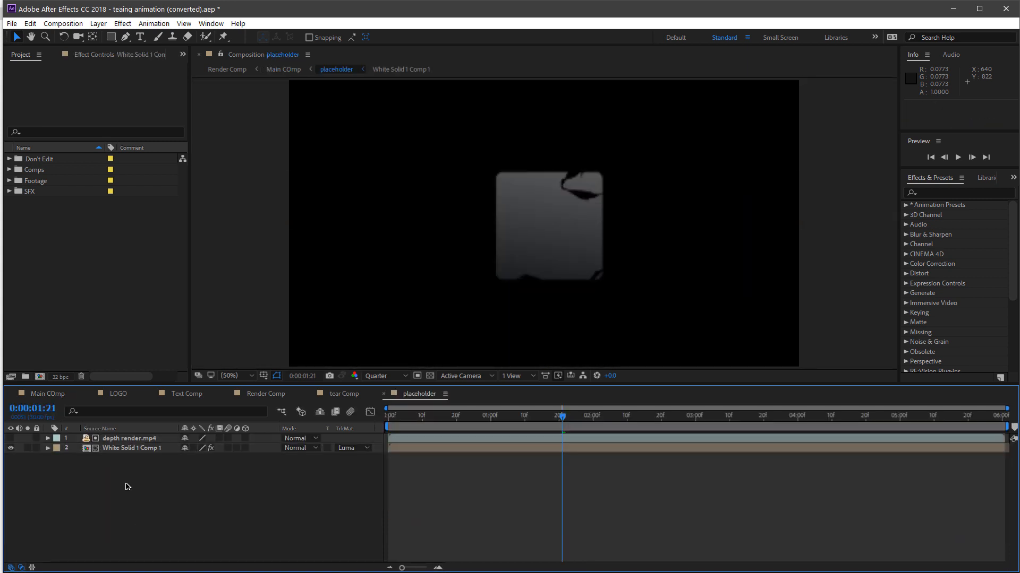
left_click(136, 439)
left_click(355, 448)
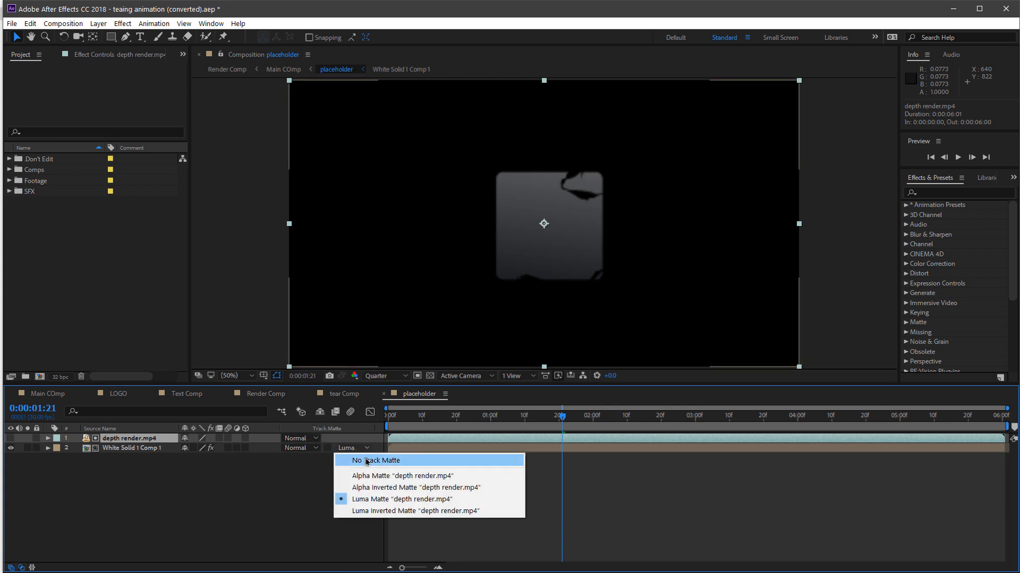
left_click(367, 460)
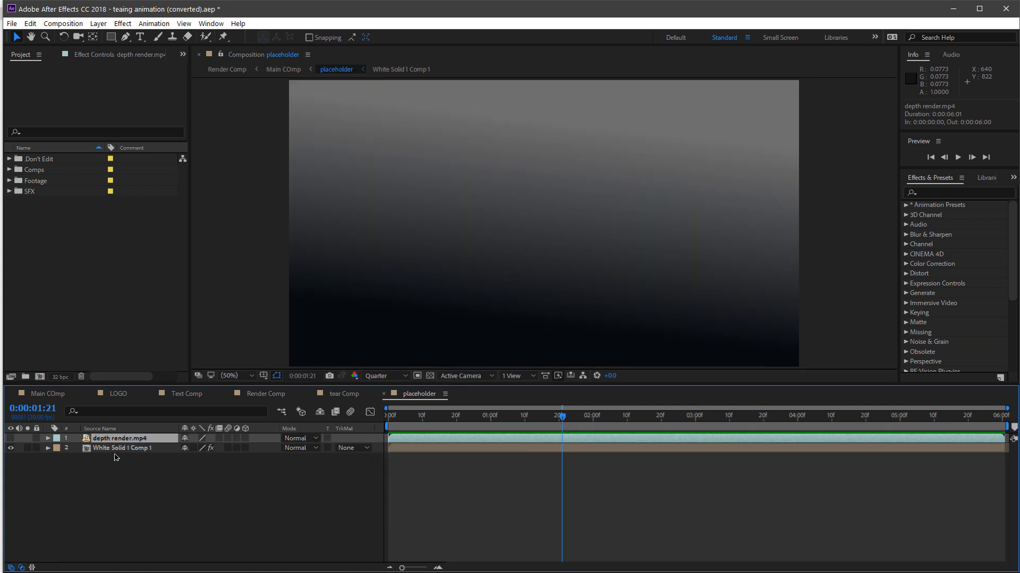
left_click(11, 448)
left_click(10, 439)
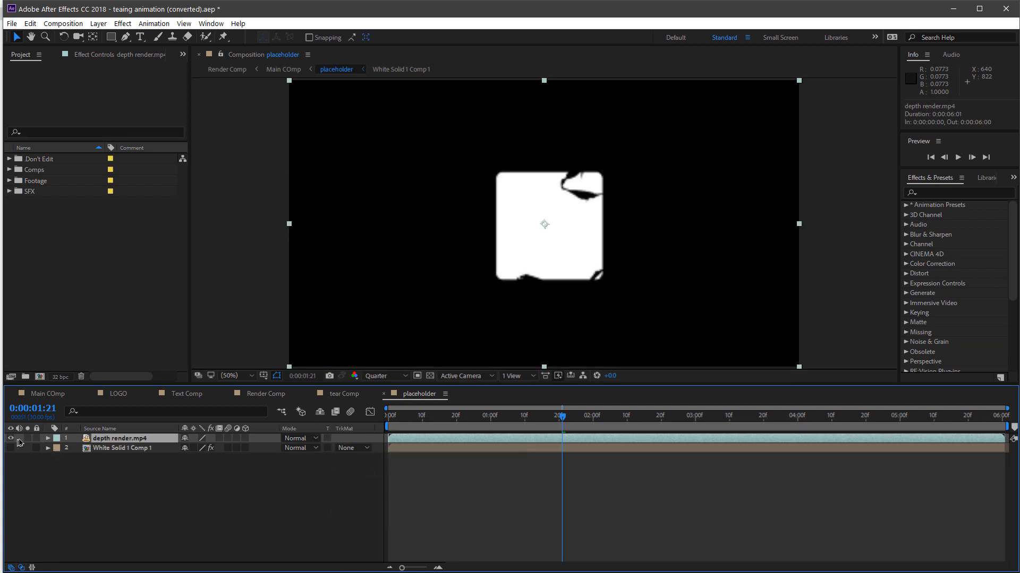
- Scrub the placeholder comp to 0:00:01:26 and examine the depth render's black-and-white tear shape up close
left_click_drag(421, 423, 580, 433)
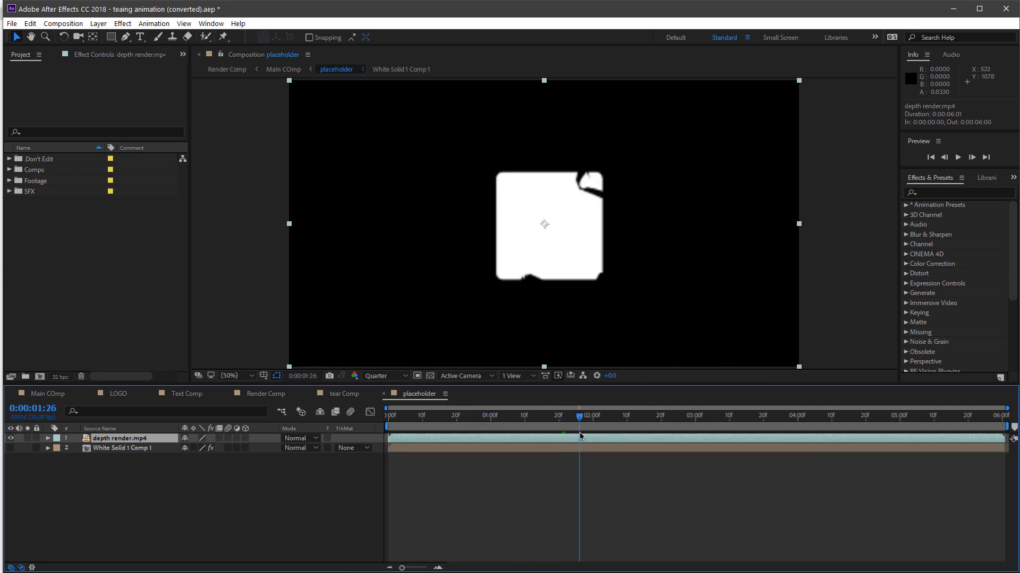
scroll(571, 219, "up", 1)
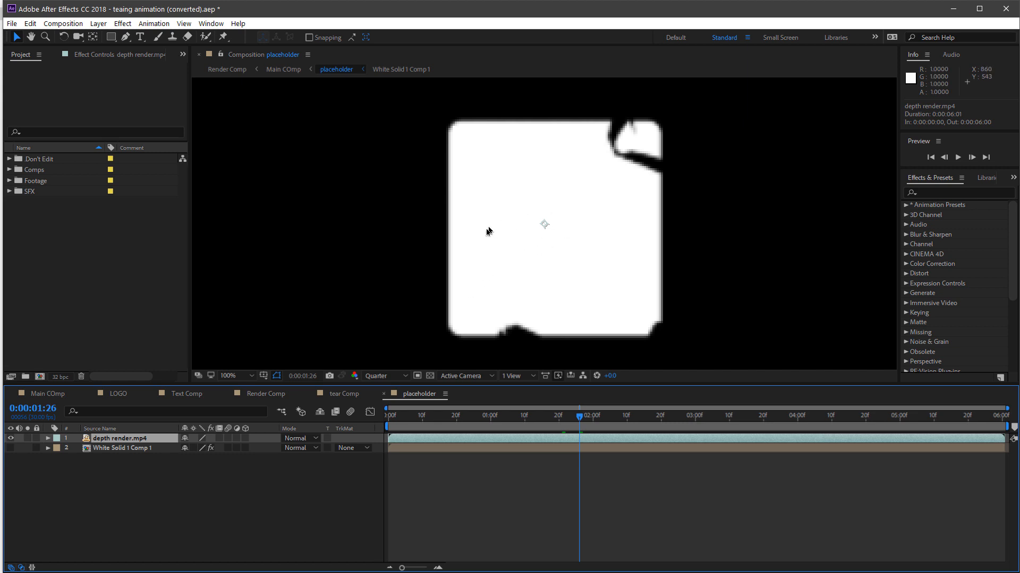
left_click(236, 376)
left_click(263, 196)
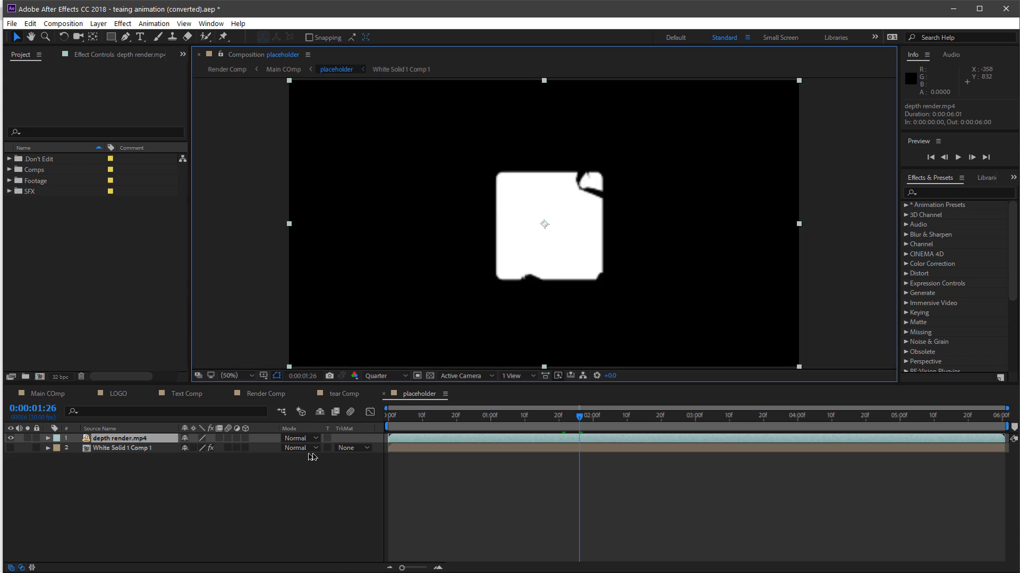
- Hide depth render.mp4, show White Solid 1 Comp 1 and set its track matte to Luma Matte "depth render.mp4"
left_click(10, 439)
left_click(10, 448)
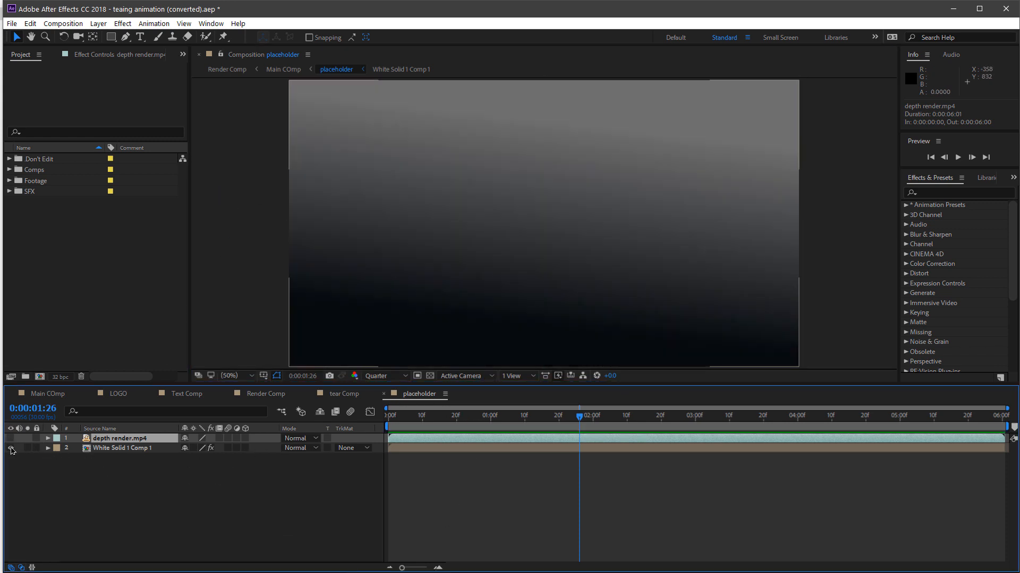
left_click(116, 450)
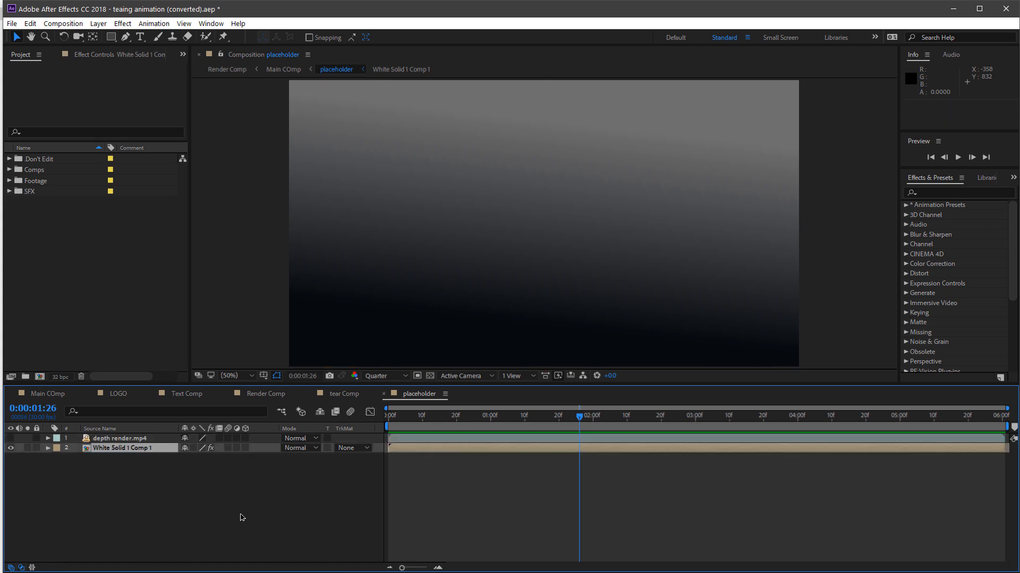
left_click(240, 516)
left_click(128, 451)
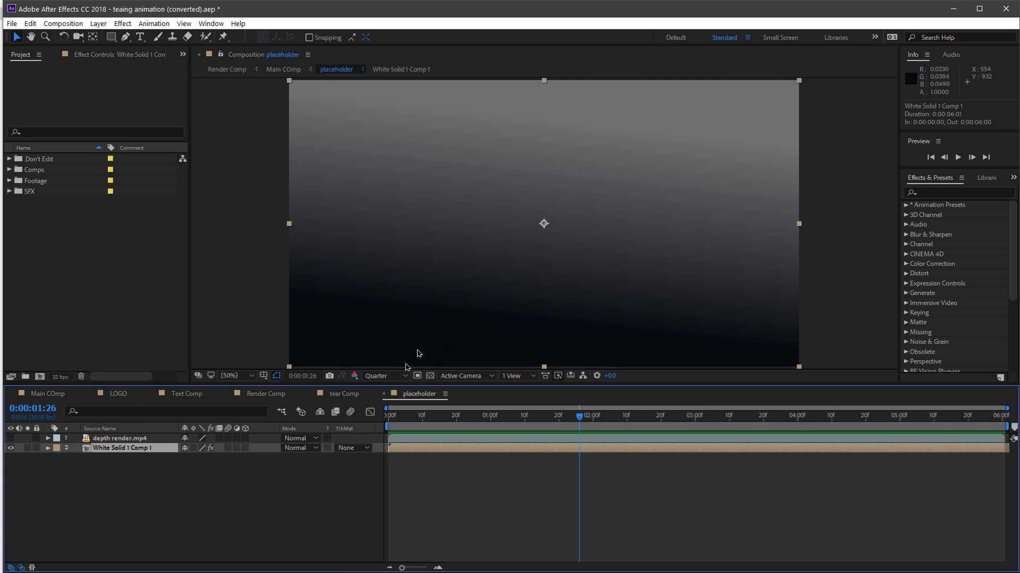
left_click(310, 460)
left_click(137, 451)
left_click(353, 449)
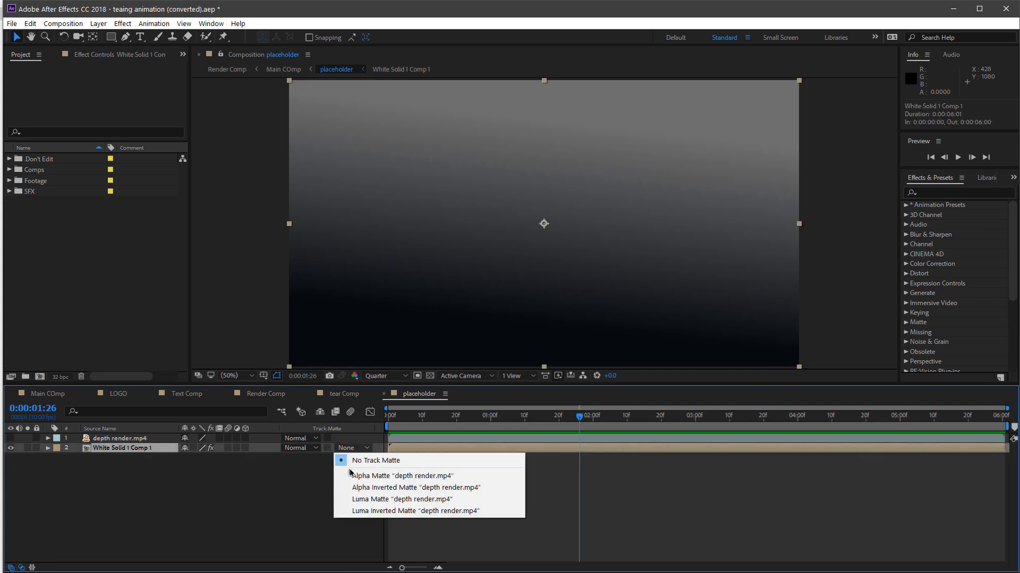
left_click(361, 499)
left_click(361, 501)
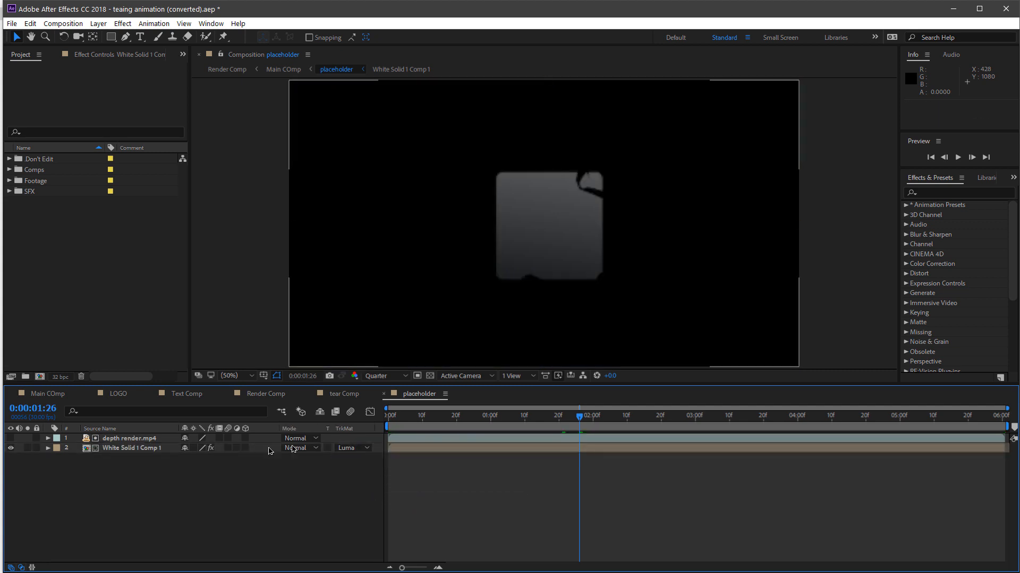
- Scrub through the matted placeholder comp, then return to Main COmp and view the tear at 0:00:01:17 at 50% magnification
left_click(147, 448)
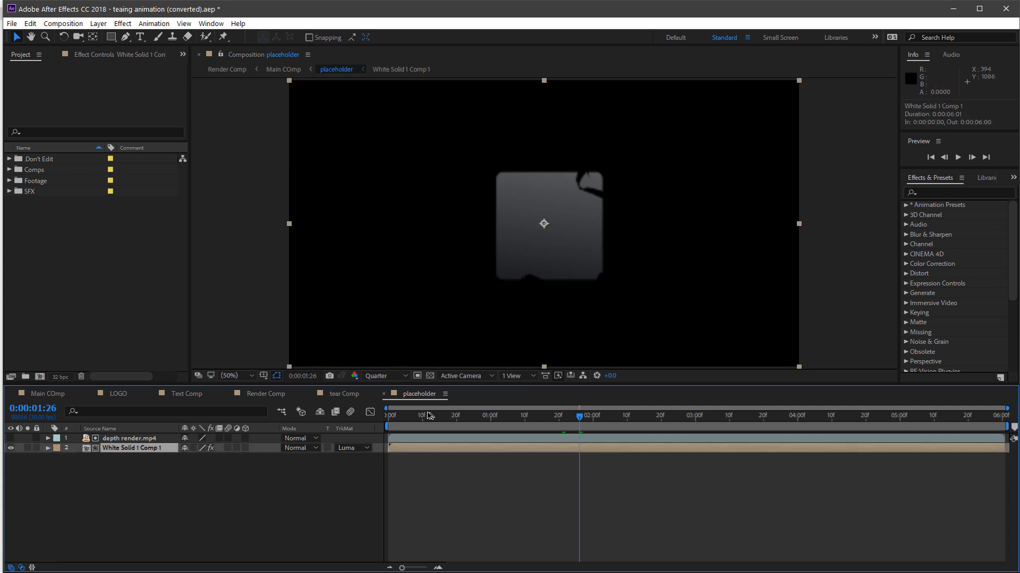
left_click_drag(401, 415, 500, 435)
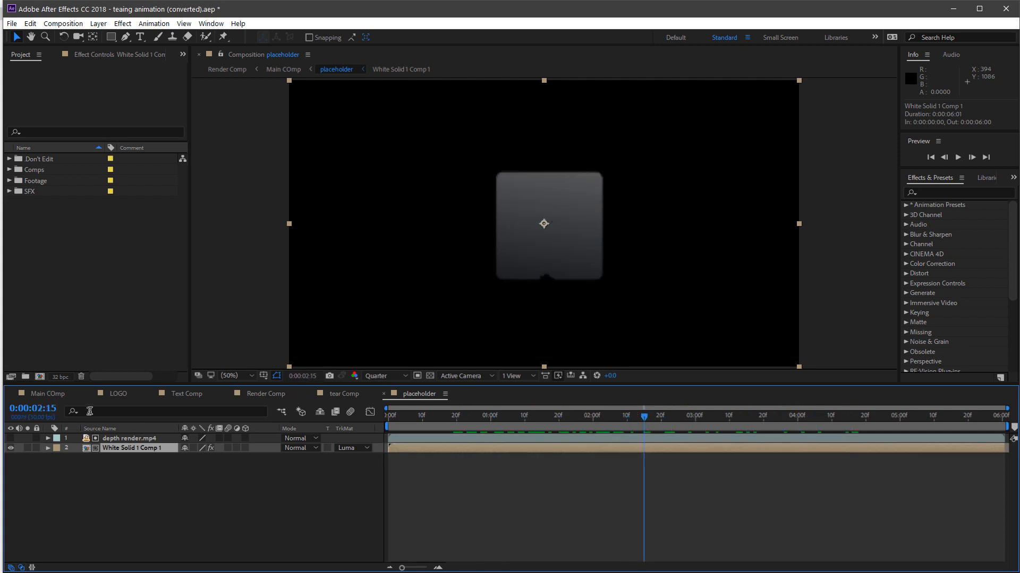
left_click(46, 395)
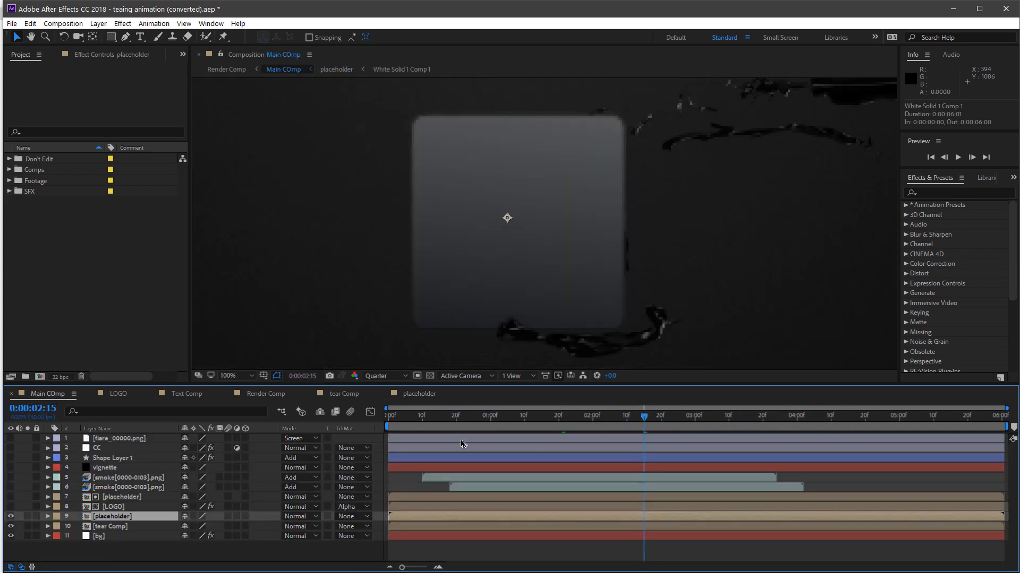
key("comma")
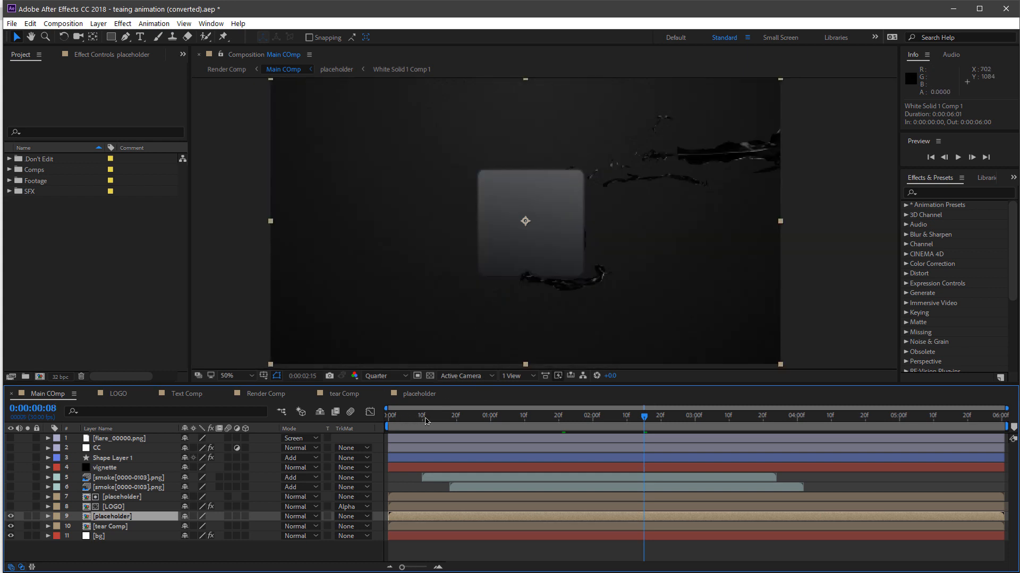
left_click_drag(426, 421, 550, 432)
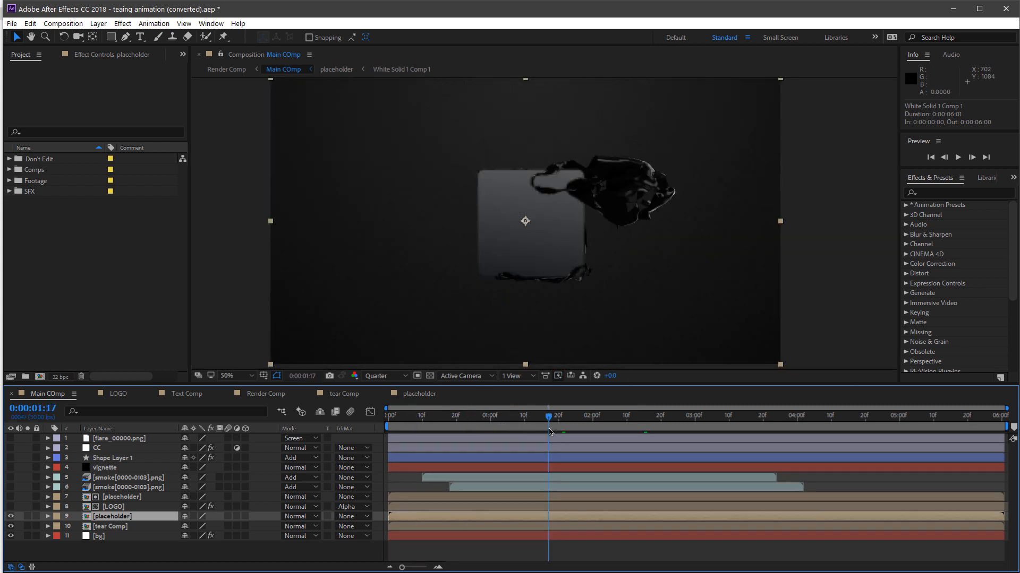
- Make the LOGO layer visible in Main COmp and import the Discord logo PNG into the project
left_click(120, 508)
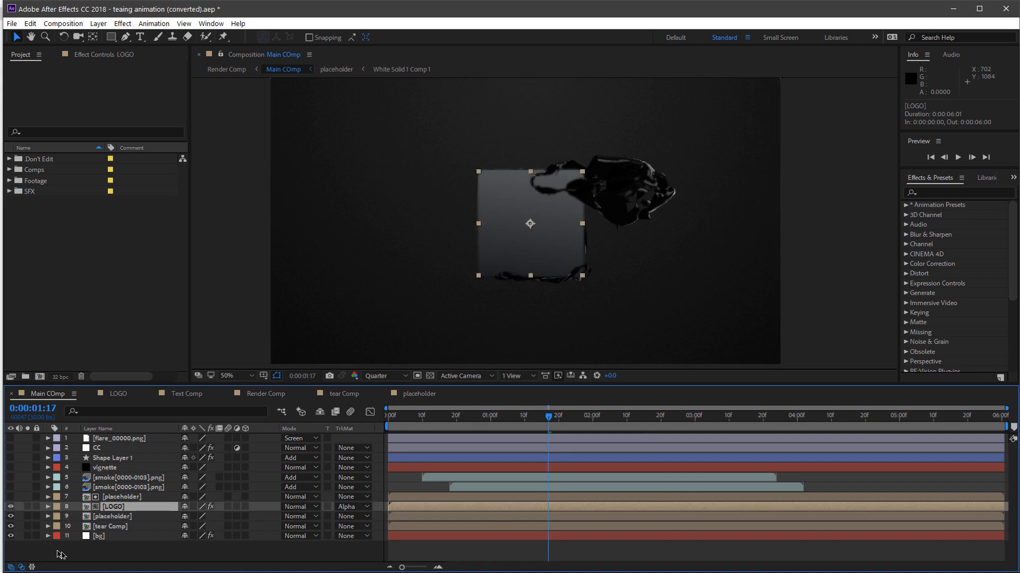
left_click(123, 560)
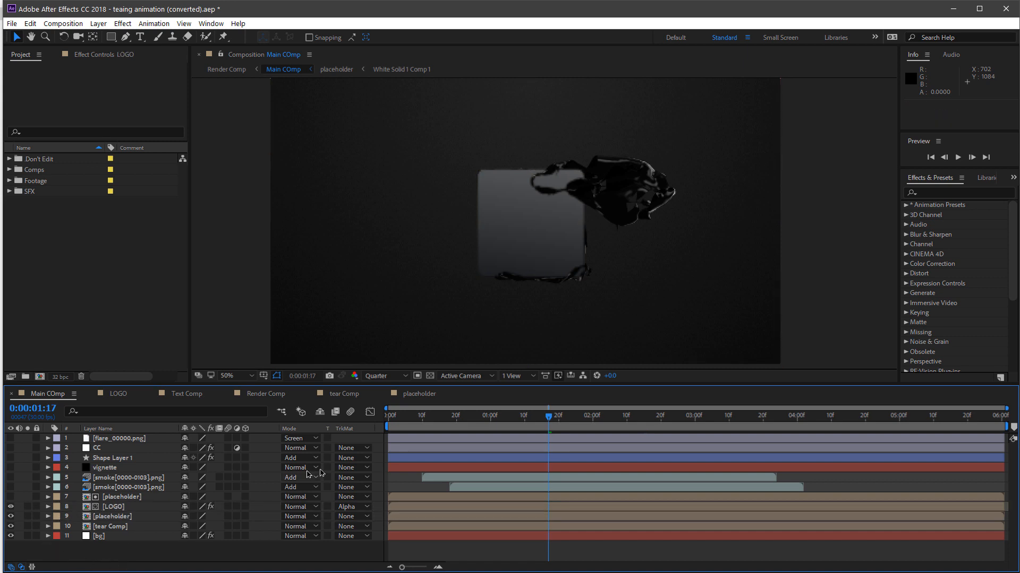
double_click(60, 260)
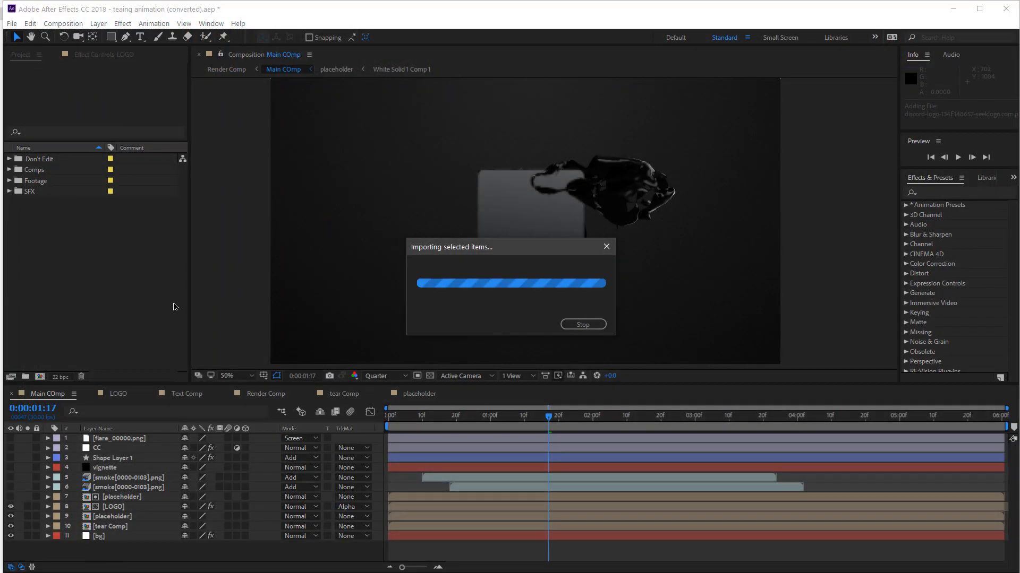
left_click_drag(35, 181, 58, 233)
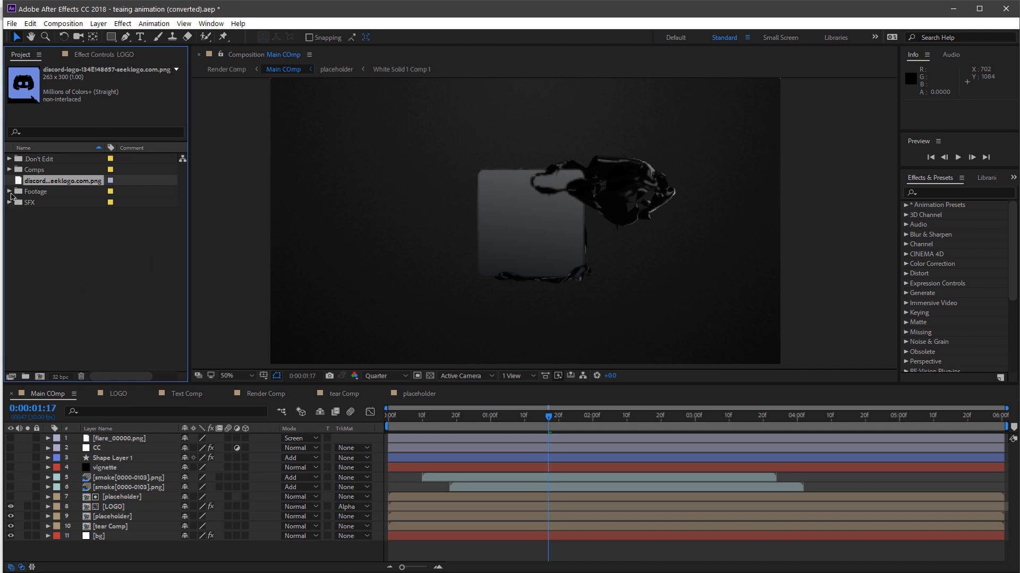
- Open the LOGO comp from the Comps folder, add the Discord logo PNG to it and scale it to 165%
left_click(9, 170)
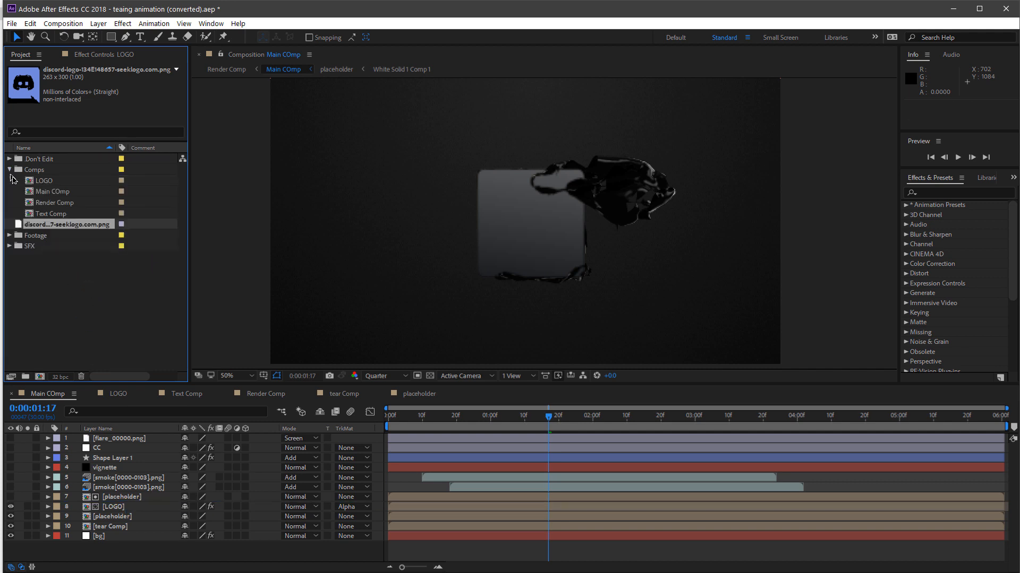
double_click(39, 181)
left_click_drag(40, 225, 131, 462)
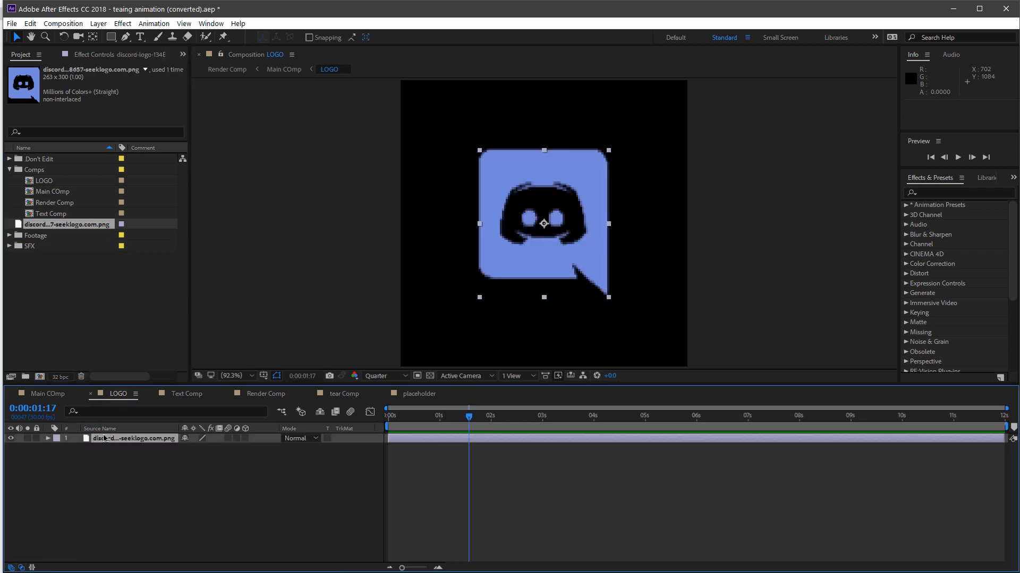
key("s")
left_click_drag(218, 448, 255, 451)
left_click(136, 498)
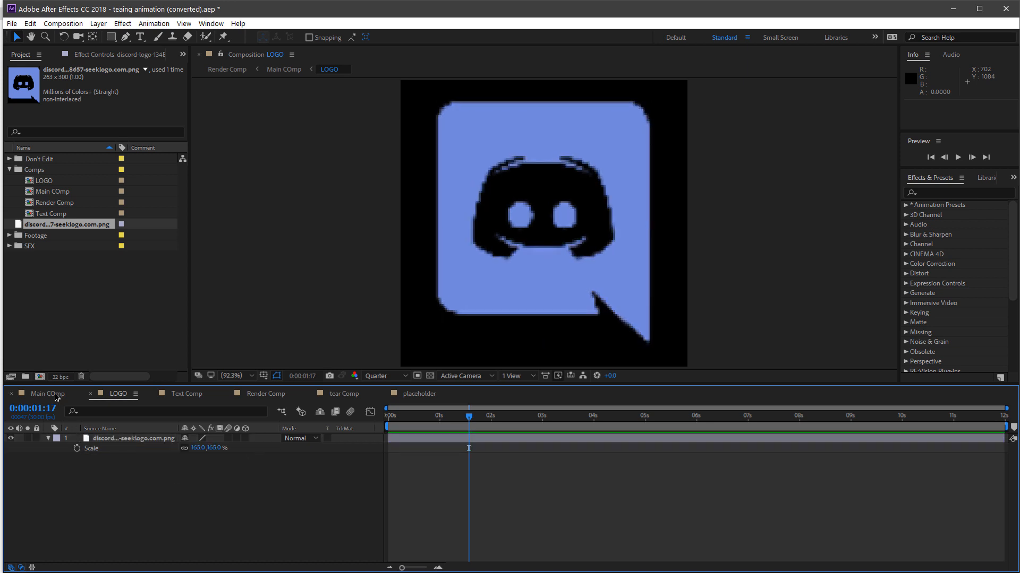
- Return to Main COmp and examine the LOGO layer on the cube face at 100% magnification
left_click(43, 393)
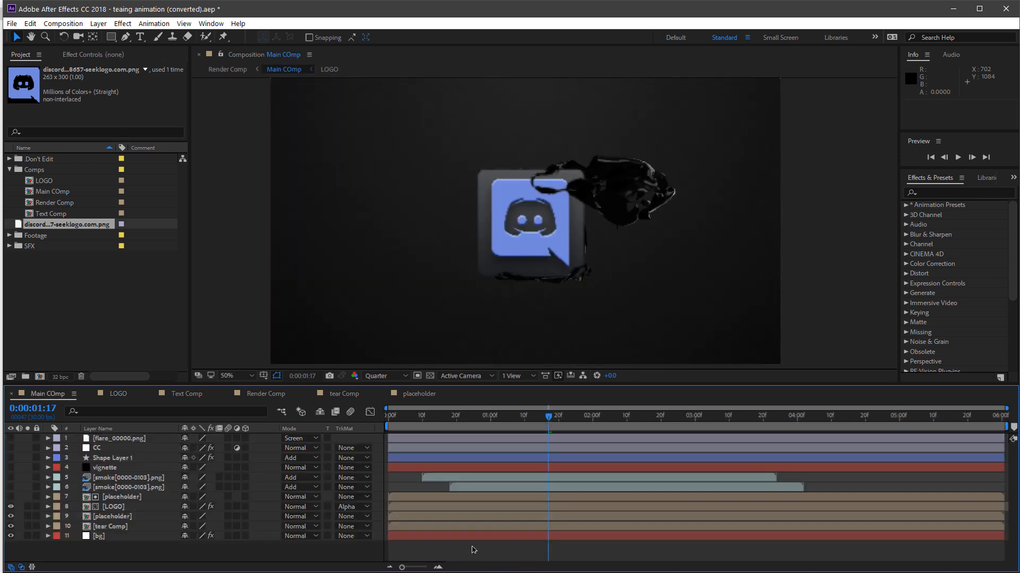
scroll(547, 213, "up", 2)
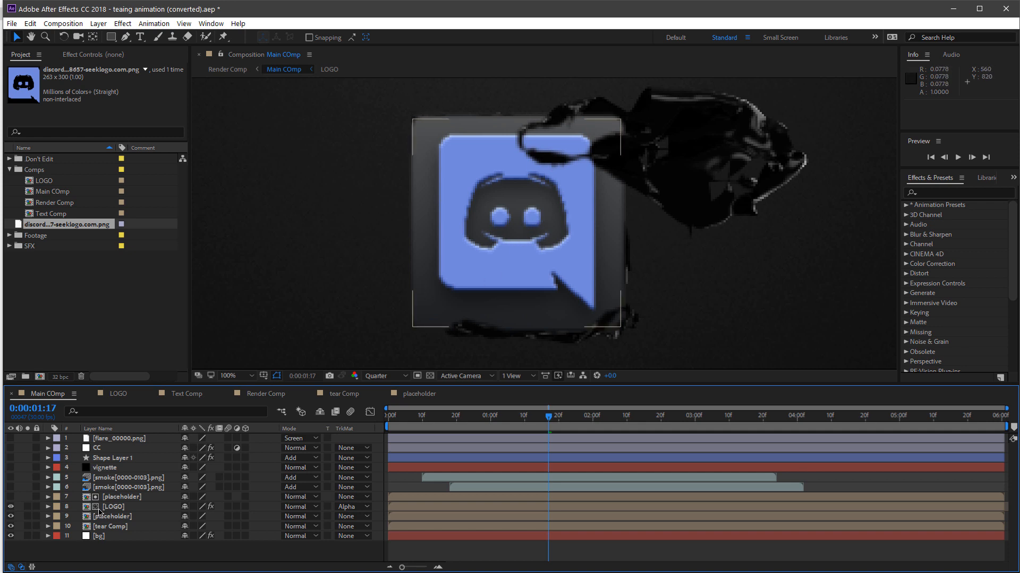
left_click(120, 507)
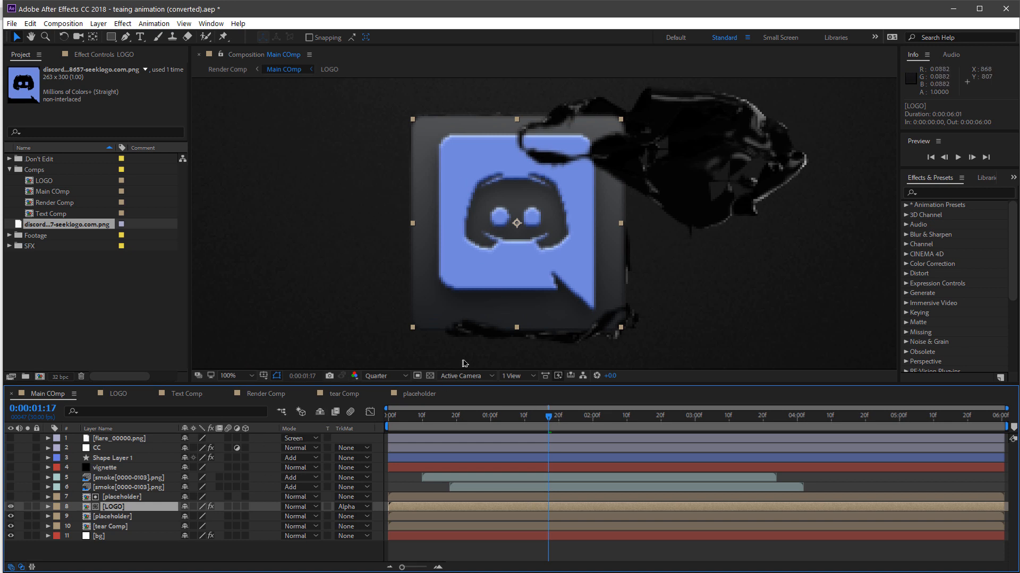
scroll(507, 287, "down", 2)
scroll(547, 259, "up", 2)
left_click_drag(556, 252, 513, 200)
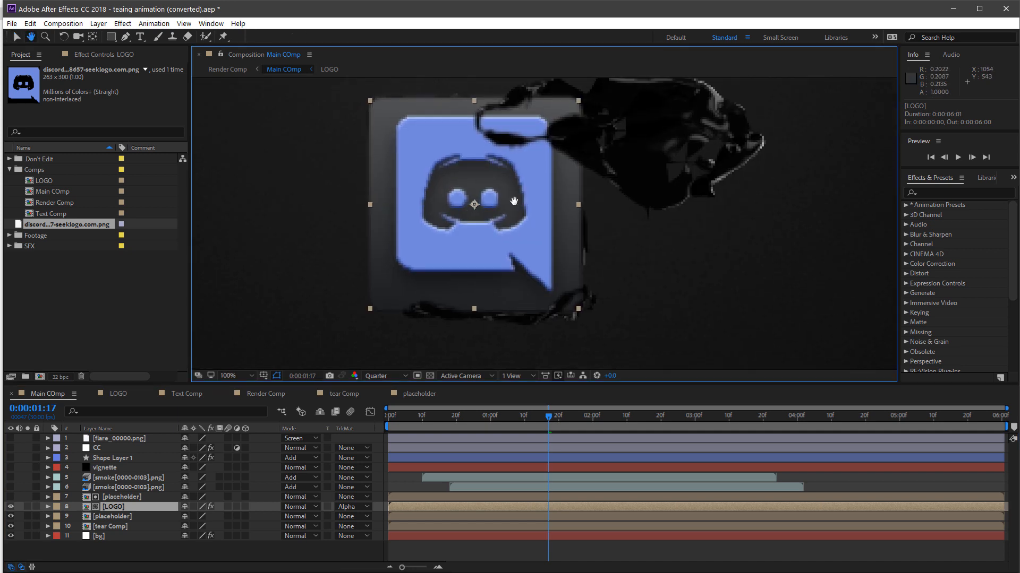
key("v")
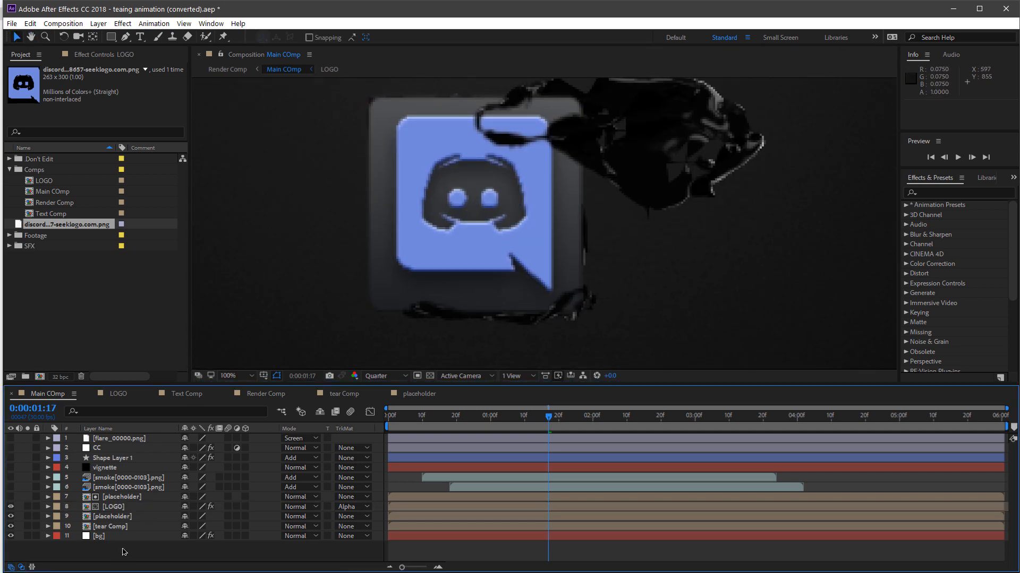
- Add the Discord logo PNG to Main COmp above the LOGO layer, hide LOGO and place the image on the cube at about 980, 555
right_click(123, 551)
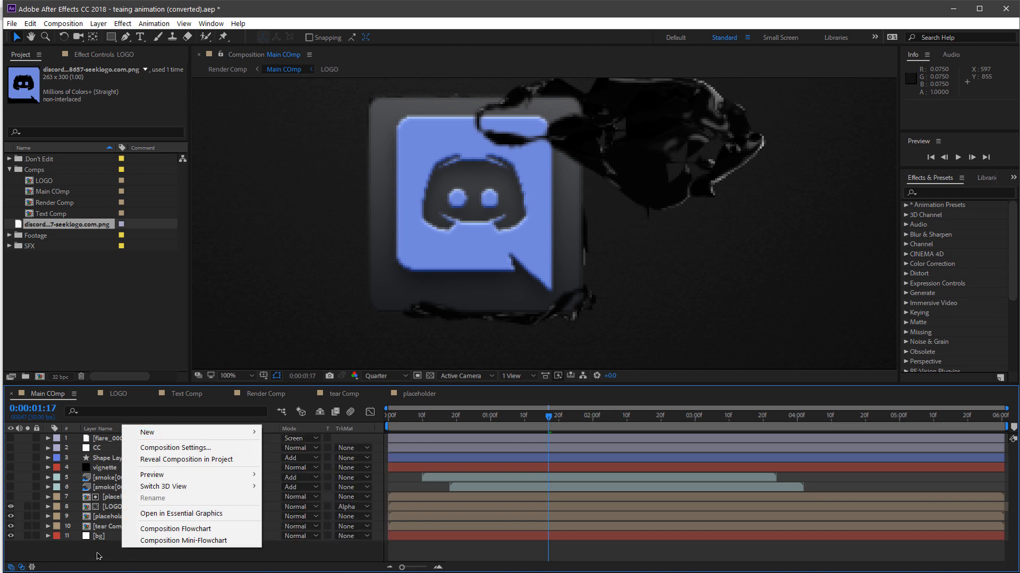
left_click(62, 286)
left_click_drag(49, 227, 137, 501)
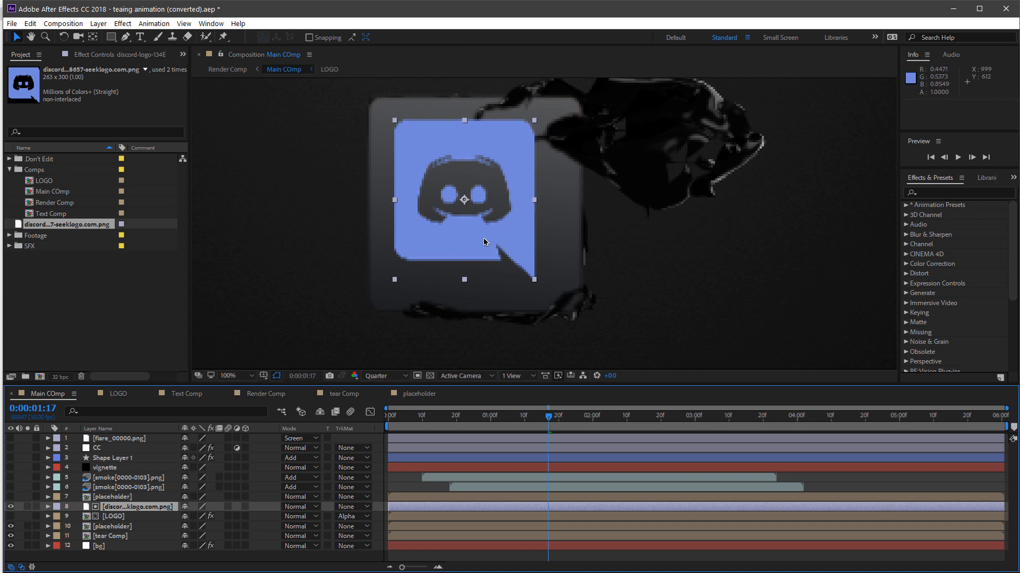
mouse_move(484, 242)
left_mouse_down()
mouse_move(499, 237)
mouse_move(494, 249)
left_mouse_up()
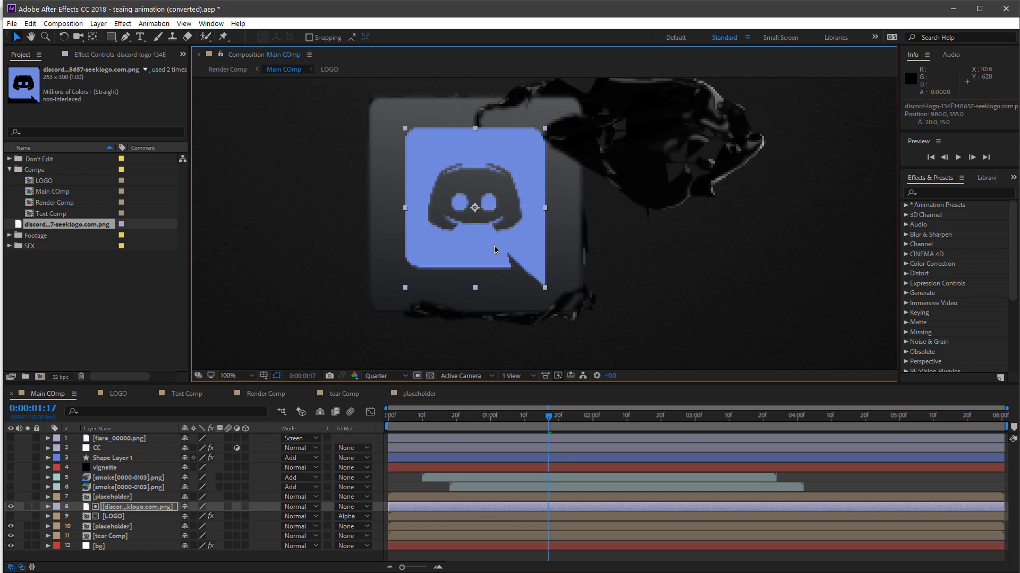
- Pre-compose the Discord logo PNG layer, leaving all attributes in Main COmp and opening the new composition
left_click(118, 509)
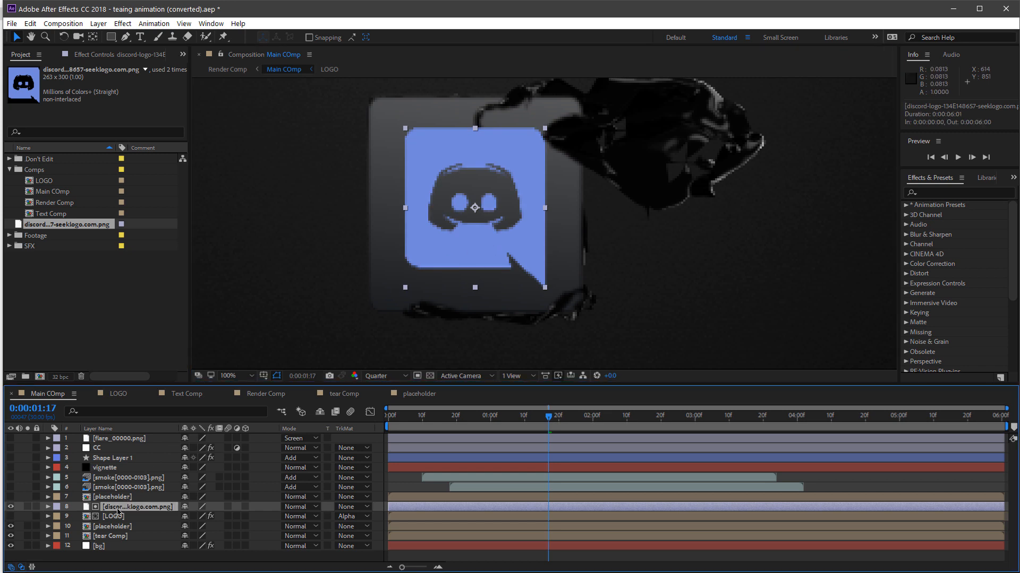
key("ctrl+shift+c")
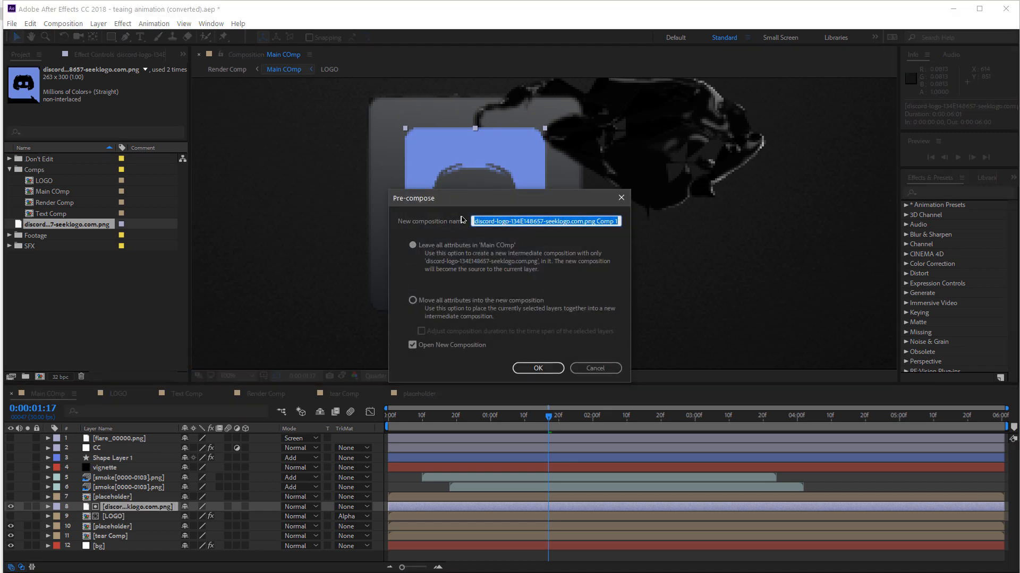
left_click(537, 368)
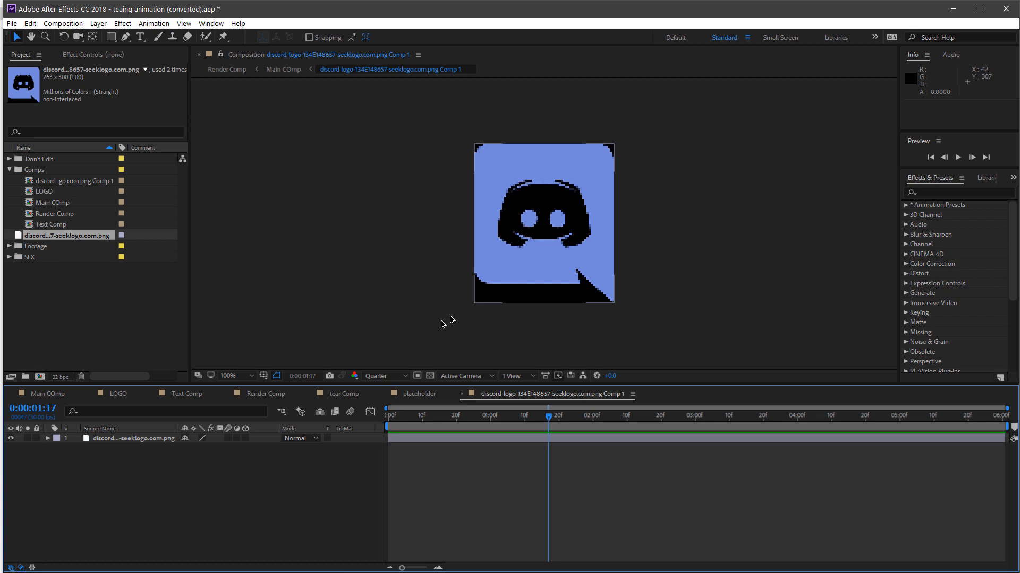
- Return to Main COmp and scale the pre-composed Discord logo layer to 144%
left_click(49, 393)
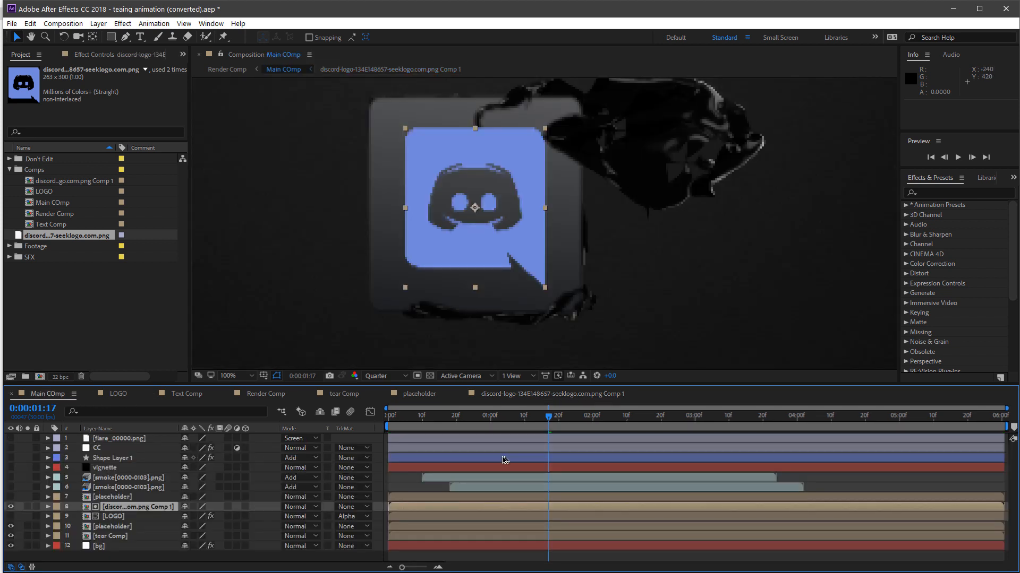
left_click(120, 508)
key("s")
left_click_drag(215, 517, 241, 517)
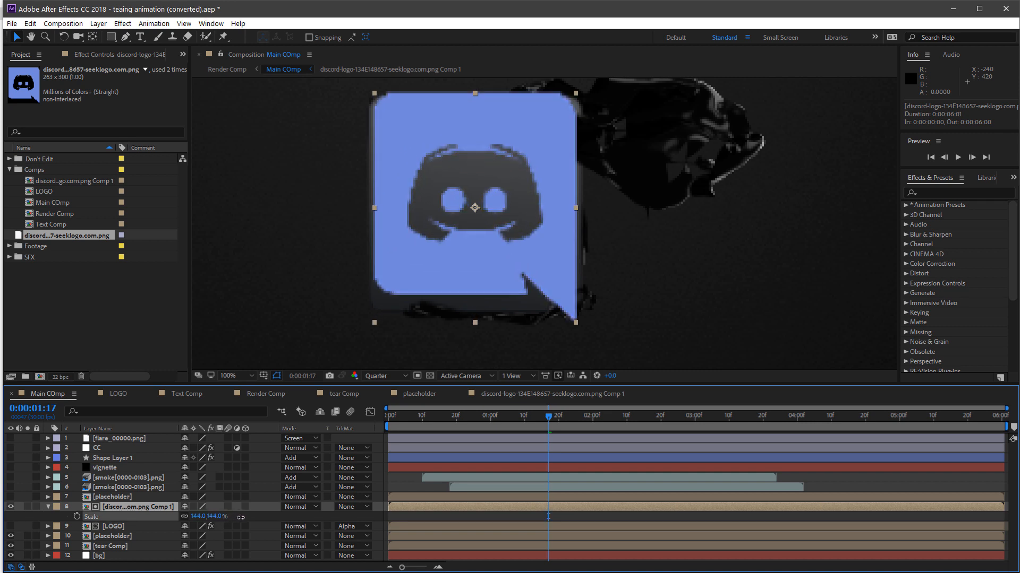
left_click(52, 509)
- Open the Discord logo pre-comp, scale the PNG inside it to 68% and compare the result in Main COmp
double_click(110, 507)
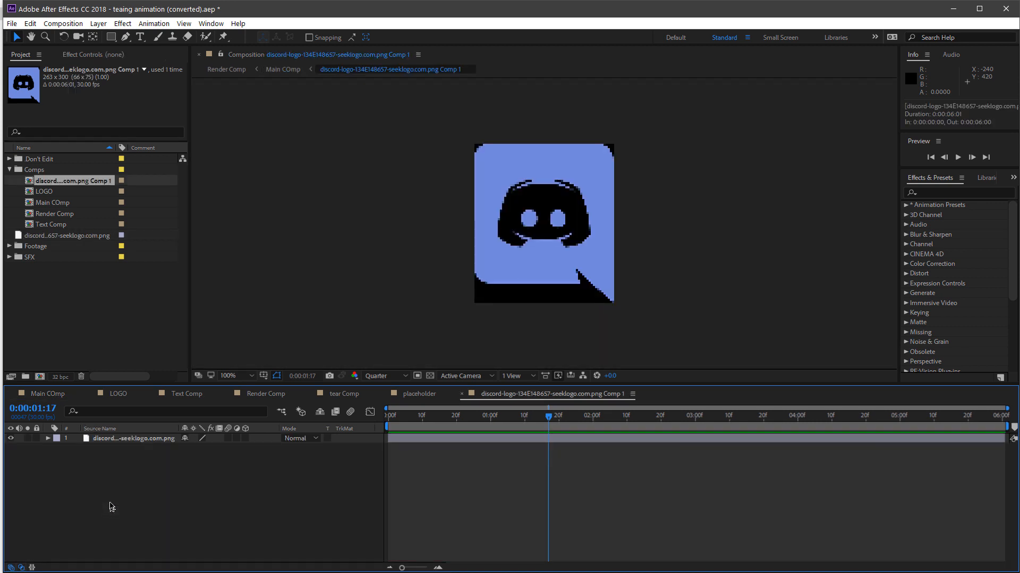
left_click(125, 438)
key("s")
left_click_drag(218, 449, 209, 450)
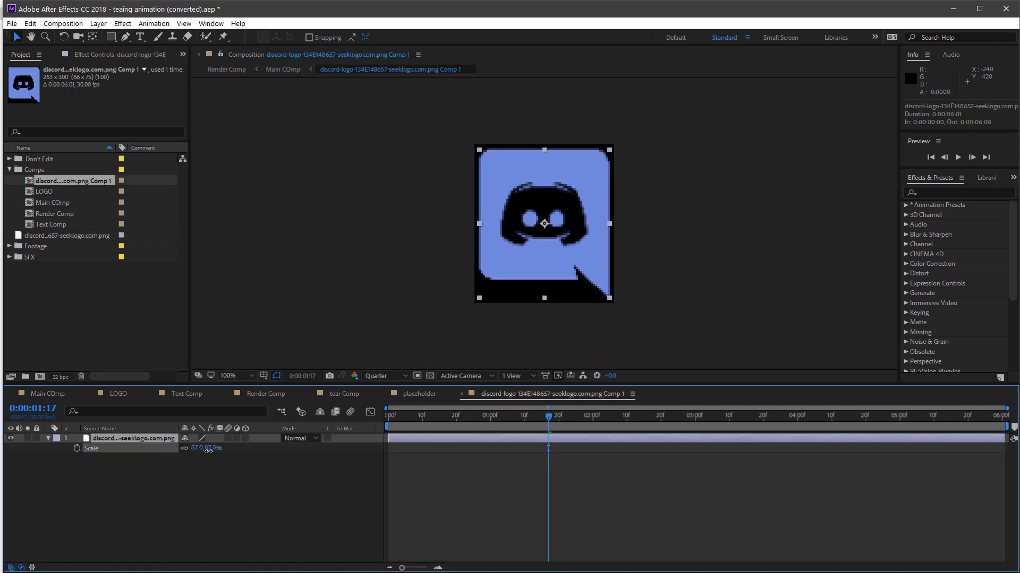
left_click(52, 395)
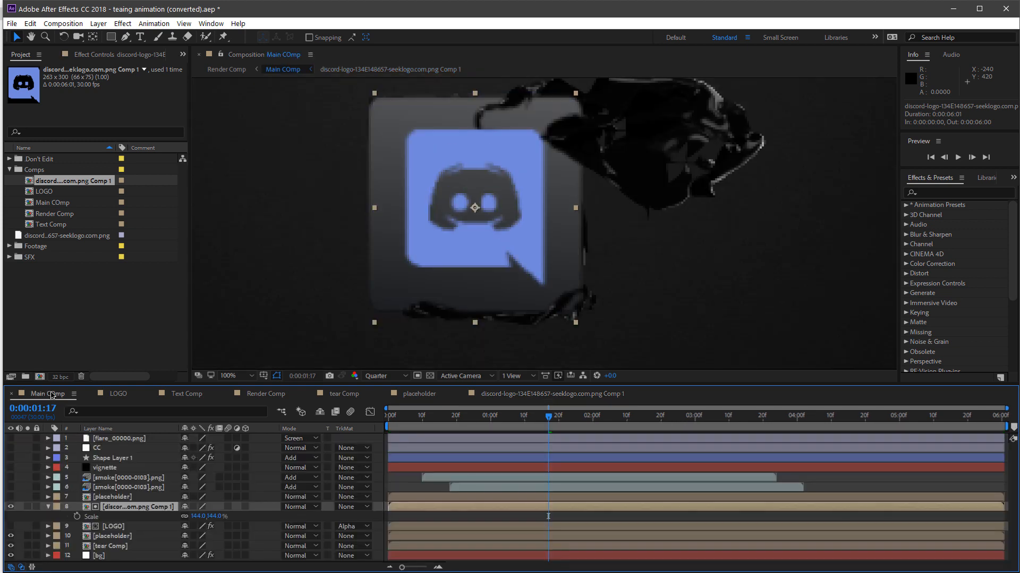
left_click(564, 398)
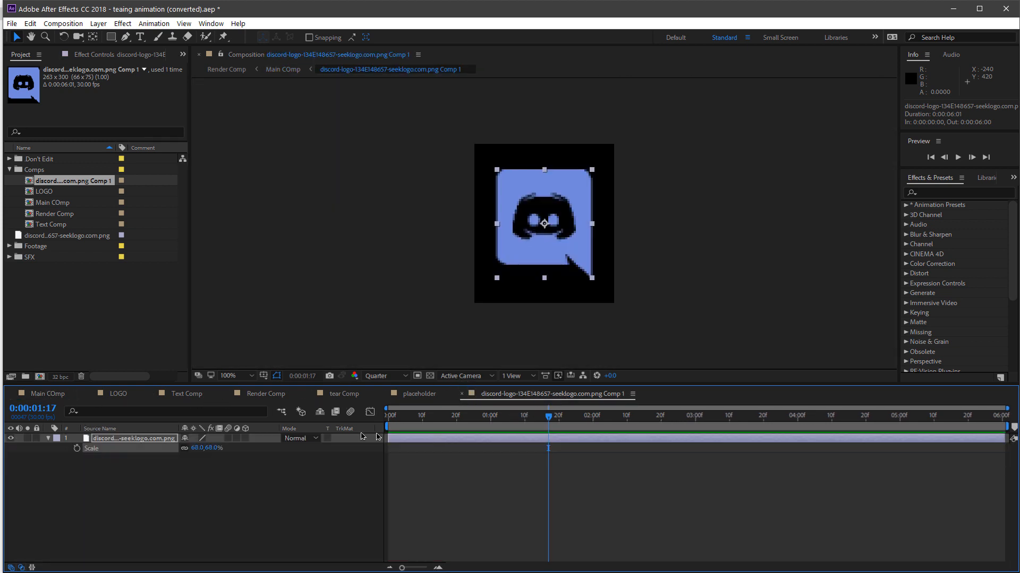
- Close the Discord logo, placeholder and tear Comp compositions, delete the Discord logo pre-comp layer from Main COmp and show LOGO again
key("ctrl+w")
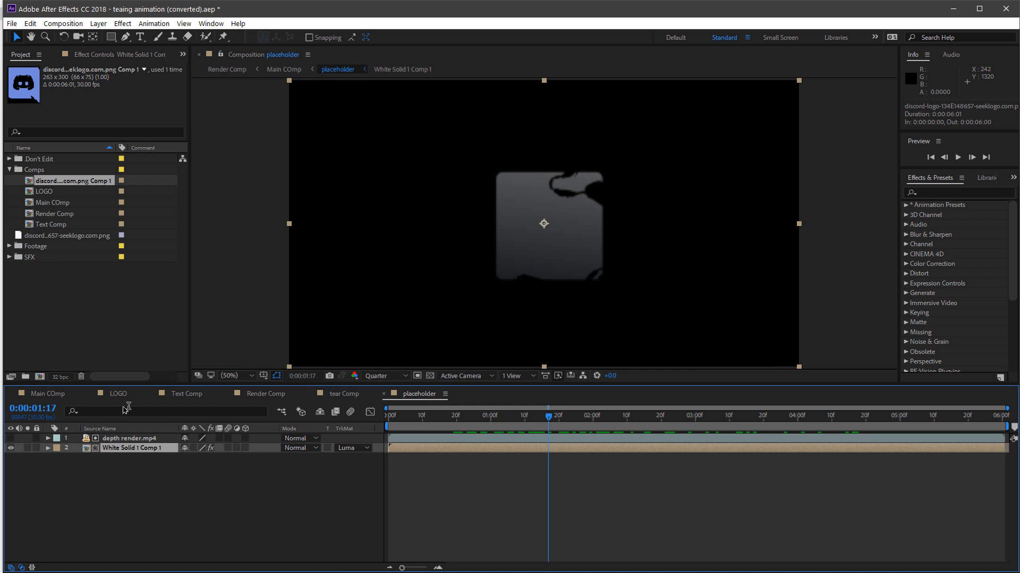
key("ctrl+w")
key("ctrl+w")
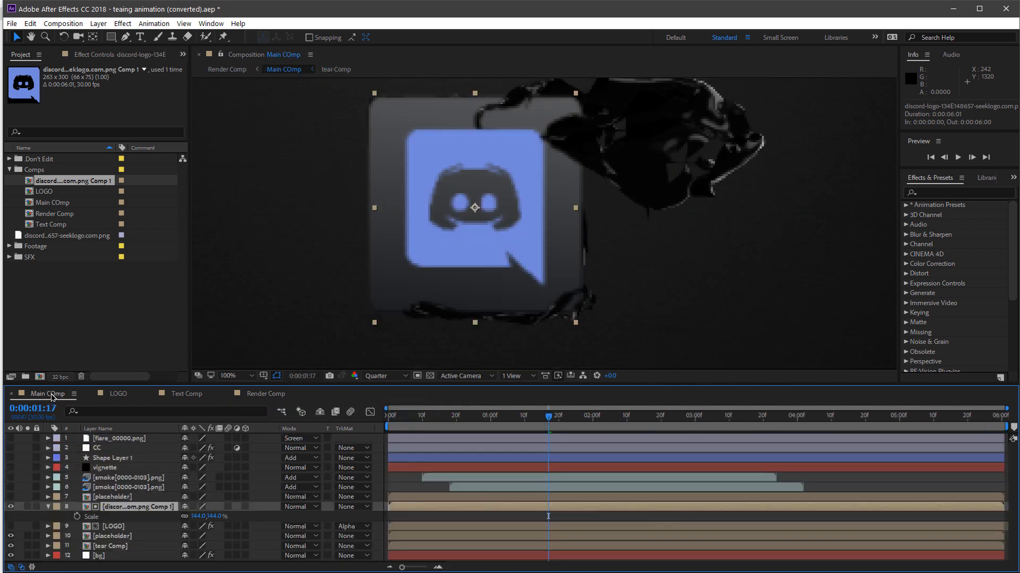
left_click(53, 394)
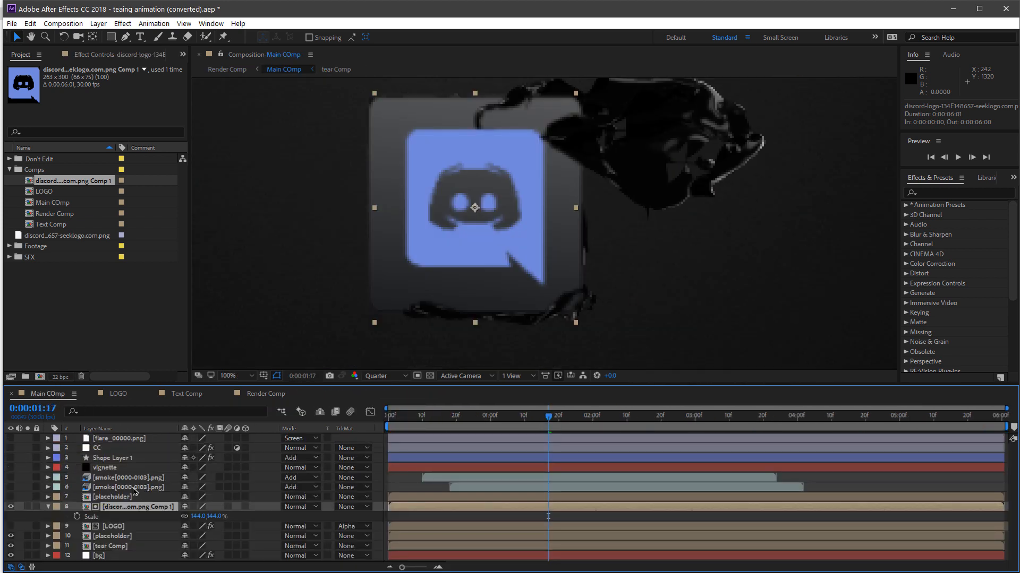
left_click(49, 507)
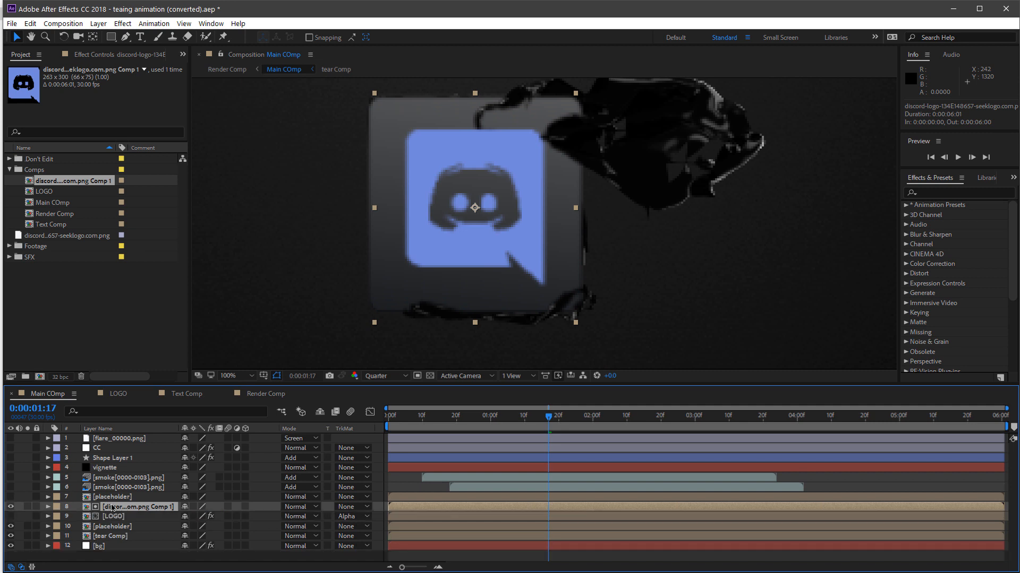
key("Delete")
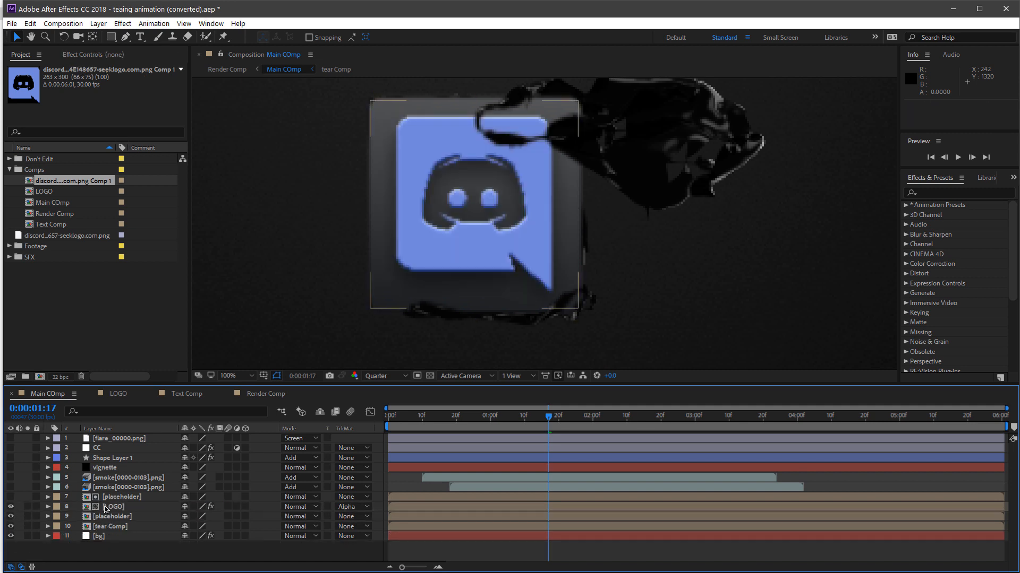
- Select the LOGO layer in Main COmp and show its effect settings with Bevel Alpha selected
left_click(106, 509)
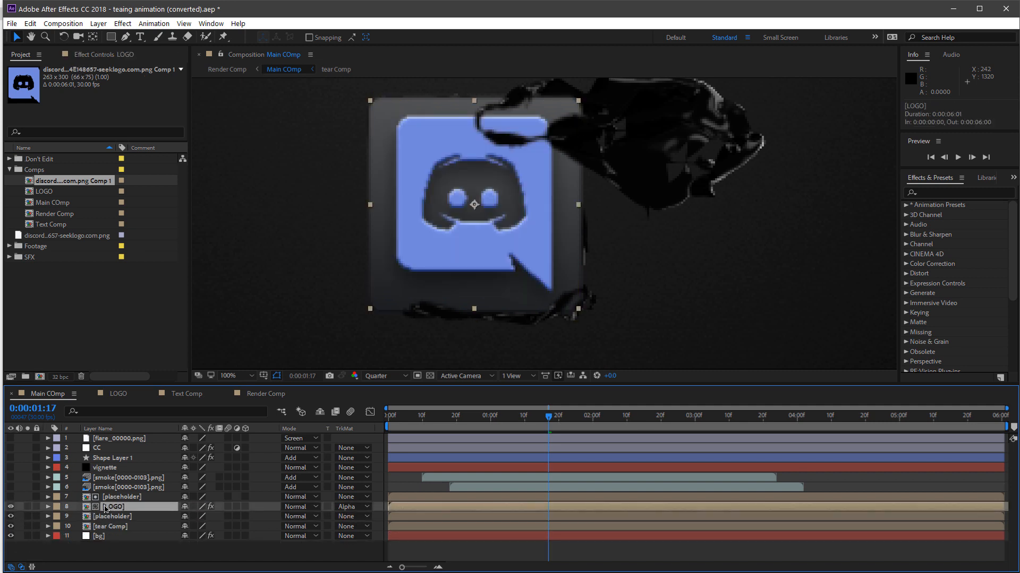
left_click(109, 58)
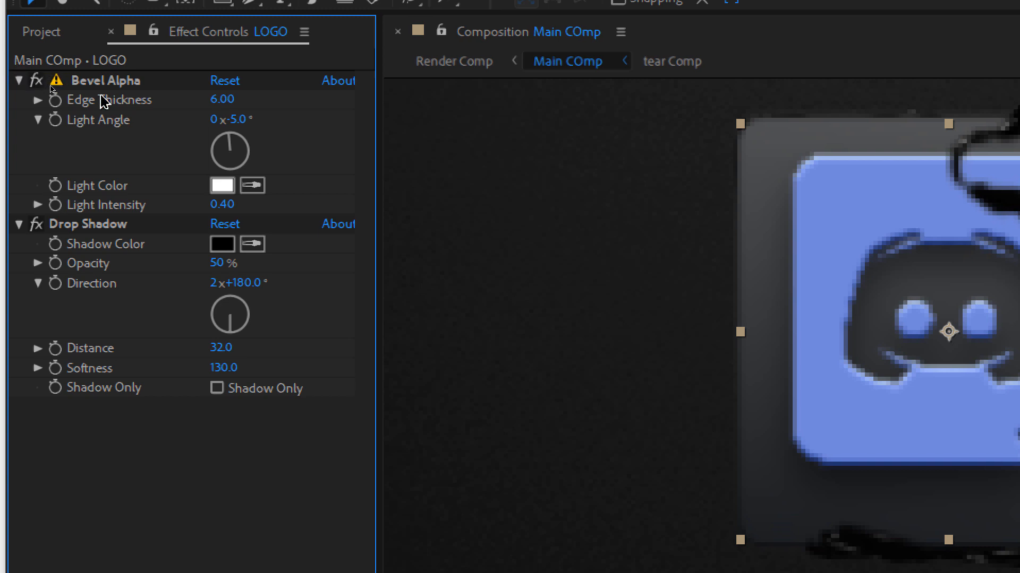
left_click(102, 82)
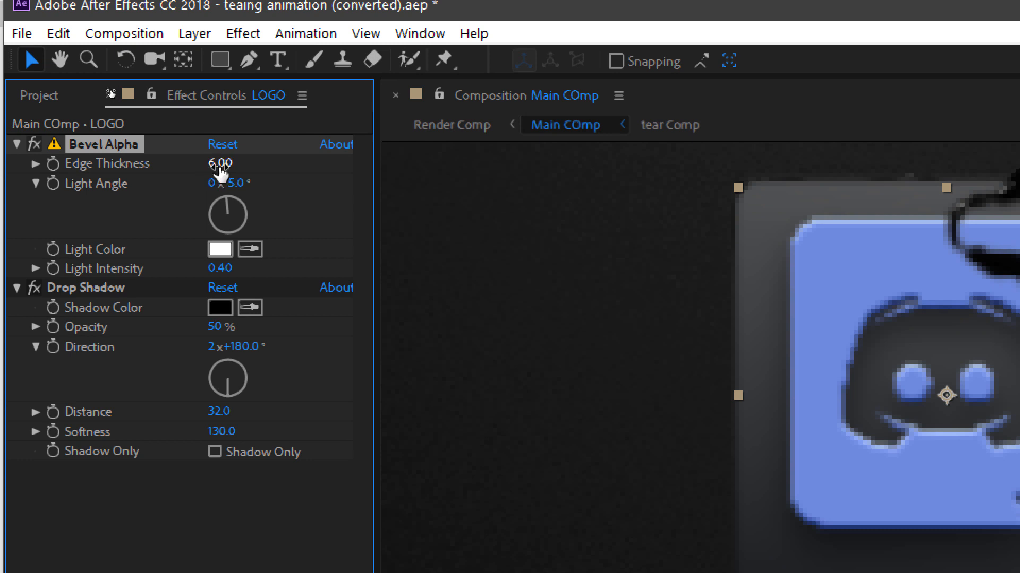
- Try Bevel Alpha Edge Thickness values of 100, 30 and 60 on LOGO and set it back to 6
left_click(219, 164)
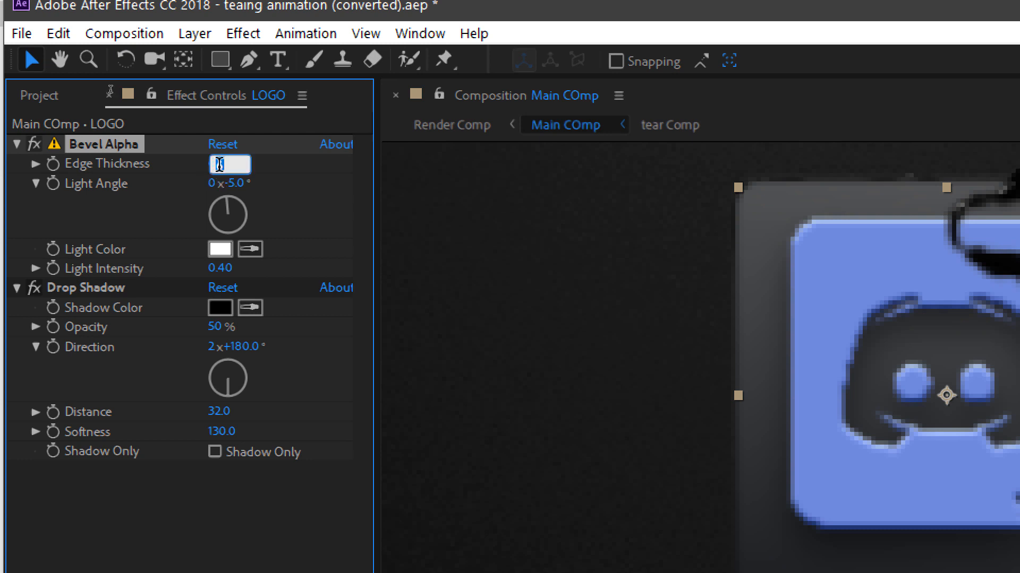
type("100")
key("Return")
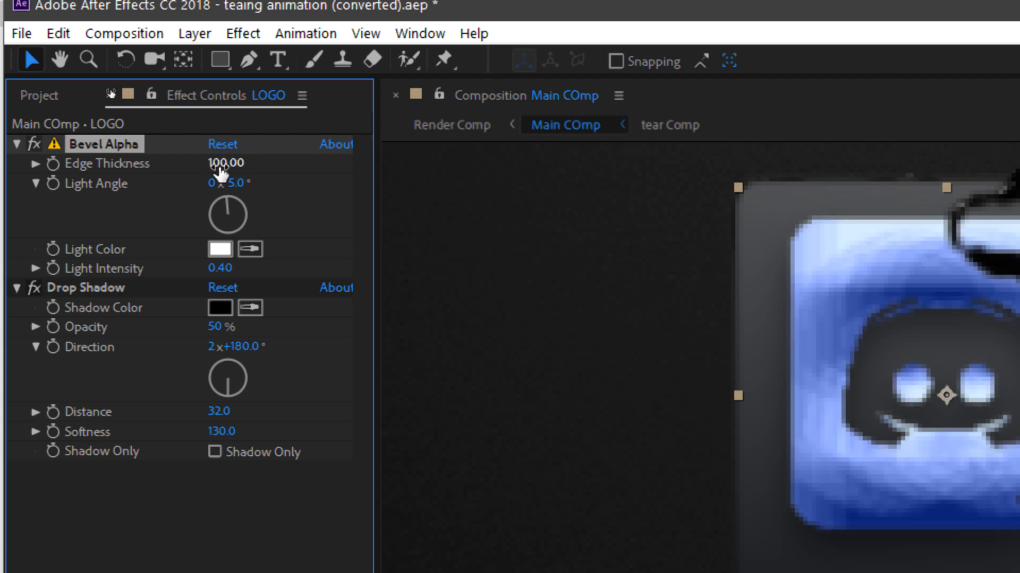
left_click(220, 164)
type("30")
key("Return")
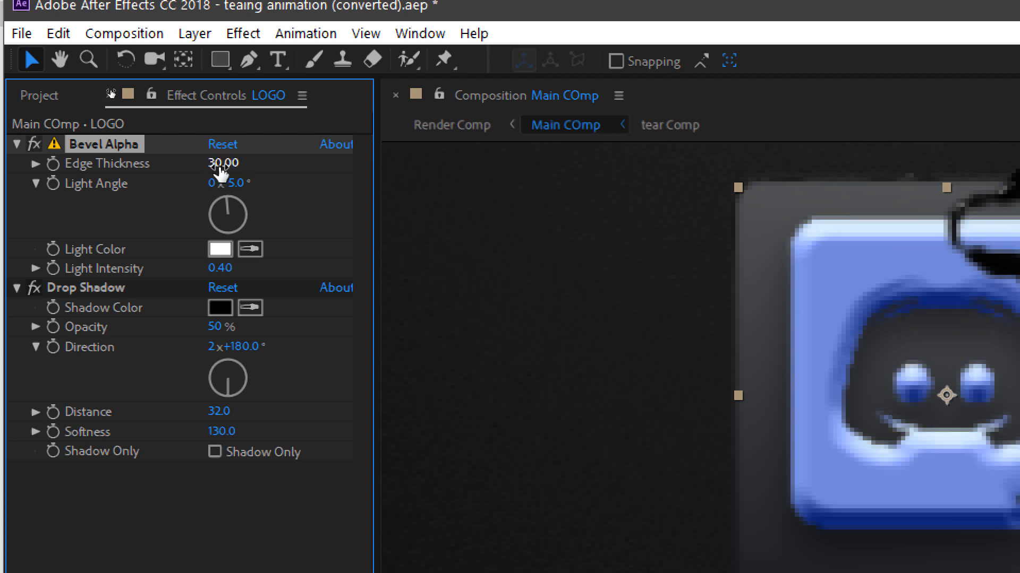
left_click(220, 166)
type("60")
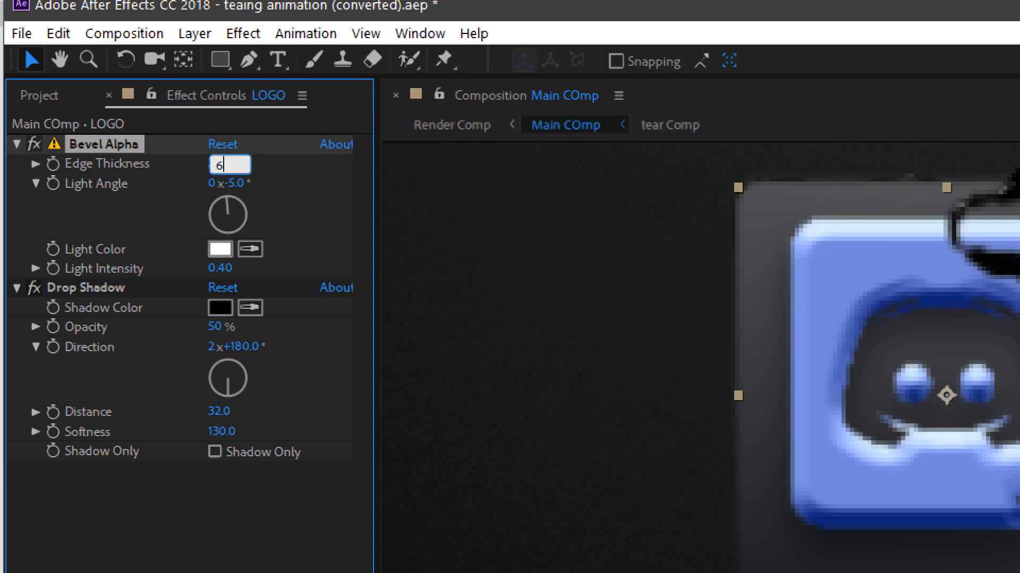
key("Return")
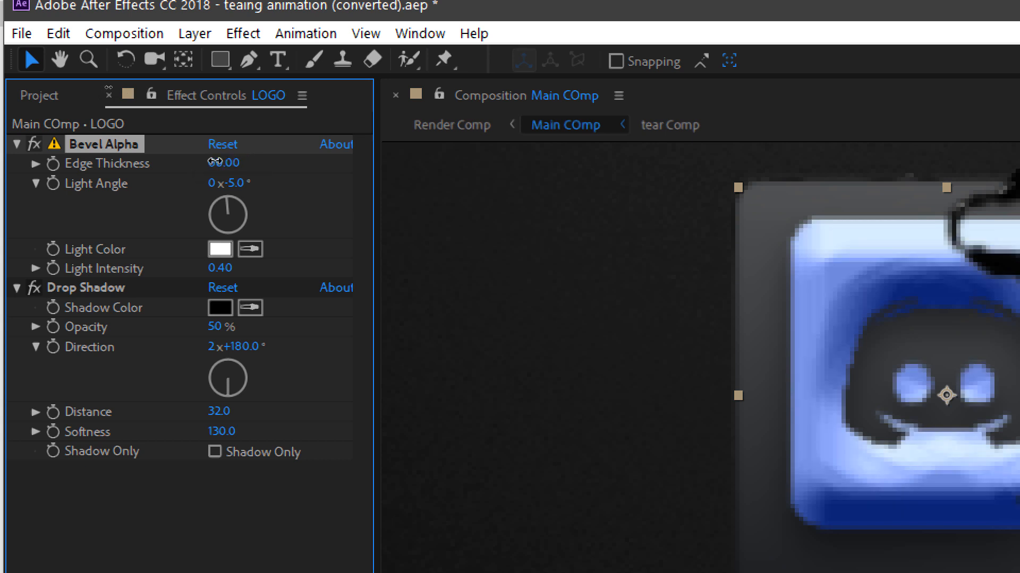
left_click(217, 165)
type("6")
key("Return")
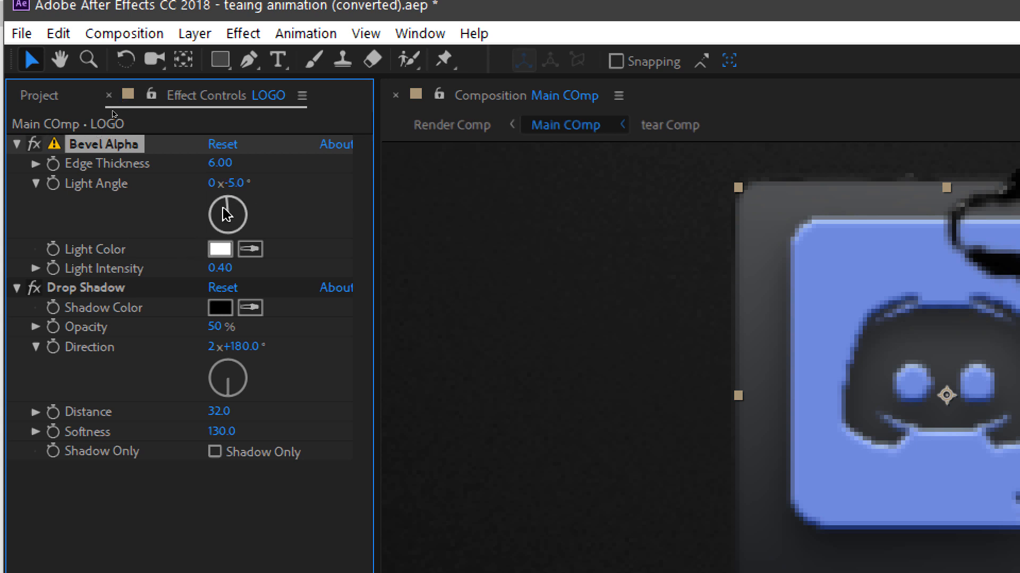
- Try other Bevel Alpha Light Angle directions, including -51°, and set the angle to 5°
left_click_drag(227, 209, 239, 164)
mouse_move(228, 213)
left_mouse_down()
mouse_move(215, 200)
mouse_move(242, 201)
left_mouse_up()
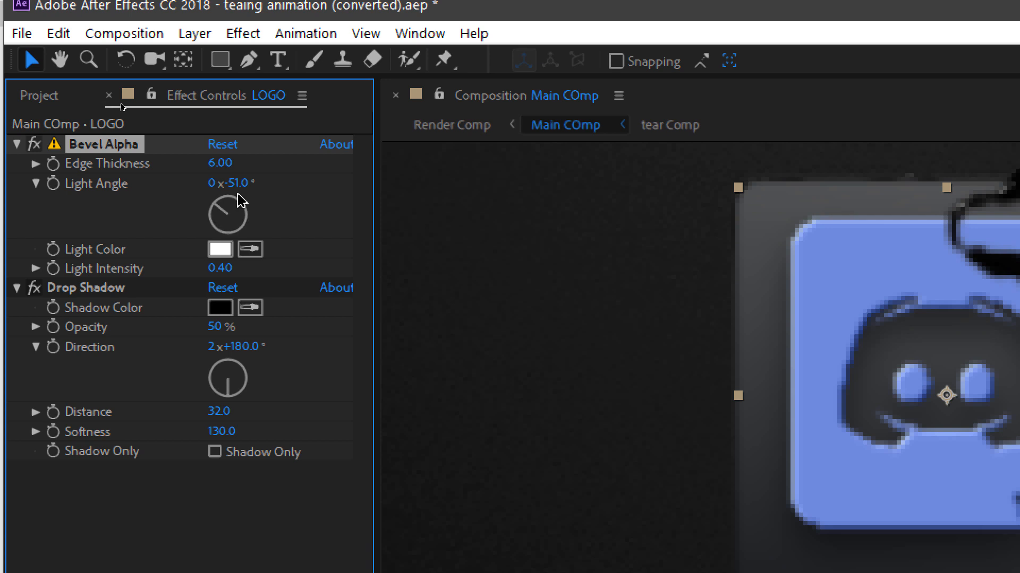
left_click(237, 183)
type("5")
key("Return")
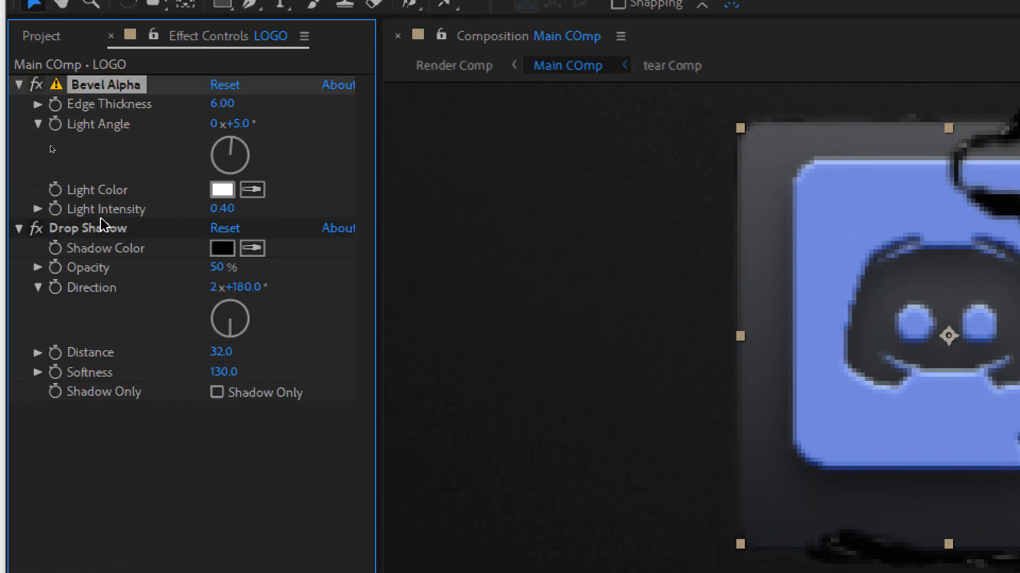
- Examine LOGO's Bevel Alpha Light Intensity, select its Drop Shadow effect and show where effects are searched for
left_click(223, 209)
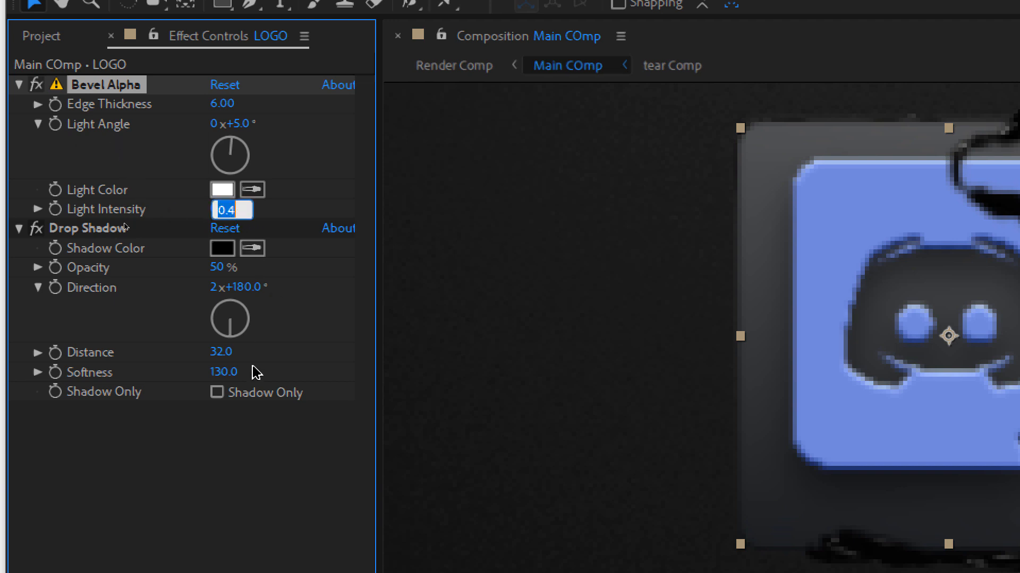
left_click(207, 488)
left_click(101, 231)
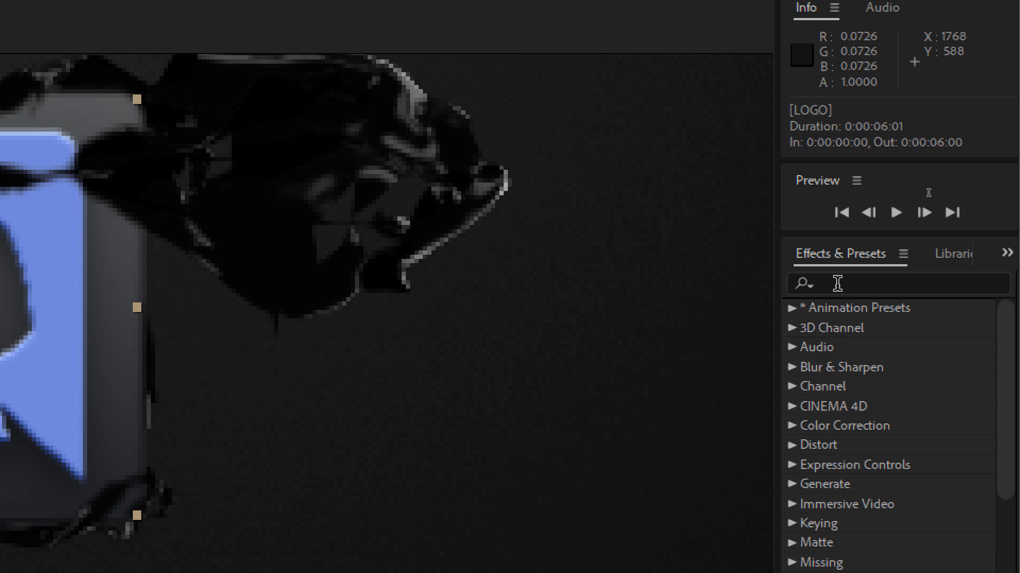
left_click(838, 283)
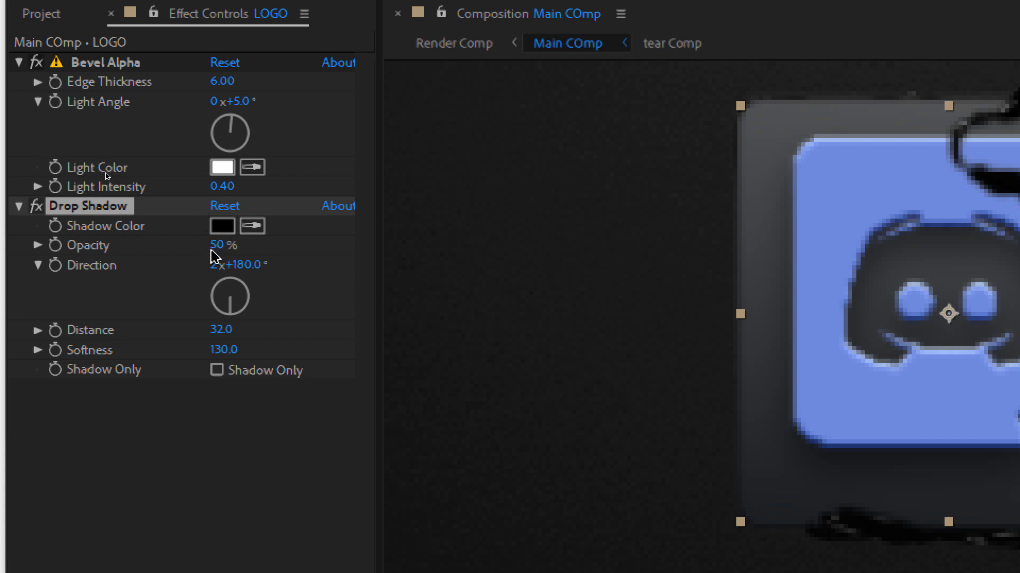
- Set LOGO's Drop Shadow Direction to 0x+180° and review its Distance setting
left_click_drag(229, 265, 228, 275)
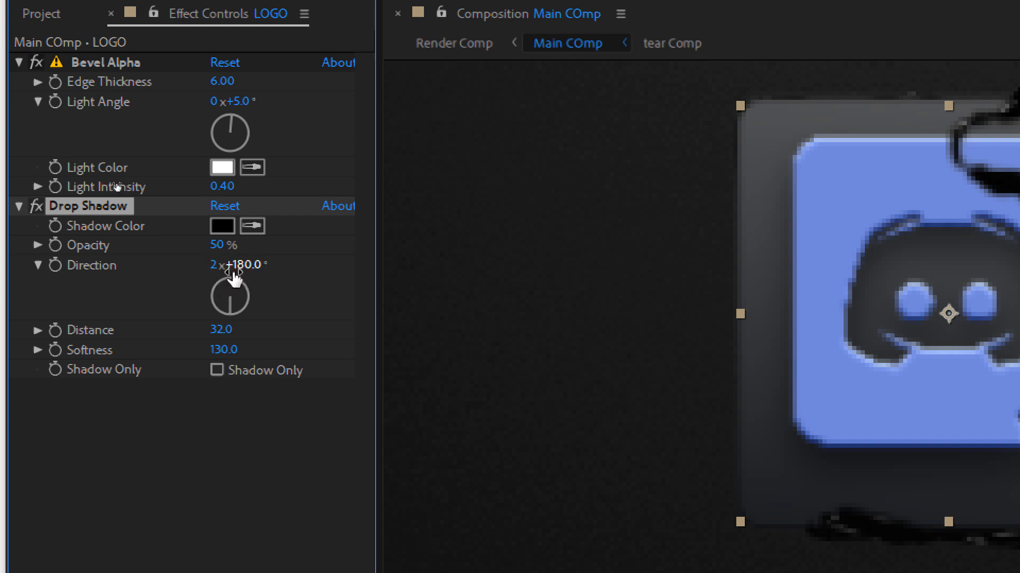
left_click(214, 265)
type("0")
key("Return")
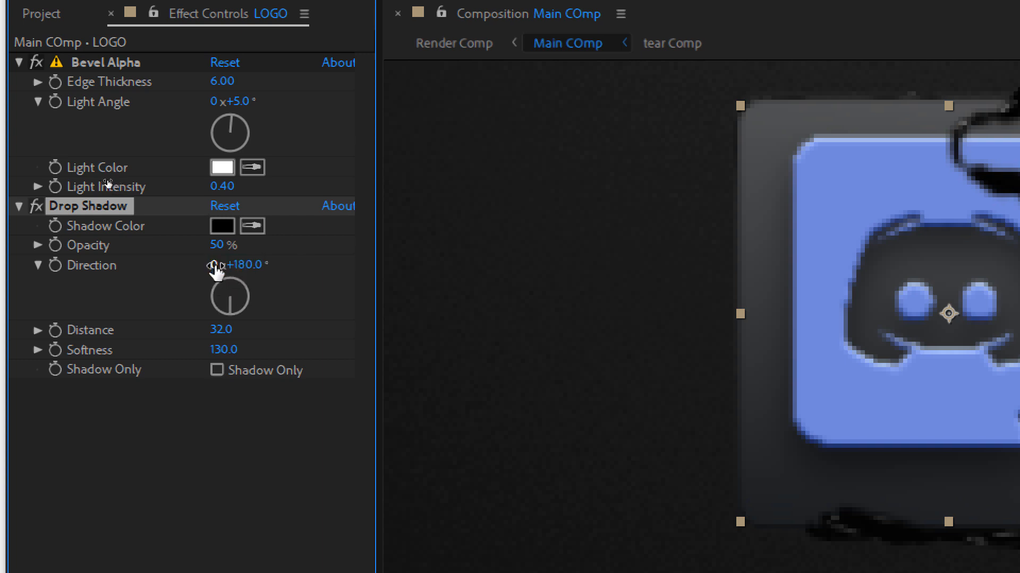
left_click(247, 265)
left_click(246, 487)
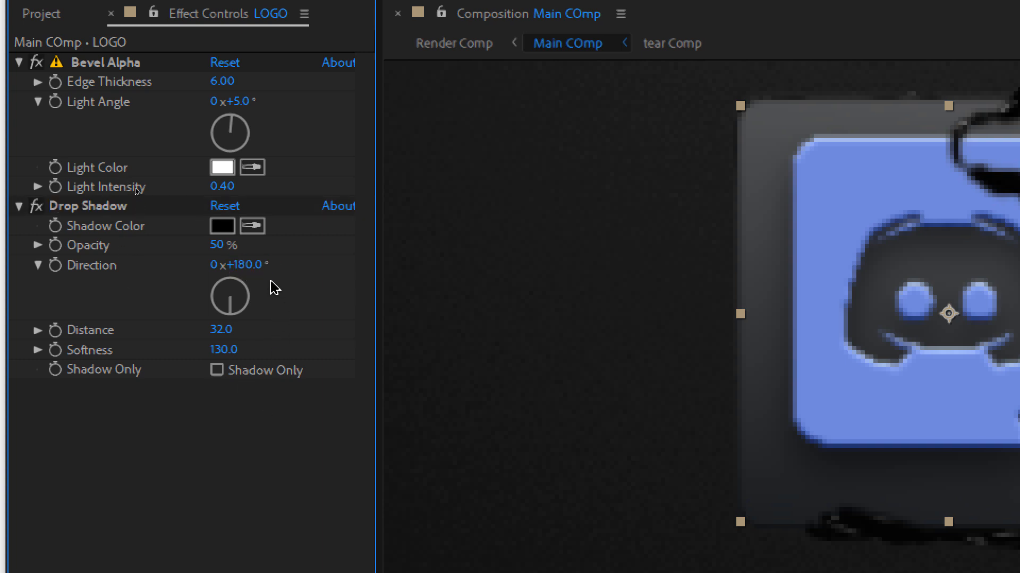
left_click(244, 271)
left_click(221, 489)
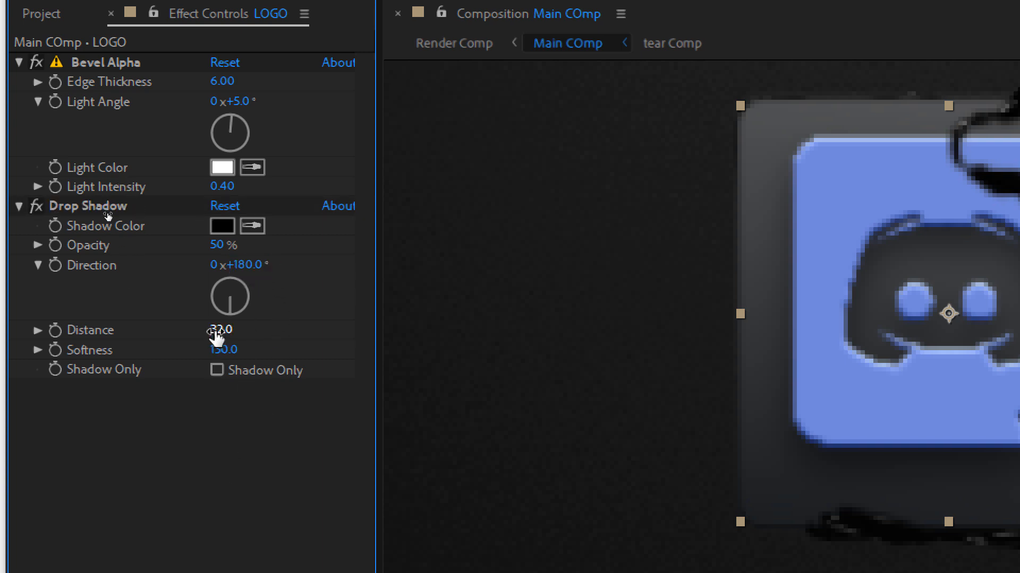
left_click(218, 332)
left_click(234, 403)
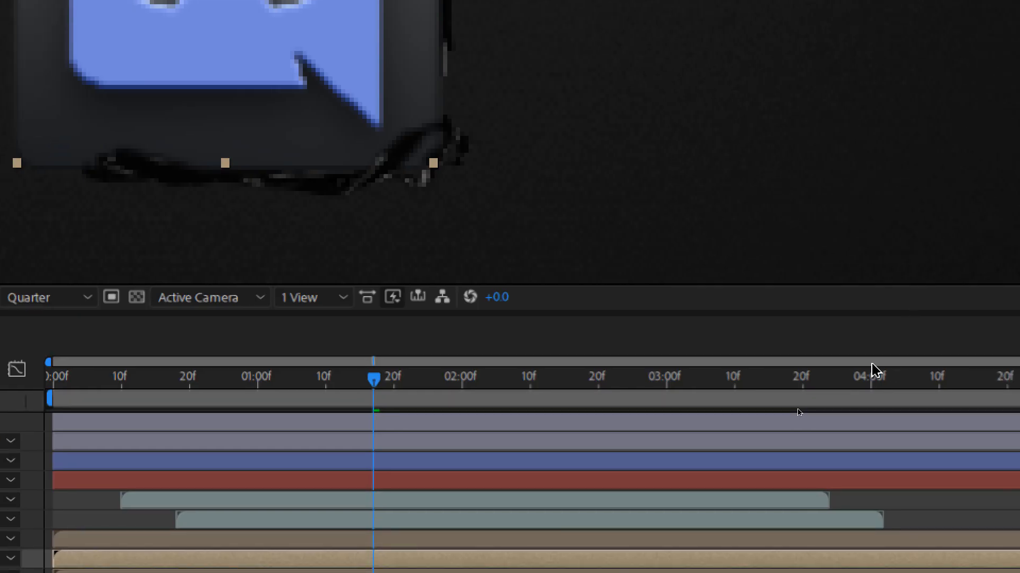
- Preview Main COmp with the view fitted up to 100%, examining how the cloth tears away from the logo
key("space")
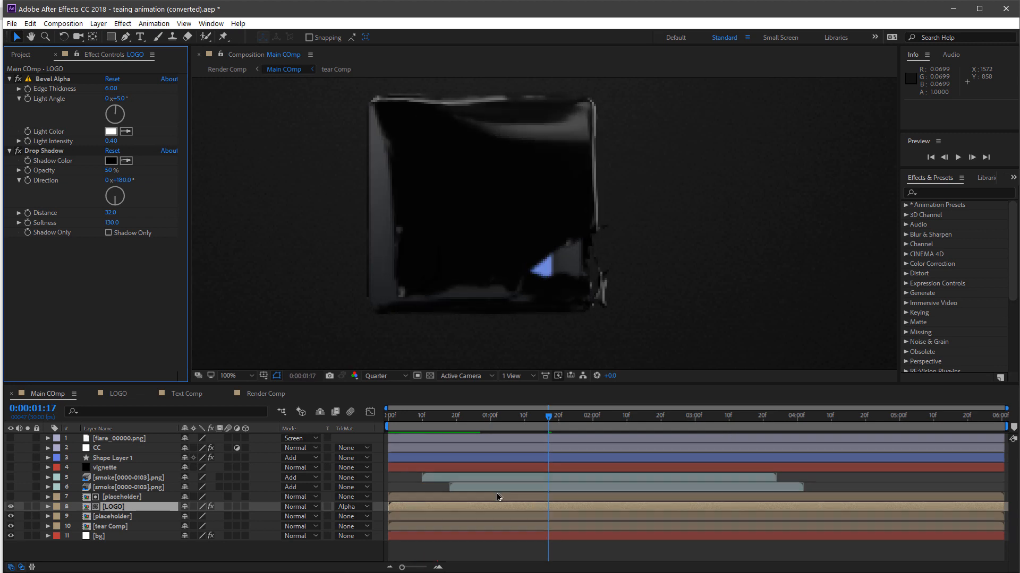
key("space")
left_click(250, 376)
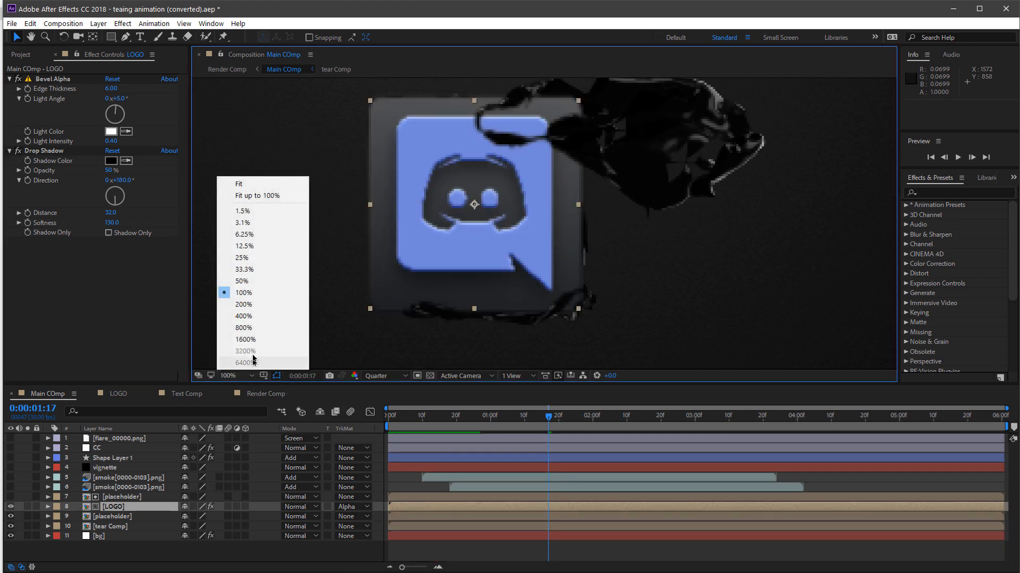
left_click(255, 195)
left_click(594, 546)
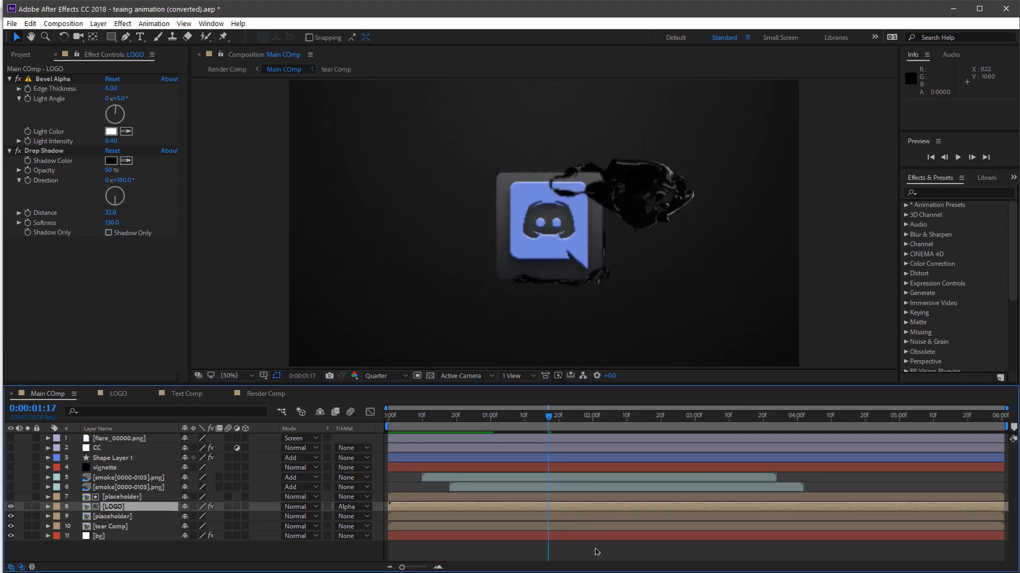
left_click_drag(444, 419, 560, 425)
key("space")
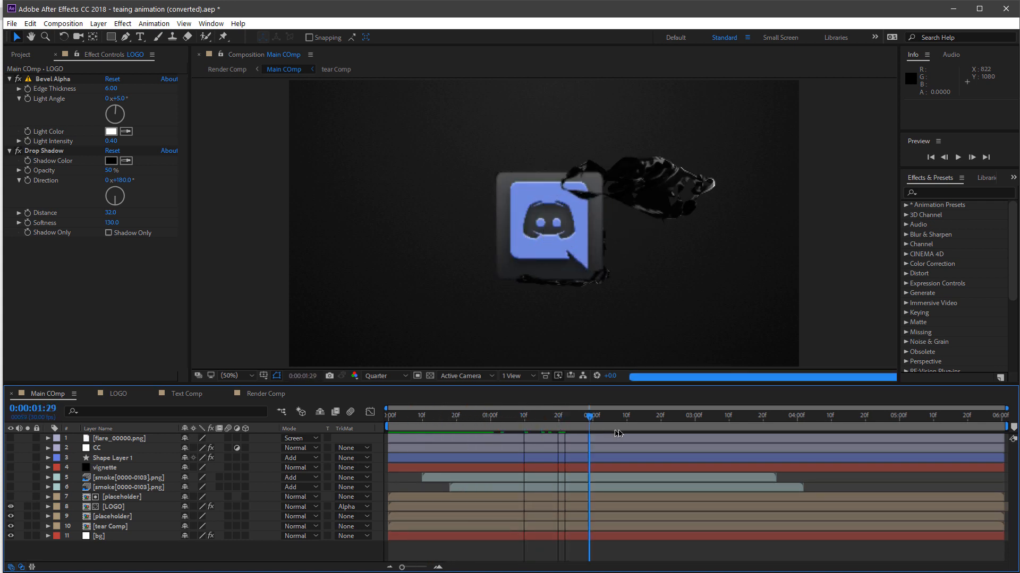
- Toggle the placeholder layer above LOGO on and off, and hide the LOGO layer
left_click(108, 499)
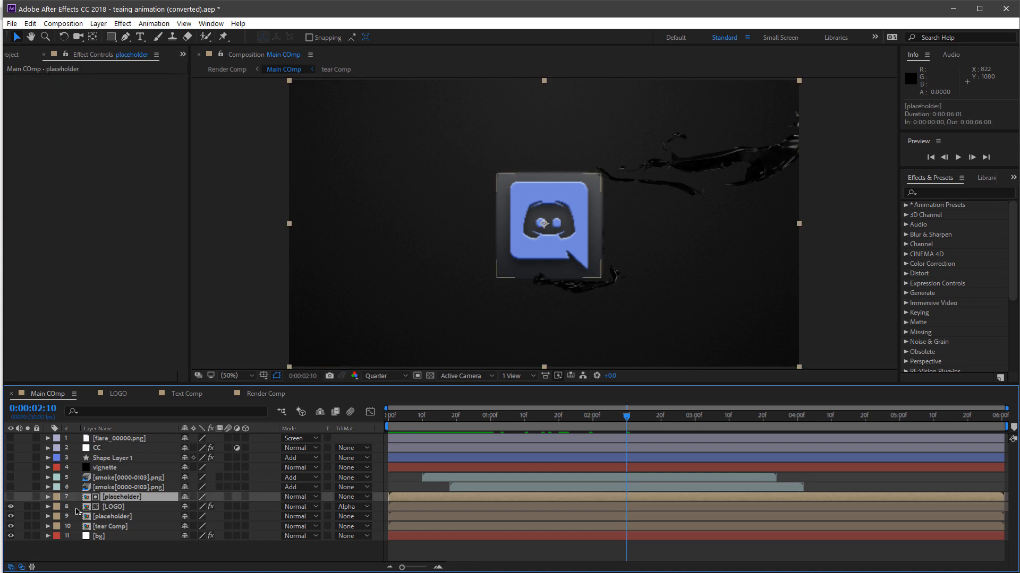
left_click(11, 497)
left_click(11, 497)
left_click(98, 513)
left_click(10, 507)
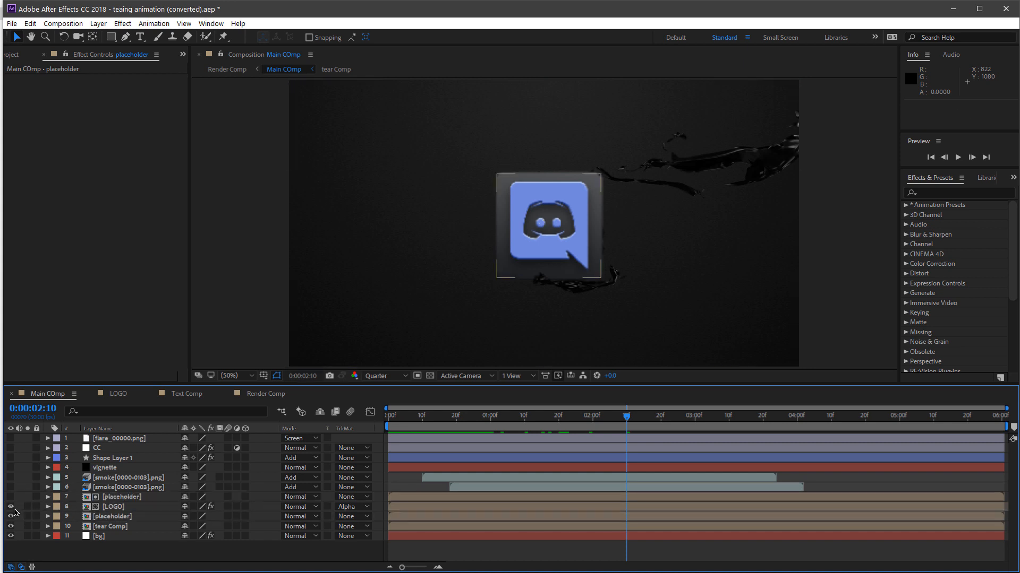
- Toggle the placeholder layer below LOGO to compare the cube face with and without it, leaving it shown
left_click(11, 516)
left_click(10, 516)
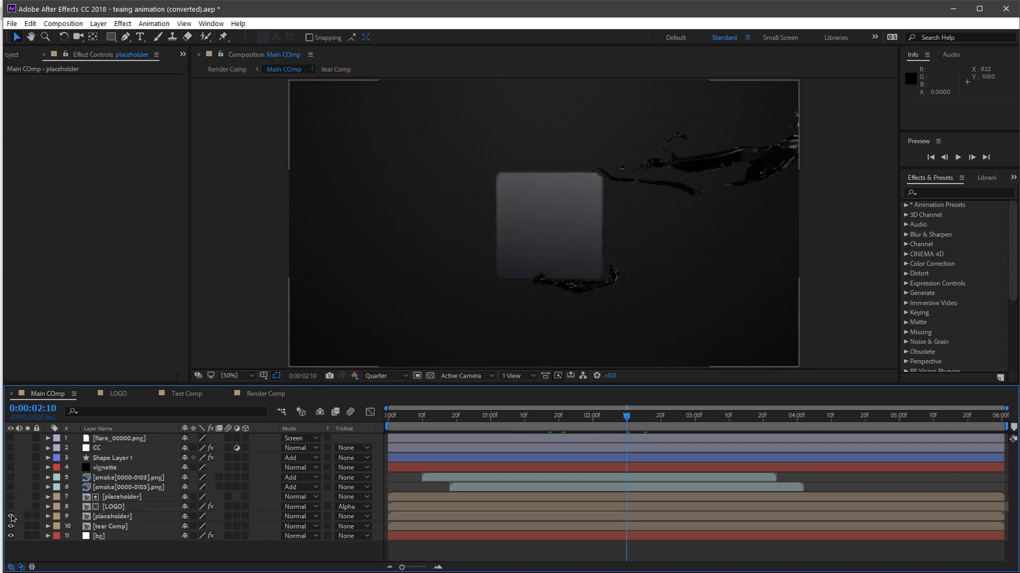
left_click(10, 516)
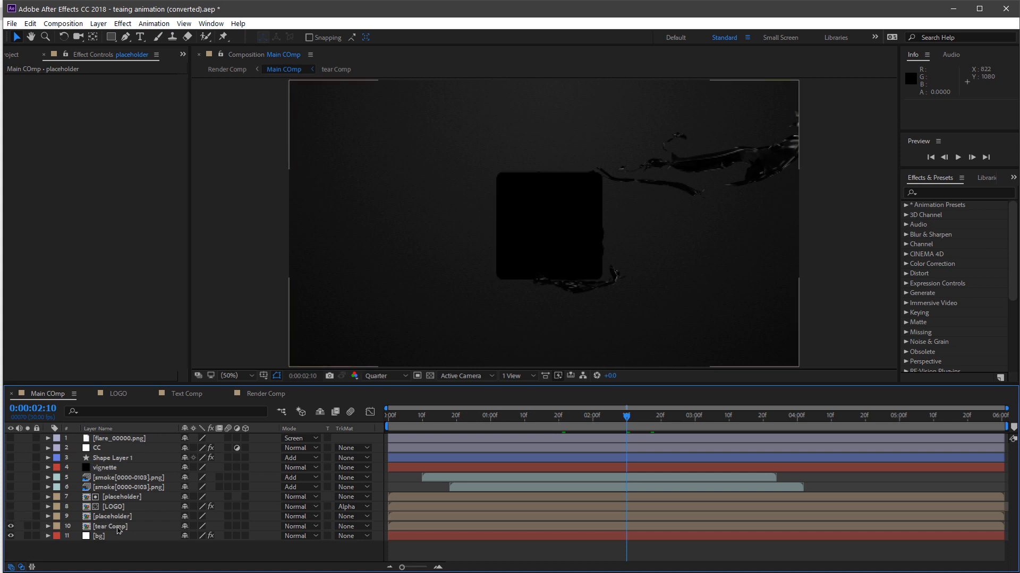
left_click(101, 518)
left_click(11, 516)
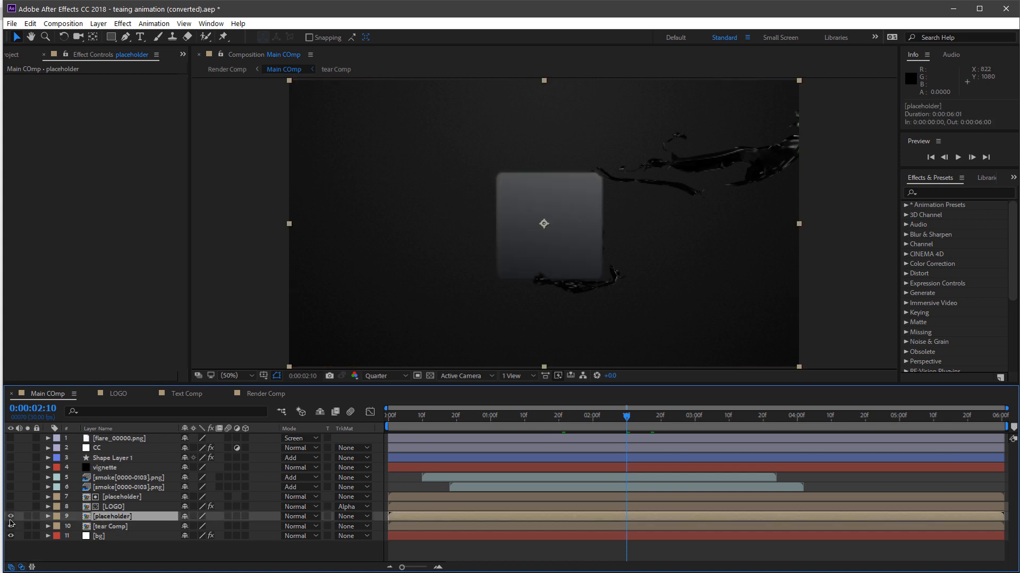
- Open the placeholder composition and examine how depth render.mp4 mattes the gradient solid over time
double_click(110, 520)
left_click(137, 482)
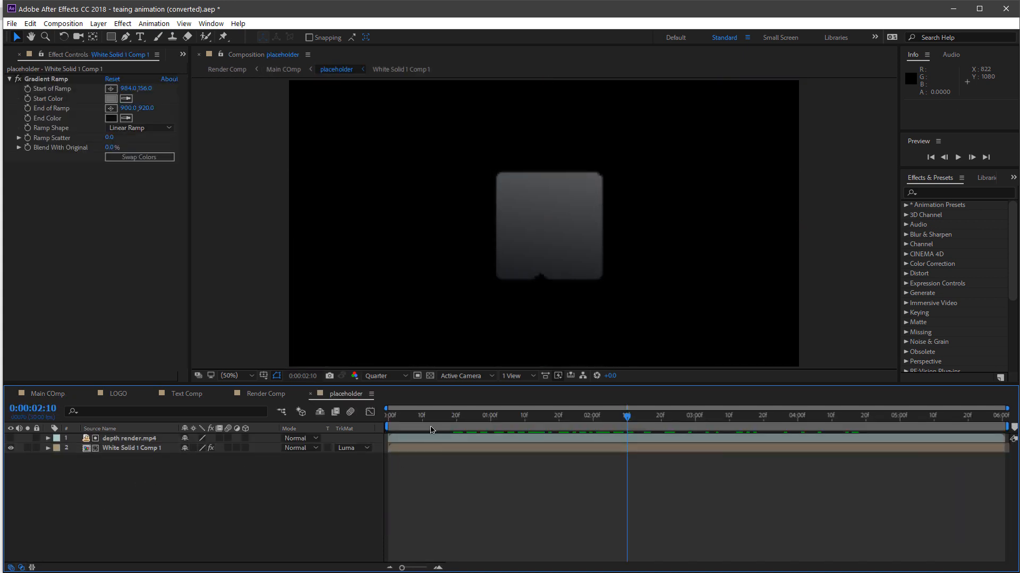
left_click_drag(414, 417, 481, 425)
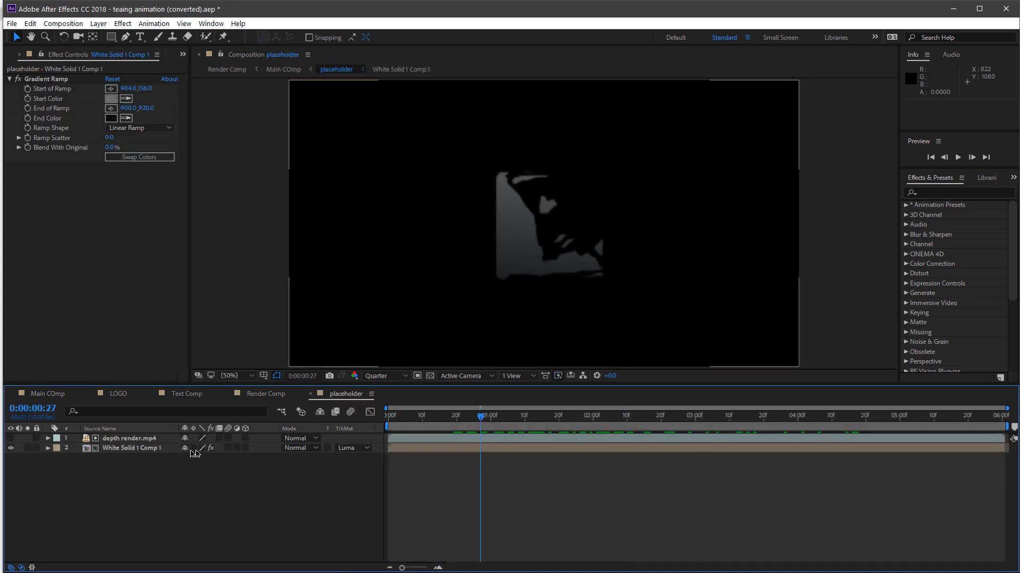
left_click(129, 440)
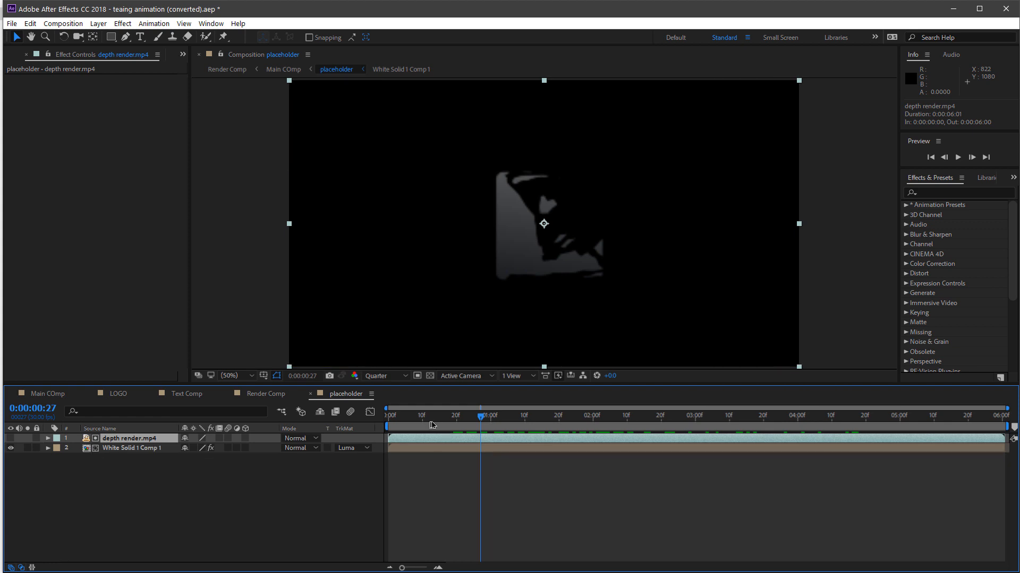
left_click(638, 417)
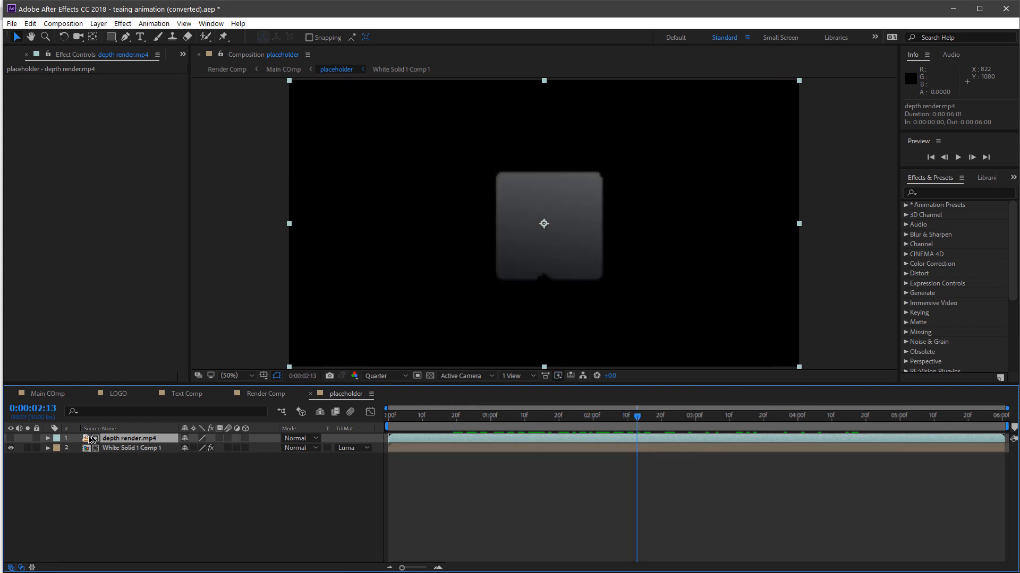
- Set White Solid 1 Comp 1 to No Track Matte and show depth render.mp4 at different times
left_click(354, 448)
left_click(364, 460)
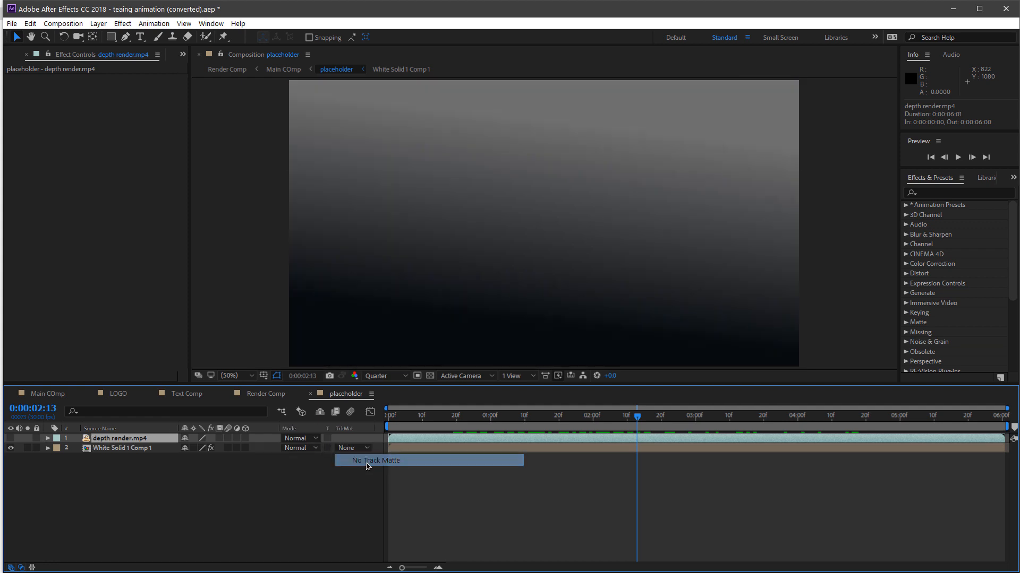
left_click(300, 438)
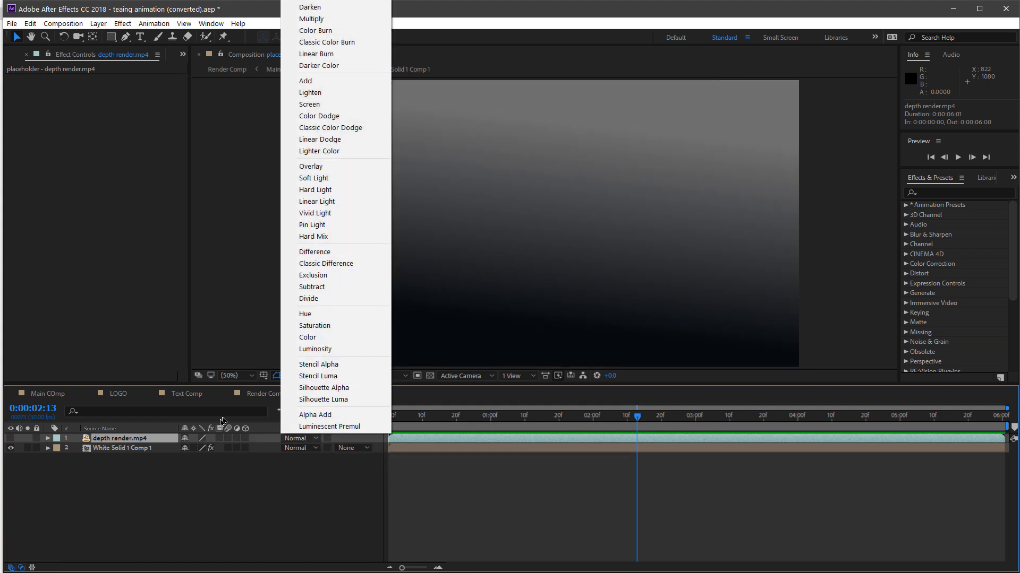
left_click(10, 438)
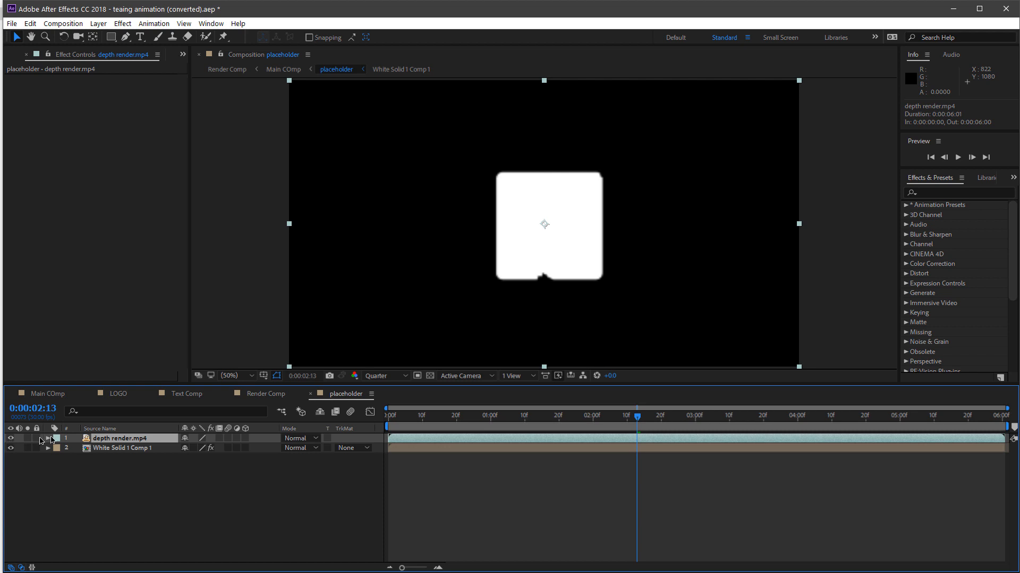
left_click(470, 419)
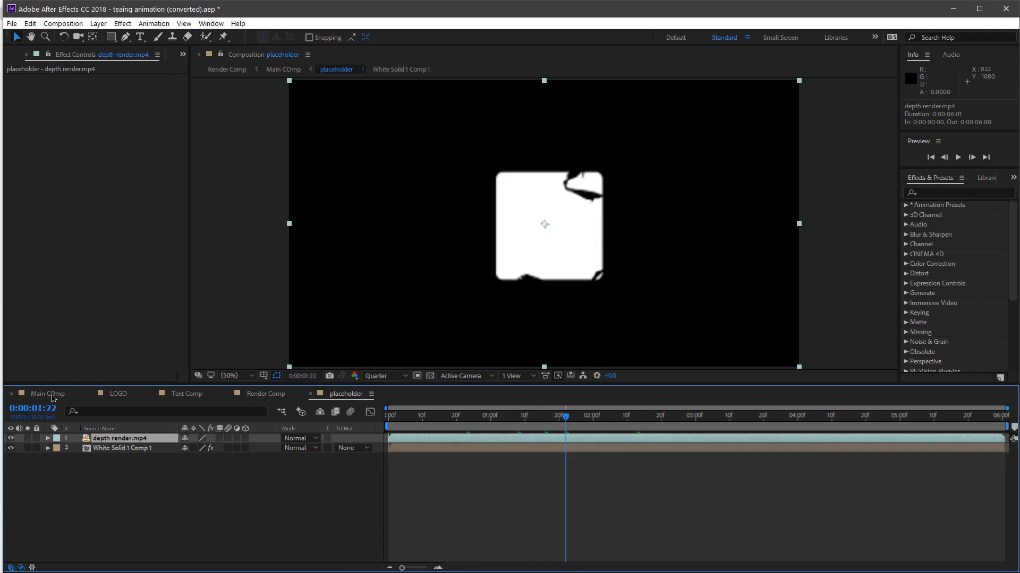
- In Main COmp, review LOGO's track matte options and show LOGO over the raw depth render at 0:00:00:26
left_click(54, 398)
left_click(109, 507)
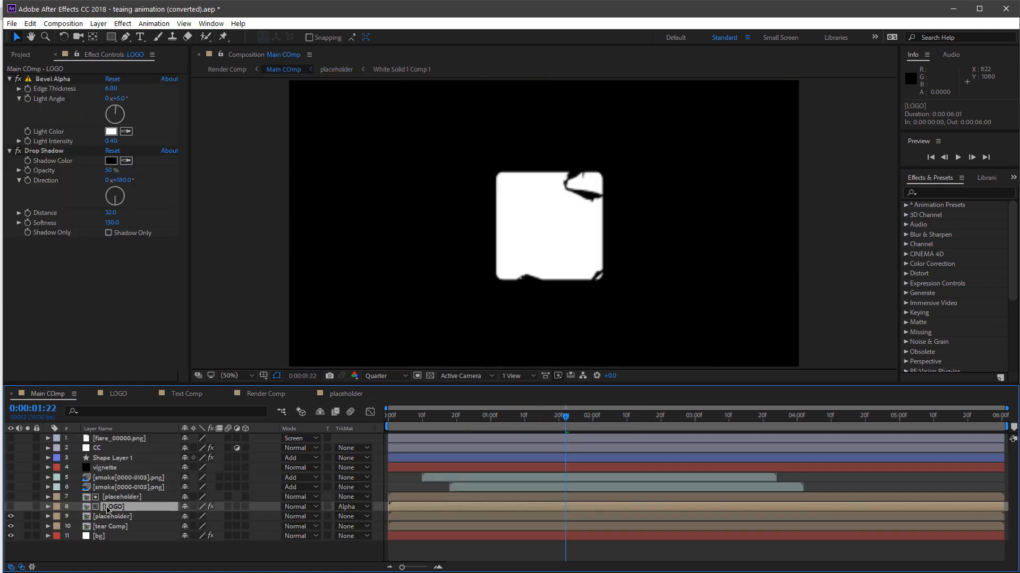
left_click(355, 509)
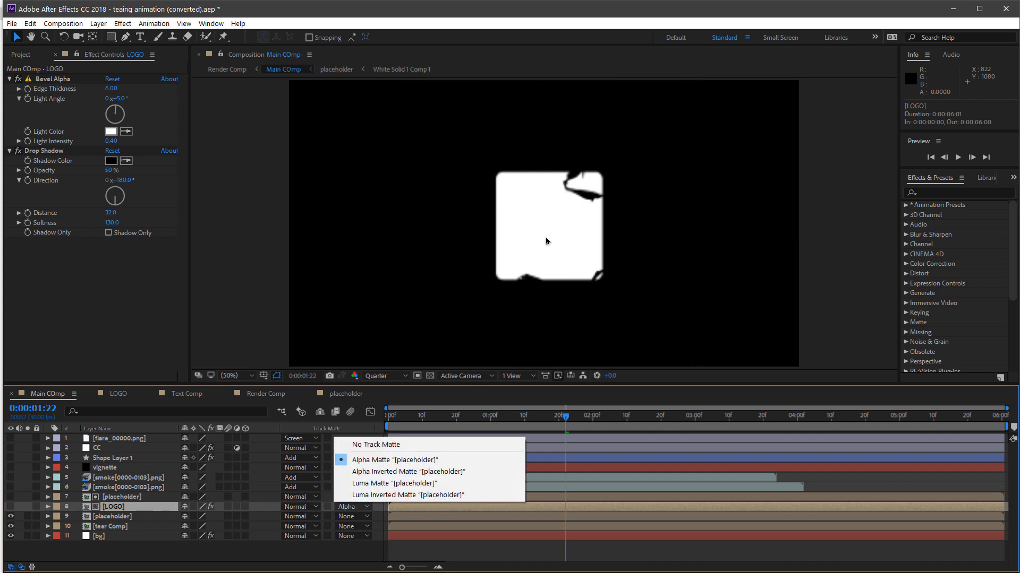
left_click(406, 420)
left_click_drag(406, 420, 478, 419)
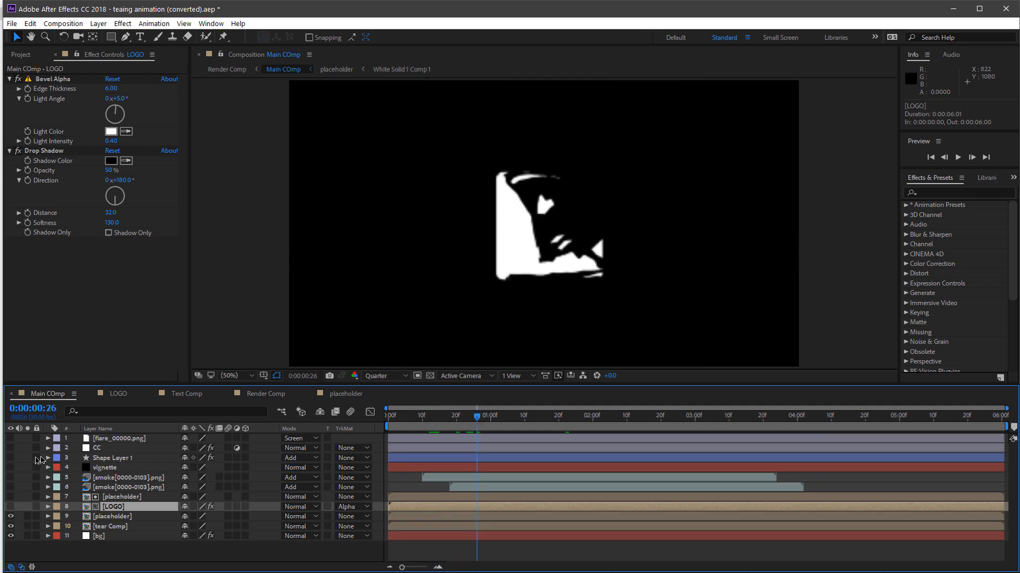
left_click(12, 507)
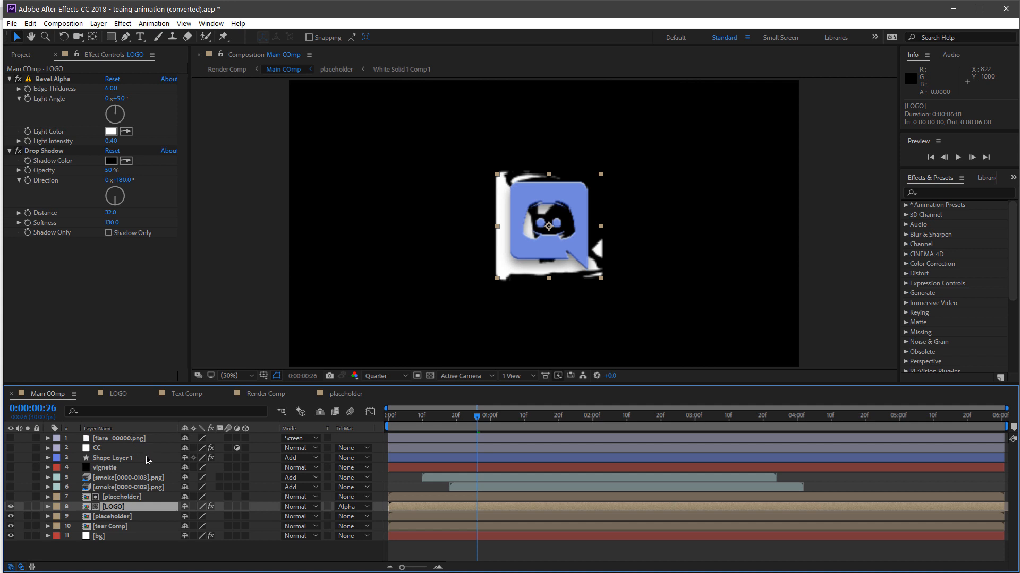
- Undo the LOGO visibility change and the placeholder composition's matte and visibility changes
key("ctrl+z")
key("ctrl+z")
key("ctrl+z")
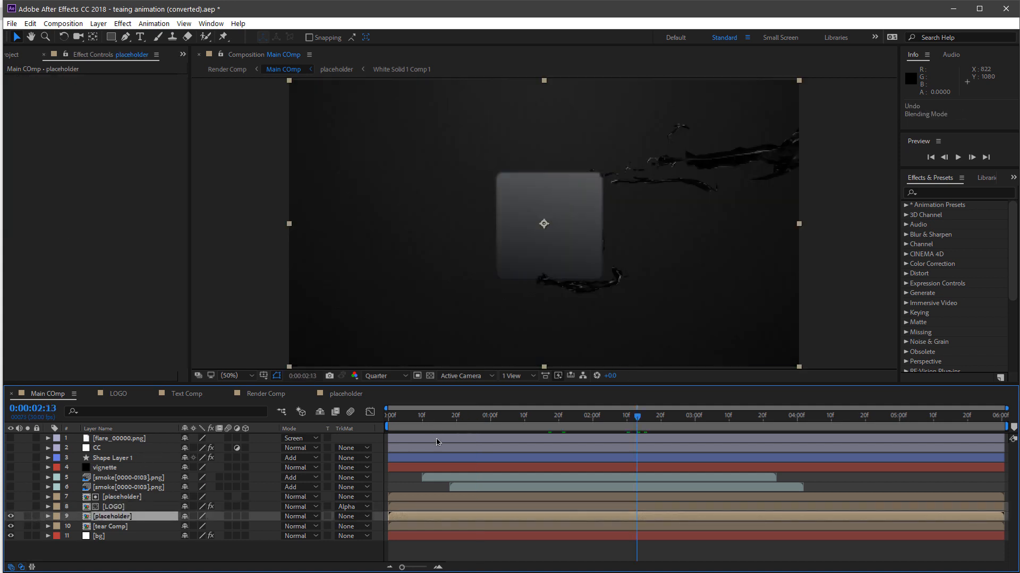
- Show the LOGO layer at 0:00:01:10 and review the track matte options of LOGO and the placeholder above it
left_click_drag(414, 418, 525, 422)
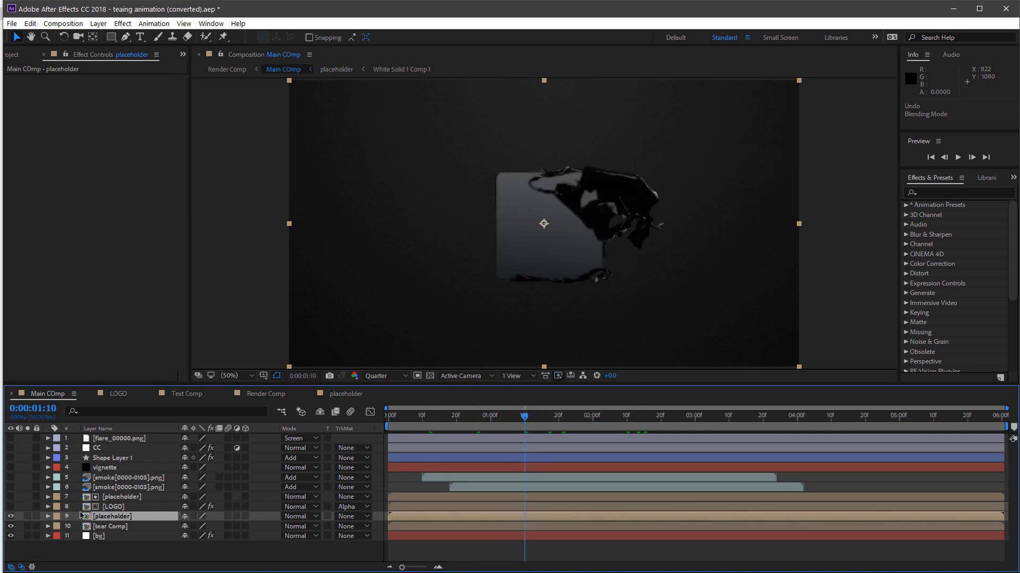
left_click(11, 507)
left_click(110, 507)
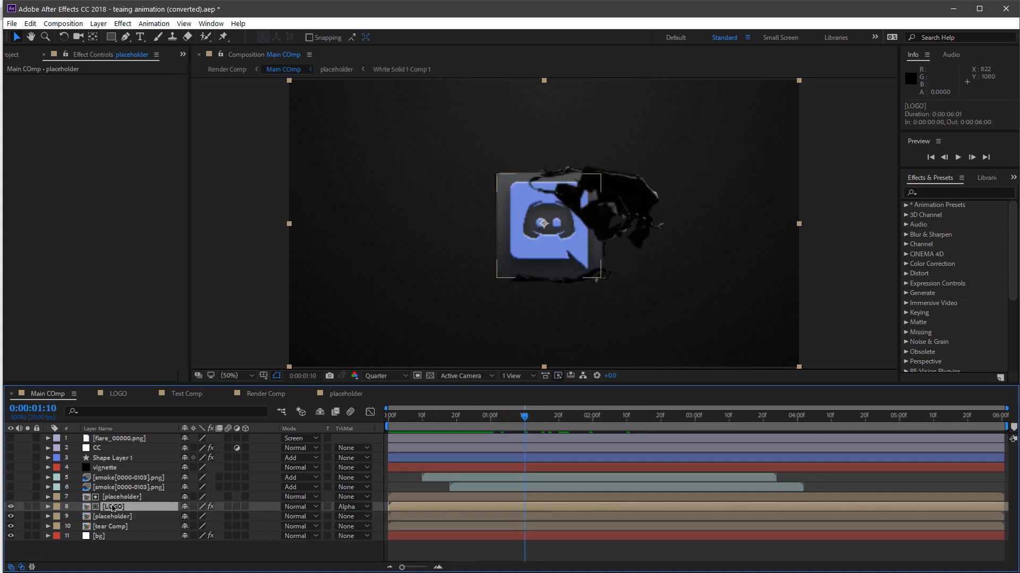
left_click(114, 498)
left_click(350, 507)
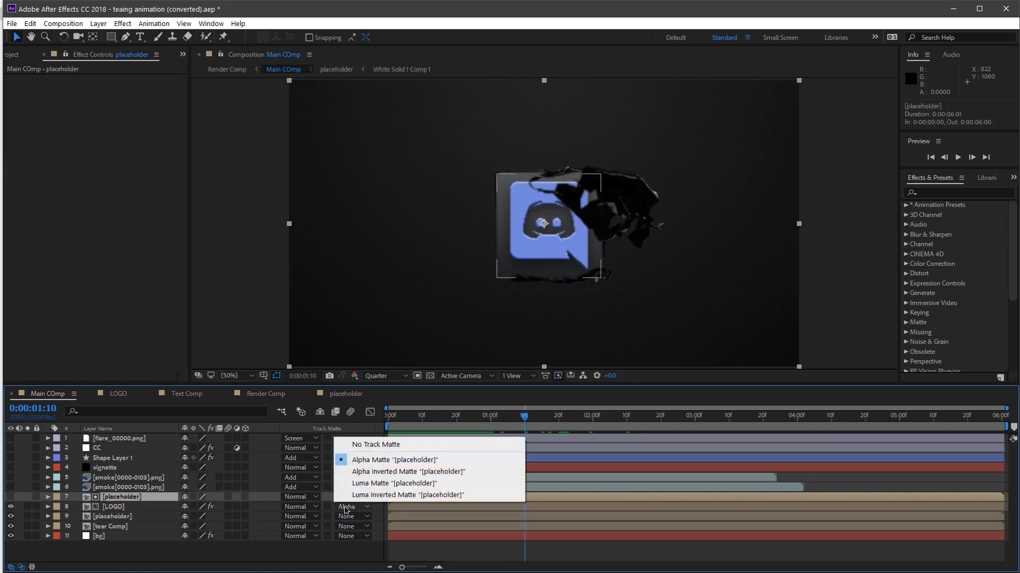
left_click(132, 502)
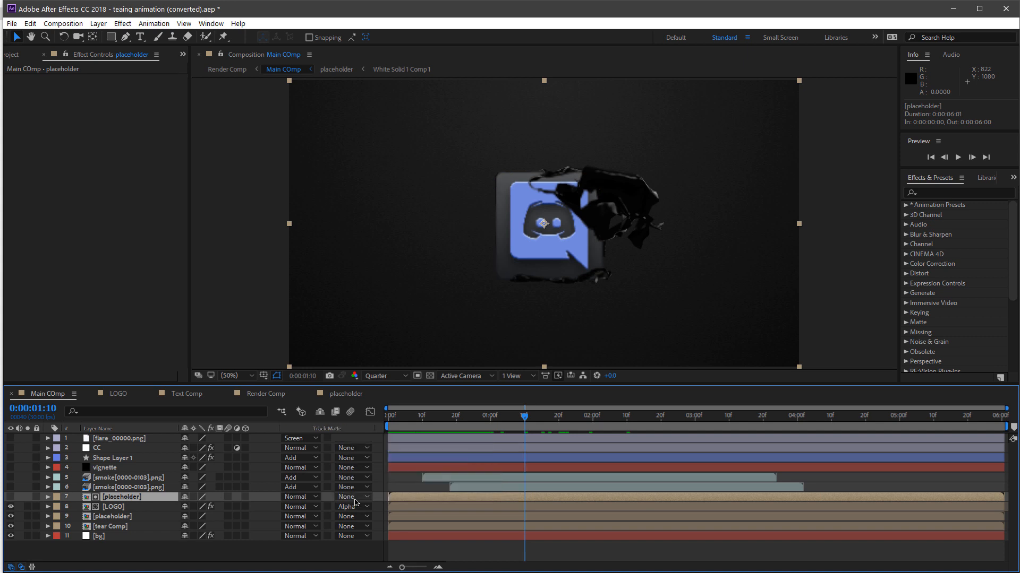
left_click(355, 498)
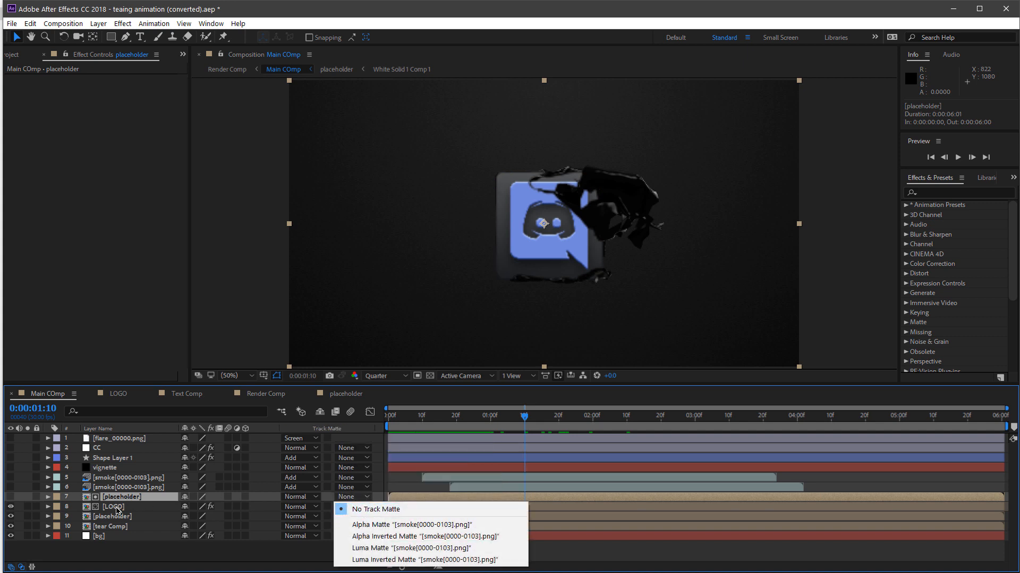
left_click(117, 508)
- Switch LOGO to No Track Matte, reapply Alpha Matte "[placeholder]", and check the tear over time
left_click(350, 506)
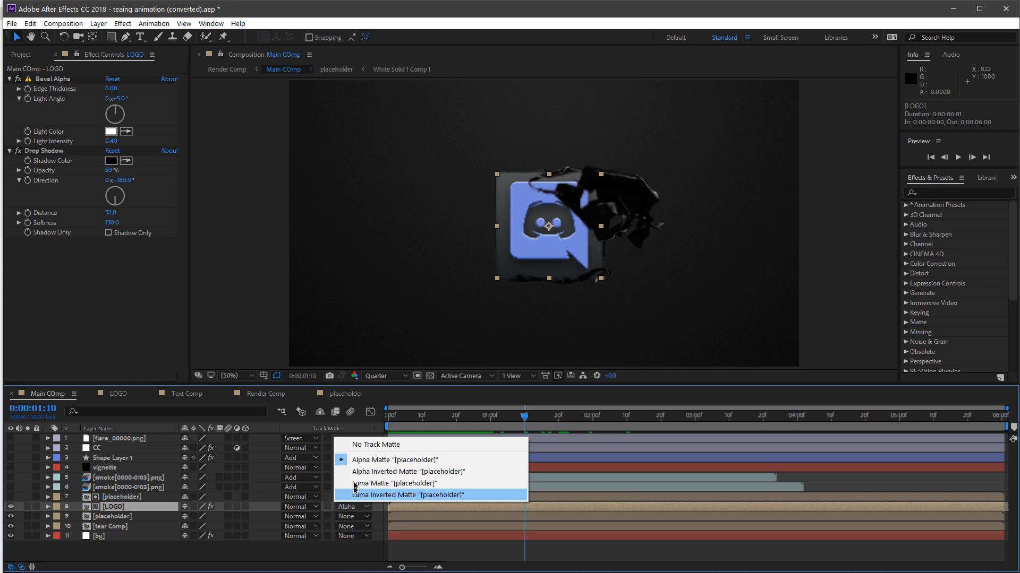
left_click(362, 449)
left_click(349, 505)
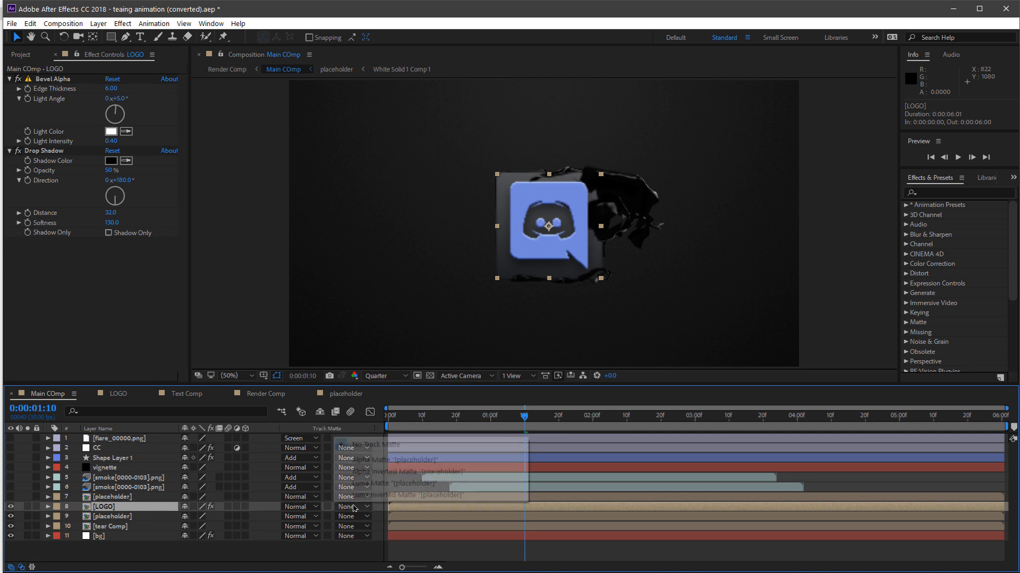
left_click(412, 460)
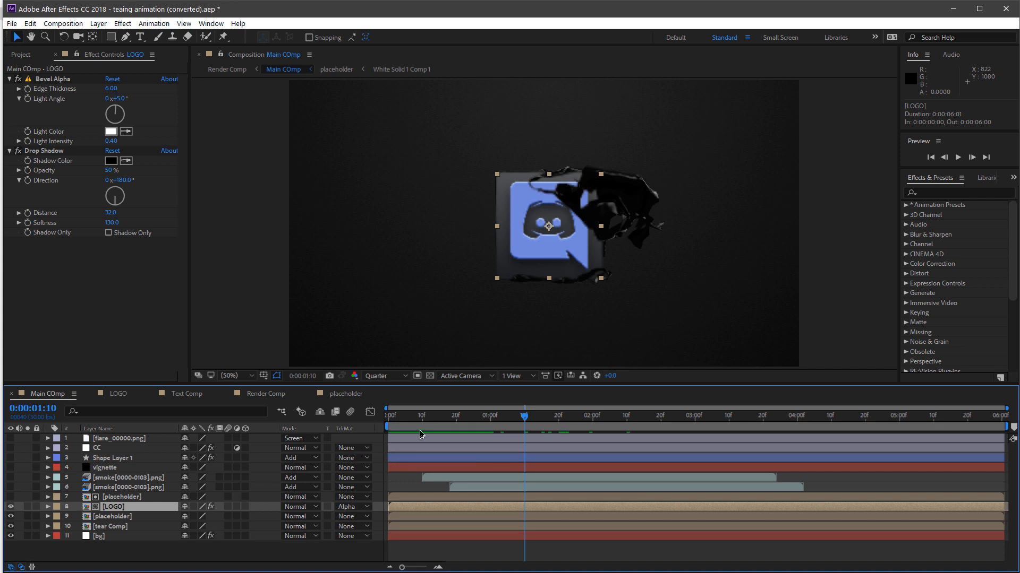
left_click_drag(424, 421, 524, 420)
left_click(552, 557)
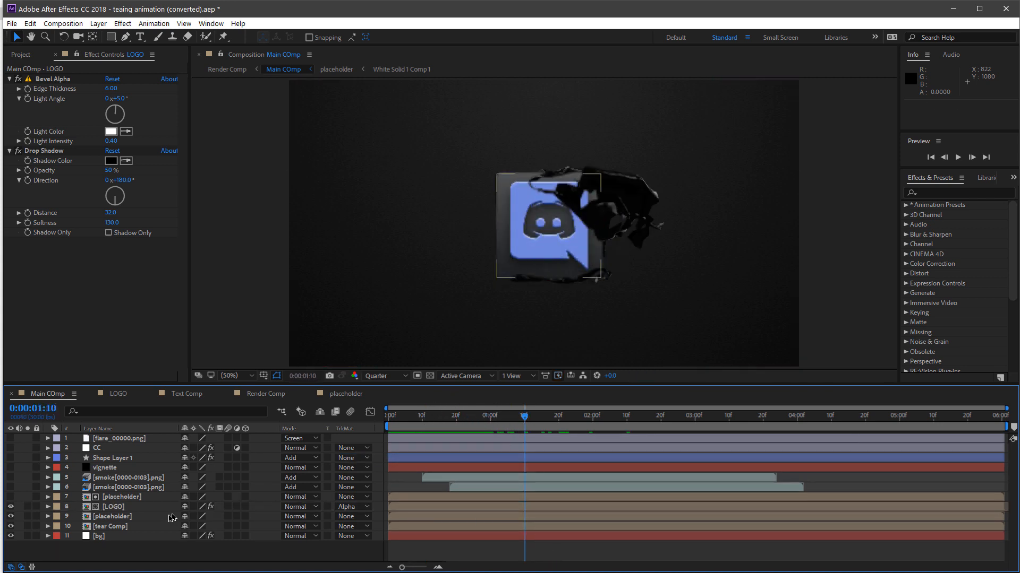
- Show both smoke[0000-0103].png layers in Main COmp
left_click(108, 498)
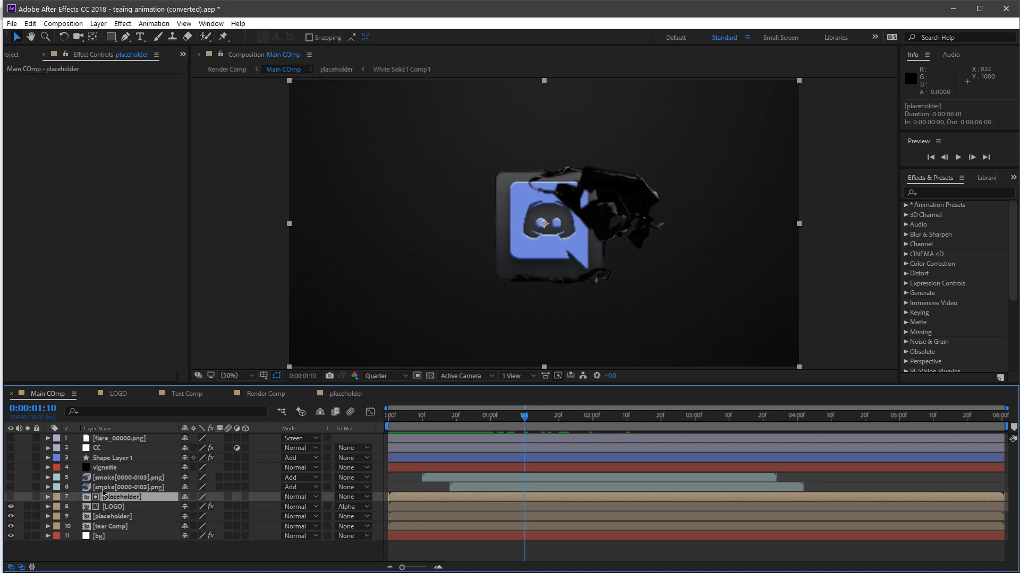
left_click(103, 491)
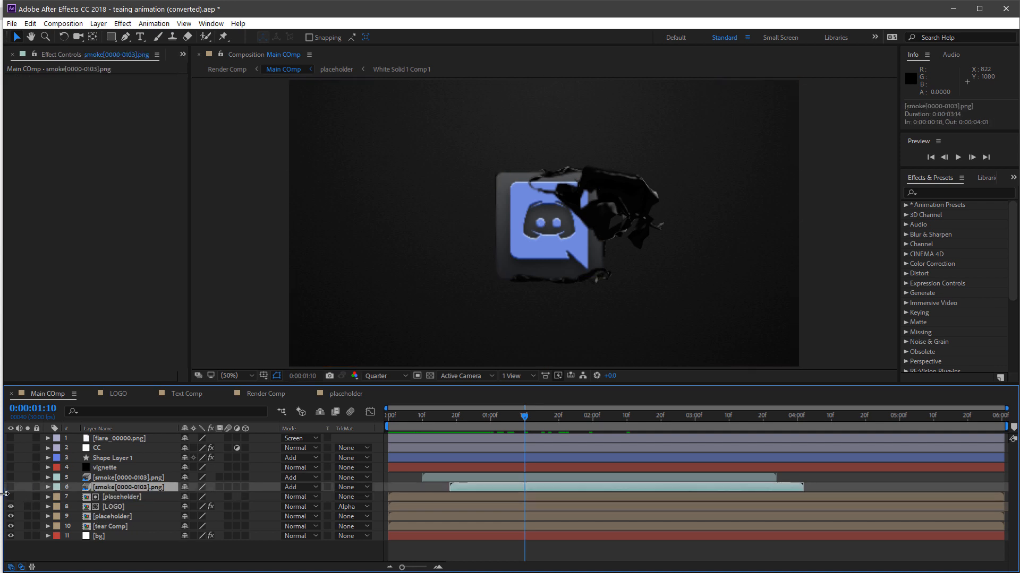
left_click_drag(11, 478, 10, 487)
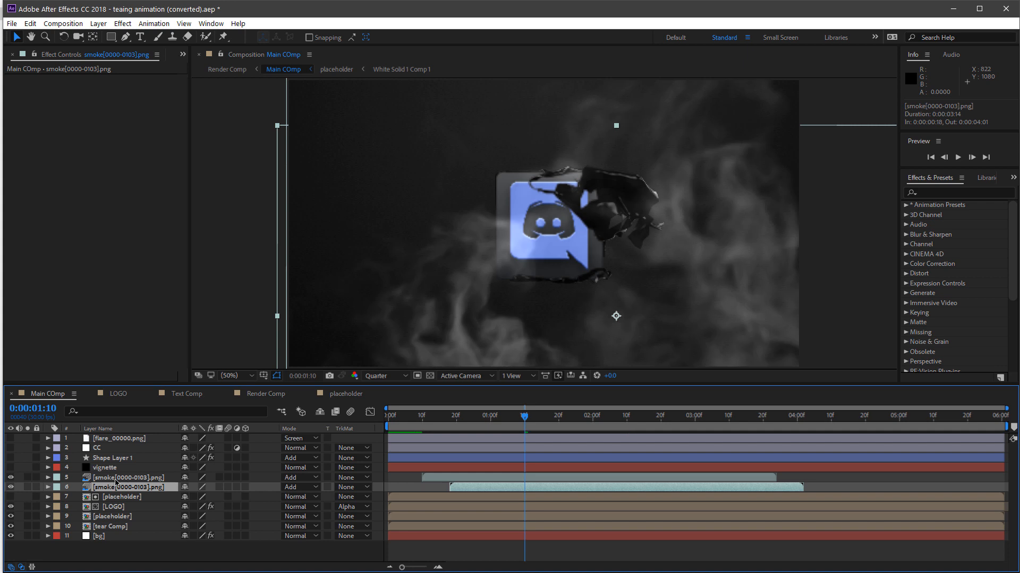
left_click(117, 478)
- Scrub Main COmp up to about 0:00:01:08 to examine how the smoke moves around the logo
left_click_drag(406, 422, 516, 431)
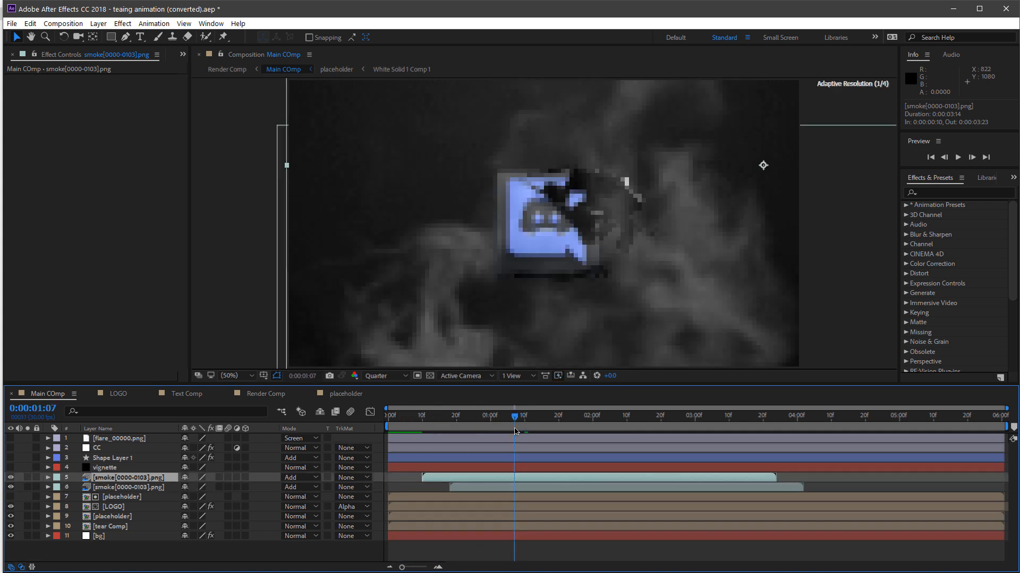
left_click(541, 554)
mouse_move(513, 415)
left_mouse_down()
mouse_move(433, 416)
mouse_move(522, 423)
left_mouse_up()
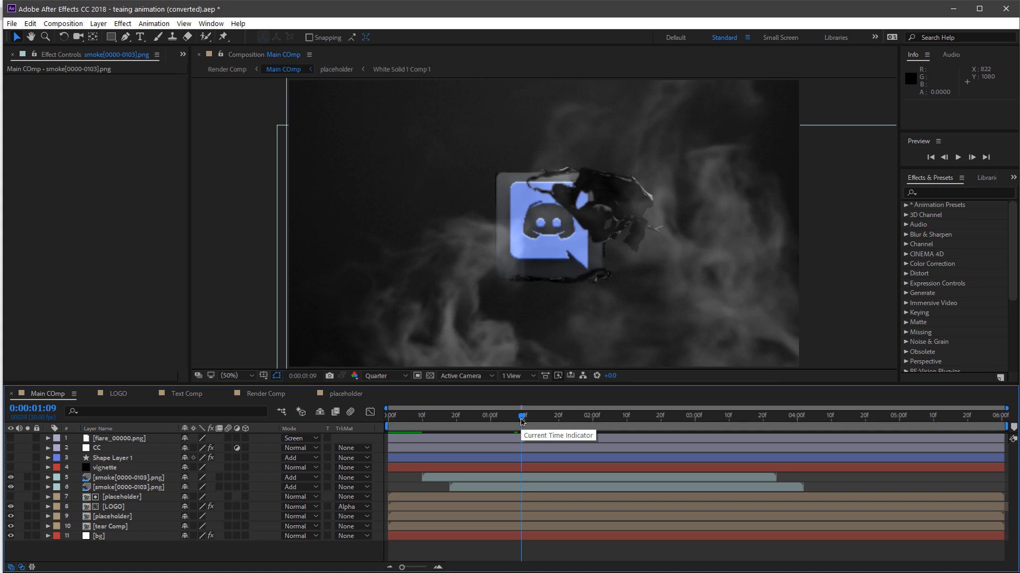
mouse_move(531, 420)
left_mouse_down()
mouse_move(632, 426)
mouse_move(440, 420)
mouse_move(441, 438)
mouse_move(520, 444)
left_mouse_up()
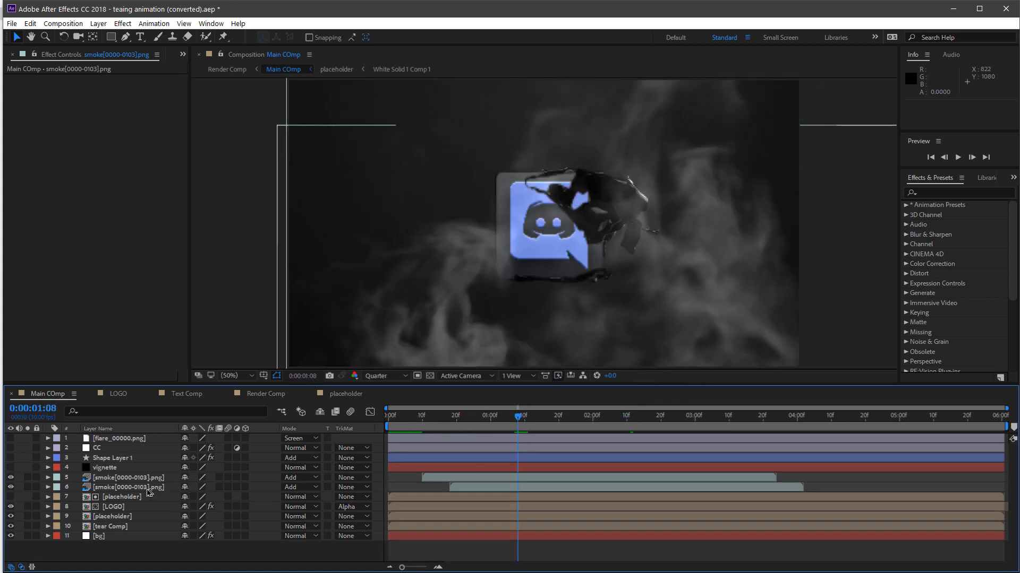
- Hide the smoke layer 5 and move the smoke layer 6 upward to about position 1176, 438
left_click(131, 479)
left_click(11, 477)
left_click(11, 487)
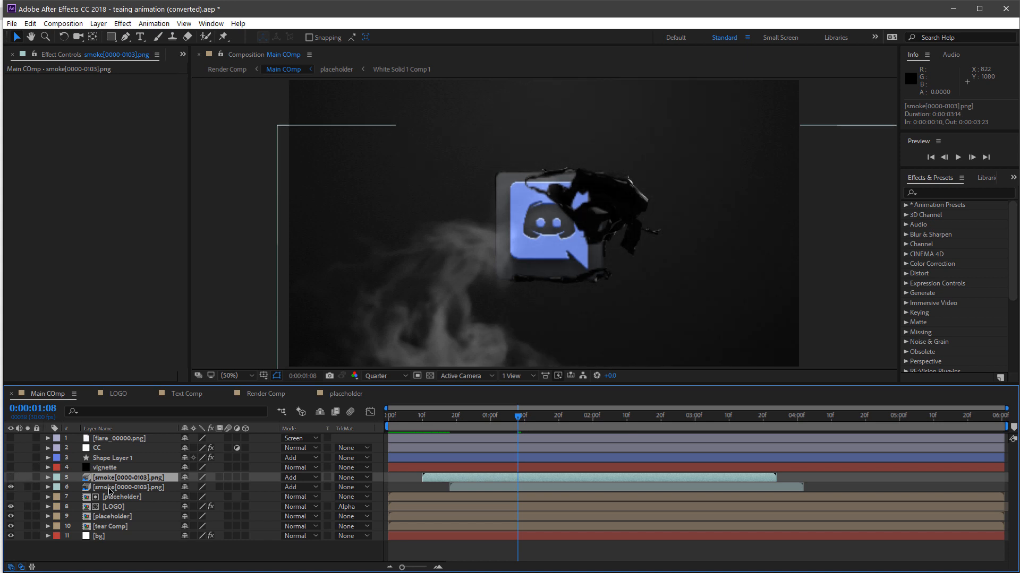
left_click(112, 489)
left_click_drag(480, 339, 462, 221)
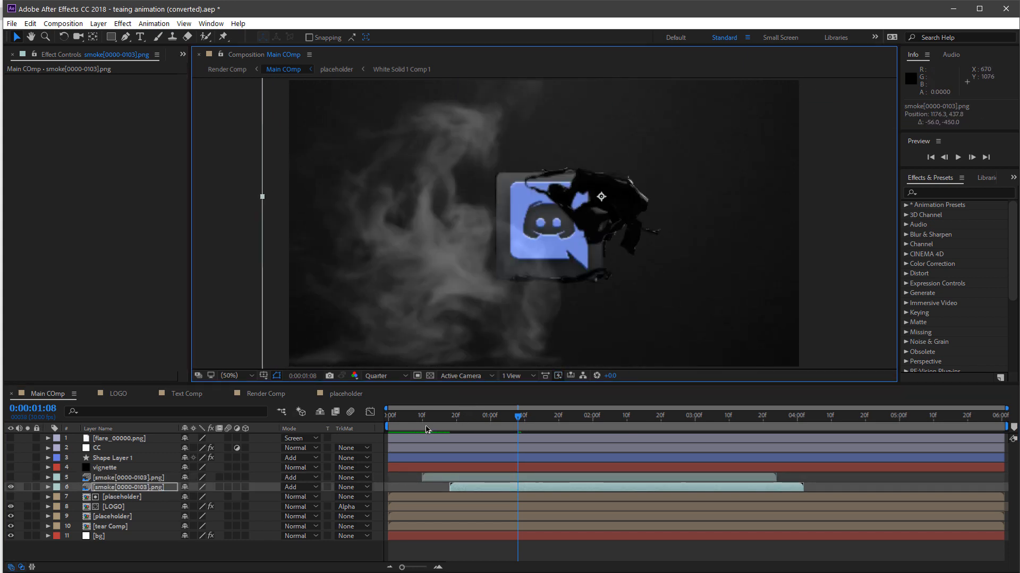
- At 0:00:00:18, move the smoke layer 6 back downward and show the smoke layer 5
left_click(466, 416)
left_click_drag(498, 428, 450, 419)
left_click_drag(413, 252, 405, 303)
key("ctrl+Up")
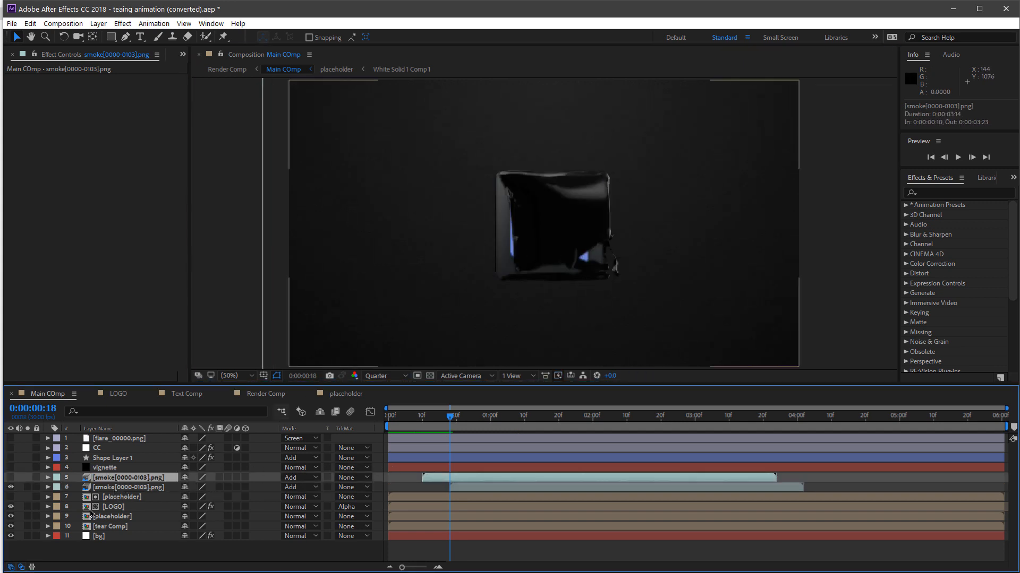
key("F2")
left_click_drag(10, 478, 10, 487)
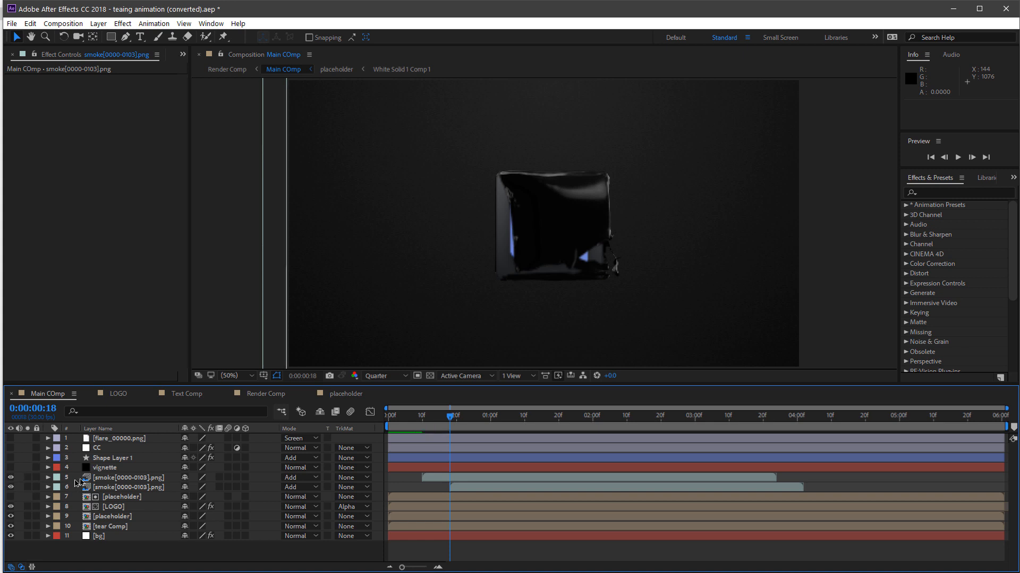
- Try moving the smoke layer 5 up and to the right over the logo, and undo the move
left_click_drag(486, 278, 643, 187)
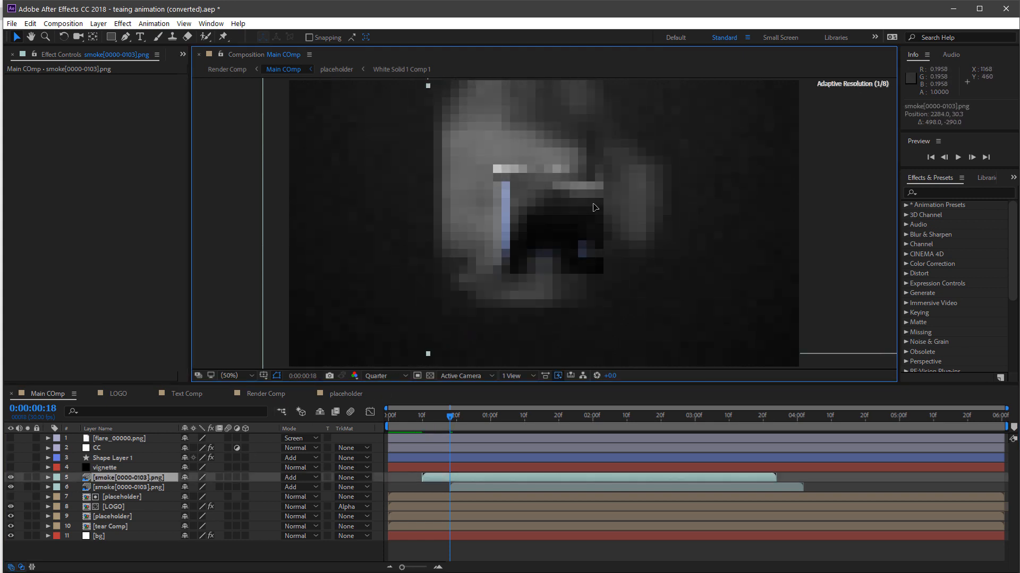
key("ctrl+z")
- At 0:00:01:08, toggle the vignette layer to examine its extent and darkening of the frame, leaving it hidden
left_click_drag(467, 419, 519, 422)
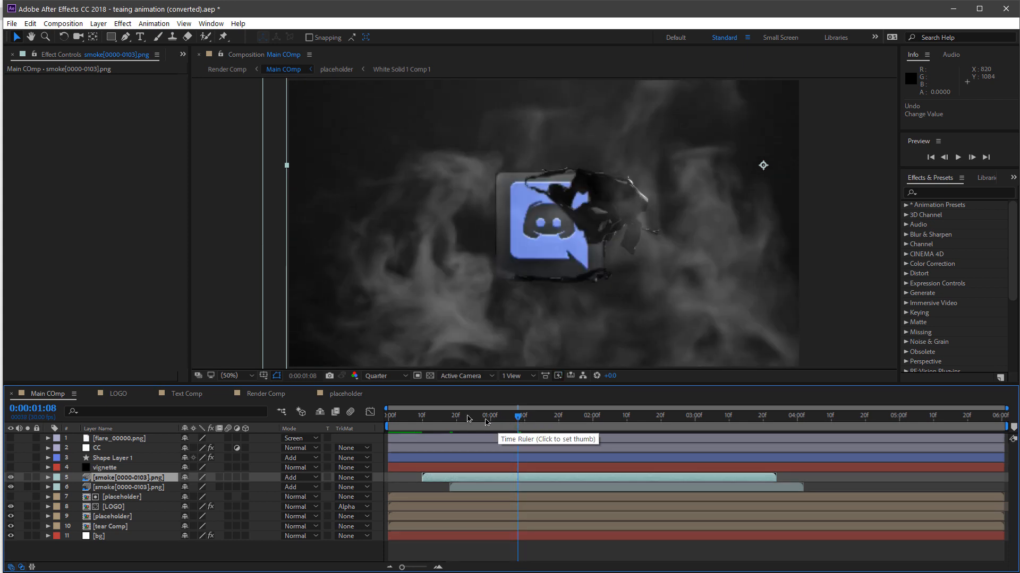
left_click(104, 468)
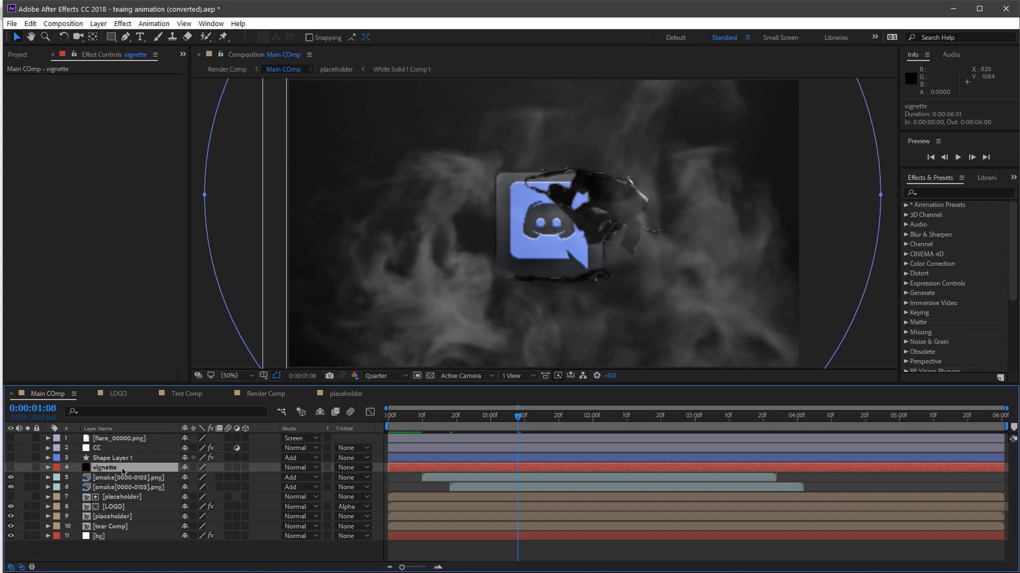
left_click(10, 468)
left_click(11, 468)
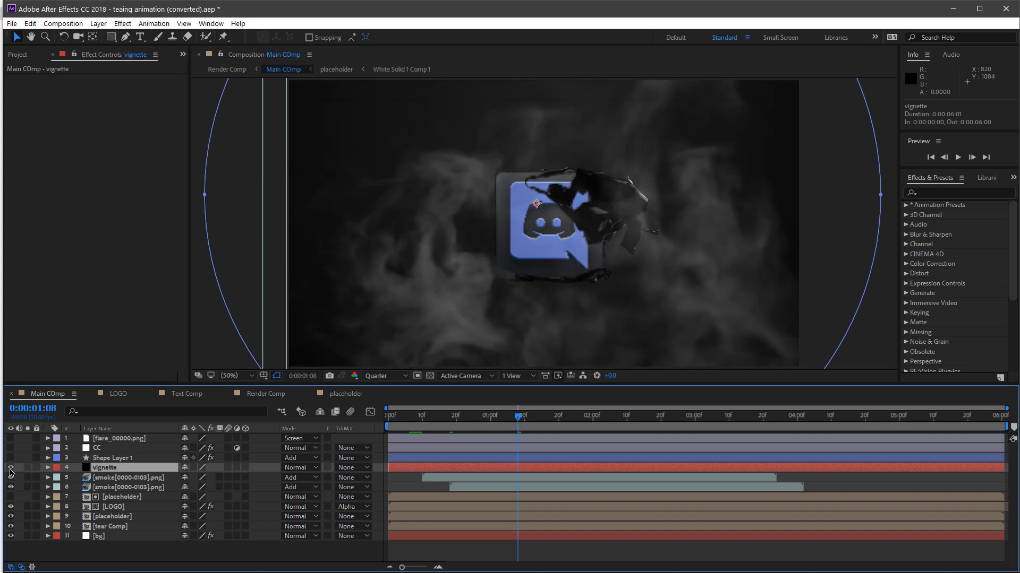
key("comma")
key("comma")
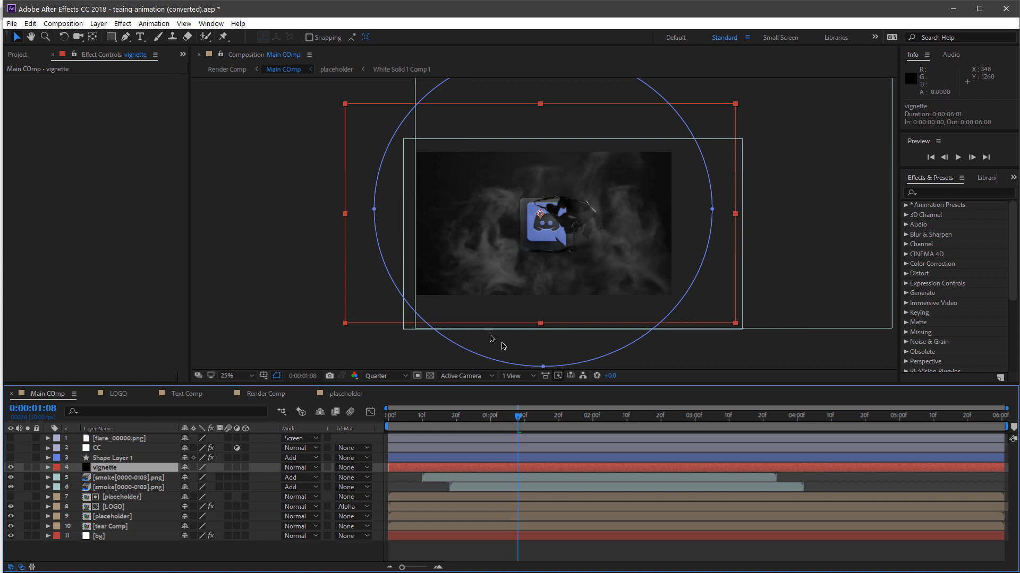
left_click(181, 558)
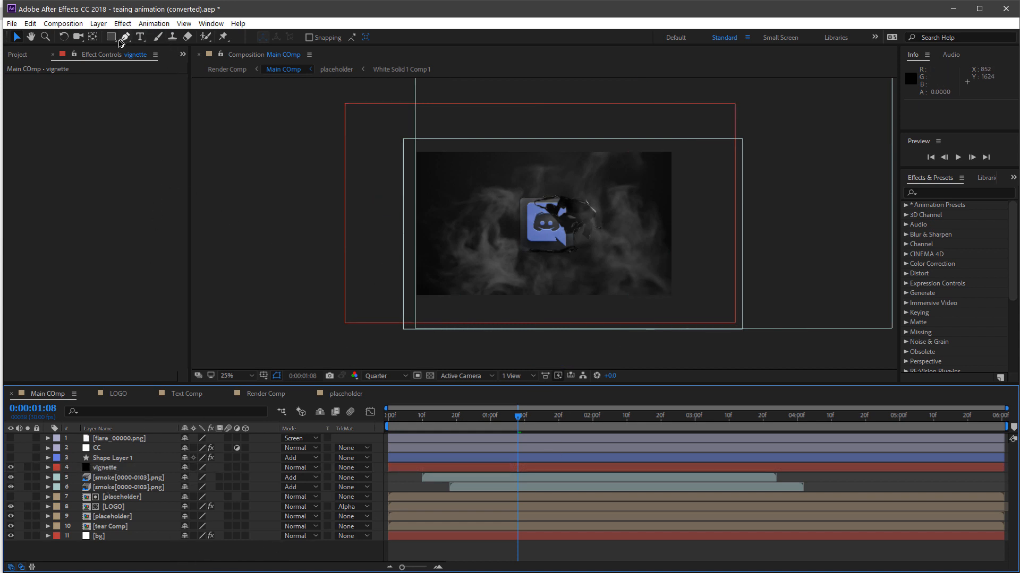
left_click(10, 468)
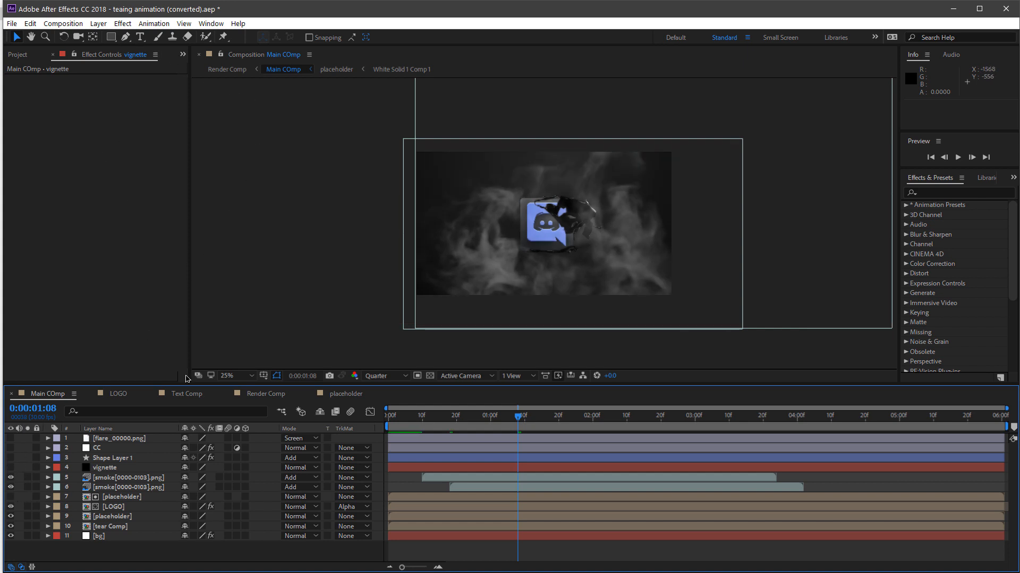
- Create a black 1920 x 1080 px solid and place it directly below the vignette layer
key("ctrl+y")
left_click(539, 354)
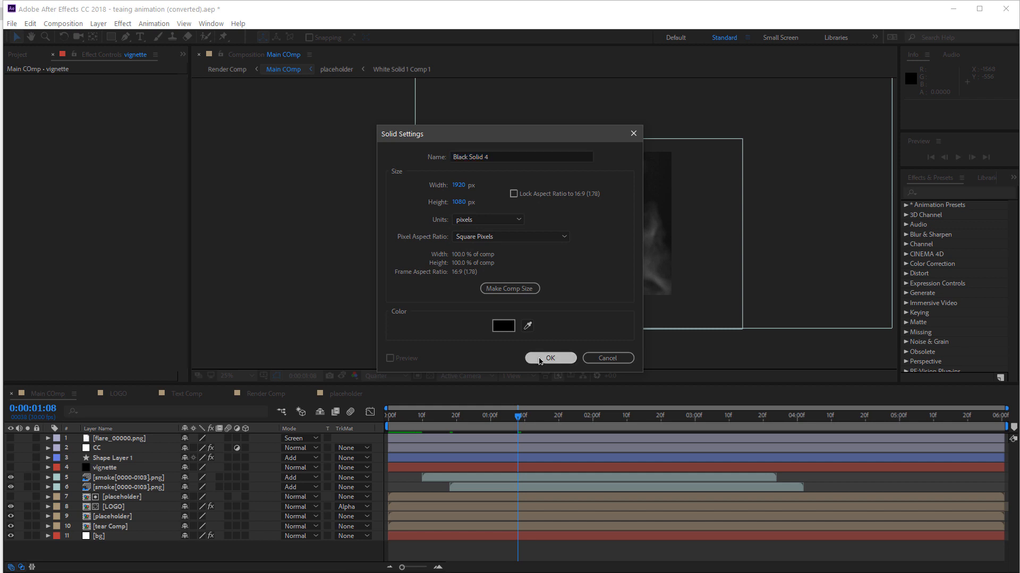
left_click_drag(111, 445, 107, 481)
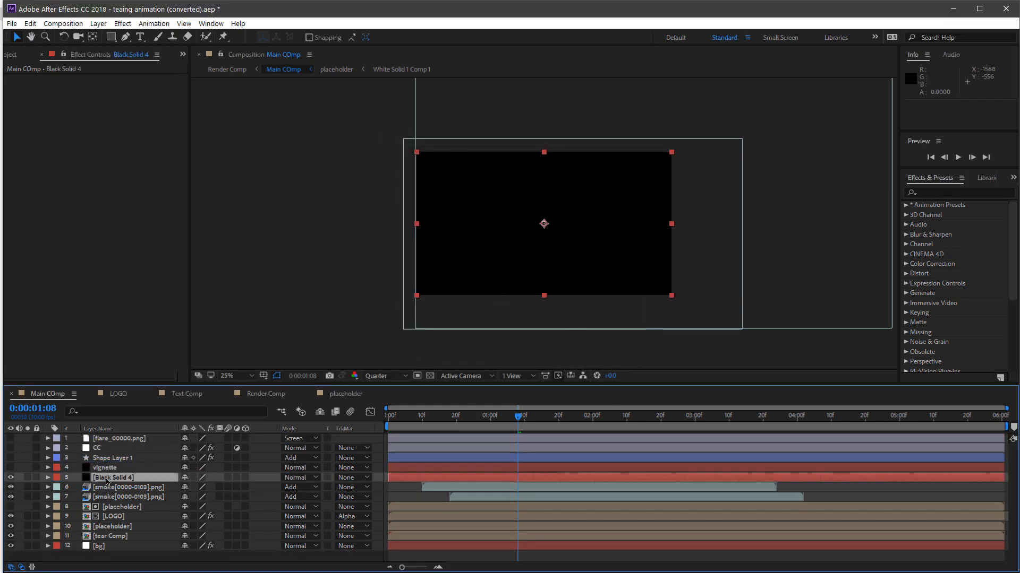
- Draw a round mask about 1600 px wide on the black solid with the Ellipse Tool
left_click(112, 37)
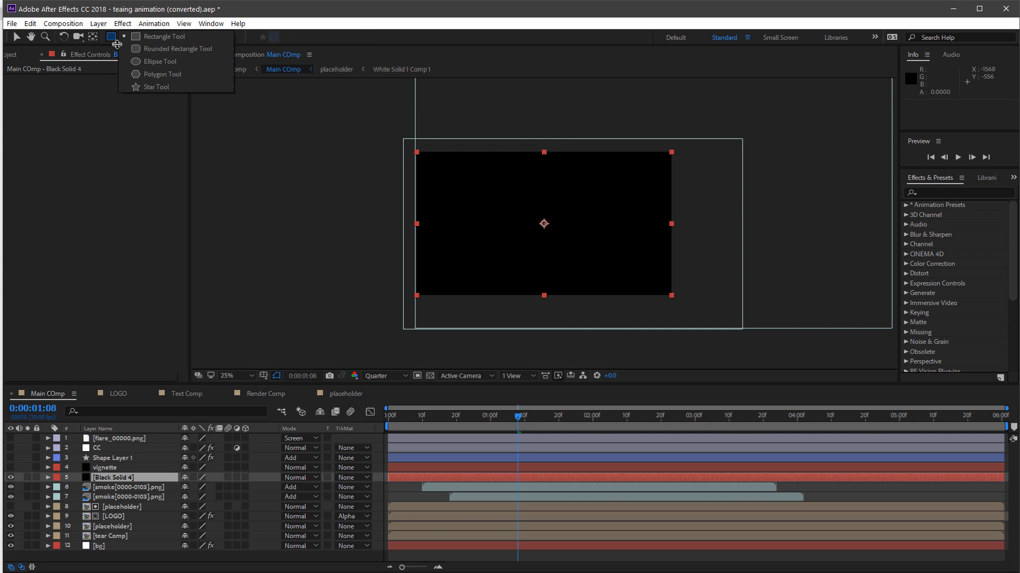
left_click(187, 63)
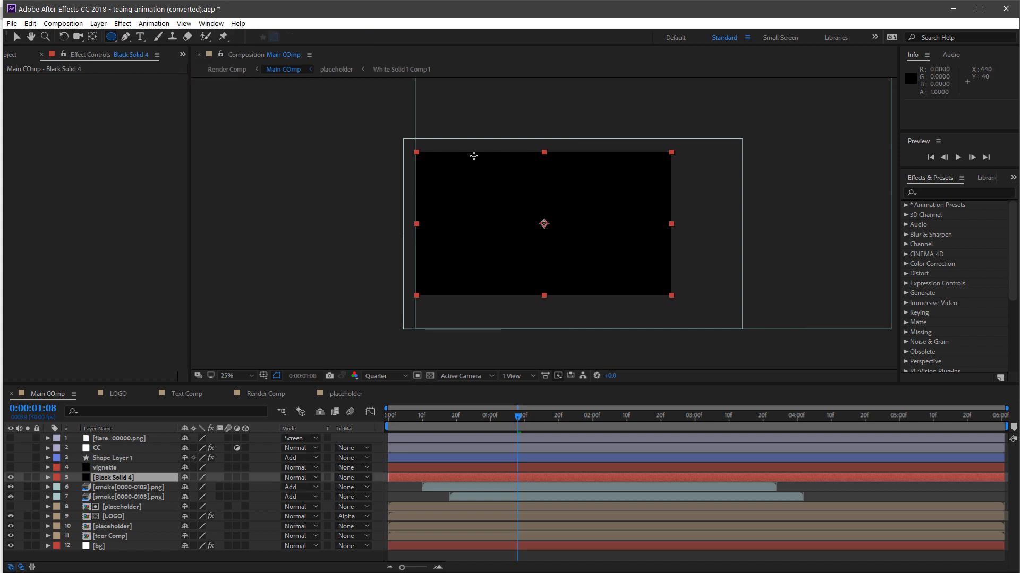
left_click_drag(455, 138, 668, 333)
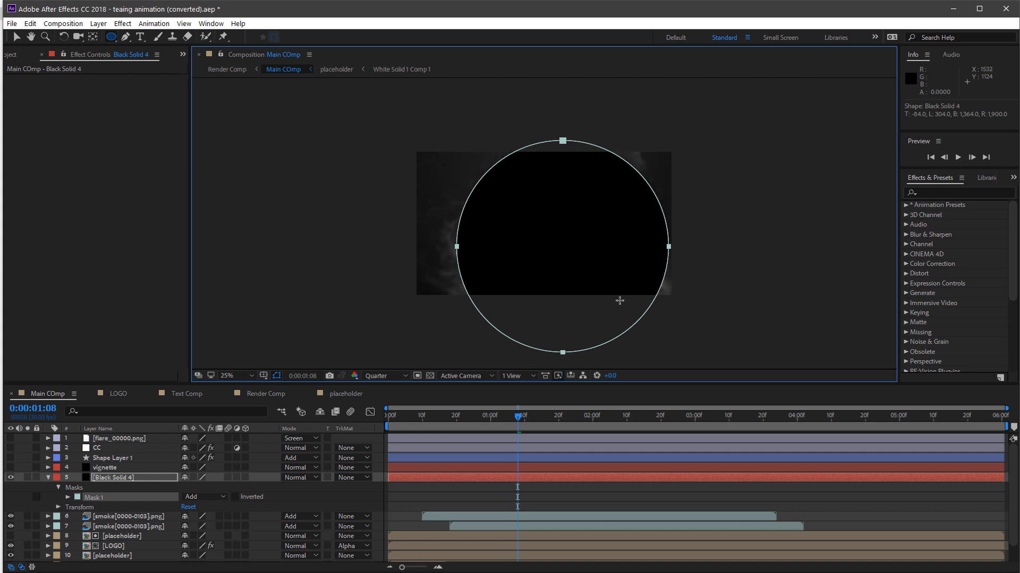
key("v")
left_click(561, 254)
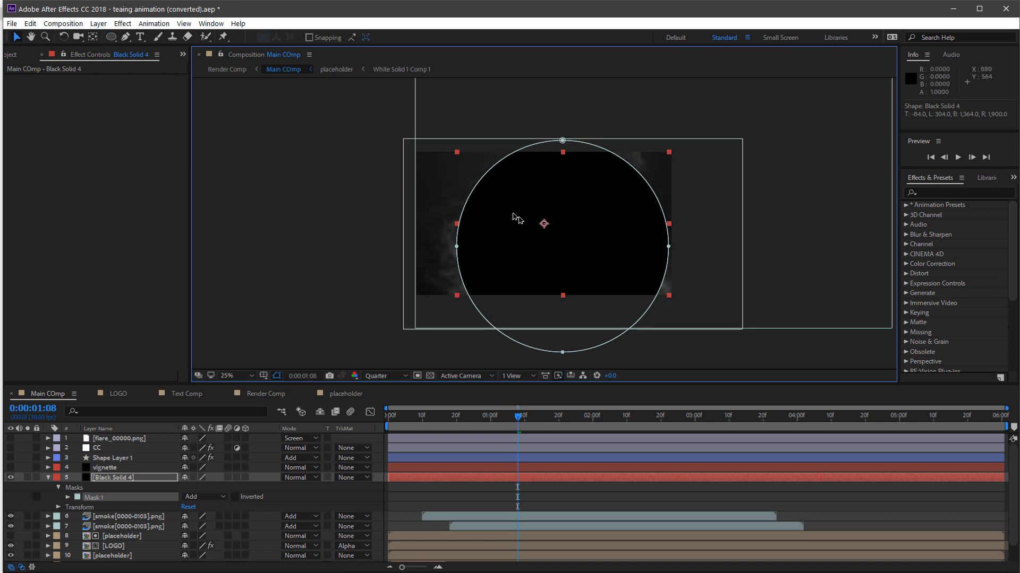
left_click(480, 499)
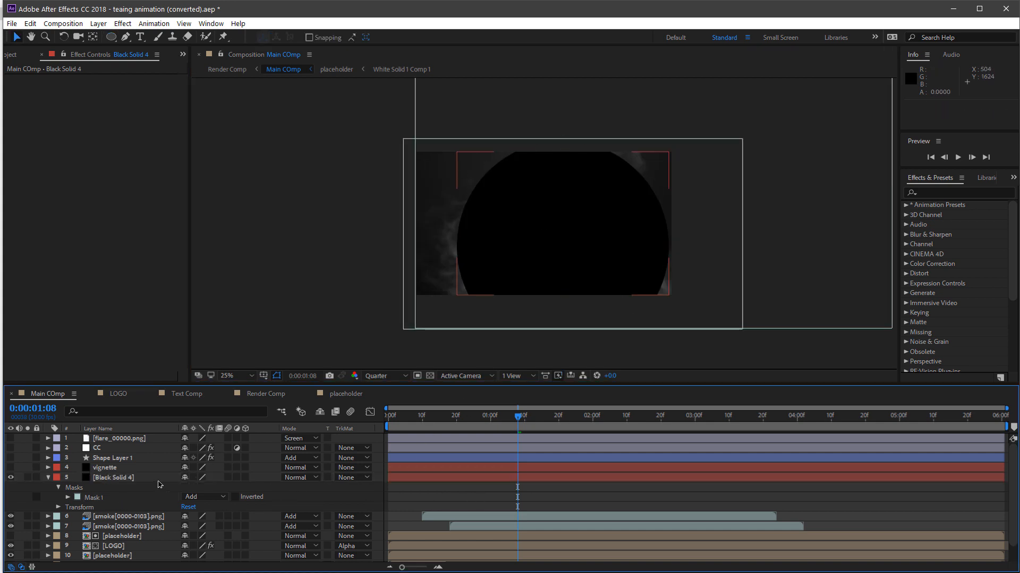
- Reshape the black solid's mask into a wide oval around the frame by moving its four vertices
left_click(139, 478)
left_click_drag(563, 141, 538, 118)
left_click_drag(458, 253, 429, 240)
left_click_drag(668, 248, 680, 214)
left_click_drag(562, 353, 575, 324)
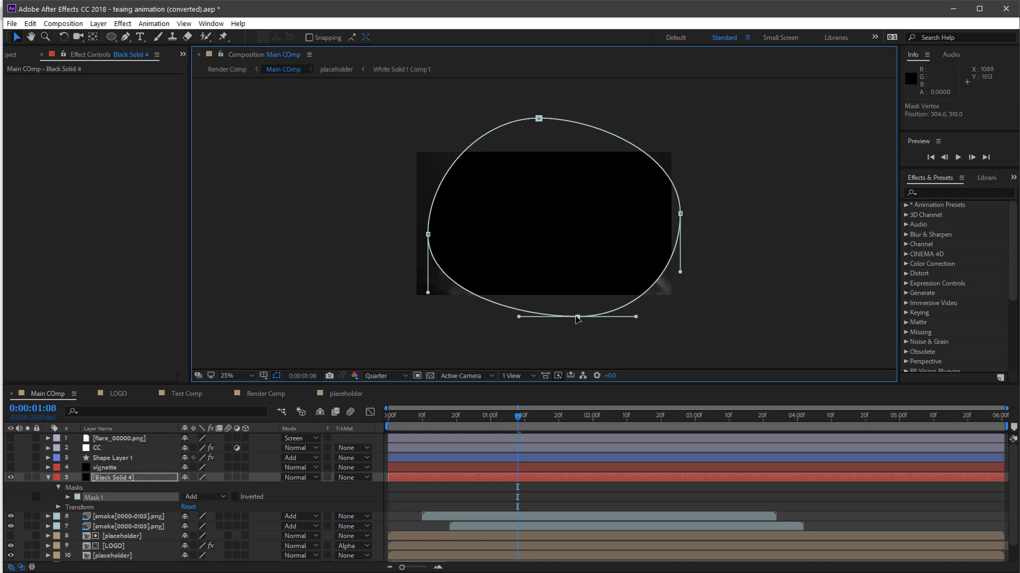
- Set the mode of the black solid's Mask 1 to Subtract
left_click(143, 497)
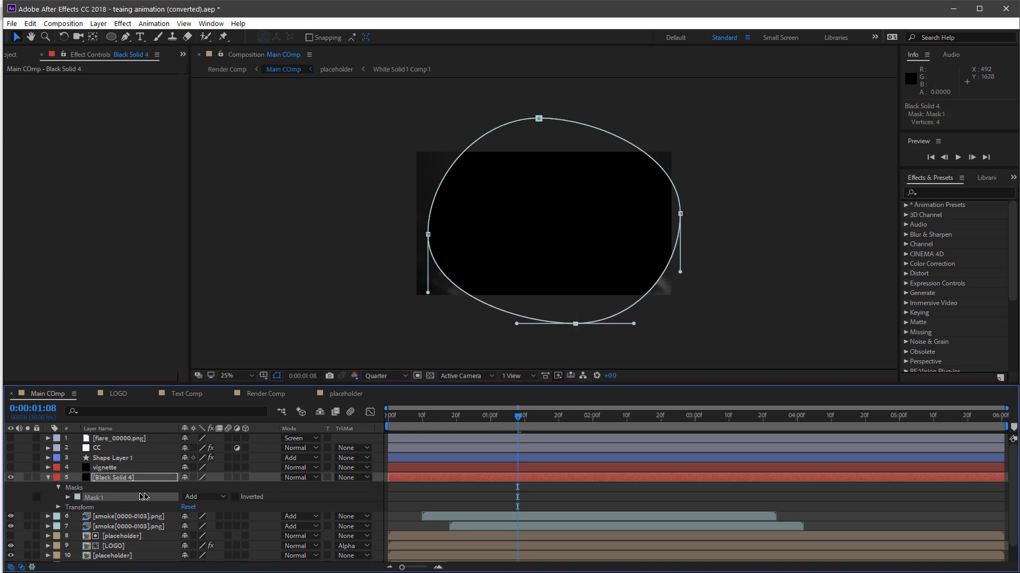
left_click(203, 498)
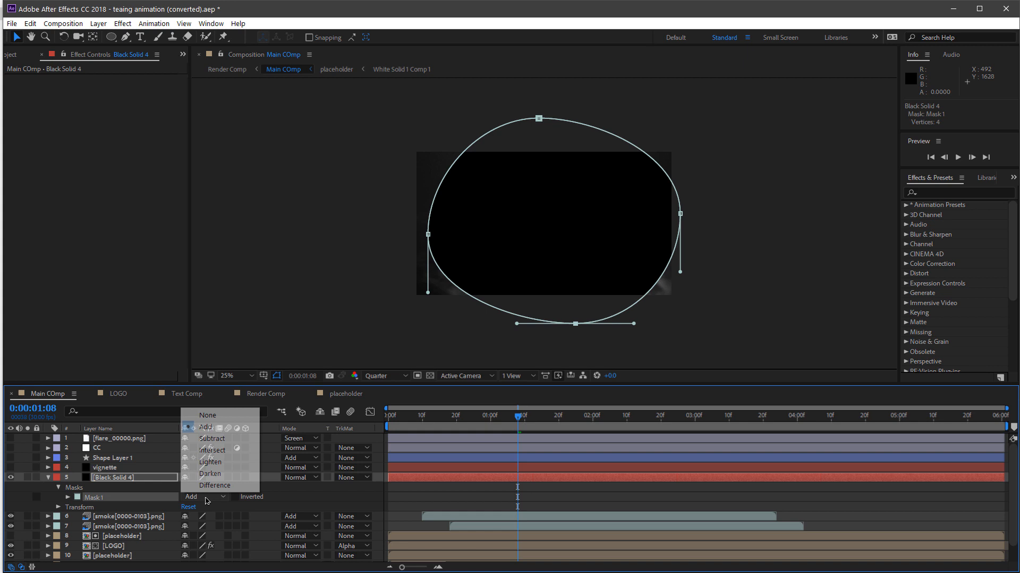
left_click(227, 440)
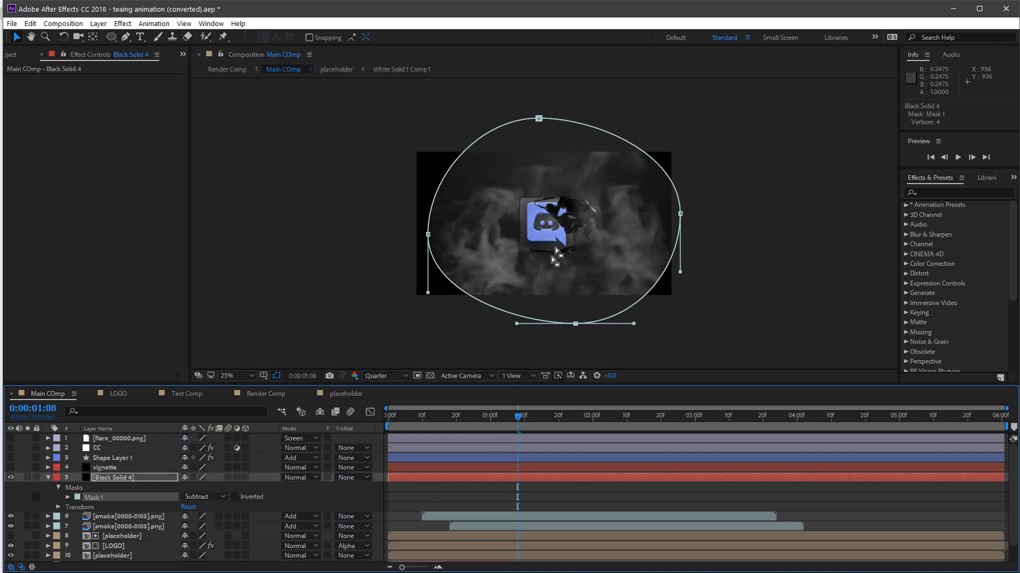
- Set the Mask Feather of Black Solid 4's subtract mask to 816 pixels
key("period")
key("period")
left_click(233, 376)
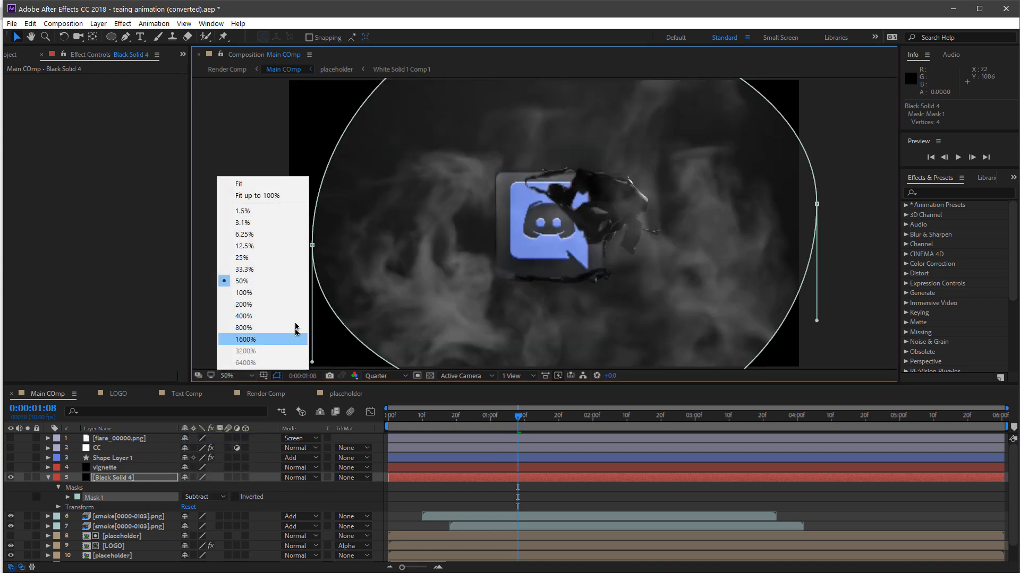
left_click(266, 196)
left_click(506, 500)
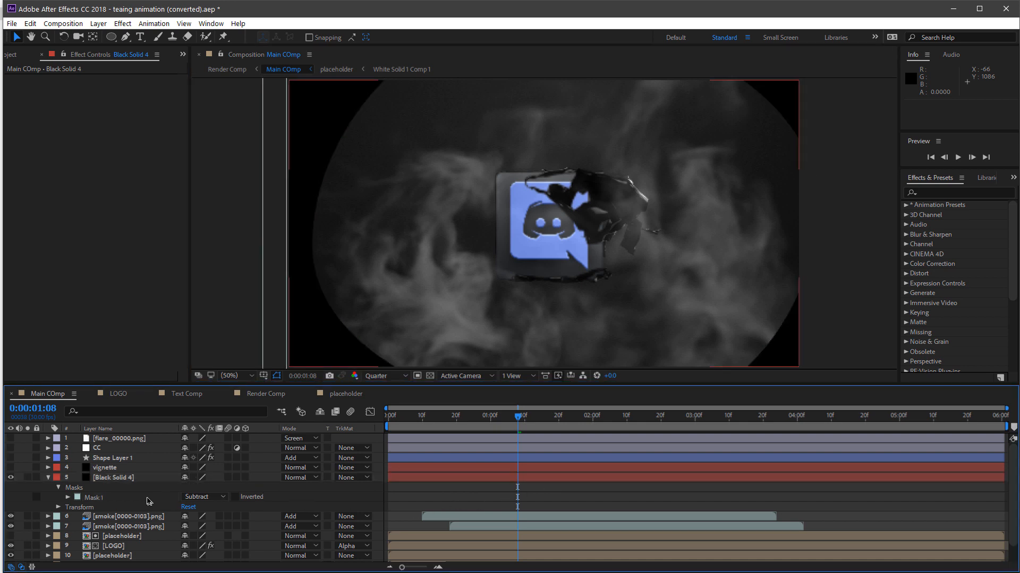
left_click(109, 479)
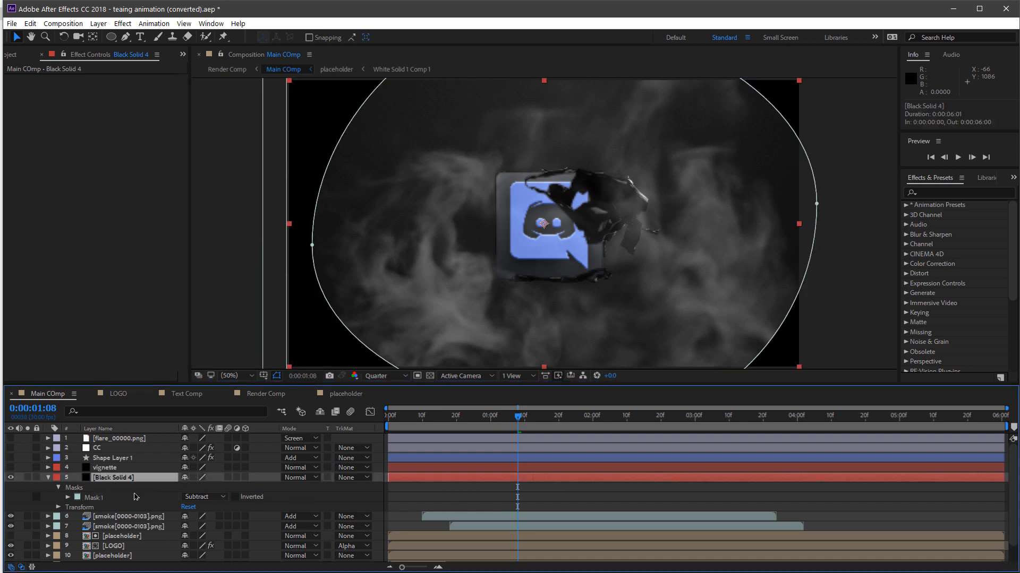
key("f")
left_click(199, 500)
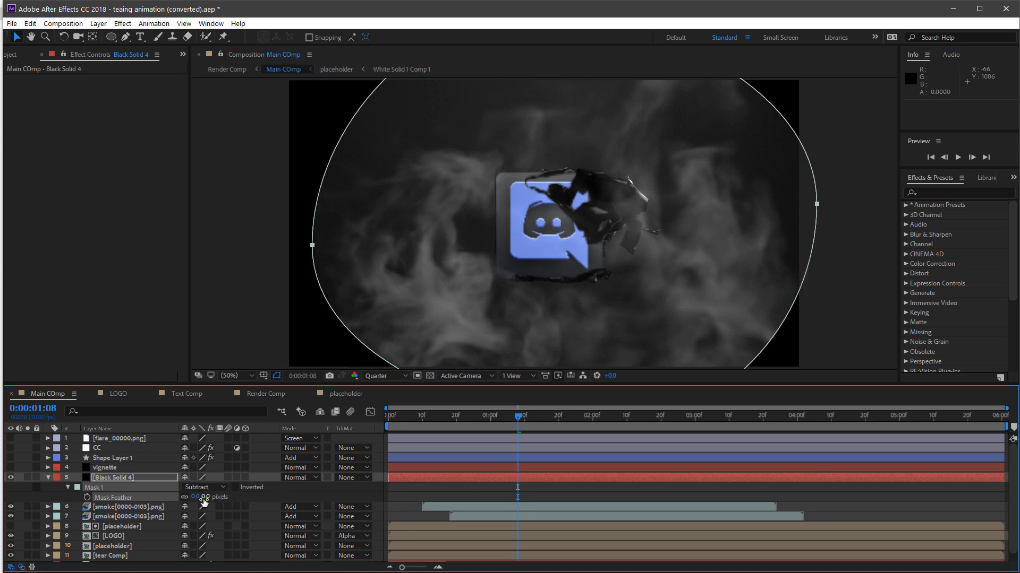
left_click_drag(203, 501, 649, 479)
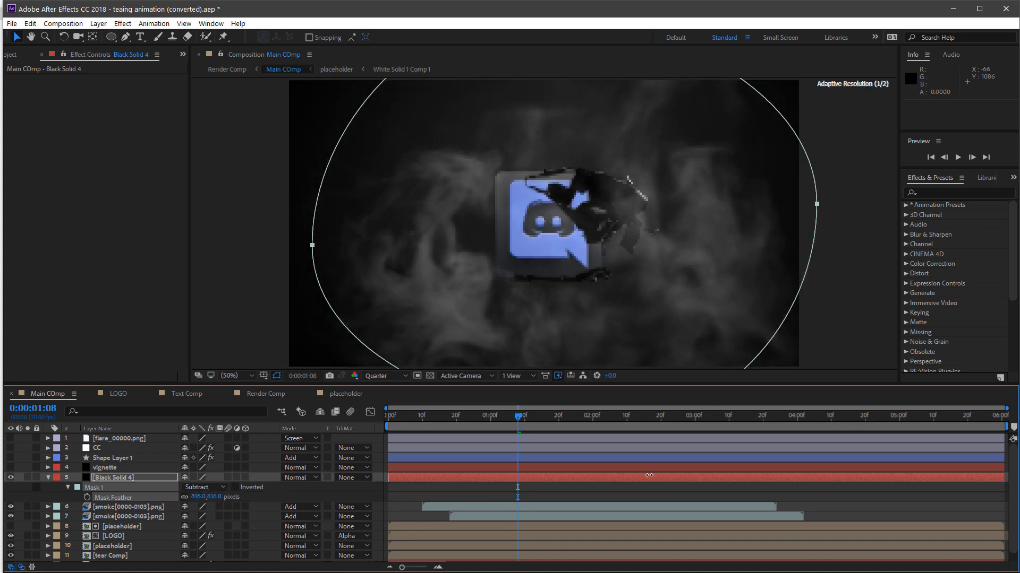
- Lower the opacity of the Black Solid 4 layer to 36% and collapse its properties
left_click(159, 478)
key("t")
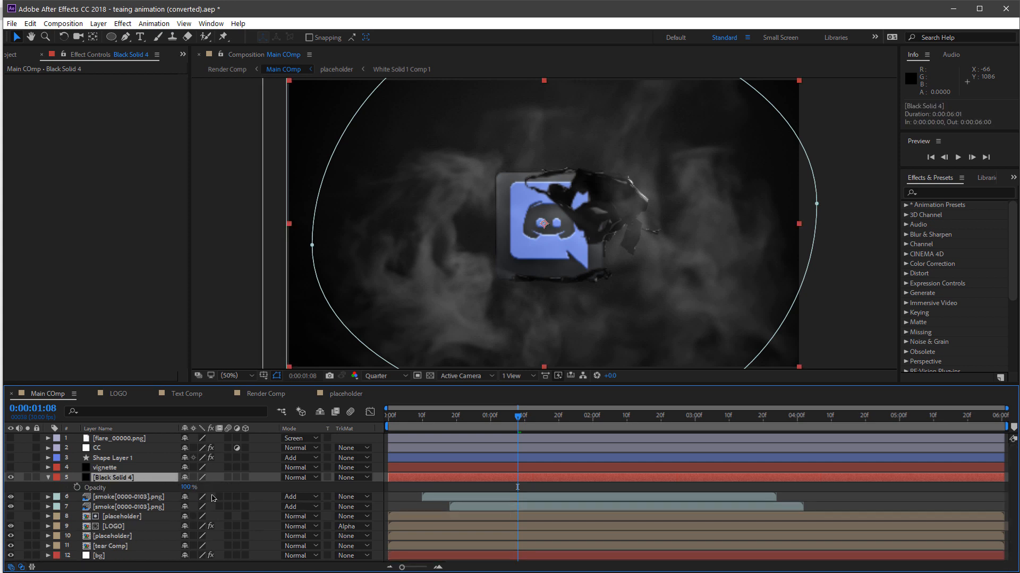
left_click_drag(185, 490, 97, 503)
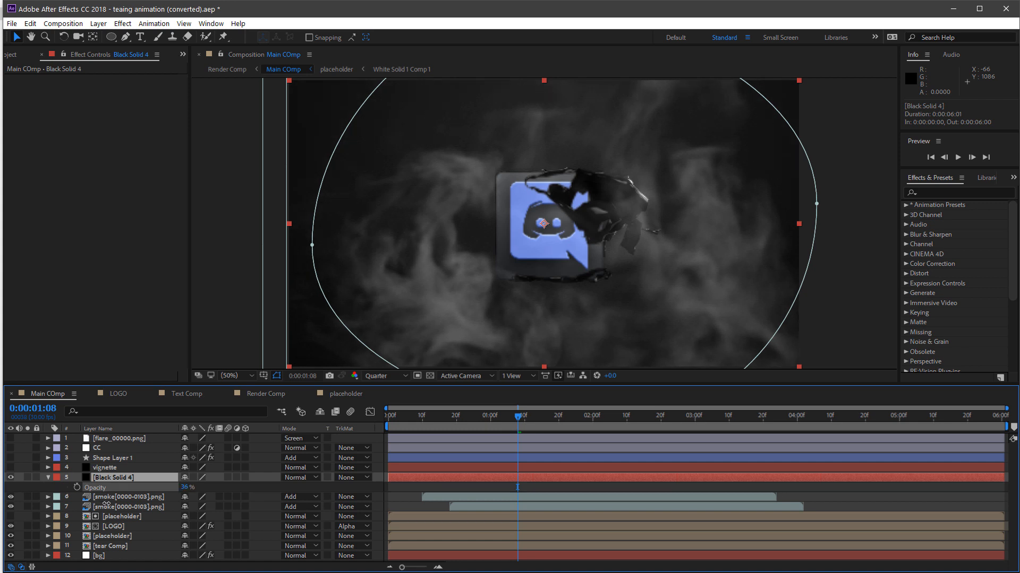
left_click(410, 492)
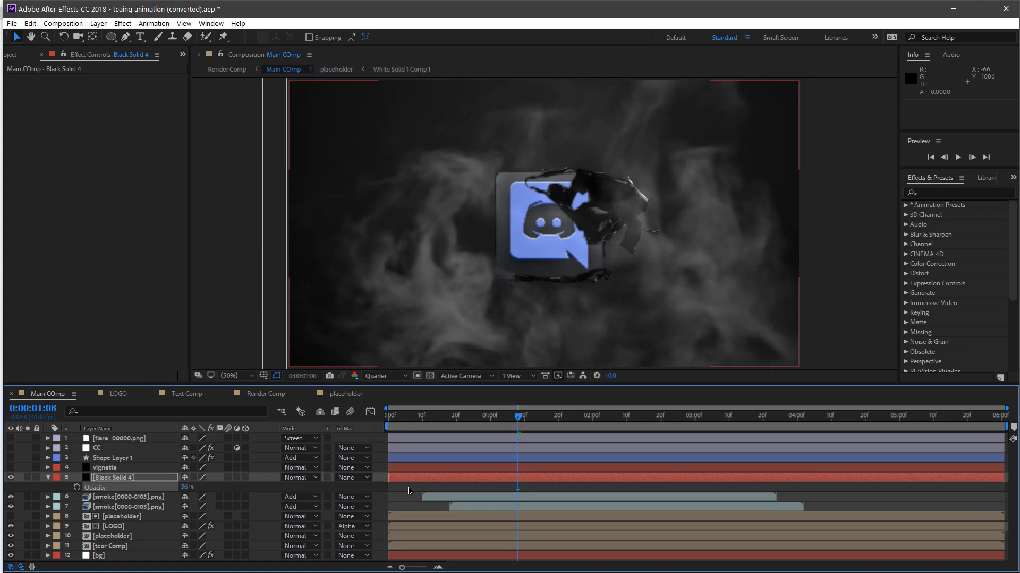
left_click(48, 478)
left_click(398, 478)
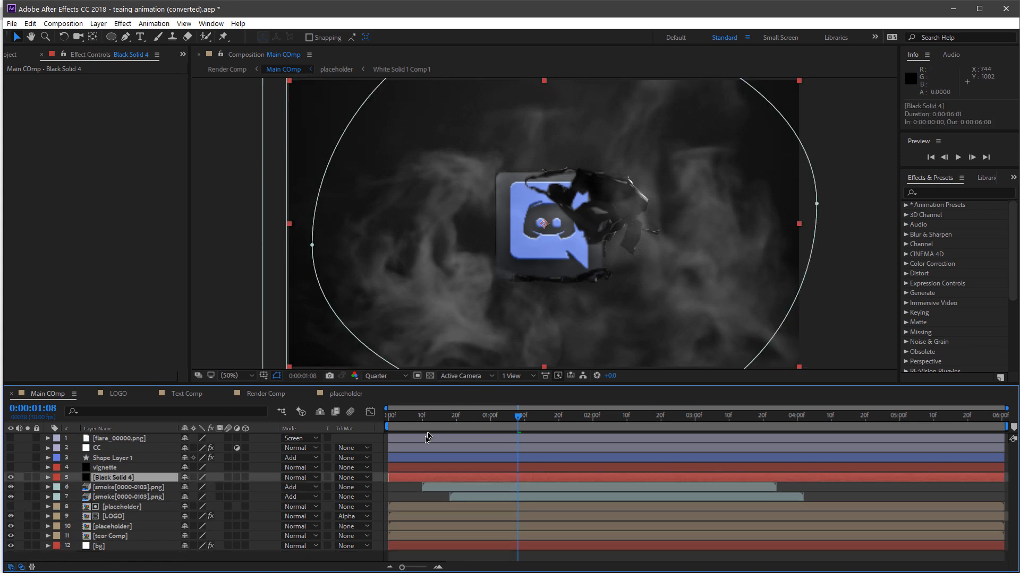
left_click(398, 498)
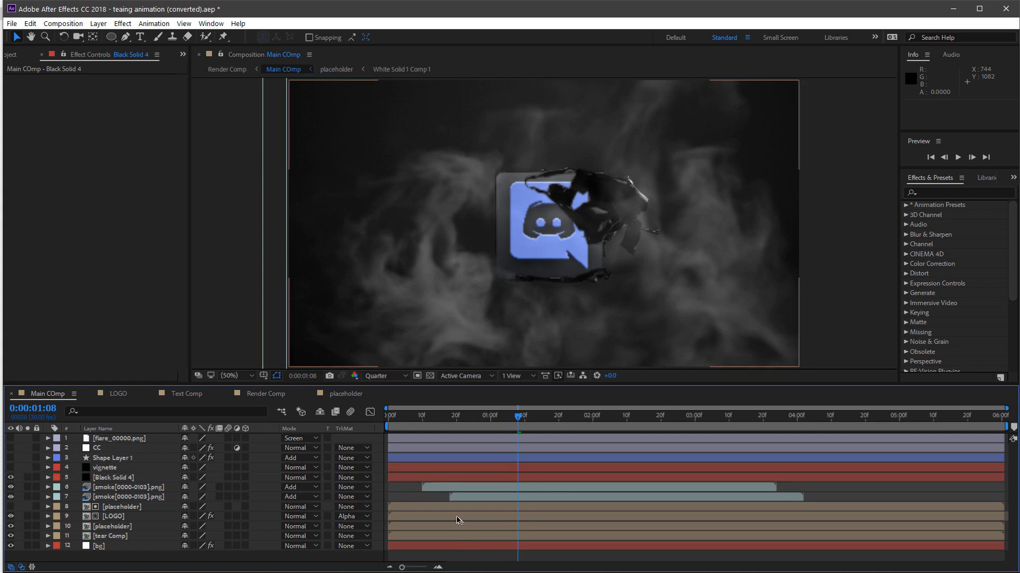
- Delete the Black Solid 4 layer and make the existing vignette layer visible
left_click(106, 478)
key("Delete")
left_click(98, 469)
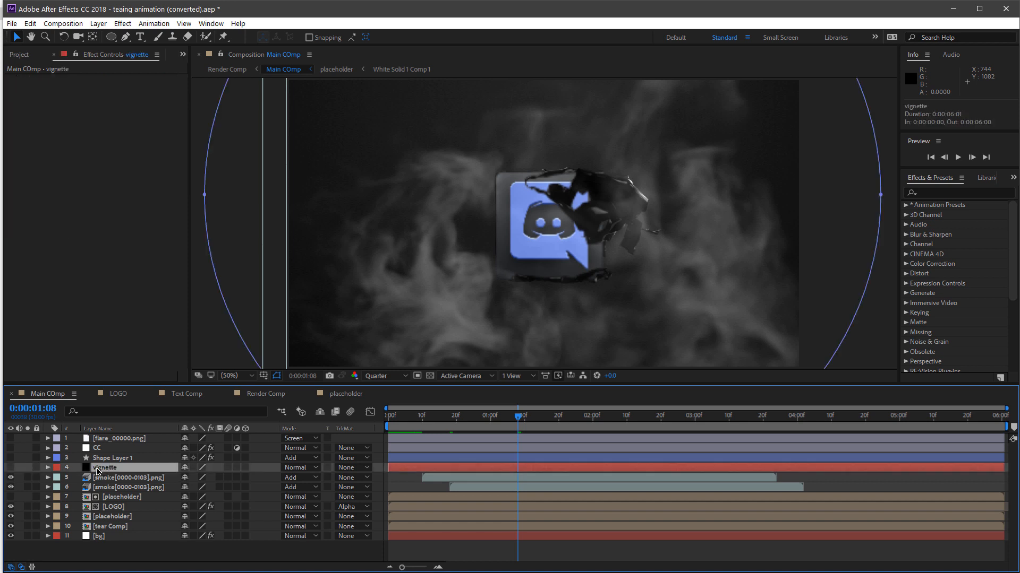
left_click(10, 468)
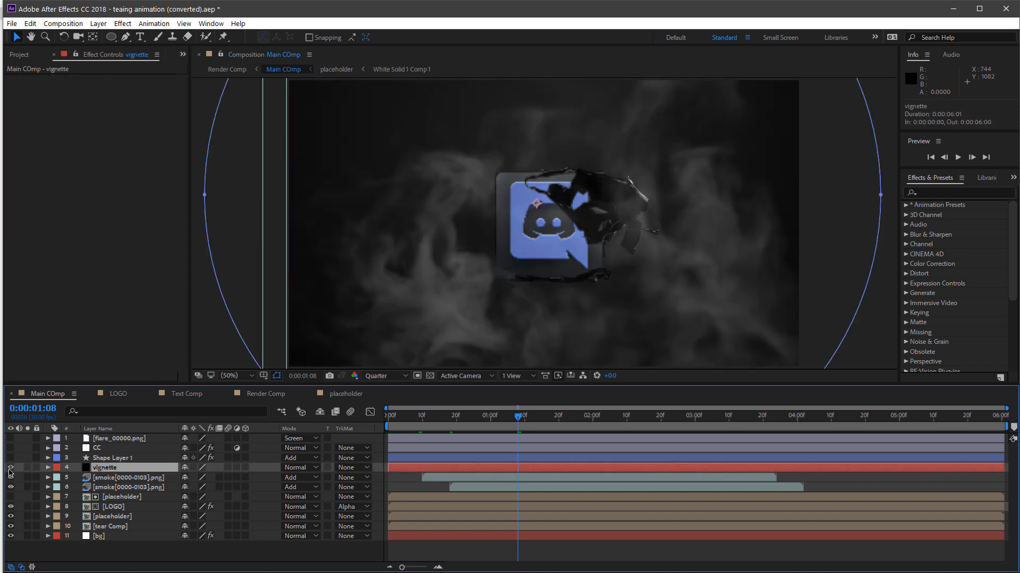
- Turn on the visibility of Shape Layer 1, the light circle above the frame
left_click(106, 460)
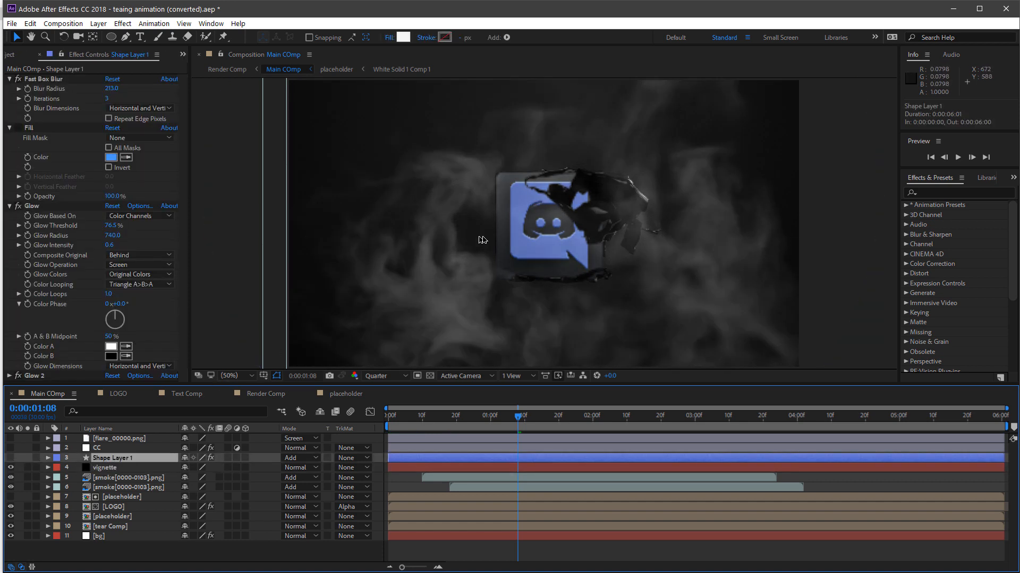
scroll(518, 244, "down", 2)
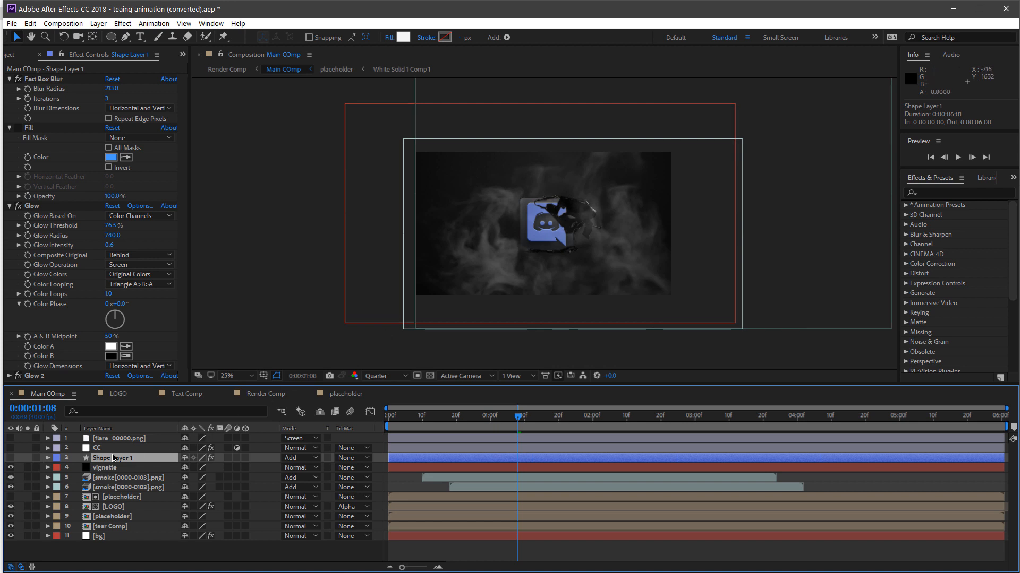
left_click(10, 459)
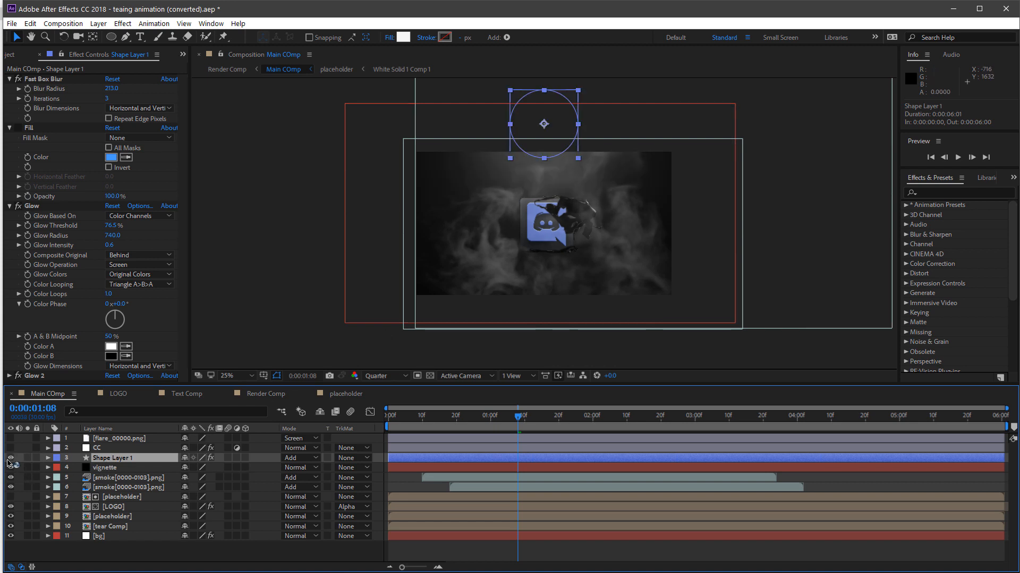
left_click(400, 480)
- Draw a white ellipse about 600 by 460 px across the frame's upper edge on a new shape layer, and delete that layer
left_click(115, 36)
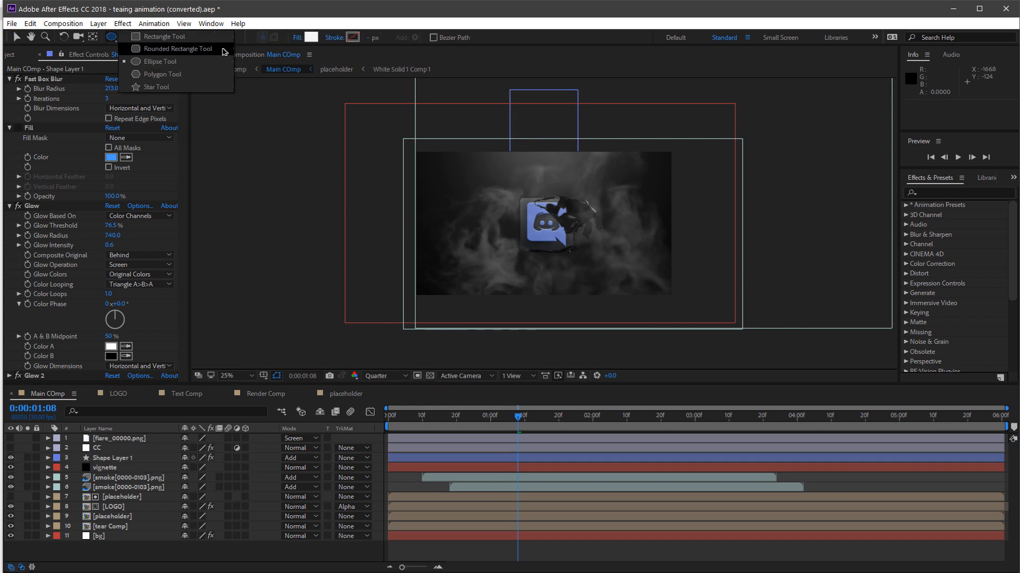
left_click(161, 61)
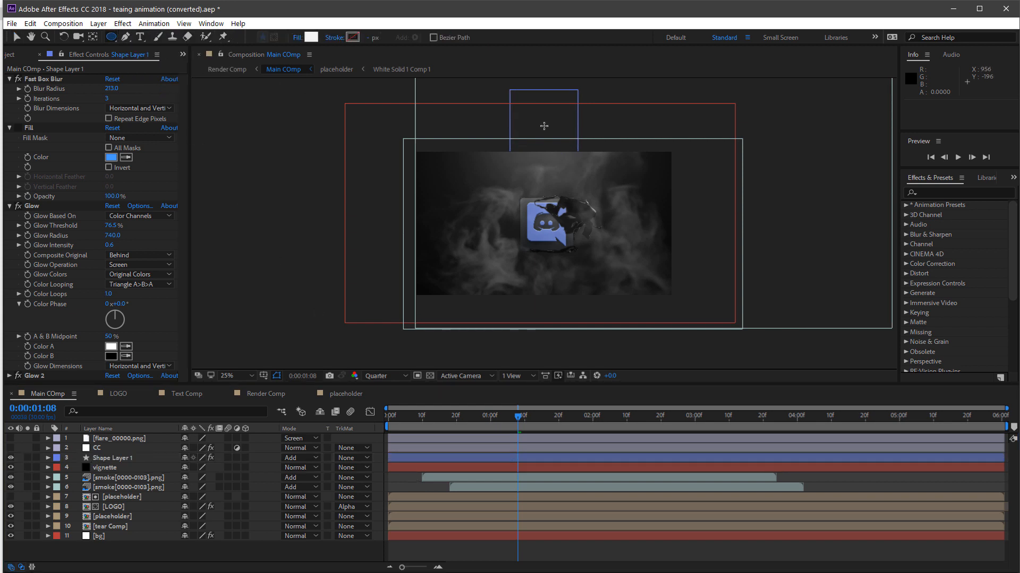
scroll(544, 126, "up", 1)
scroll(531, 170, "up", 1)
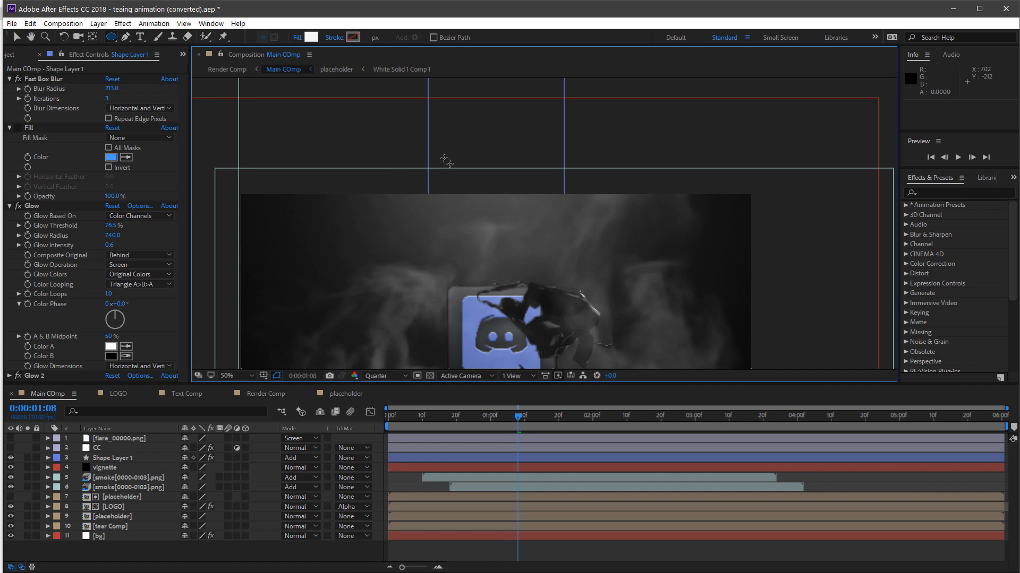
left_click_drag(428, 138, 586, 260)
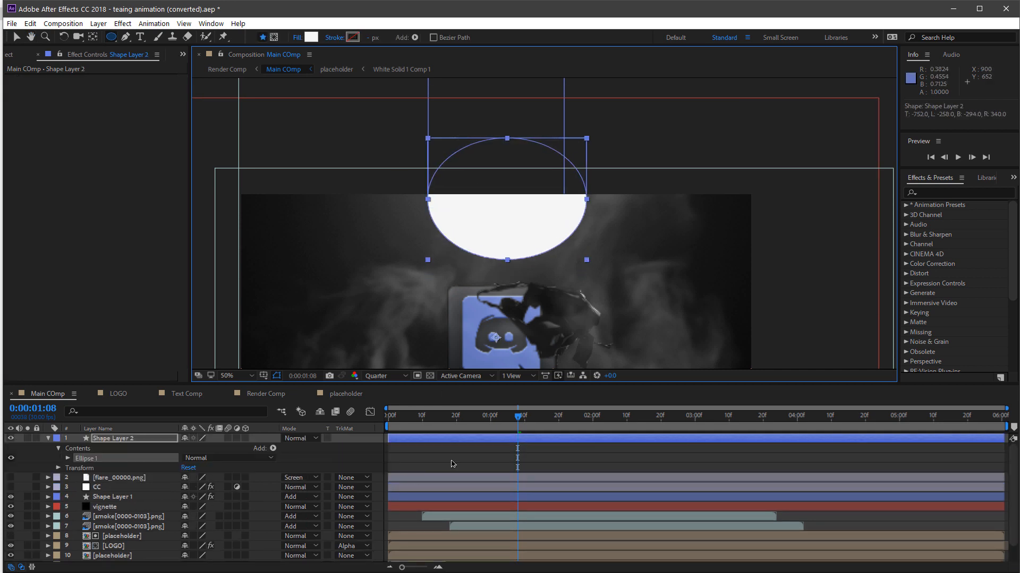
left_click(101, 439)
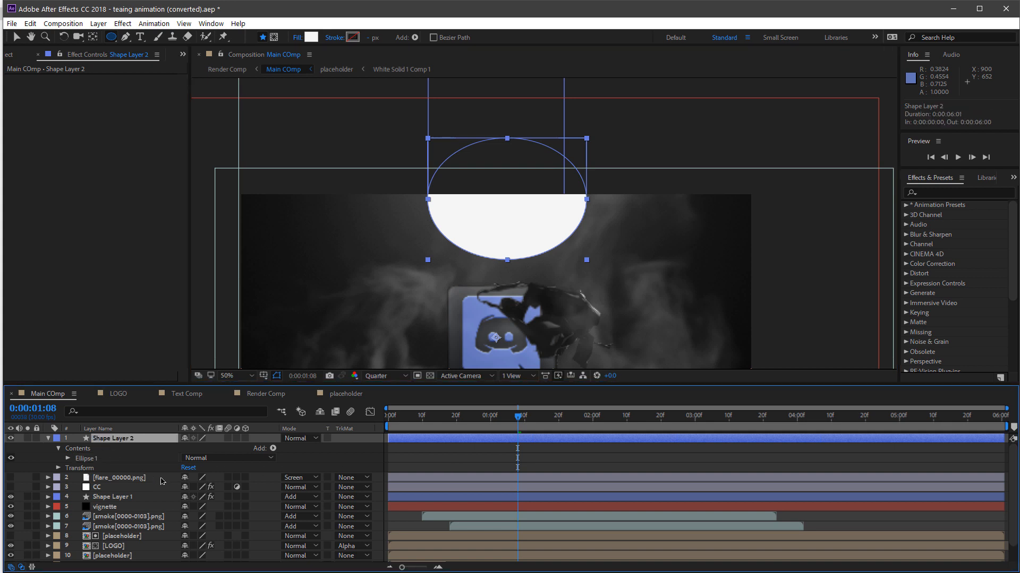
key("Delete")
- Examine Shape Layer 1's Fast Box Blur settings, checking the Blur Dimensions options and toggling Repeat Edge Pixels on and back off
left_click(103, 460)
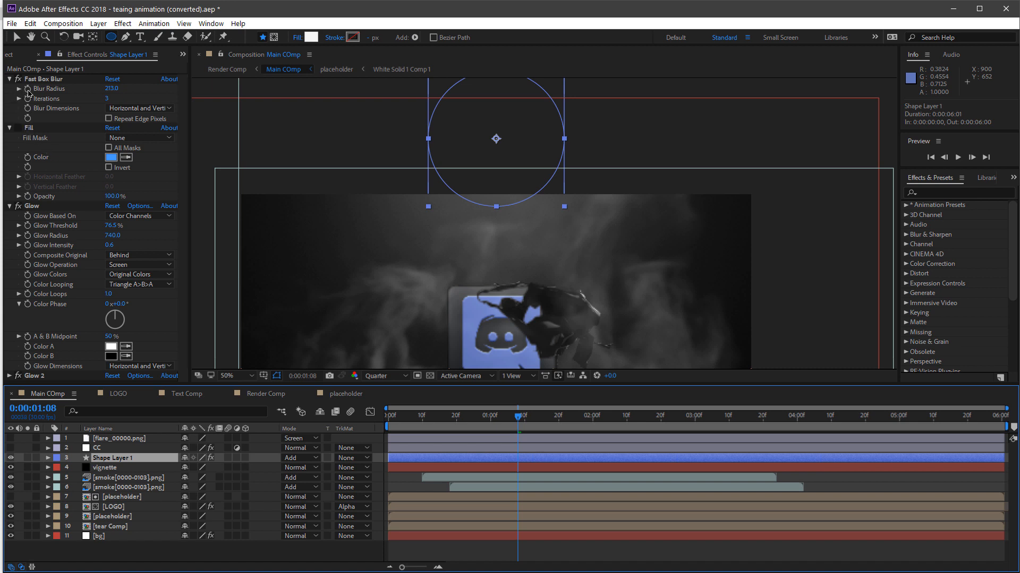
left_click(58, 80)
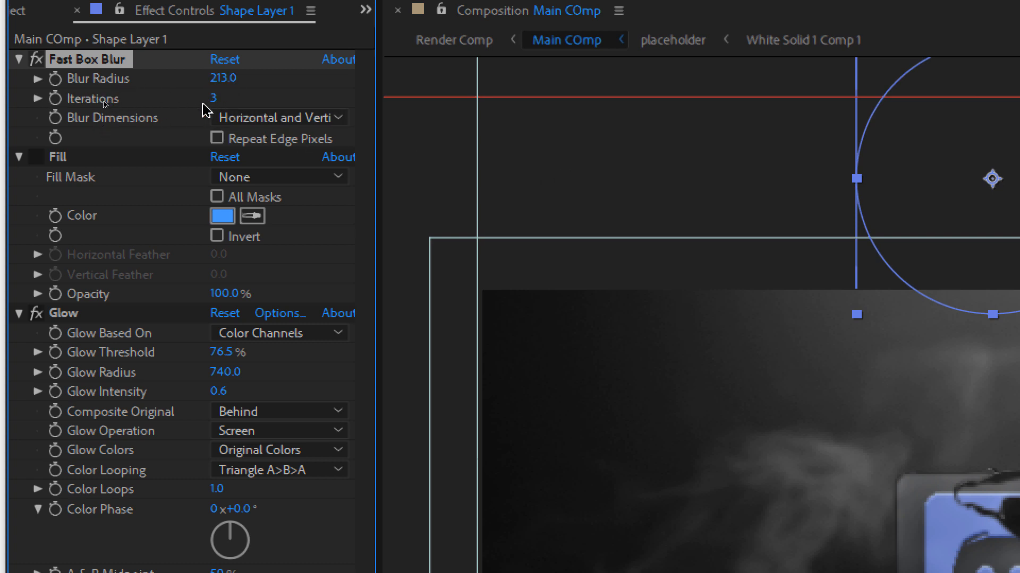
left_click(245, 119)
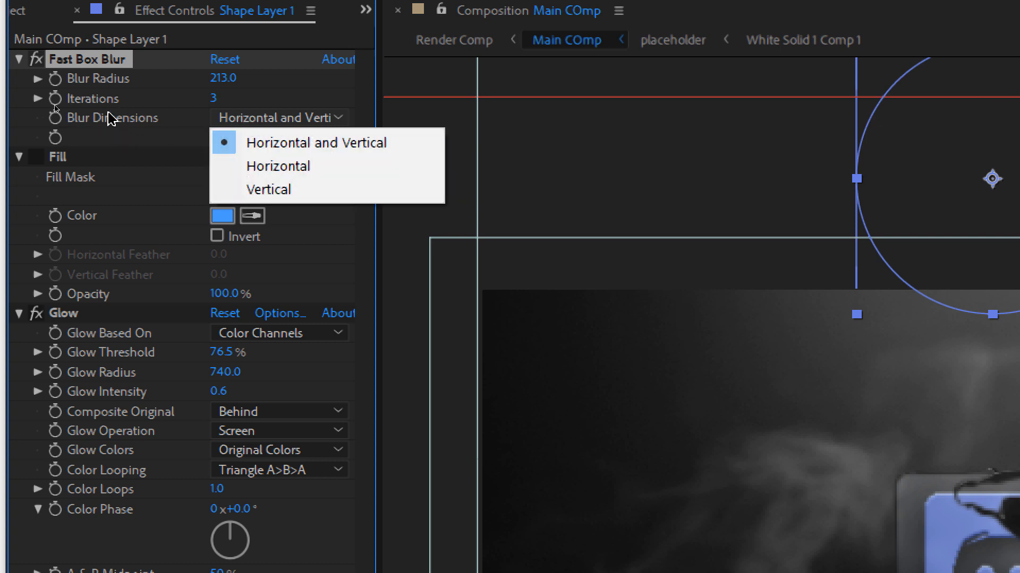
left_click(111, 119)
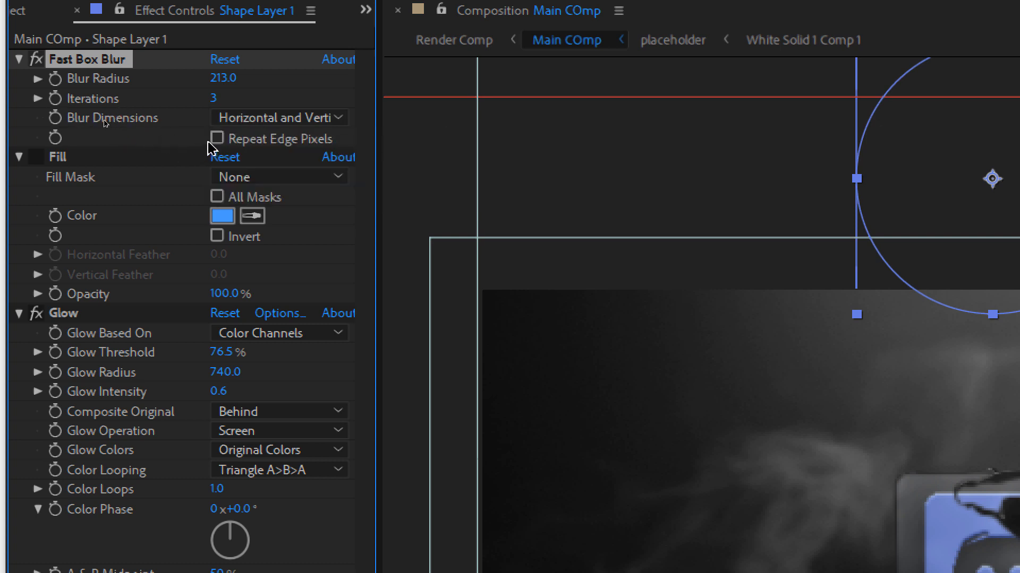
left_click(217, 139)
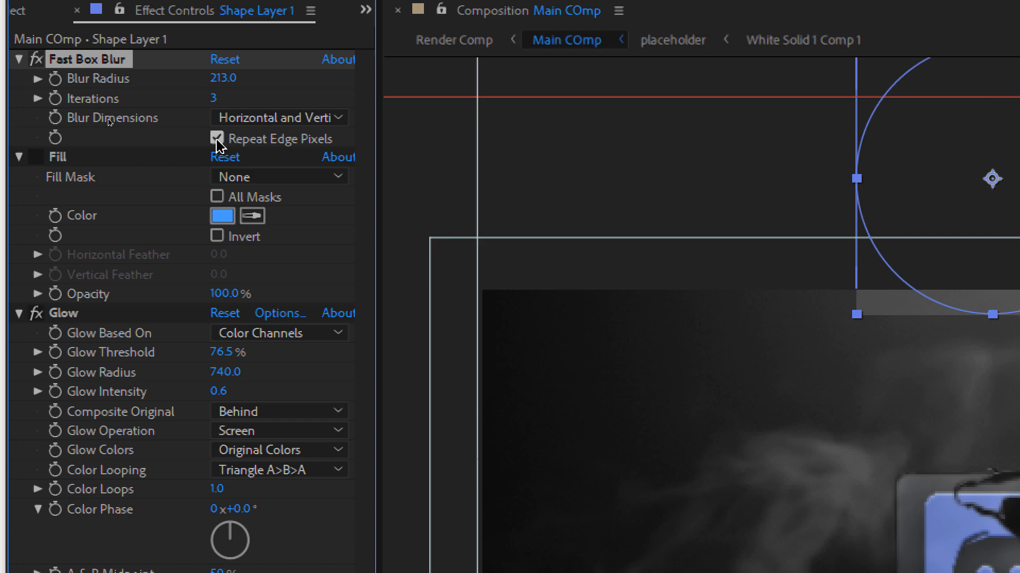
left_click(217, 139)
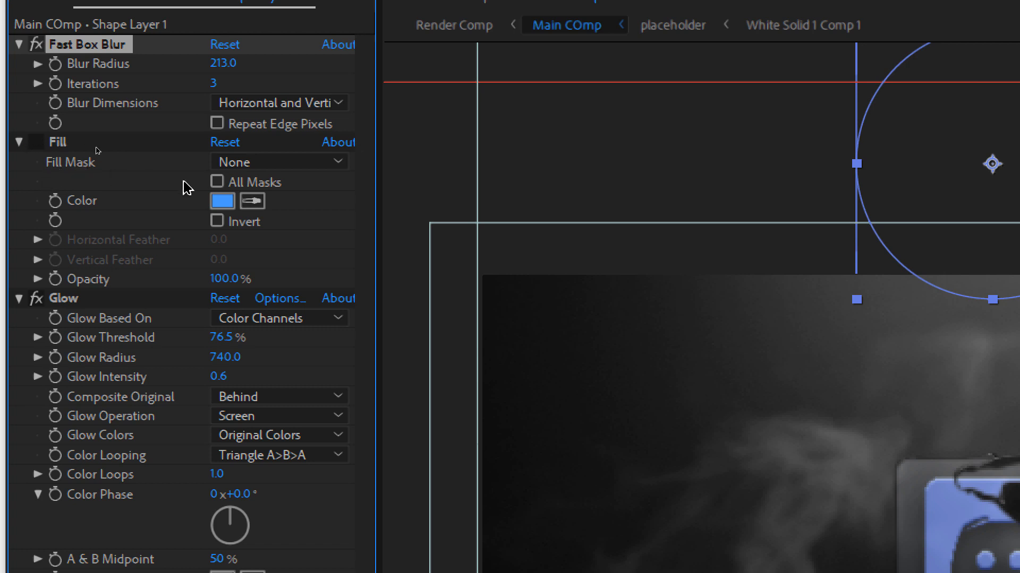
- Collapse Shape Layer 1's Fill effect and preview the light with the effect enabled, switching it back off
left_click(19, 142)
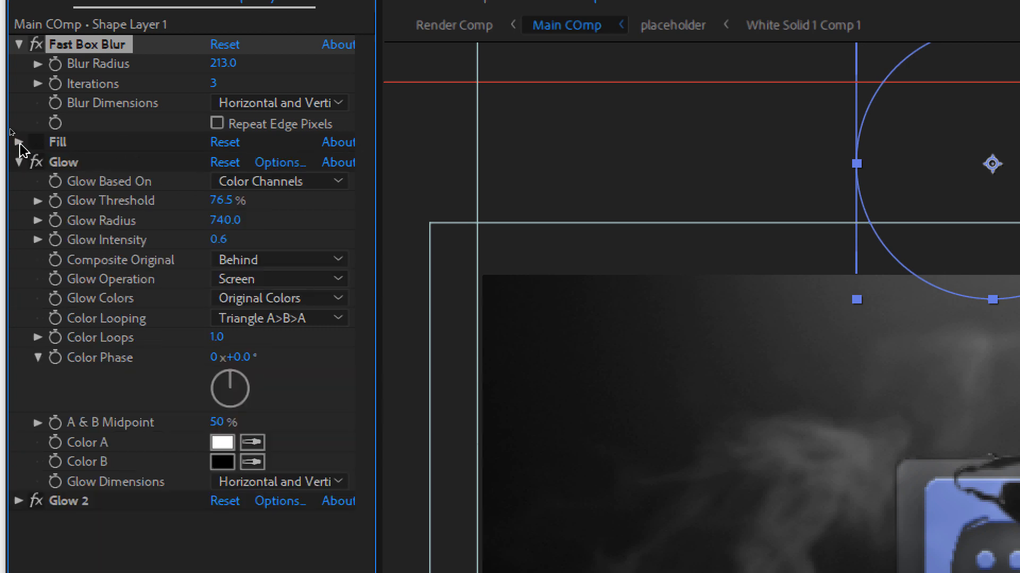
left_click(58, 142)
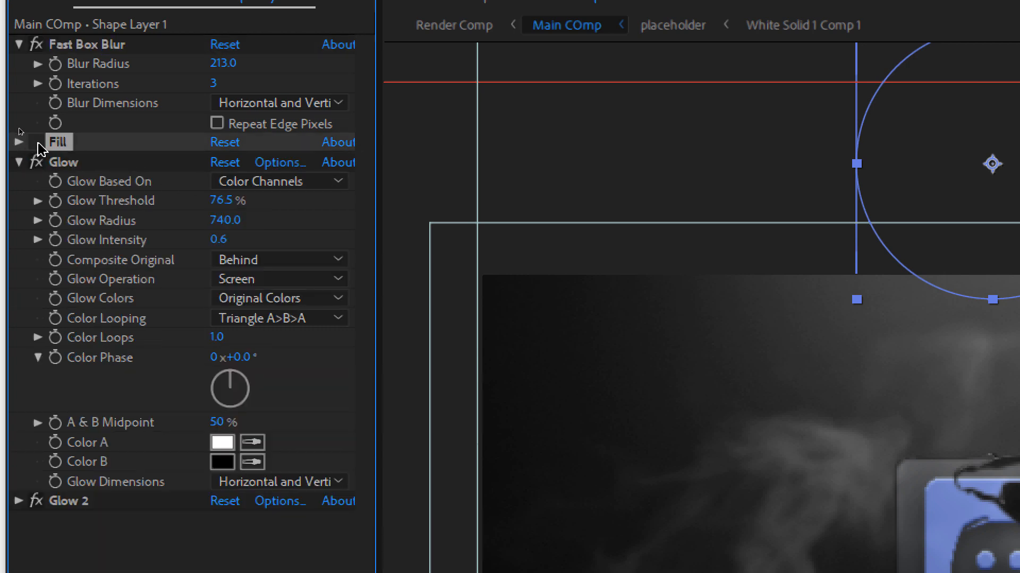
left_click(35, 142)
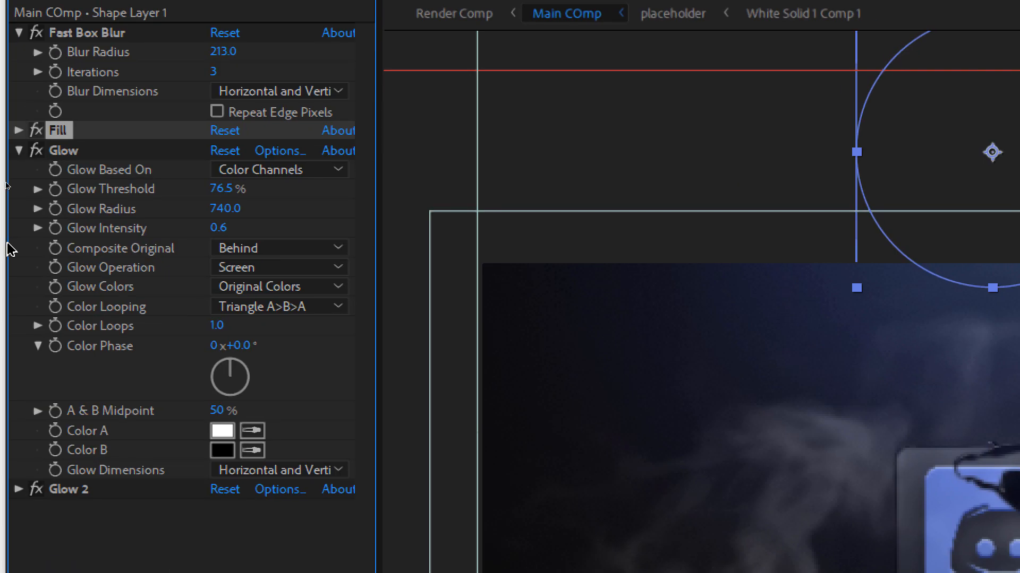
left_click(35, 131)
- Examine the first Glow effect on Shape Layer 1, including its Glow Based On options, Glow Threshold and Glow Radius, and deselect the layer
left_click(64, 153)
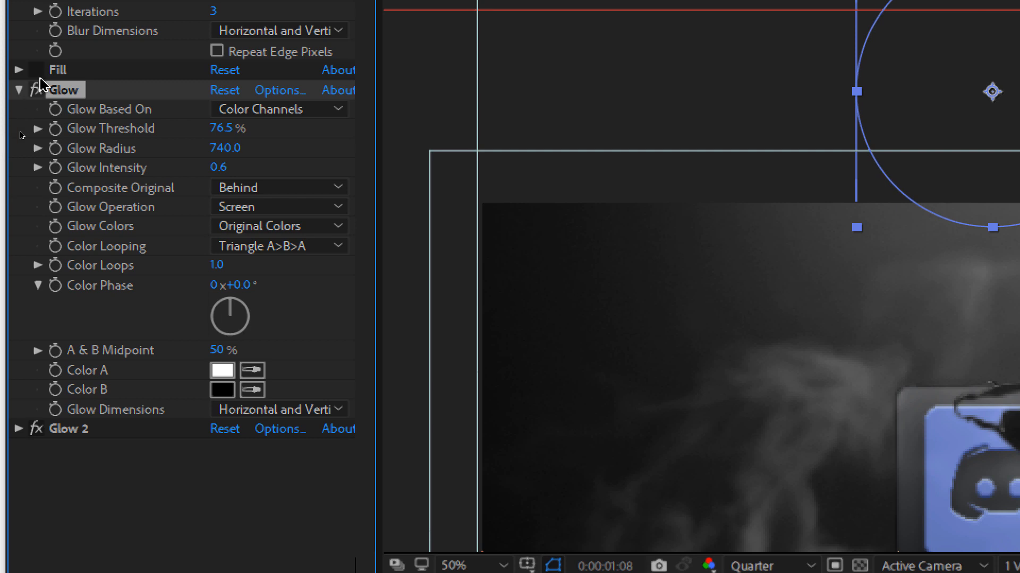
left_click(36, 90)
left_click(40, 91)
left_click(263, 110)
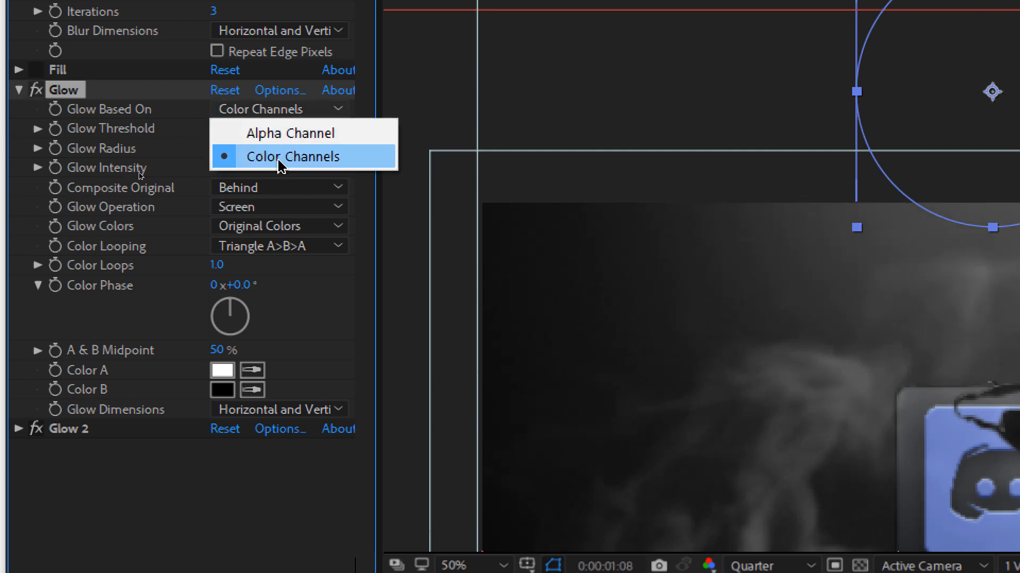
left_click(261, 155)
left_click(215, 132)
left_click(176, 134)
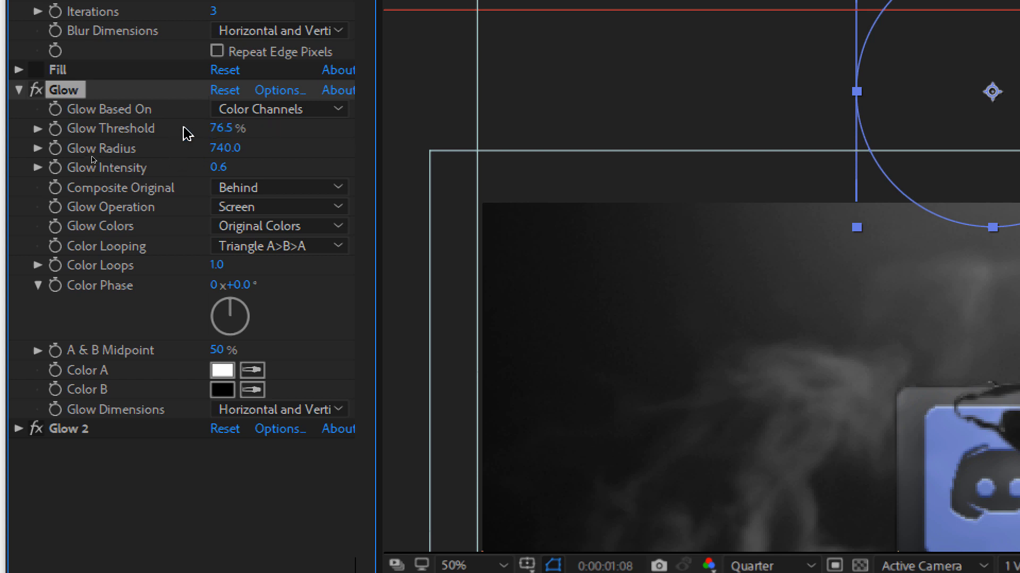
left_click(232, 128)
left_click(192, 133)
left_click(228, 148)
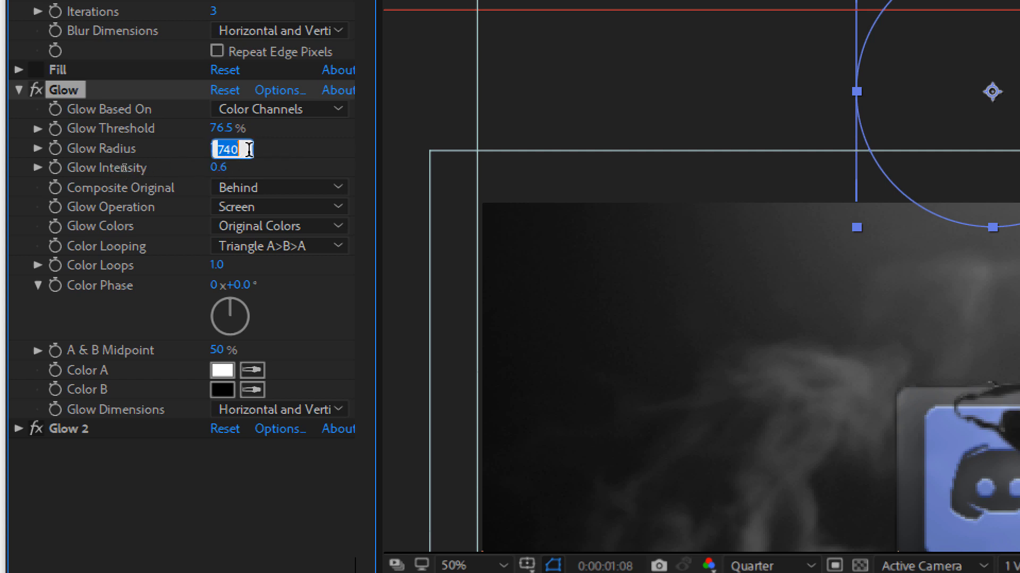
left_click(317, 169)
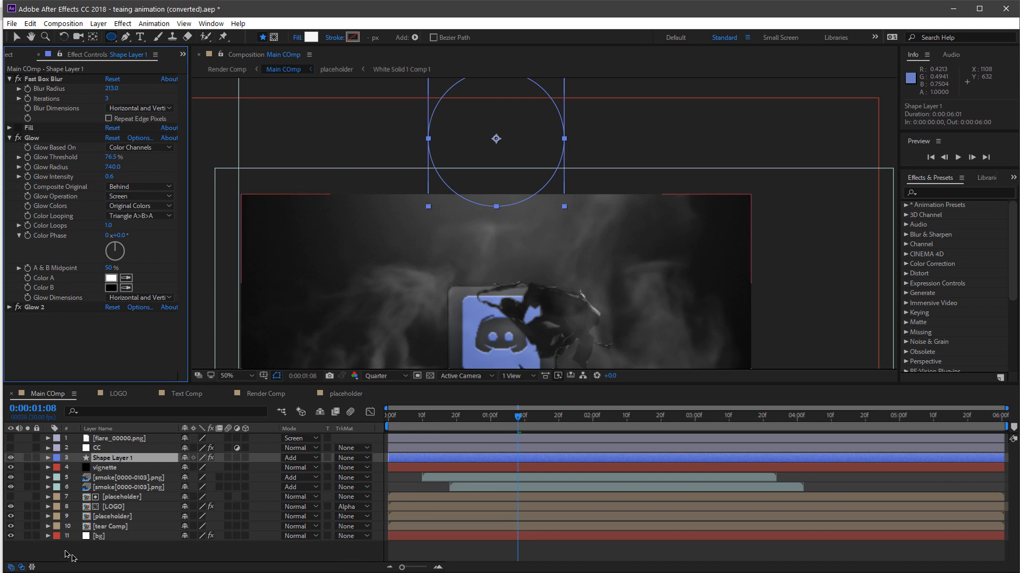
left_click(105, 555)
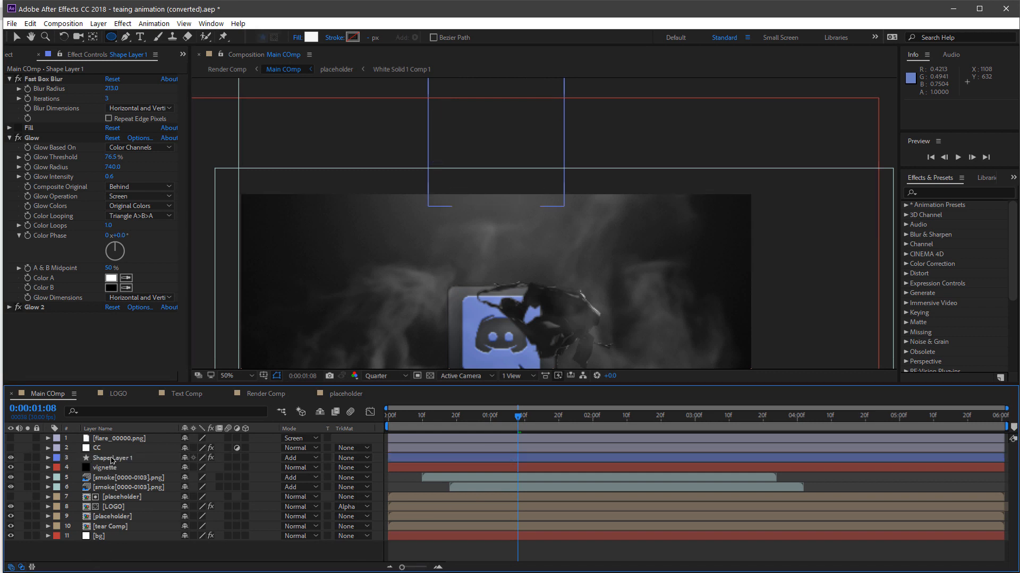
- Move Shape Layer 1 down and to the right to about position 1028, -132.6, with the composition view set to Fit up to 100%
left_click(111, 460)
key("v")
mouse_move(503, 198)
left_mouse_down()
mouse_move(502, 281)
mouse_move(769, 286)
mouse_move(828, 218)
mouse_move(480, 229)
mouse_move(390, 186)
mouse_move(541, 145)
mouse_move(481, 193)
mouse_move(521, 206)
left_mouse_up()
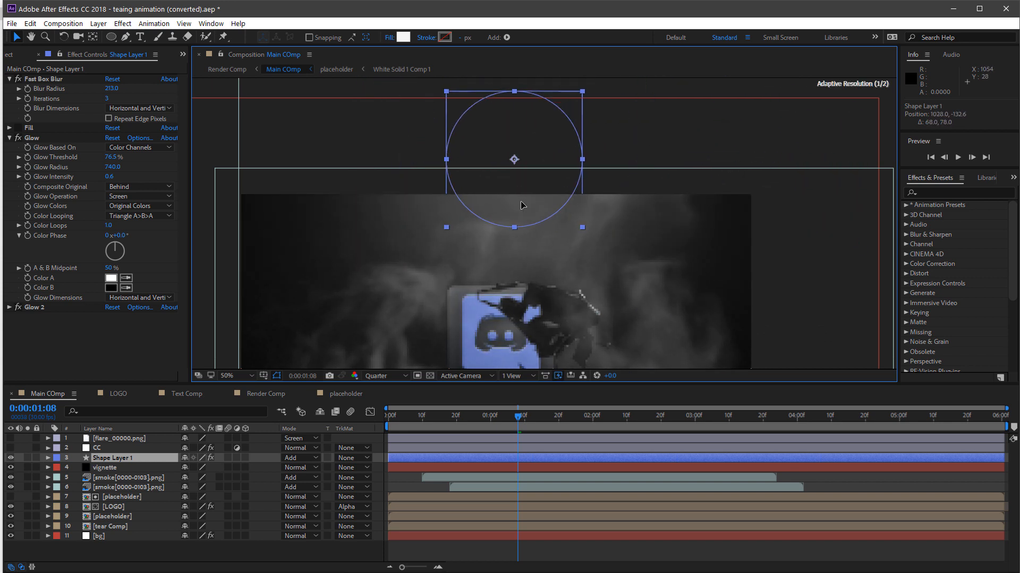
key("comma")
left_click(243, 376)
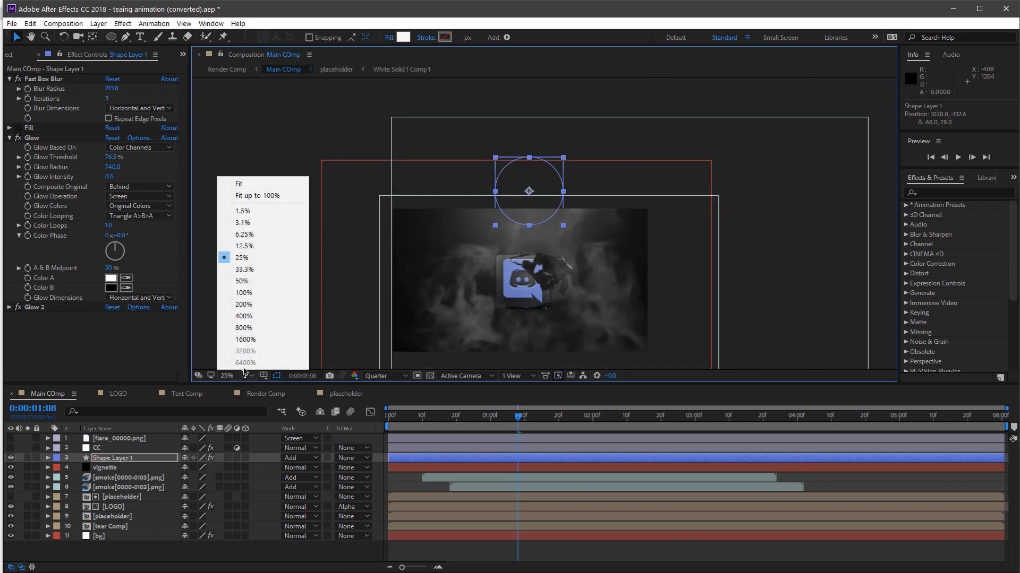
left_click(257, 195)
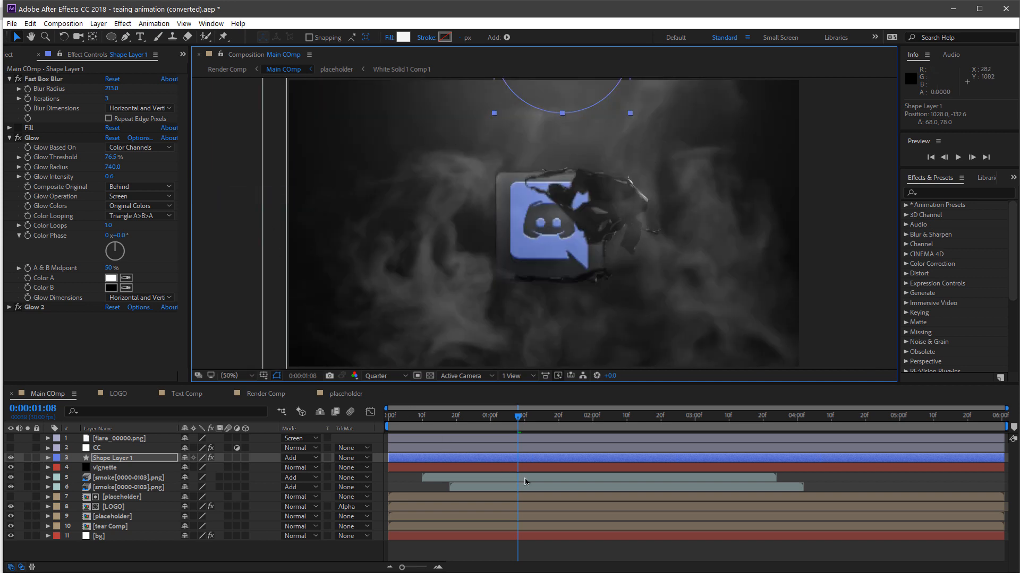
left_click(439, 559)
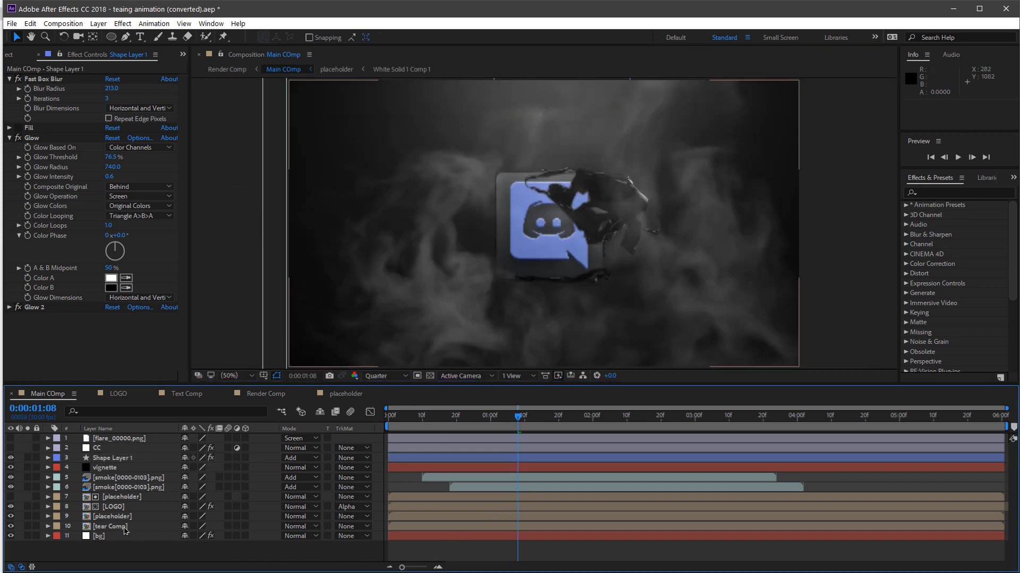
- Close the Main COmp composition and reopen it from its layer in Render Comp
key("ctrl+w")
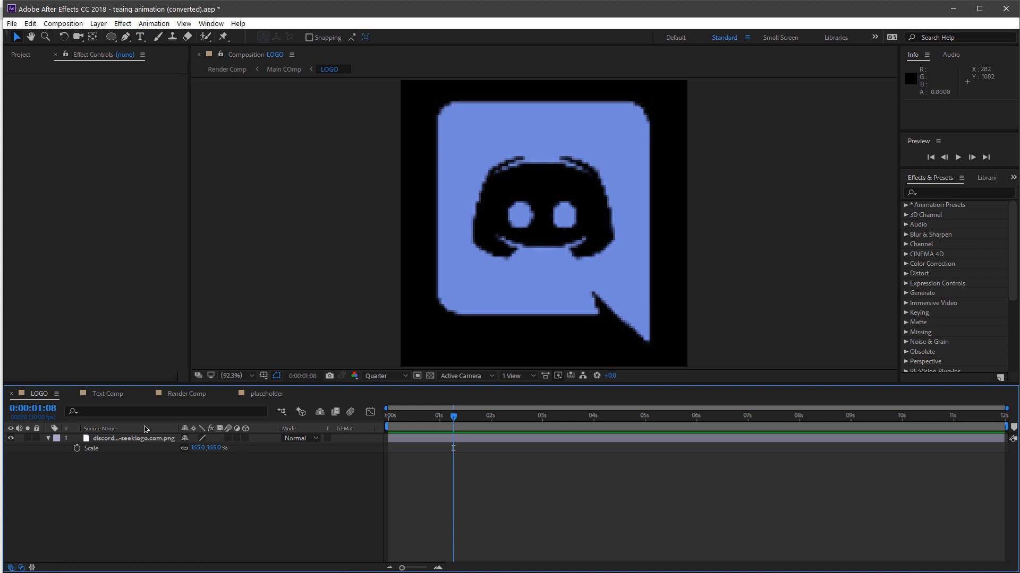
left_click(22, 55)
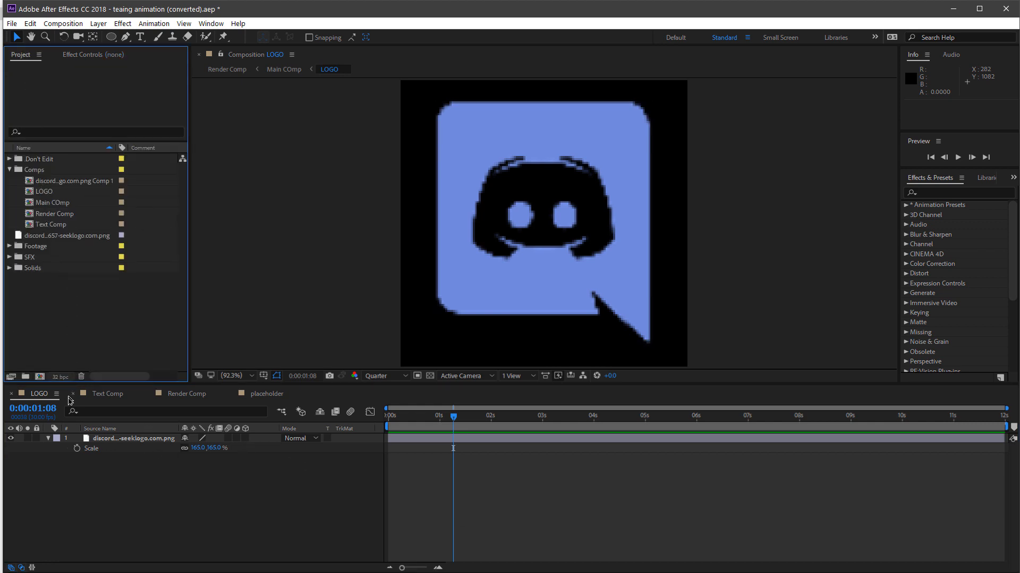
left_click(97, 394)
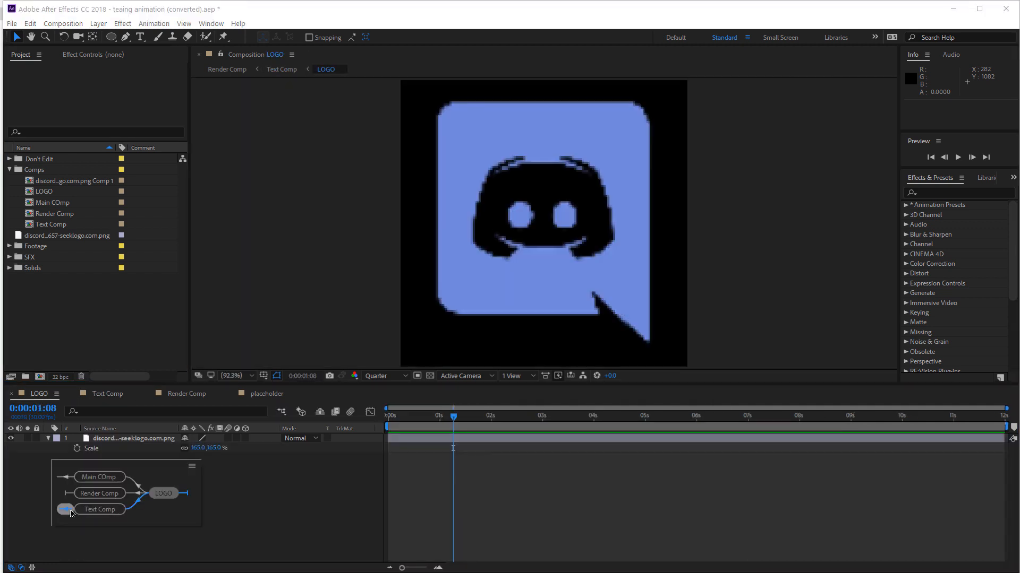
left_click(70, 510)
left_click(93, 492)
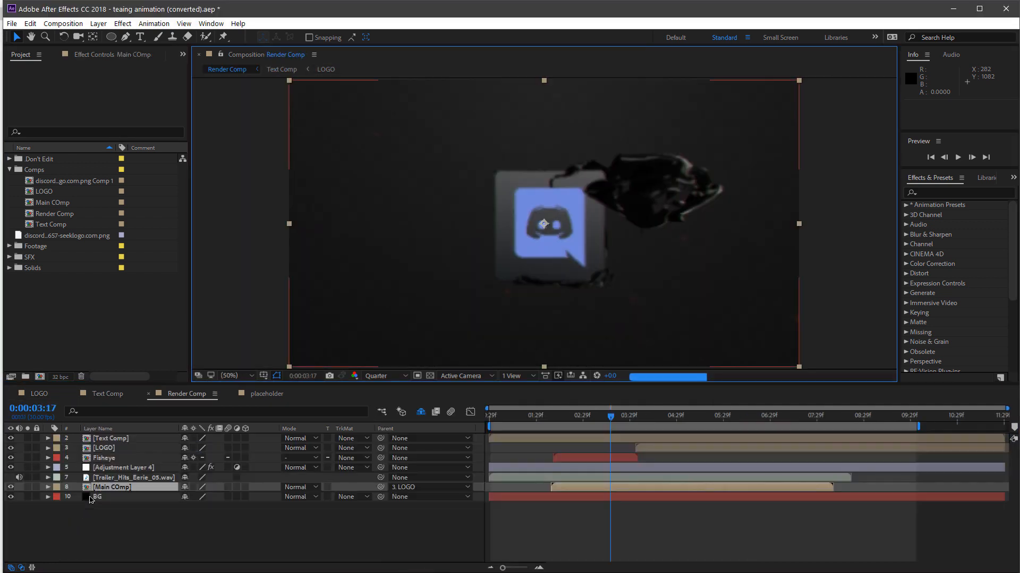
double_click(112, 487)
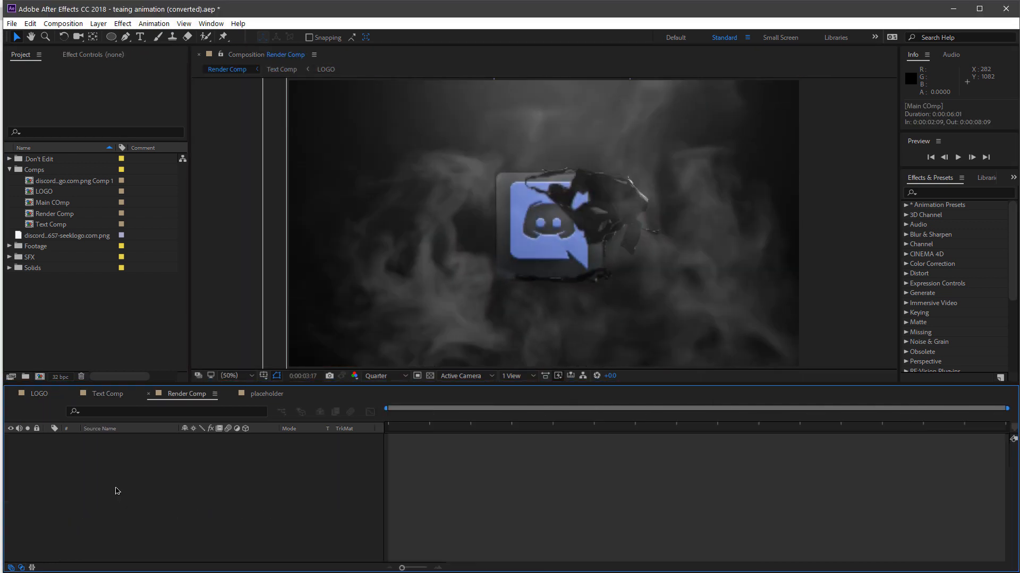
- Set the current time to 0:00:01:01 and make the CC adjustment layer visible in Main COmp
left_click_drag(427, 419, 493, 419)
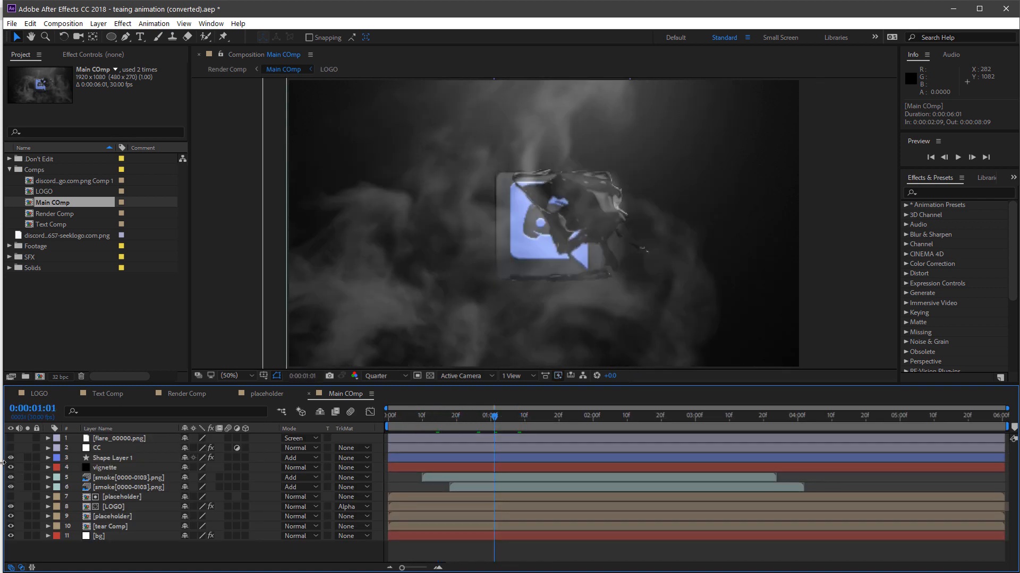
left_click(11, 448)
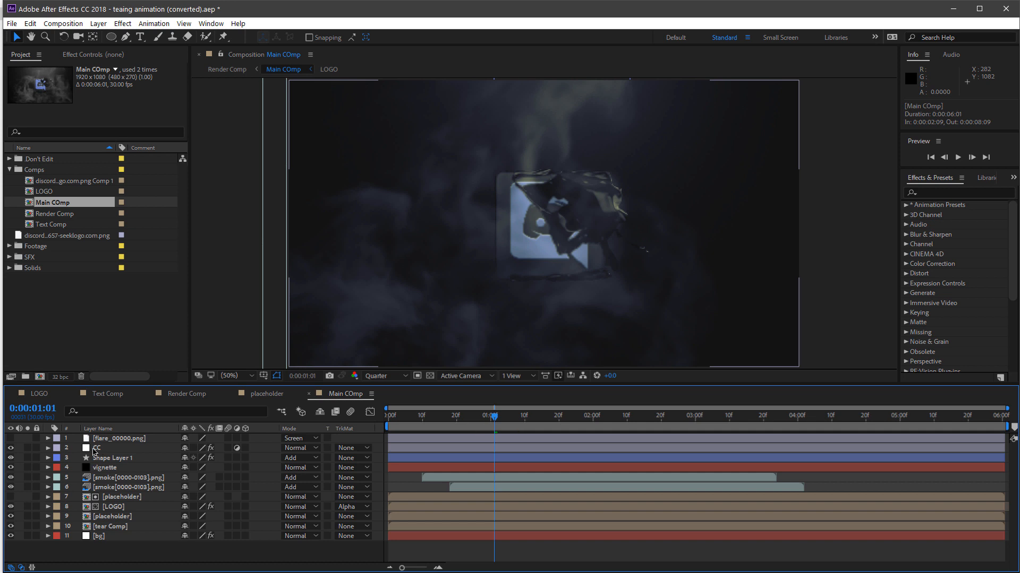
left_click(95, 450)
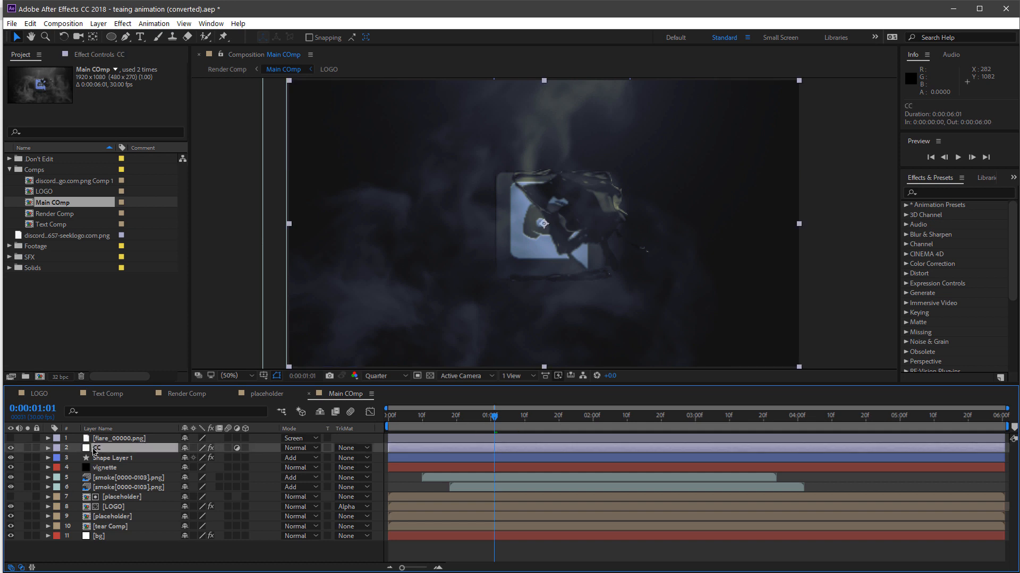
left_click(252, 563)
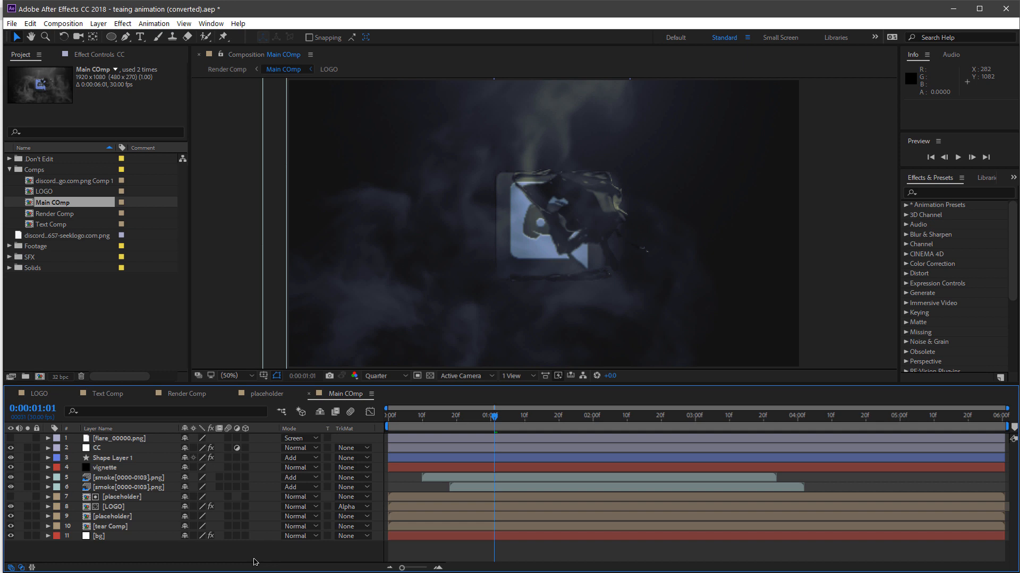
- Add a new adjustment layer to Main COmp, undo it, and look through the new layer types
key("ctrl+alt+y")
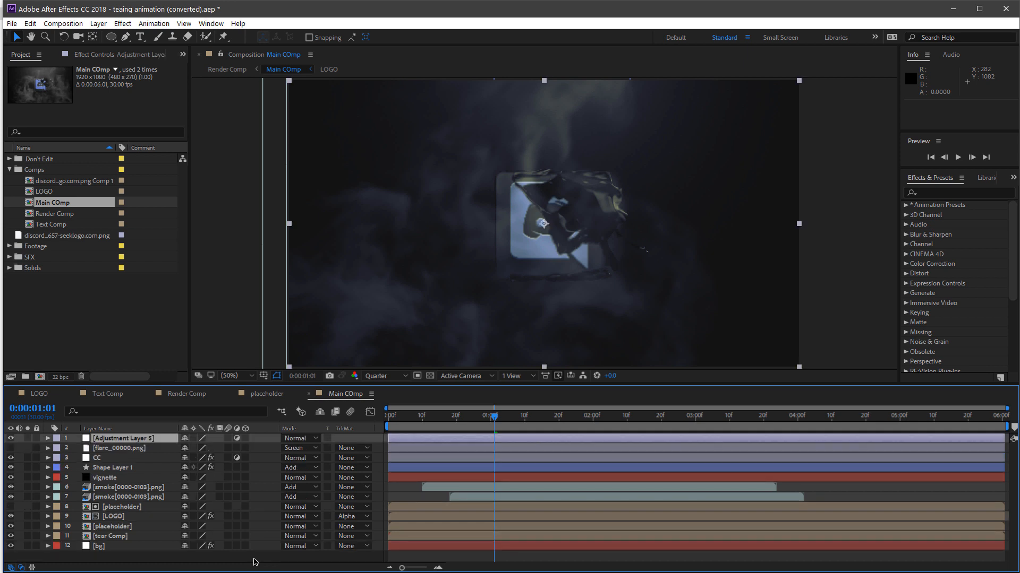
key("ctrl+z")
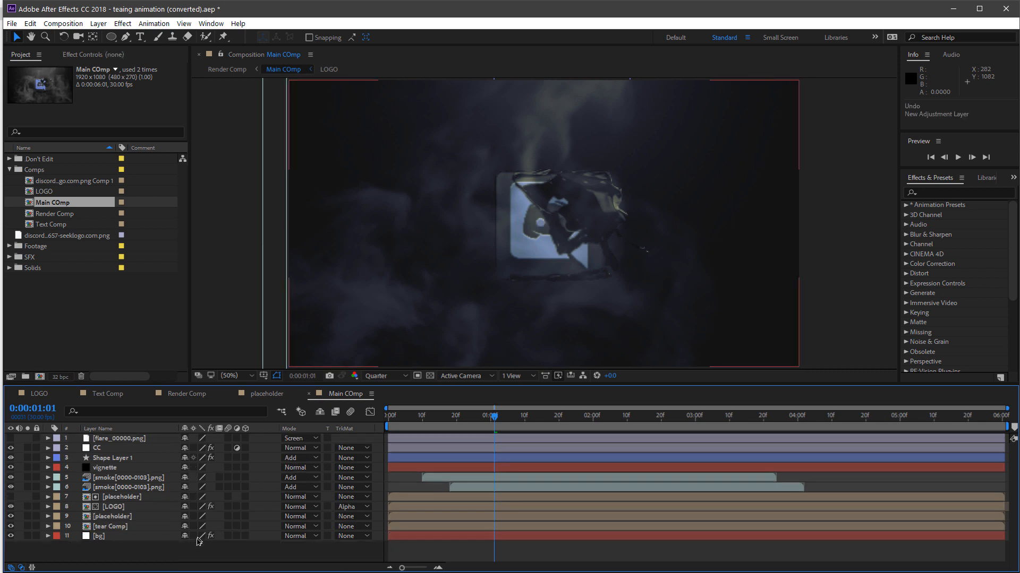
right_click(133, 557)
mouse_move(262, 439)
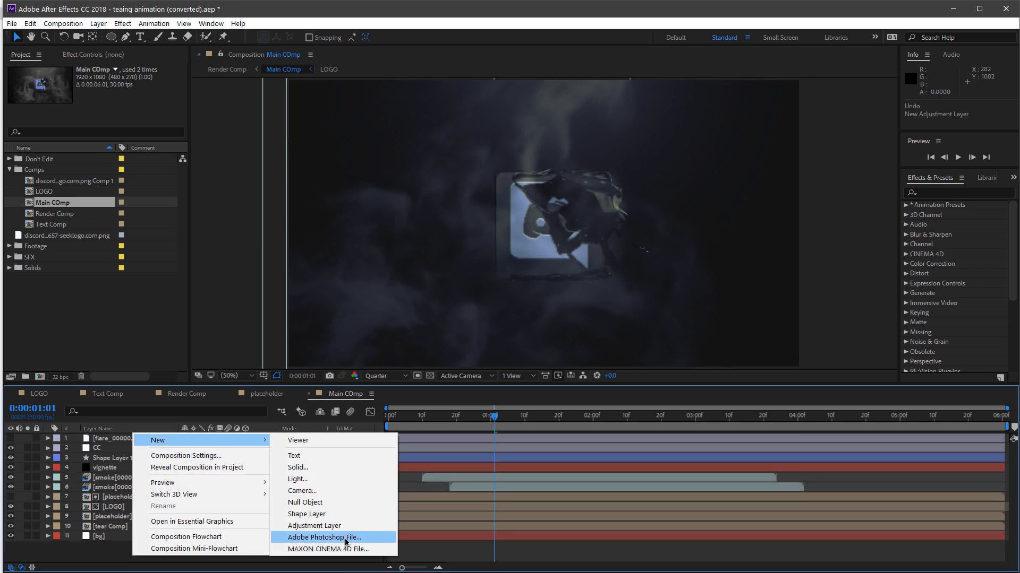
- Raise the upper point of the CC layer's RGB curve slightly, and try lowering its shadow point before undoing that change
left_click(96, 448)
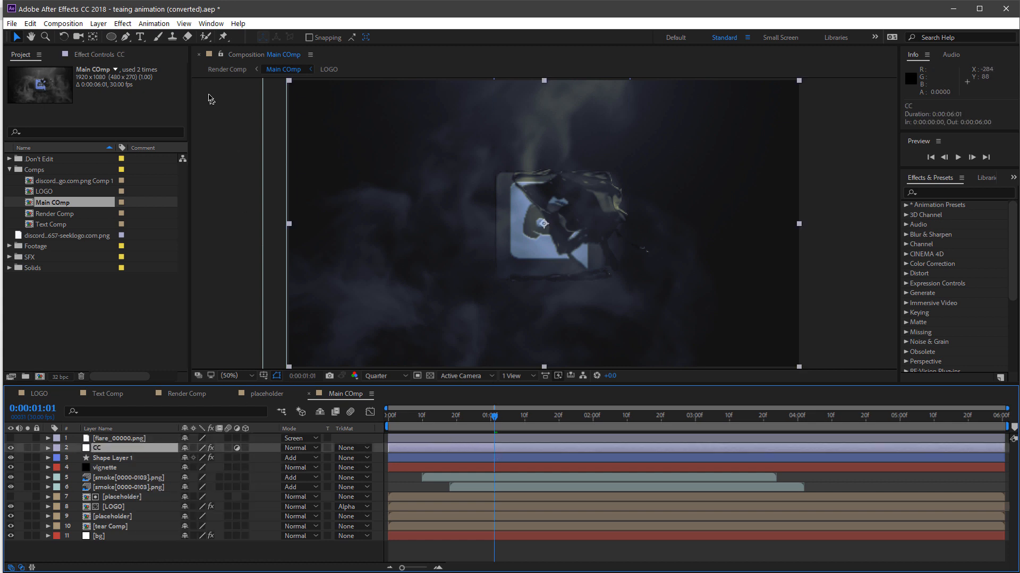
left_click(125, 55)
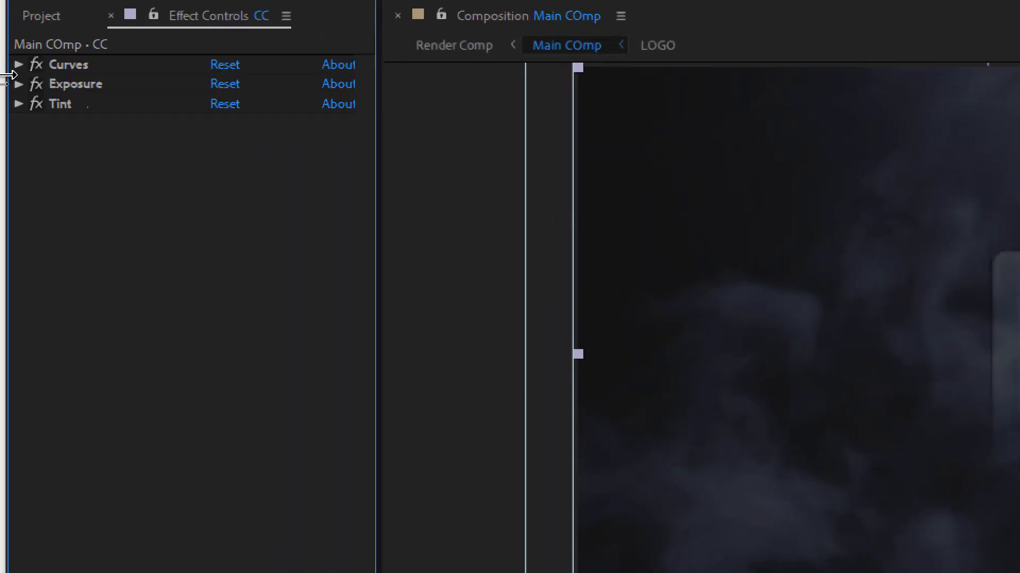
left_click(17, 64)
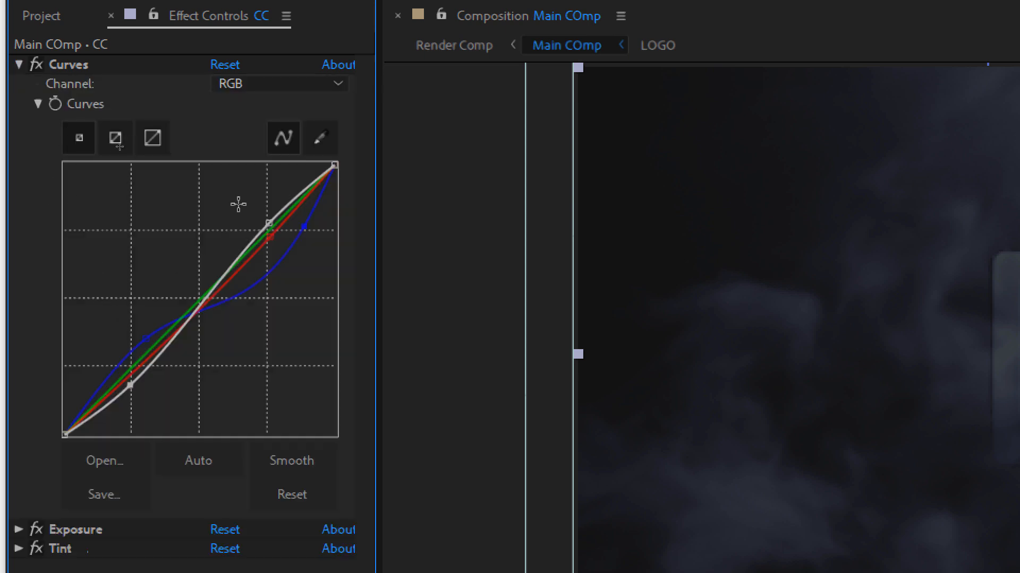
left_click(263, 83)
left_click(273, 107)
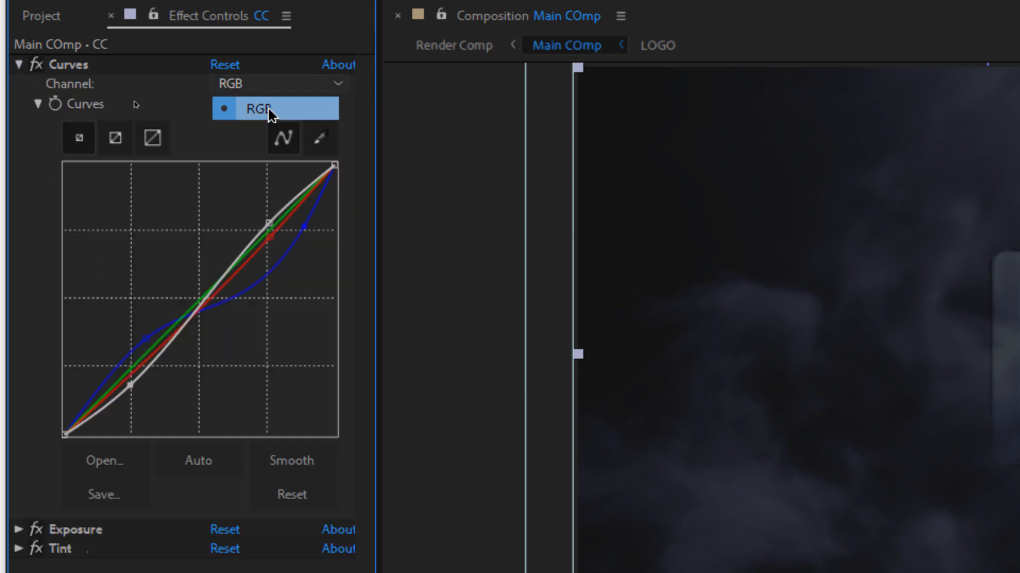
left_click_drag(268, 222, 248, 213)
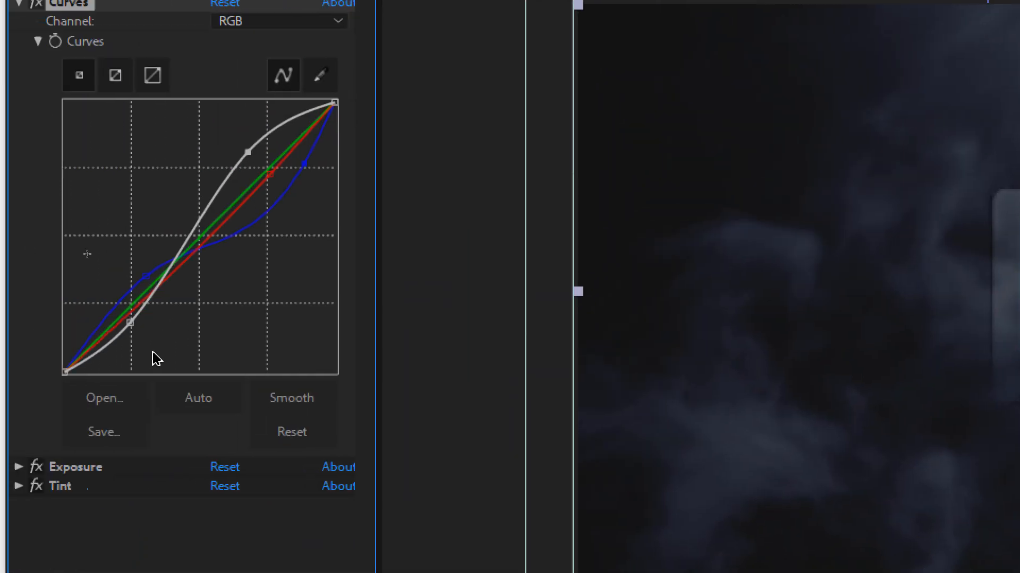
key("ctrl+z")
left_click_drag(268, 154, 265, 157)
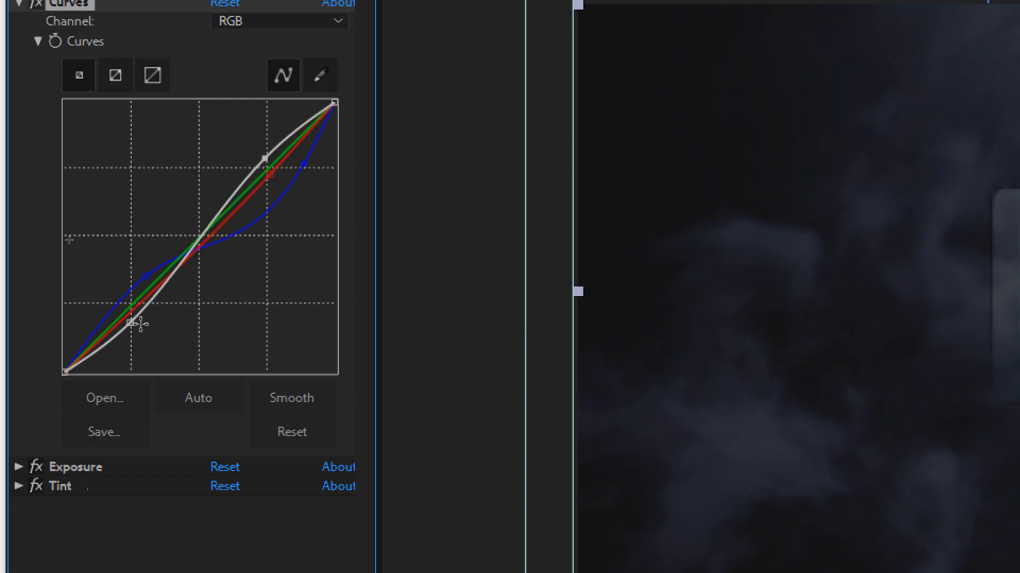
left_click_drag(129, 323, 133, 332)
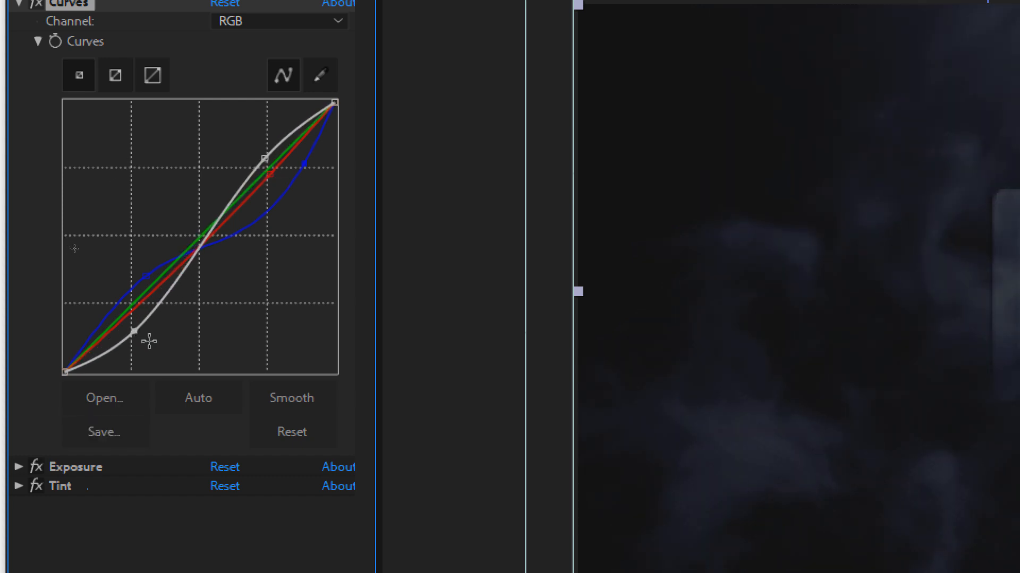
key("ctrl+z")
- Try shifting the upper point of the Red curve on the CC layer, undo it, and view the Green curve
left_click(261, 29)
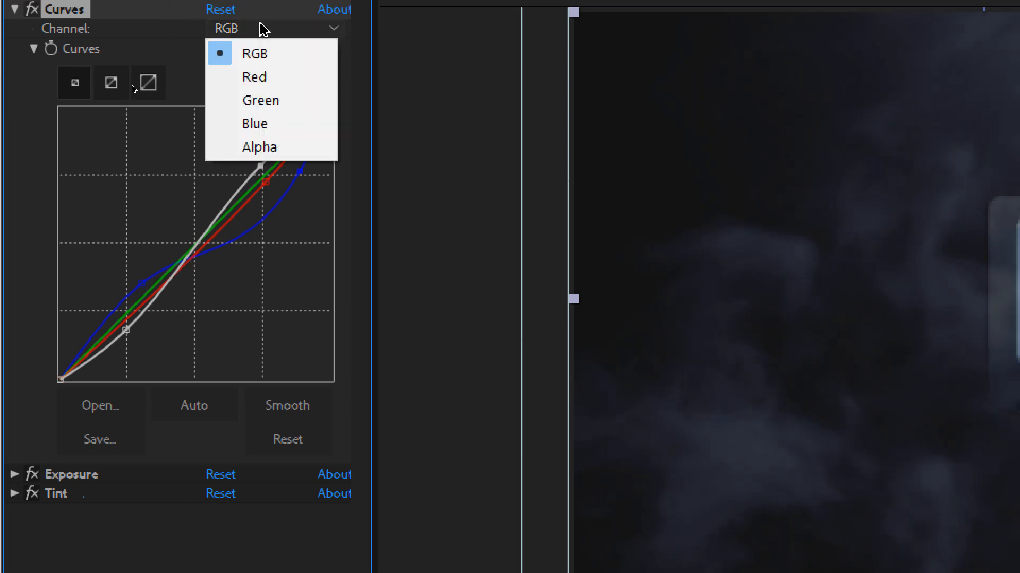
left_click(261, 79)
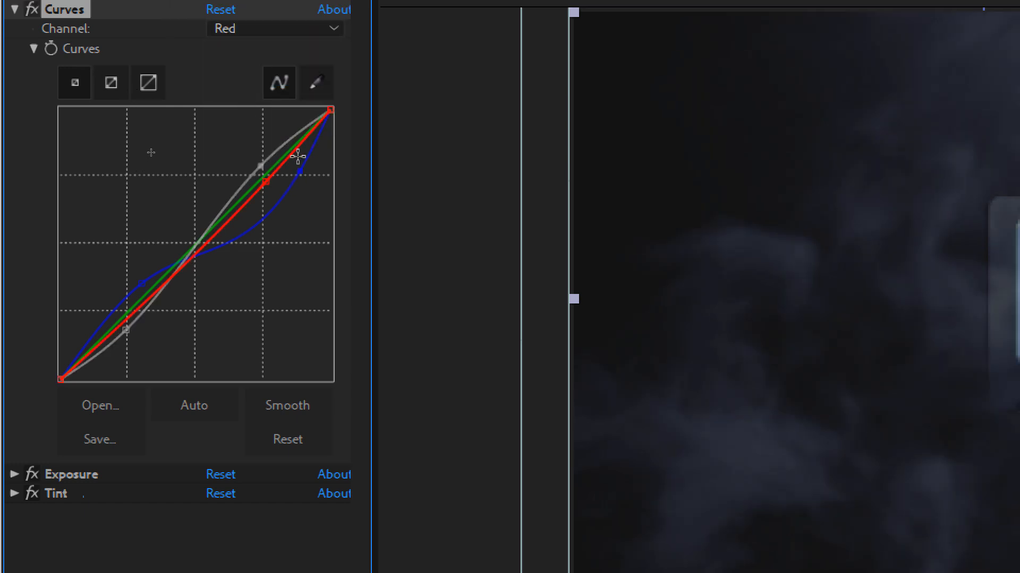
left_click_drag(265, 182, 273, 185)
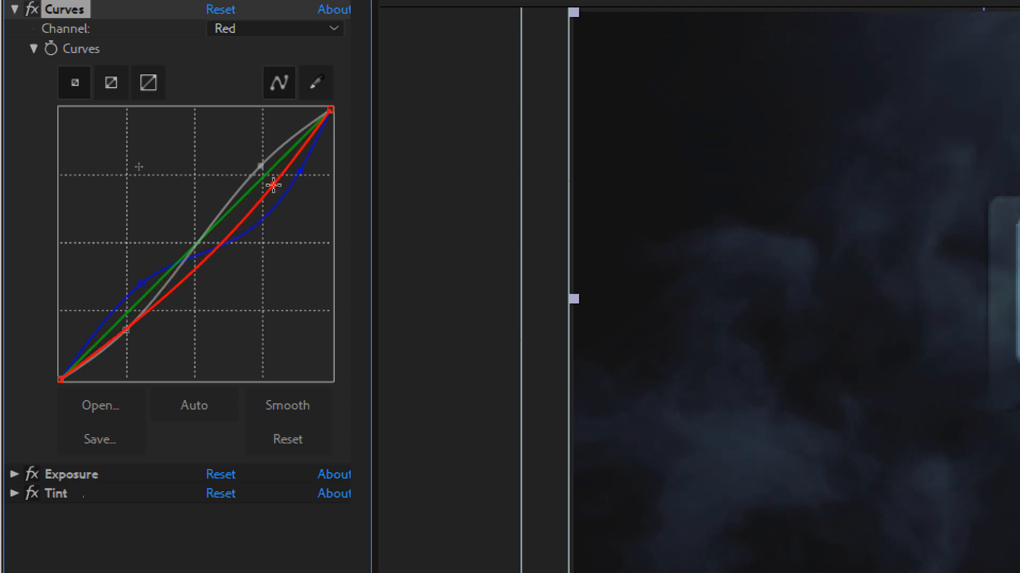
key("ctrl+z")
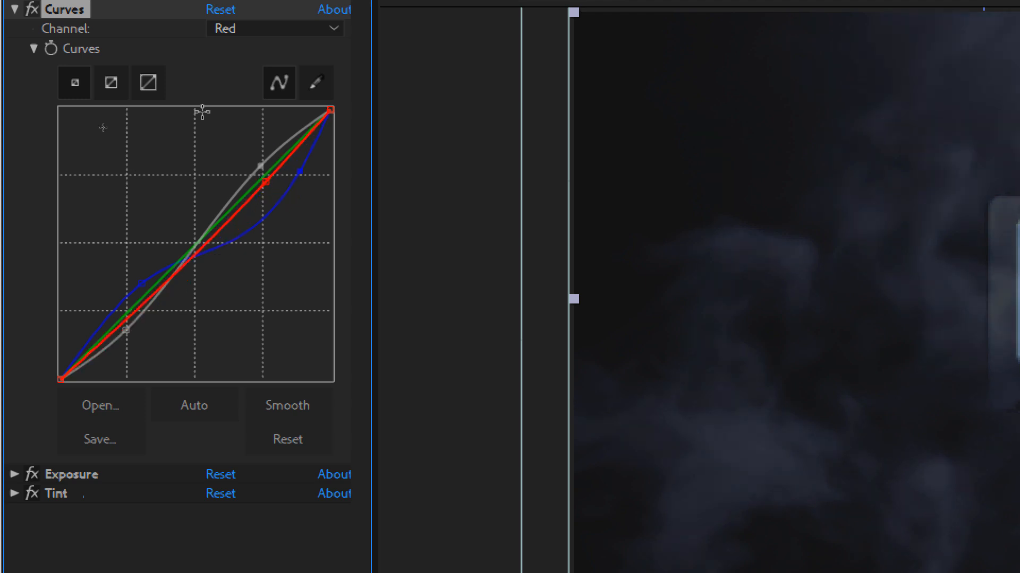
left_click(228, 33)
left_click(266, 101)
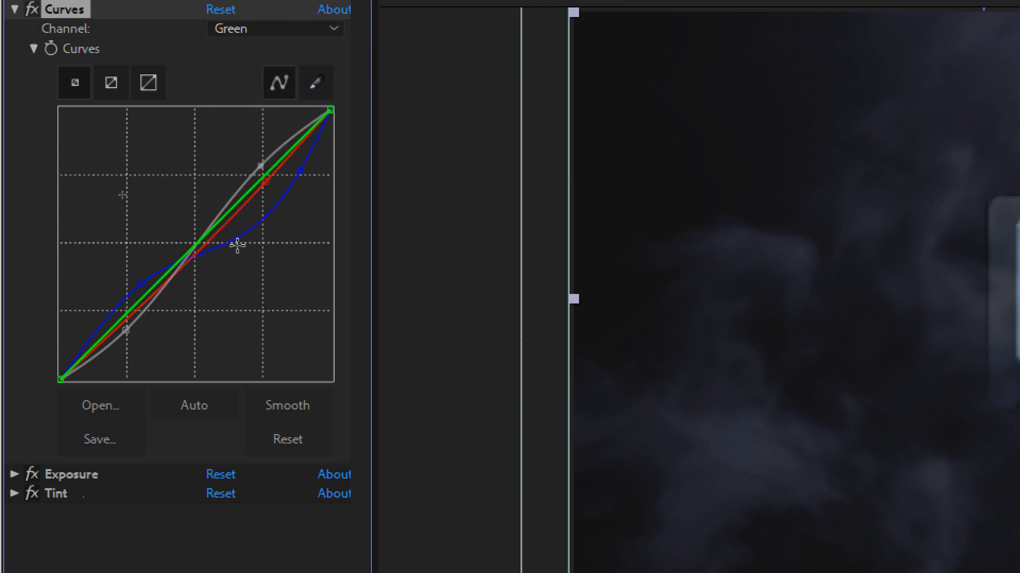
- Raise both the shadow point and the highlight point of the Blue curve slightly in the CC layer's Curves effect
left_click(257, 30)
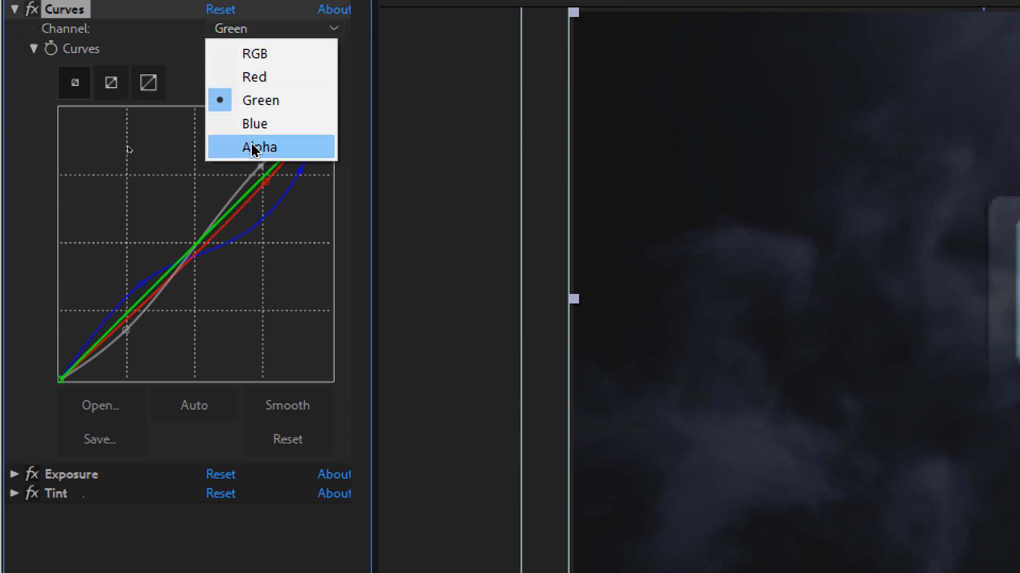
left_click(258, 130)
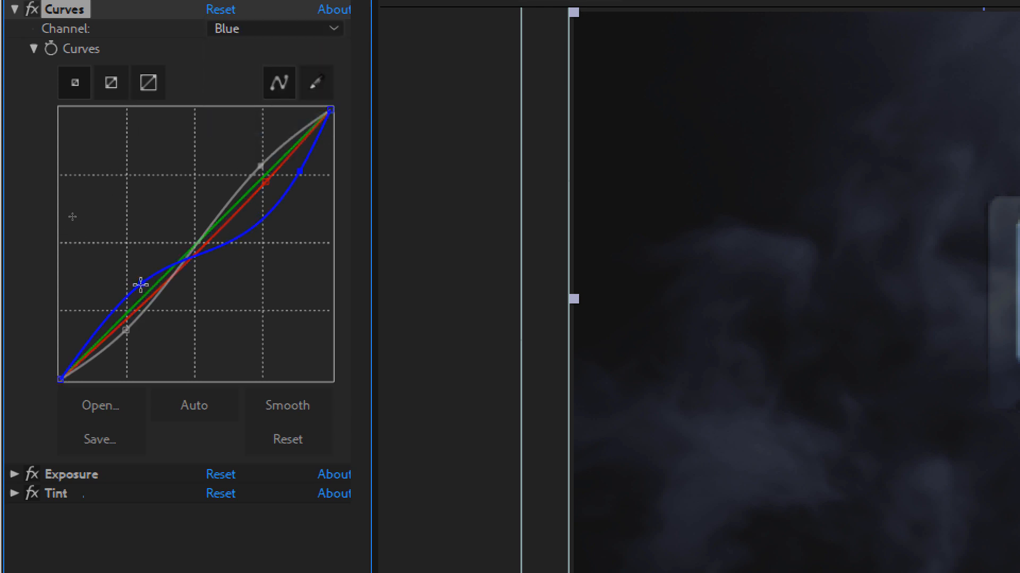
mouse_move(141, 285)
left_mouse_down()
mouse_move(130, 269)
mouse_move(142, 282)
left_mouse_up()
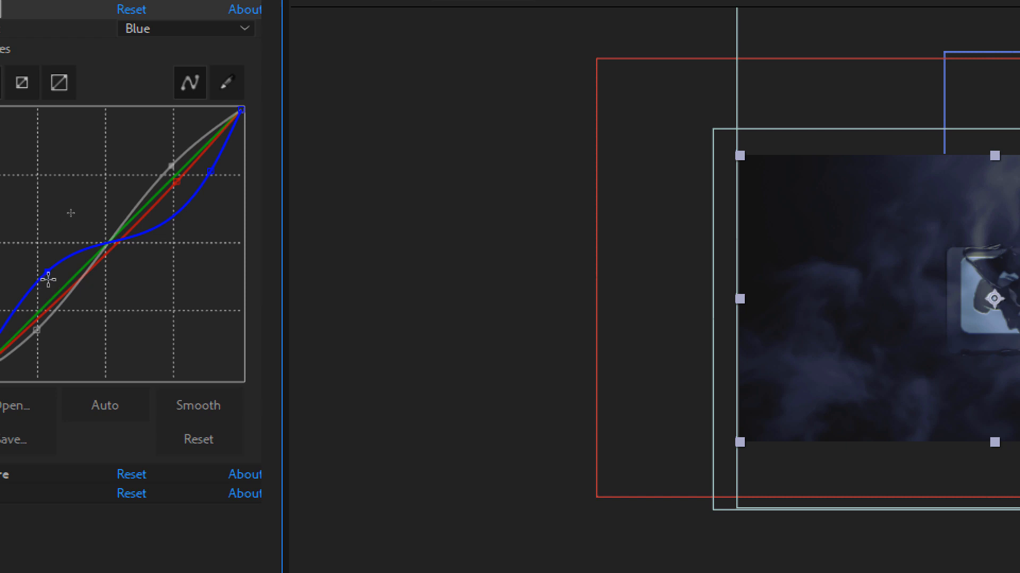
mouse_move(57, 273)
left_mouse_down()
mouse_move(69, 287)
mouse_move(52, 271)
left_mouse_up()
mouse_move(210, 170)
left_mouse_down()
mouse_move(218, 181)
mouse_move(214, 168)
left_mouse_up()
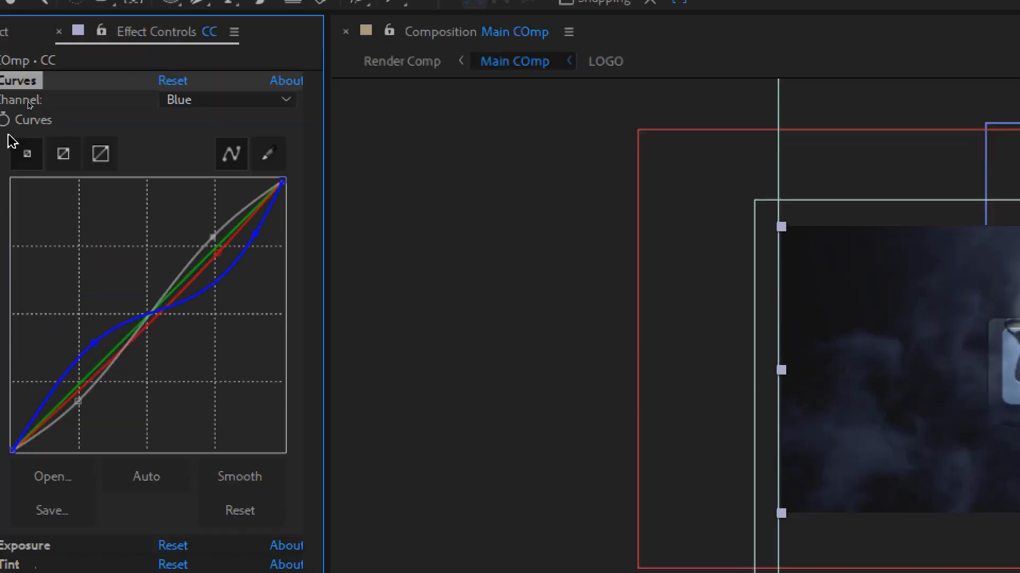
- Examine the Exposure, Offset and Gamma Correction values of the CC layer's Exposure effect without changing them
left_click(19, 56)
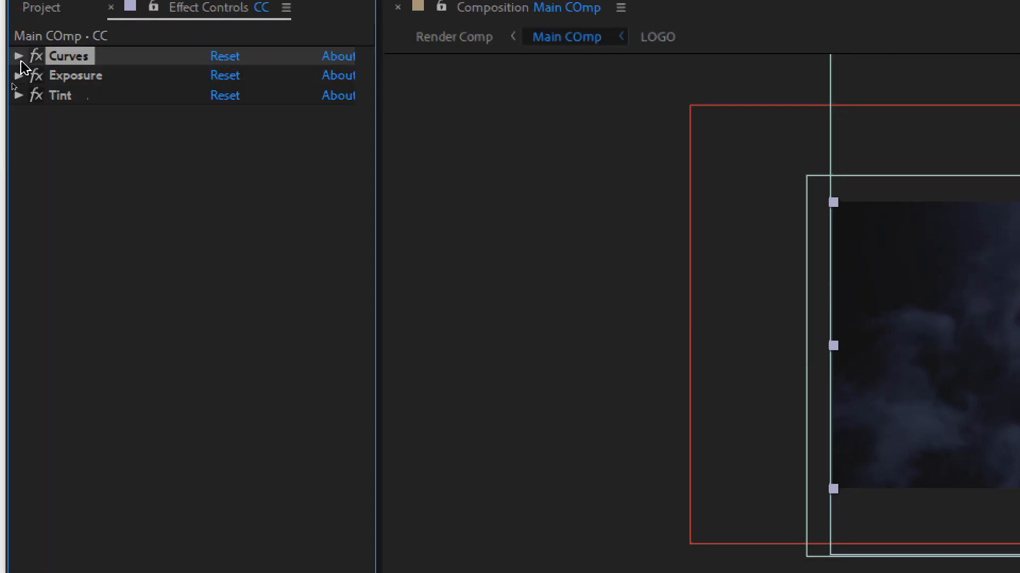
left_click(75, 76)
left_click(18, 76)
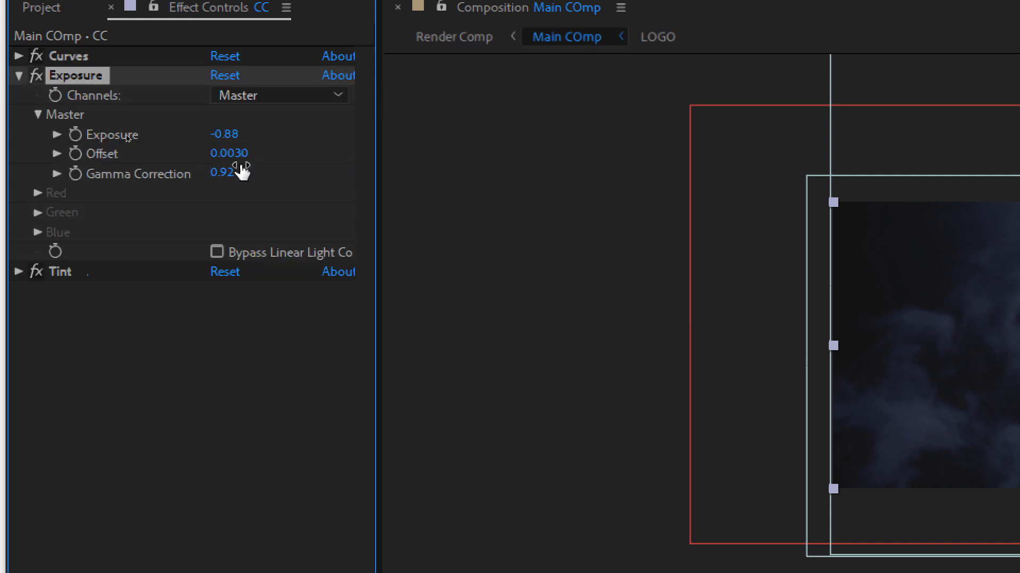
left_click(230, 134)
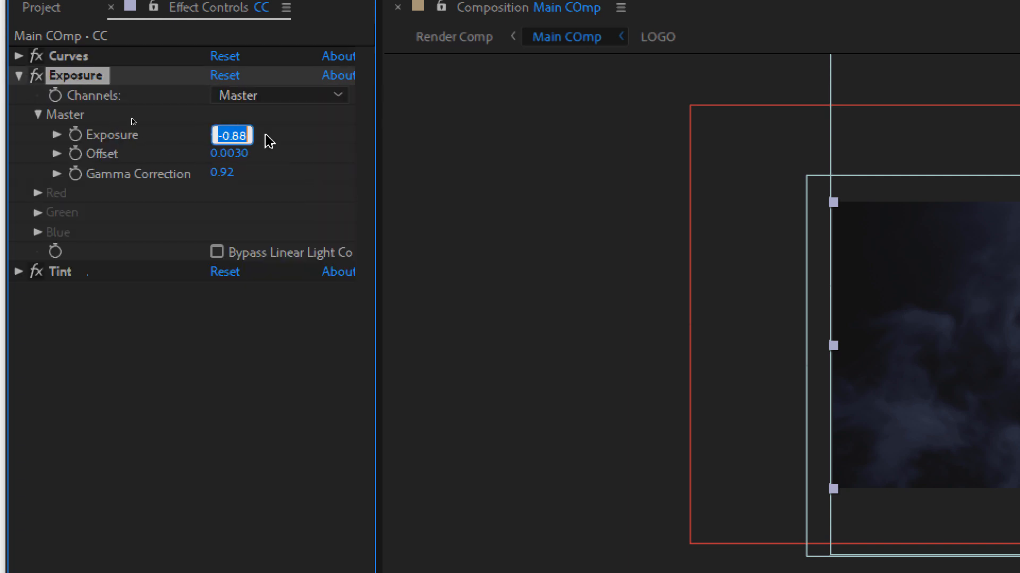
left_click(250, 135)
left_click(206, 435)
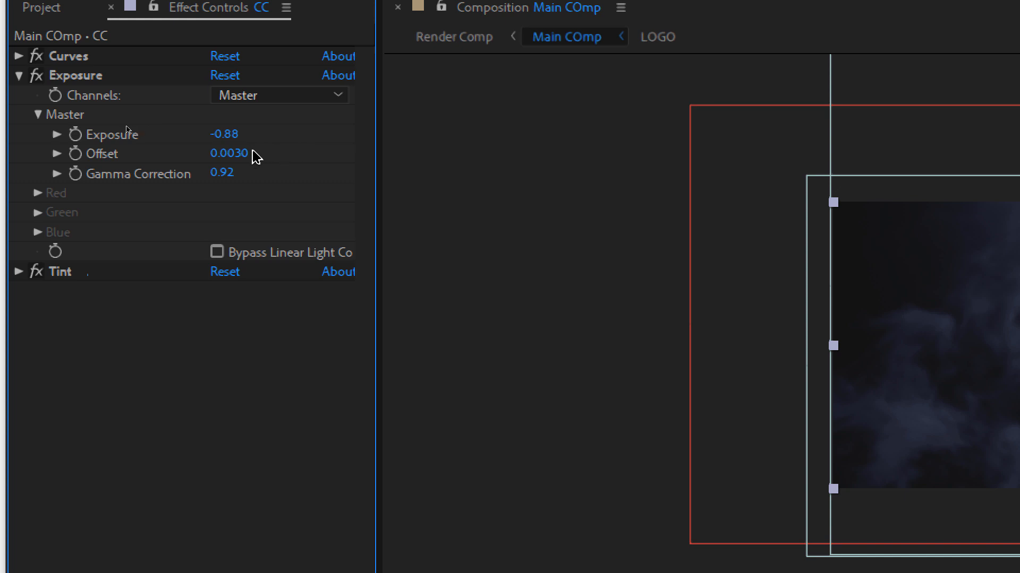
left_click(244, 154)
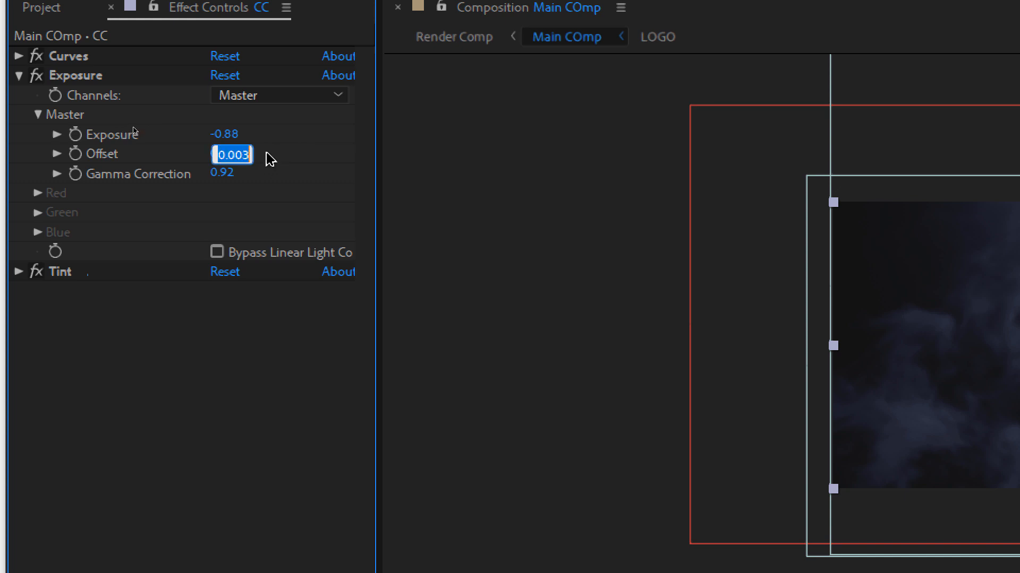
left_click(259, 390)
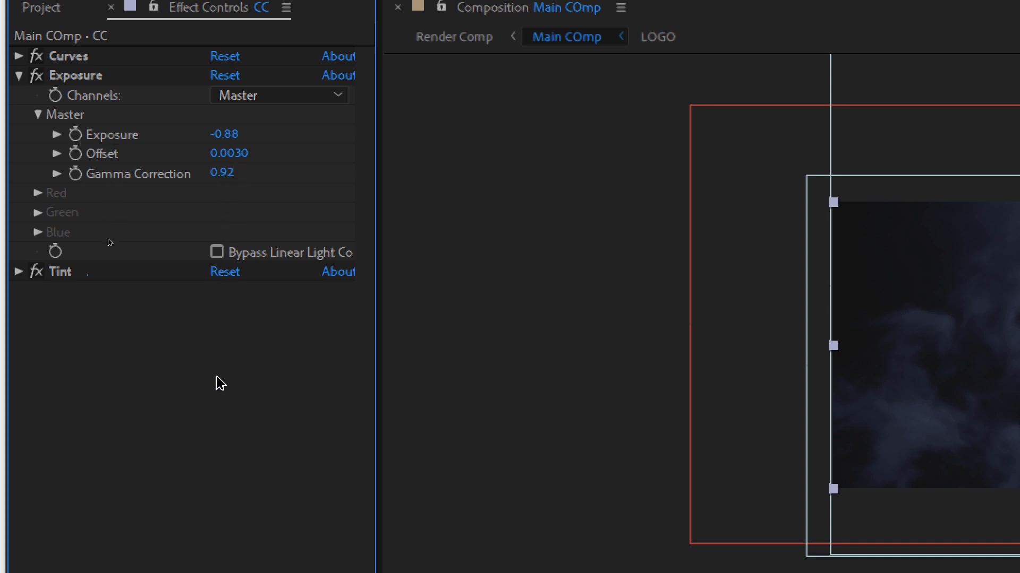
left_click(18, 76)
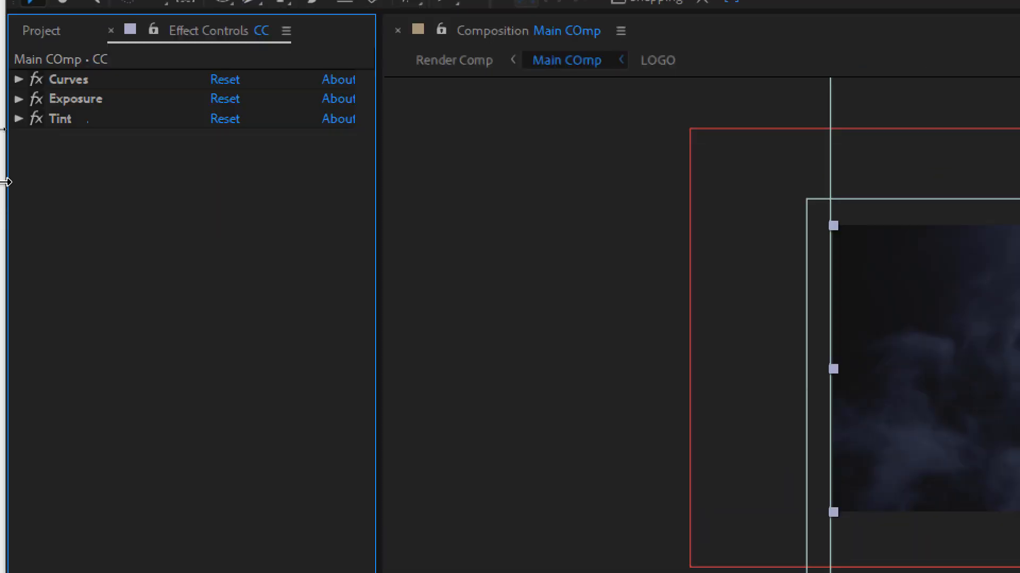
- Examine the CC layer's Tint effect and its Amount to Tint, switching the effect off and back on to compare
left_click(19, 119)
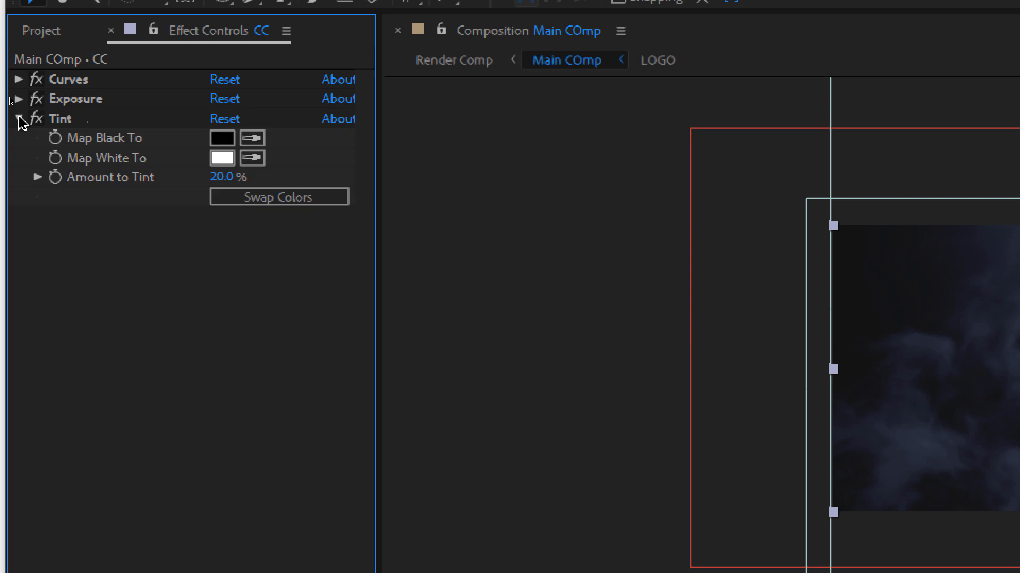
left_click(221, 177)
left_click(250, 310)
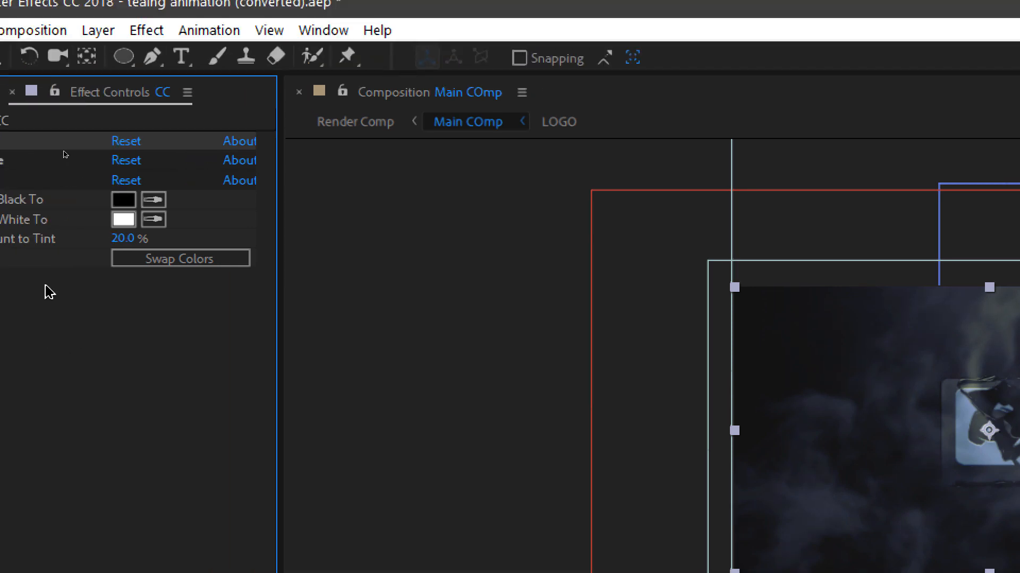
left_click(35, 170)
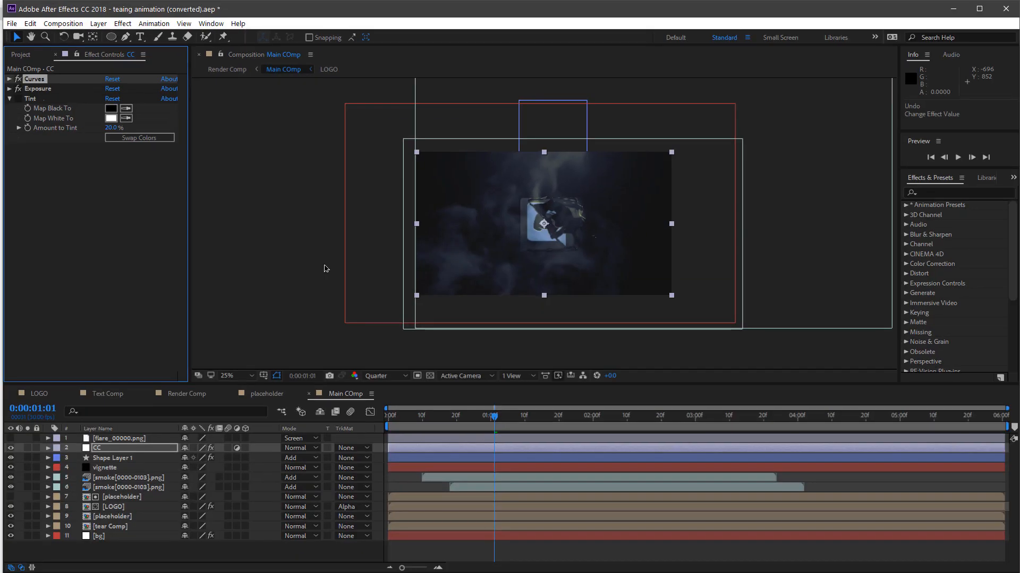
left_click(28, 140)
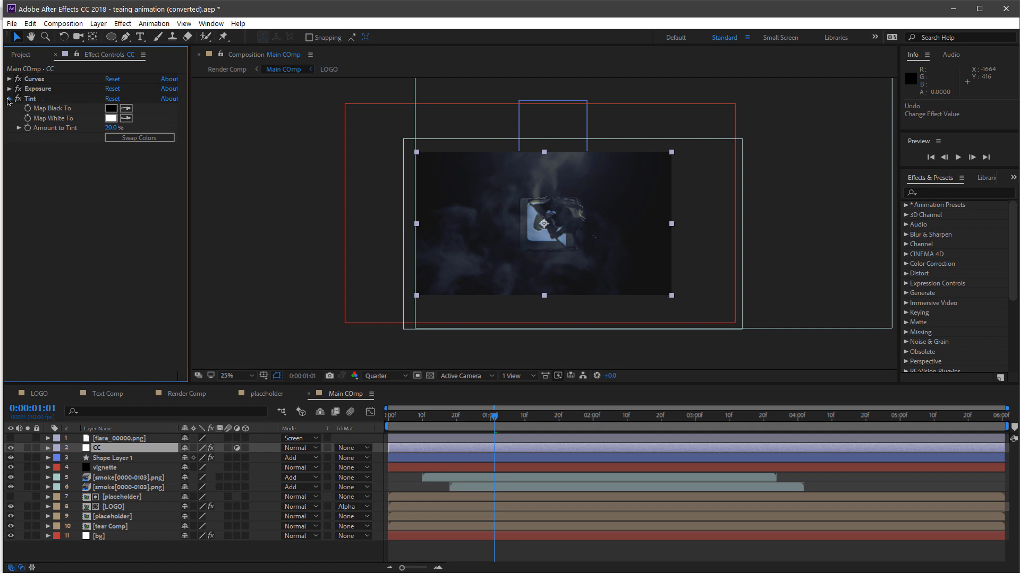
left_click(9, 98)
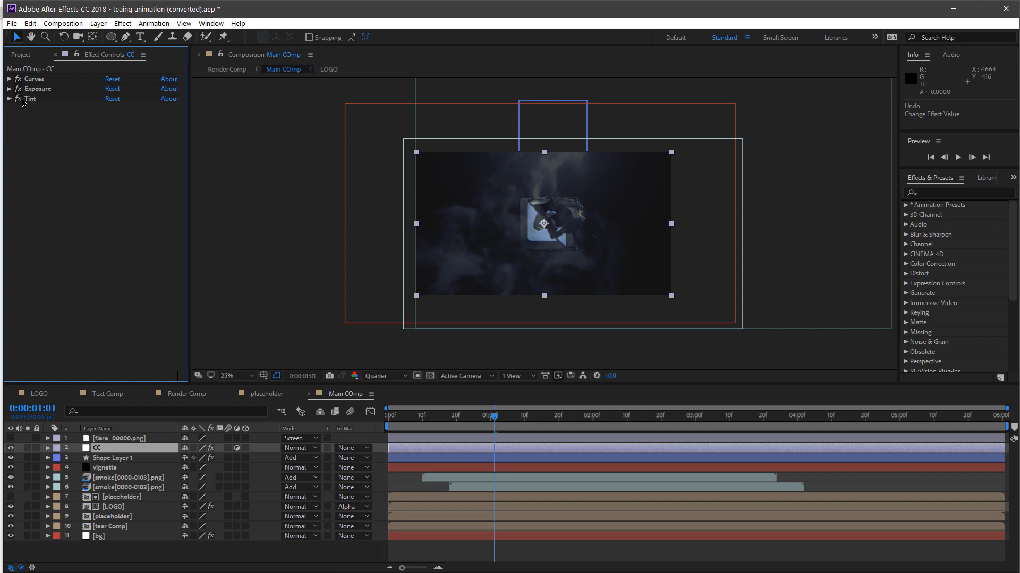
left_click(24, 100)
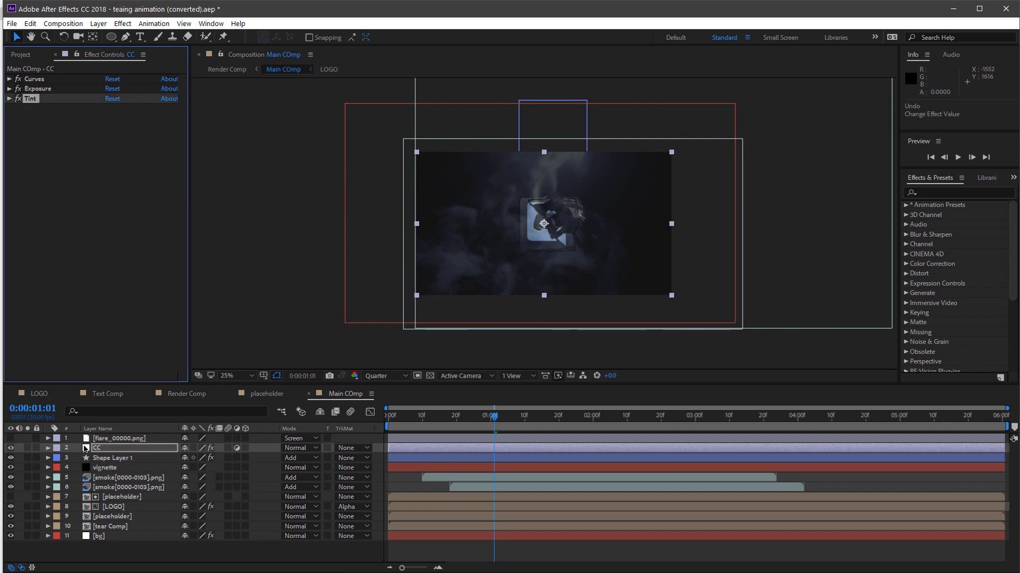
- Turn on the visibility of the flare_00000.png layer in Main COmp and inspect its glow
left_click(118, 440)
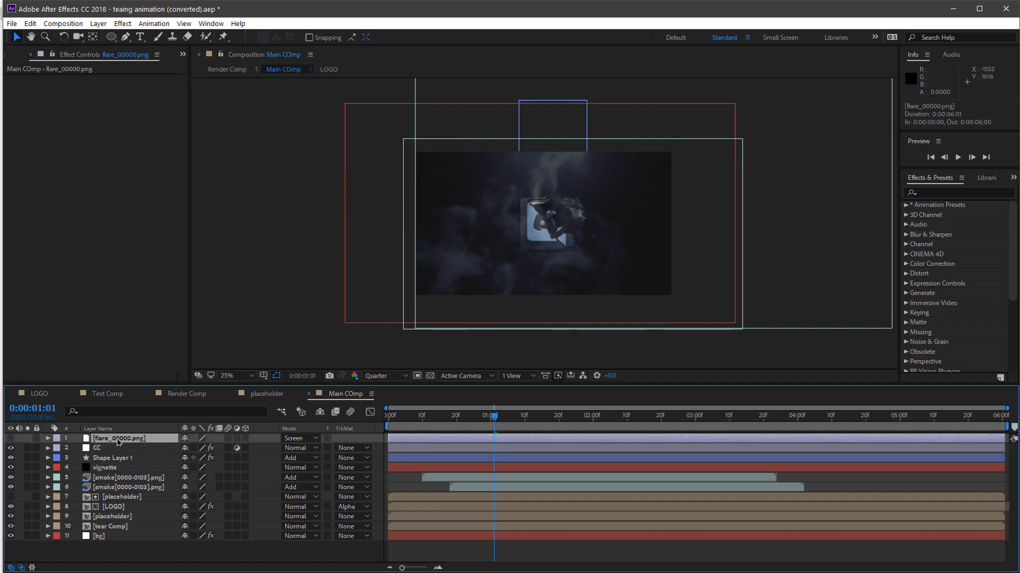
left_click(10, 438)
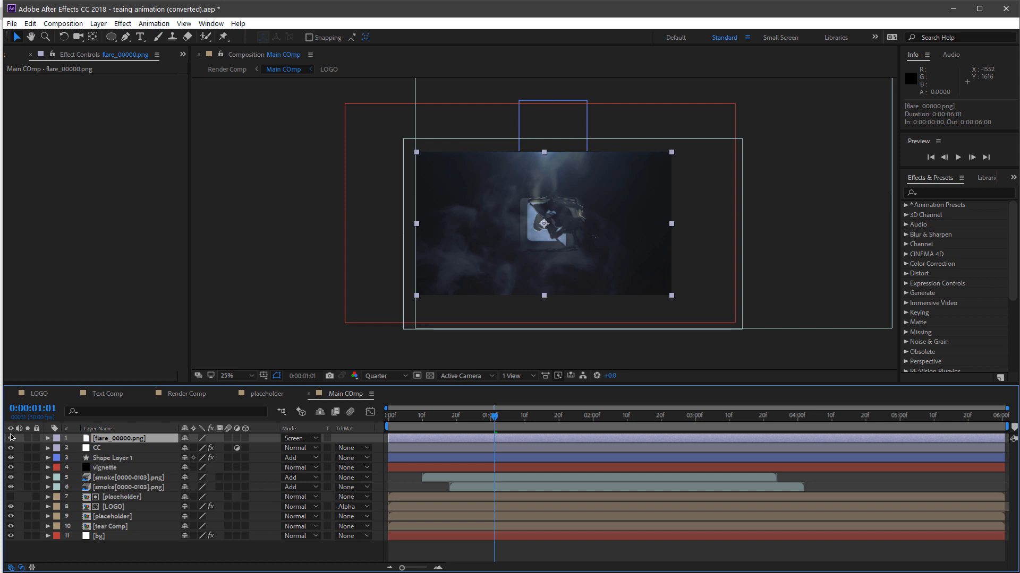
left_click(11, 435)
left_click(114, 440)
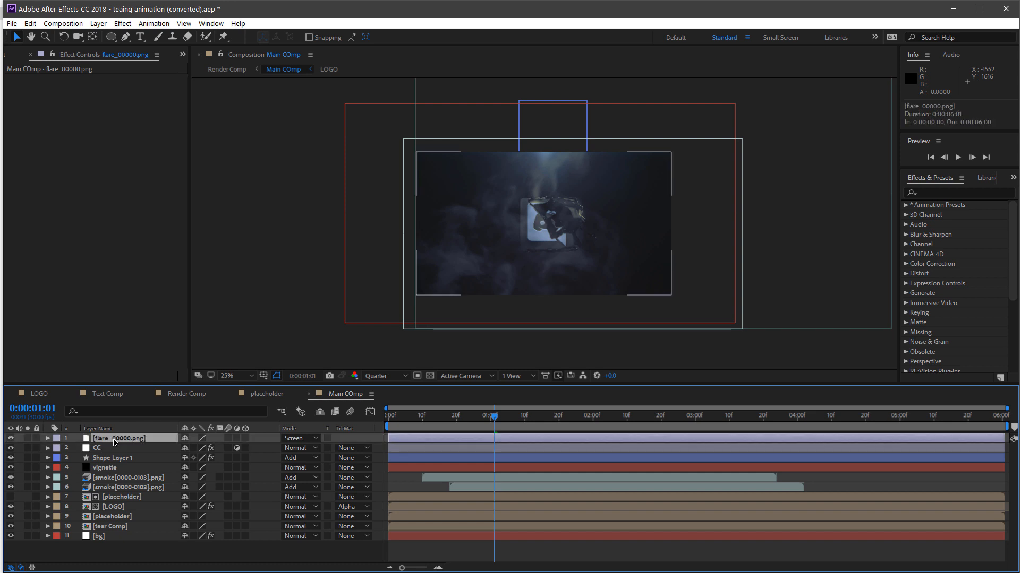
left_click(245, 378)
left_click(250, 195)
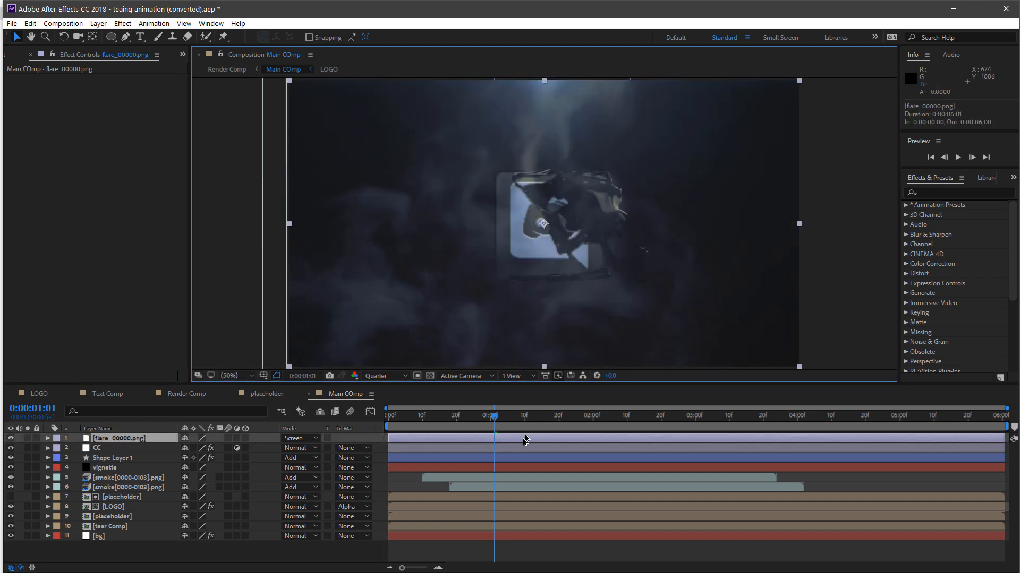
left_click(428, 549)
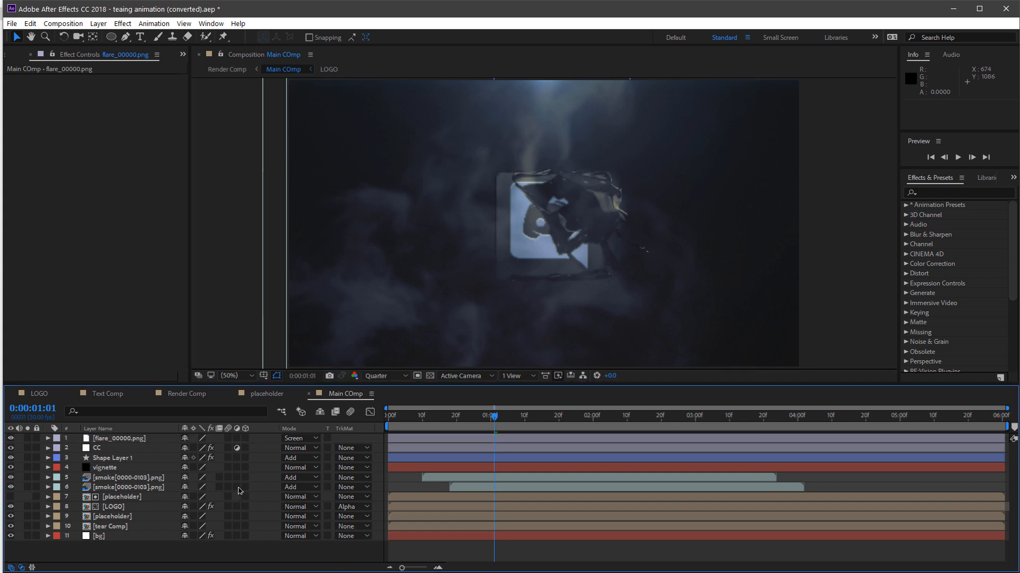
- Hide and show the CC layer and Shape Layer 1 in turn to compare their effect on the image
left_click(92, 449)
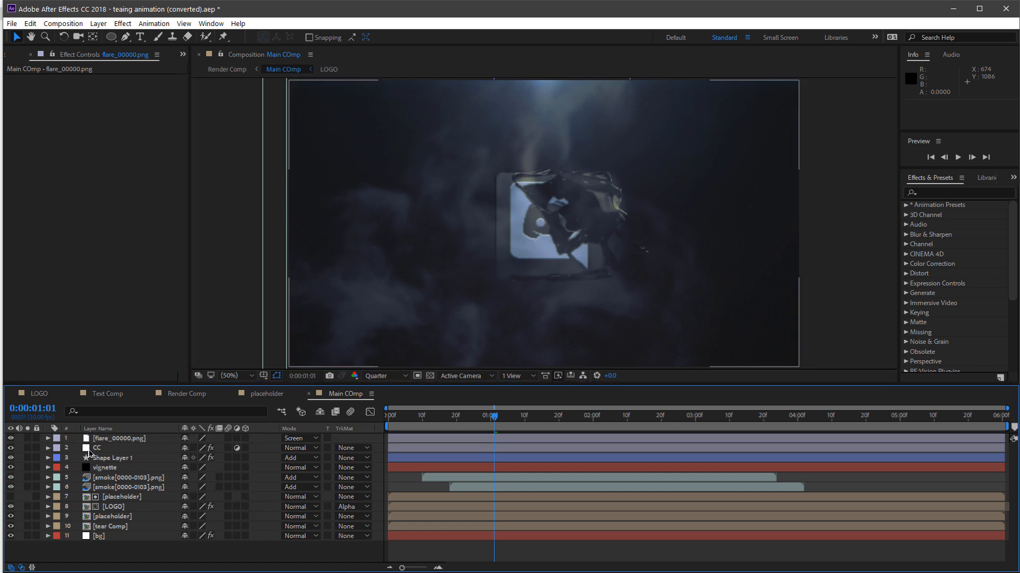
left_click(12, 449)
left_click(11, 448)
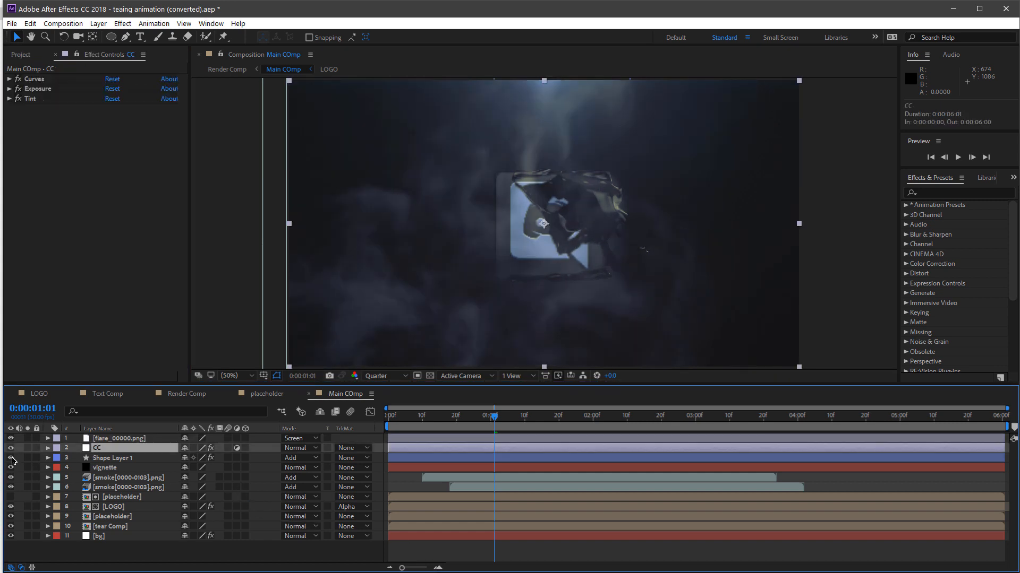
left_click(11, 458)
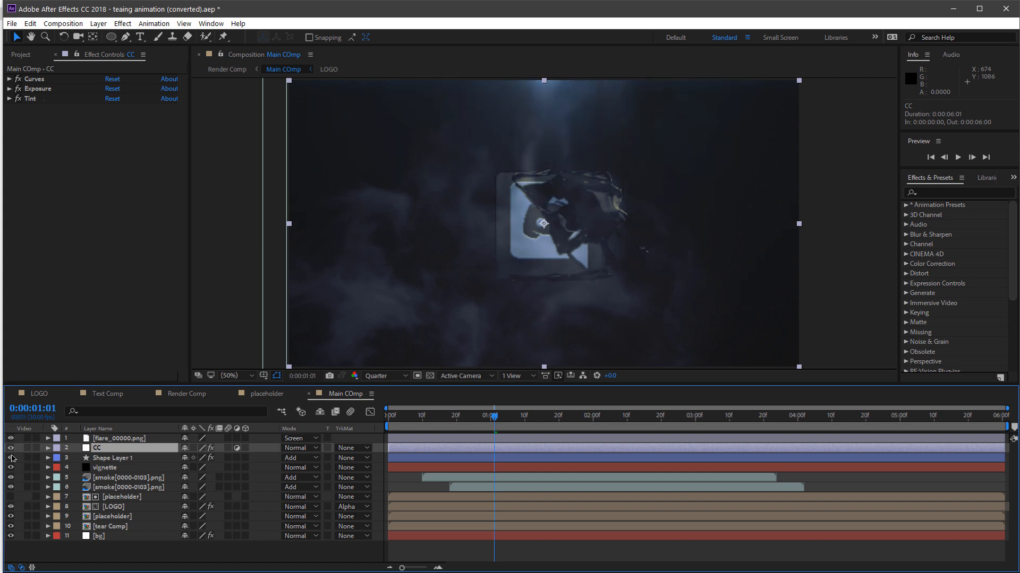
left_click(12, 458)
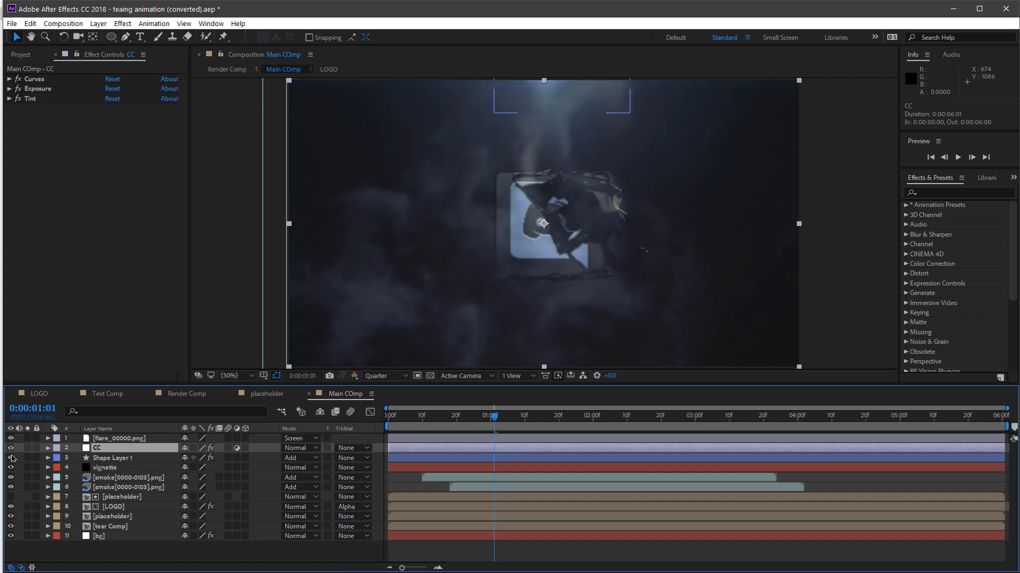
- Switch to File Explorer, open the flare_00000.png source image in Photos to examine its light, and close it over After Effects
left_click(111, 439)
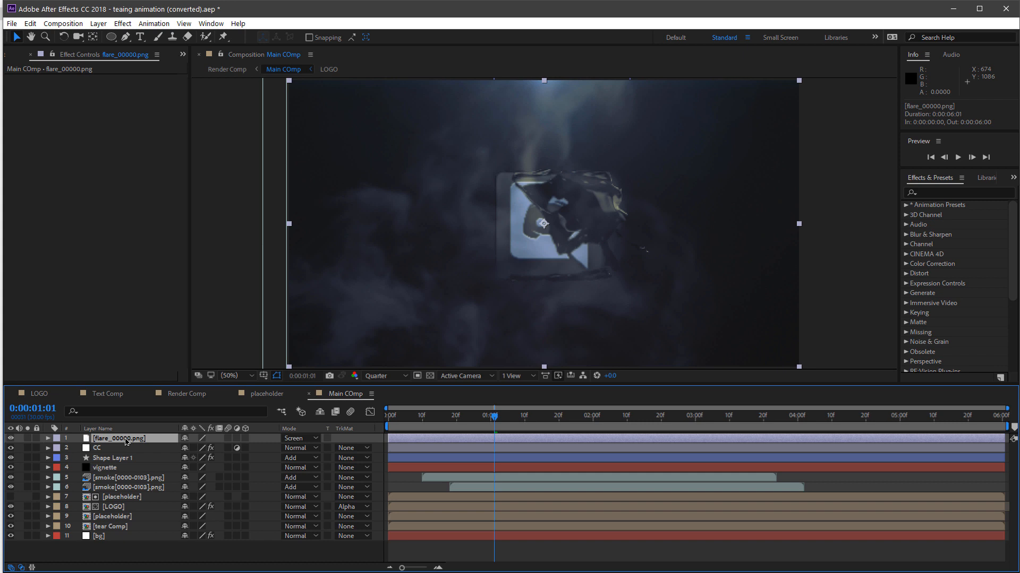
left_click(17, 52)
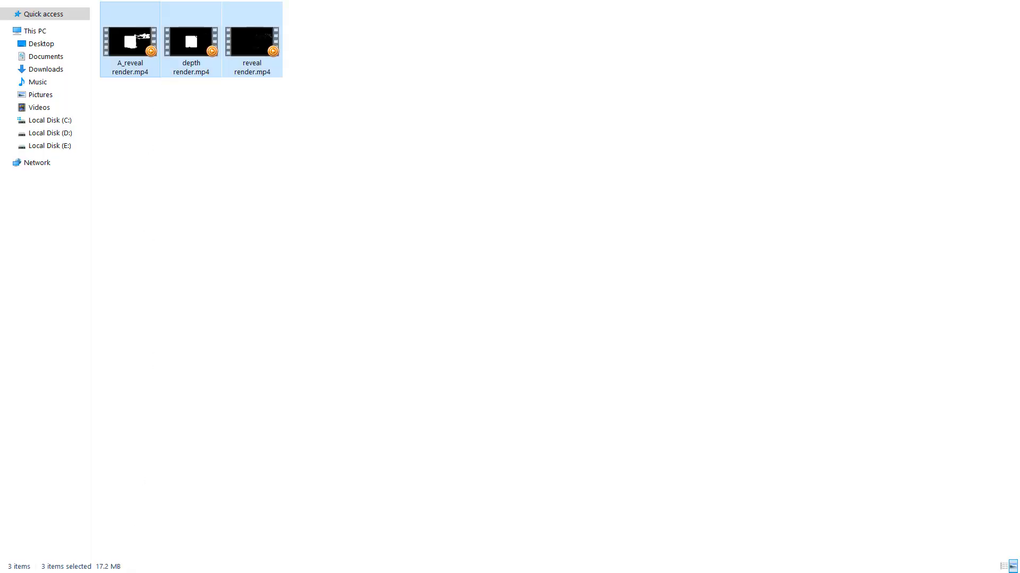
key("alt+Left")
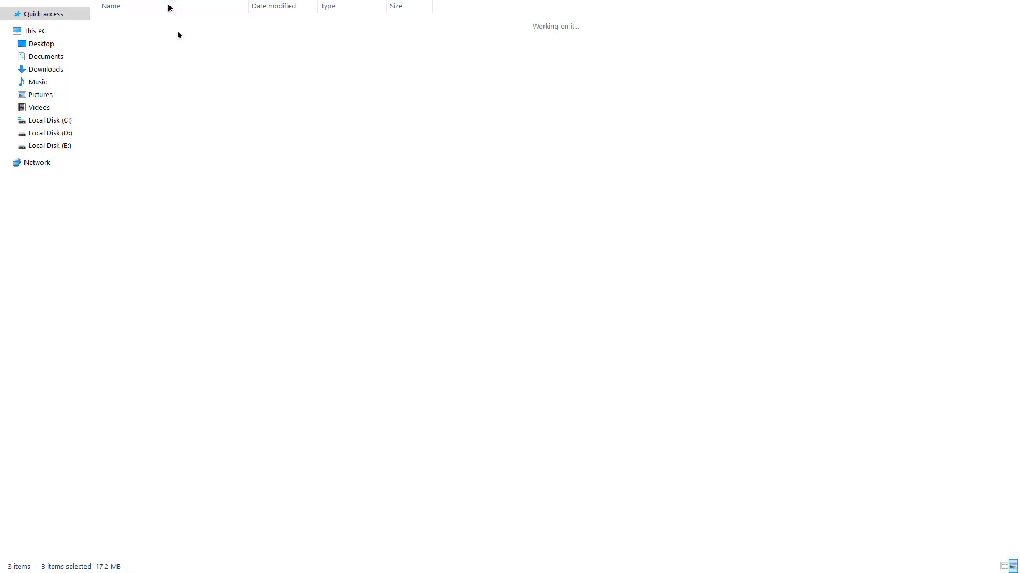
double_click(135, 24)
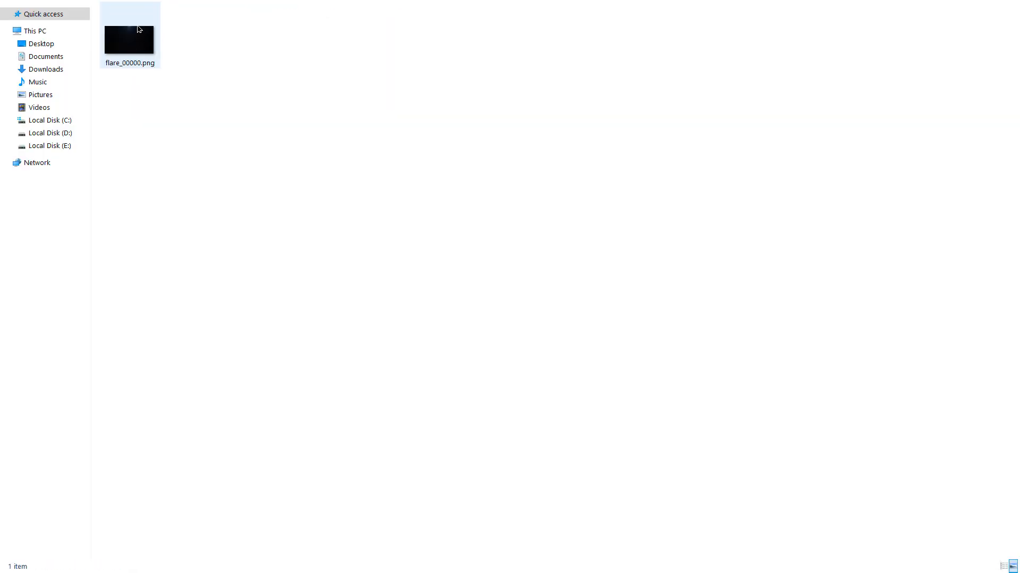
left_click(138, 28)
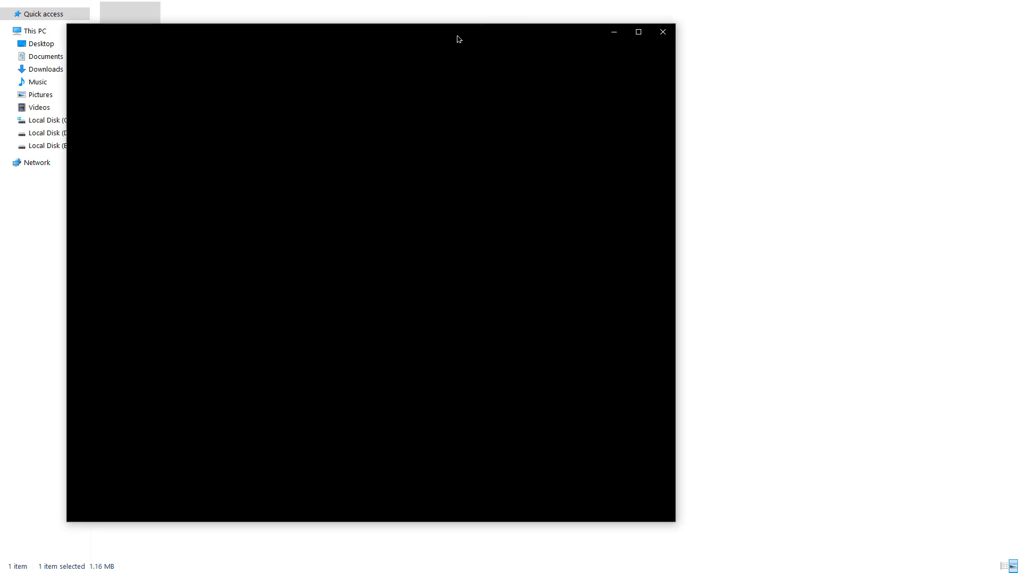
left_click_drag(458, 39, 630, 39)
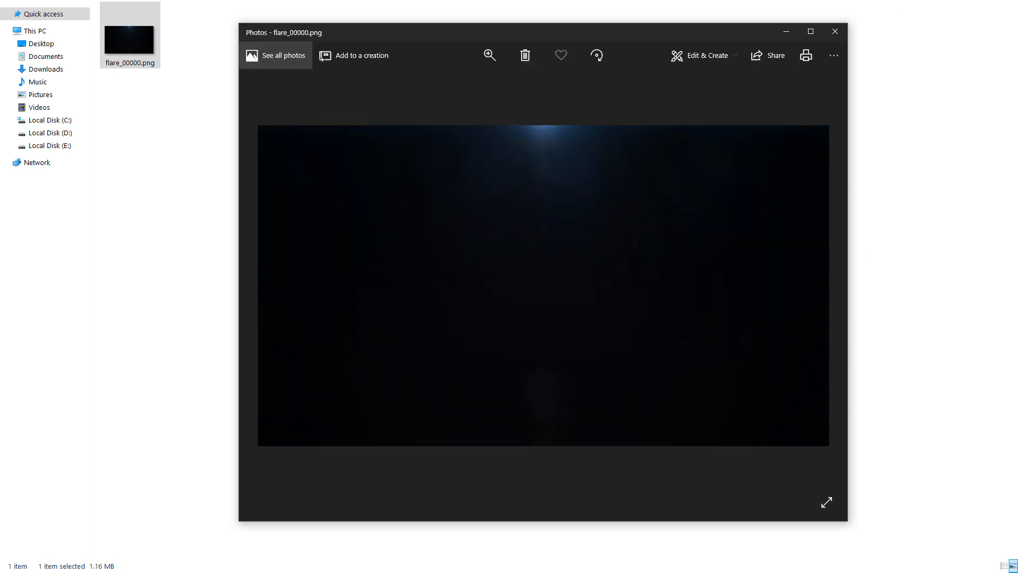
left_click(957, 5)
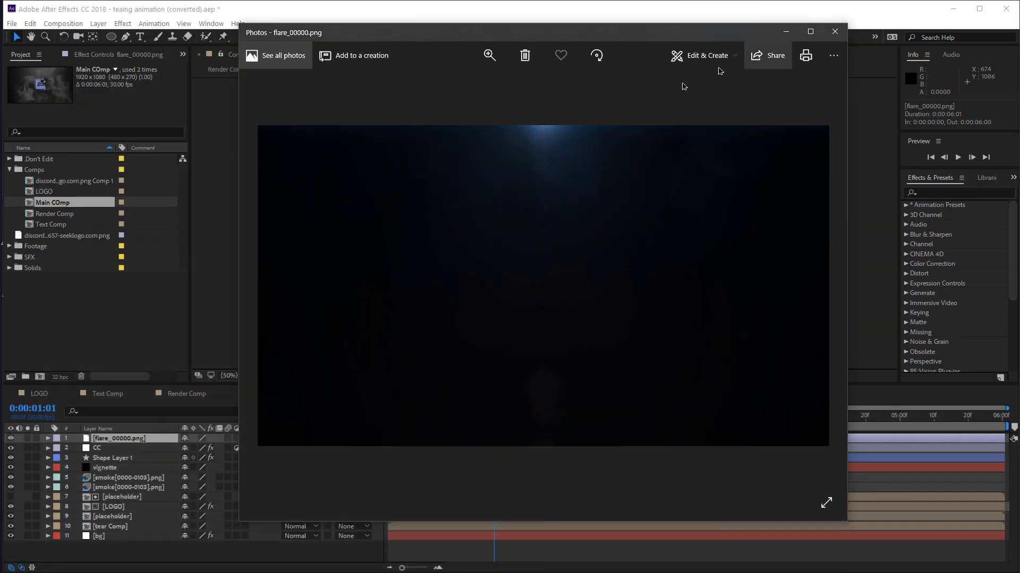
left_click_drag(576, 35, 529, 42)
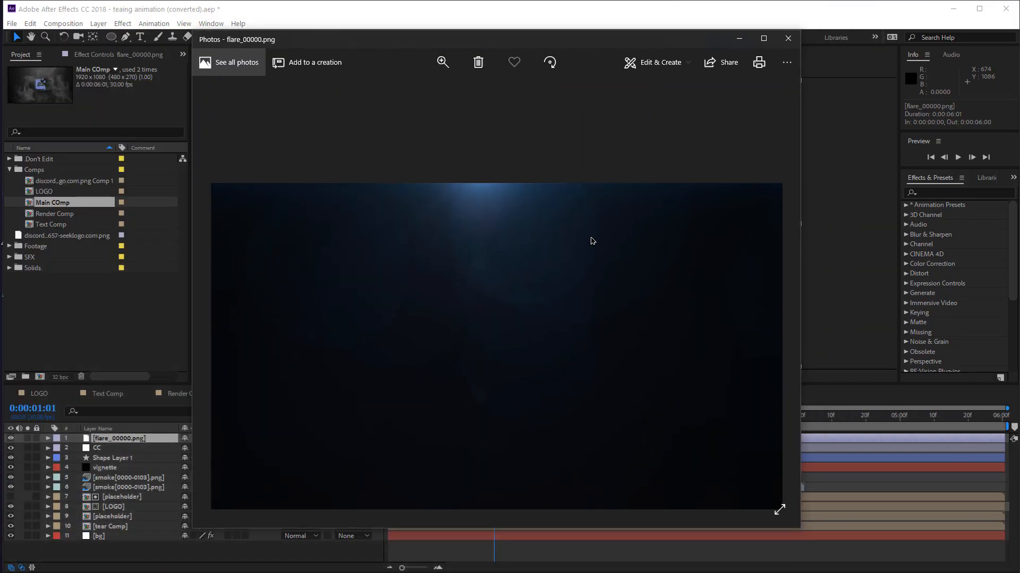
left_click_drag(546, 283, 642, 331)
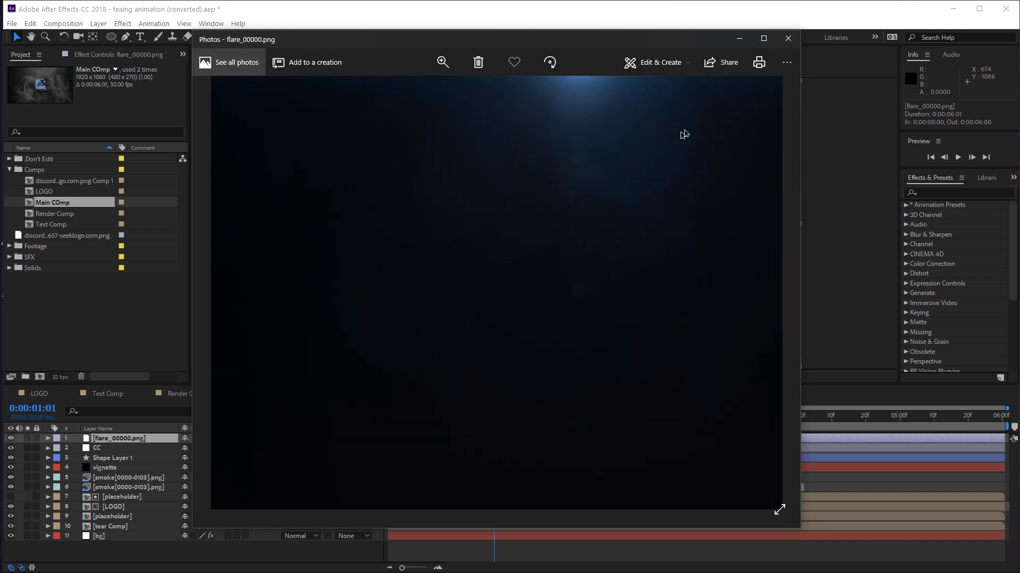
left_click(788, 39)
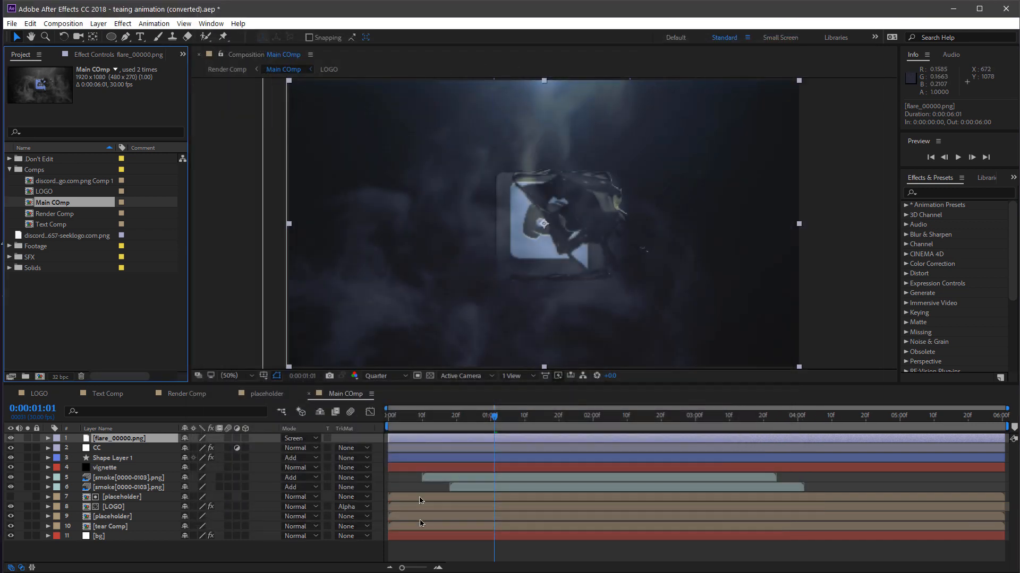
- Compare the Main COmp image with the CC layer hidden and shown, and hide Shape Layer 1
left_click(455, 558)
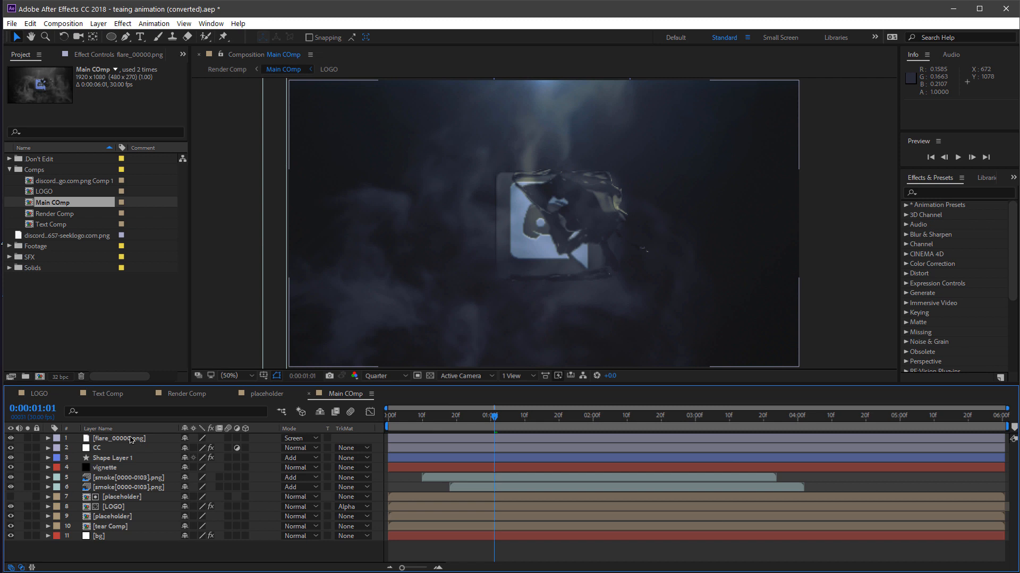
left_click(131, 439)
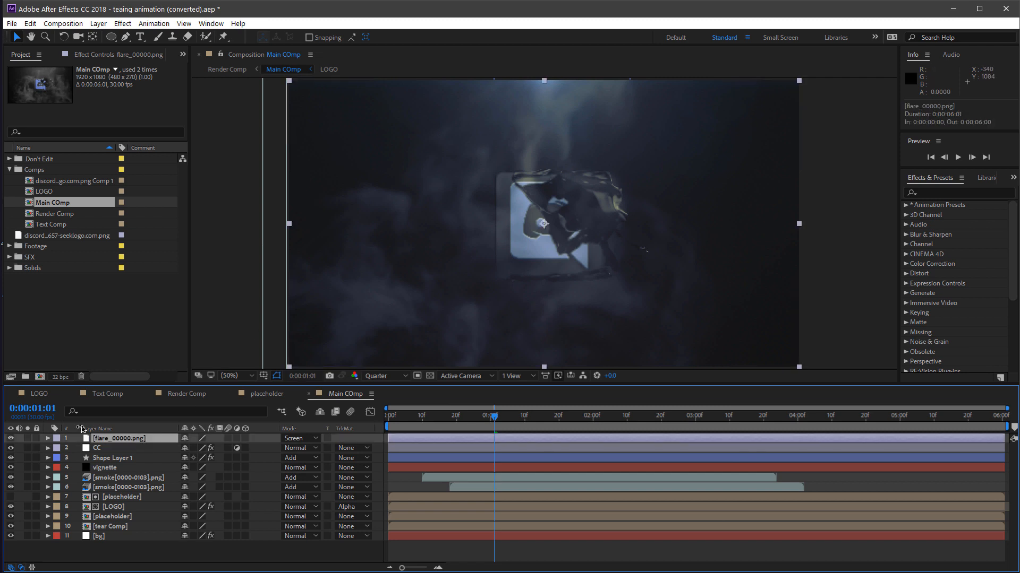
left_click(10, 449)
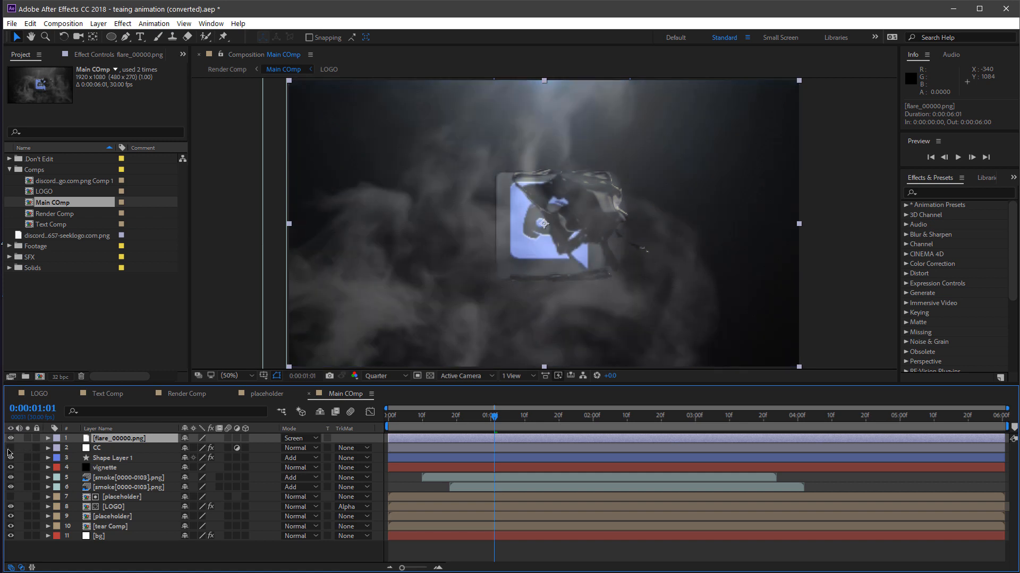
left_click(10, 449)
left_click(10, 457)
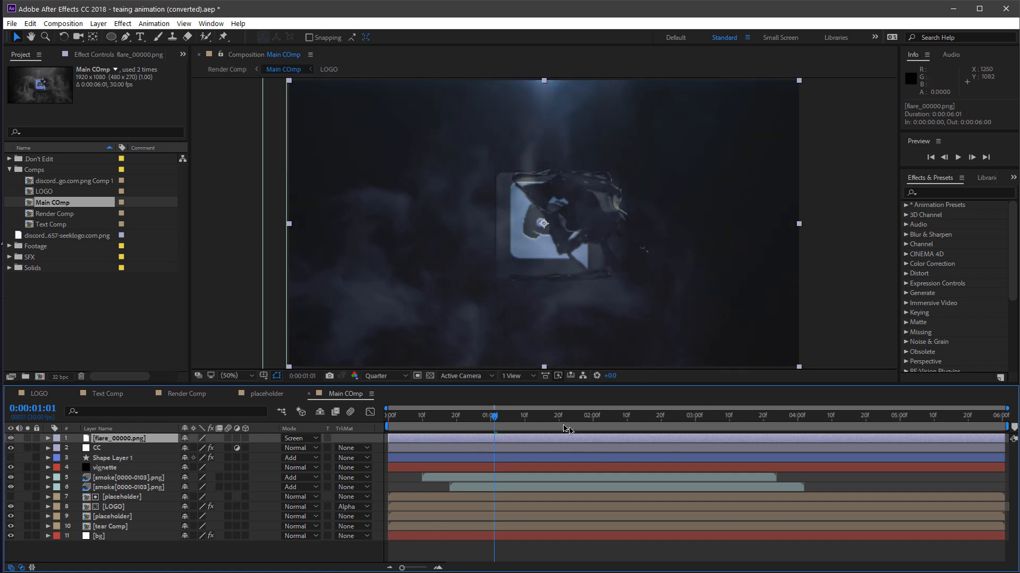
- Move to 0:00:01:05 and pick Screen as the flare_00000.png layer's blending mode
mouse_move(484, 419)
left_mouse_down()
mouse_move(428, 419)
mouse_move(499, 418)
left_mouse_up()
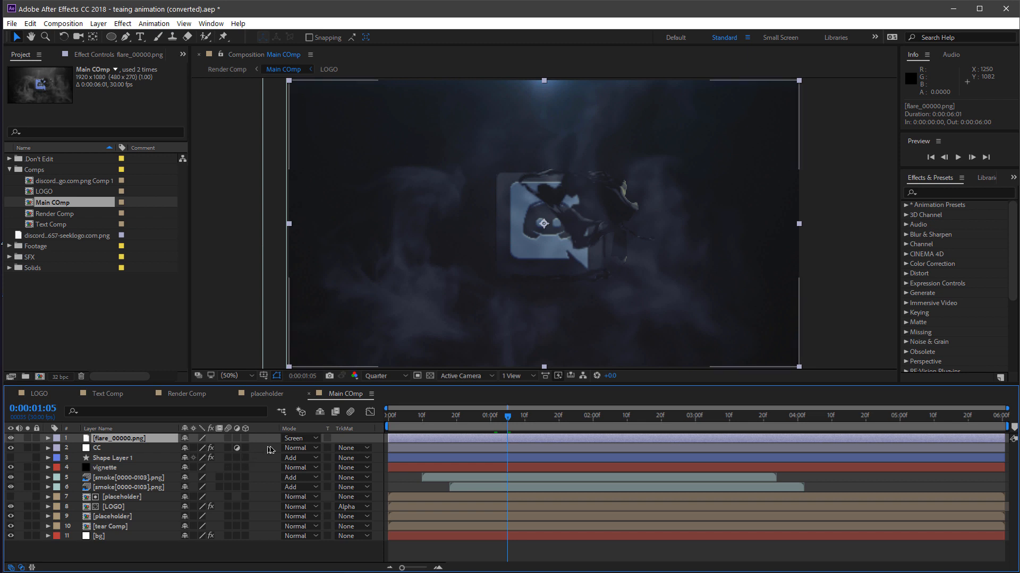
left_click(301, 439)
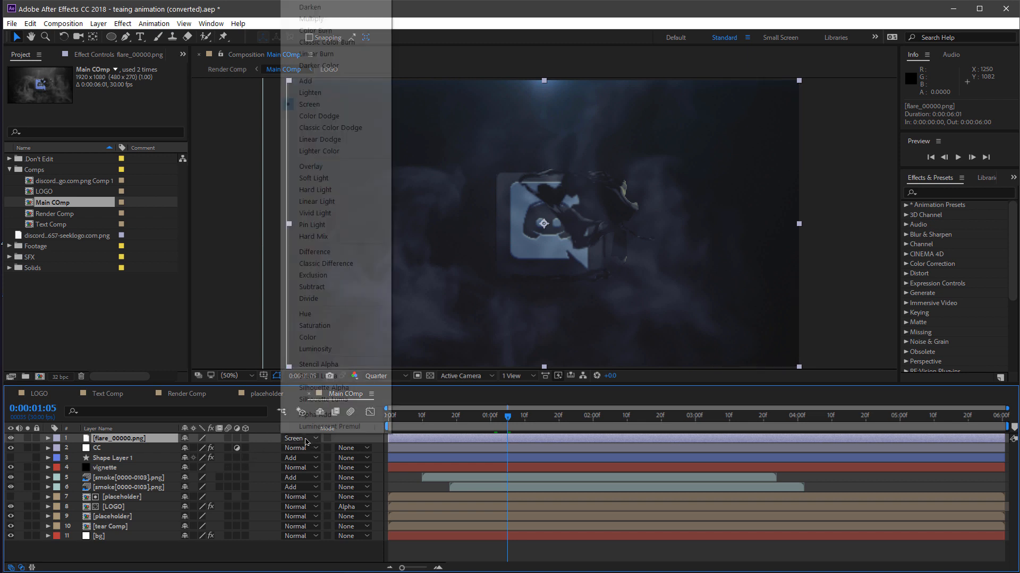
left_click(319, 104)
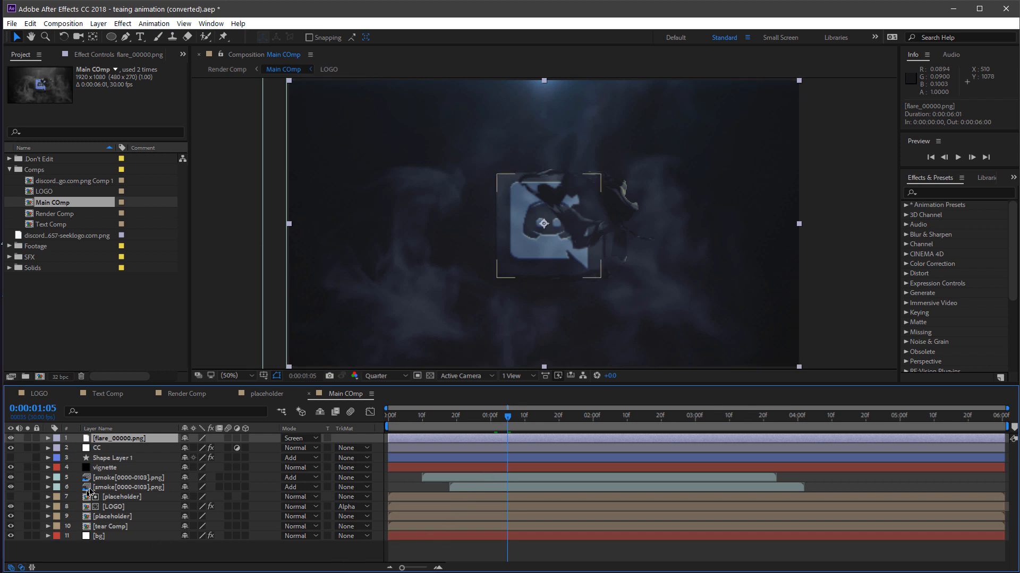
- Scrub through Main COmp to 0:00:02:02 to review the tearing logo under the flare light
left_click_drag(421, 418, 531, 430)
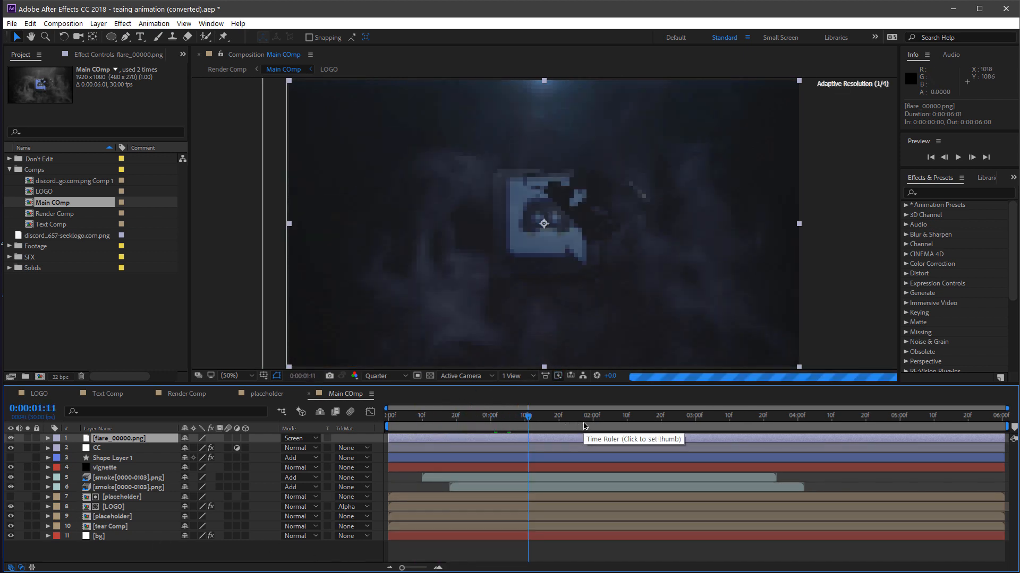
left_click(557, 549)
left_click_drag(552, 420, 655, 422)
left_click_drag(654, 421, 598, 423)
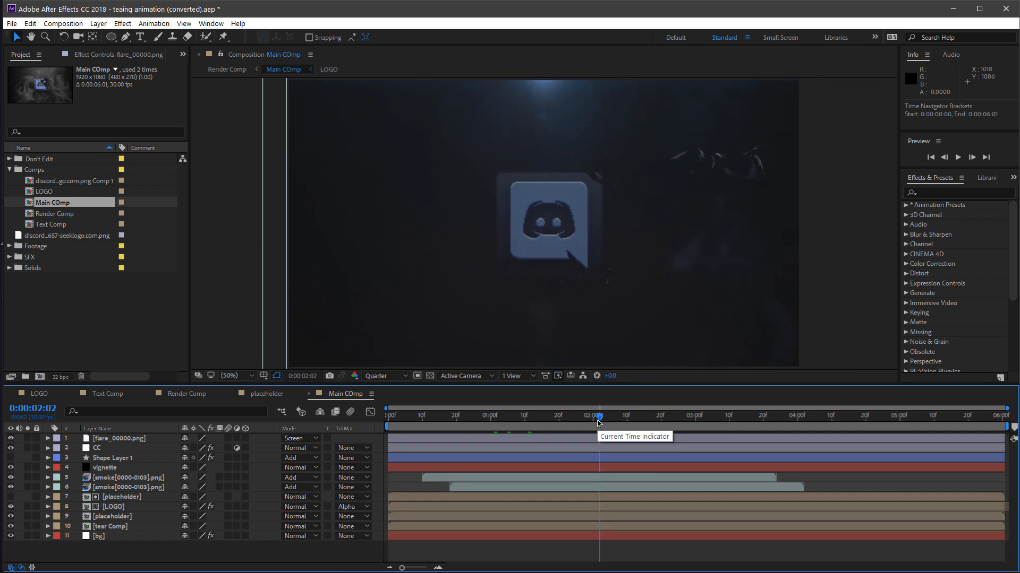
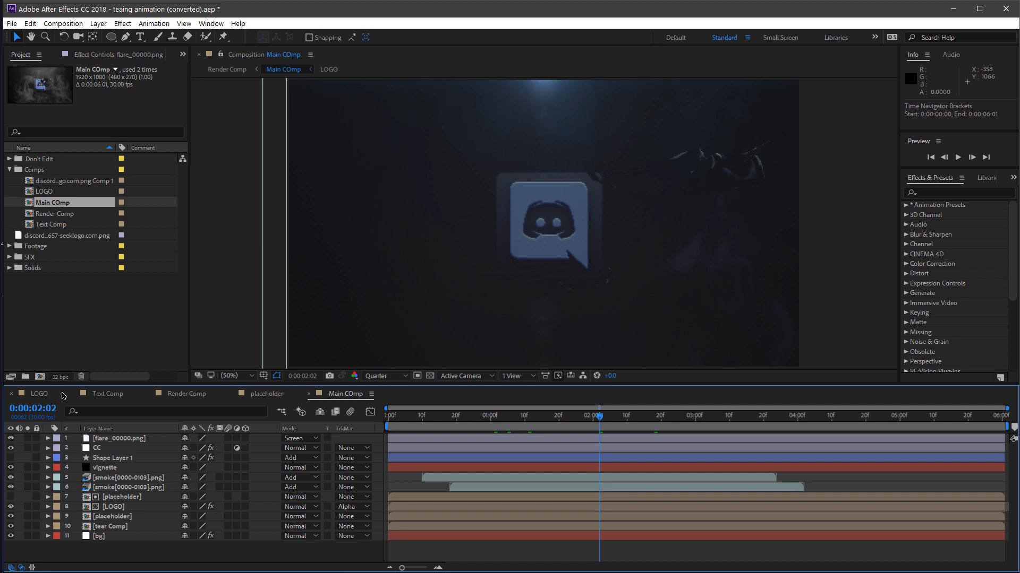
- Put the Render Comp timeline first among the open compositions, check its Main COmp layer, and return to Main COmp at 0:00:01:17
left_click(272, 396)
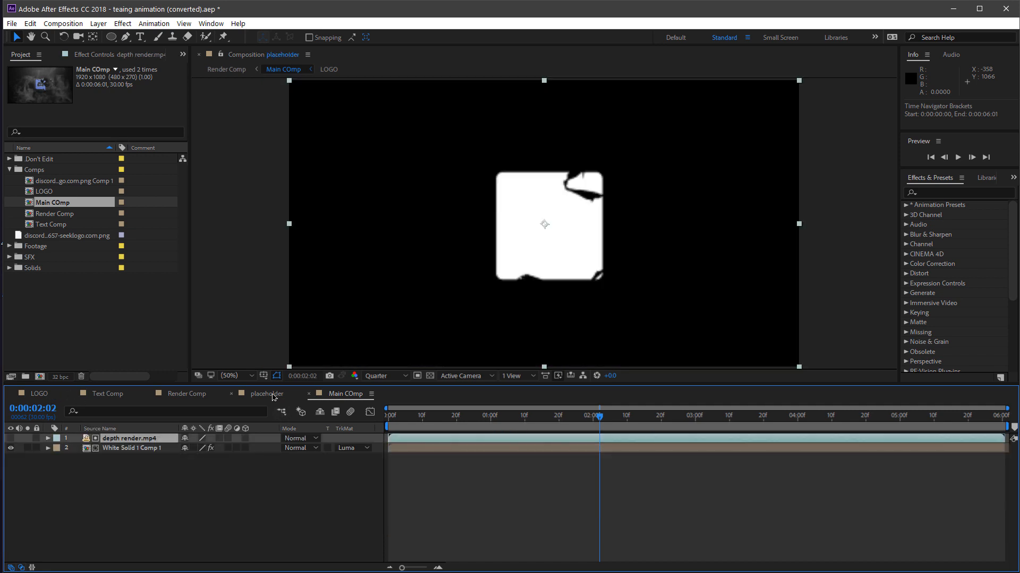
left_click(194, 393)
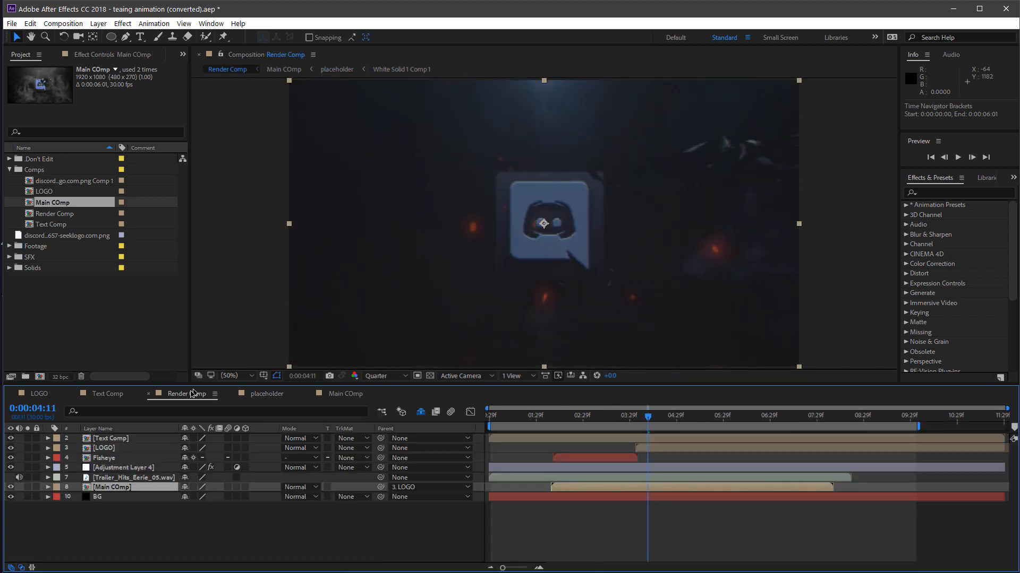
left_click_drag(193, 393, 37, 406)
left_click(299, 528)
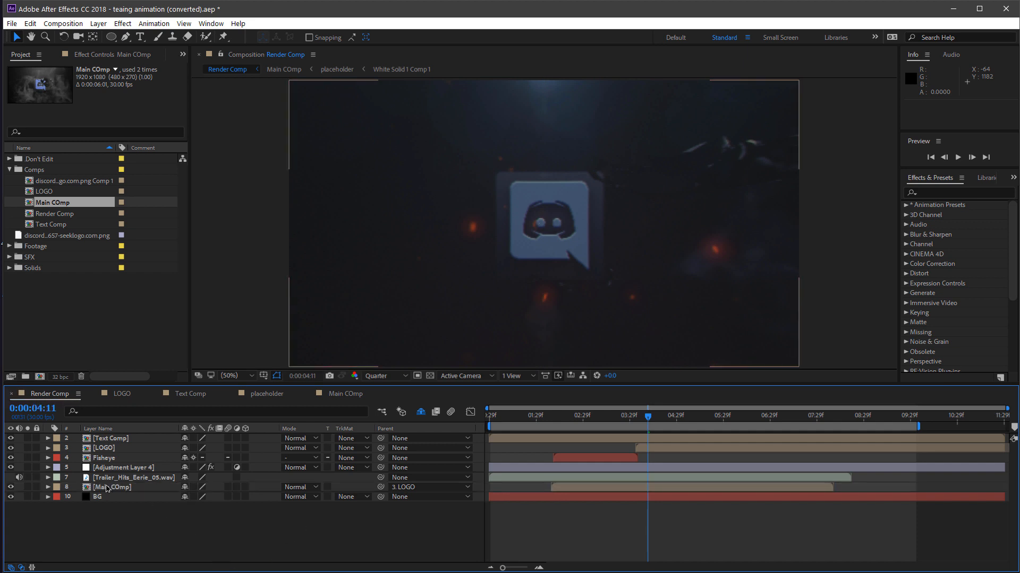
left_click(106, 489)
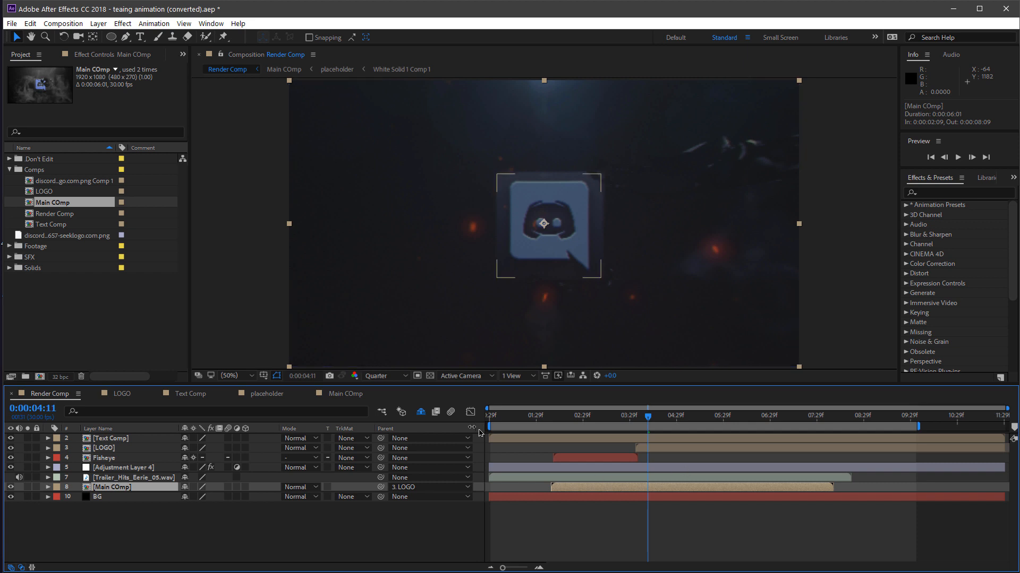
left_click(352, 396)
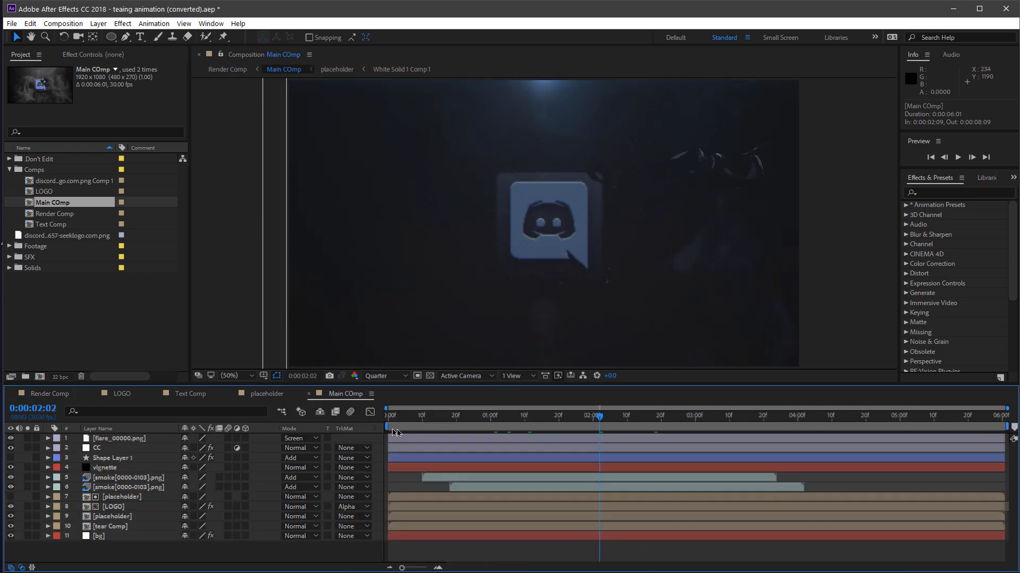
left_click_drag(431, 419, 549, 432)
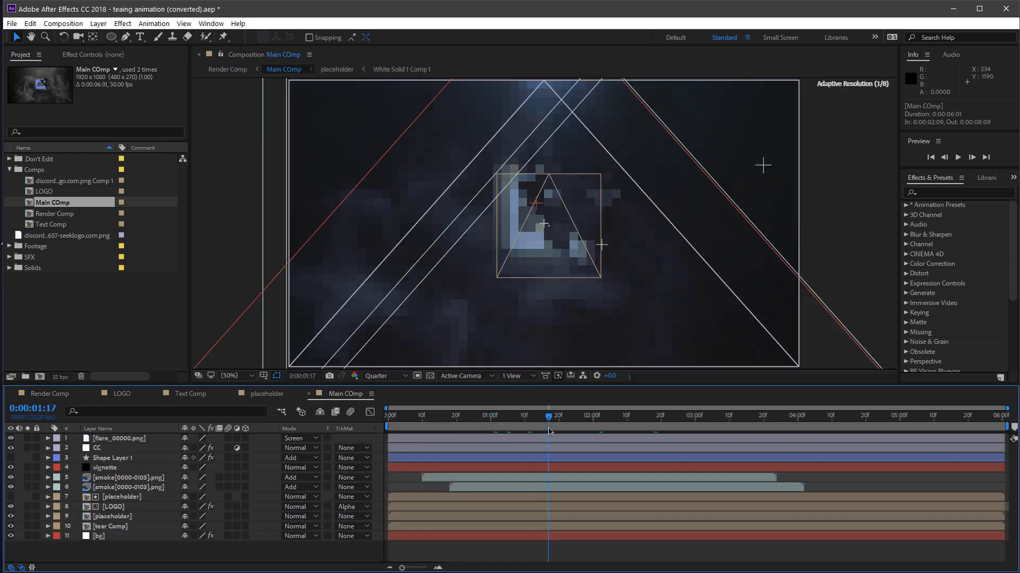
- Create a new 506 × 808 px composition named 123123123 at 60 fps with a 6-second duration
right_click(47, 309)
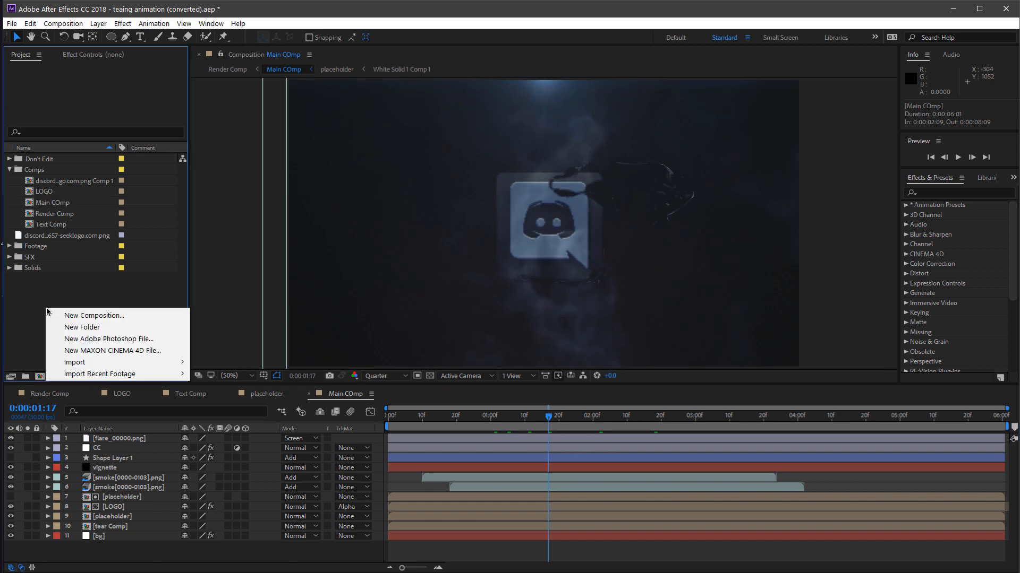
left_click(93, 317)
type("1")
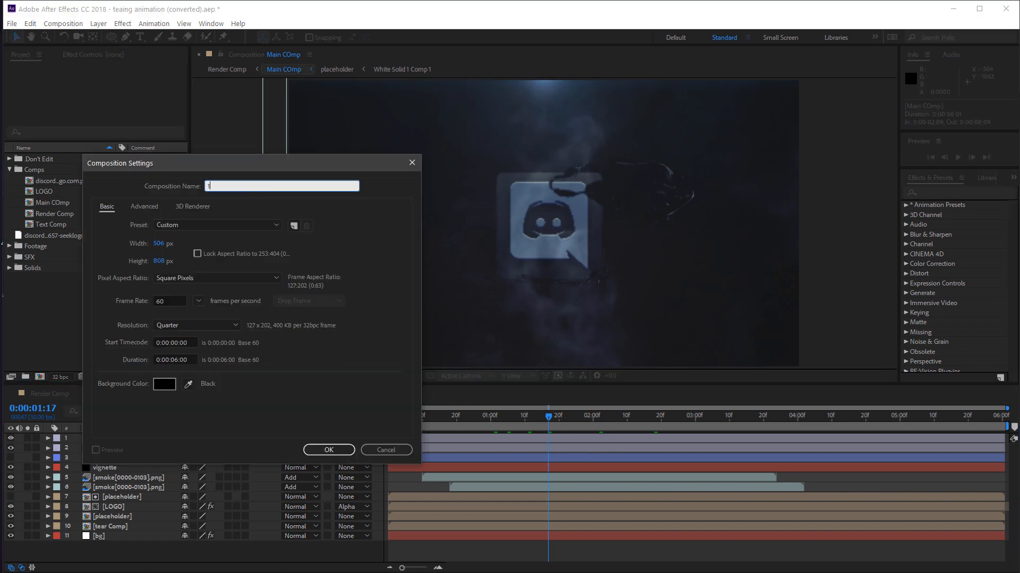
type("23123123")
left_click(329, 450)
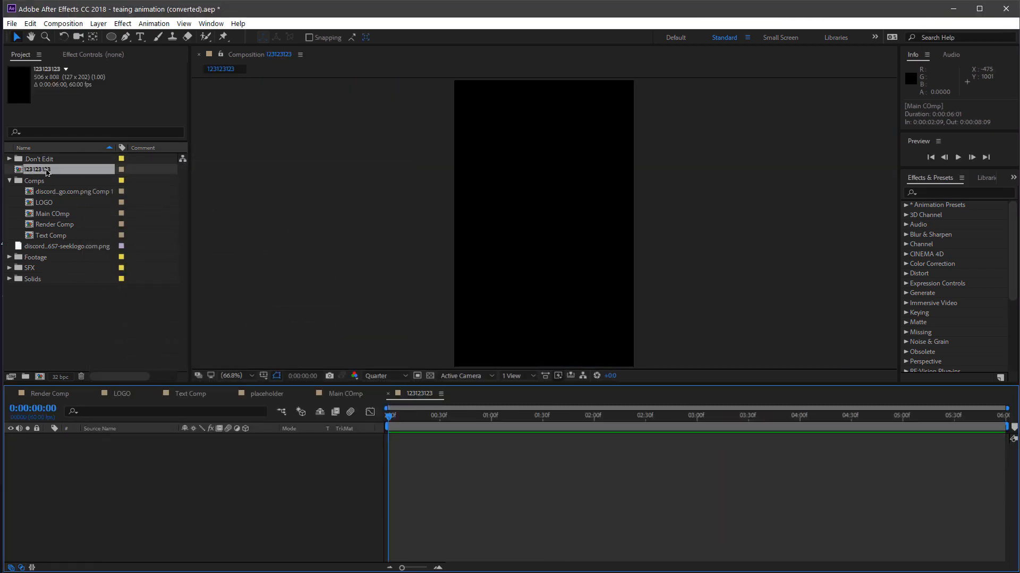
left_click(70, 331)
left_click(60, 224)
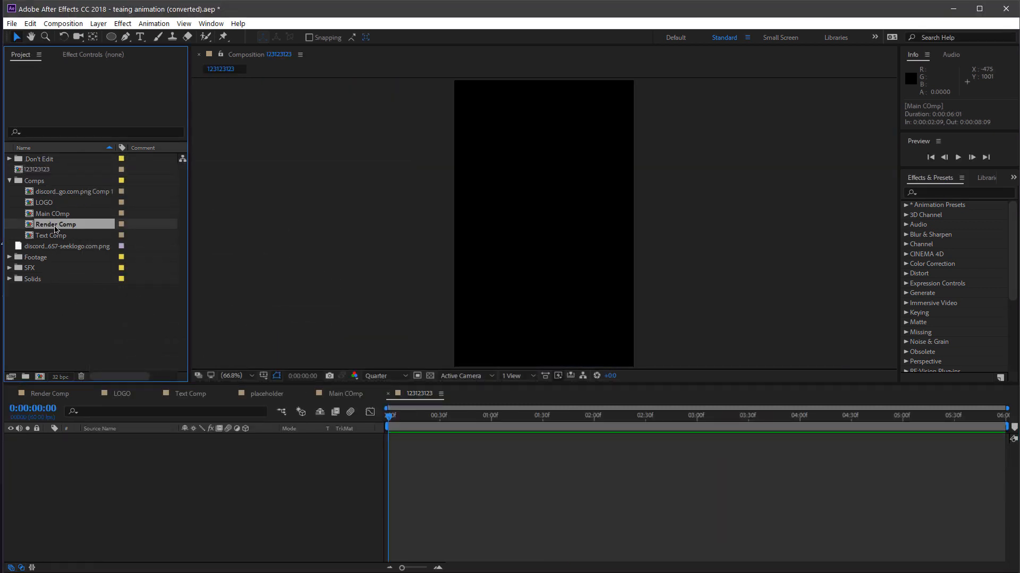
left_click(67, 297)
left_click_drag(49, 219, 113, 507)
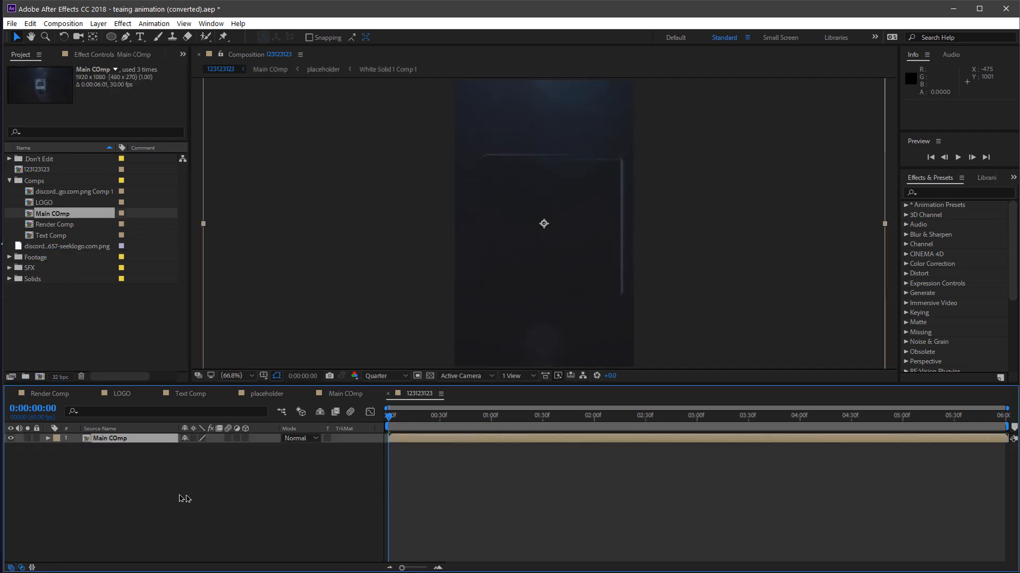
key("ctrl+z")
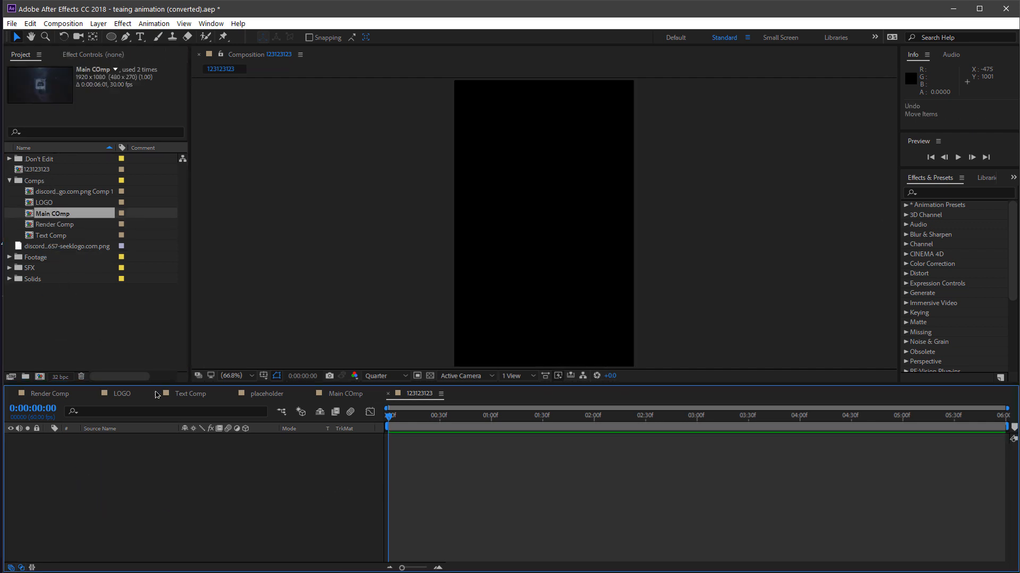
- Check the Main COmp and LOGO compositions' details, and set the 123123123 composition's duration to 0:00:11:00
left_click(65, 278)
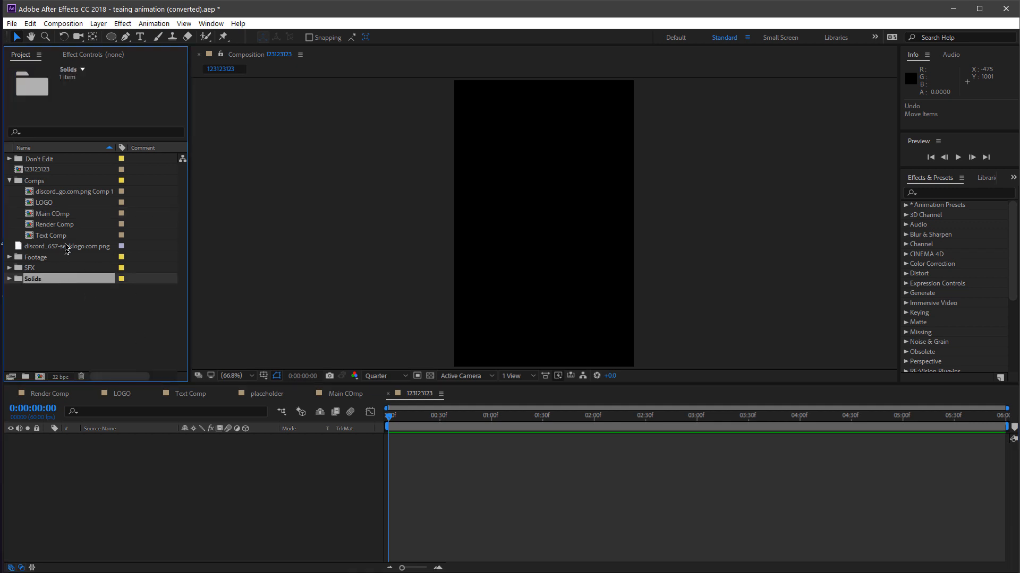
left_click(56, 215)
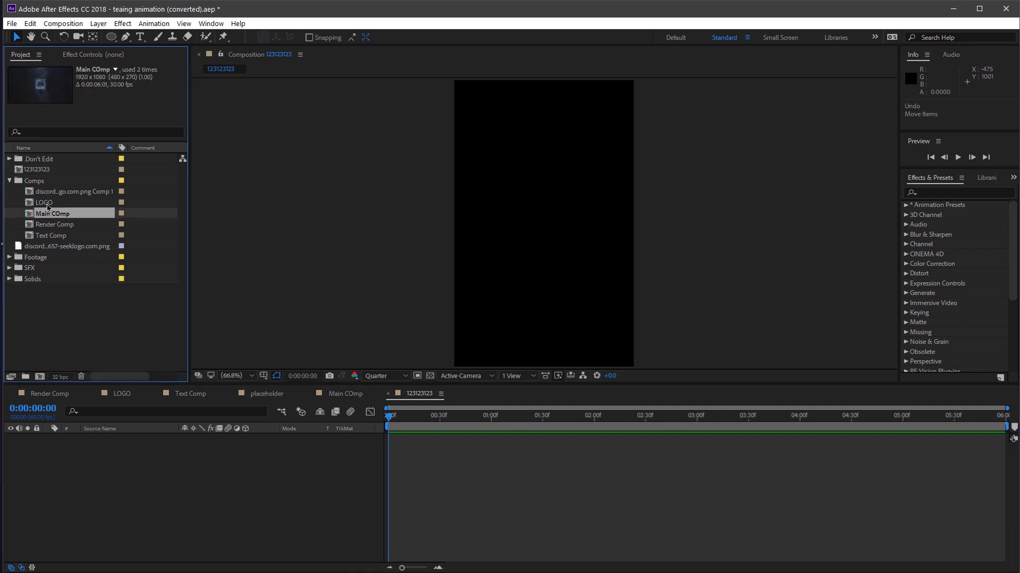
left_click(48, 206)
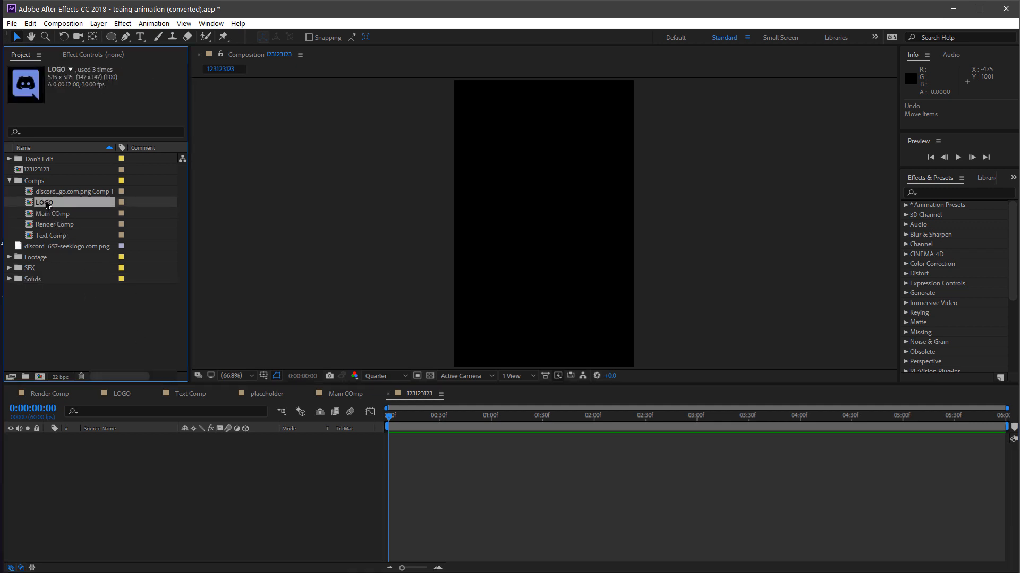
right_click(41, 170)
left_click(48, 174)
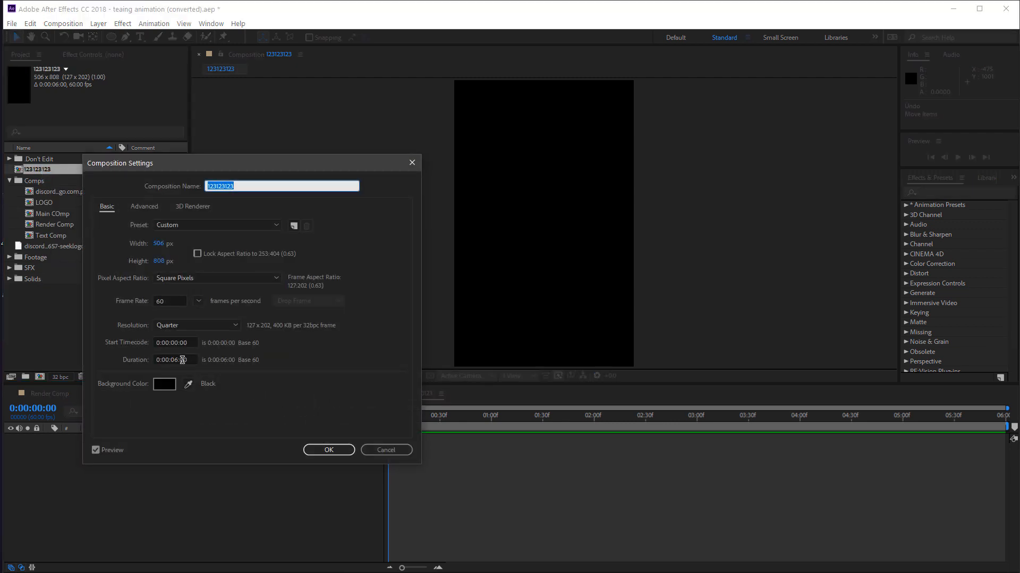
left_click(181, 360)
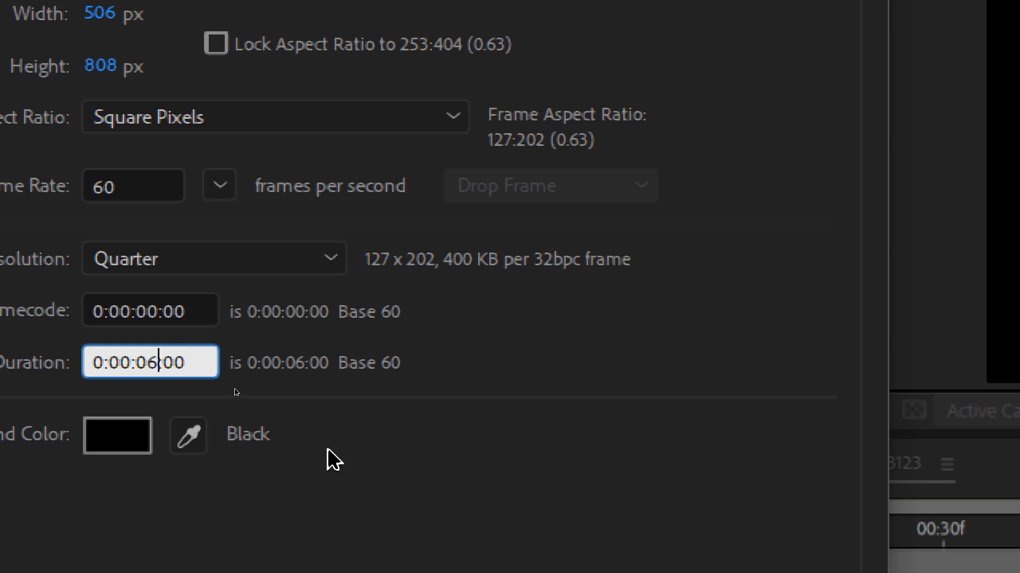
key("Left")
key("BackSpace")
key("BackSpace")
type("11")
key("Return")
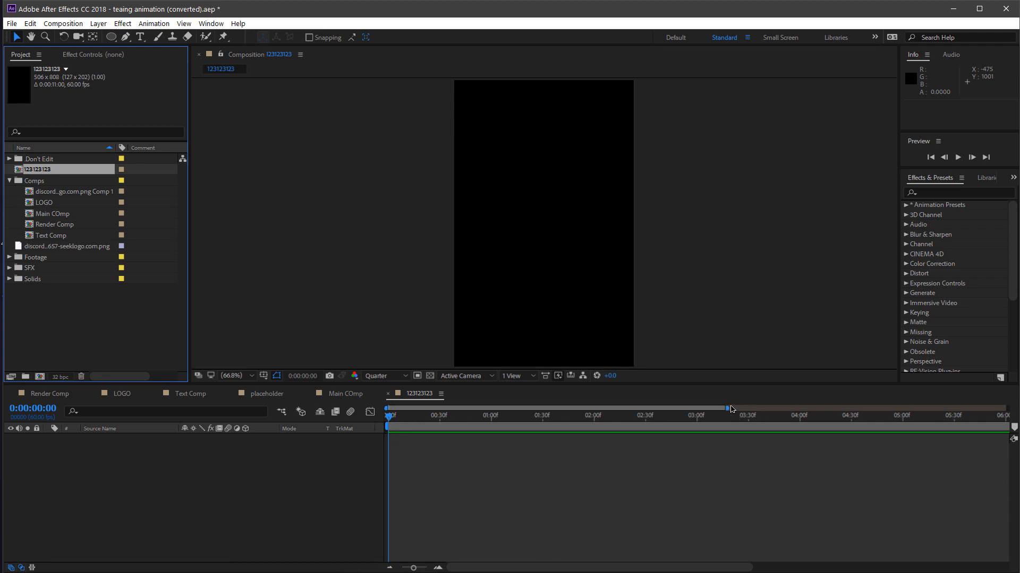
- Add Main COmp as a layer starting at the beginning of the 123123123 composition
left_click_drag(728, 408, 1002, 408)
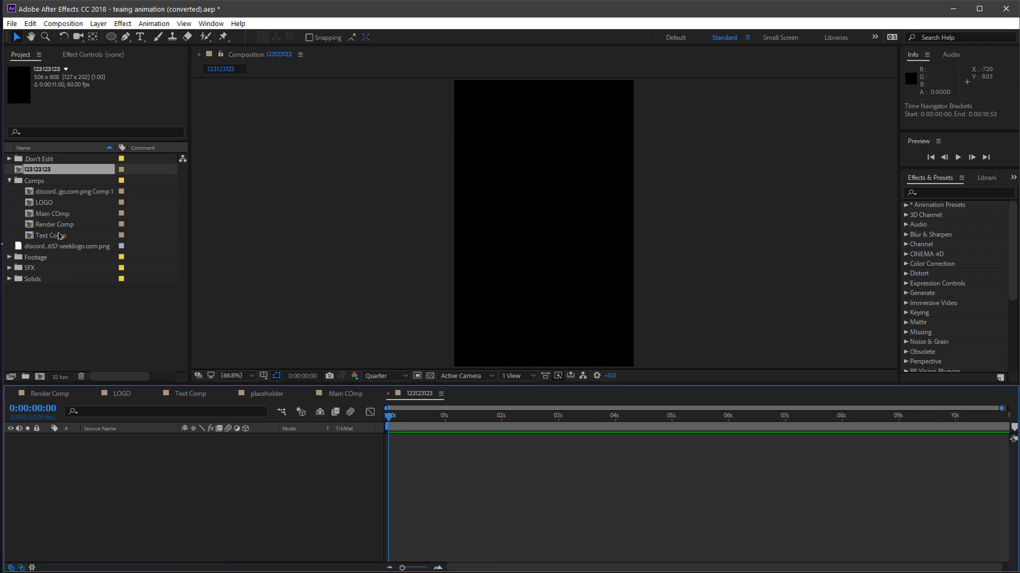
left_click_drag(60, 213, 86, 515)
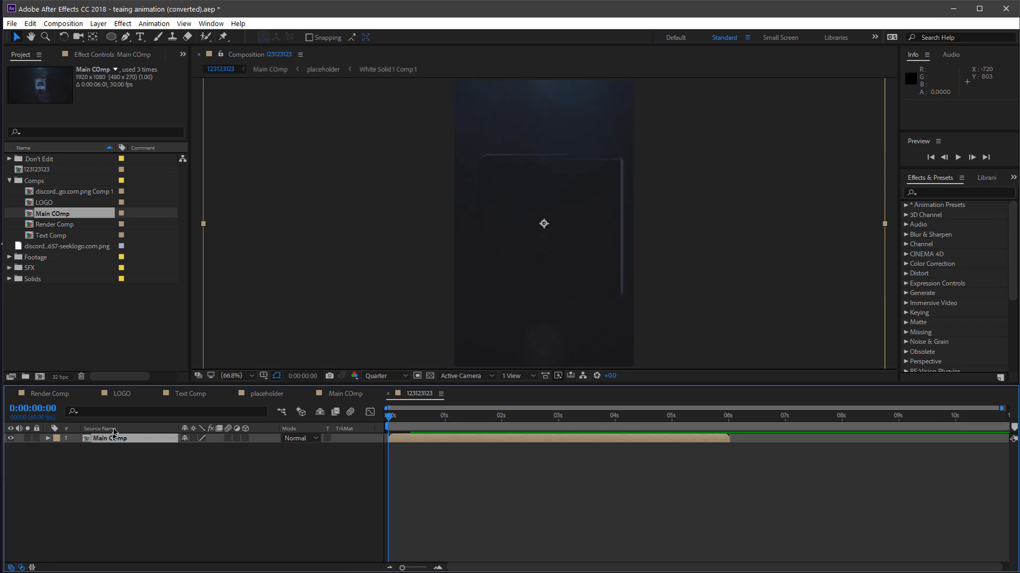
- Change the 123123123 composition's settings to the HDTV 1080 29.97 preset
right_click(37, 170)
left_click(75, 178)
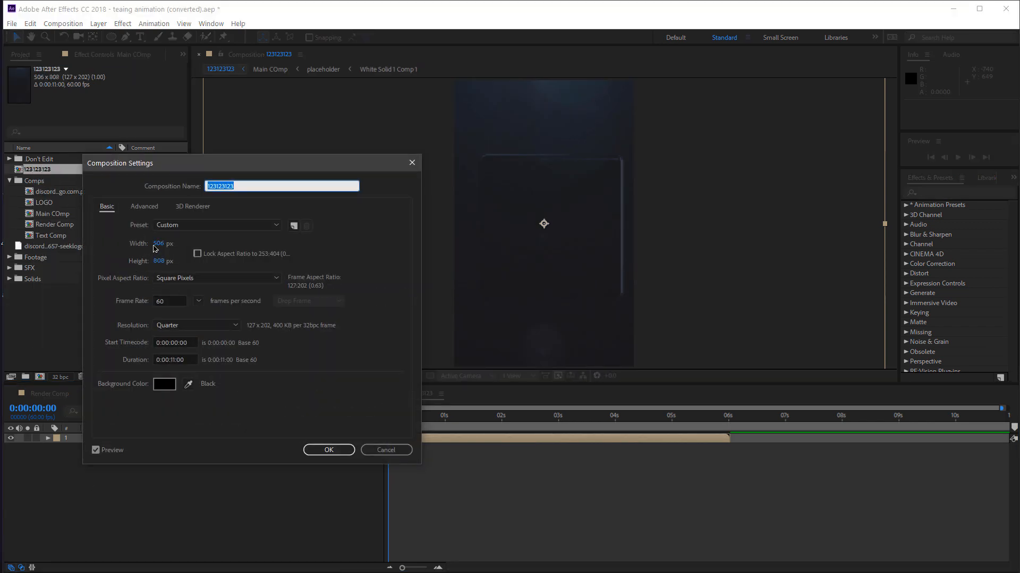
left_click(157, 245)
type("196")
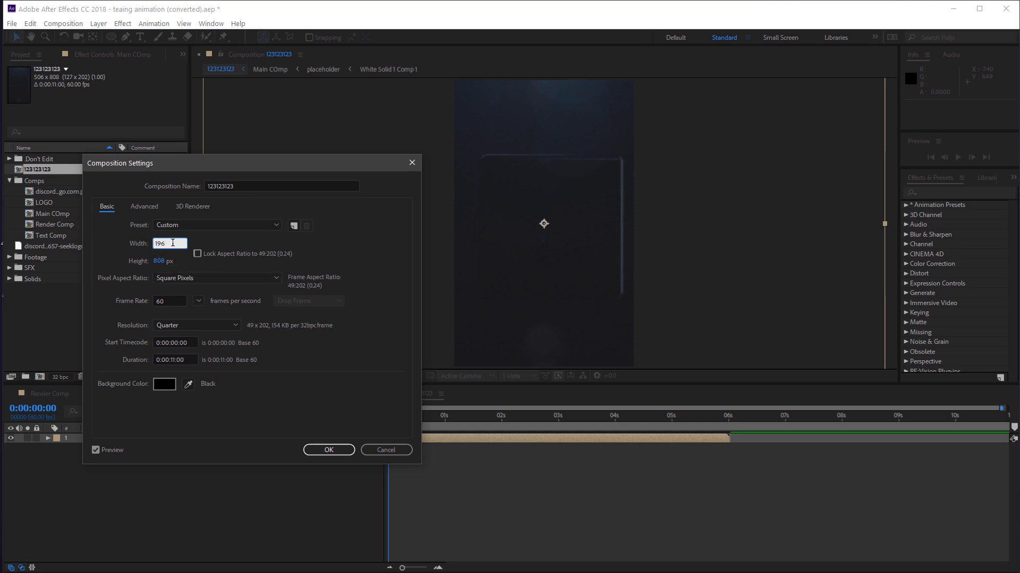
key("BackSpace")
key("BackSpace")
type("9")
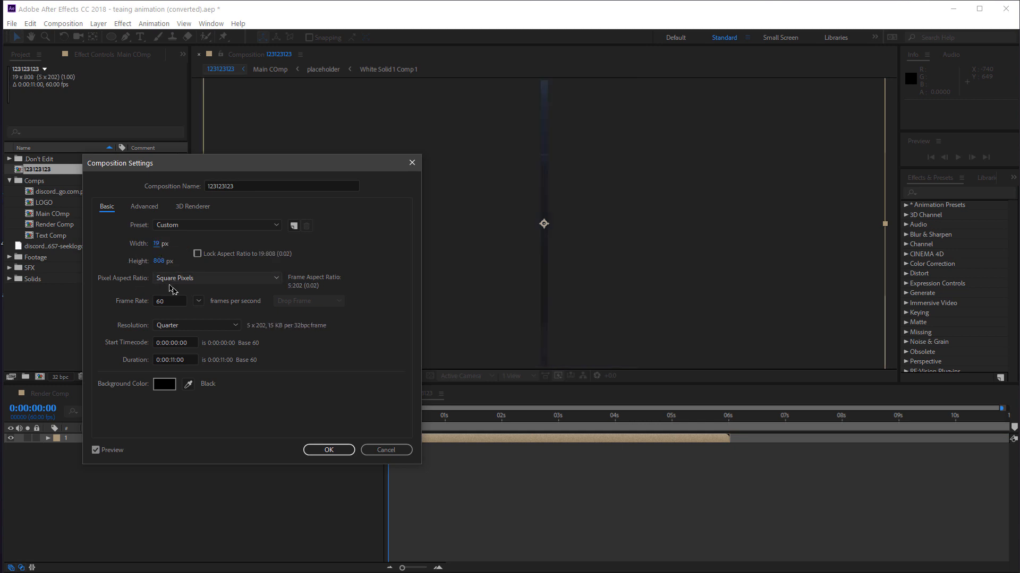
left_click(184, 278)
left_click(181, 225)
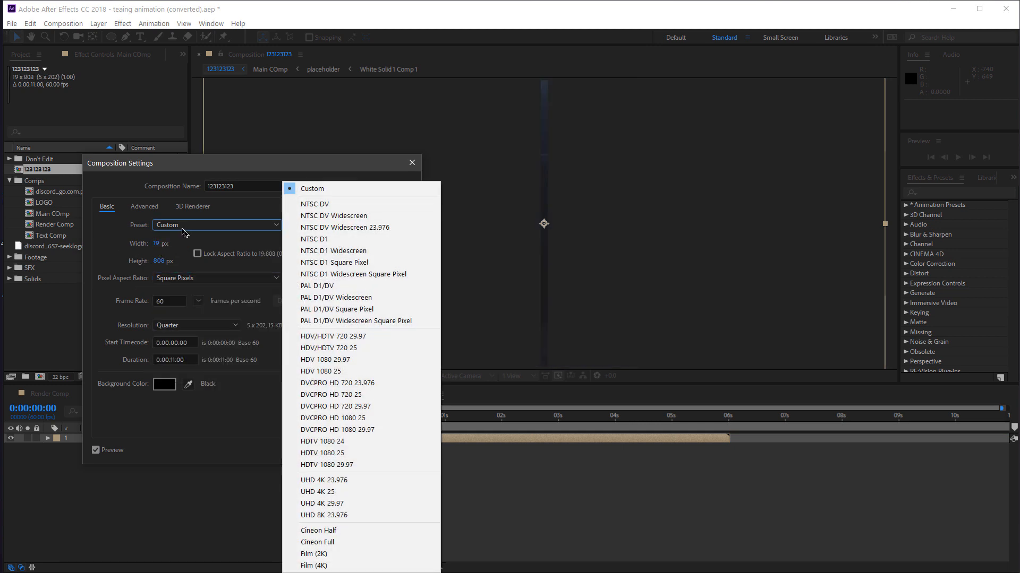
left_click(384, 478)
left_click(329, 450)
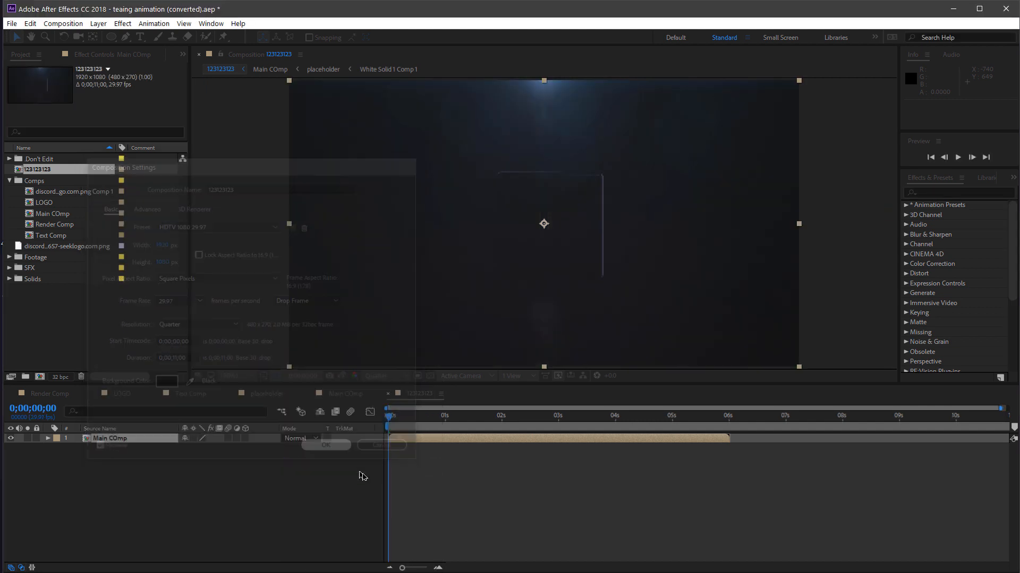
- Duplicate the Main COmp layer and shift the upper copy to start at 0;00;01;19
left_click(410, 439)
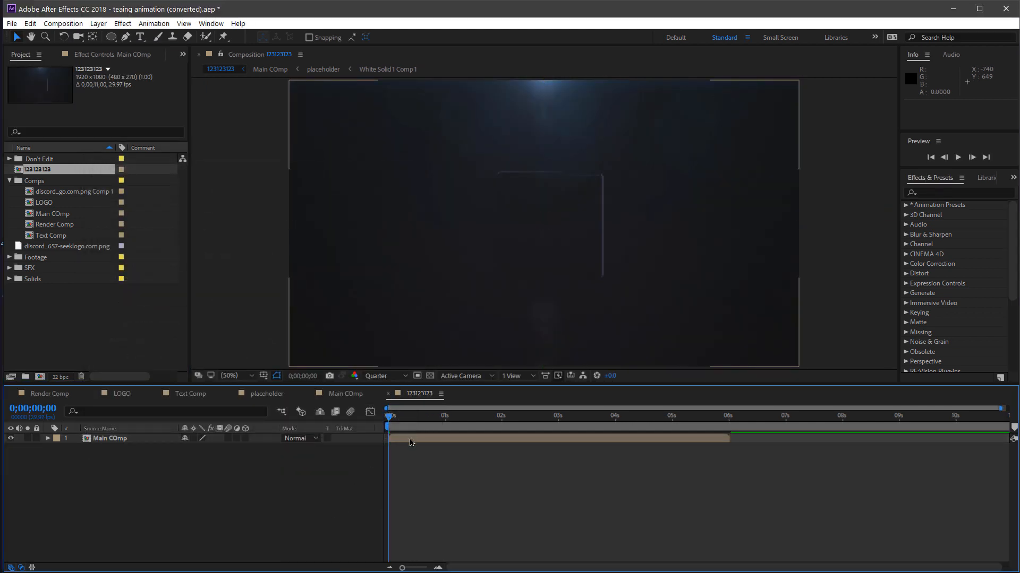
key("ctrl+d")
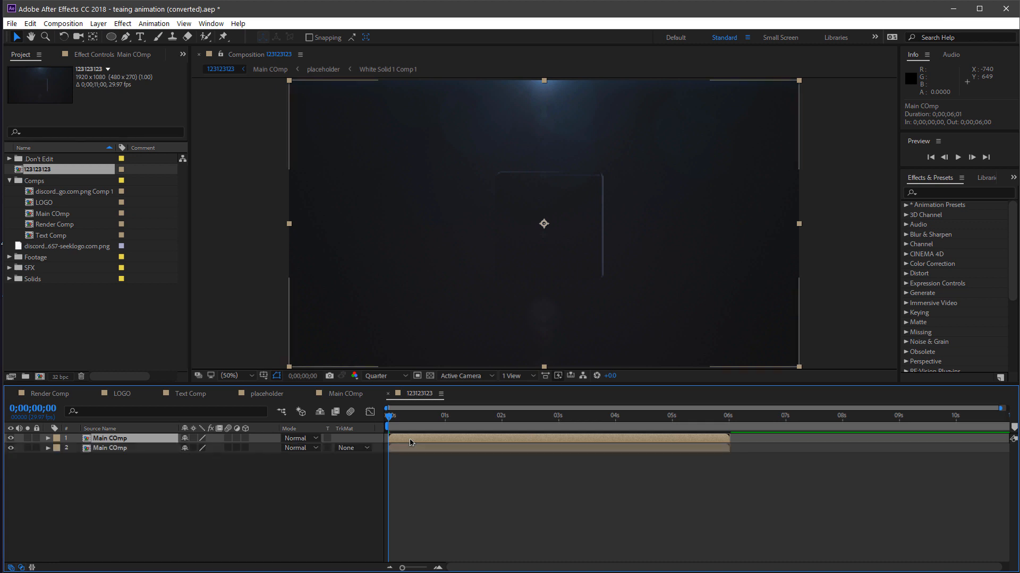
left_click_drag(410, 442, 498, 445)
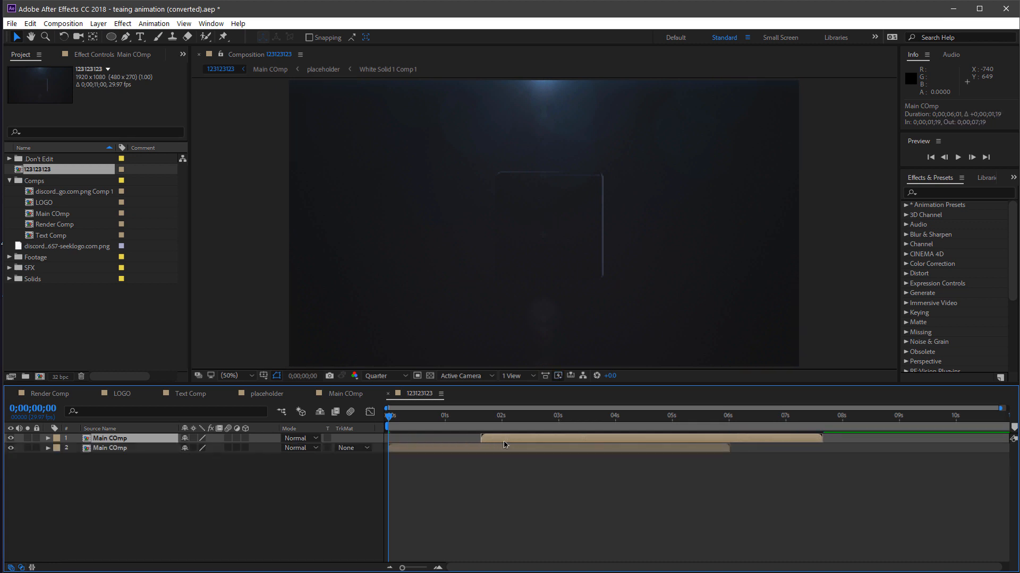
- Freeze the lower Main COmp layer on its first frame at 0;00;00;00
left_click(449, 452)
right_click(448, 453)
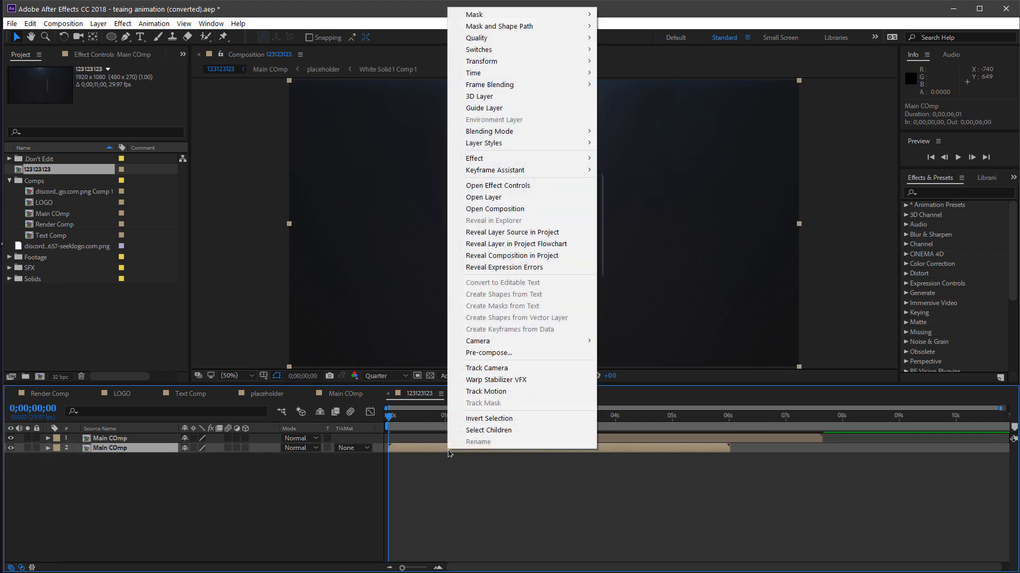
mouse_move(581, 72)
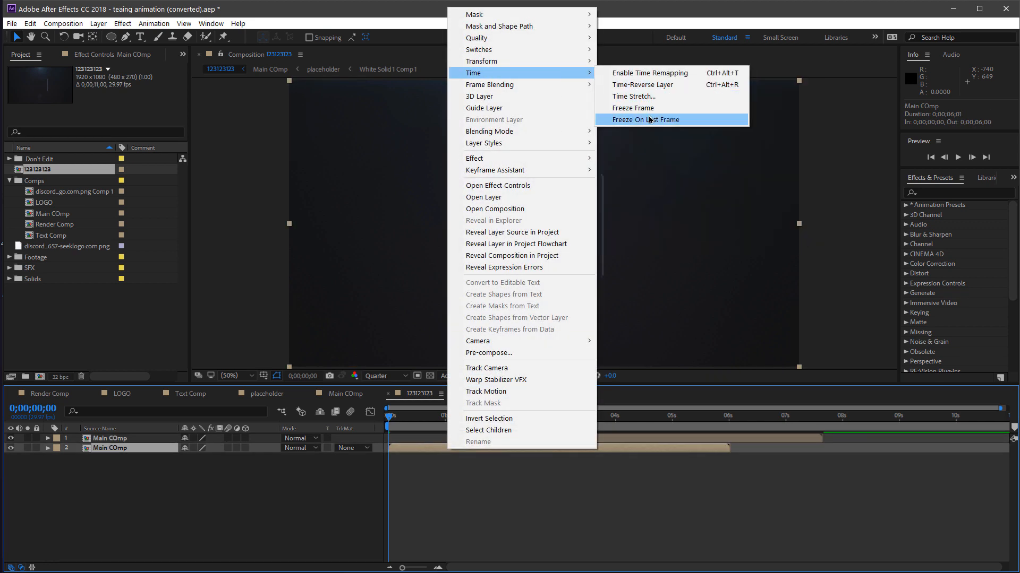
left_click(653, 108)
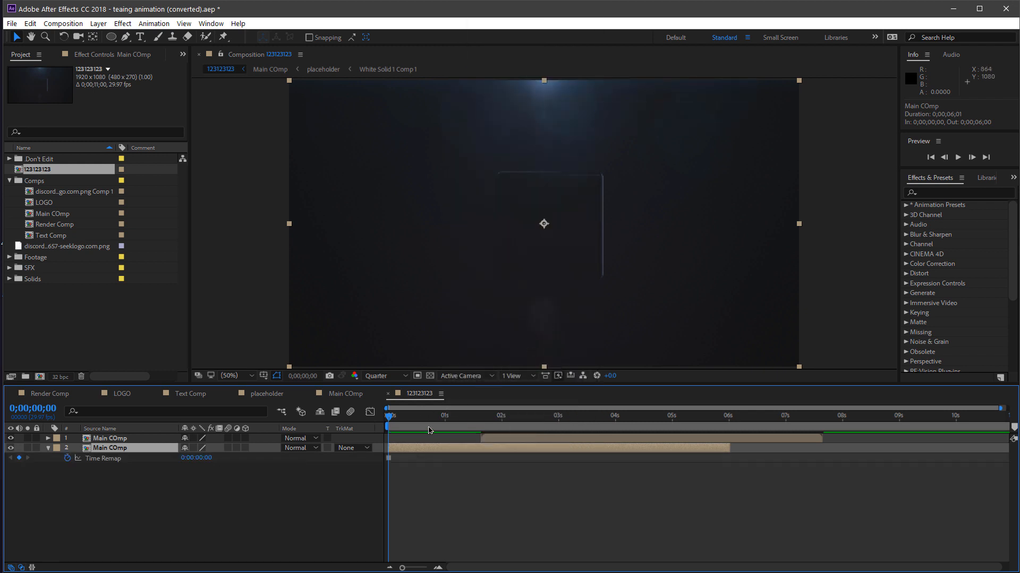
- Scrub through the first seconds of the 123123123 composition to preview the still frame leading into the moving copy
left_click_drag(391, 417, 537, 436)
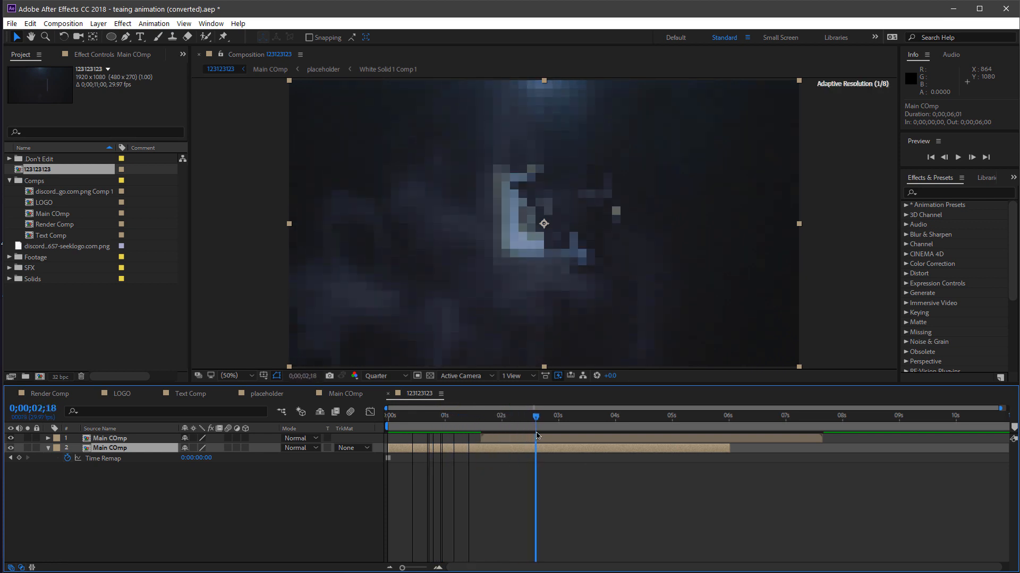
left_click(492, 505)
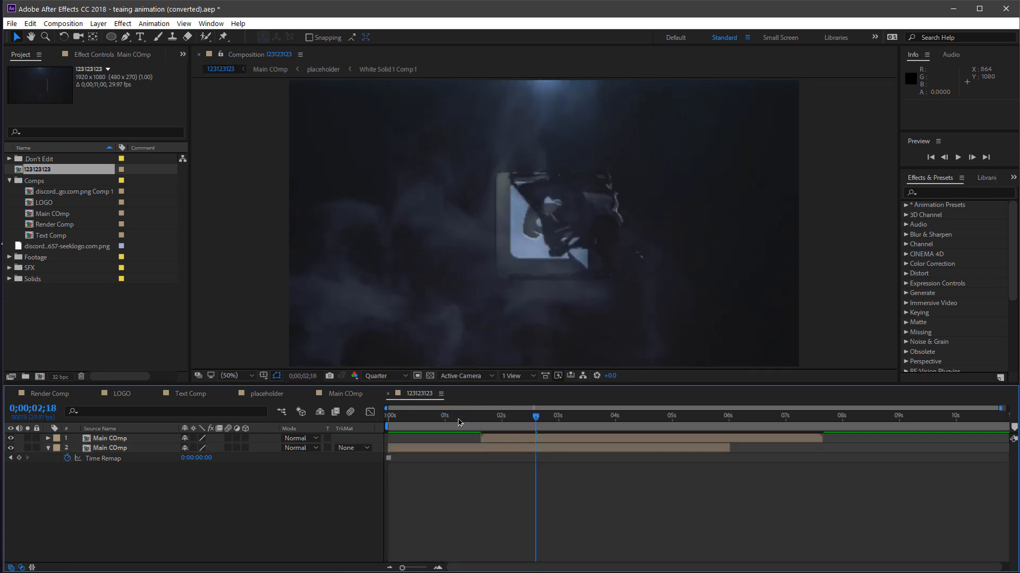
left_click(466, 417)
left_click_drag(476, 421, 531, 439)
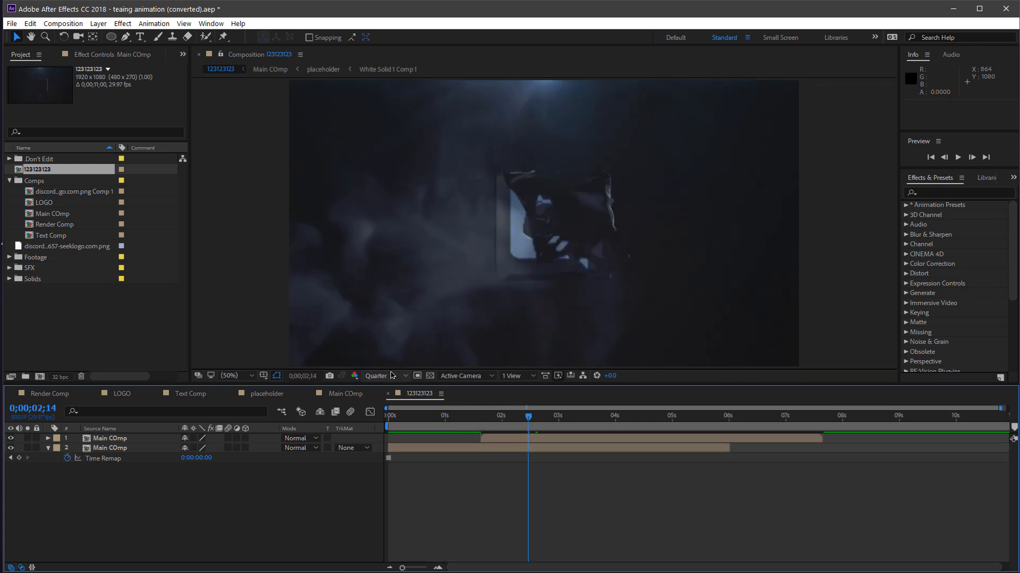
- Examine Render Comp's layer structure, including its hidden shy layers, Still frame, Main COmp and the Trailer_Hits_Eerie_05.wav audio
left_click(53, 394)
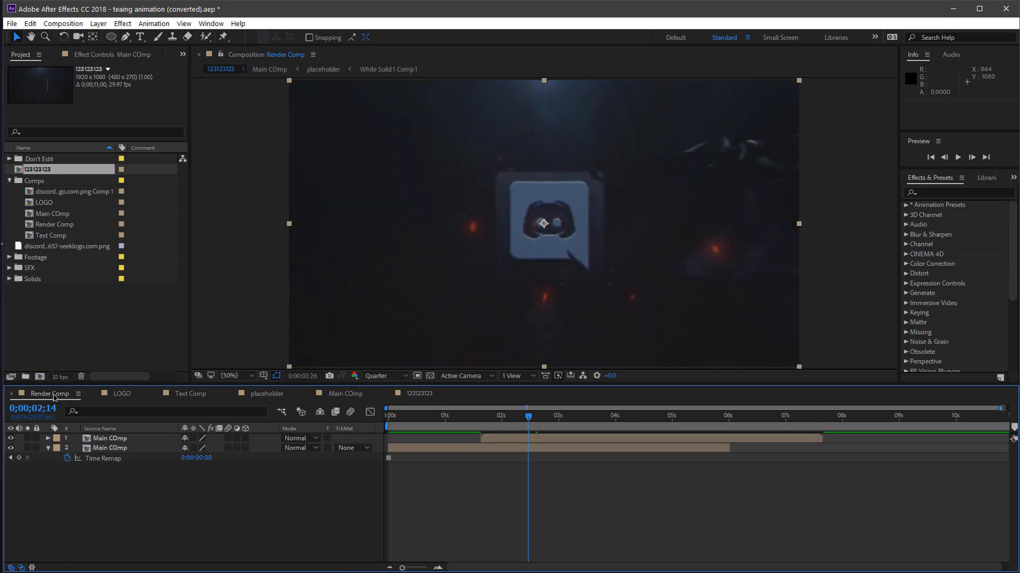
left_click(590, 542)
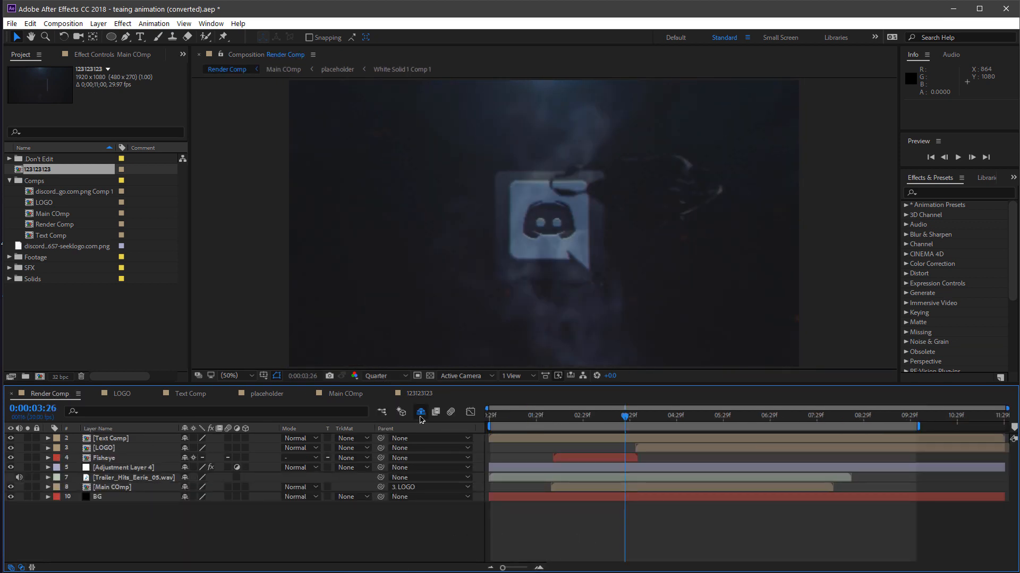
left_click(421, 412)
left_click(538, 518)
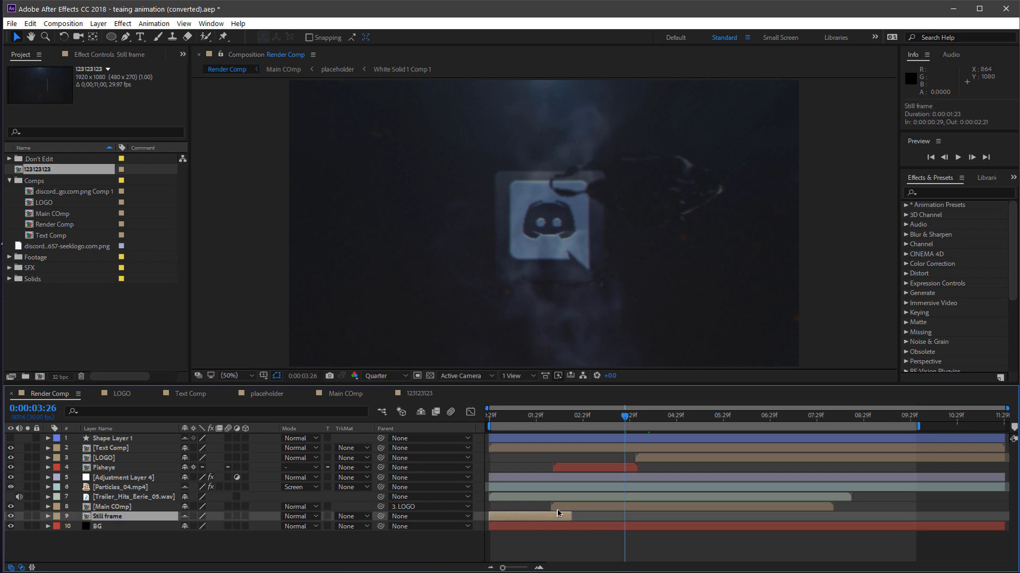
left_click(557, 508)
left_click(421, 412)
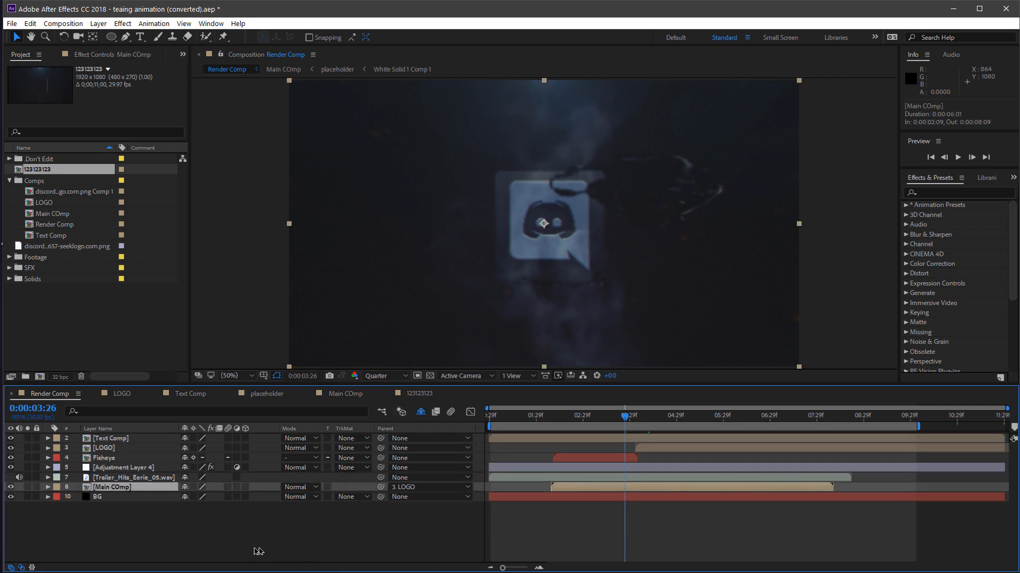
left_click(119, 537)
left_click(126, 486)
left_click(134, 478)
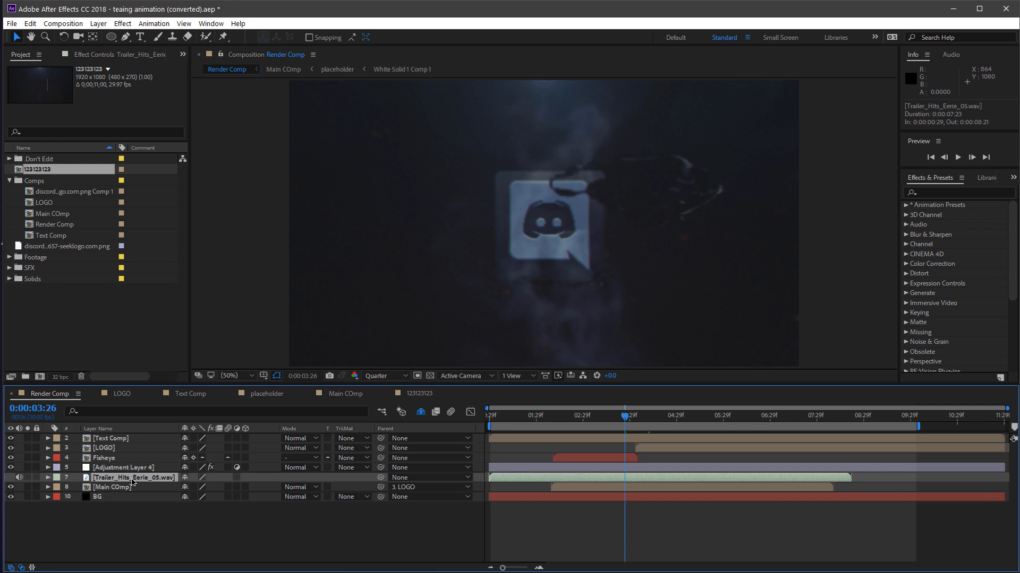
left_click(121, 533)
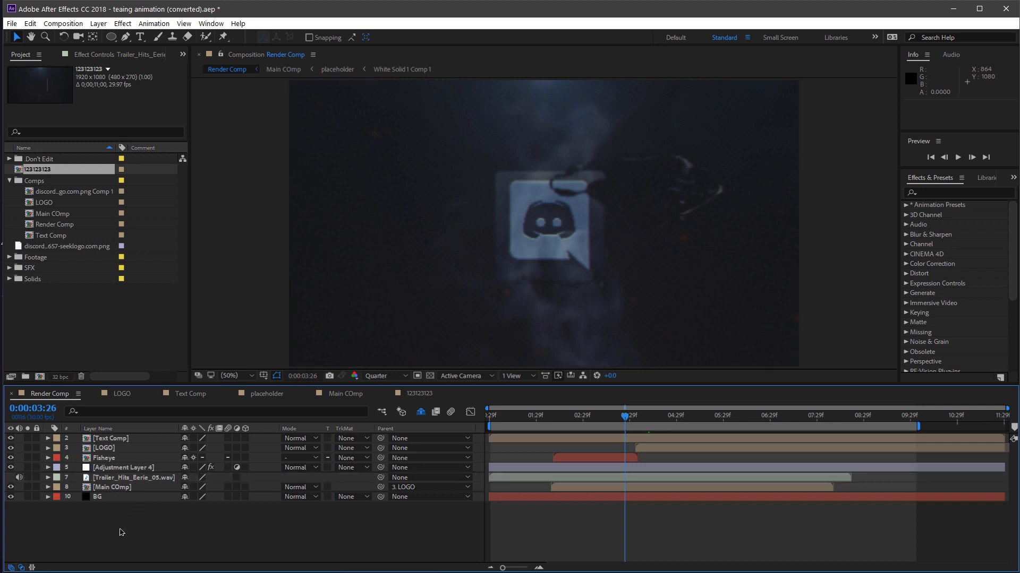
left_click(111, 487)
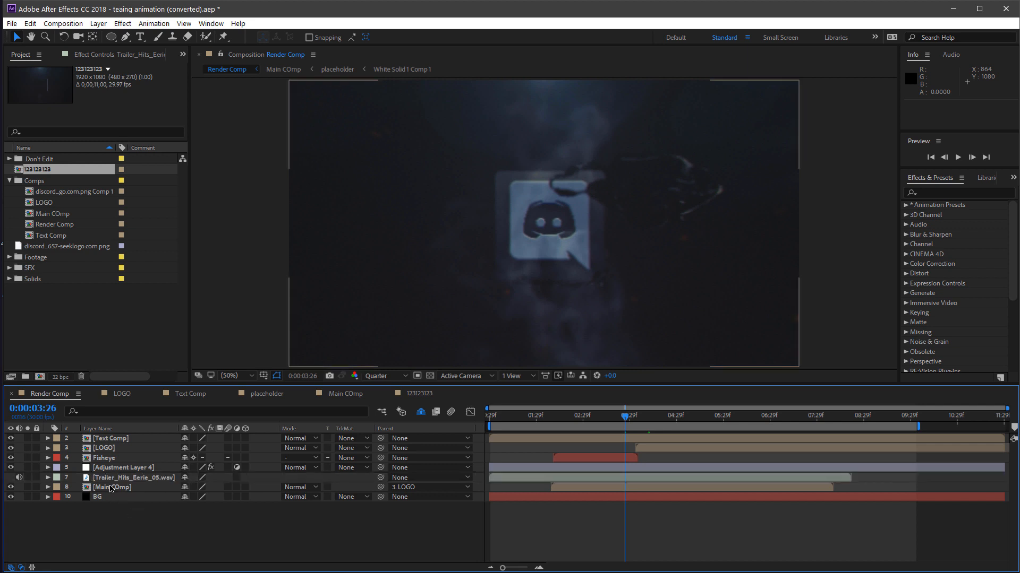
- Create a black 1920 × 1080 px solid named bg in the 123123123 composition and place it beneath both Main COmp layers
left_click(419, 394)
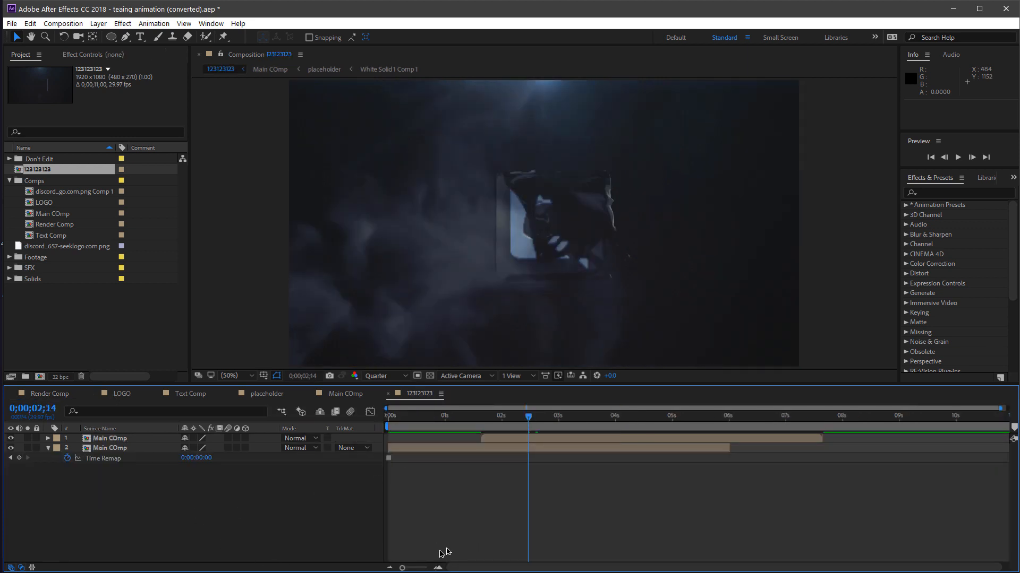
right_click(148, 551)
left_click(89, 518)
key("ctrl+y")
type("bg")
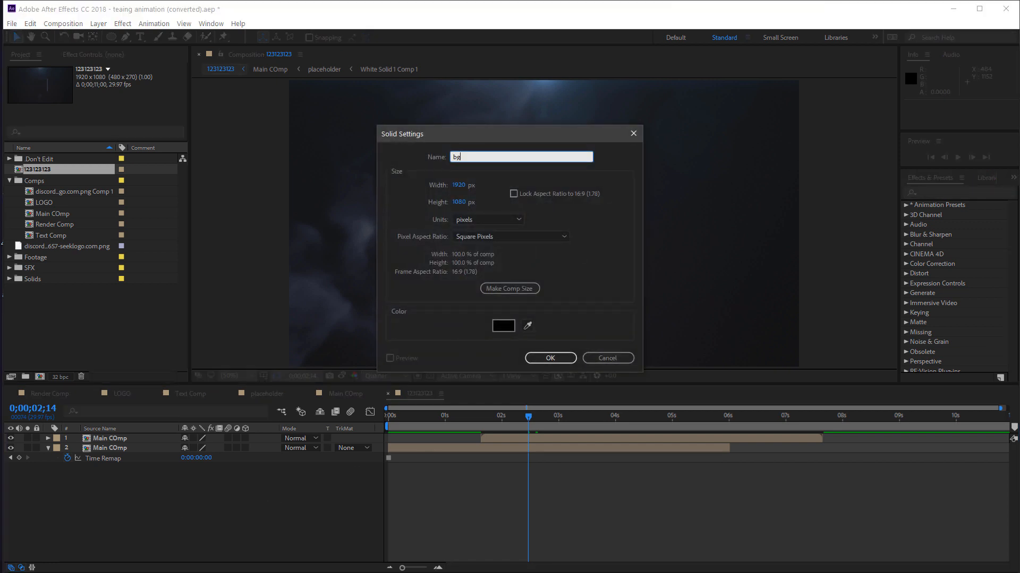
key("Return")
left_click_drag(113, 438, 91, 491)
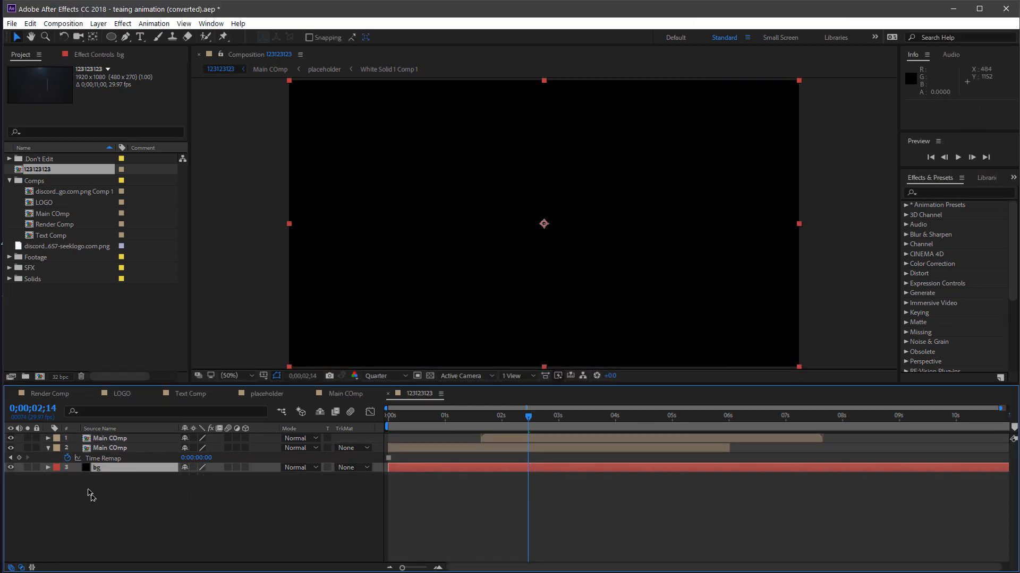
left_click(48, 449)
left_click(285, 524)
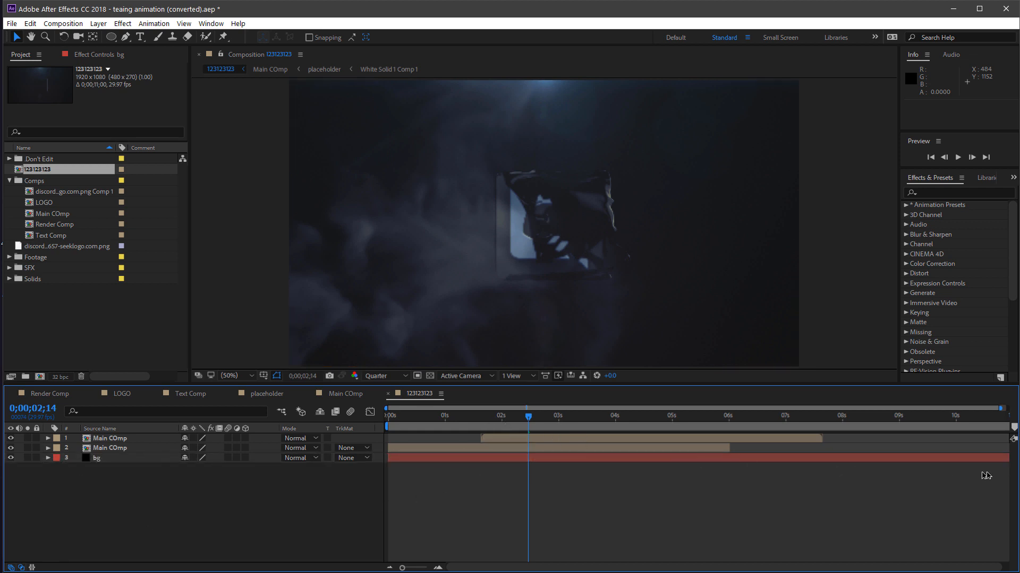
- Check the adjustment layer in Render Comp and add a new adjustment layer above all layers in the 123123123 composition
left_click(50, 394)
left_click(116, 484)
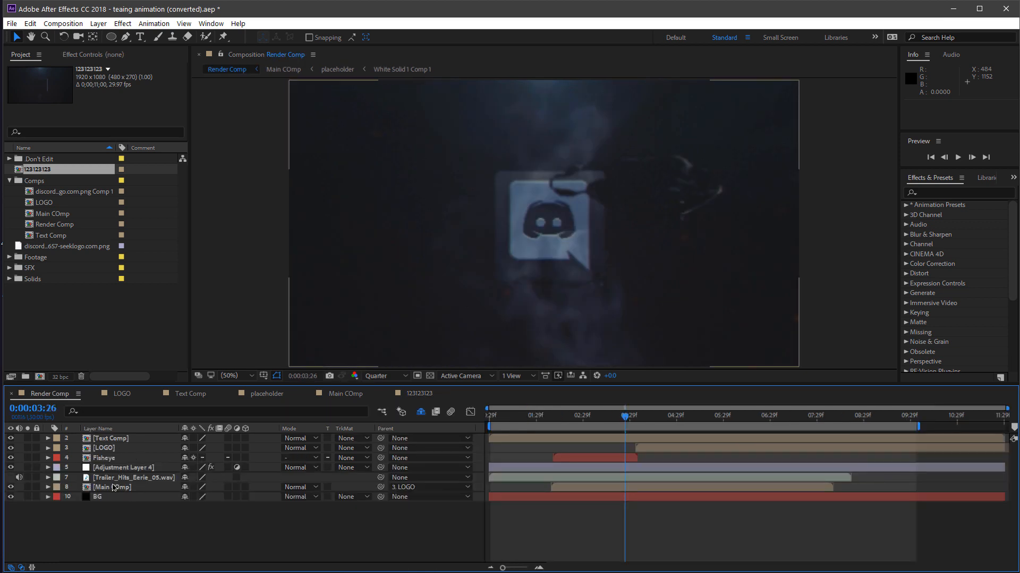
left_click(109, 471)
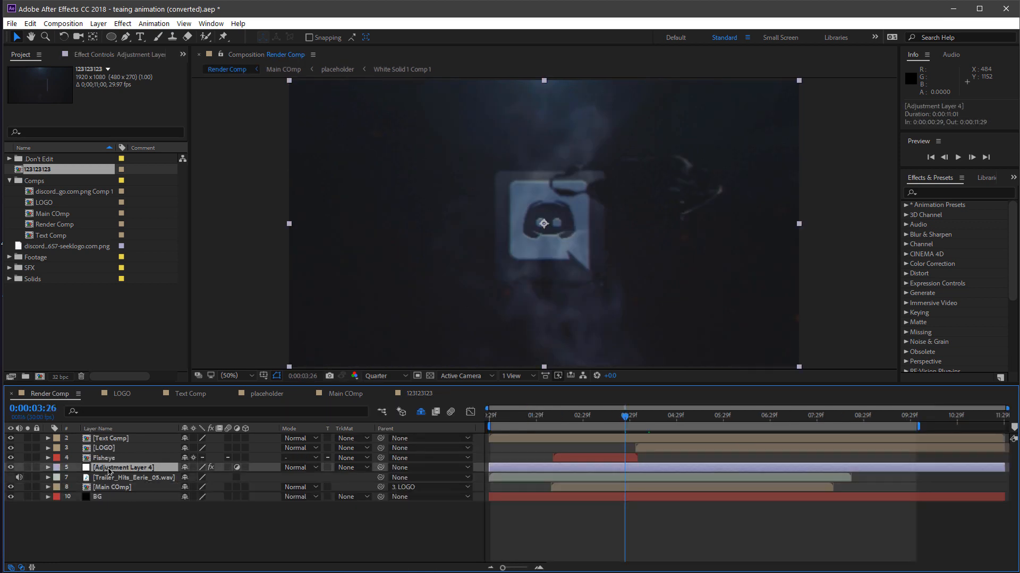
left_click(419, 394)
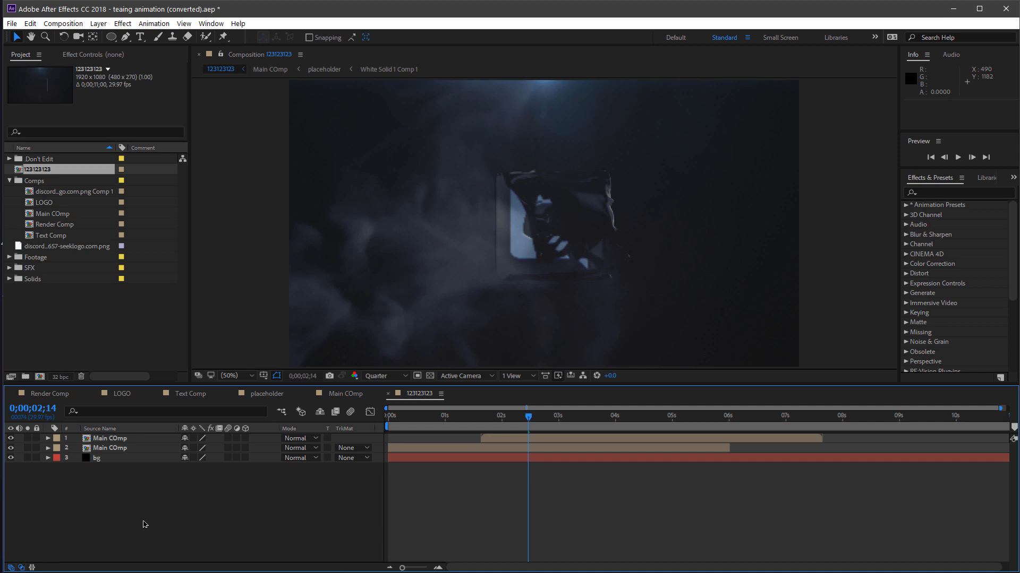
key("ctrl+alt+y")
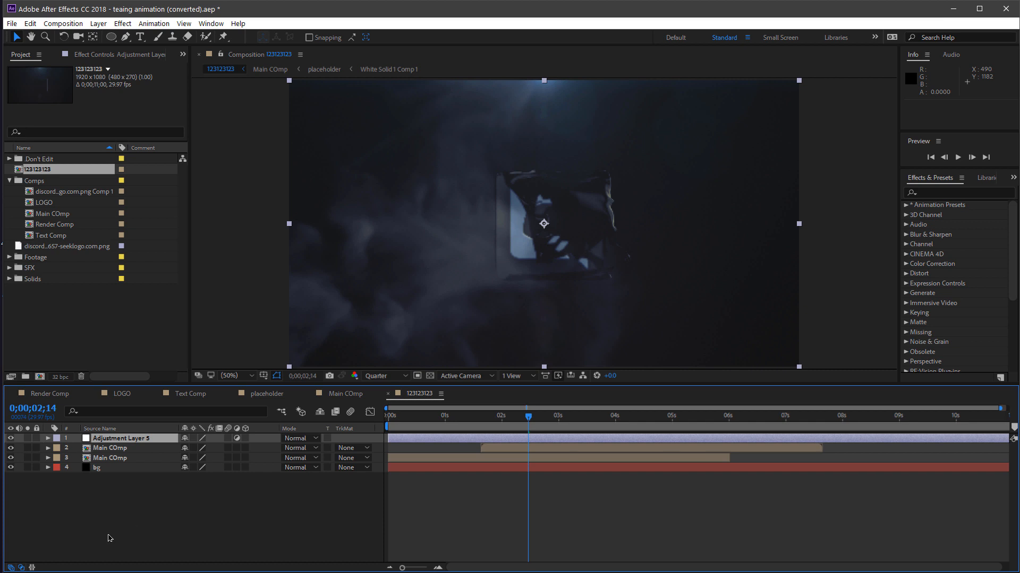
- Apply the Optics Compensation effect to the new adjustment layer
left_click(942, 195)
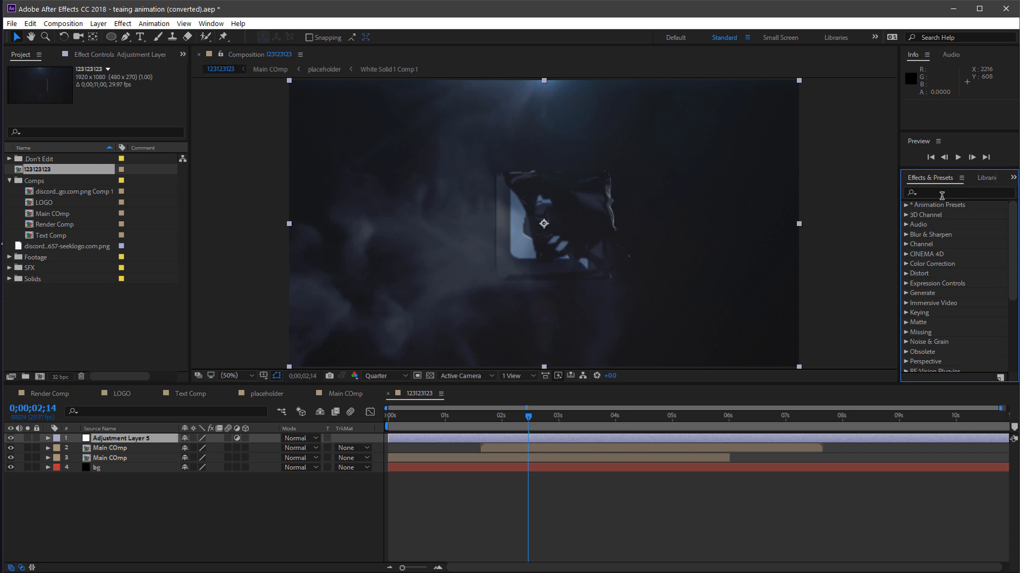
key("c")
left_click(123, 496)
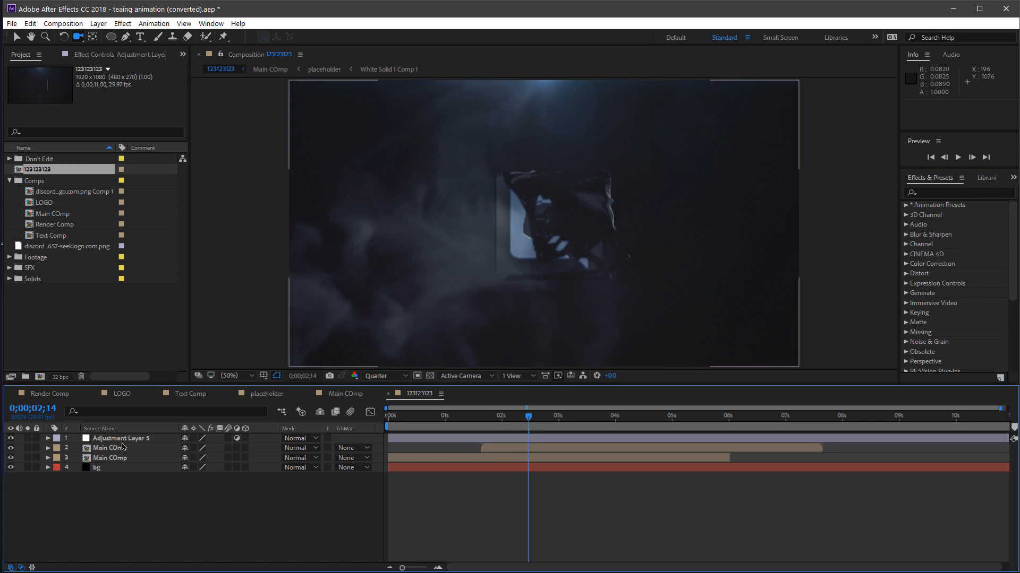
left_click(123, 441)
key("ctrl+space")
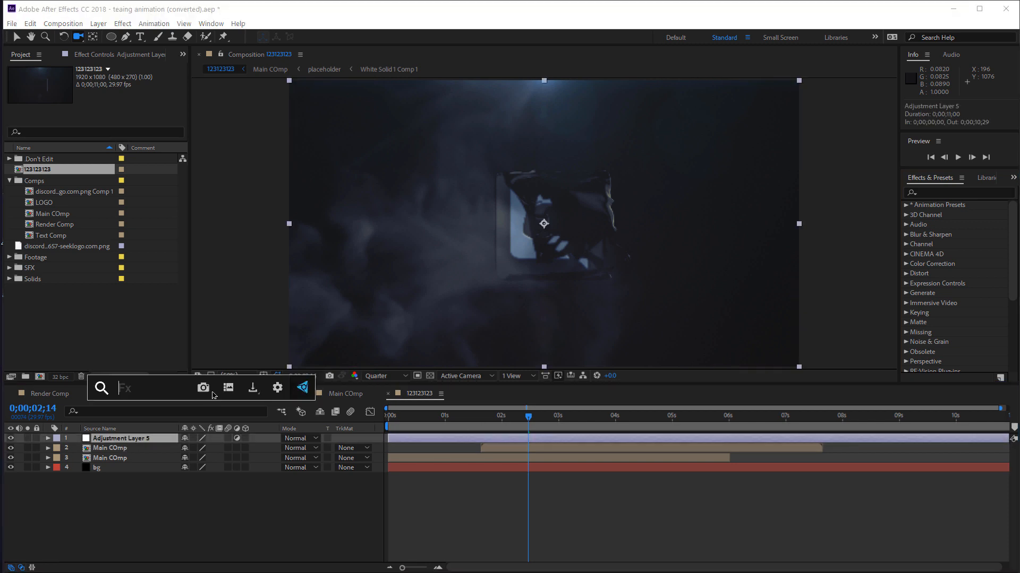
type("optic")
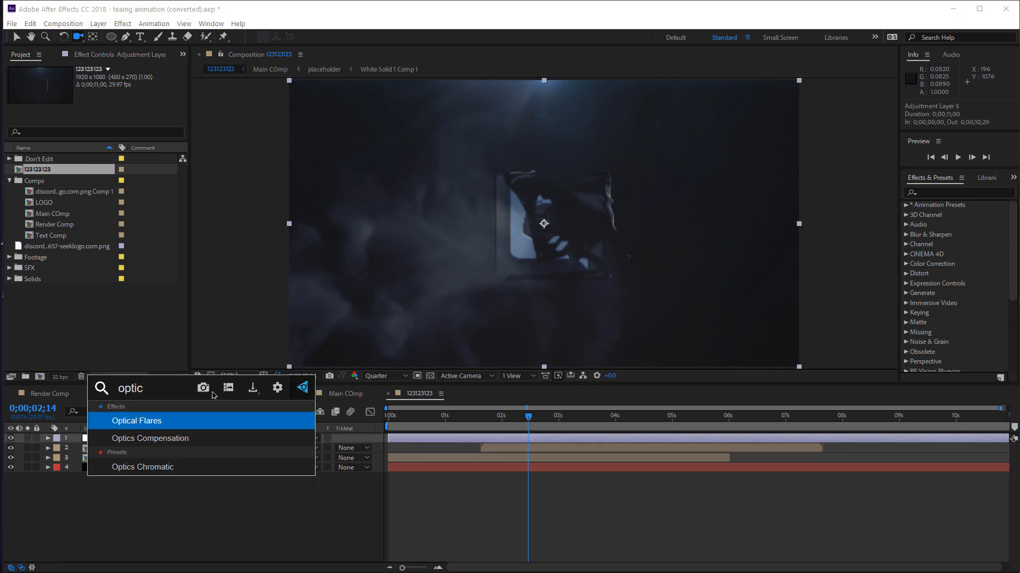
key("Down")
key("Return")
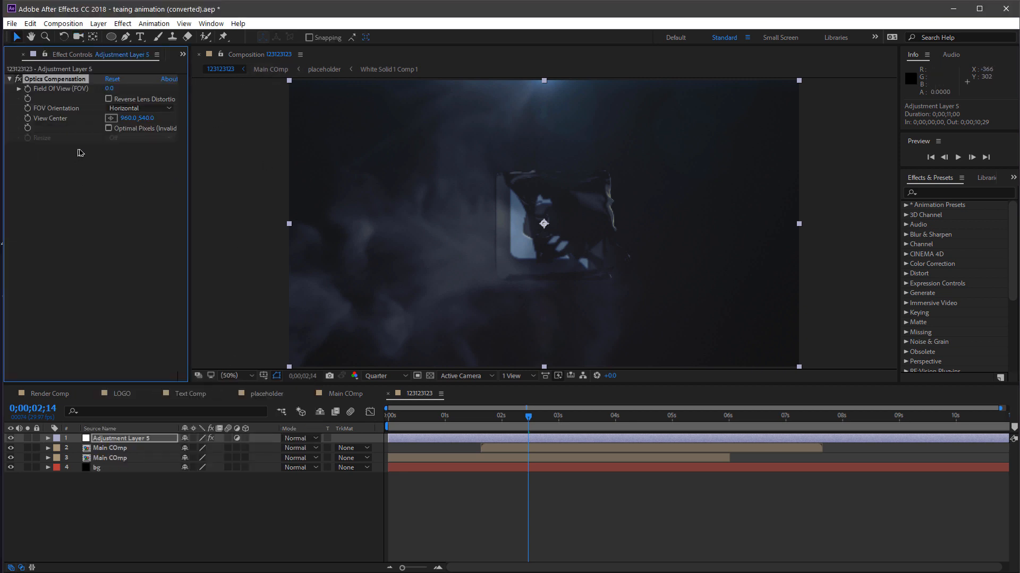
- Enable Reverse Lens Distortion in Optics Compensation, try out higher Field Of View values, and return the Field Of View to 0
mouse_move(109, 89)
left_mouse_down()
mouse_move(130, 90)
mouse_move(110, 88)
left_mouse_up()
left_click(109, 99)
left_click_drag(111, 88, 648, 155)
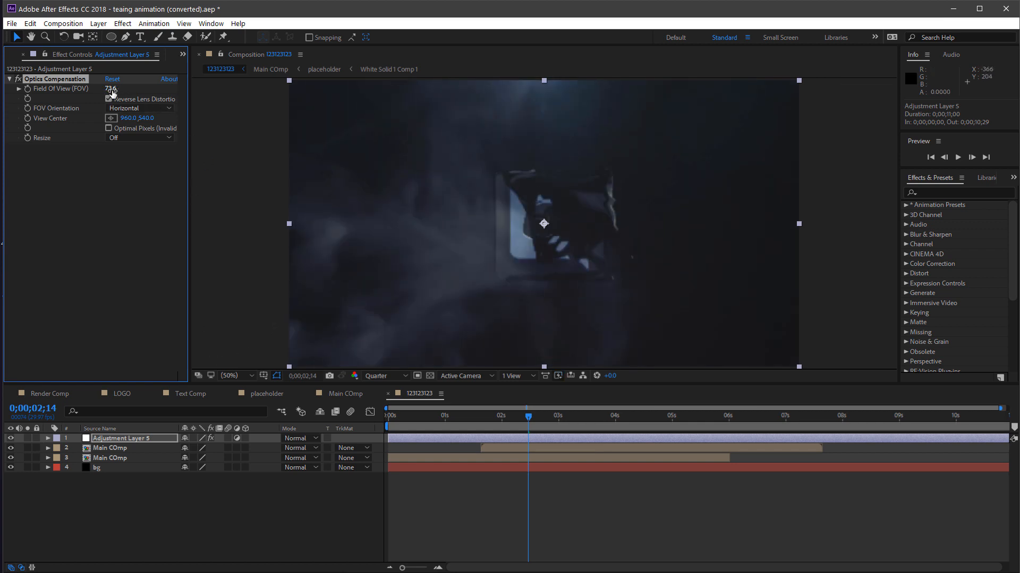
left_click_drag(237, 94, 263, 95)
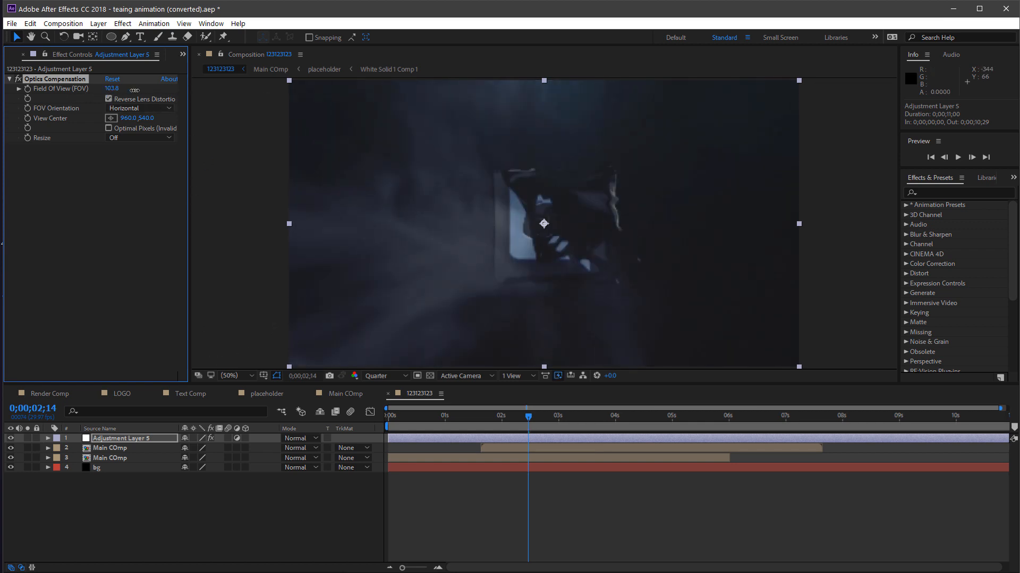
left_click_drag(134, 90, 130, 144)
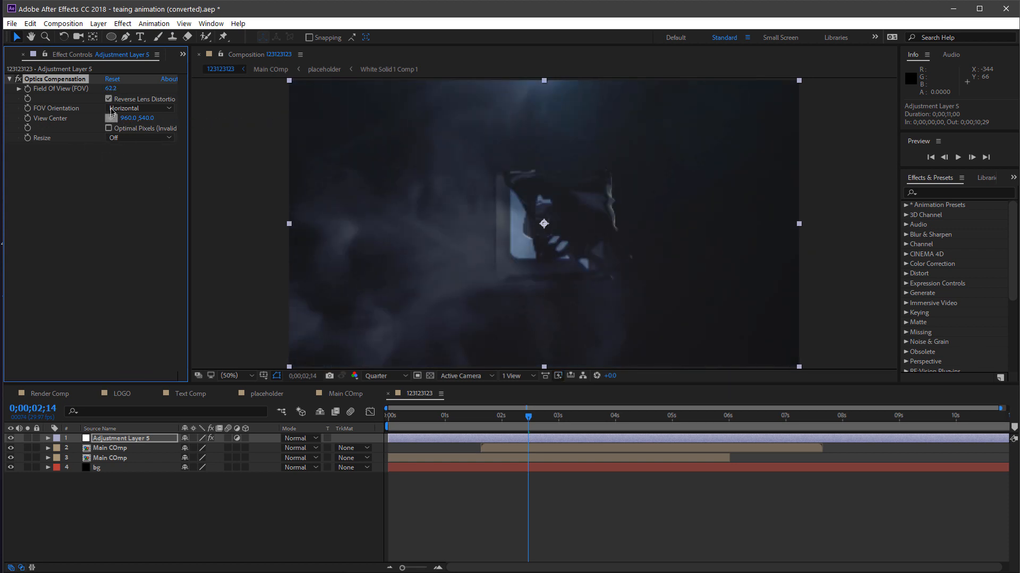
key("Return")
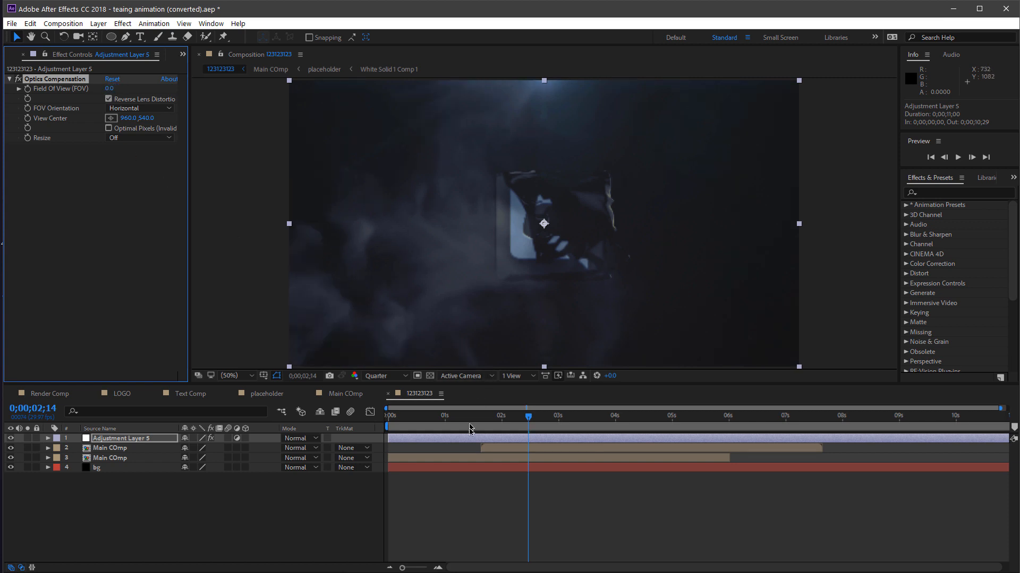
- Animate the Optics Compensation Field Of View with keyframes of 130 at 0;00;01;19 and 0 at 0;00;00;00
left_click_drag(511, 417, 481, 417)
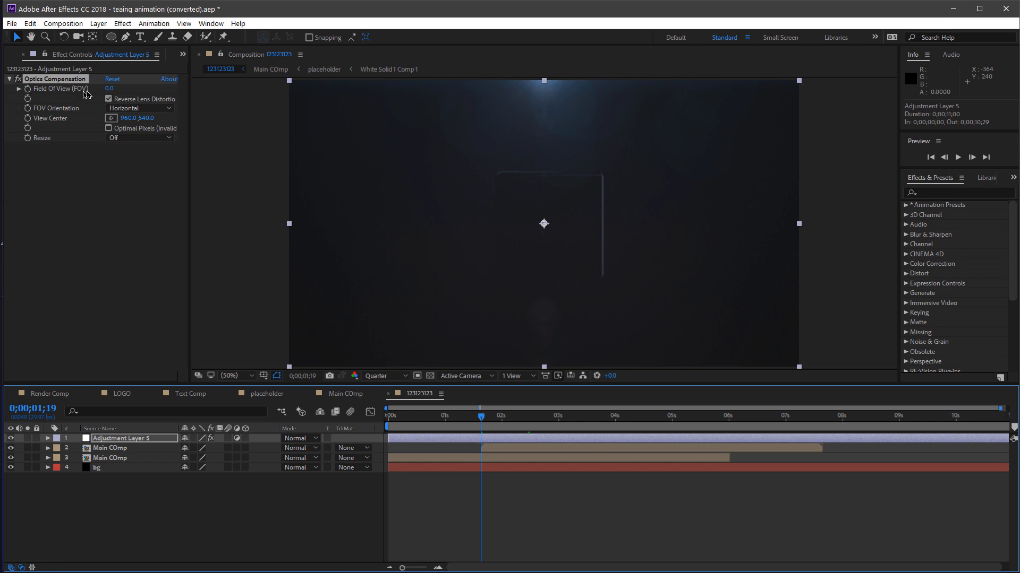
left_click(109, 89)
type("130")
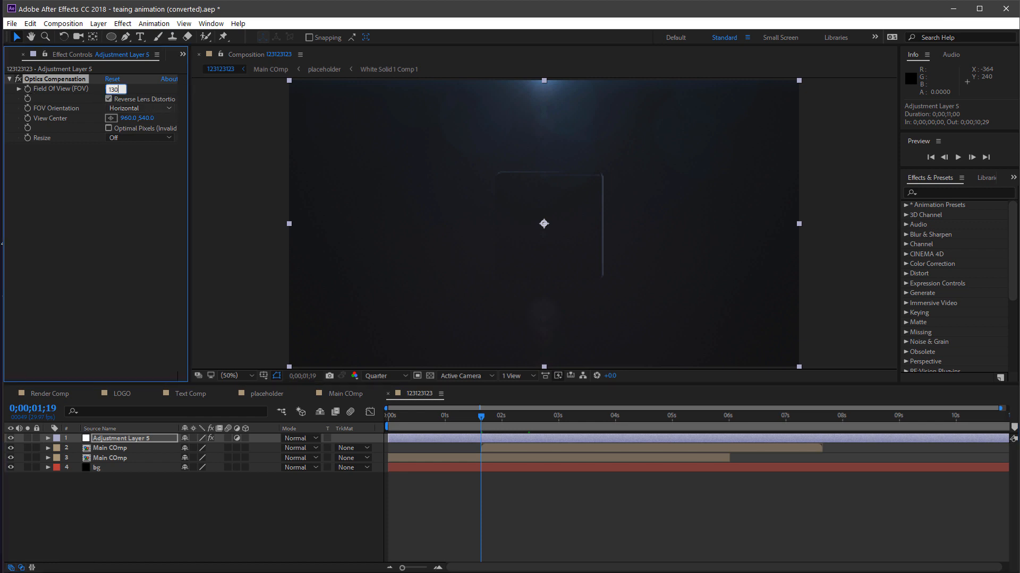
key("Return")
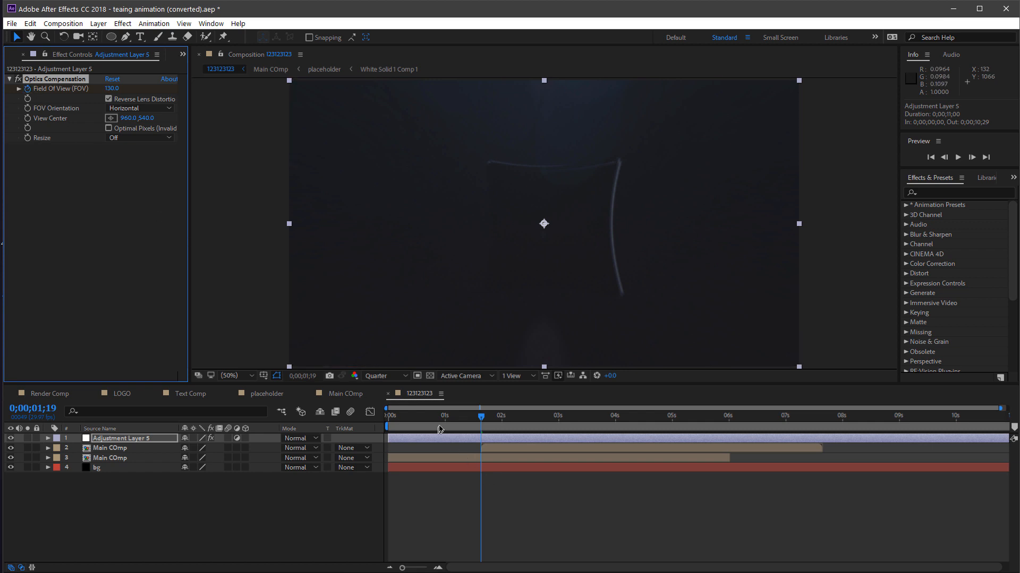
left_click_drag(475, 417, 437, 417)
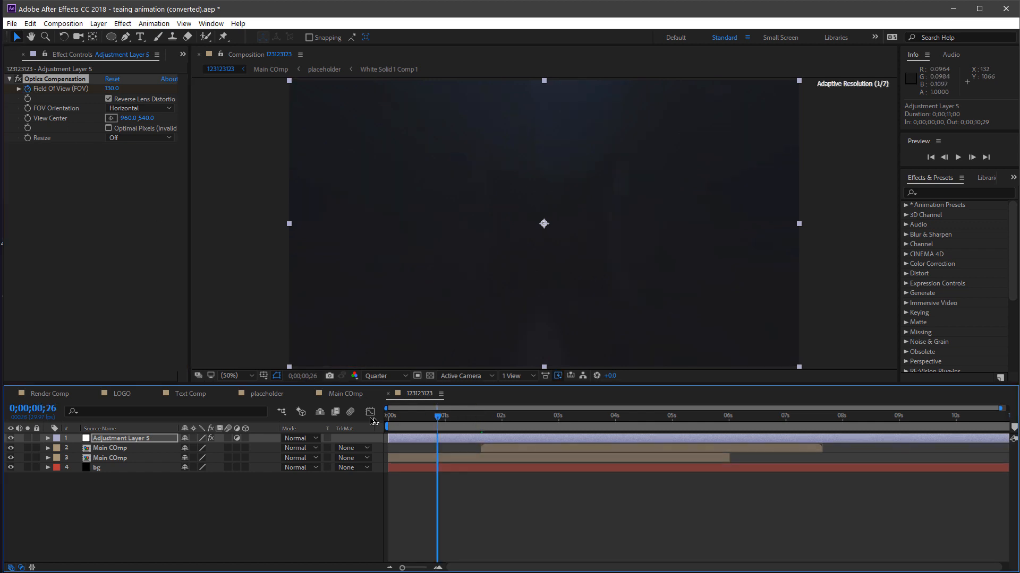
left_click(112, 89)
type("0")
key("Return")
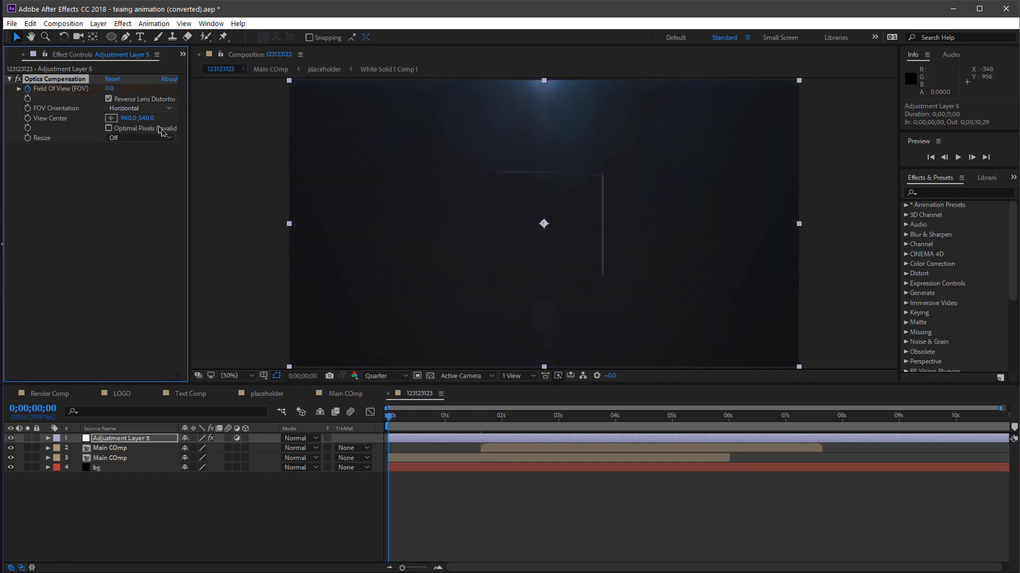
- Reveal the adjustment layer's Field Of View keyframes and apply Easy Ease to both of them
left_click(122, 441)
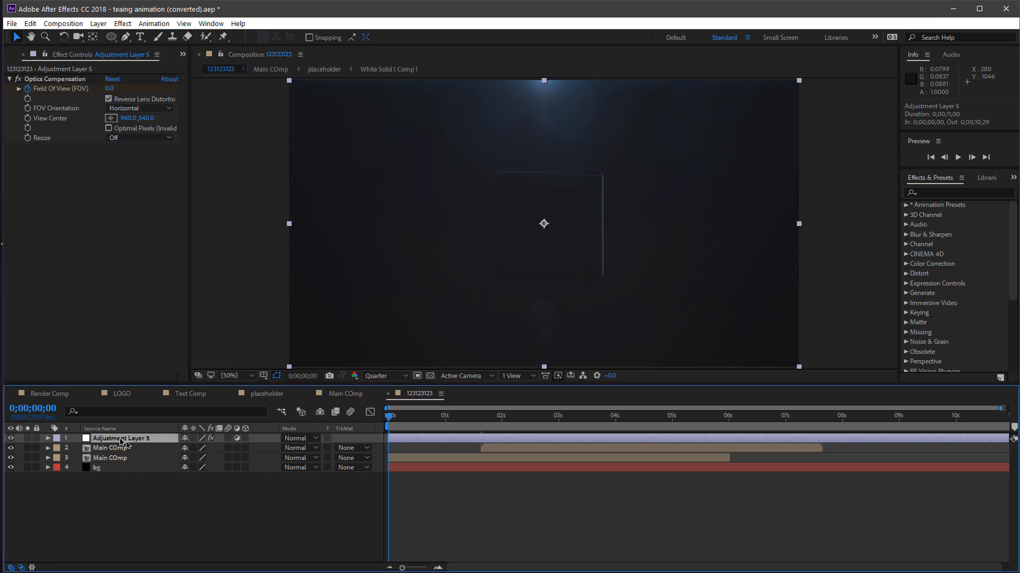
key("u")
left_click_drag(504, 452, 372, 464)
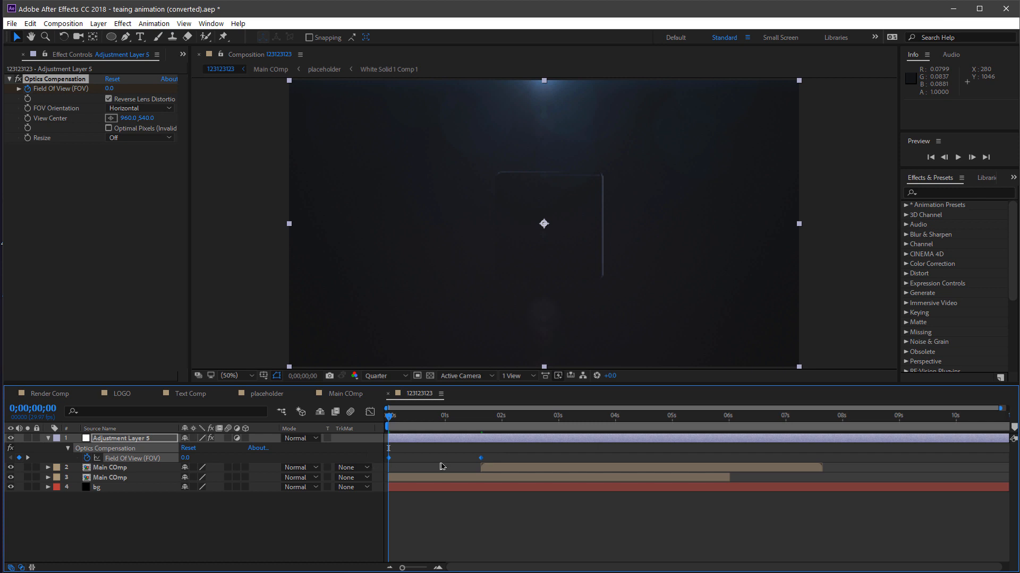
right_click(390, 458)
mouse_move(478, 448)
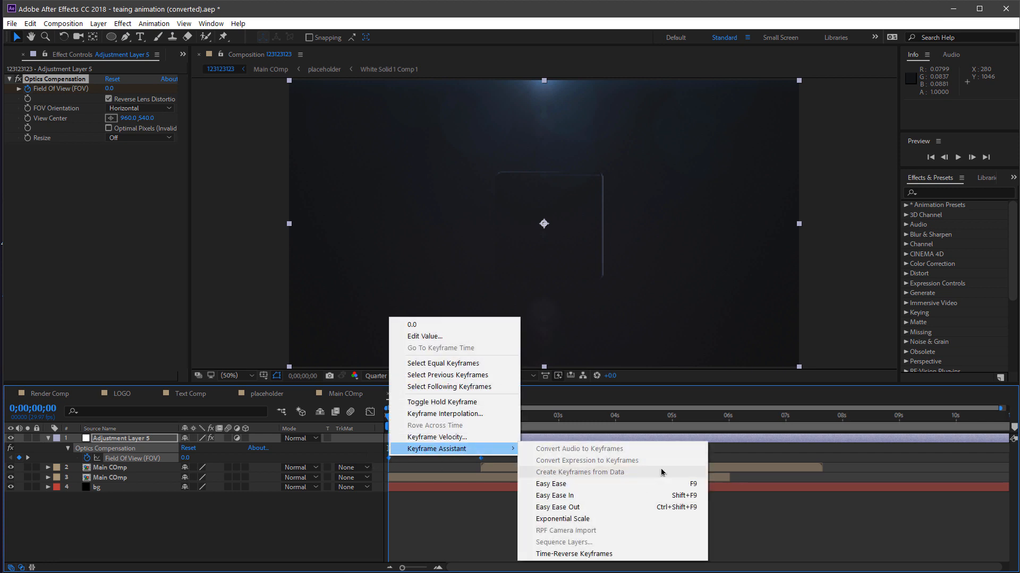
left_click(552, 484)
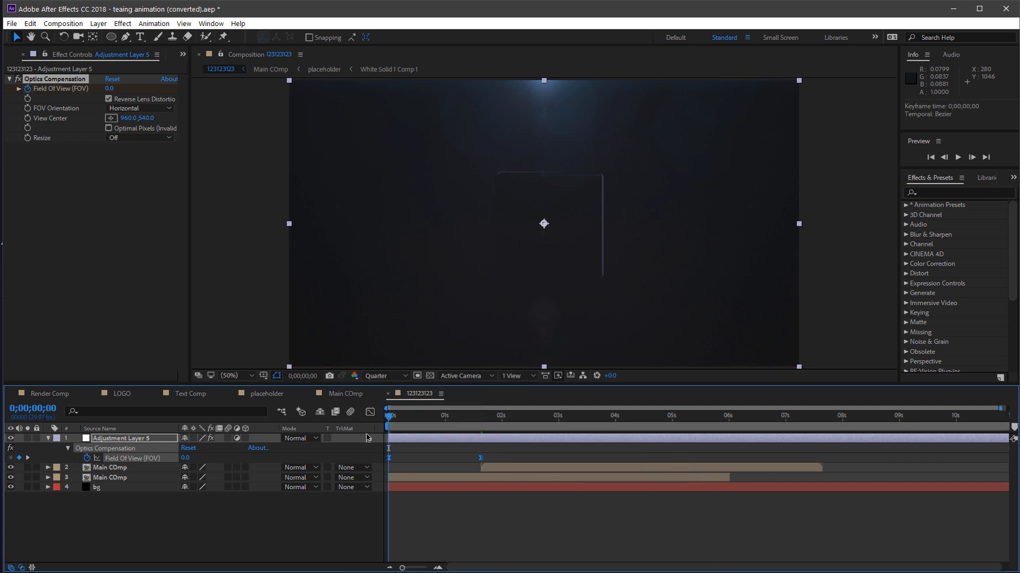
- Try a Field Of View speed graph that peaks shortly before the second keyframe, and preview the animation
left_click(369, 414)
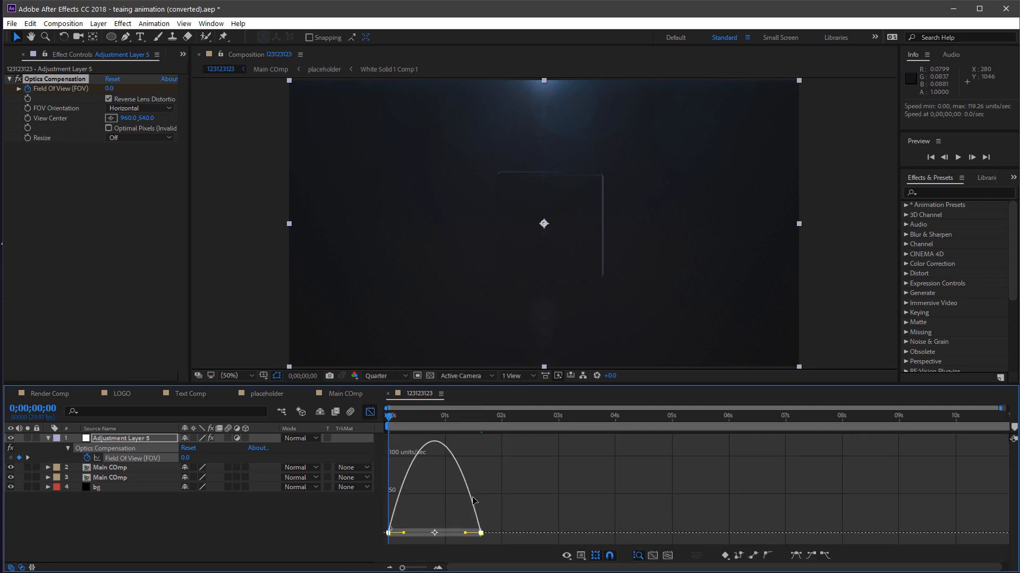
left_click_drag(405, 533, 450, 535)
key("ctrl+z")
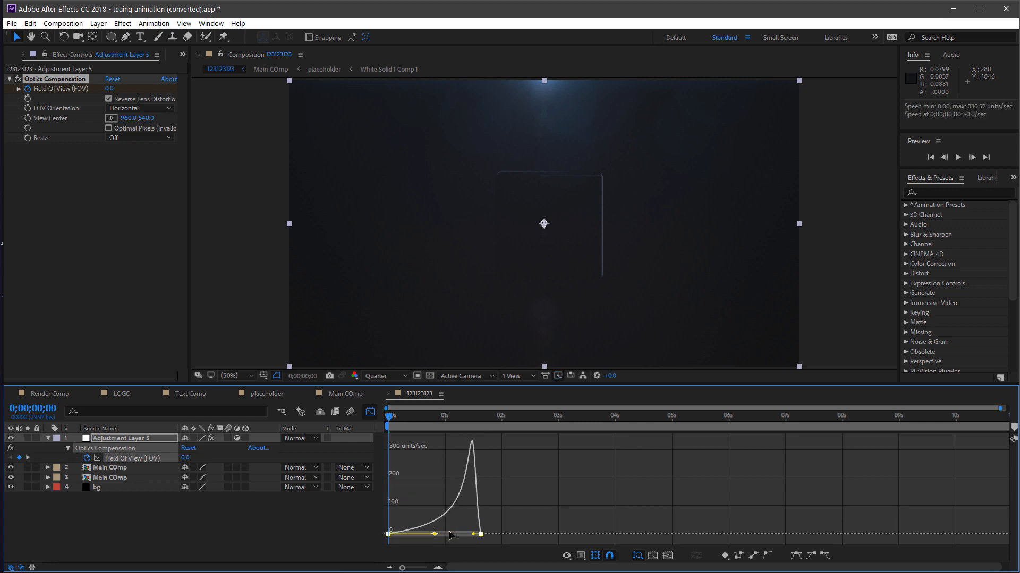
left_click(370, 413)
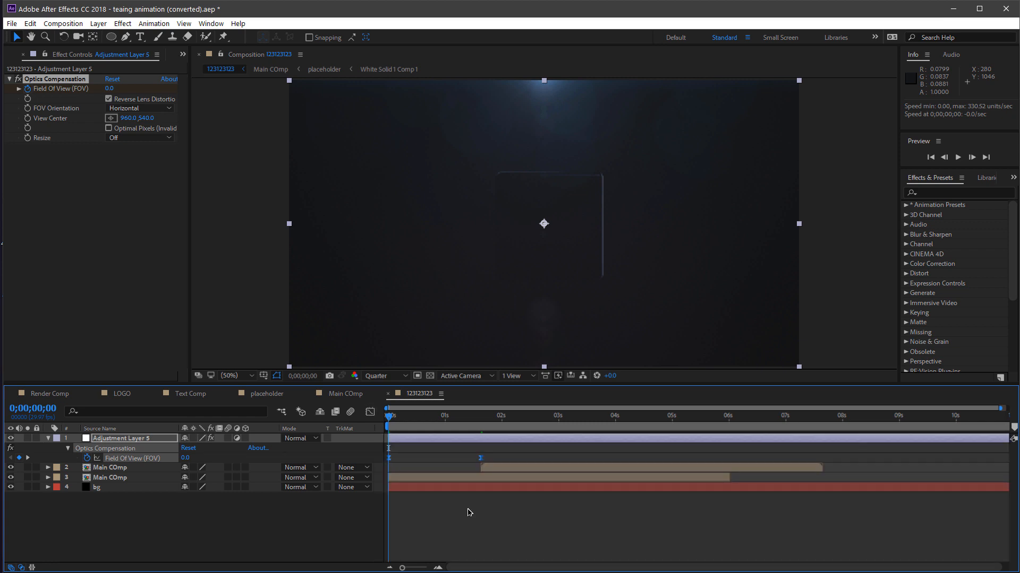
left_click(455, 545)
key("space")
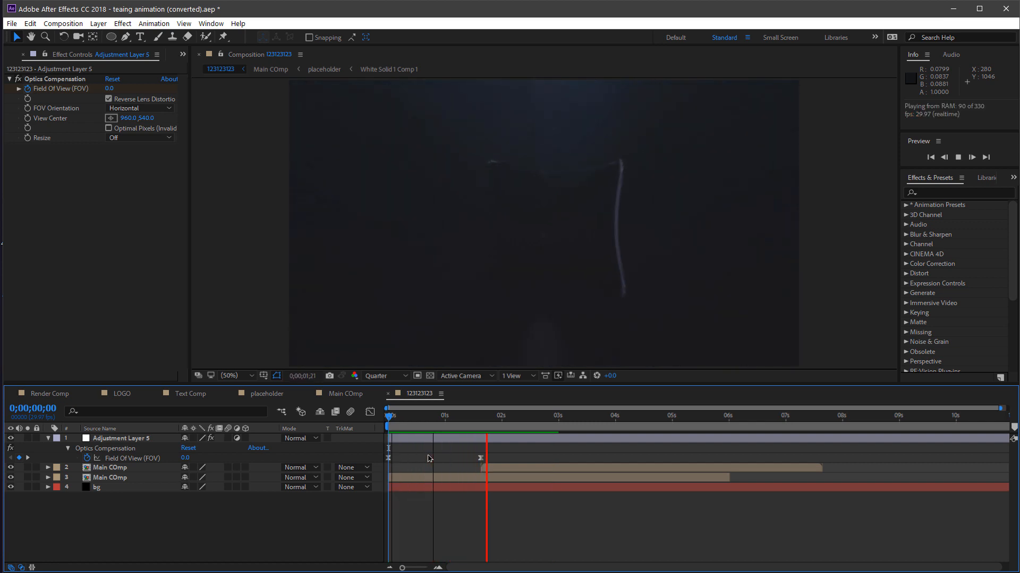
key("space")
- Reapply Easy Ease to both Field Of View keyframes and preview the animation again
left_click_drag(493, 454, 378, 464)
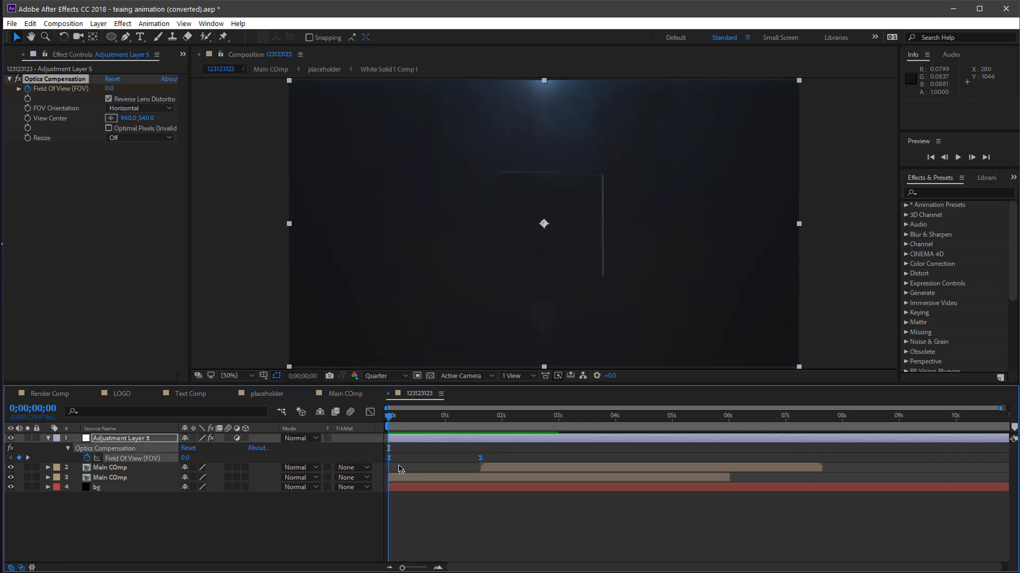
right_click(481, 458)
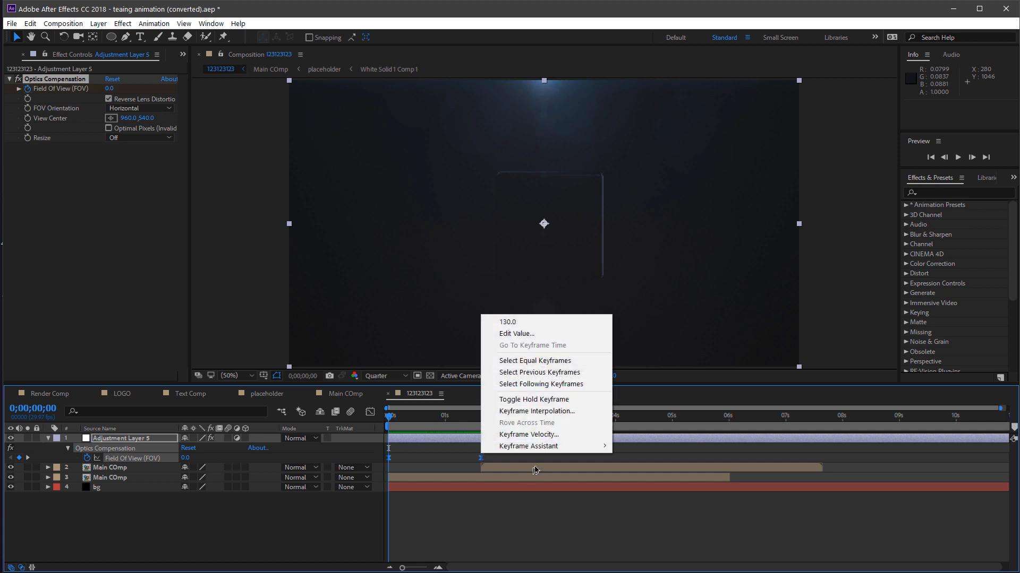
mouse_move(570, 446)
left_click(688, 481)
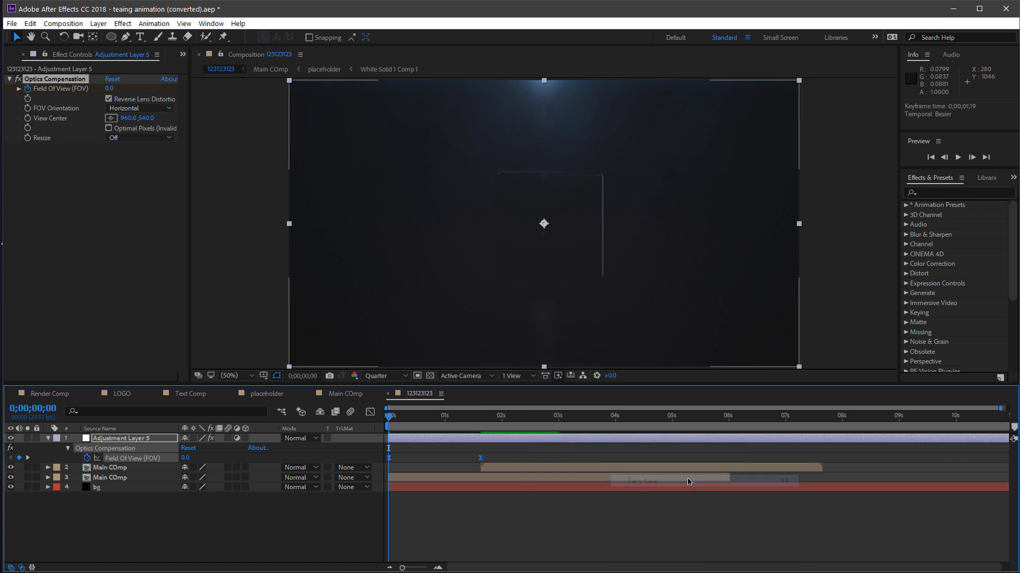
left_click(485, 541)
key("space")
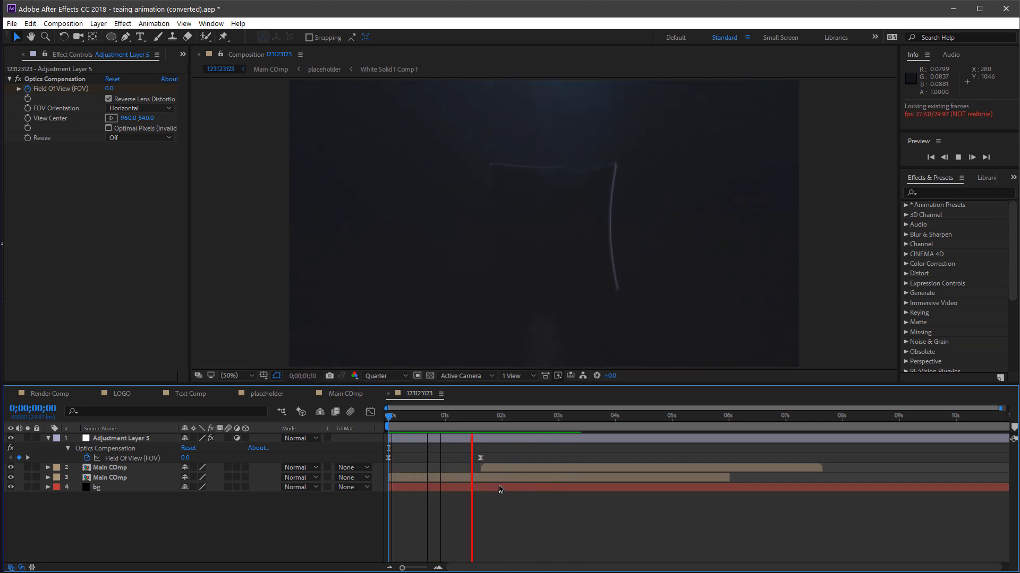
key("space")
- Go to 0;00;01;19, add another adjustment layer above all layers, and apply Optics Compensation to it
left_click_drag(408, 419, 484, 425)
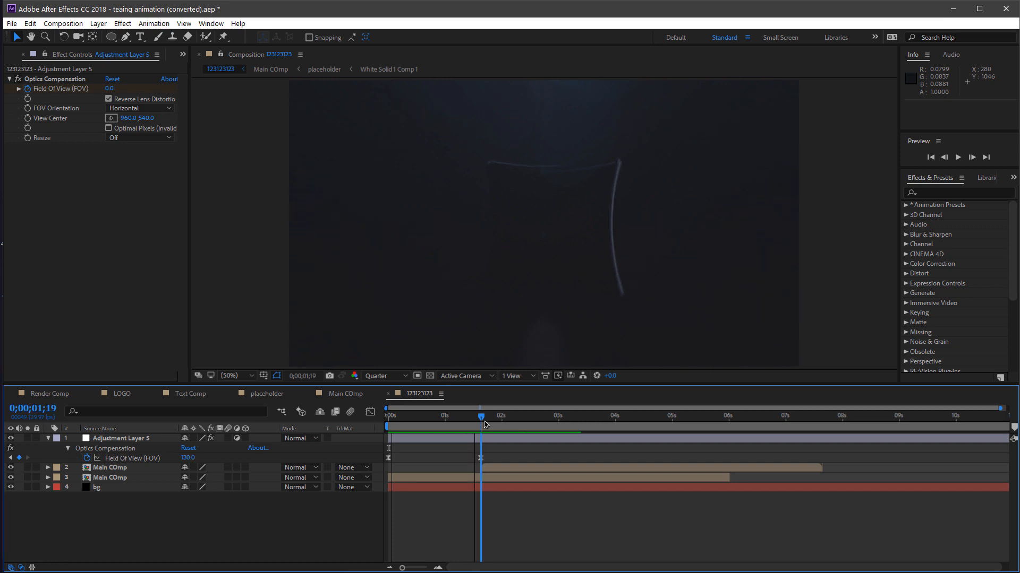
left_click(48, 439)
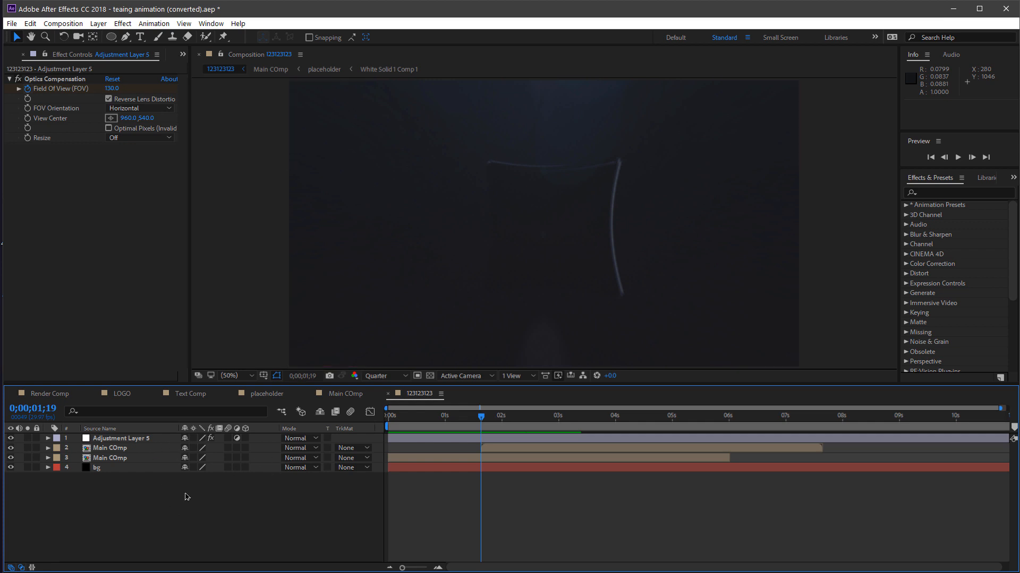
key("ctrl+alt+y")
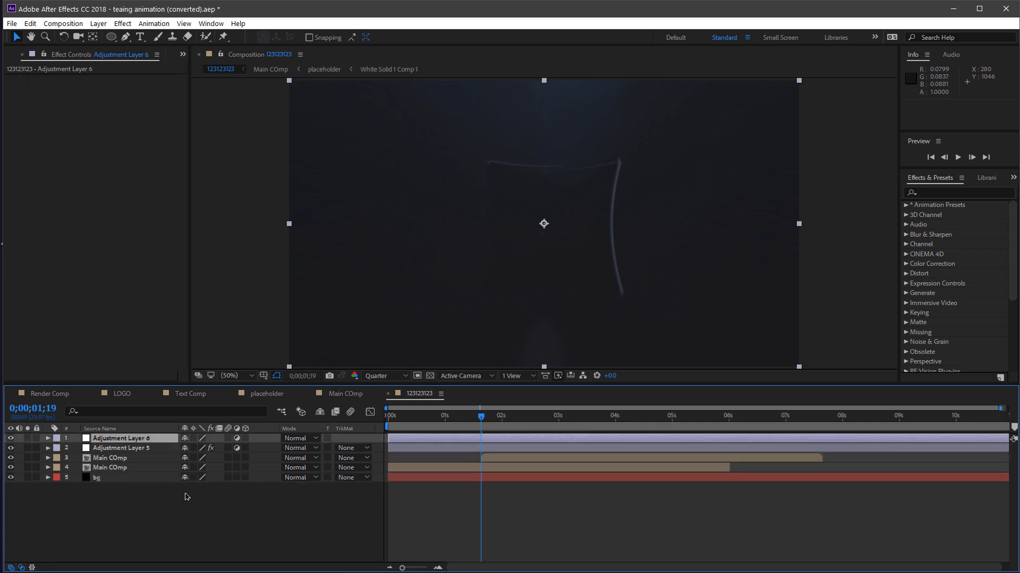
key("ctrl+space")
type("optic")
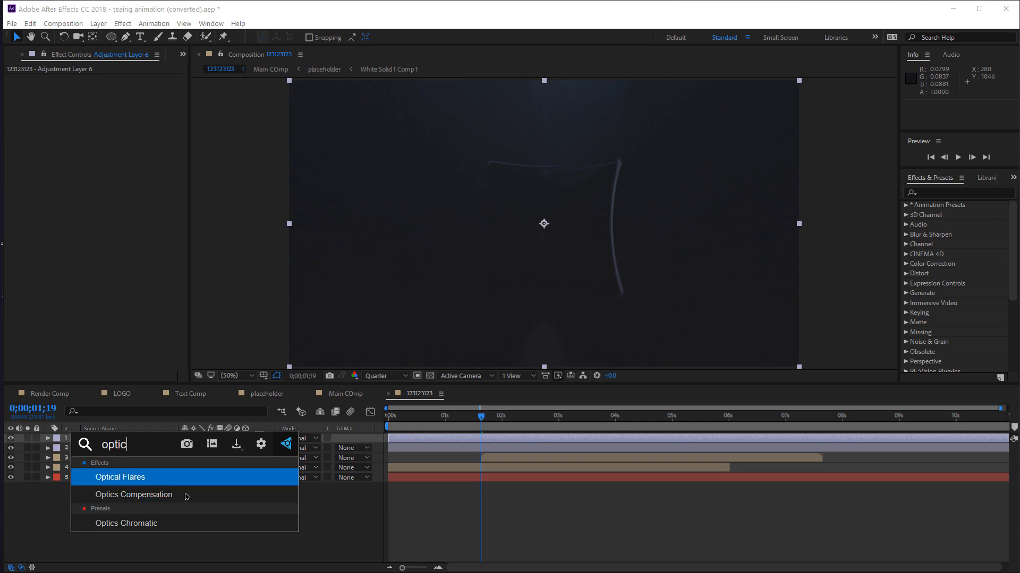
left_click(186, 496)
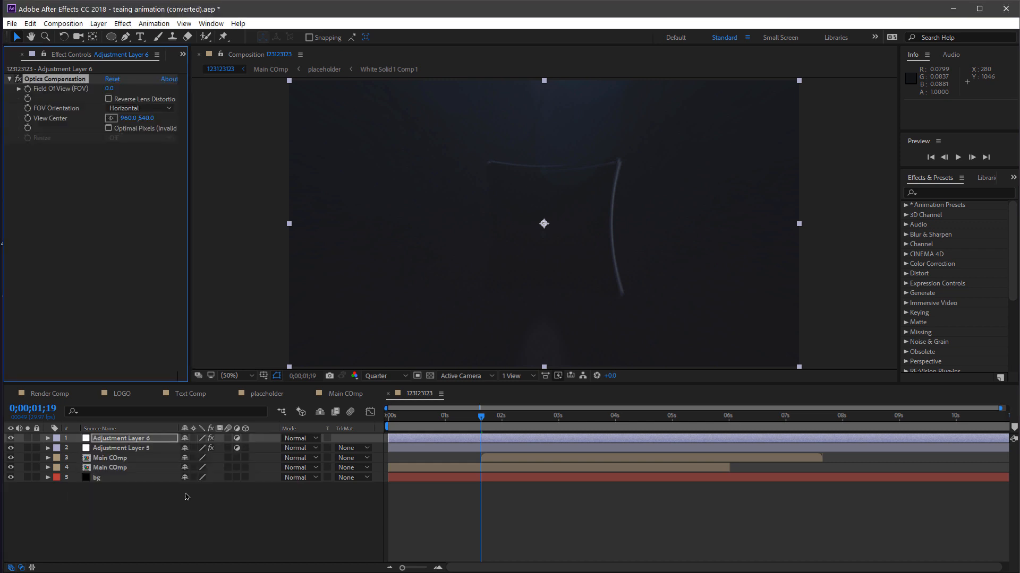
- Add the Motion Tile effect to the topmost adjustment layer
left_click(129, 443)
key("comma")
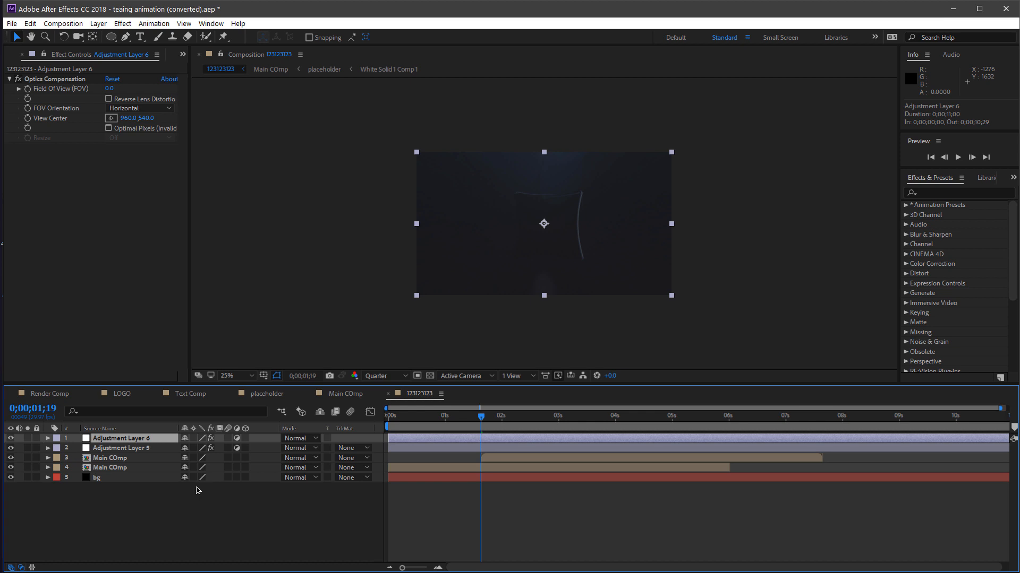
key("ctrl+space")
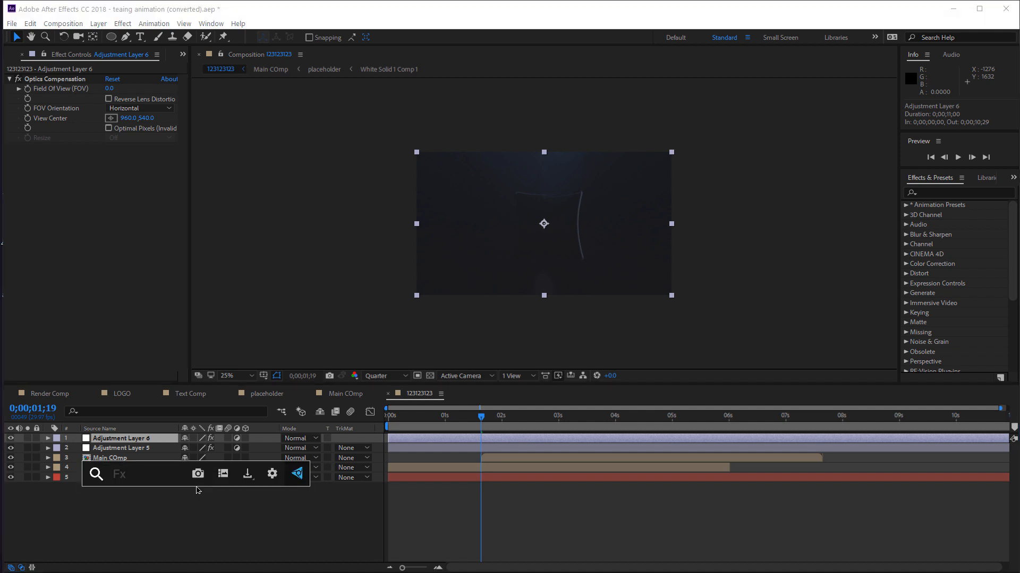
type("tile")
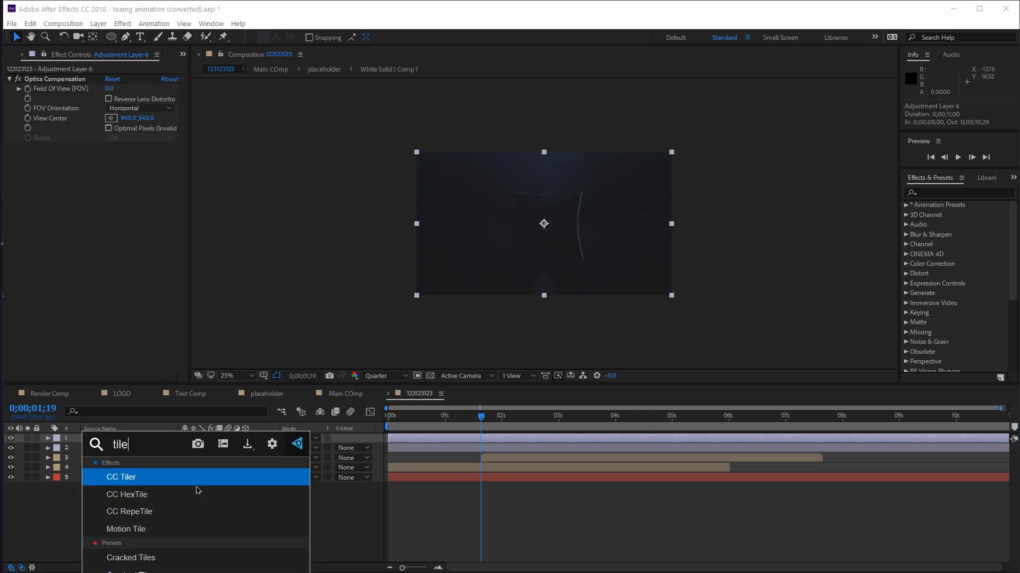
key("Down")
key("Down")
key("Down")
key("Return")
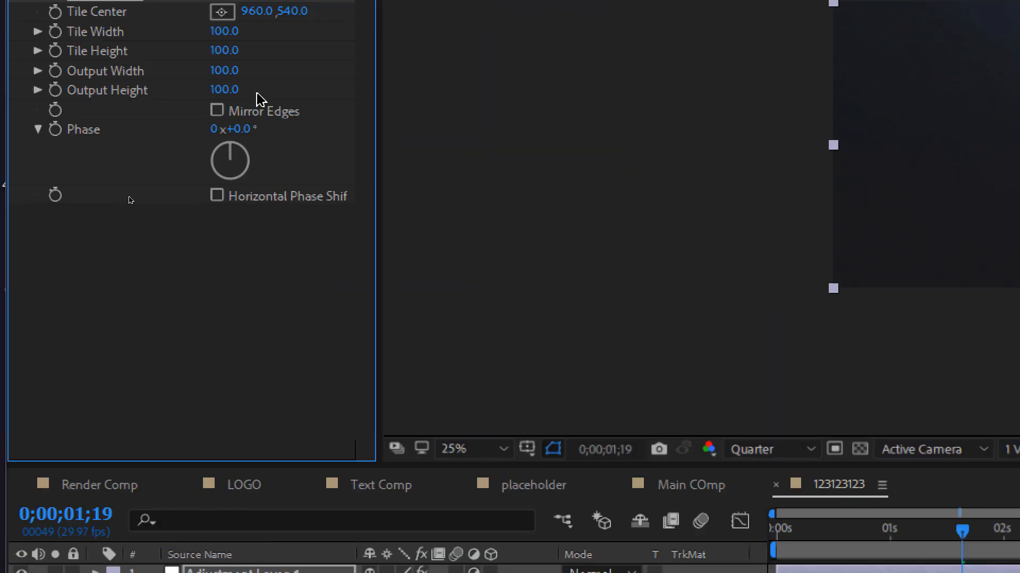
- Try a Motion Tile Output Width of 200, and return it to 100
left_click(224, 79)
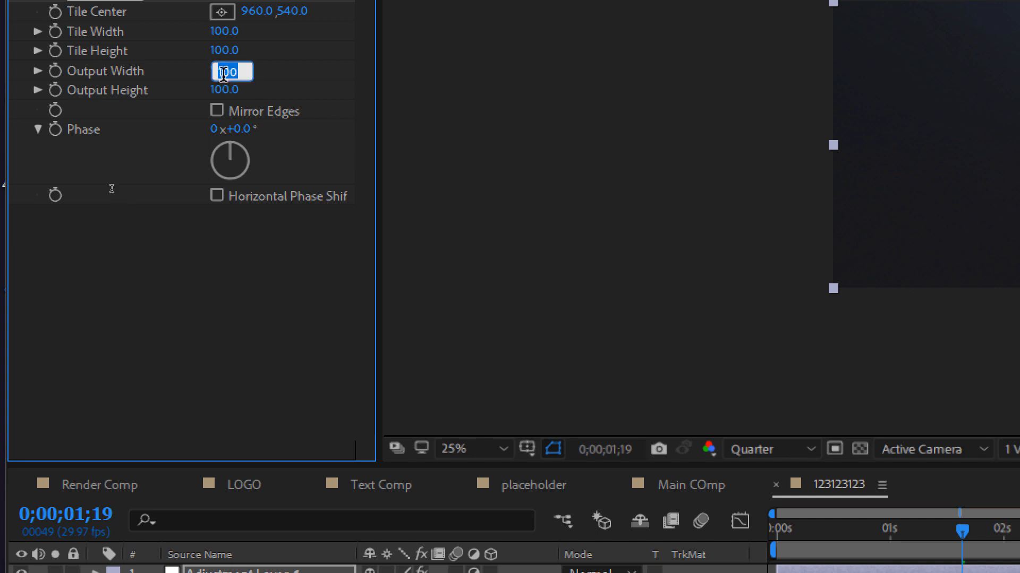
type("200")
key("Return")
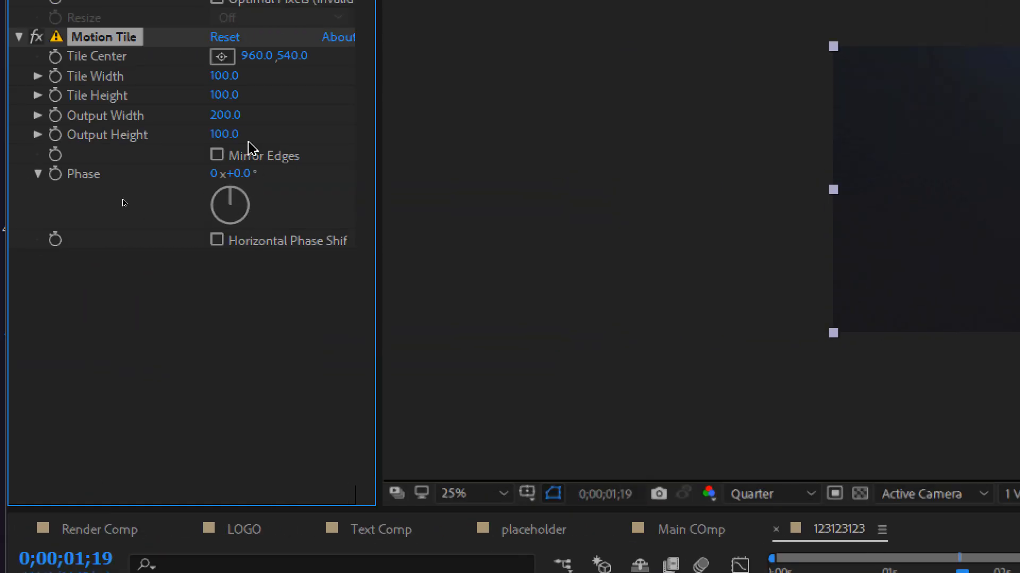
left_click(227, 125)
type("100")
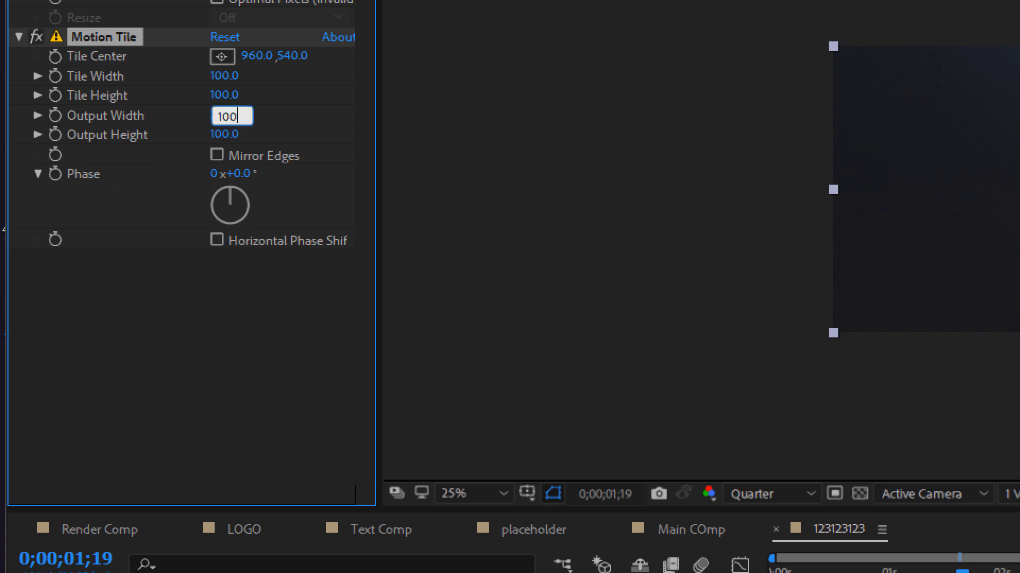
key("Return")
- Set the Motion Tile Output Width and Output Height to 300
left_click(227, 116)
left_click(227, 116)
type("+200")
key("Return")
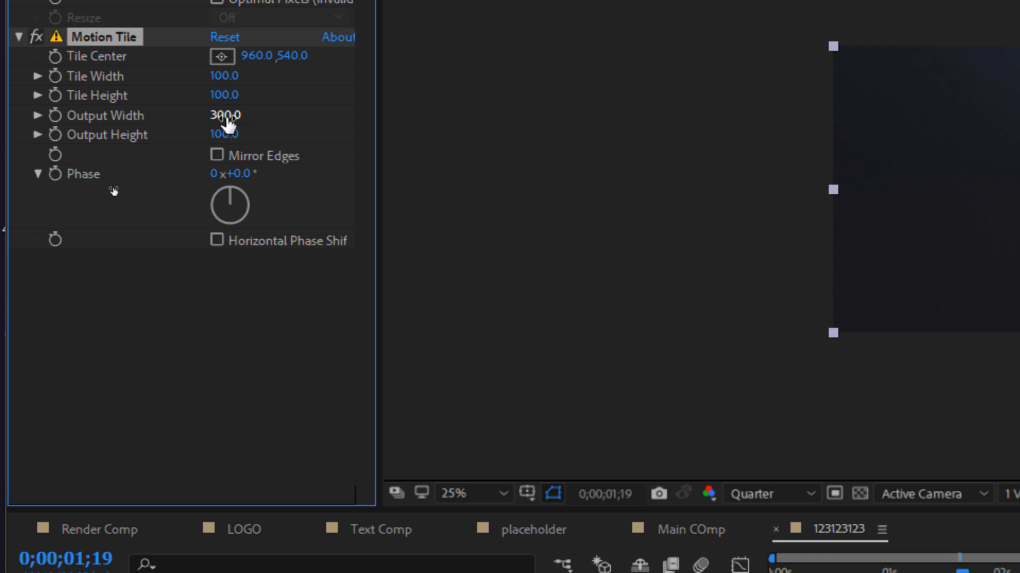
left_click(226, 118)
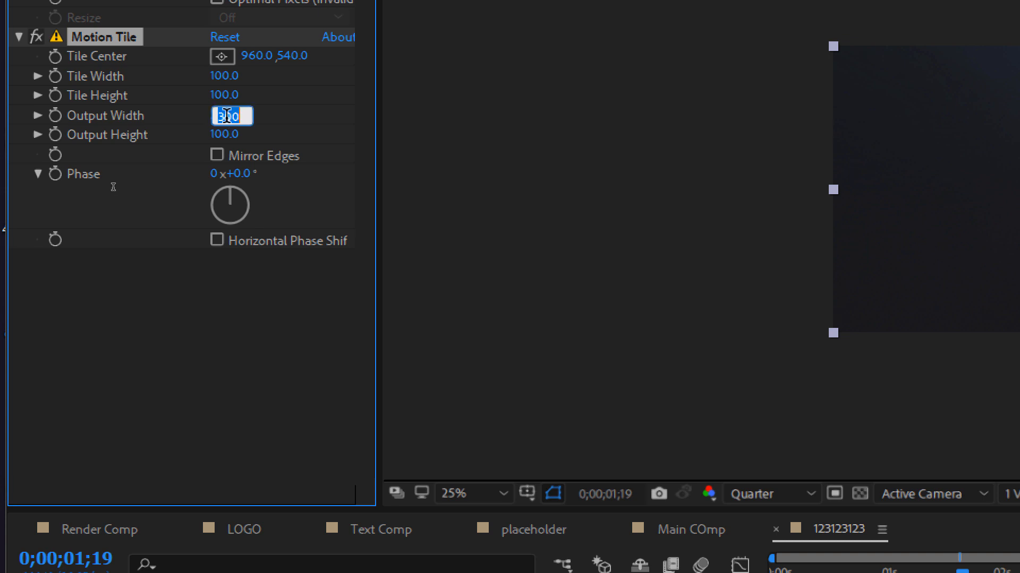
left_click(229, 136)
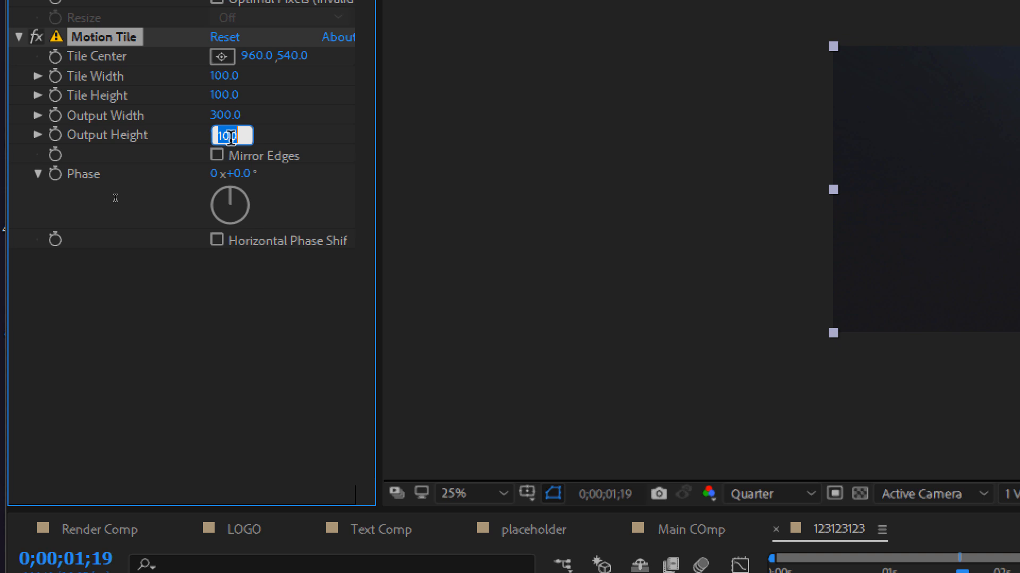
type("30")
key("Return")
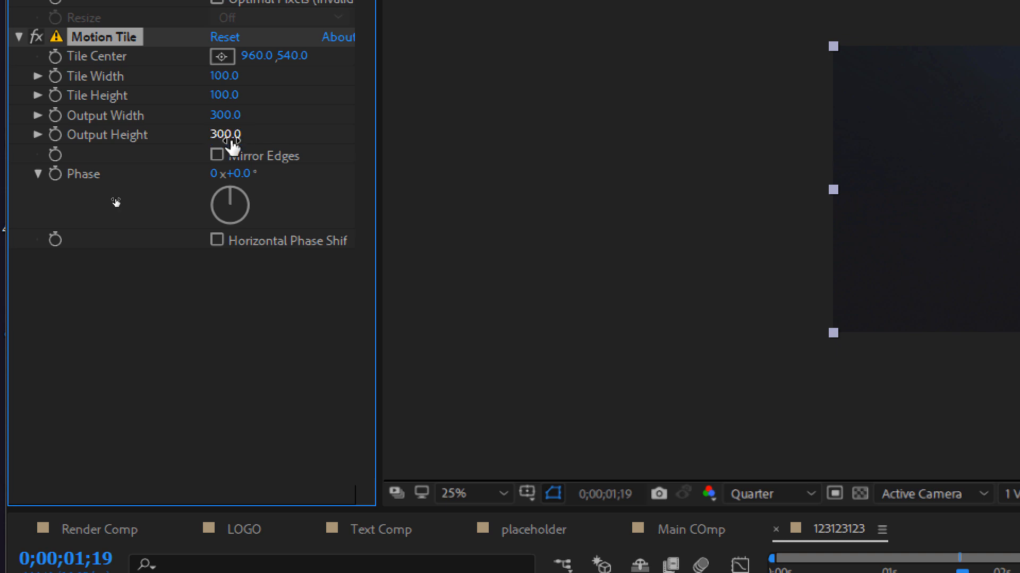
- Move the topmost adjustment layer down and to the left of the composition centre to test the tiling
scroll(965, 285, "down", 2)
scroll(876, 332, "up", 2)
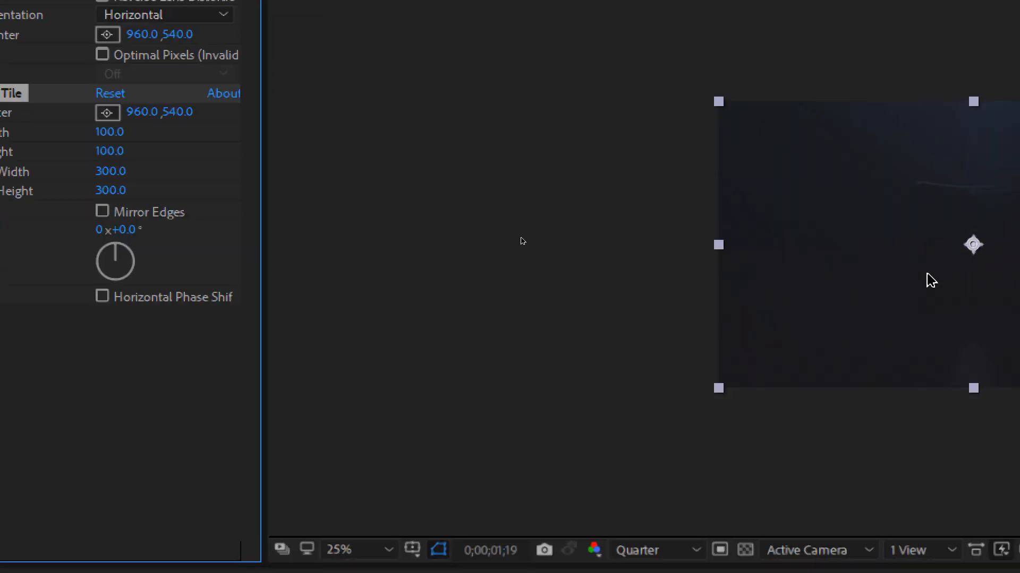
left_click_drag(875, 198, 782, 294)
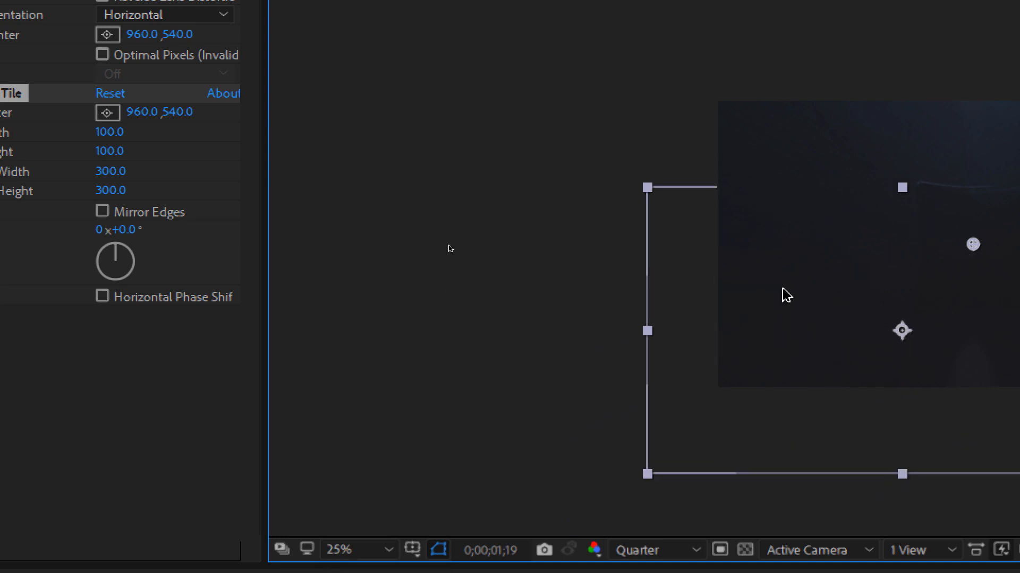
- Undo the topmost adjustment layer's accidental scaling and its test move, with the composition viewed at 50%
scroll(449, 321, "down", 2)
scroll(439, 343, "up", 2)
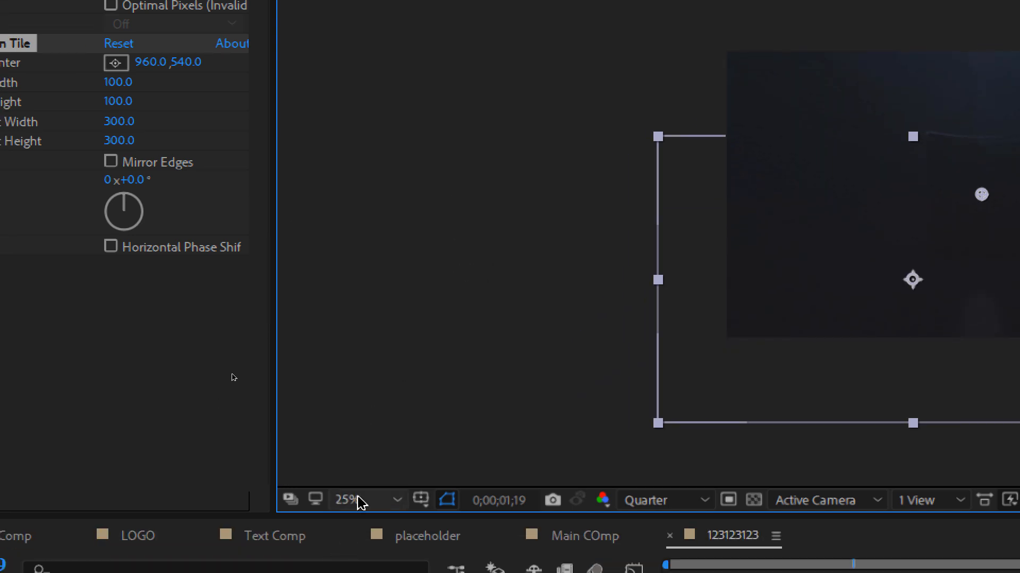
left_click(357, 519)
left_click(405, 159)
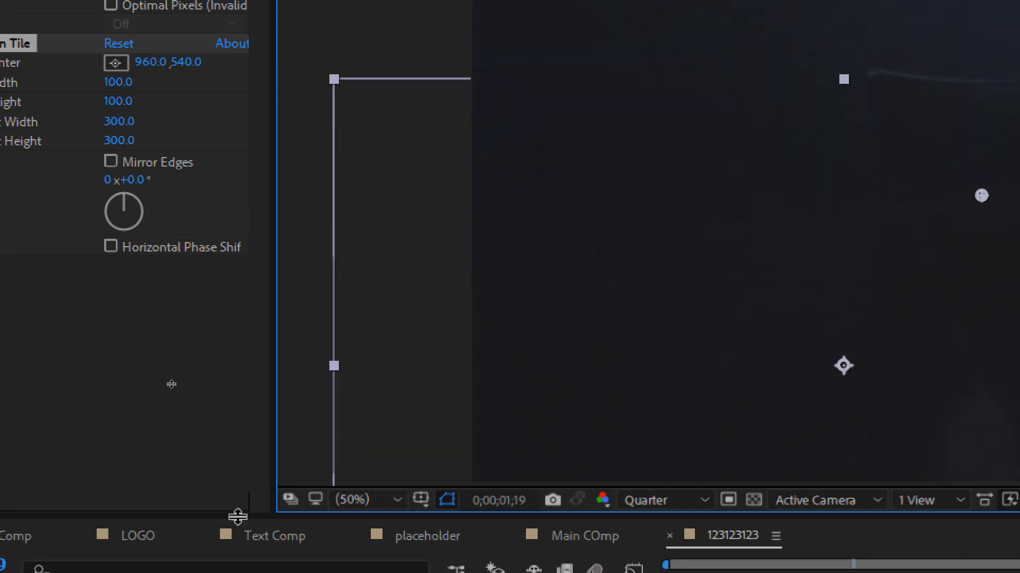
key("ctrl+KP_Subtract")
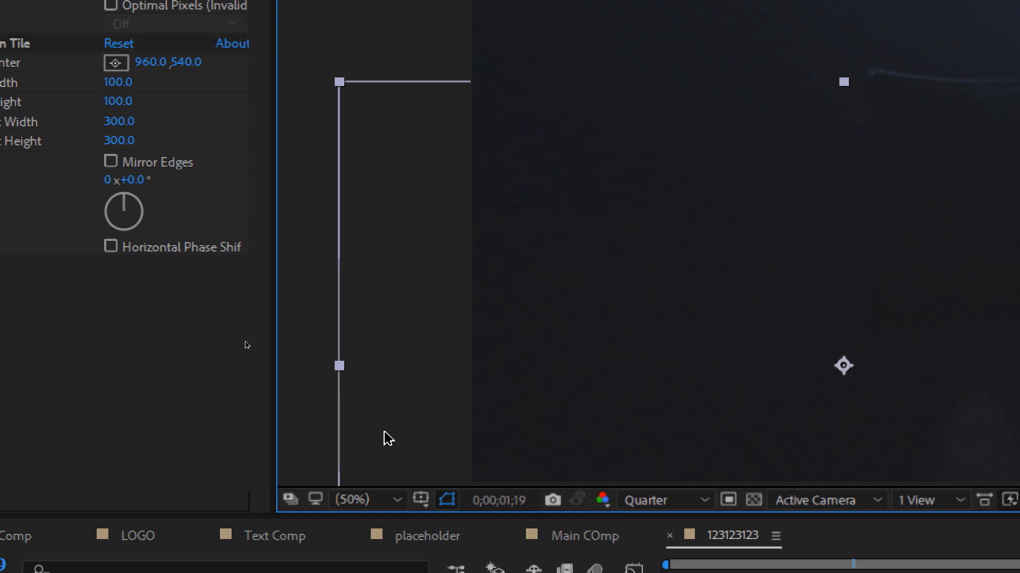
key("ctrl+z")
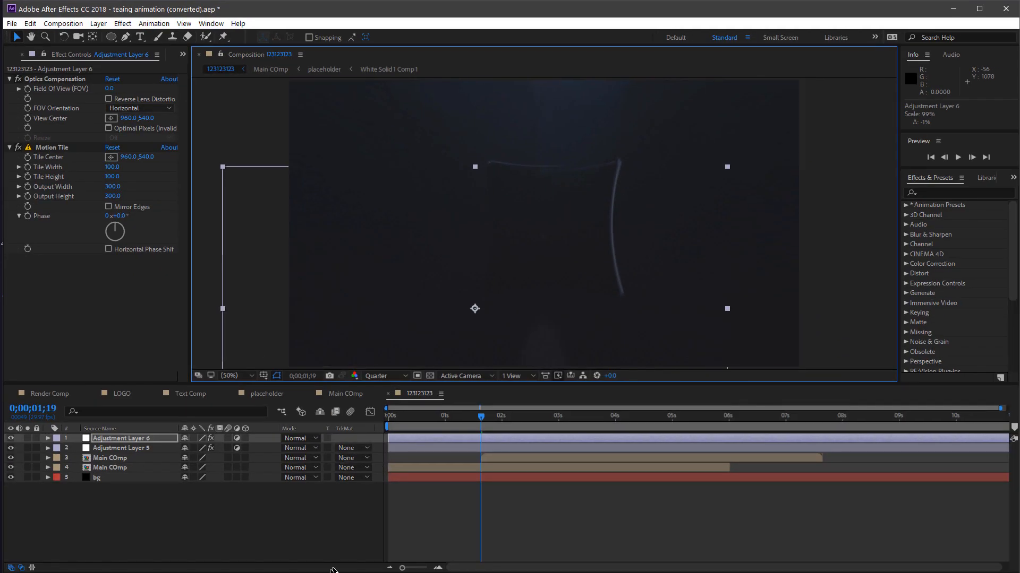
left_click(606, 313)
left_click(715, 293)
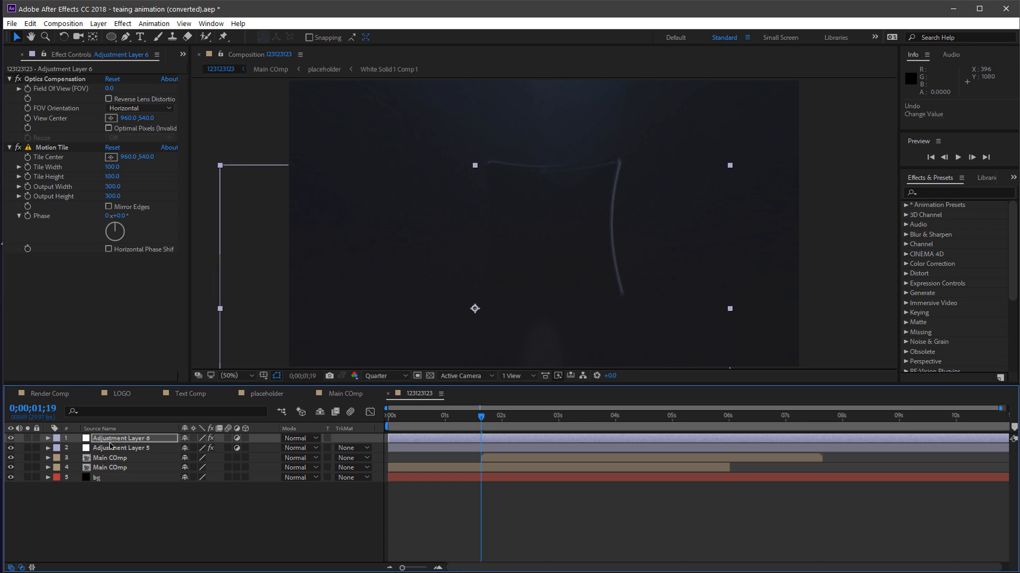
key("ctrl+z")
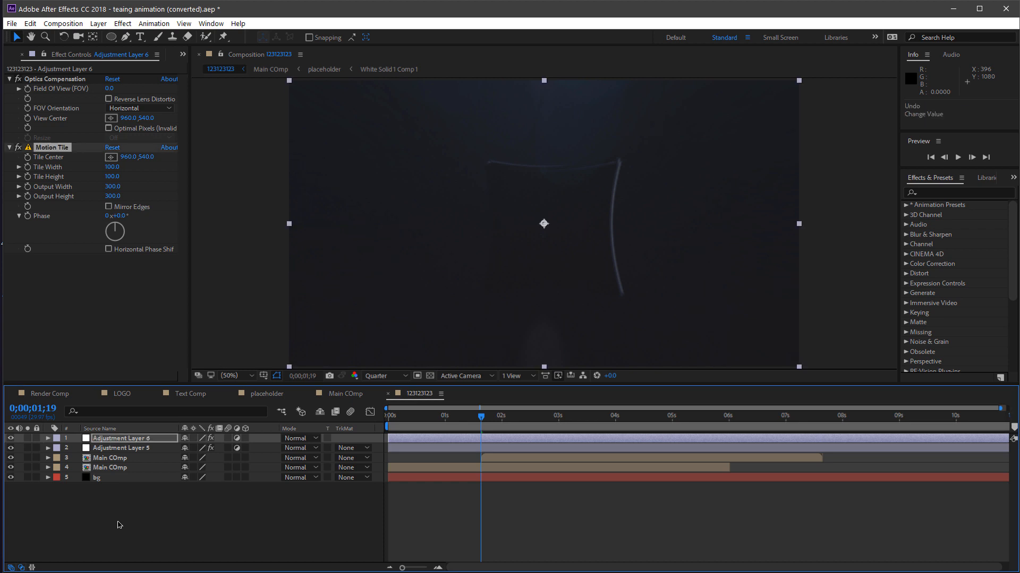
- Try moving the lower Main COmp layer to Position 960, 766 at 0;00;00;16, and undo the move
left_click(134, 545)
left_click(115, 459)
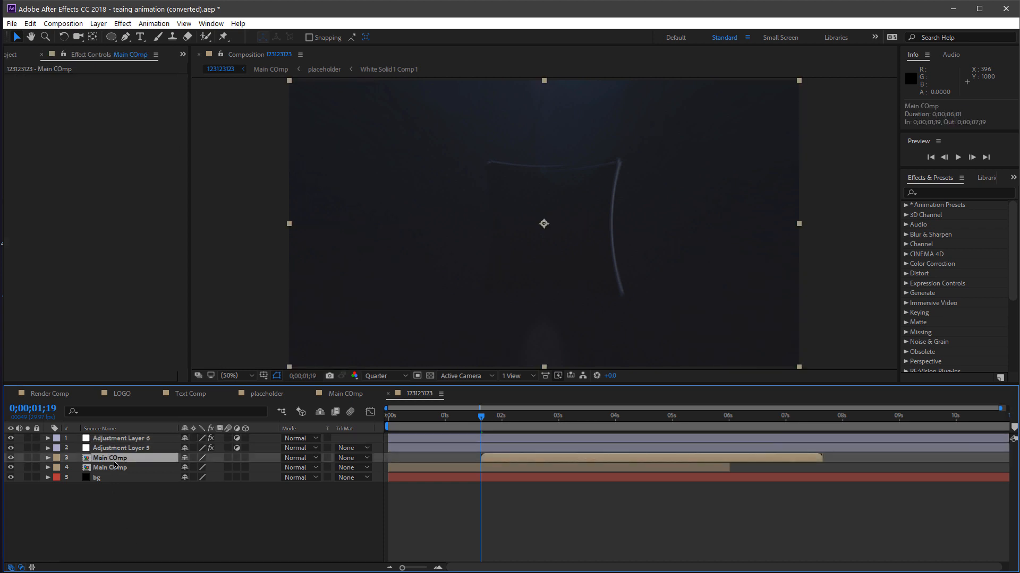
left_click(122, 429)
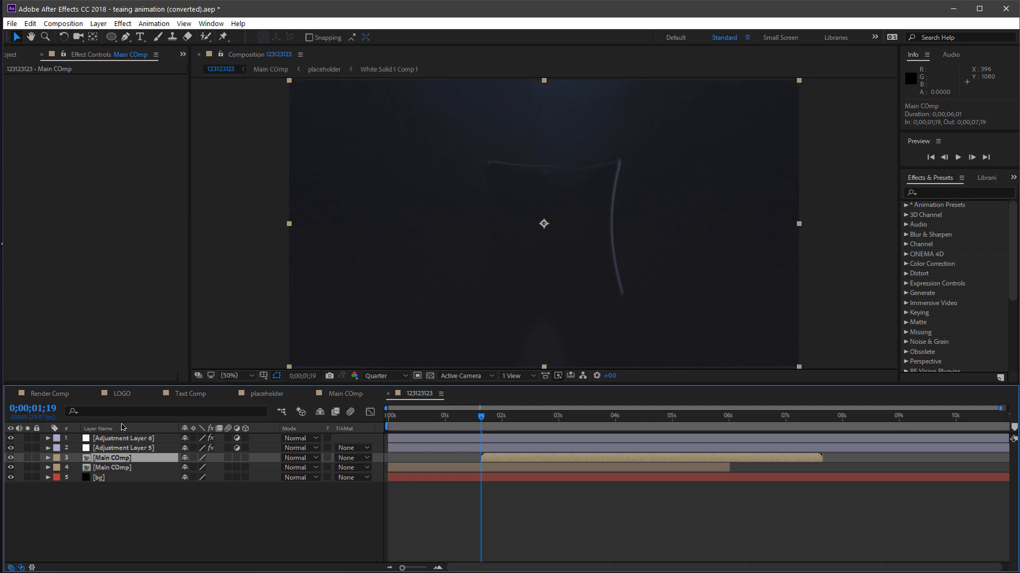
left_click(122, 429)
left_click(268, 468)
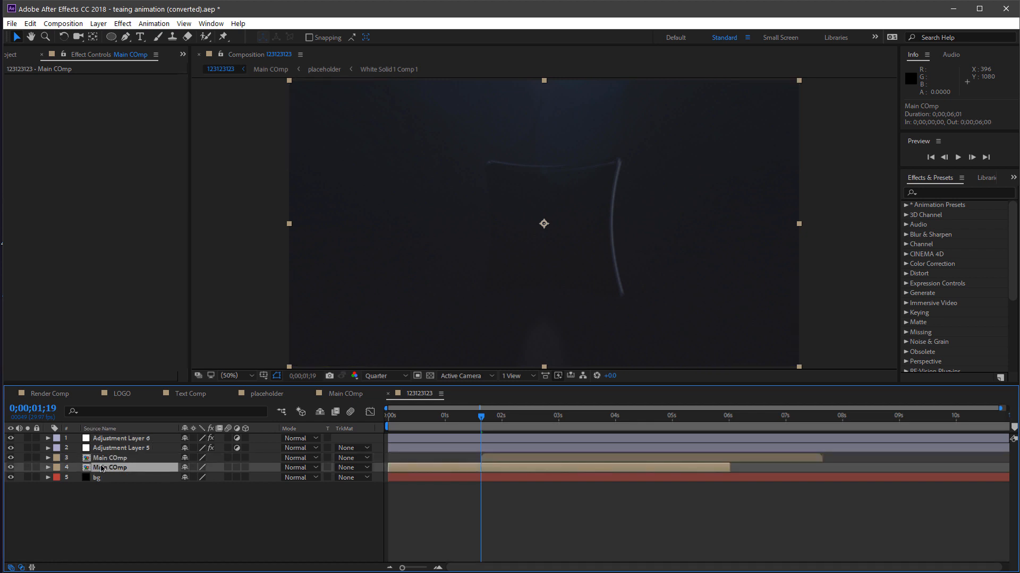
left_click(419, 418)
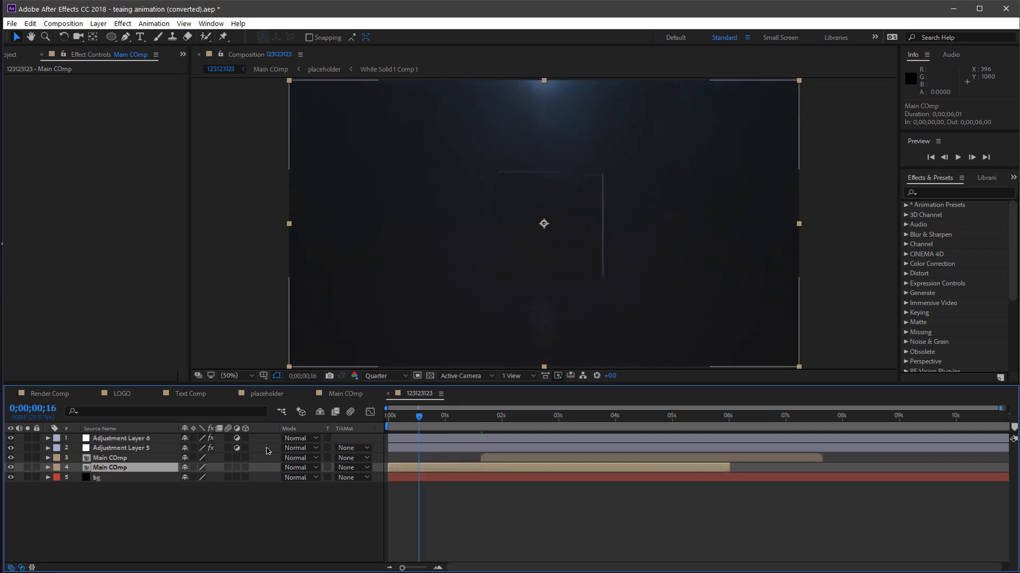
key("p")
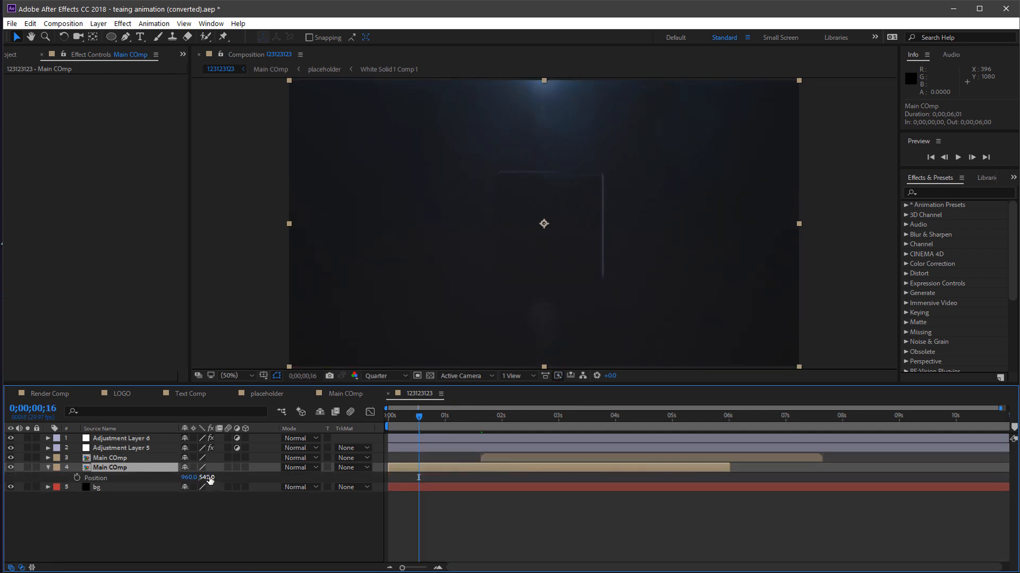
left_click_drag(208, 480, 334, 486)
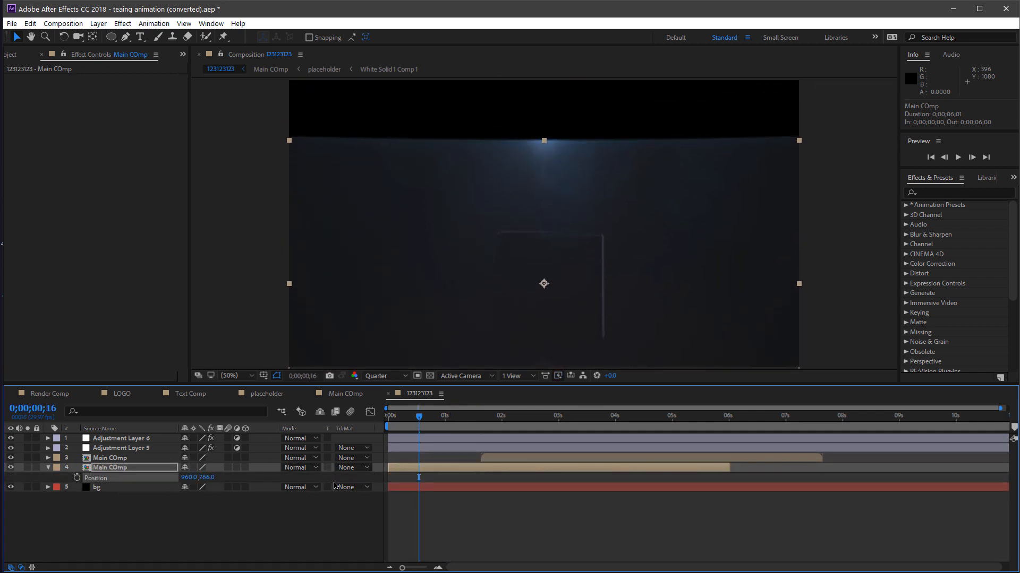
key("ctrl+z")
- Transfer Motion Tile from Adjustment Layer 6 to the lower Main COmp layer and delete the adjustment layer's Optics Compensation effect
left_click(130, 441)
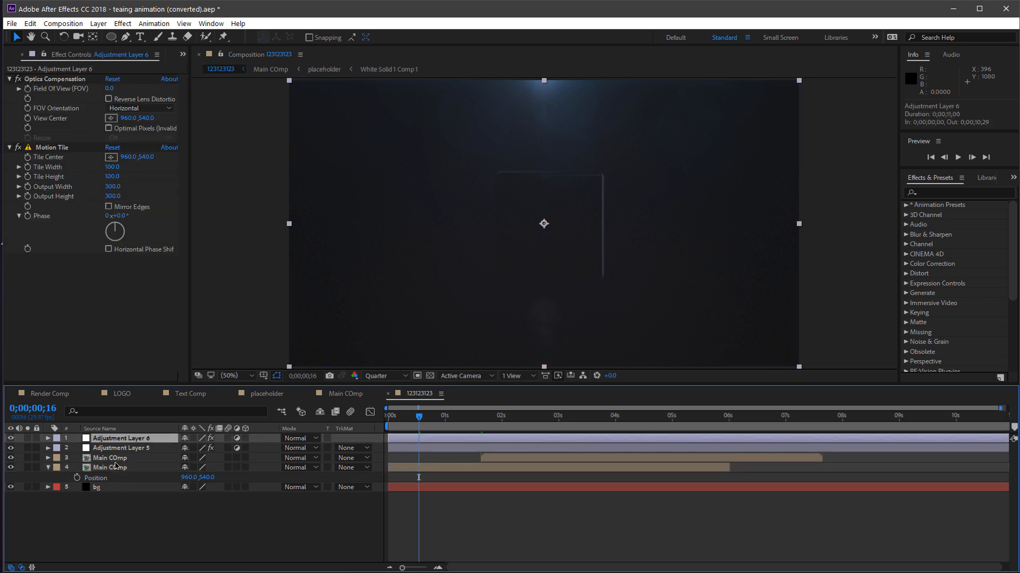
left_click(52, 152)
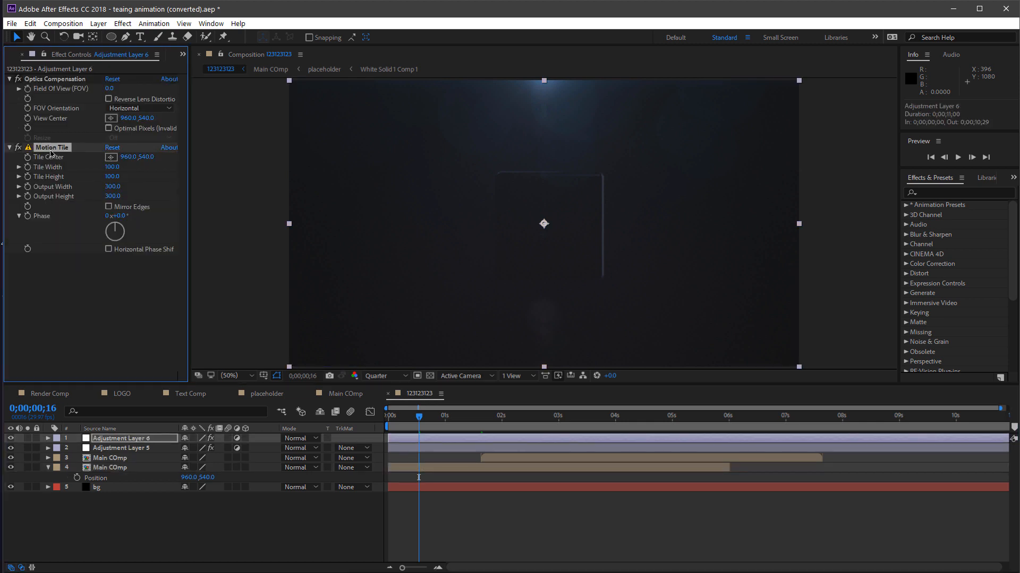
key("Delete")
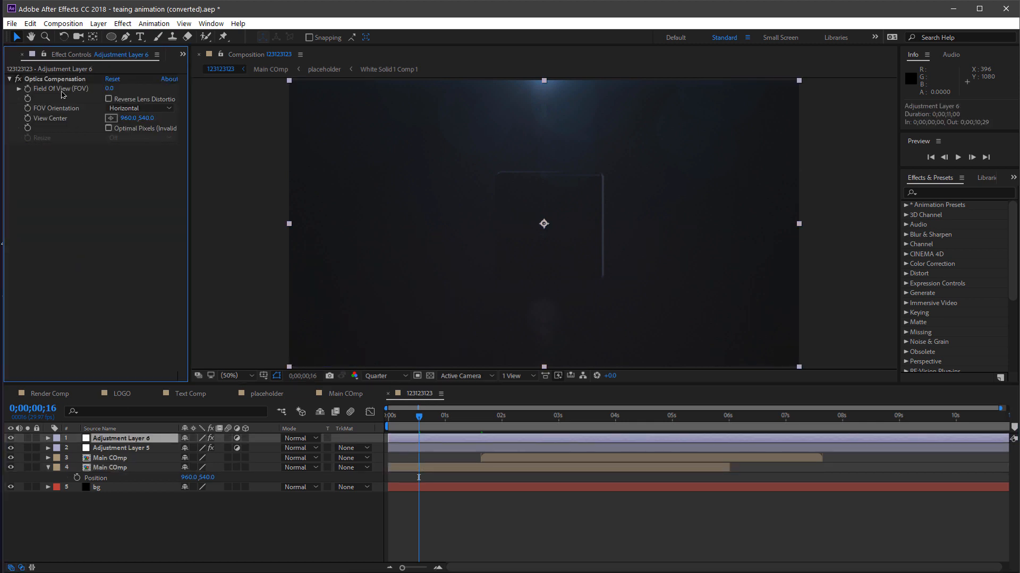
left_click(54, 80)
key("Delete")
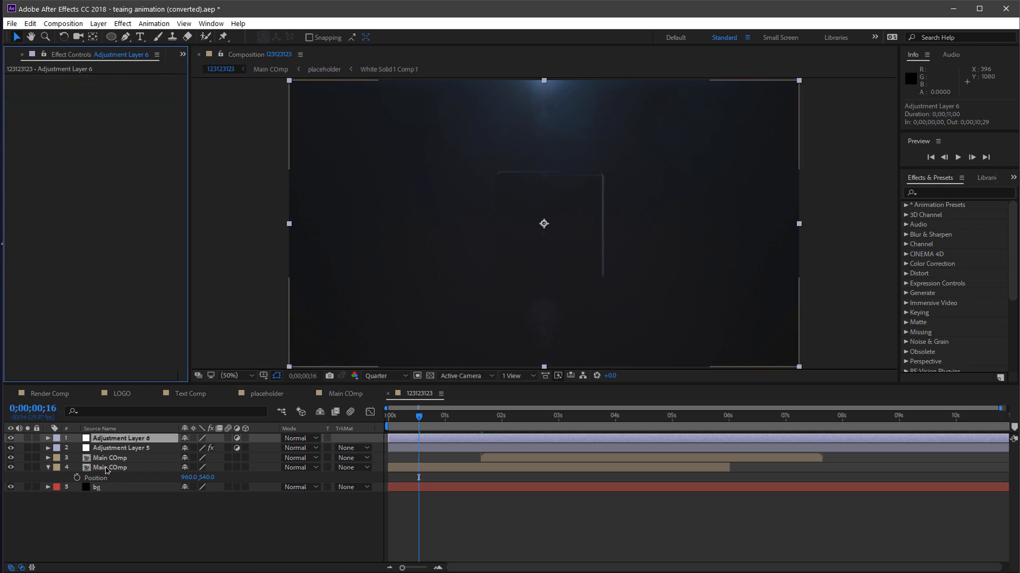
left_click(381, 467)
key("ctrl+v")
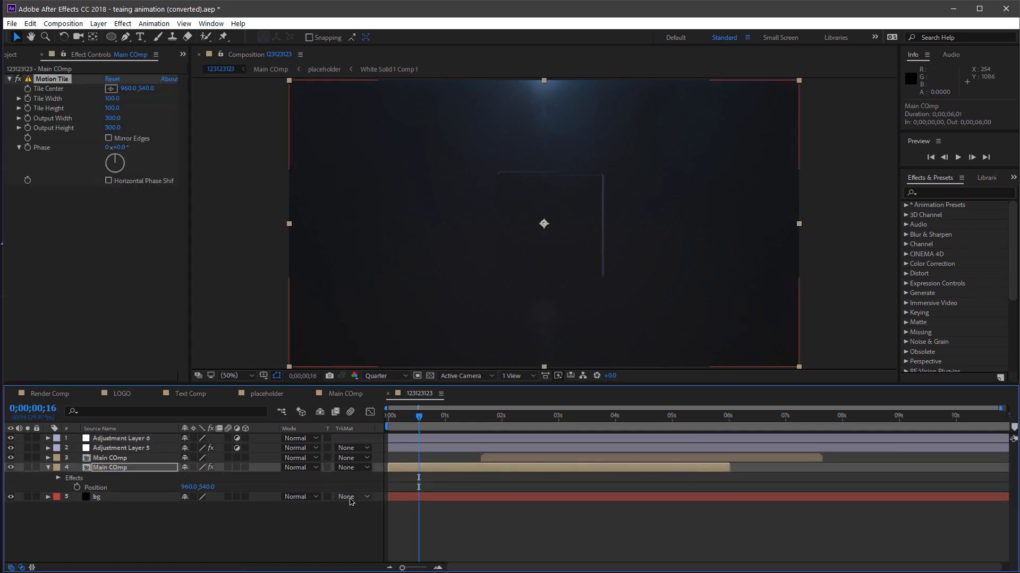
- Try Horizontal Phase Shift and Mirror Edges in the lower Main COmp's Motion Tile, and keep only Mirror Edges on
left_click(109, 181)
left_click(108, 138)
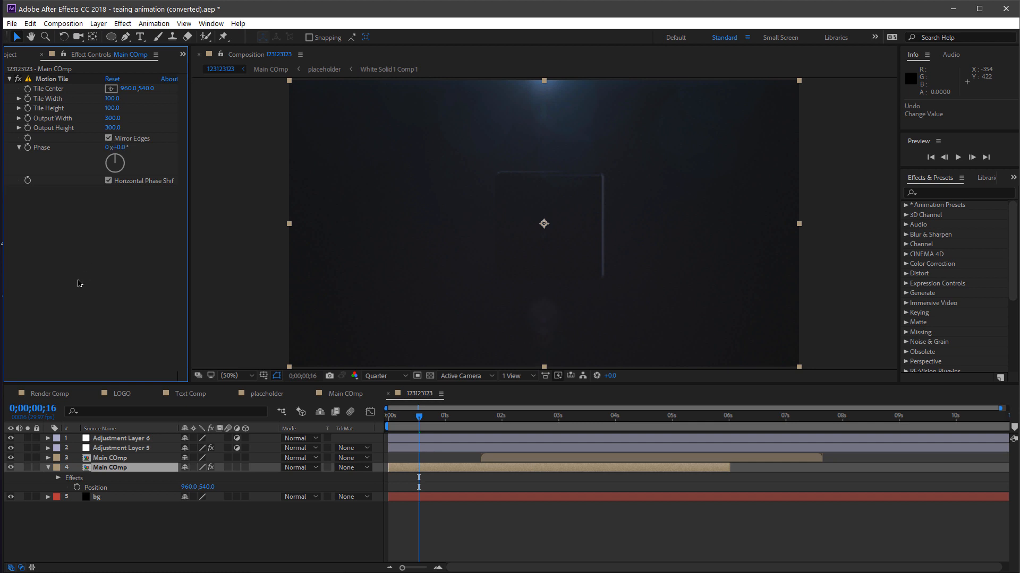
left_click(109, 181)
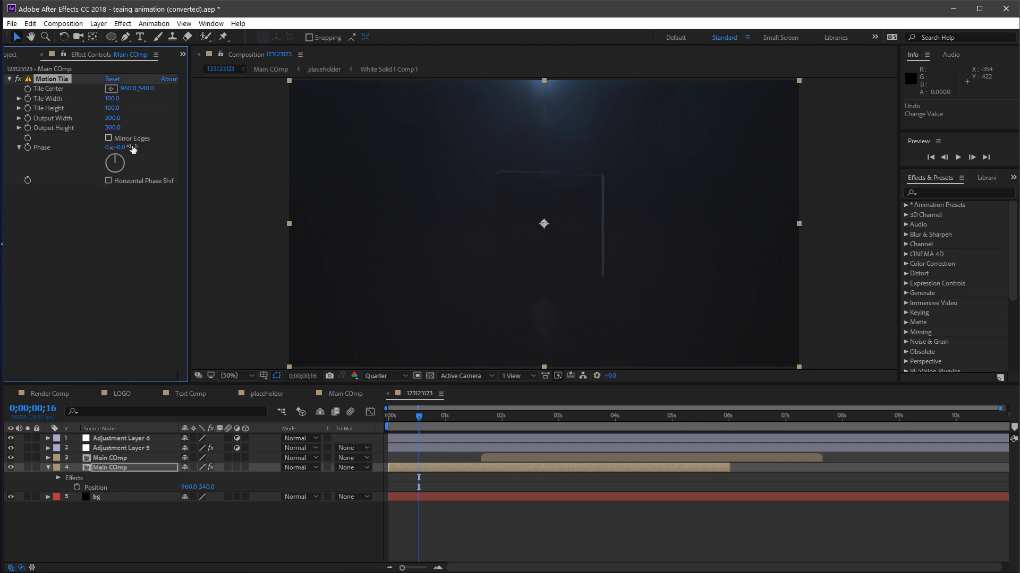
left_click_drag(489, 154, 499, 242)
key("ctrl+z")
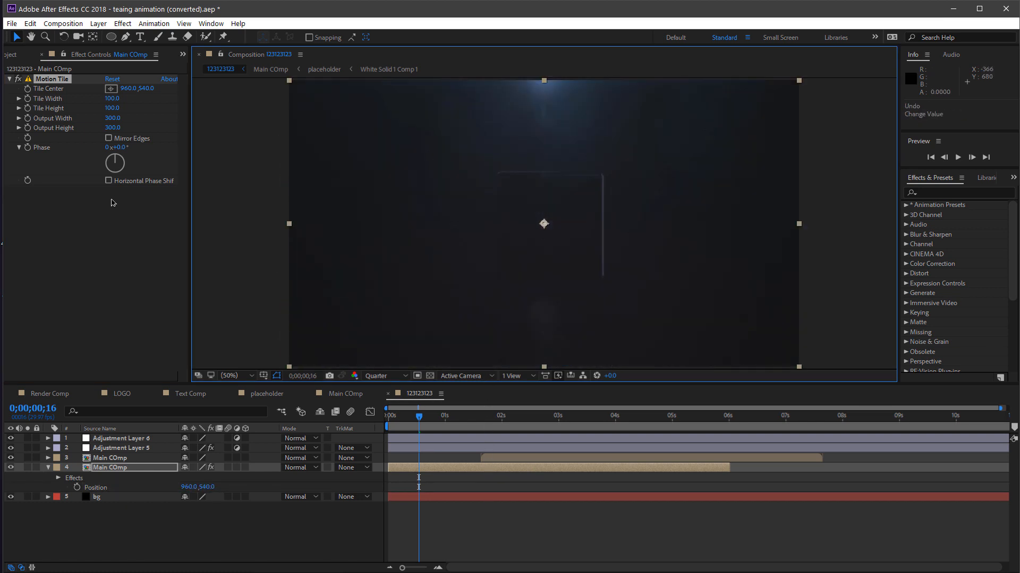
left_click(111, 144)
left_click(109, 139)
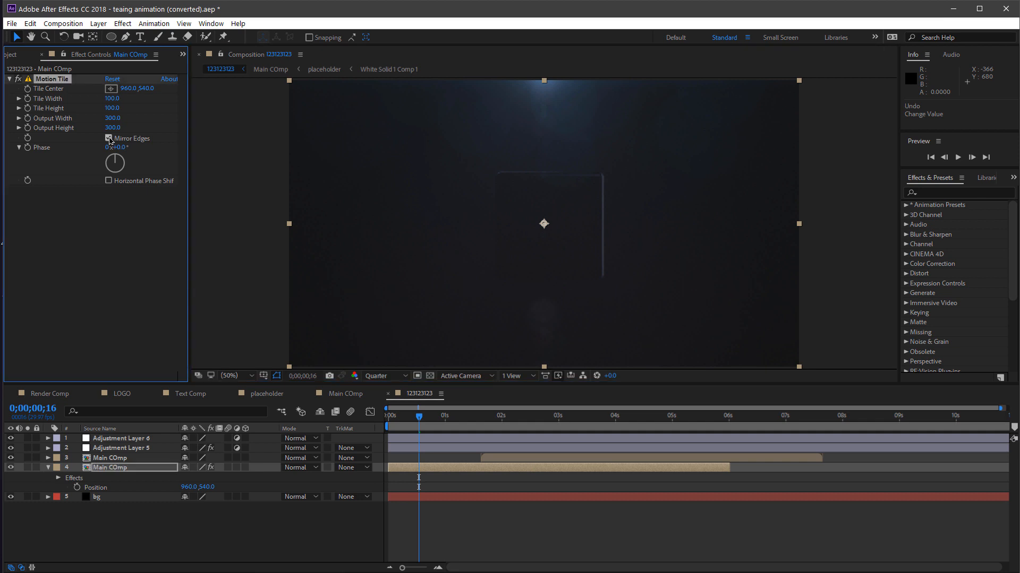
- Test the tiling by moving the lower Main COmp to 1314, 878, enabling Horizontal Phase Shift, and moving it to 1978, 1312
left_click_drag(477, 162, 410, 203)
left_click_drag(291, 268, 206, 230)
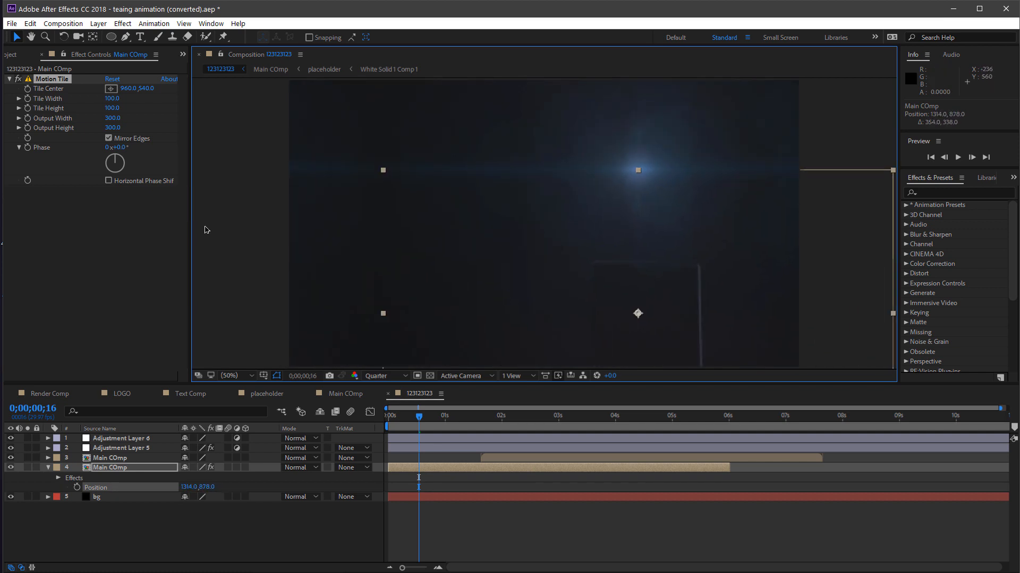
left_click(109, 180)
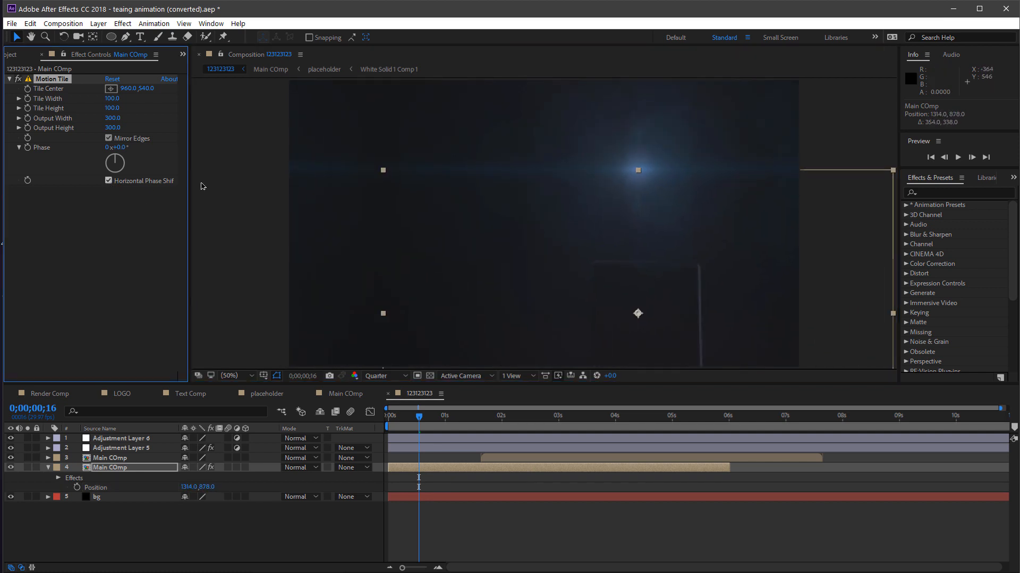
left_click_drag(604, 237, 781, 352)
left_click_drag(434, 176, 630, 190)
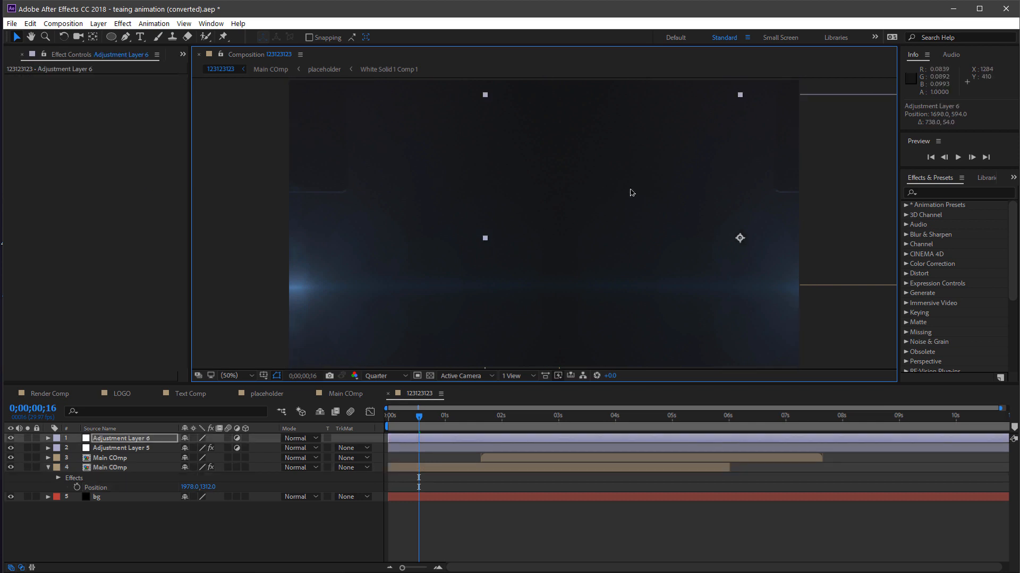
key("ctrl+z")
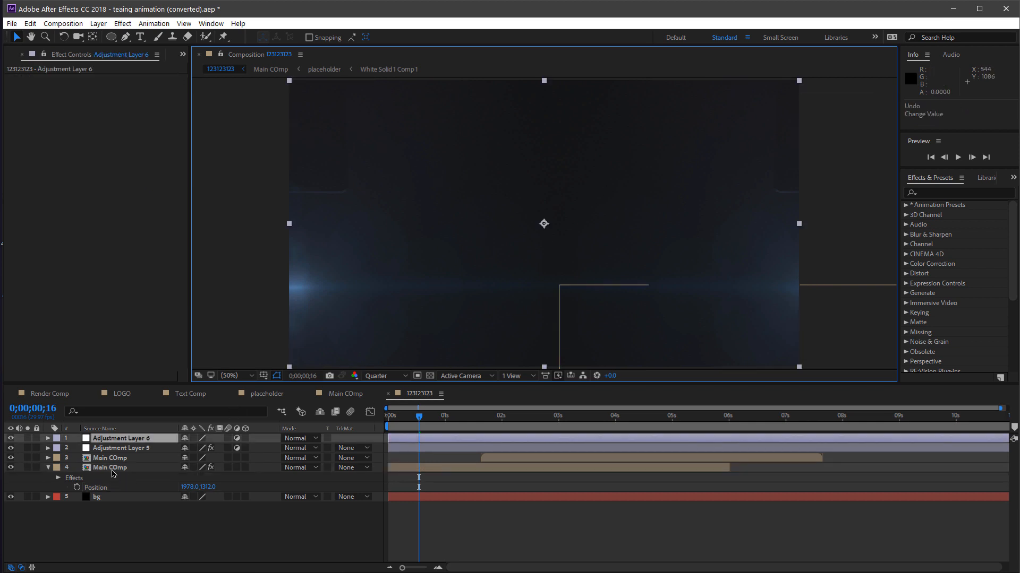
- Try Motion Tile on Adjustment Layer 6 instead, and put it back on the lower Main COmp layer
left_click(113, 468)
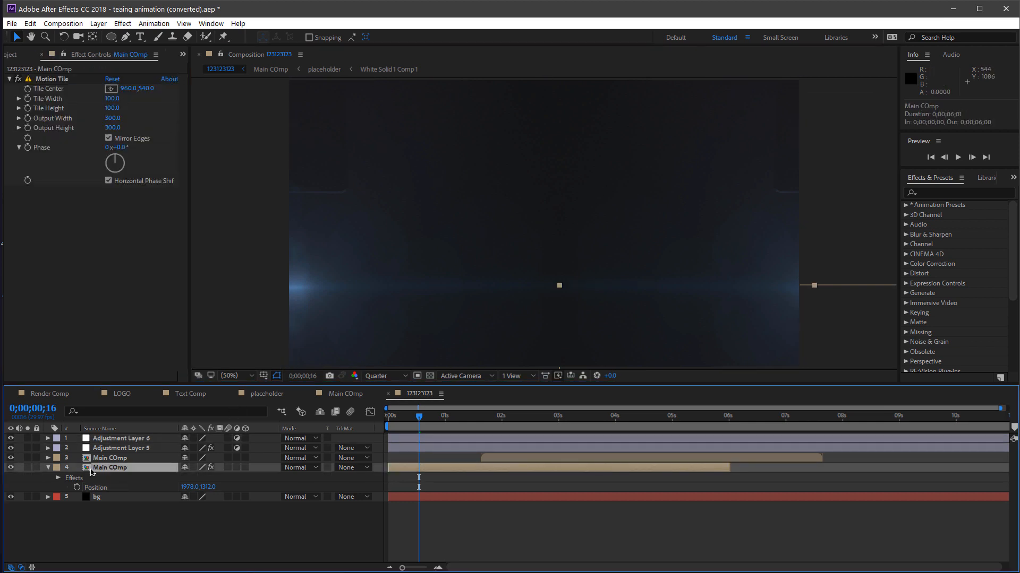
left_click(52, 80)
key("ctrl+x")
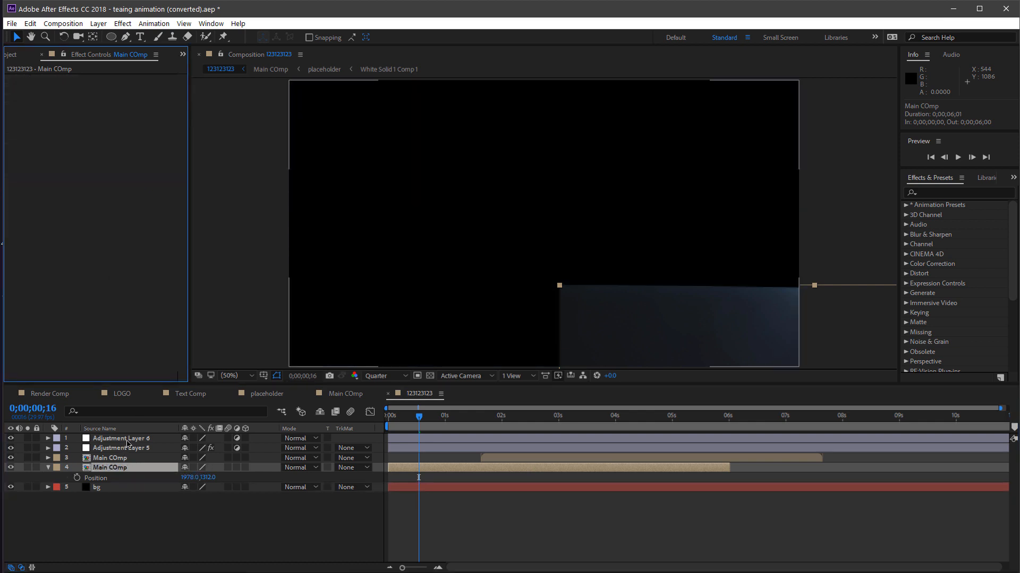
left_click(129, 443)
key("ctrl+v")
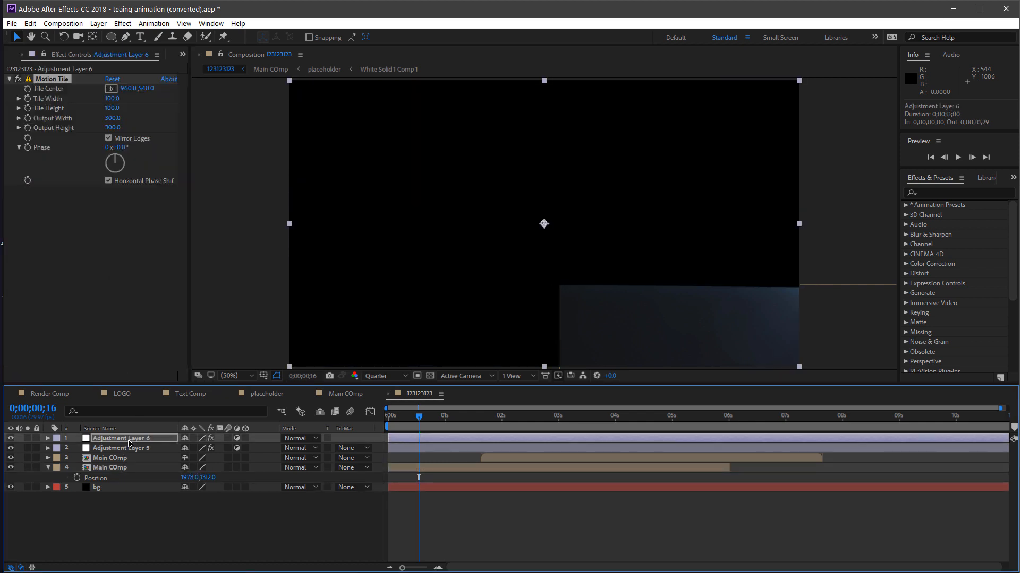
key("ctrl+z")
left_click(114, 469)
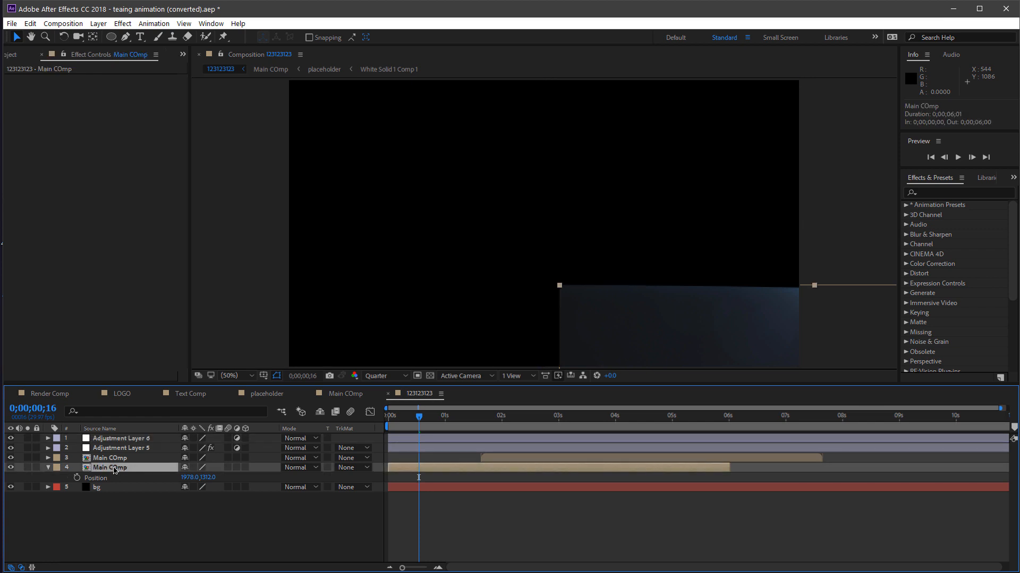
key("ctrl+v")
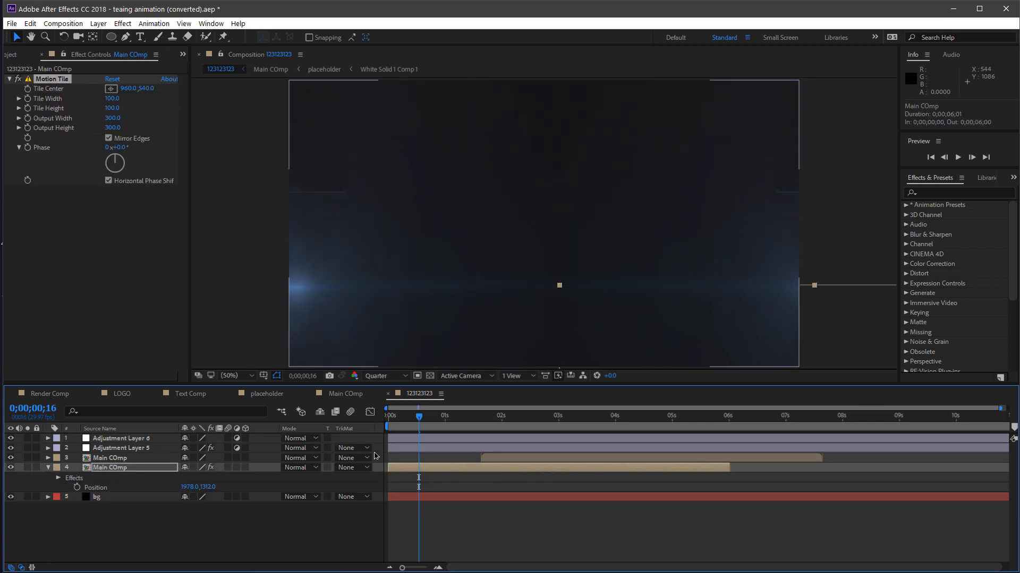
- Undo the lower Main COmp's effect transfer, test moves and Horizontal Phase Shift, returning its Position to 960, 540
key("ctrl+z")
key("ctrl+z")
key("ctrl+z")
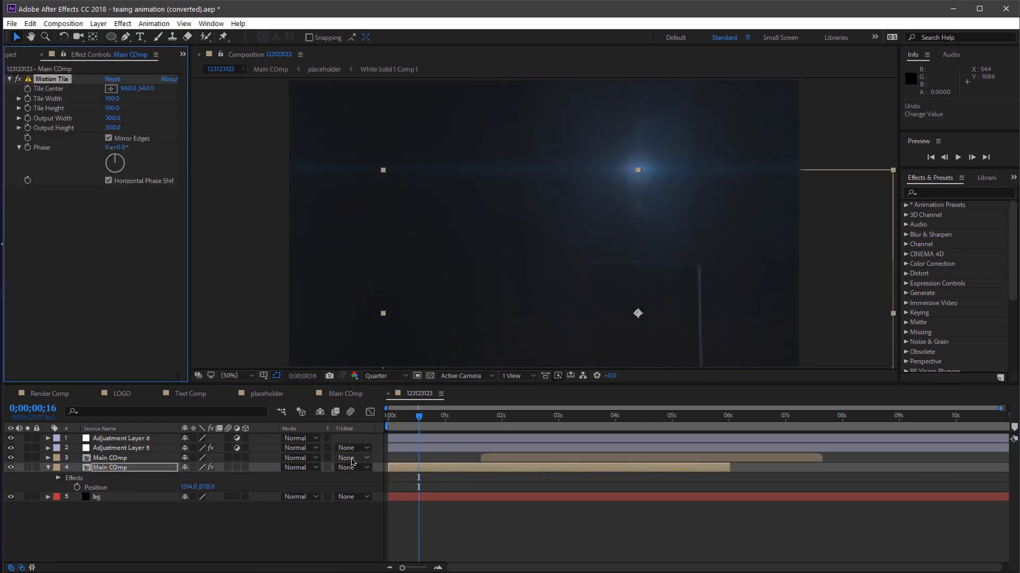
key("ctrl+z")
key("ctrl+z")
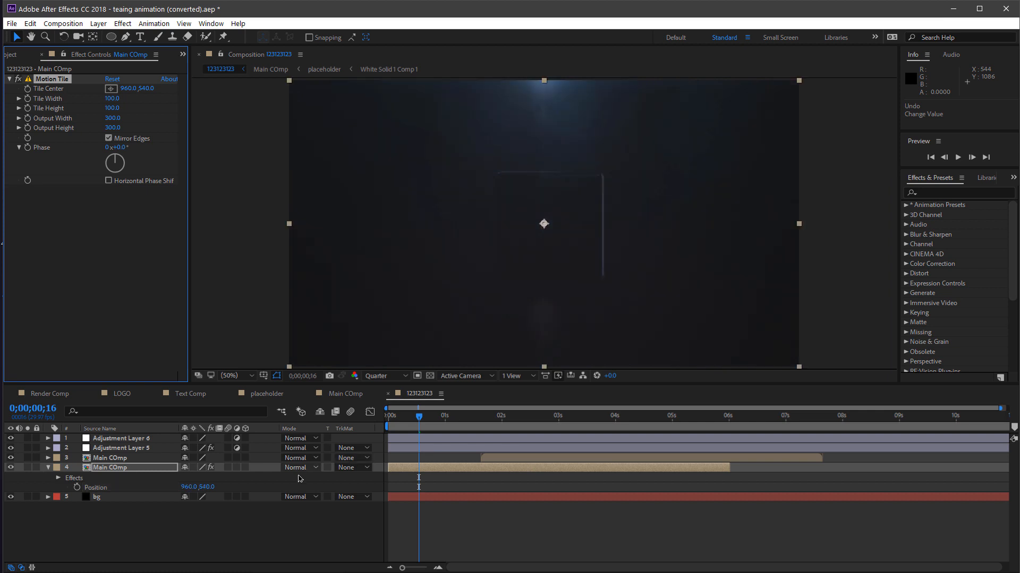
- Copy the Motion Tile effect from the lower to the upper Main COmp layer and go to 0;00;01;19
left_click(111, 460)
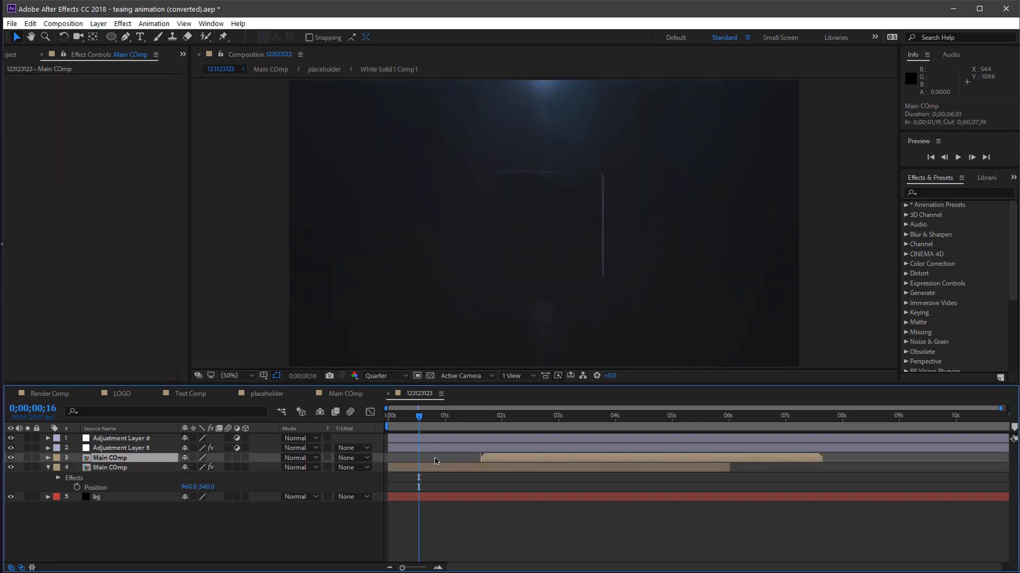
left_click(119, 471)
left_click(52, 79)
left_click(113, 456)
key("ctrl+v")
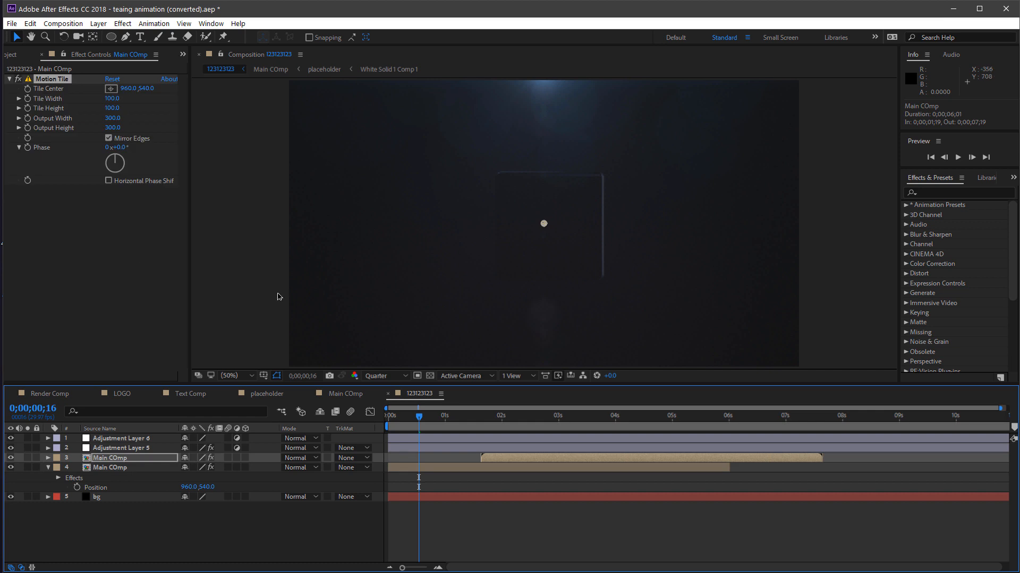
left_click_drag(420, 418, 481, 433)
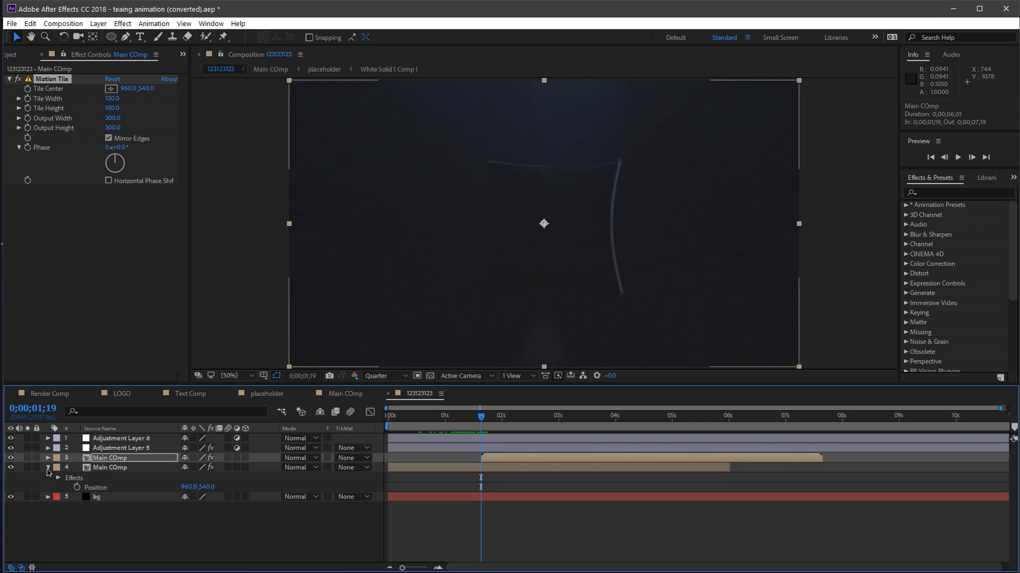
left_click(119, 439)
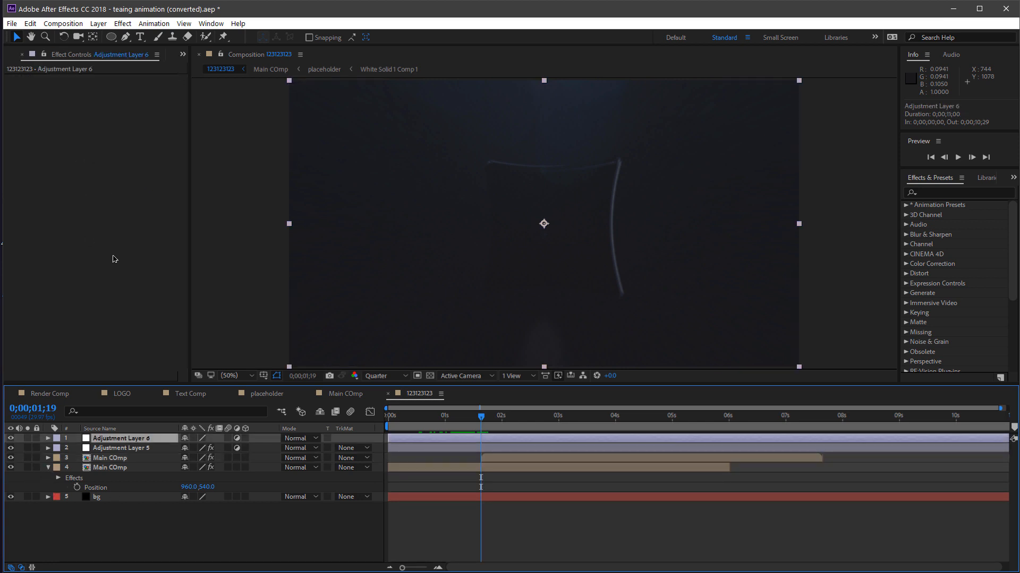
key("ctrl+space")
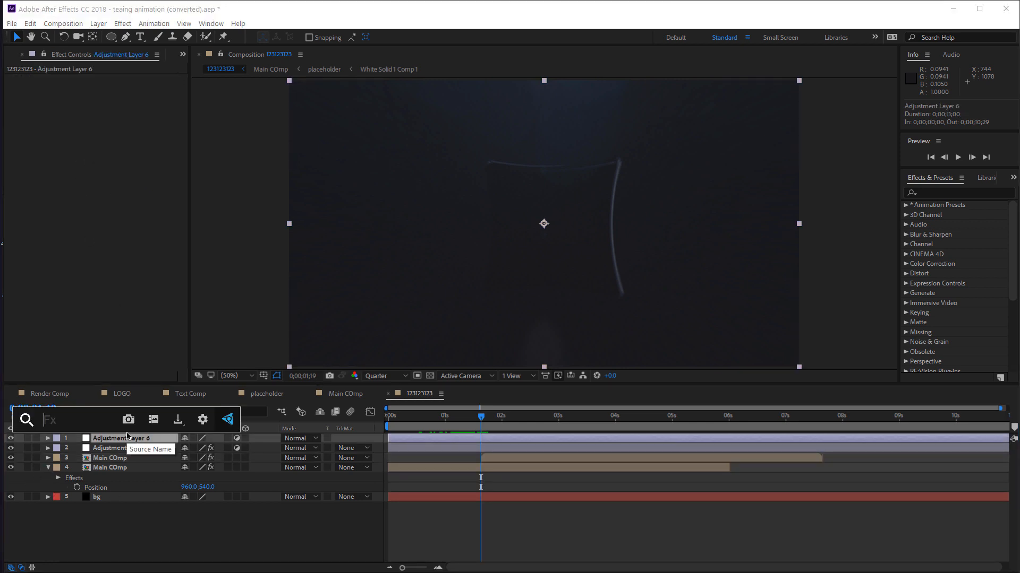
type("opti")
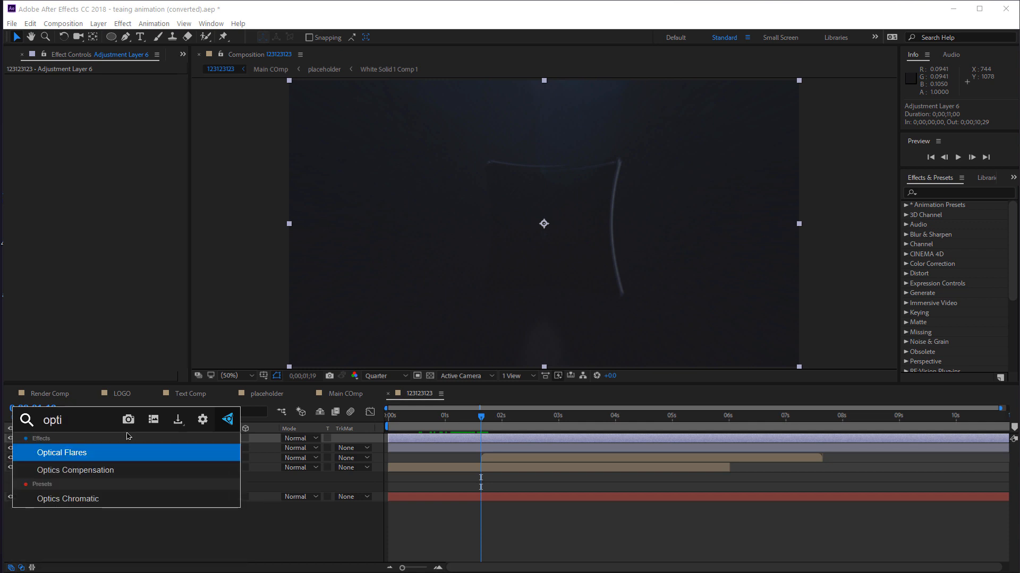
key("Return")
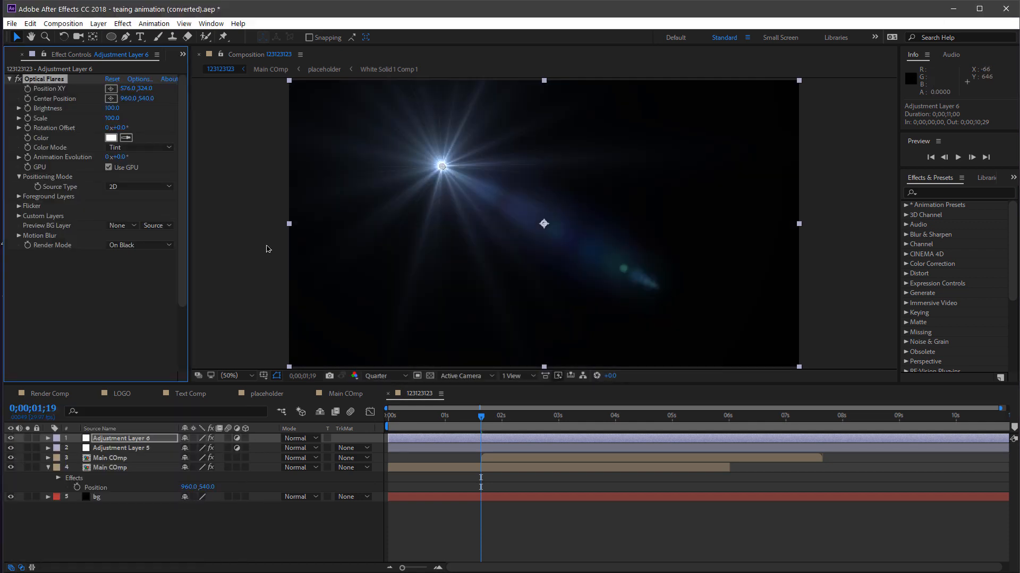
key("Delete")
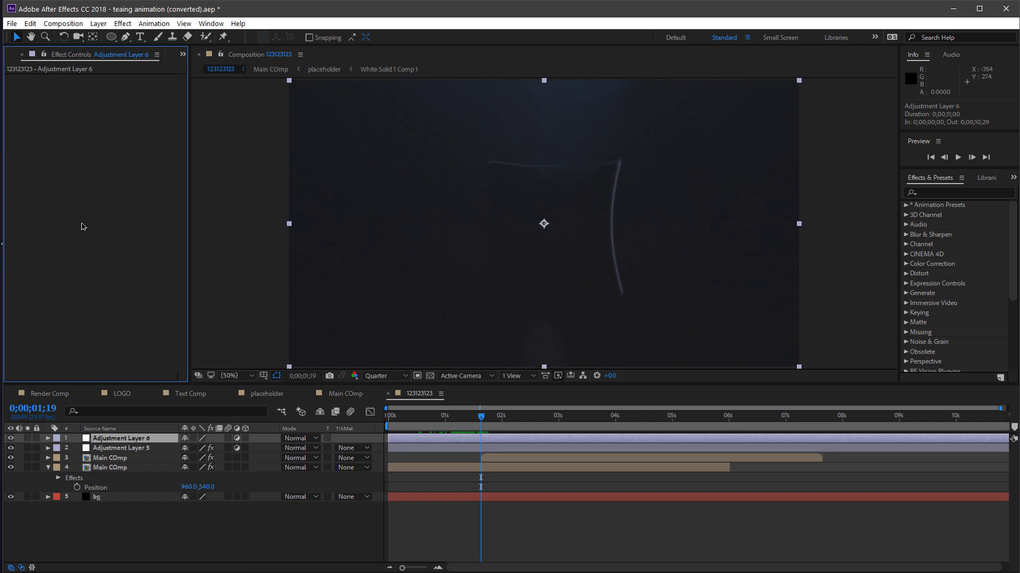
- Apply the Optics Compensation effect to Adjustment Layer 6 and enable Reverse Lens Distortion
key("ctrl+space")
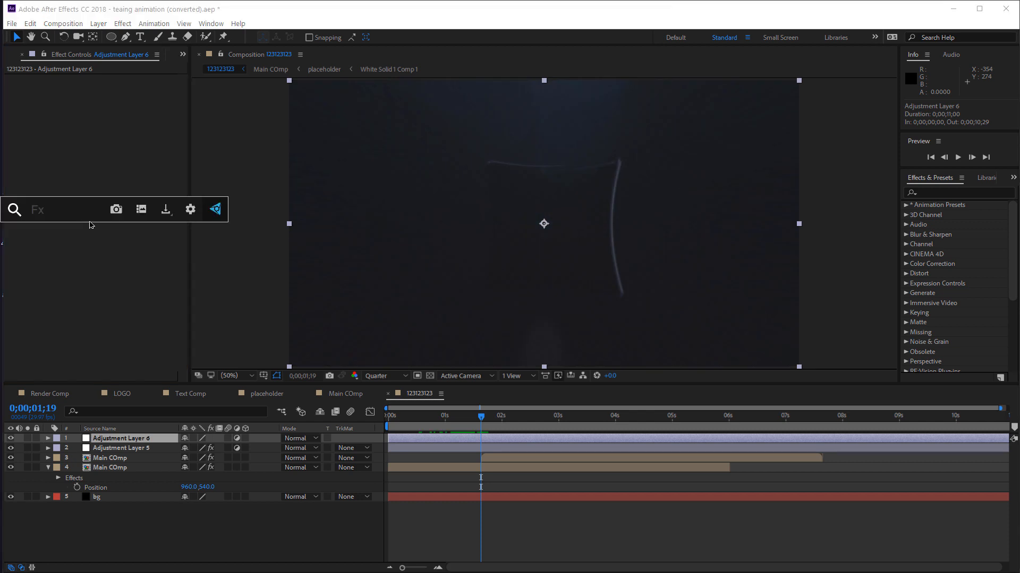
type("op")
key("Down")
key("Return")
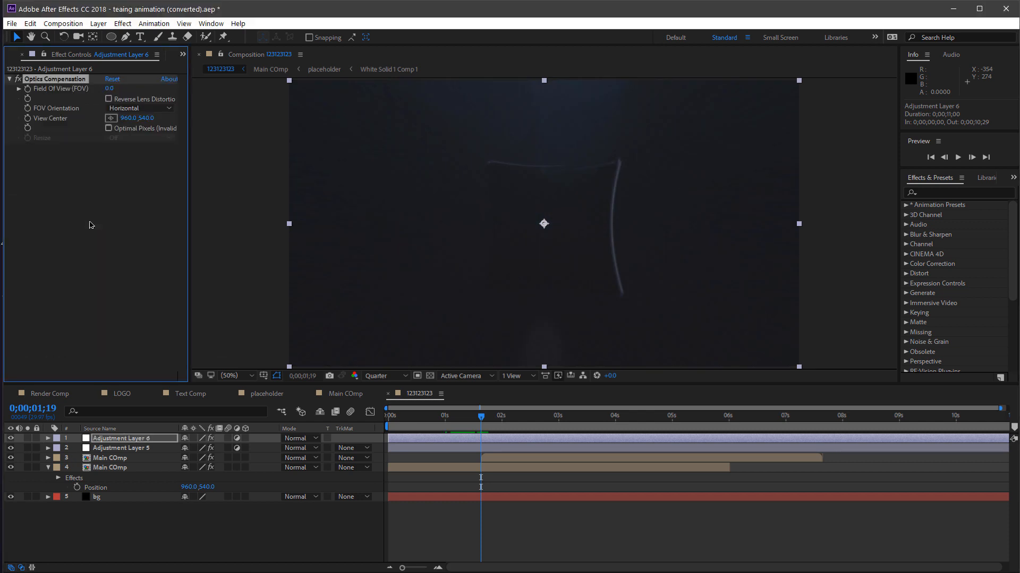
left_click(108, 99)
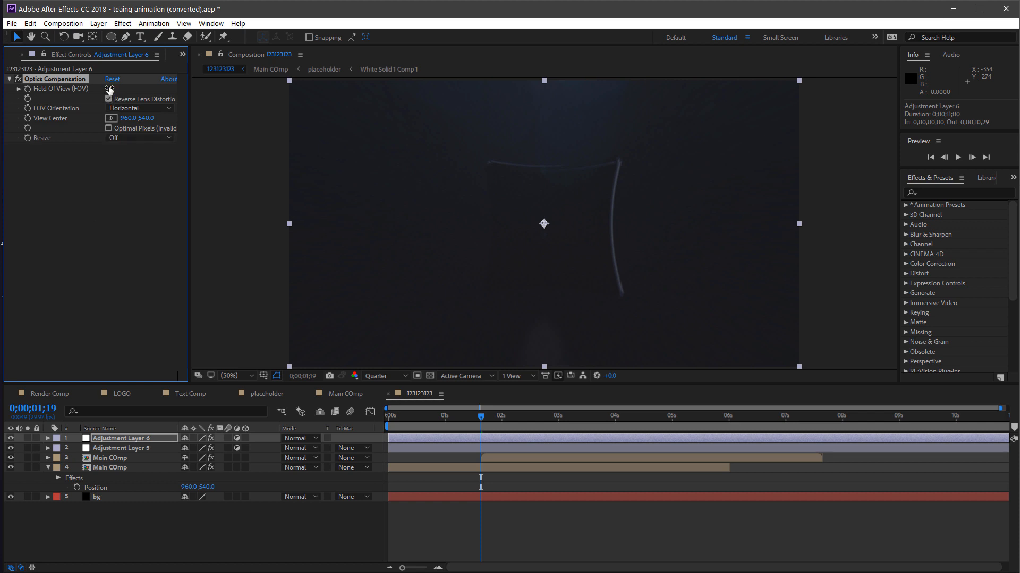
- Try raising the Optics Compensation Field Of View to about 98.3
left_click_drag(236, 86, 455, 159)
left_click_drag(112, 88, 307, 148)
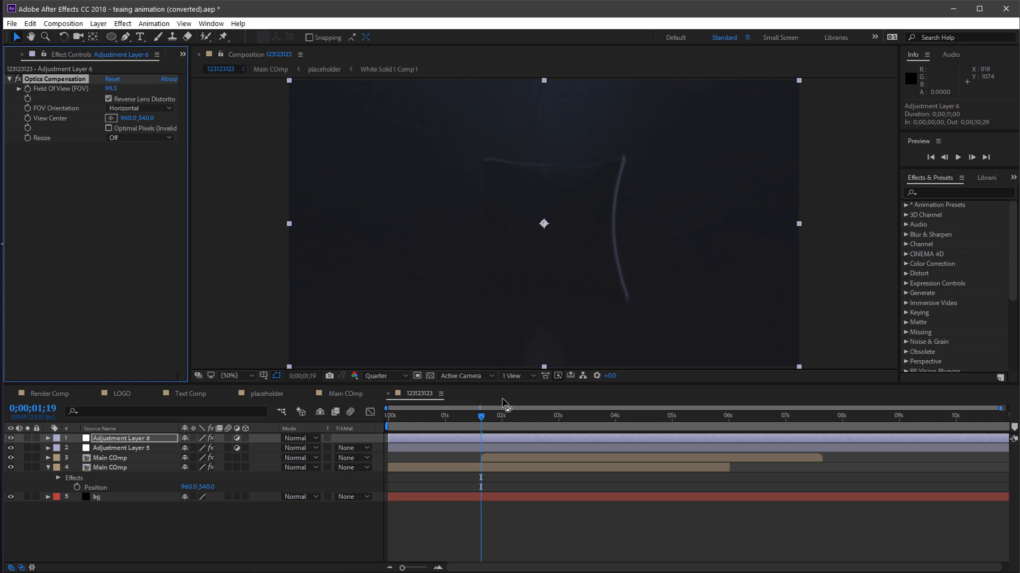
key("ctrl+z")
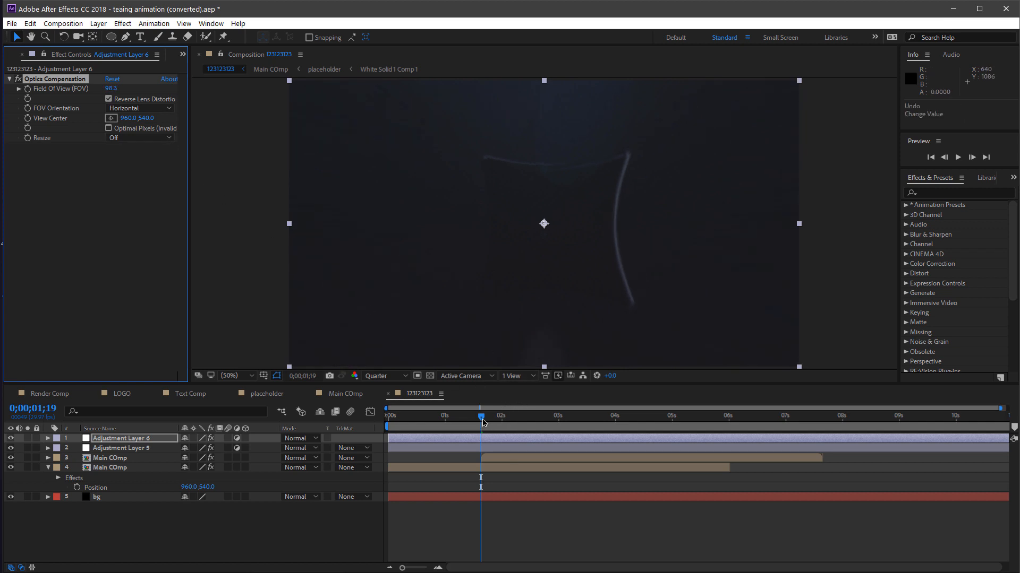
- Set a Field Of View keyframe of 0 for Optics Compensation at 0;00;01;19
left_click(110, 89)
type("0")
key("Return")
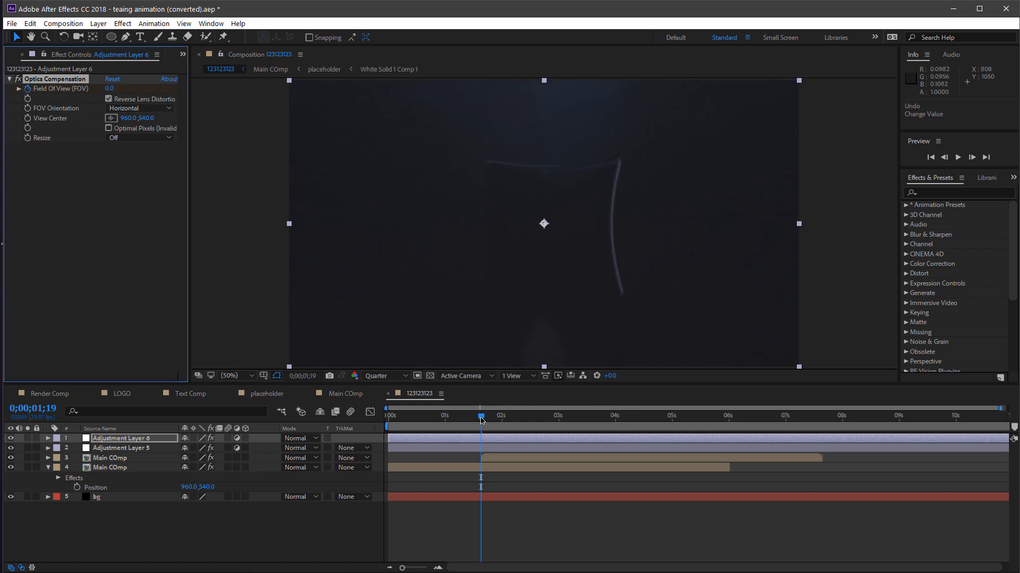
- Set the Field Of View to 161.4 at 0;00;02;02 and reveal Adjustment Layer 6's keyframes in the timeline
left_click_drag(481, 420, 505, 419)
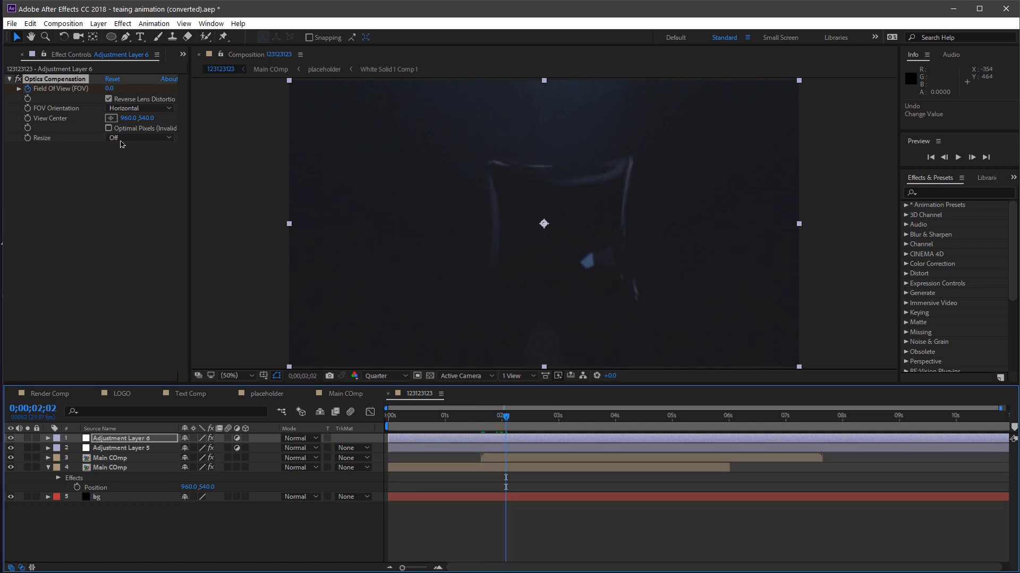
left_click(109, 99)
left_click_drag(110, 89, 992, 89)
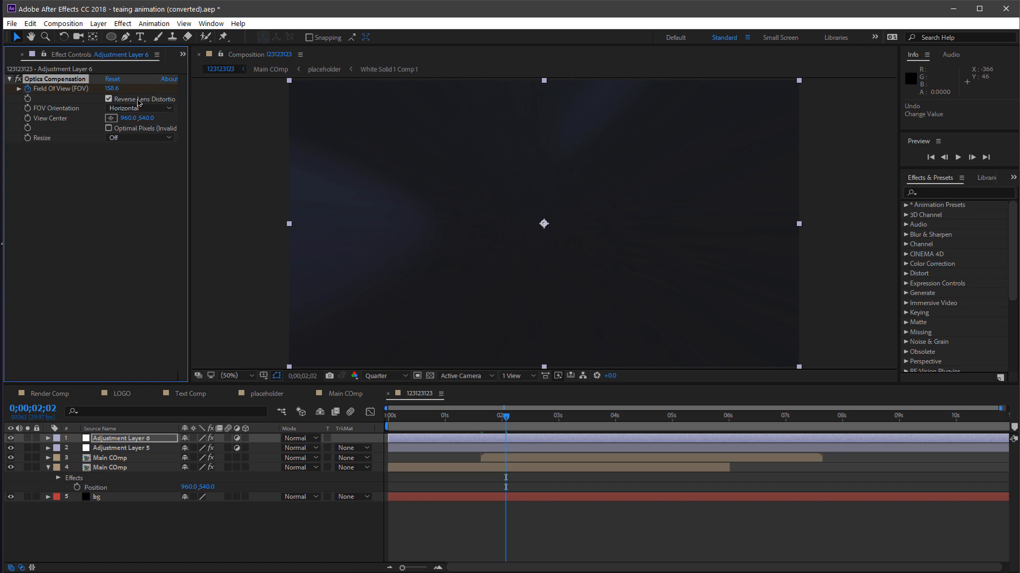
left_click_drag(109, 90, 126, 91)
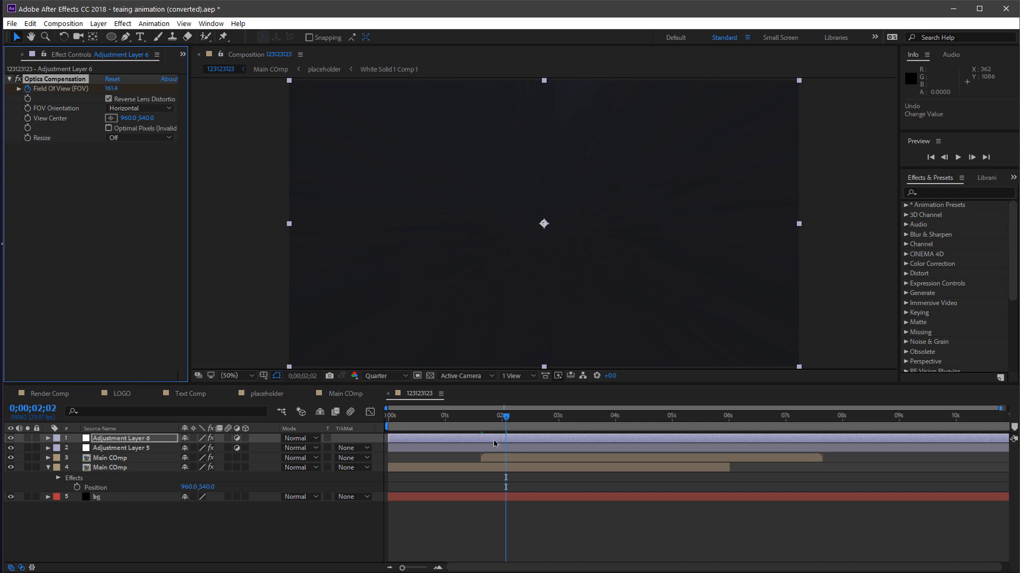
key("u")
left_click_drag(517, 450, 470, 465)
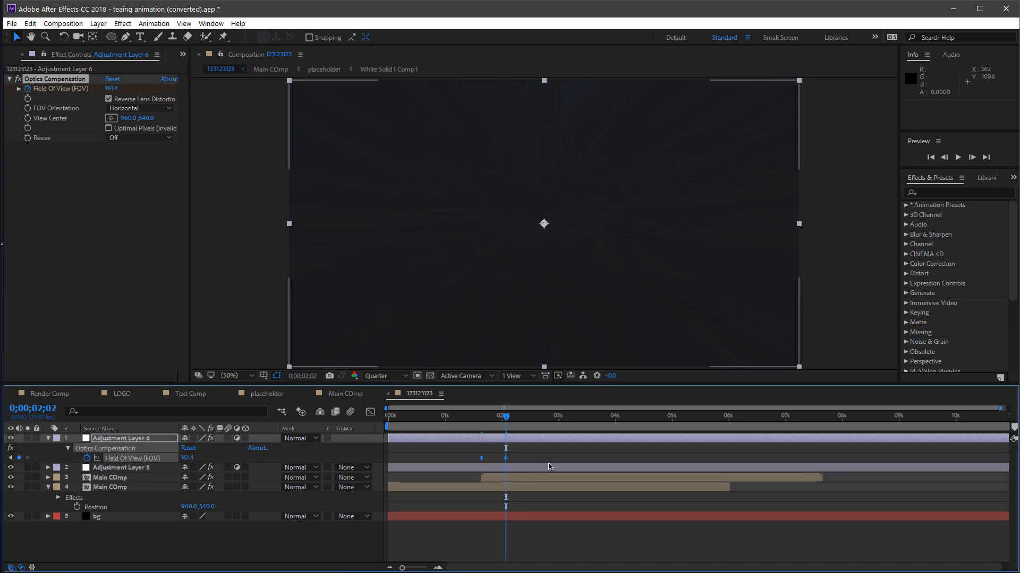
- Return the Optics Compensation Field Of View to 0 at 0;00;02;19
left_click_drag(513, 424, 539, 422)
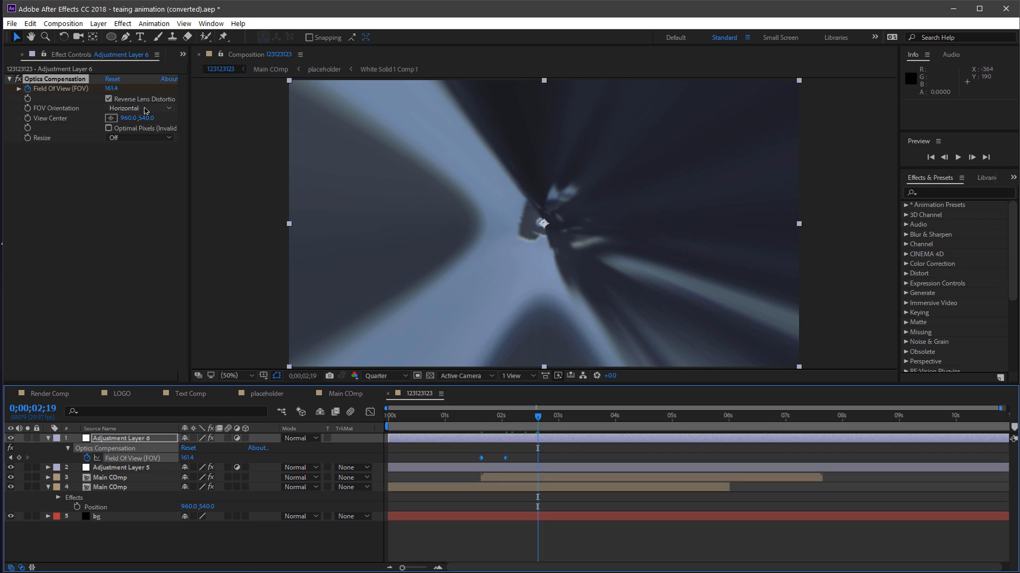
left_click(110, 89)
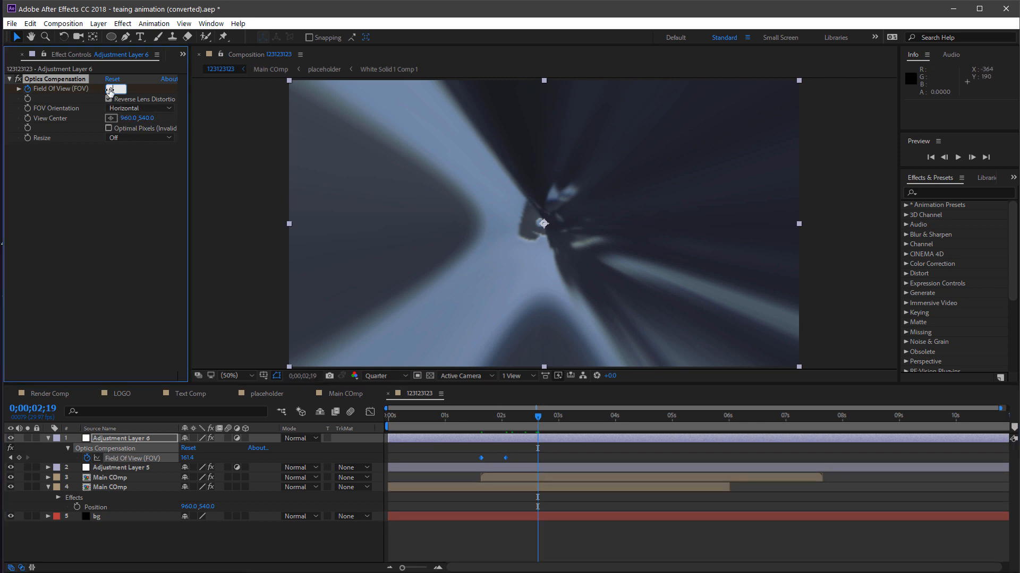
type("0")
key("Return")
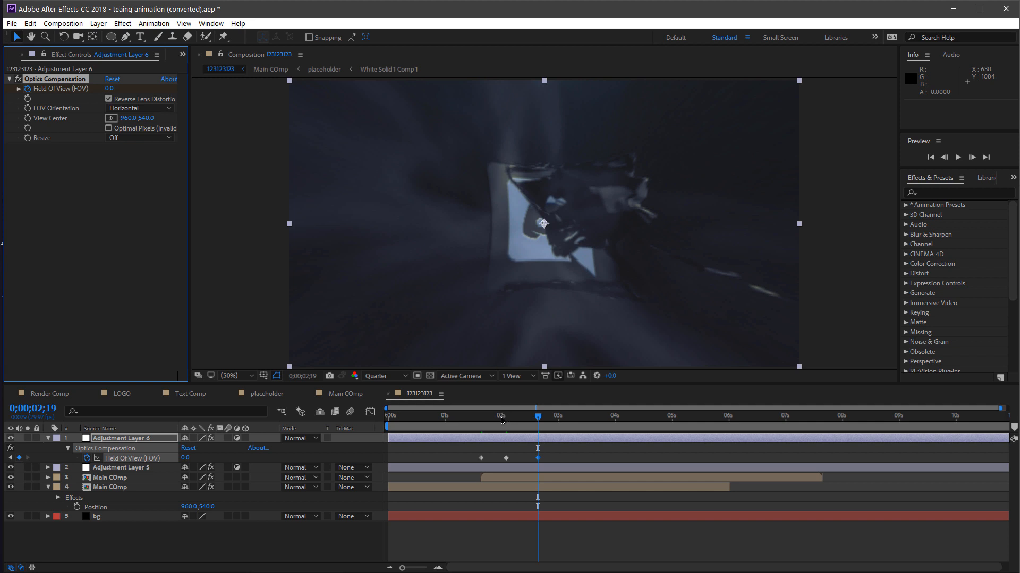
- At 0;00;02;02, start keyframing the Bulge effect's Horizontal Radius, Vertical Radius, Bulge Height and Taper Radius on Adjustment Layer 6
mouse_move(502, 421)
left_mouse_down()
mouse_move(486, 420)
mouse_move(529, 420)
mouse_move(514, 420)
left_mouse_up()
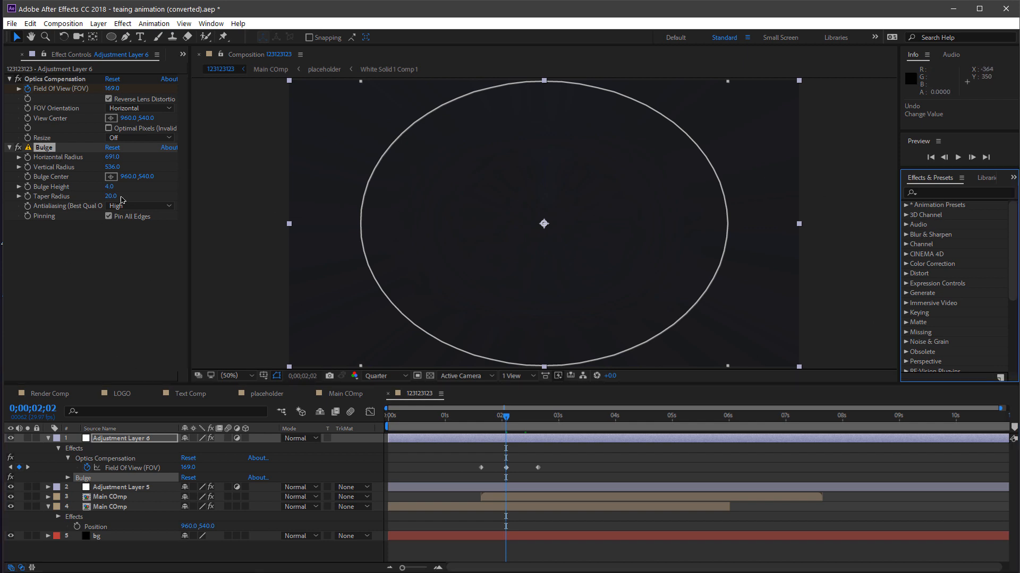
left_click(62, 276)
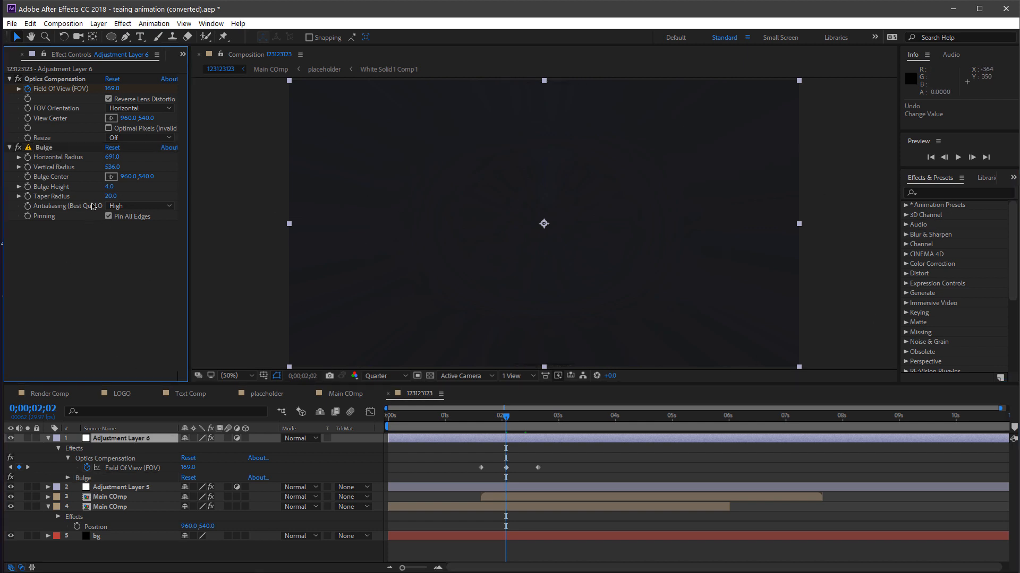
left_click(28, 157)
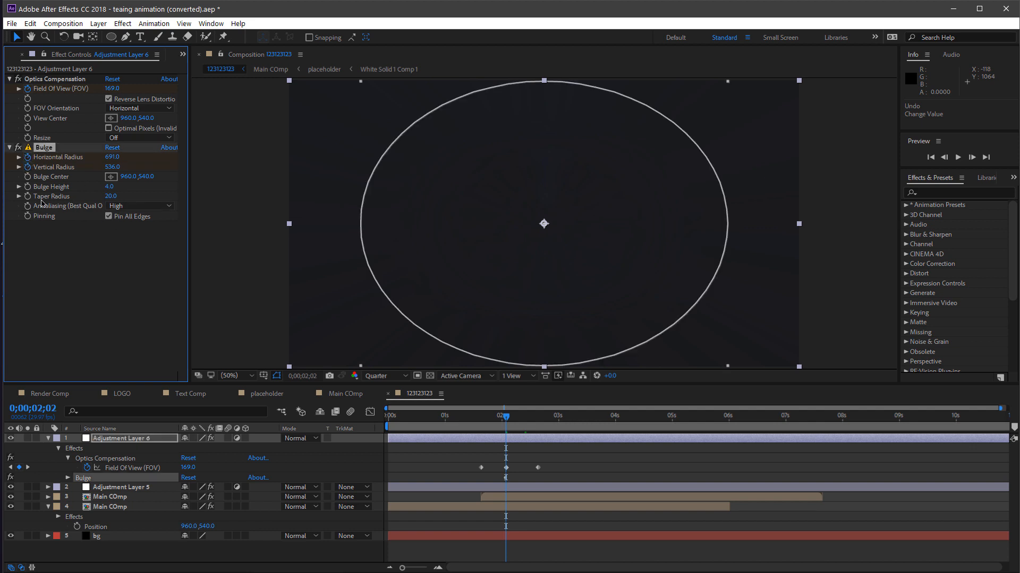
left_click(28, 187)
left_click(36, 202)
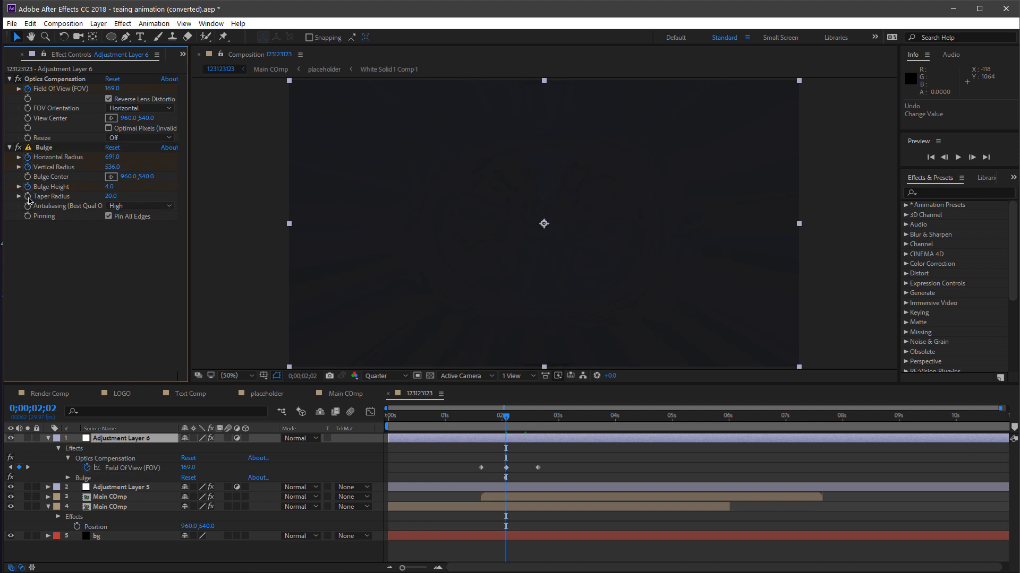
left_click(28, 197)
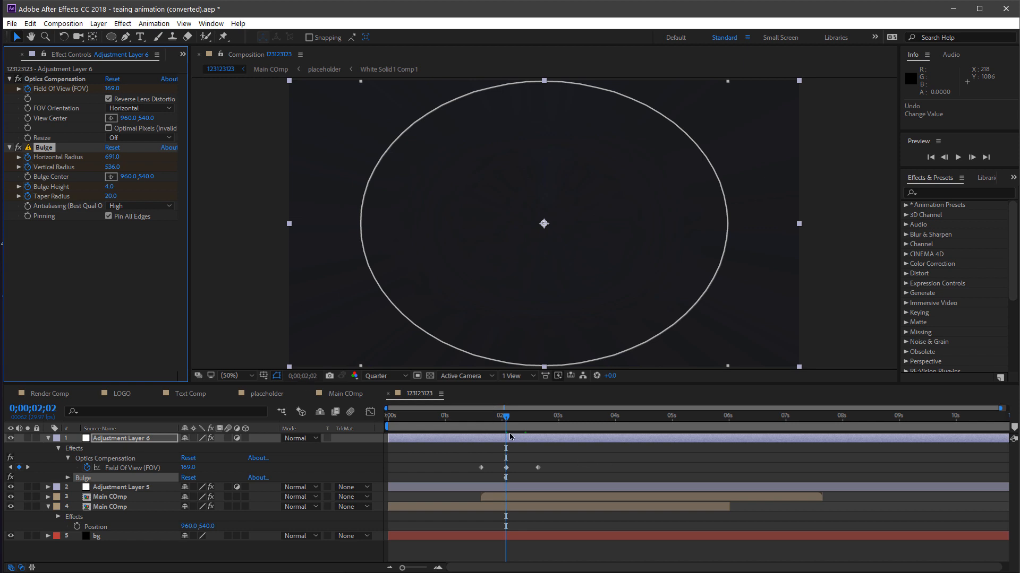
- Collapse the expanded layers and show only the keyframed properties of Adjustment Layer 6
left_click(47, 438)
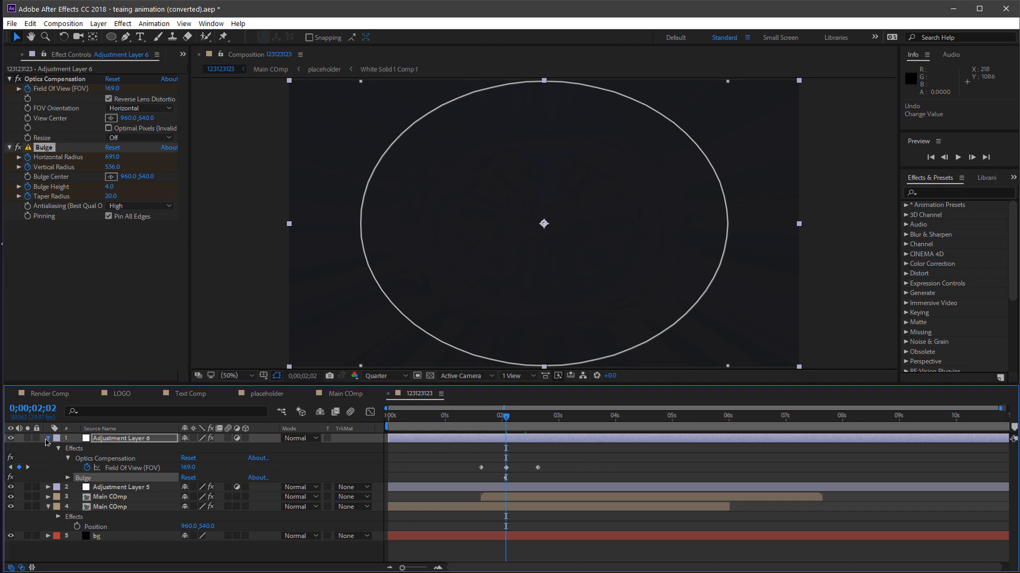
left_click(50, 467)
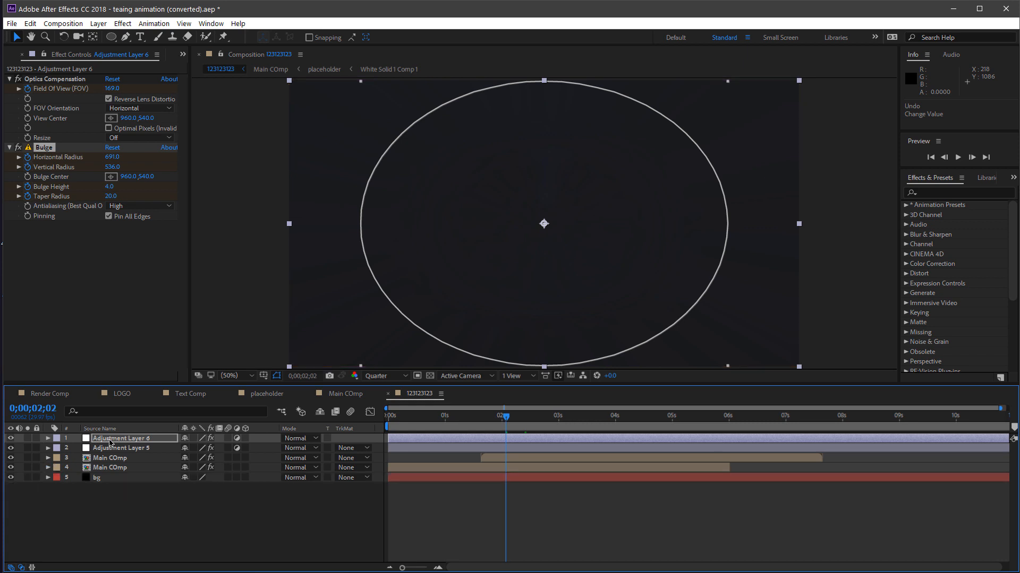
left_click(110, 440)
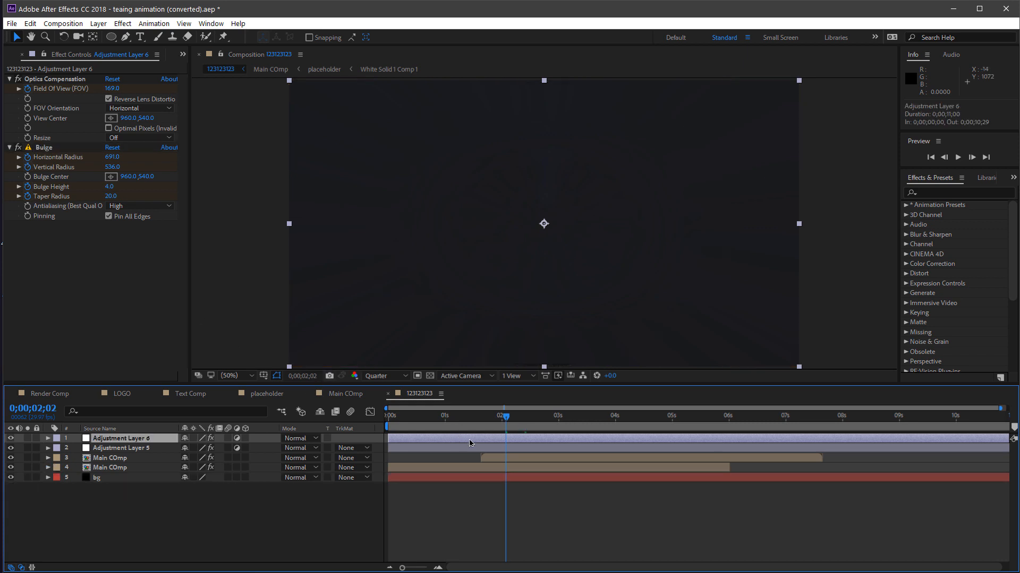
key("u")
- At 0;00;02;19, set the Bulge effect's Taper Radius and Bulge Height to 0
left_click_drag(505, 429, 539, 431)
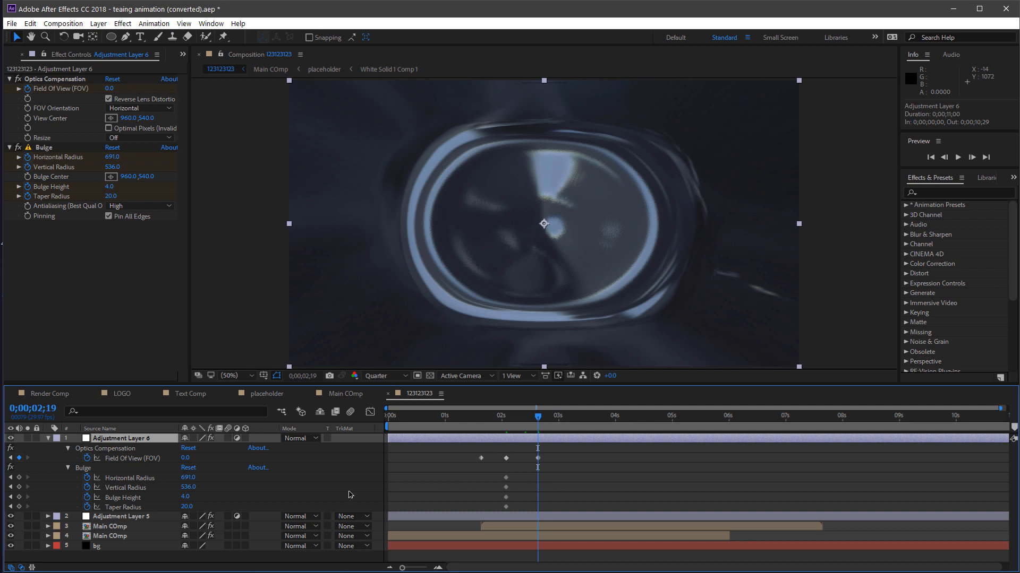
left_click_drag(110, 187, 161, 189)
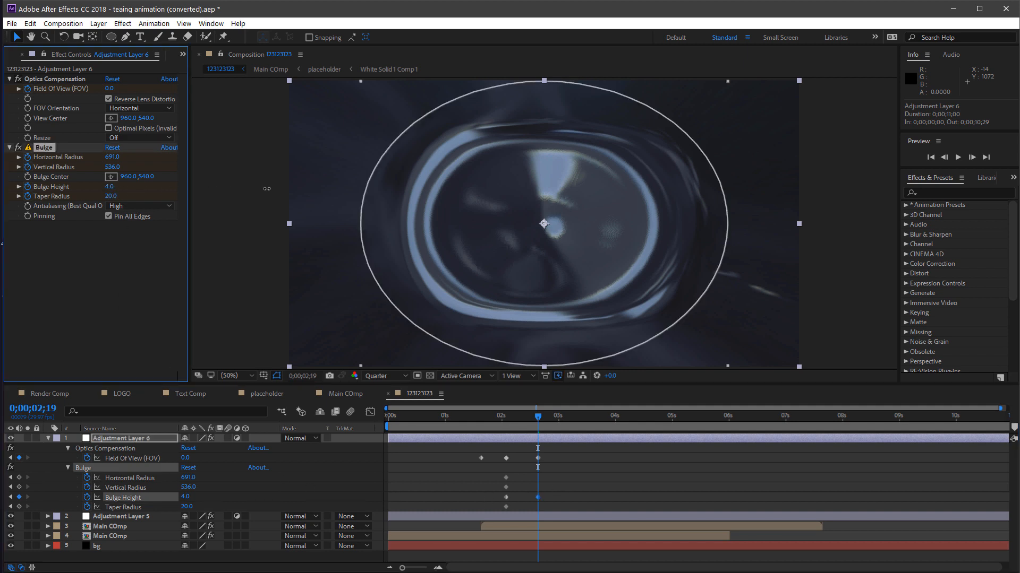
left_click_drag(266, 189, 50, 205)
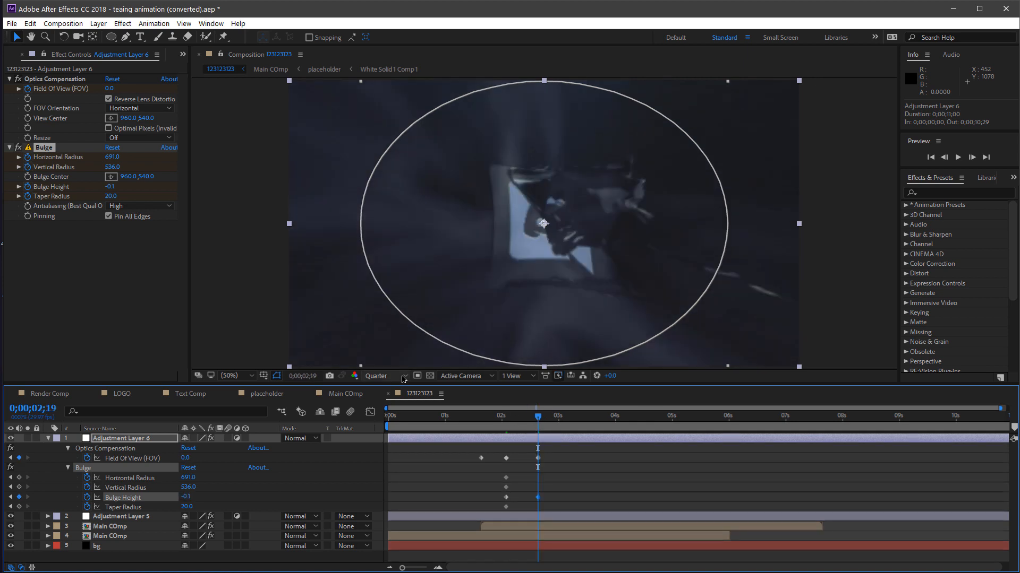
left_click(109, 197)
type("0")
key("Return")
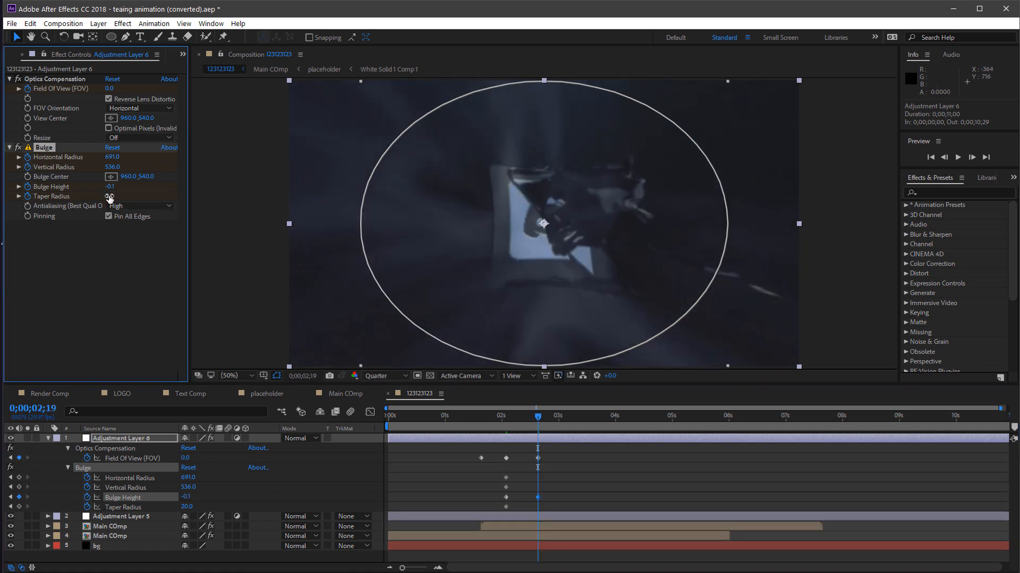
left_click(109, 186)
type("0")
key("Return")
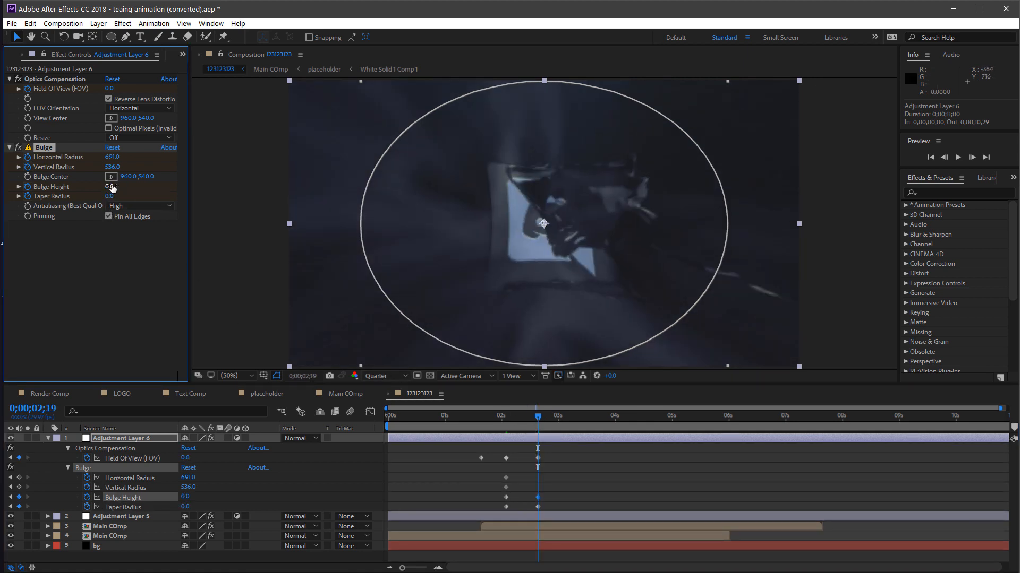
- Set the Bulge effect's Horizontal Radius and Vertical Radius to 0 at 0;00;02;19
left_click(112, 156)
type("0")
key("Return")
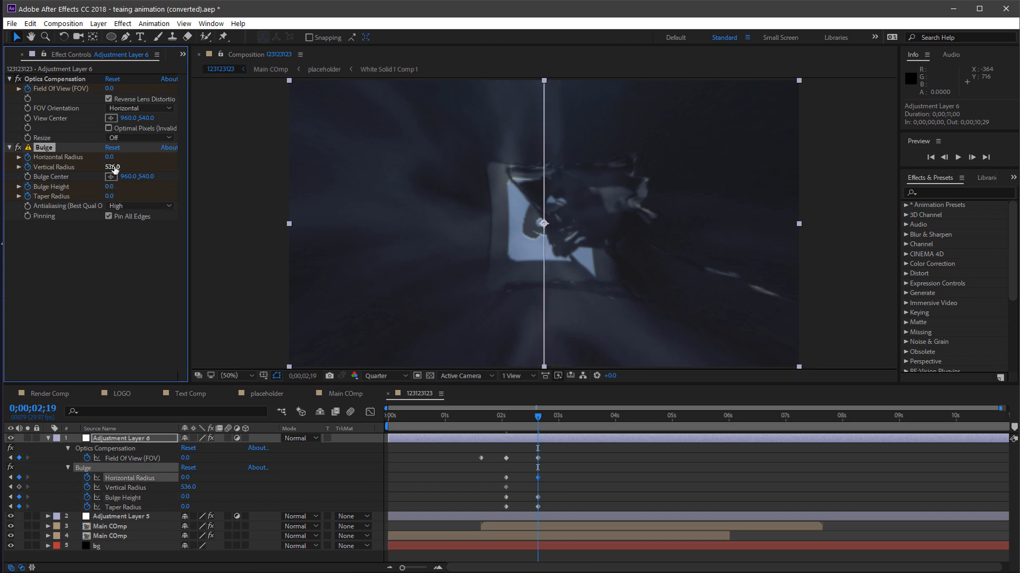
left_click(112, 167)
type("0")
key("Return")
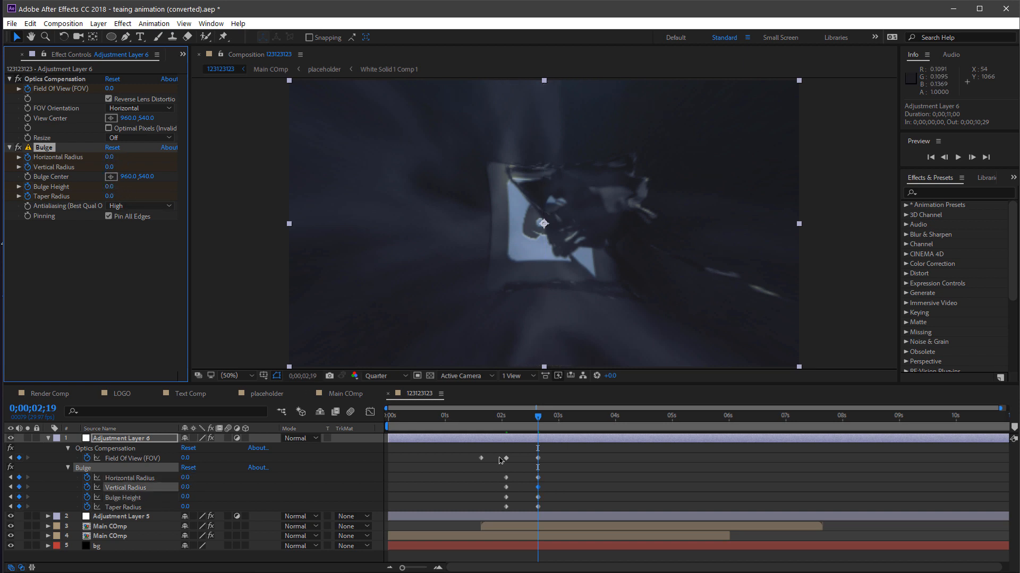
- Scrub through the transition to 0;00;02;21 and disable Pin All Edges on the Bulge effect
left_click(570, 467)
left_click_drag(513, 418, 541, 425)
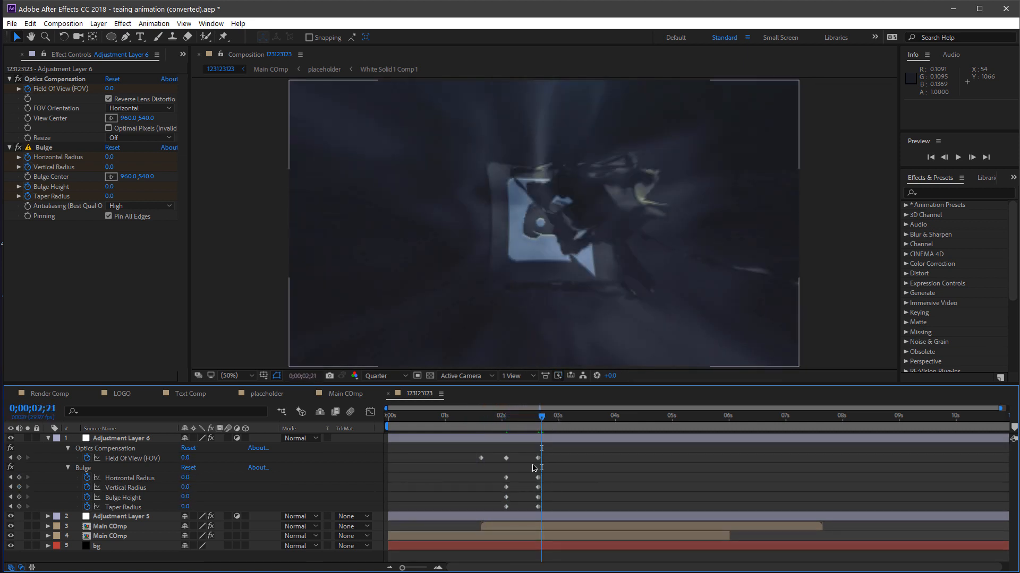
left_click(110, 219)
left_click(110, 218)
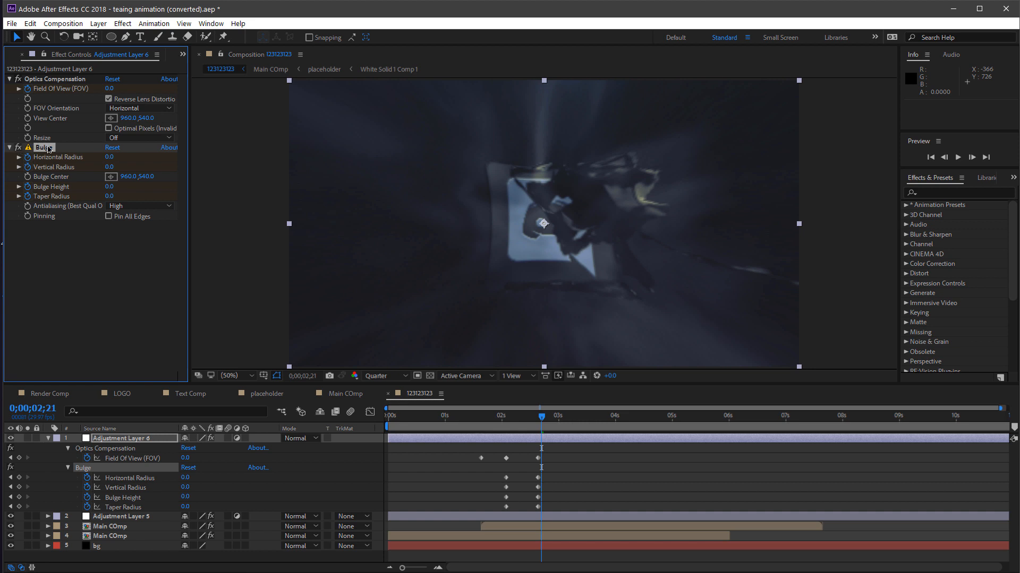
- Remove the Bulge effect and then the whole Adjustment Layer 6 from composition 123123123, checking the start of Render Comp in between
key("Delete")
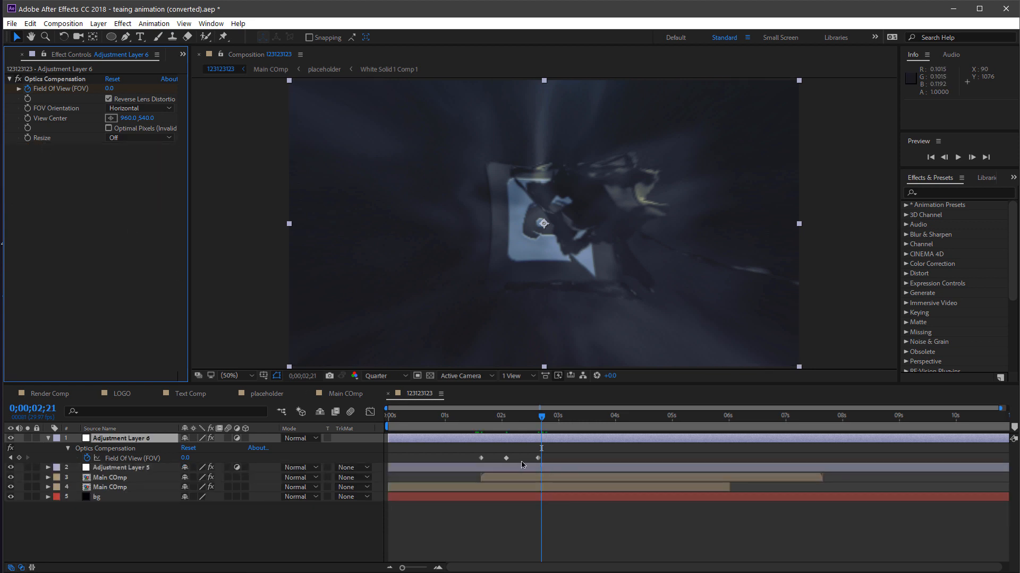
left_click(509, 438)
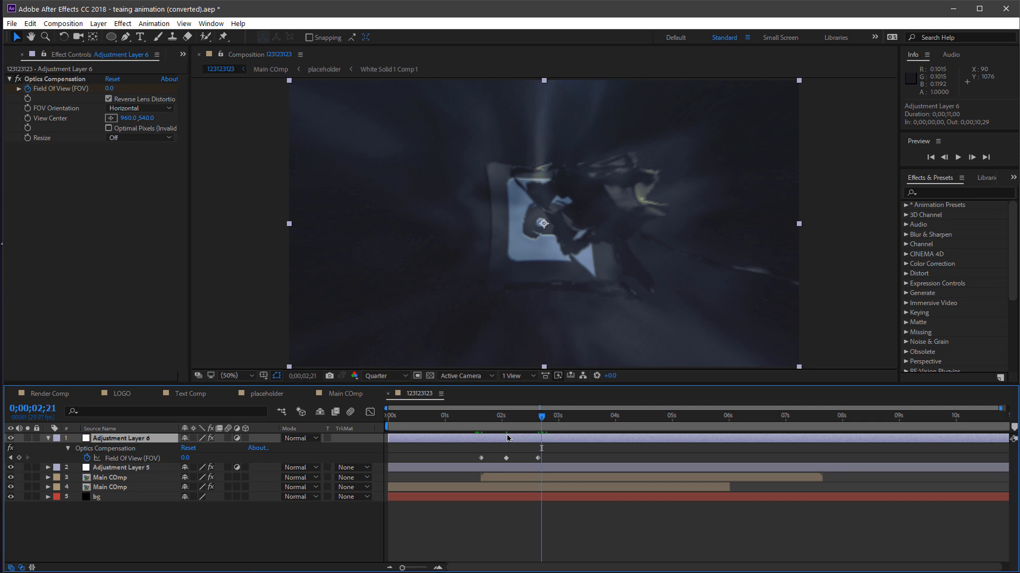
left_click(37, 399)
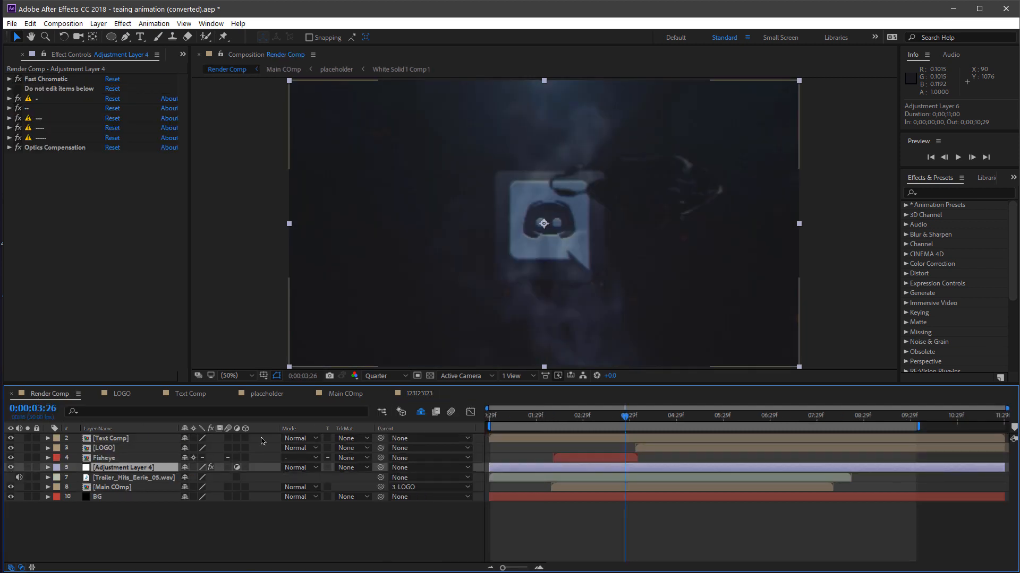
left_click_drag(517, 420, 490, 421)
key("space")
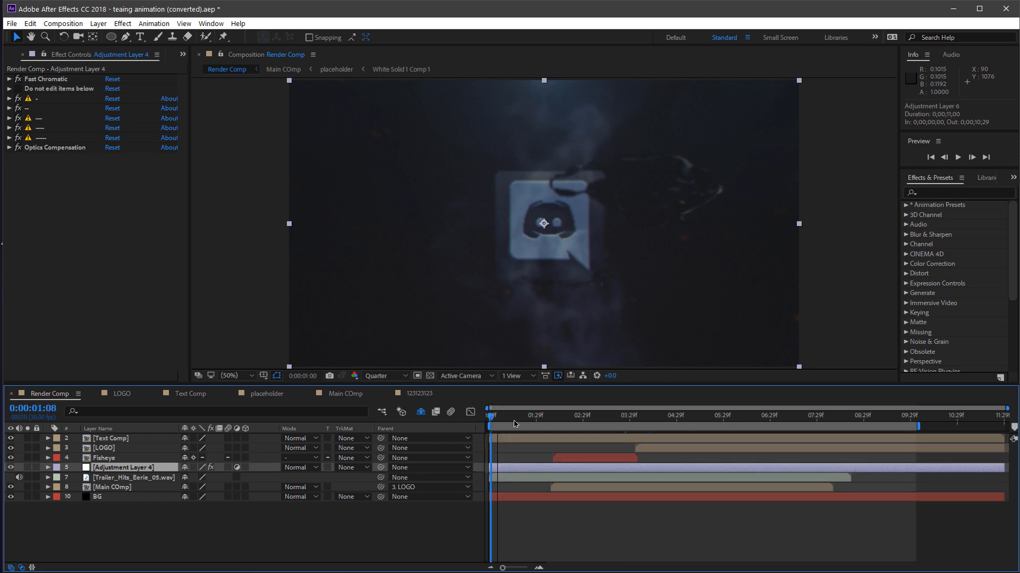
left_click(413, 393)
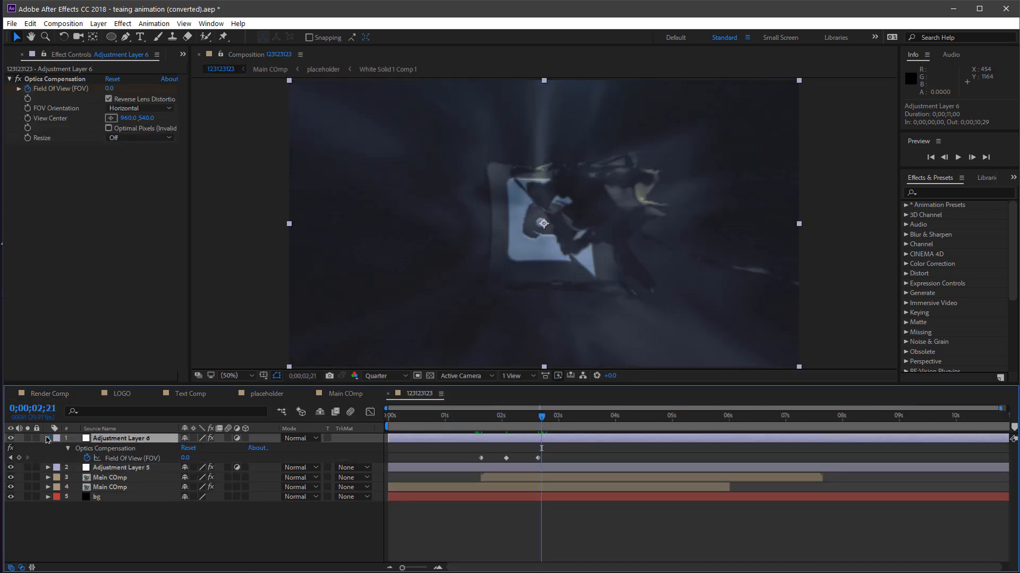
key("Delete")
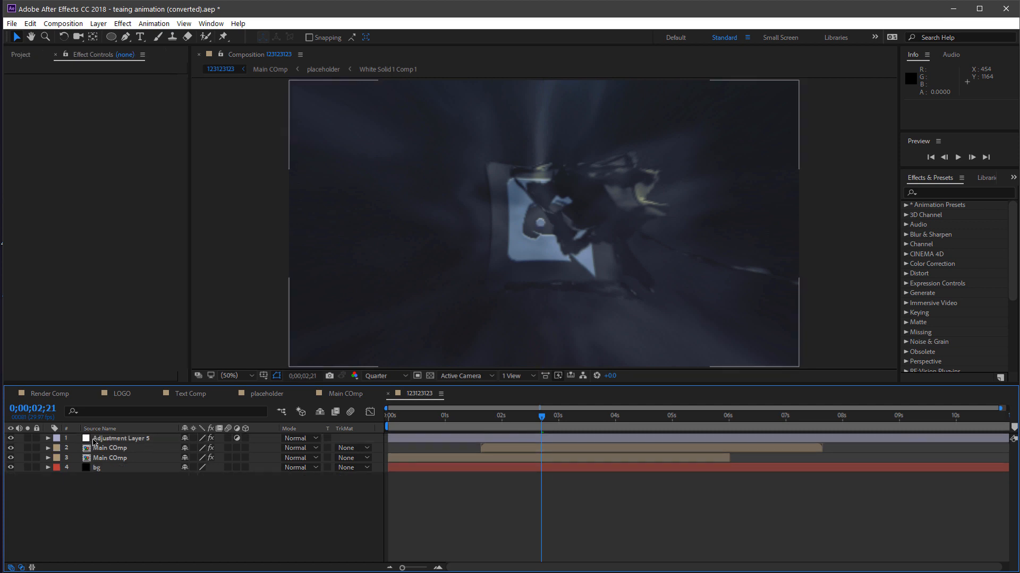
- Examine the Fisheye layer's influence in Render Comp by toggling its visibility at 0:00:03:10 and scrubbing to 0:00:03:25
left_click(43, 395)
left_click_drag(500, 422, 601, 437)
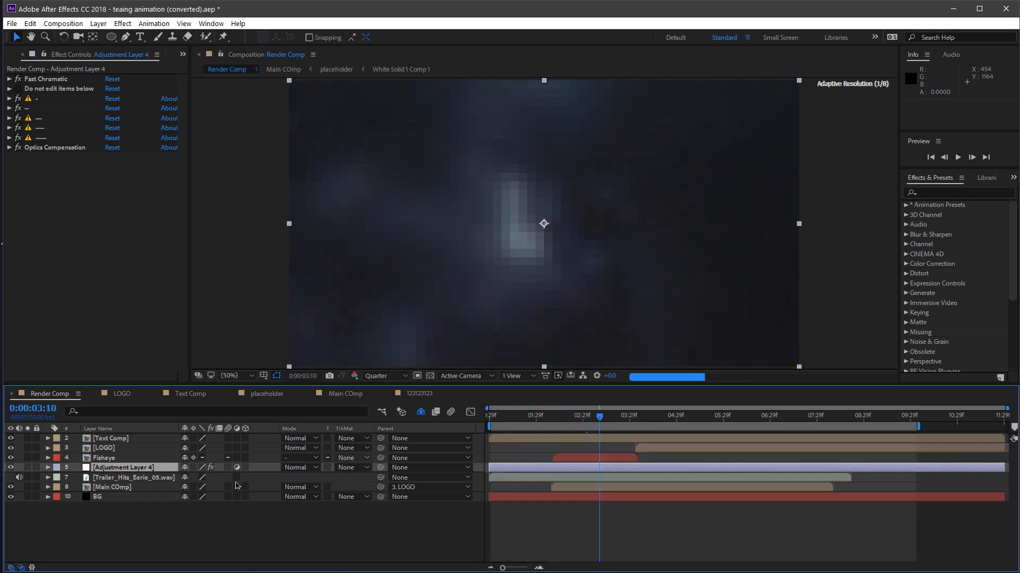
left_click(104, 458)
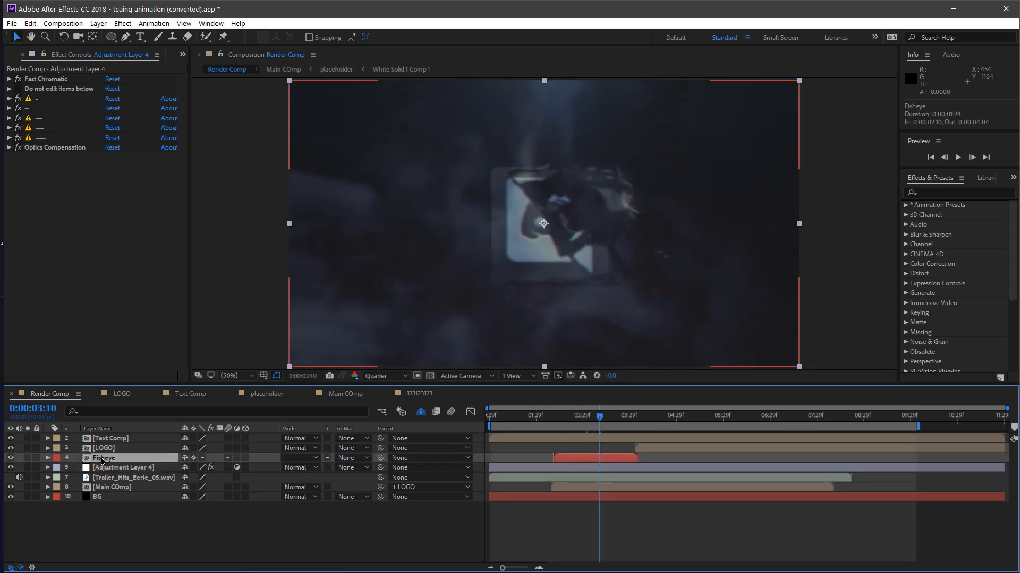
left_click(11, 458)
left_click(12, 458)
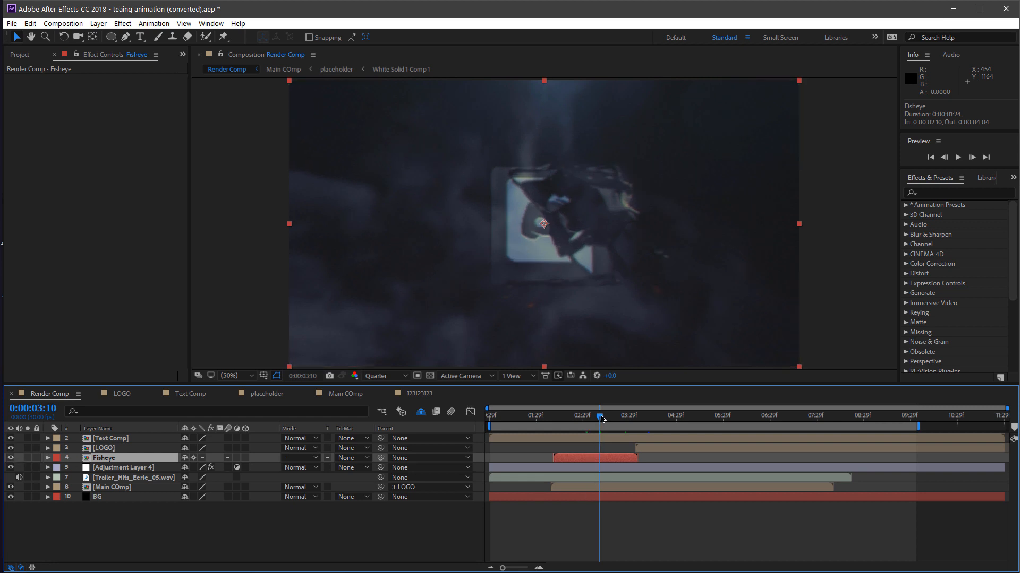
left_click_drag(602, 419, 622, 419)
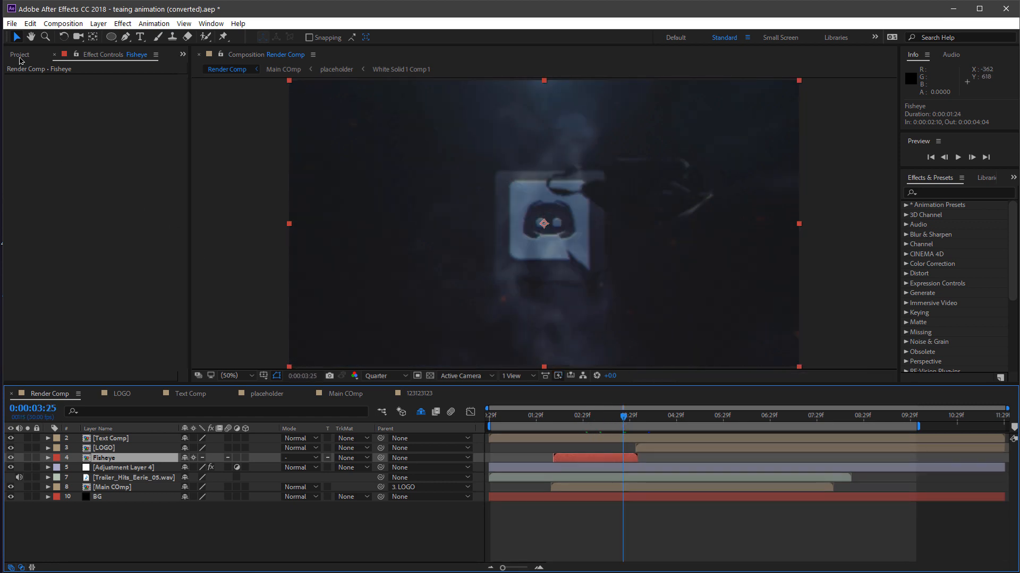
- Collapse the Comps folder, scrub Render Comp to 0:00:07:02, and review the source files in the Footage folder, including flare_00000.png and Particles_04.mp4
left_click(21, 56)
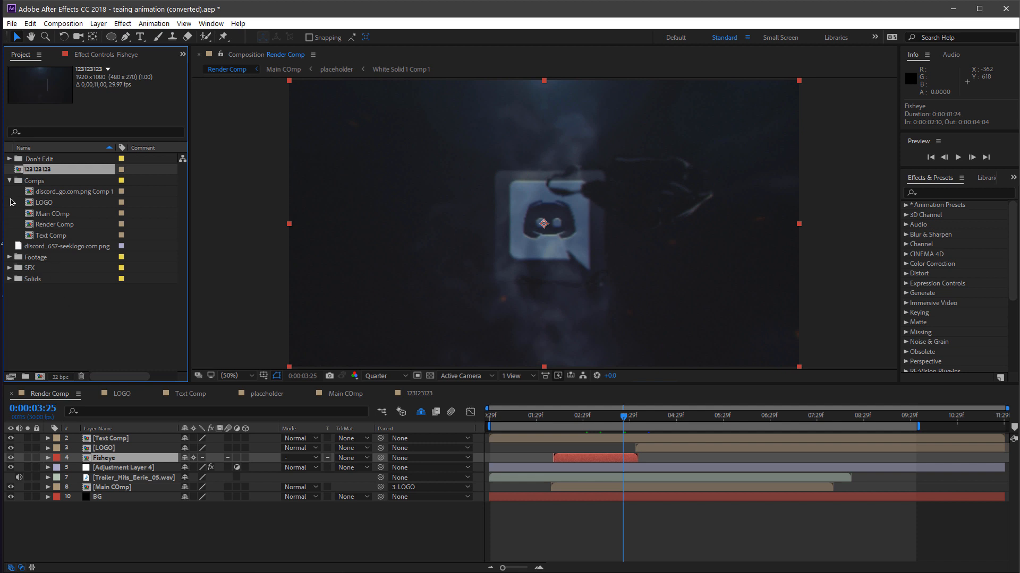
left_click(10, 182)
left_click(80, 321)
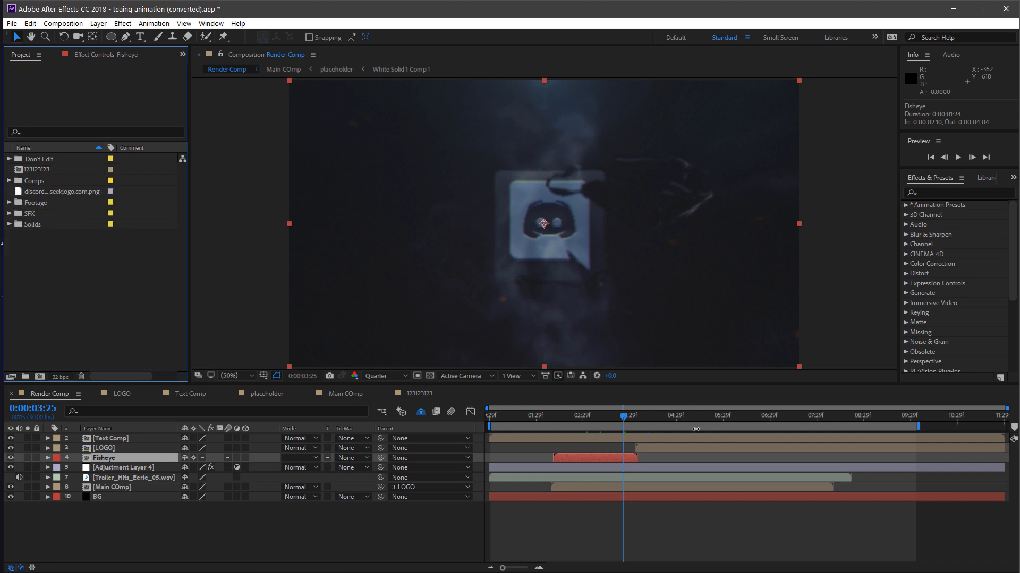
left_click_drag(624, 418, 759, 438)
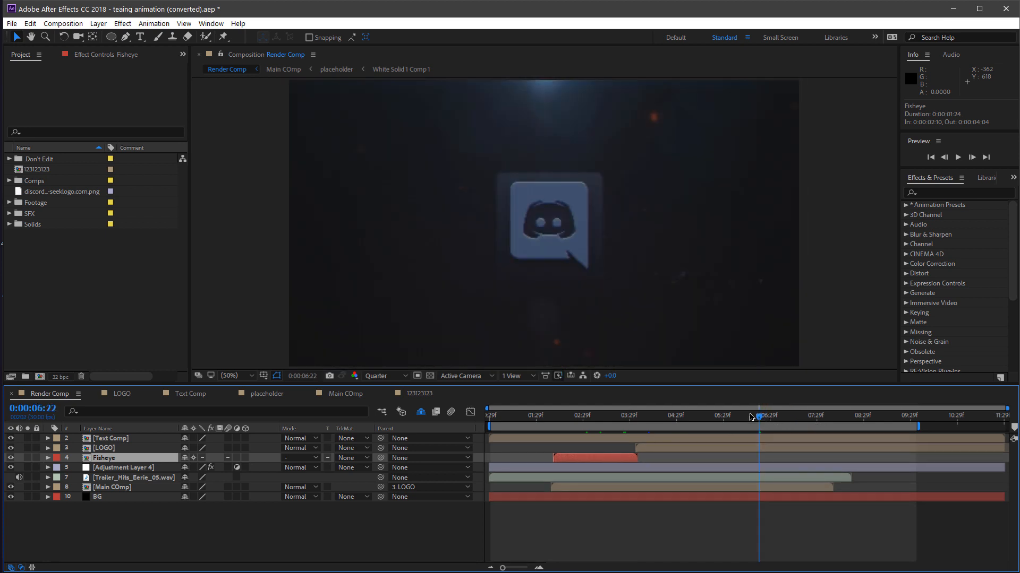
left_click_drag(771, 418, 774, 416)
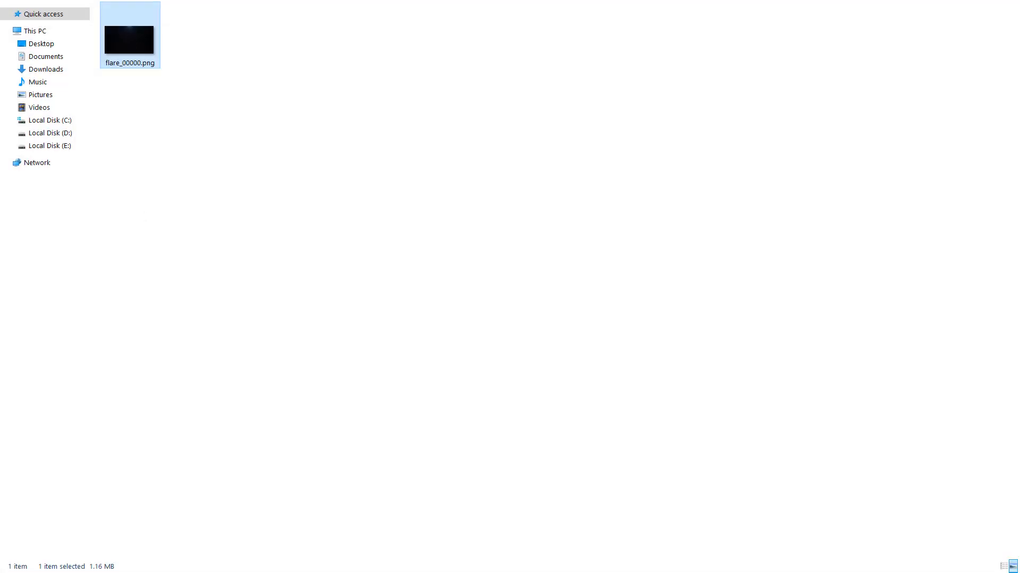
key("alt+Left")
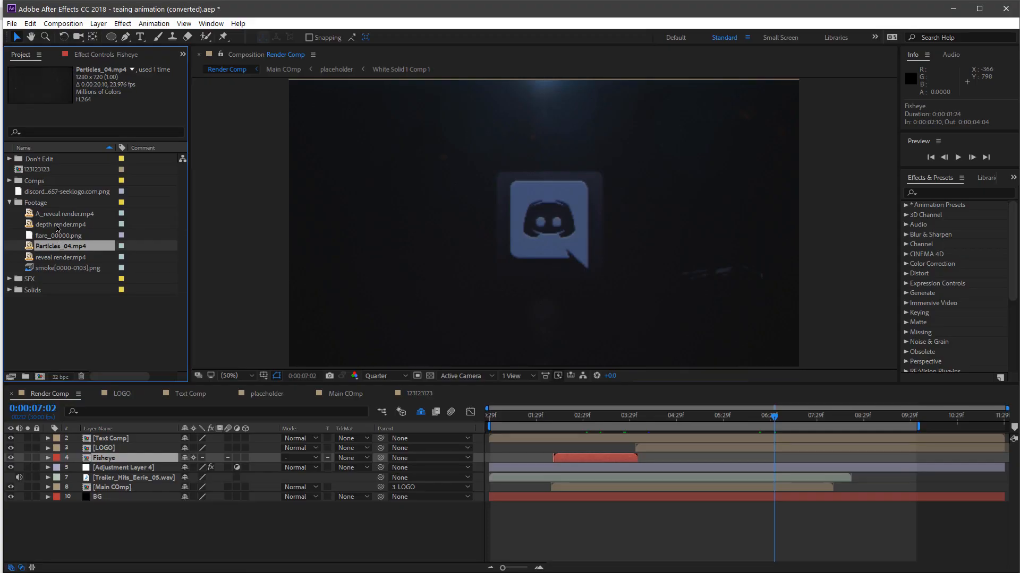
left_click(57, 225)
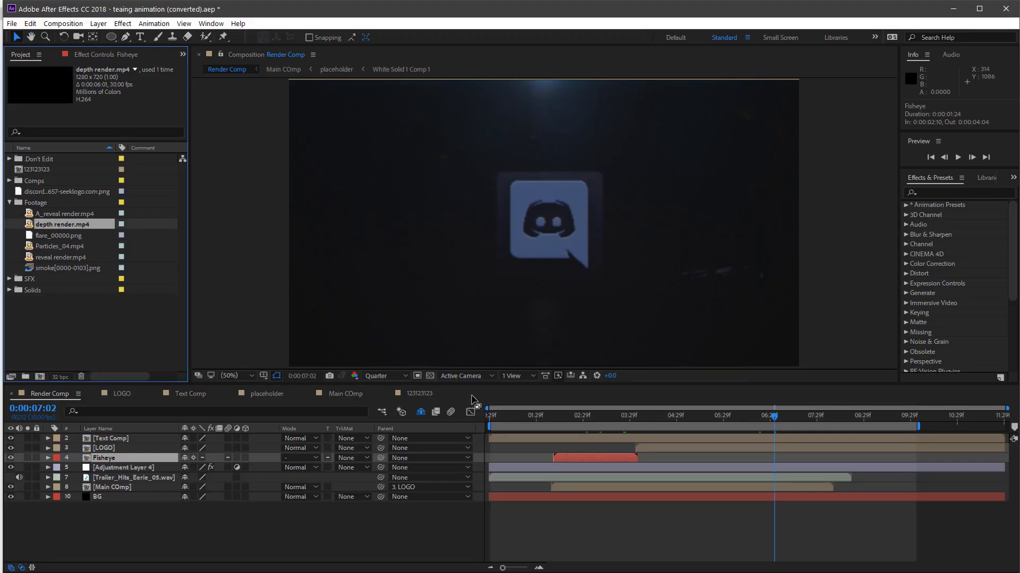
- Scrub Render Comp to 0:00:05:00, inspect the particles around the logo up close, and fit the composition back in view
left_click(465, 413)
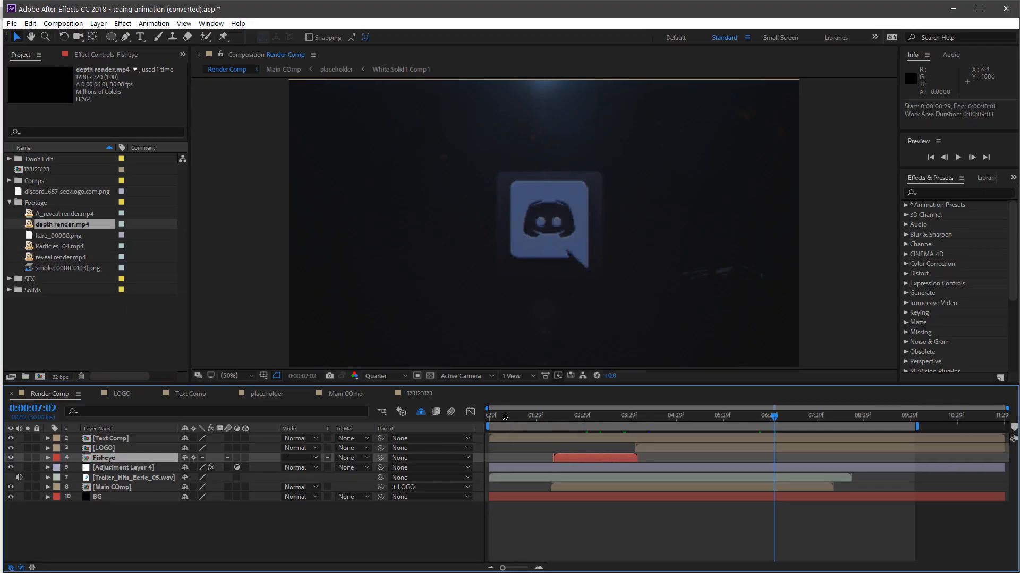
left_click_drag(504, 417, 601, 417)
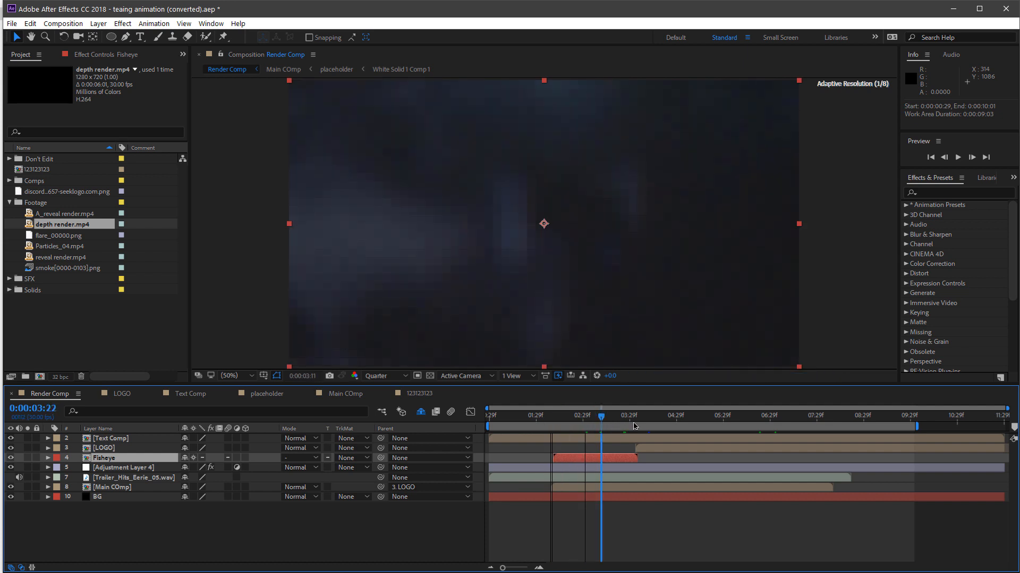
left_click(677, 417)
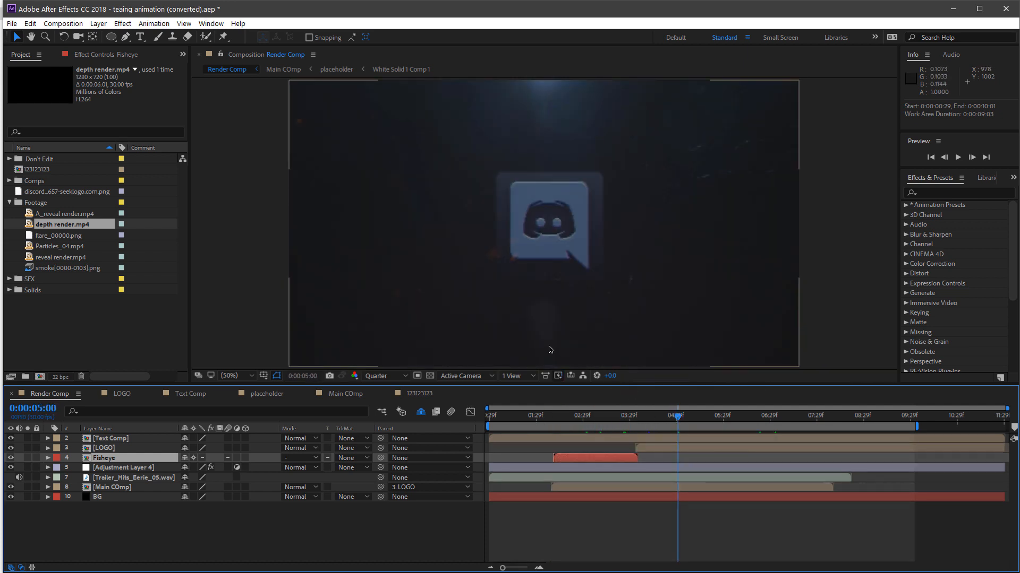
scroll(508, 238, "up", 4)
scroll(584, 223, "down", 2)
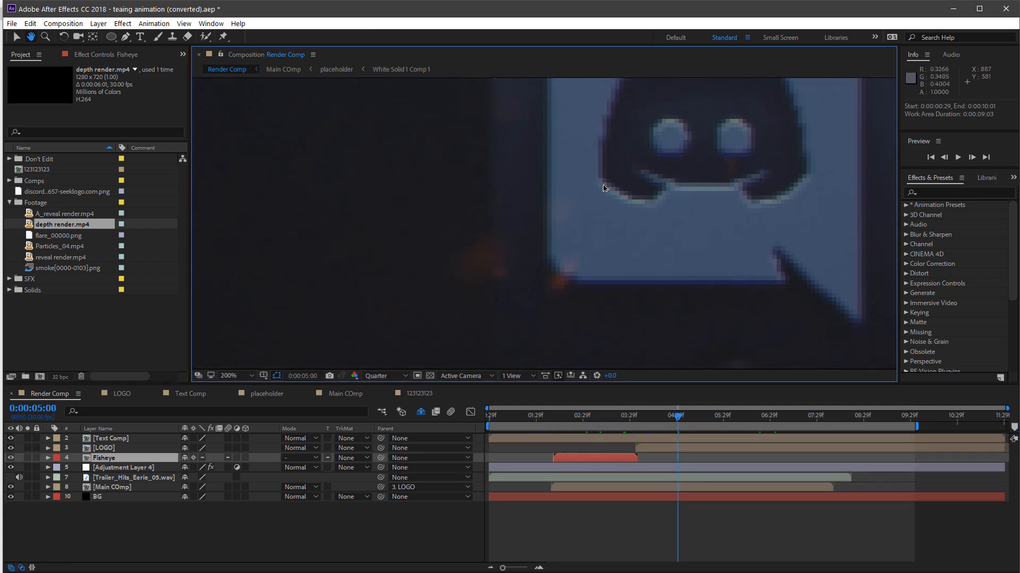
left_click(237, 376)
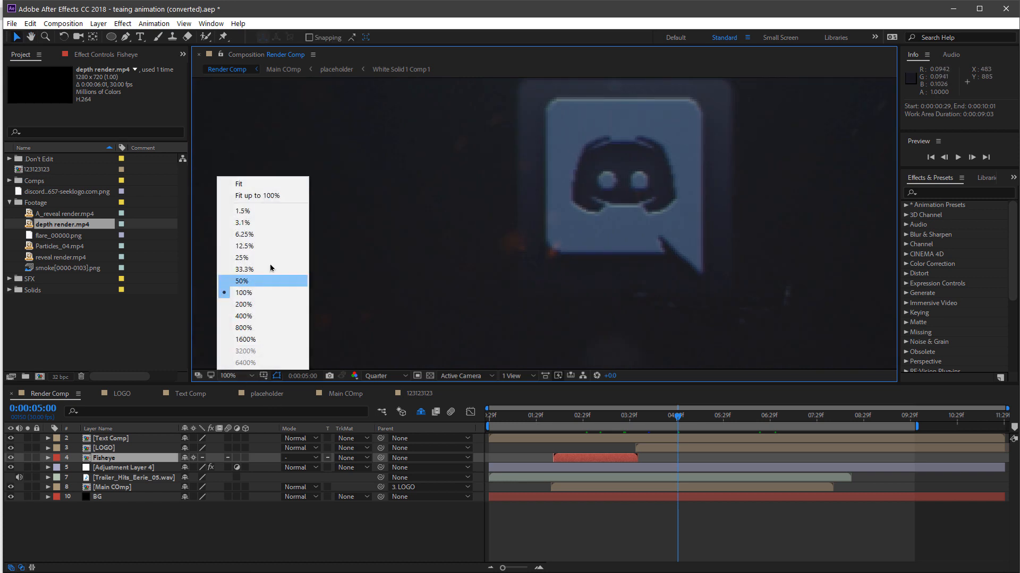
left_click(262, 185)
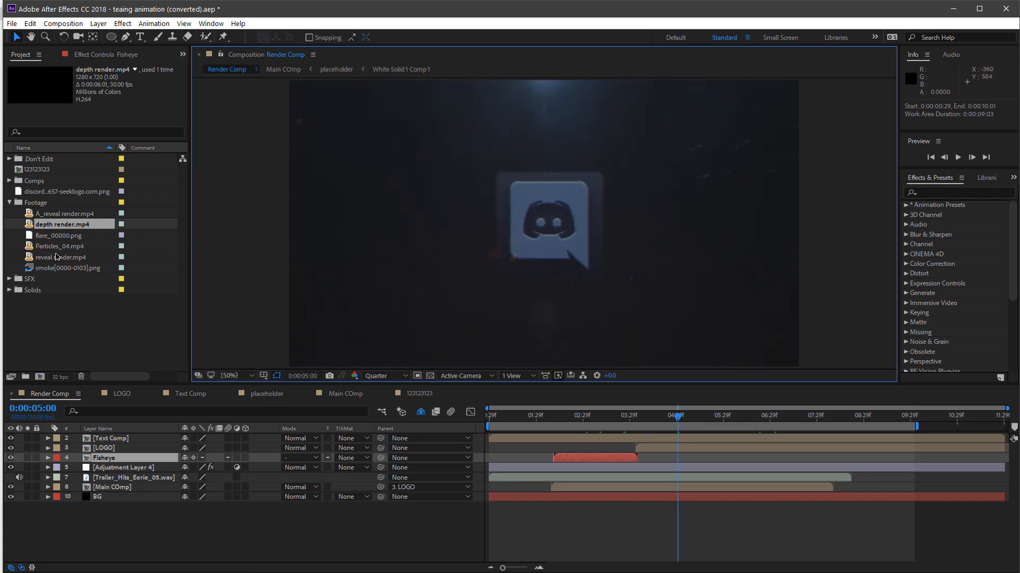
- Try Particles_04.mp4 above Fisheye in Render Comp, fitted to the comp with Screen blending, delete that trial layer, and leave Fisheye hidden
left_click_drag(58, 246, 129, 454)
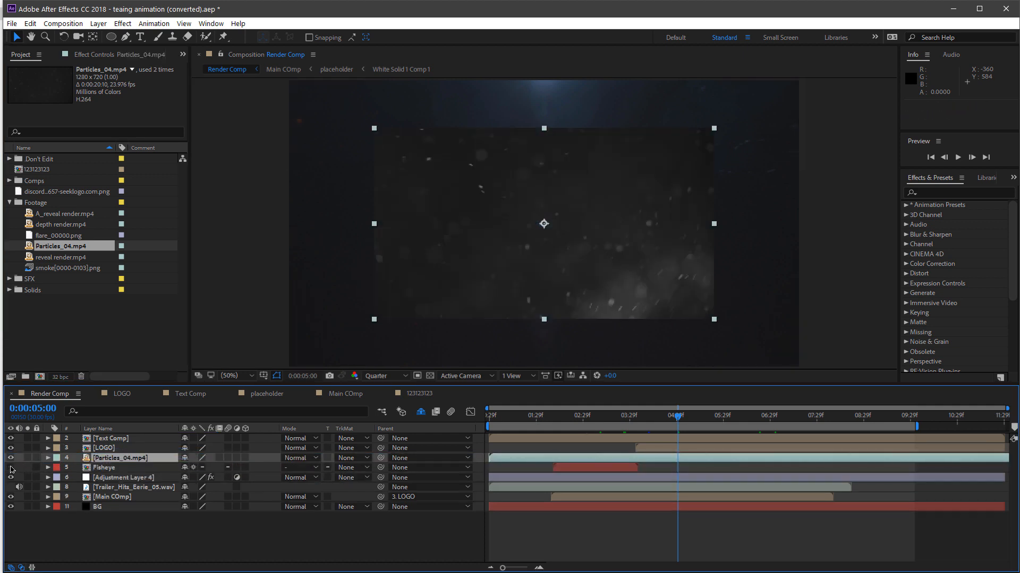
left_click(11, 467)
key("ctrl+alt+f")
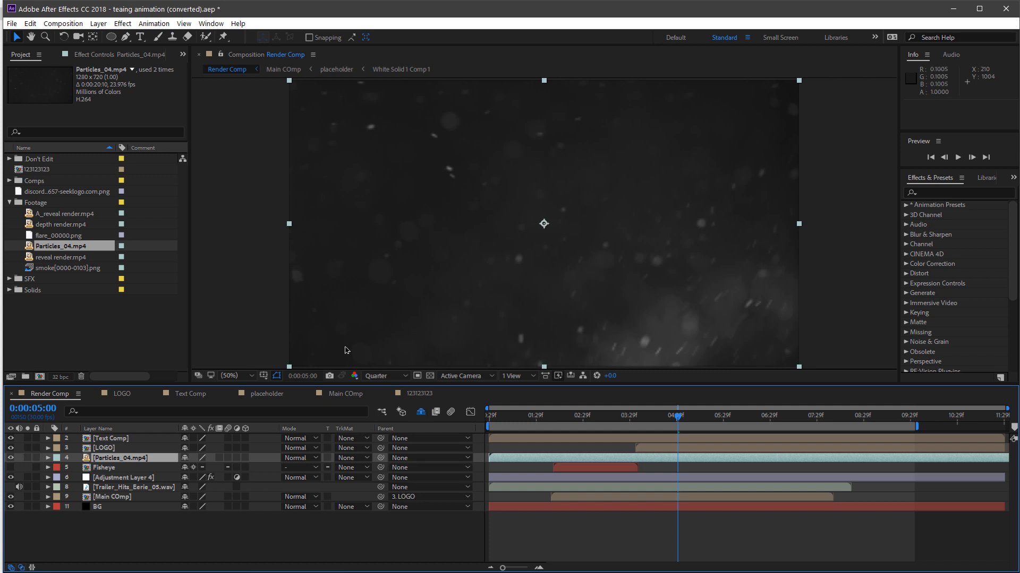
left_click(307, 458)
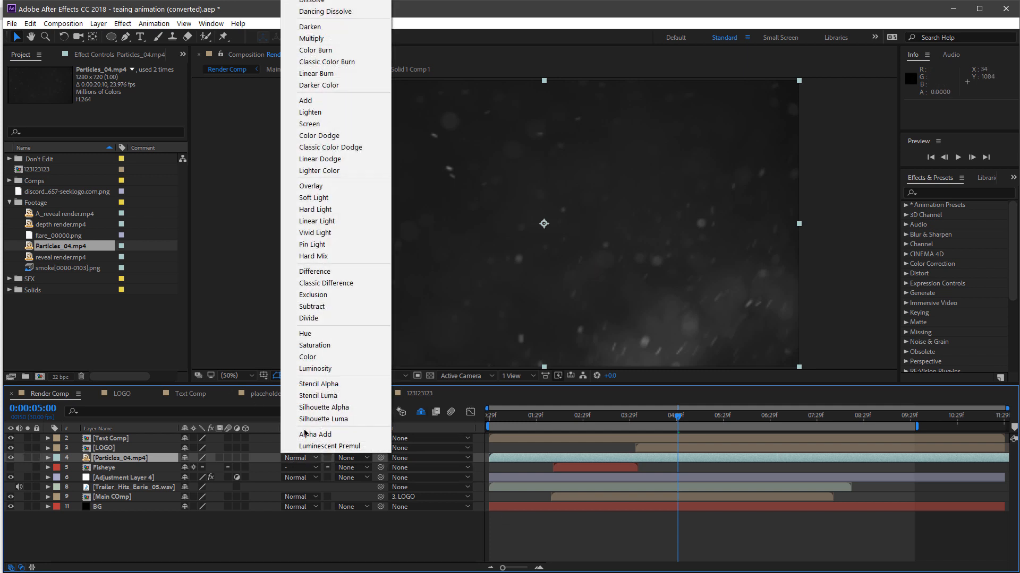
left_click(325, 127)
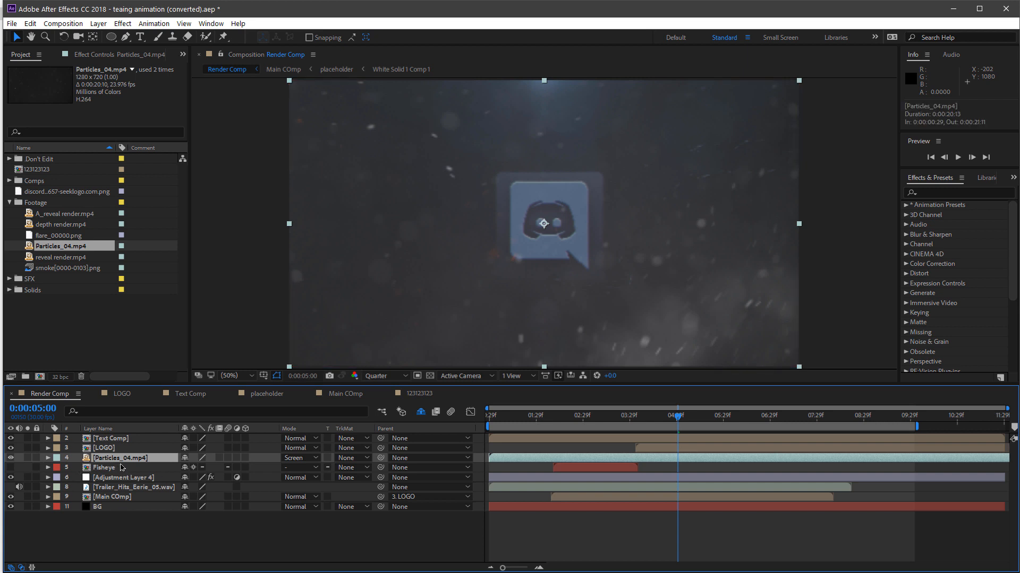
key("Delete")
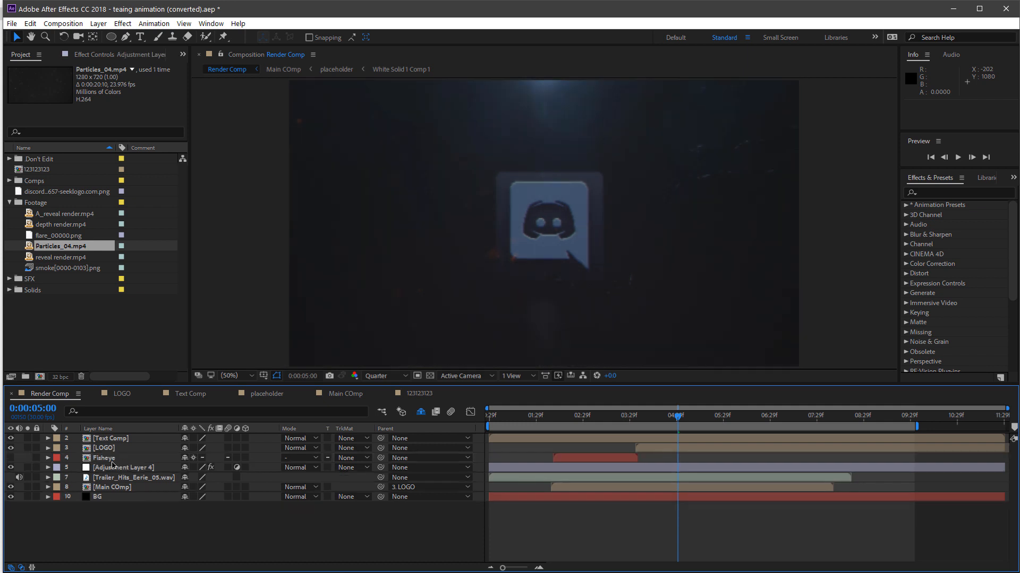
- Look inside the Fisheye precomp, return to Render Comp, and check its audio, LOGO and Text Comp layers for the particle footage
left_click(112, 462)
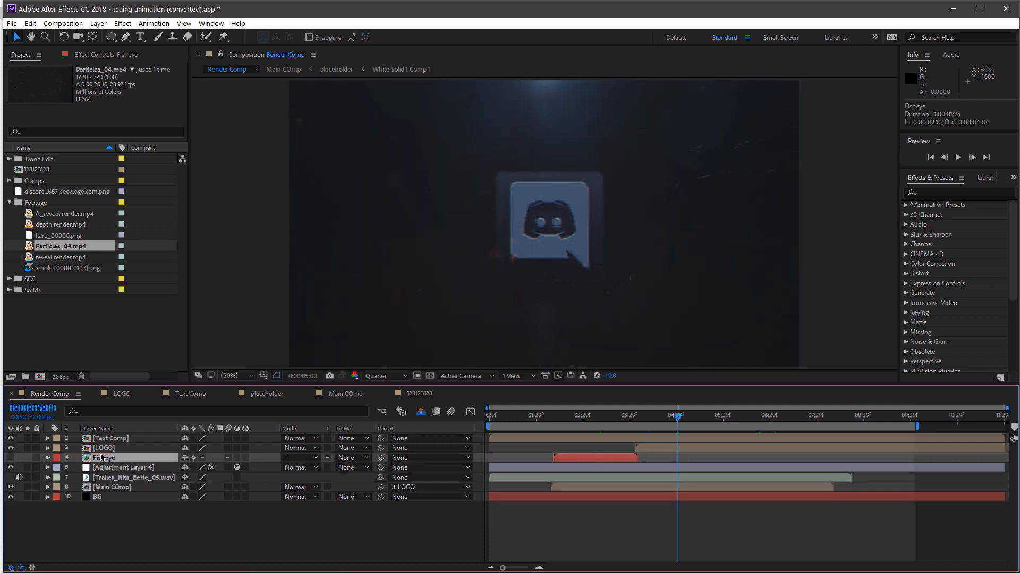
double_click(103, 457)
left_click(57, 397)
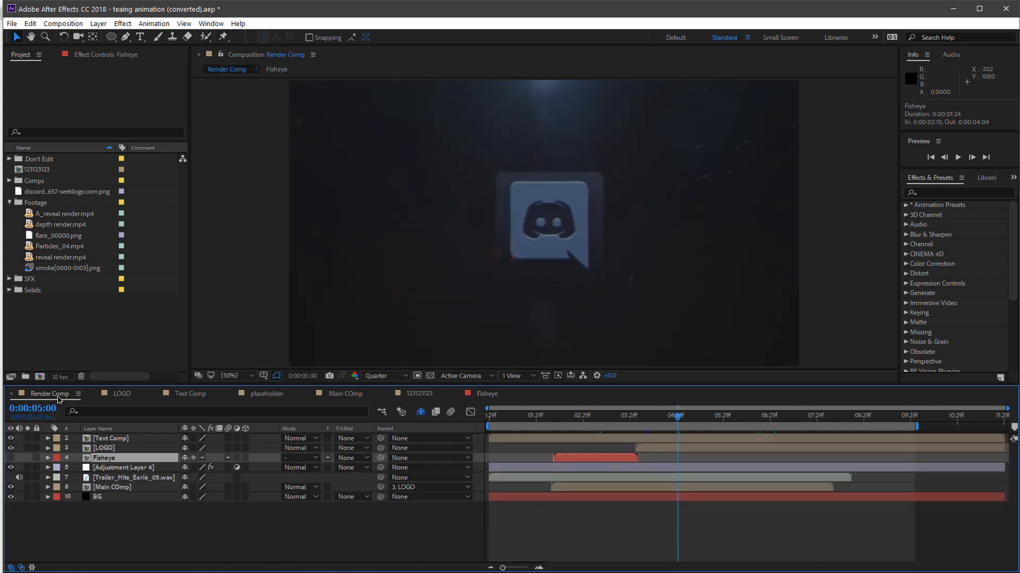
left_click(110, 480)
left_click(113, 487)
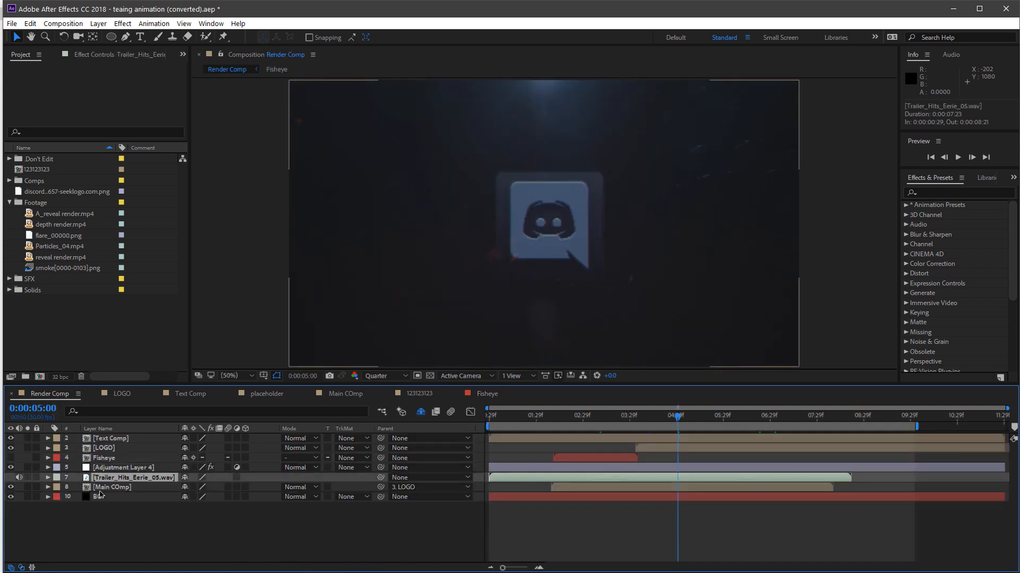
left_click(98, 457)
left_click(106, 447)
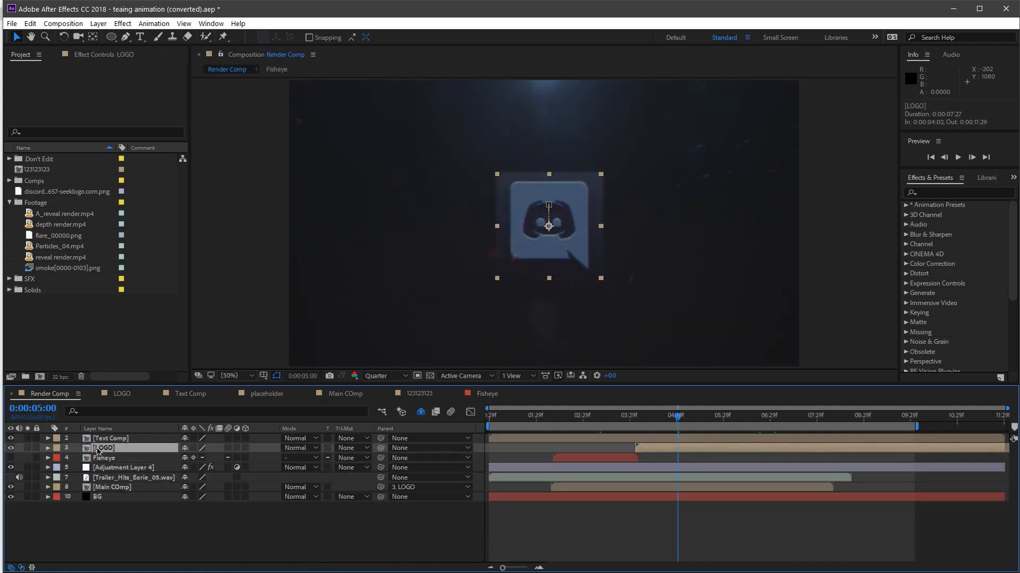
left_click(109, 439)
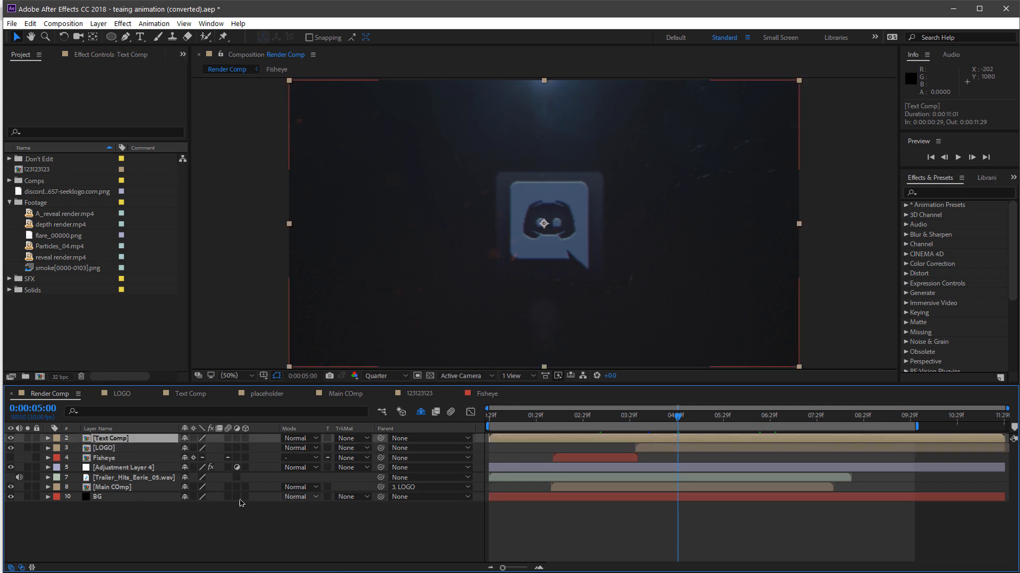
- Scrub through Main COmp, return to Render Comp, show its shy layers, and select the Particles_04.mp4 layer
double_click(126, 487)
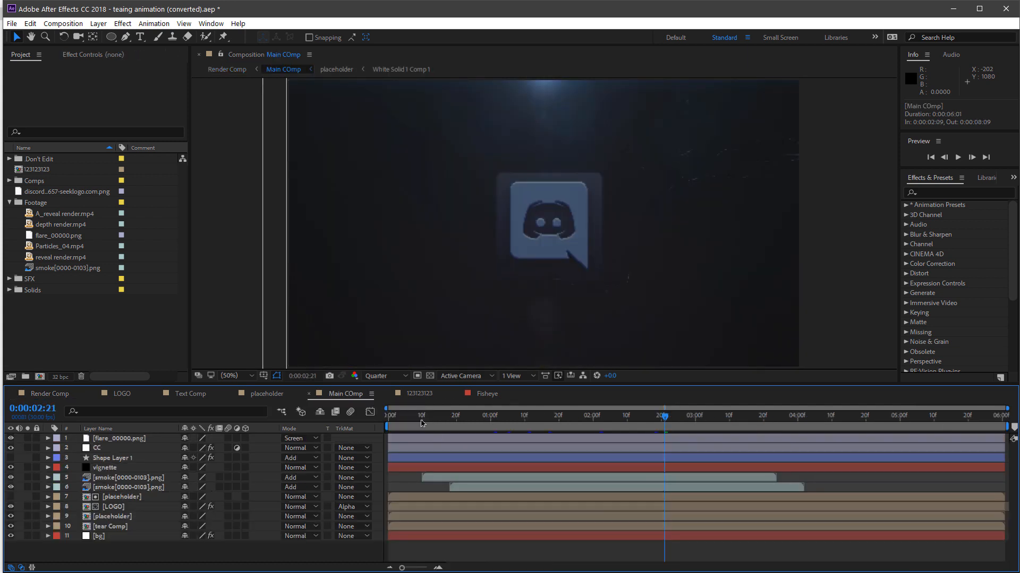
left_click_drag(421, 423, 496, 423)
left_click(52, 396)
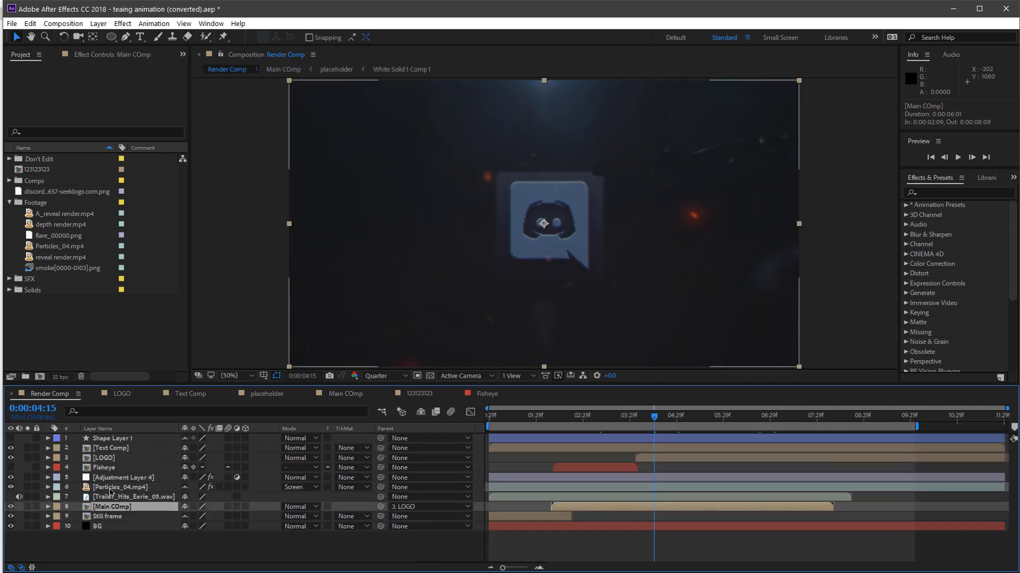
left_click(110, 489)
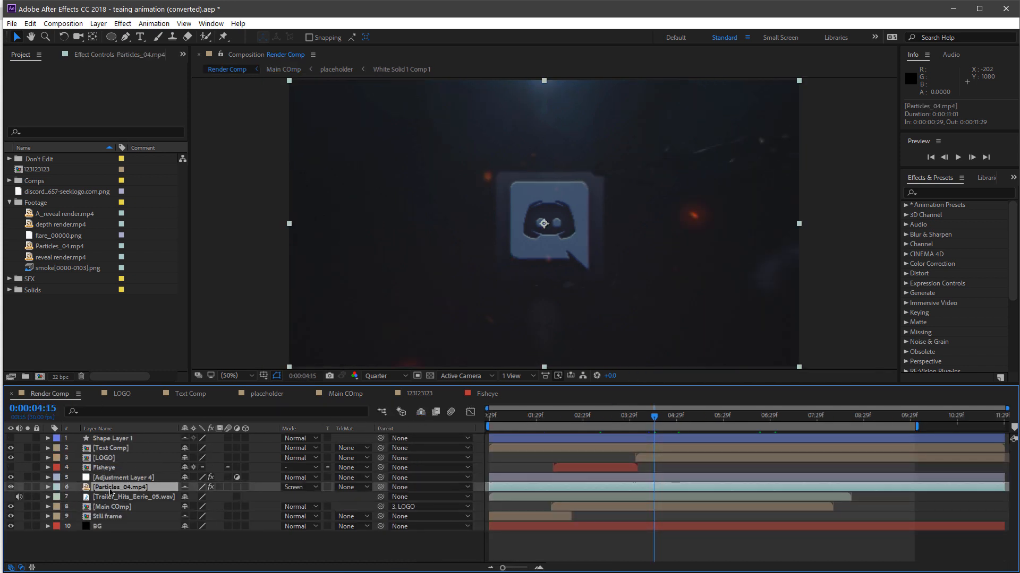
- Adjust the RGB curve of the Curves effect on Particles_04.mp4, moving its lower point slightly toward the highlights to darken the footage
left_click(110, 55)
left_click(9, 89)
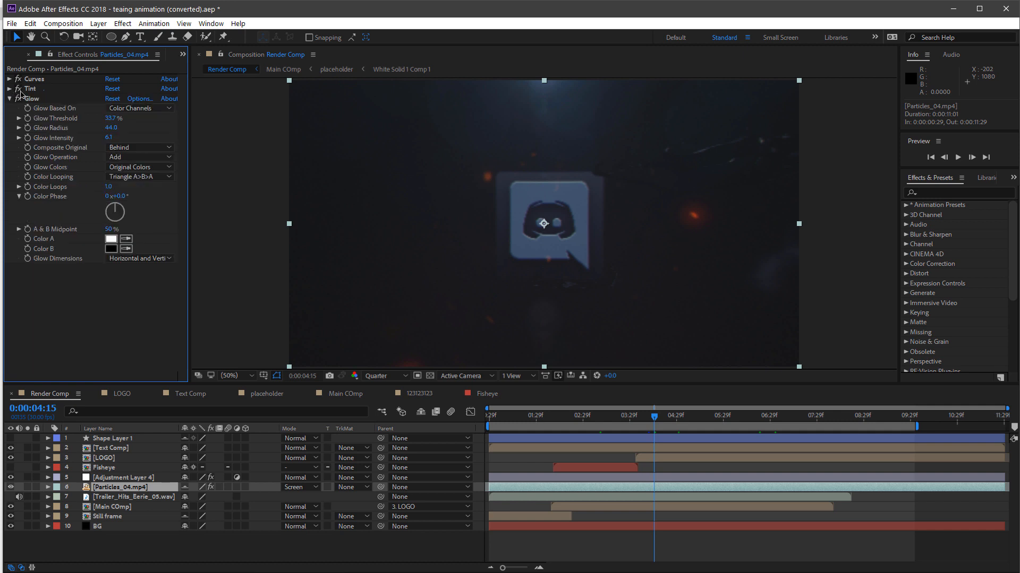
left_click(11, 99)
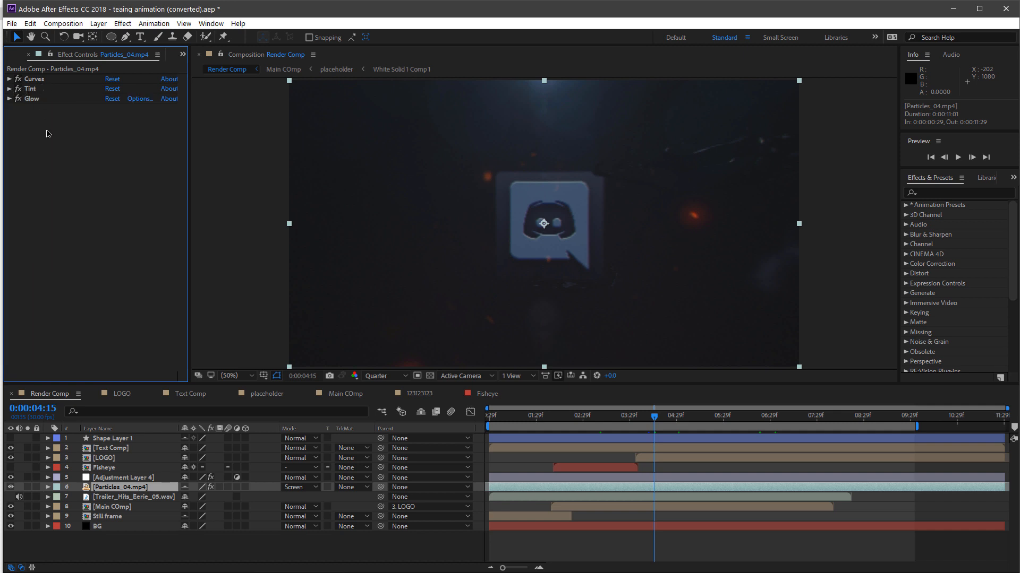
key("super+plus")
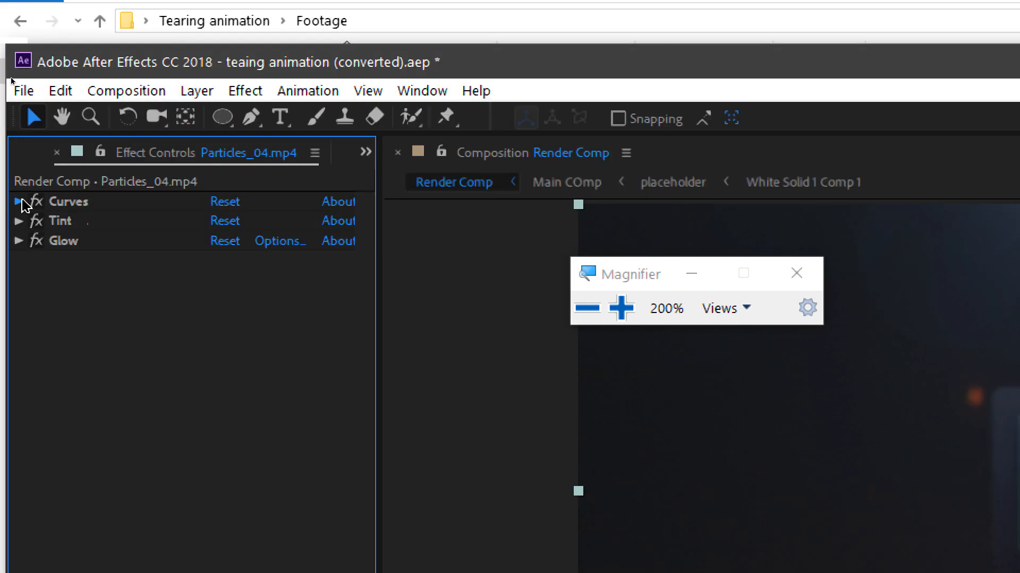
left_click(19, 202)
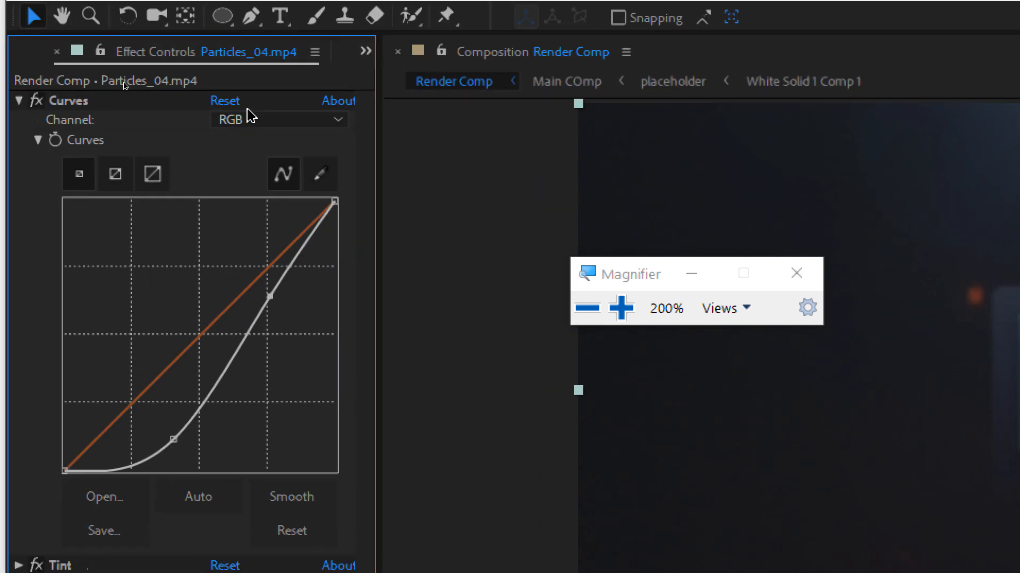
left_click_drag(177, 444, 137, 410)
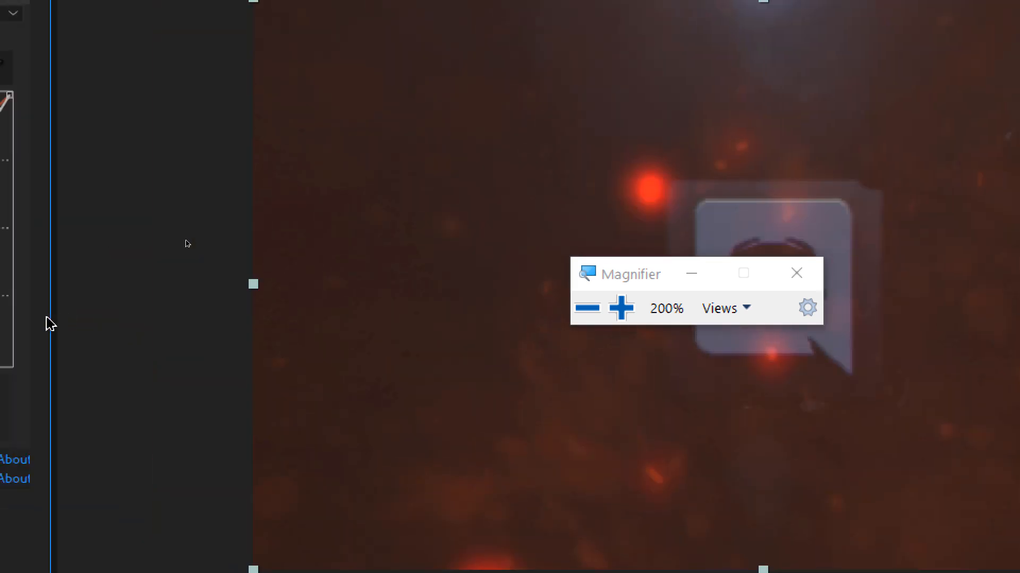
left_click_drag(49, 398, 102, 444)
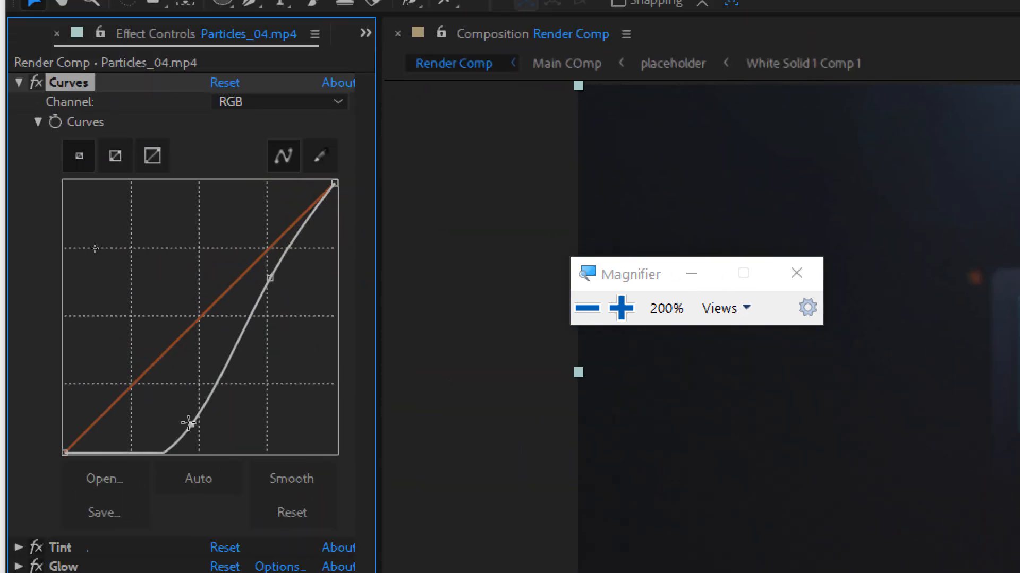
mouse_move(189, 423)
left_mouse_down()
mouse_move(182, 395)
mouse_move(194, 418)
mouse_move(191, 408)
left_mouse_up()
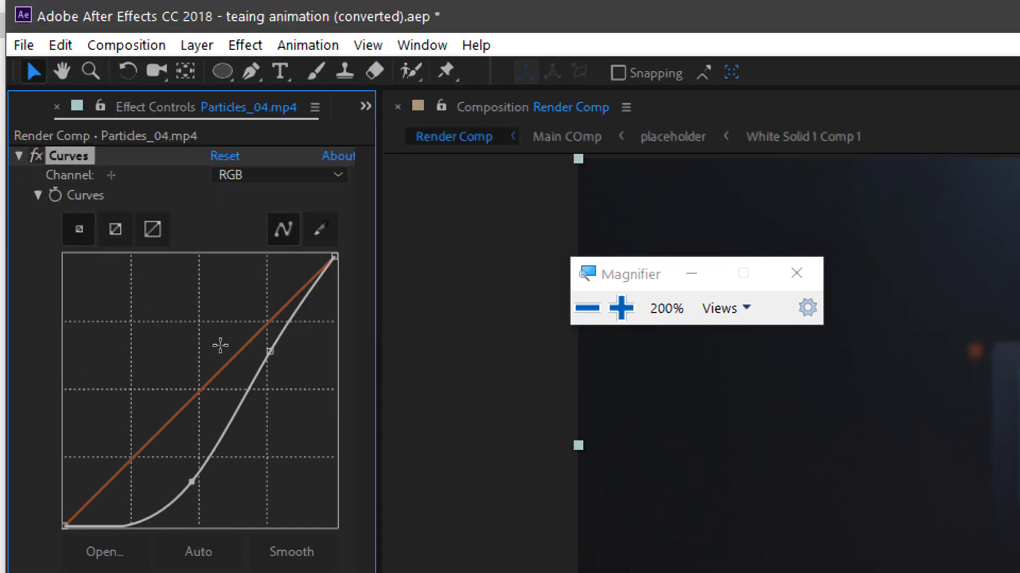
left_click(18, 155)
- Set the Tint effect's Map White To colour on Particles_04.mp4 to blue 0008FF
left_click(19, 175)
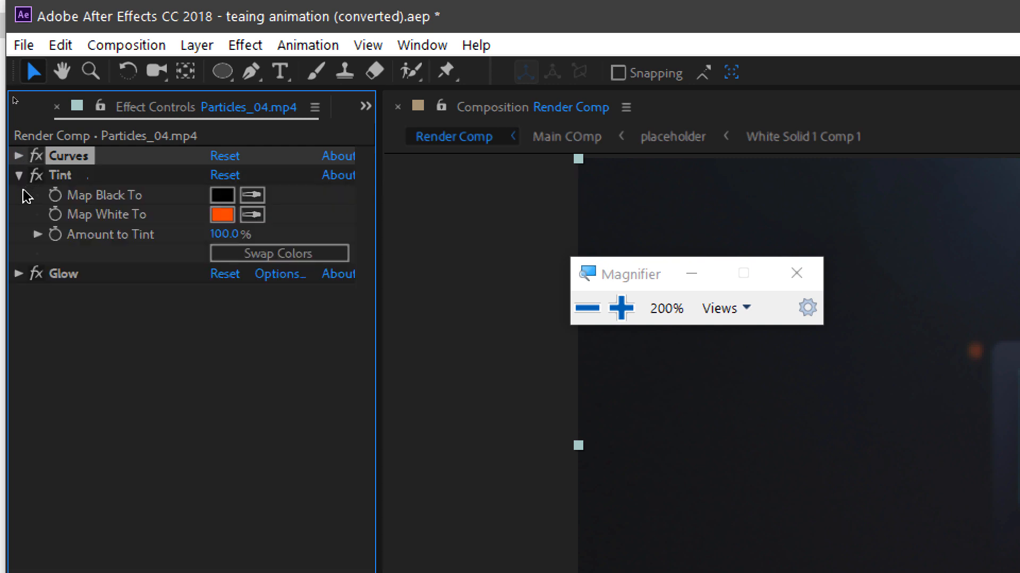
left_click(221, 216)
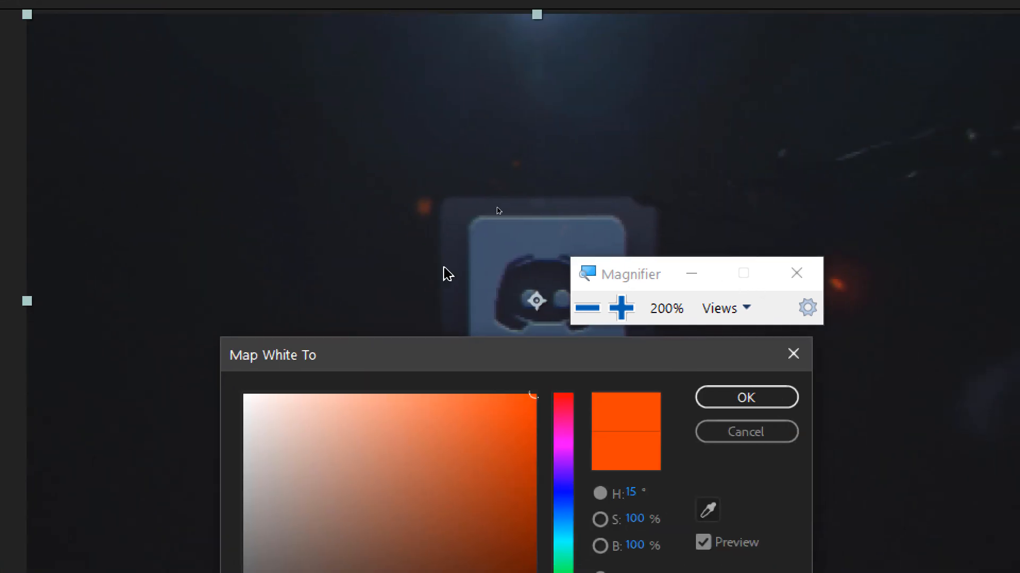
left_click(685, 277)
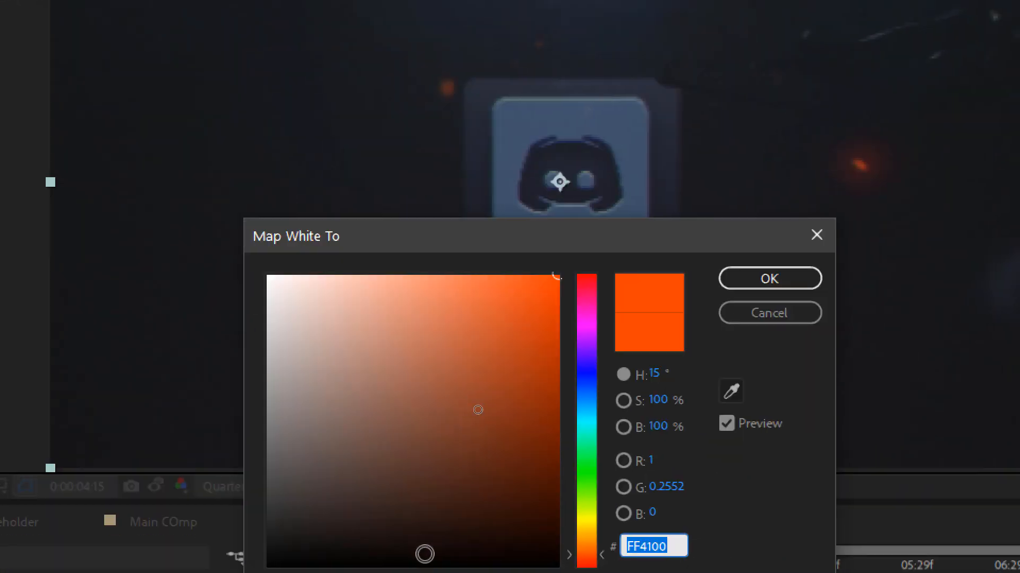
left_click(579, 366)
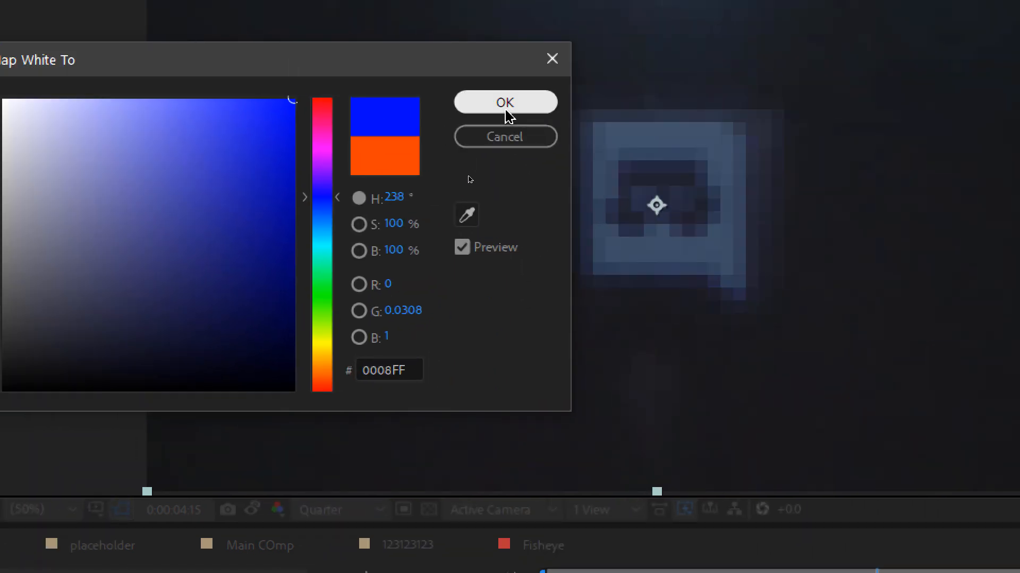
left_click(505, 106)
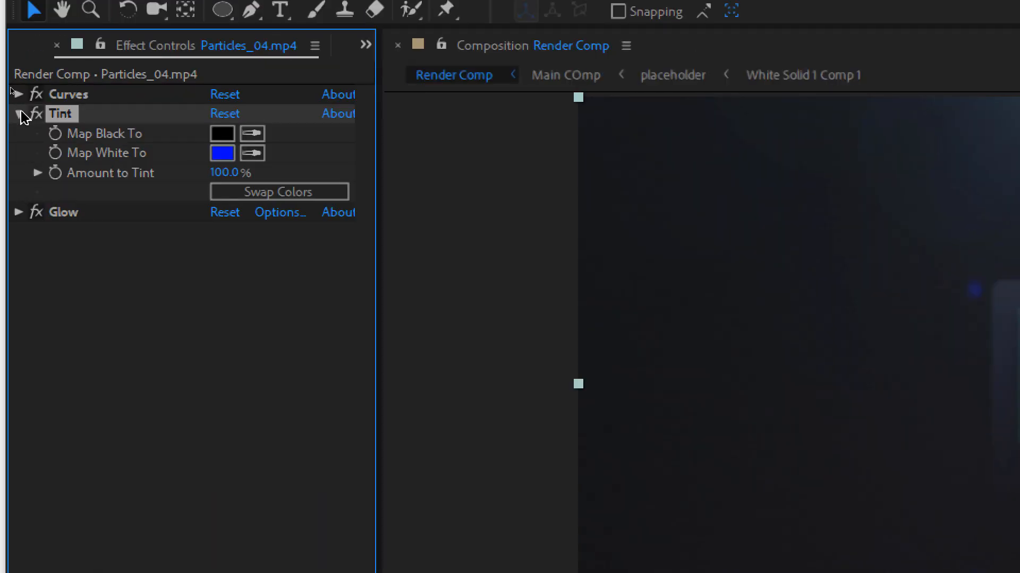
left_click(19, 114)
- Review the Glow settings on Particles_04.mp4 and scrub Render Comp to 0:00:07:02 to check the tinted particles
left_click(36, 133)
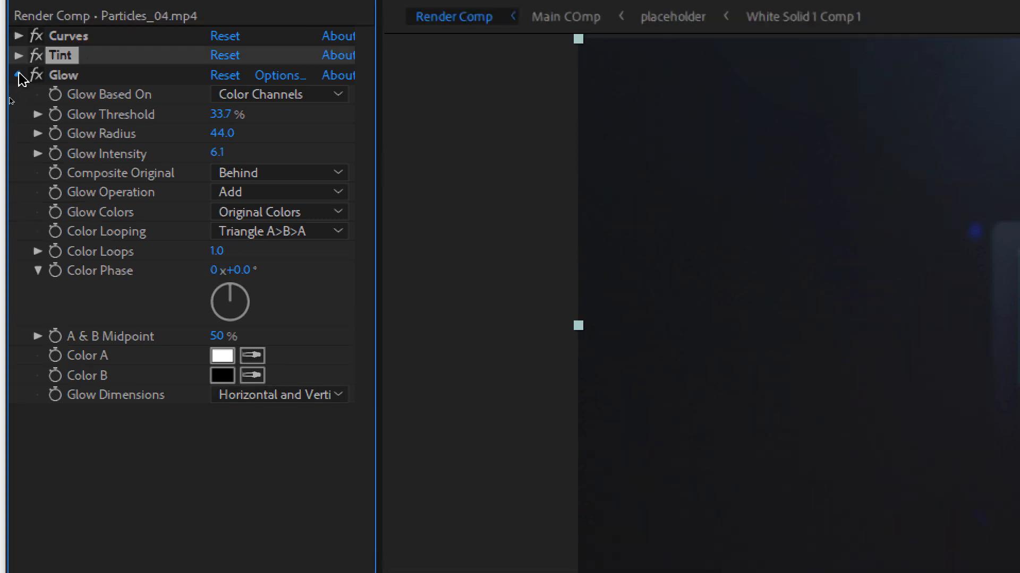
left_click(19, 75)
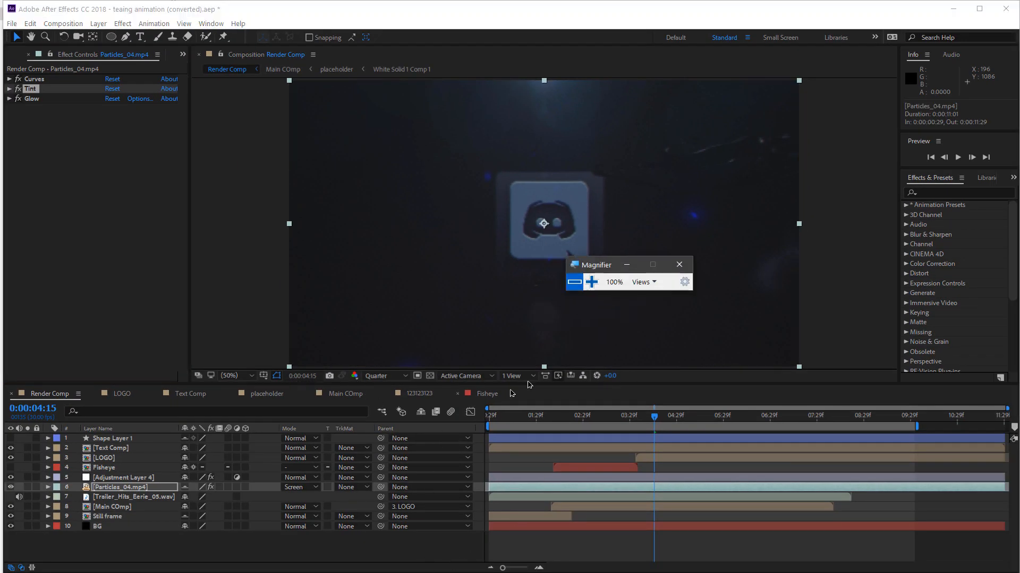
left_click(672, 270)
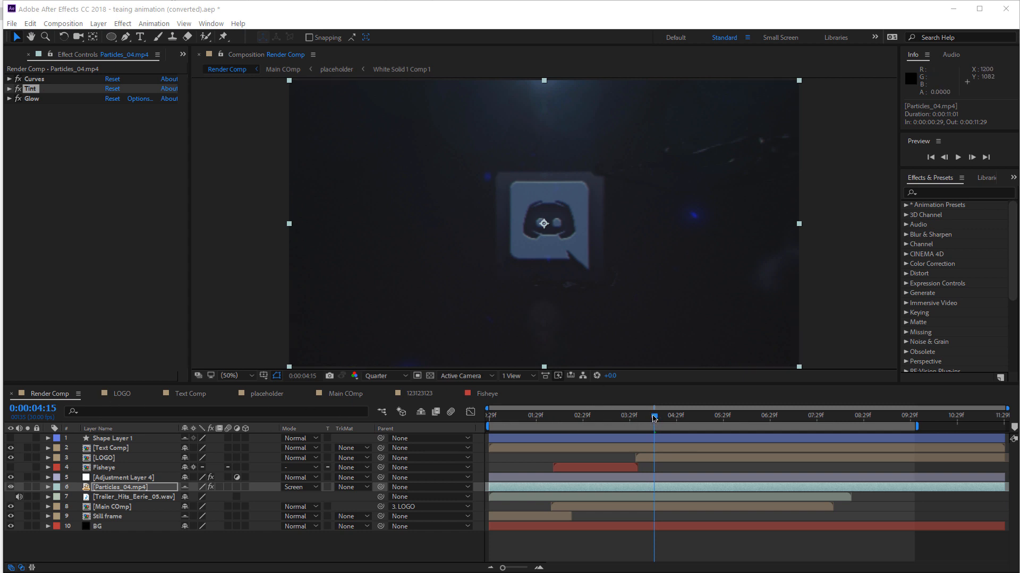
left_click_drag(655, 417, 773, 417)
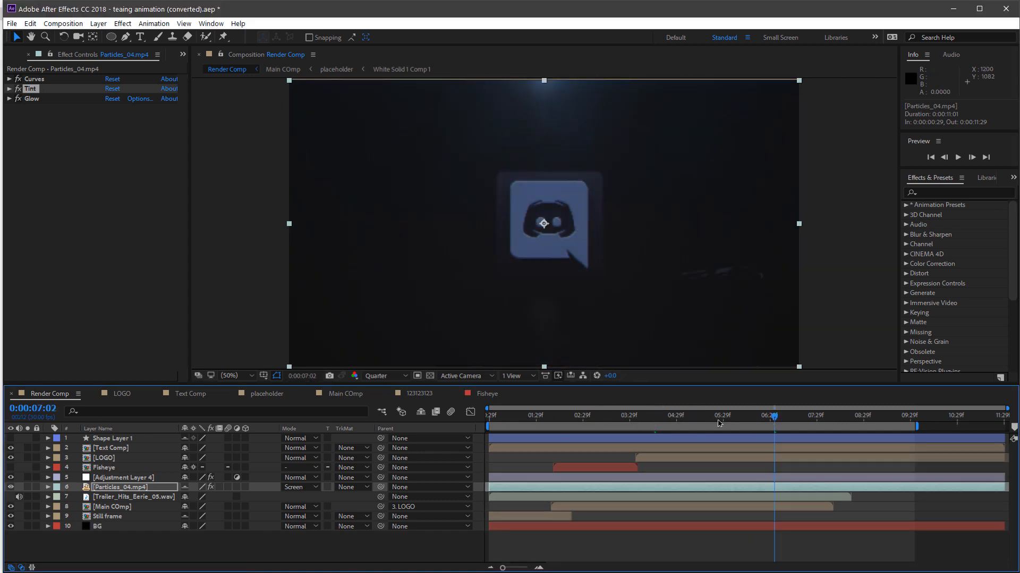
- Hide the shy layers in Render Comp and set the current time to 0:00:06:29
left_click(420, 413)
left_click(701, 478)
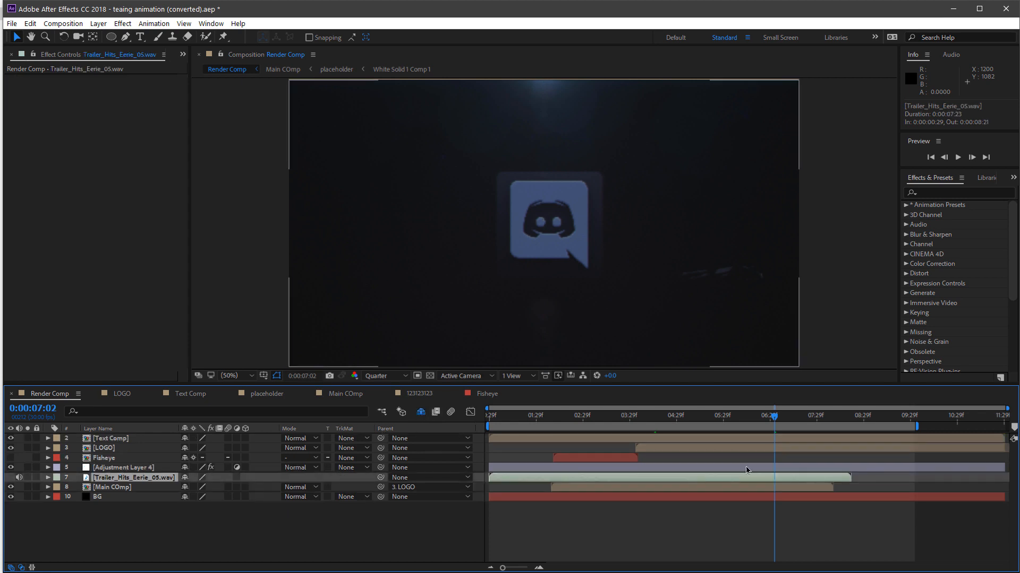
left_click_drag(770, 426, 693, 418)
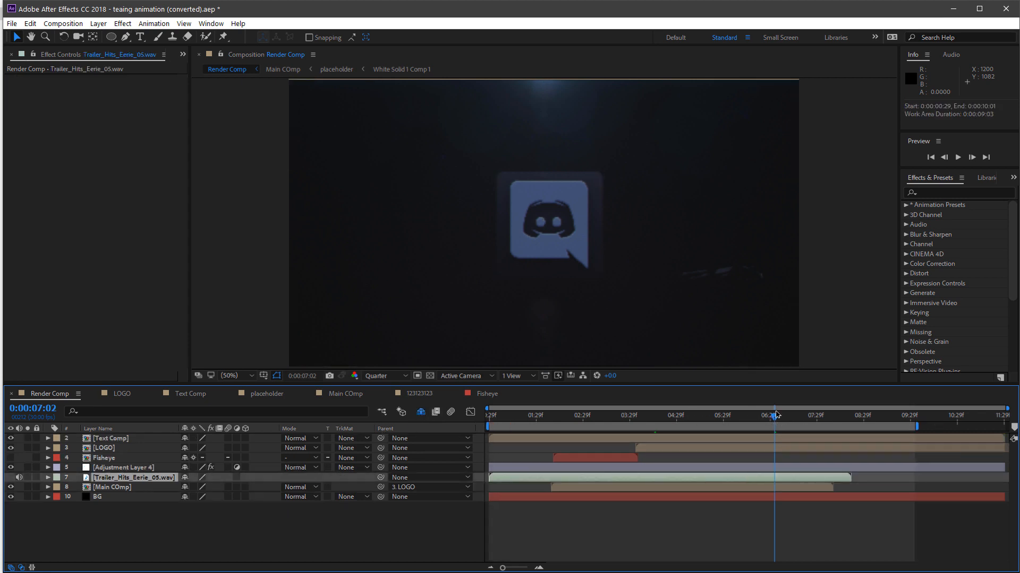
mouse_move(775, 415)
left_mouse_down()
mouse_move(786, 417)
mouse_move(769, 417)
left_mouse_up()
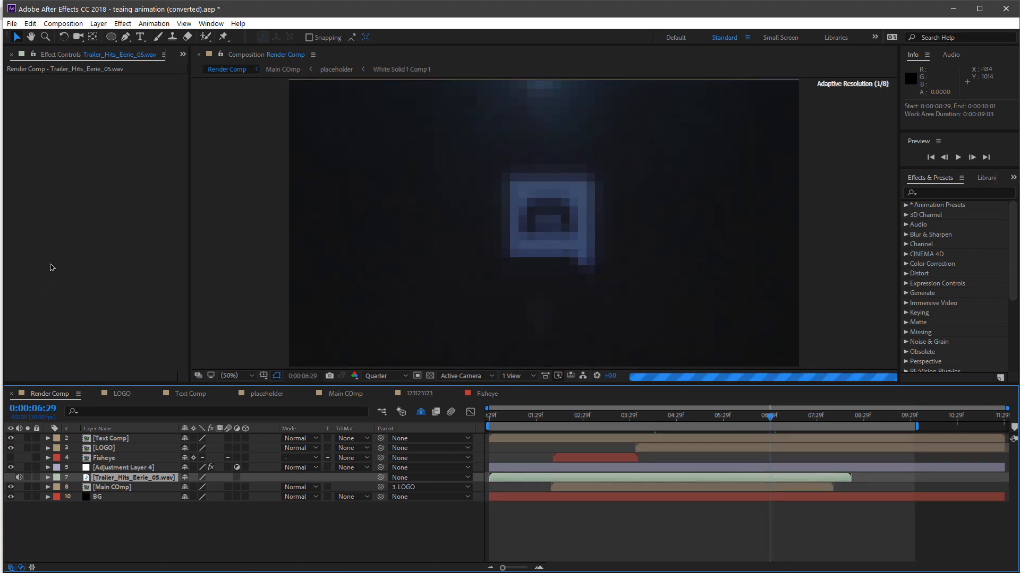
- Check the LOGO layer and the effects on Adjustment Layer 4, and scrub Render Comp from its start to 0:00:07:07
left_click(112, 448)
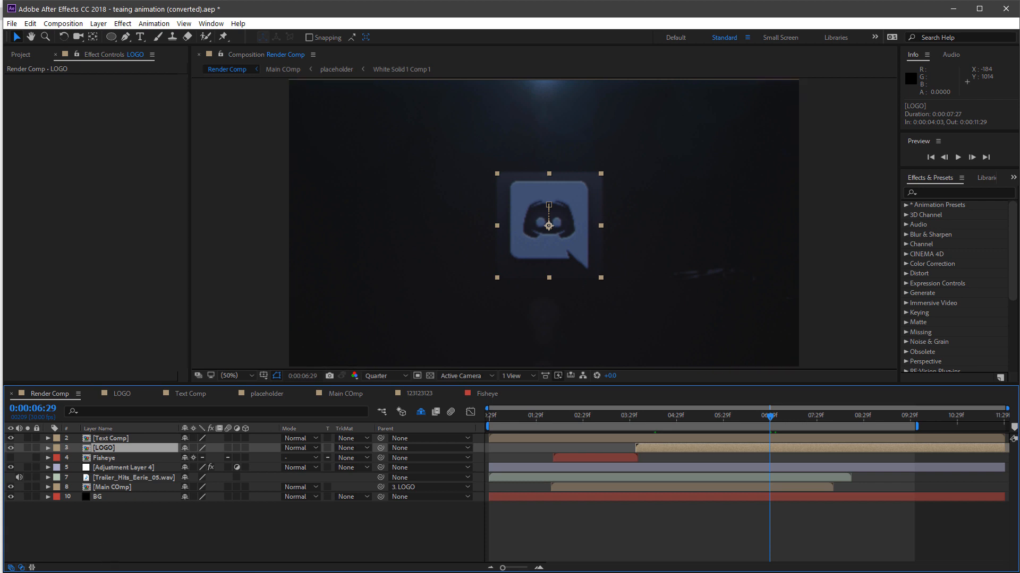
left_click(149, 556)
left_click(104, 450)
left_click(139, 525)
left_click(98, 448)
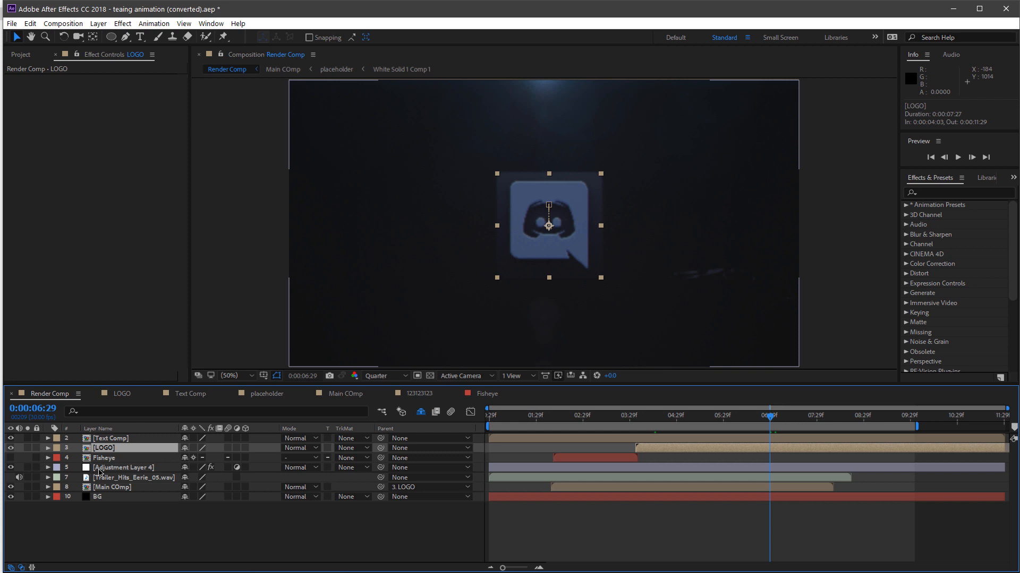
left_click(101, 469)
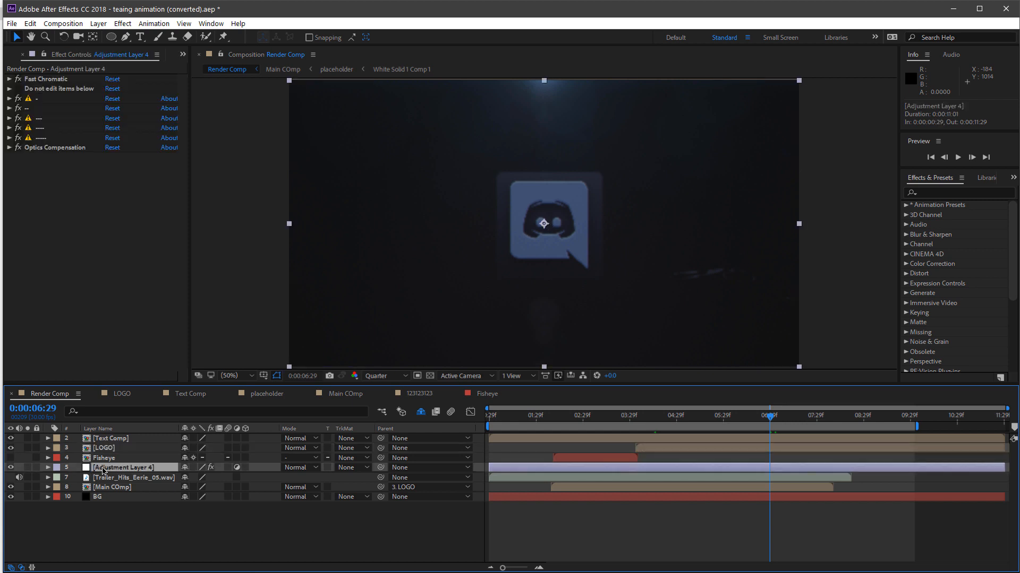
left_click(10, 468)
left_click(490, 417)
left_click_drag(496, 419, 551, 432)
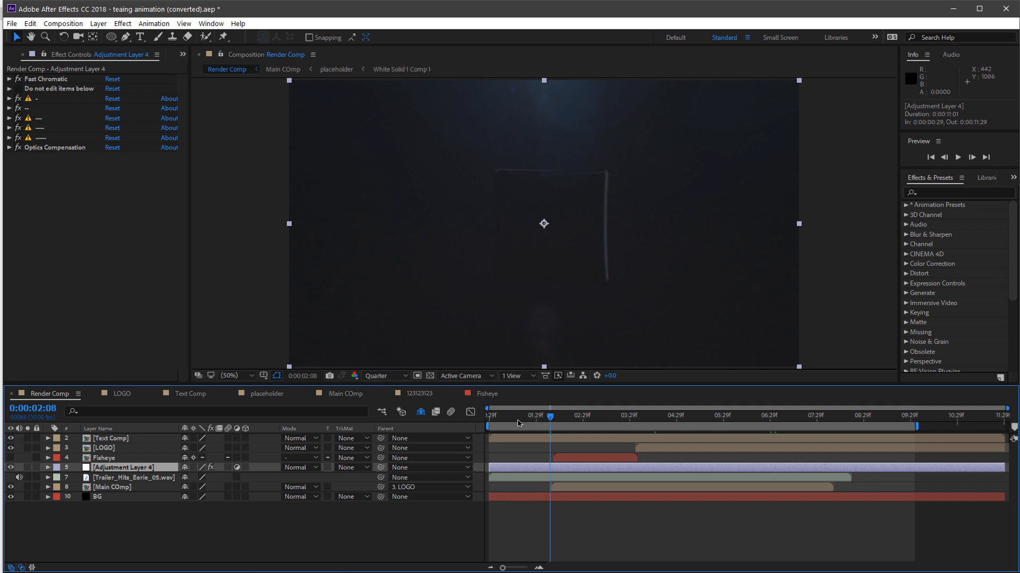
left_click_drag(497, 420, 782, 444)
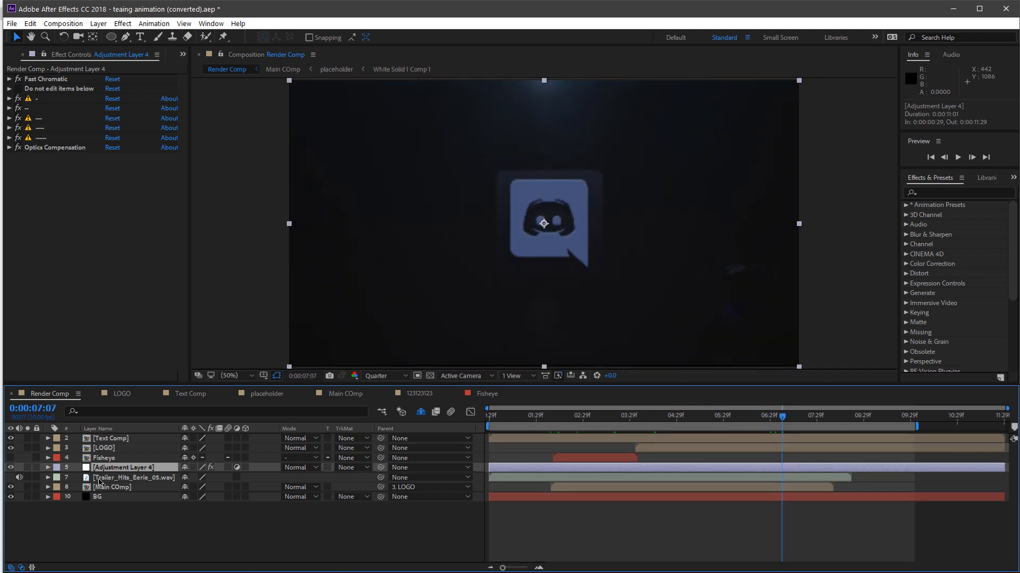
- Reveal the keyframed properties of the LOGO and Main COmp layers and move the current time to their first keyframes at 0:00:06:19
left_click(102, 449)
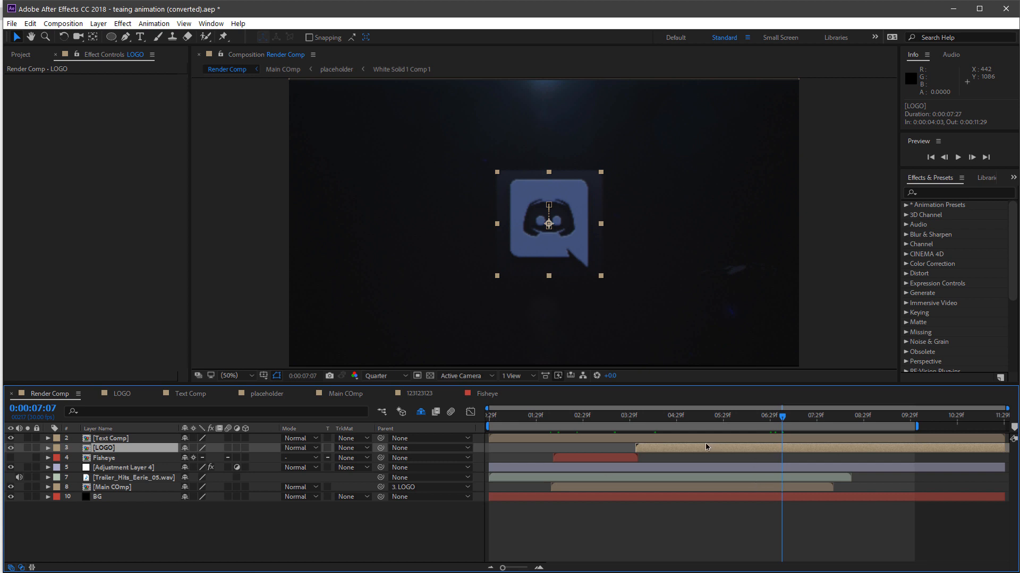
key("u")
left_click_drag(781, 417, 784, 417)
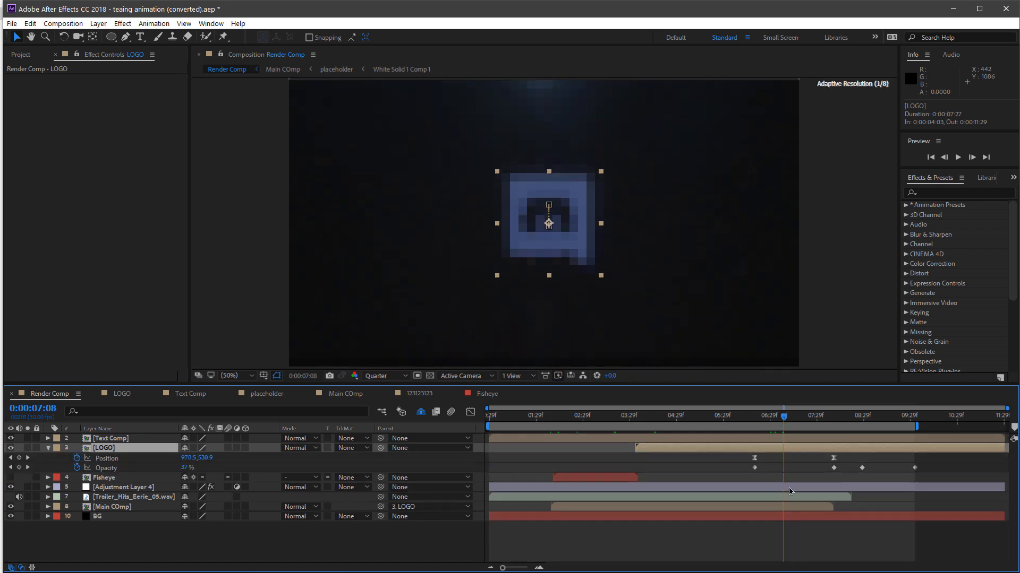
left_click(769, 509)
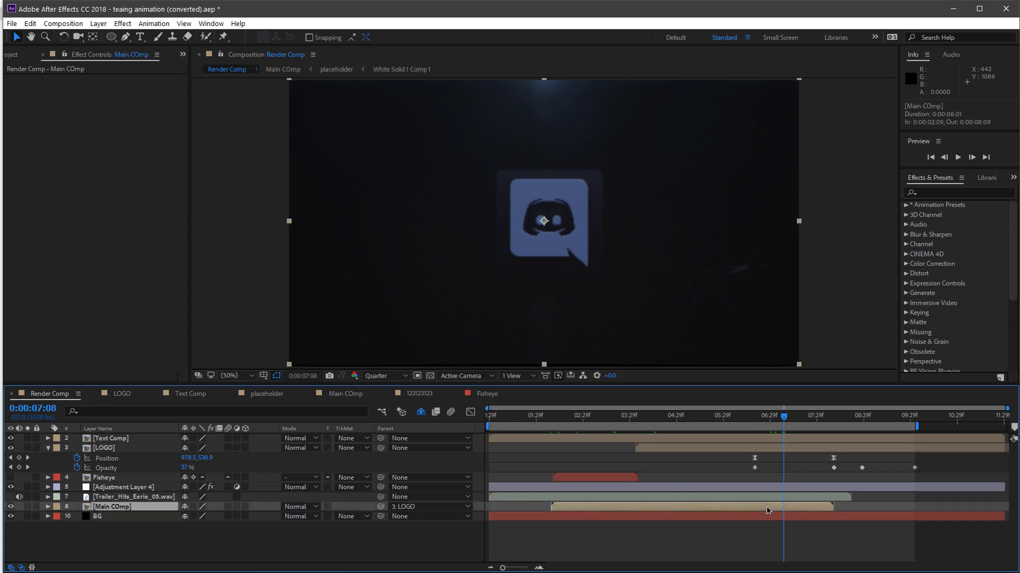
key("u")
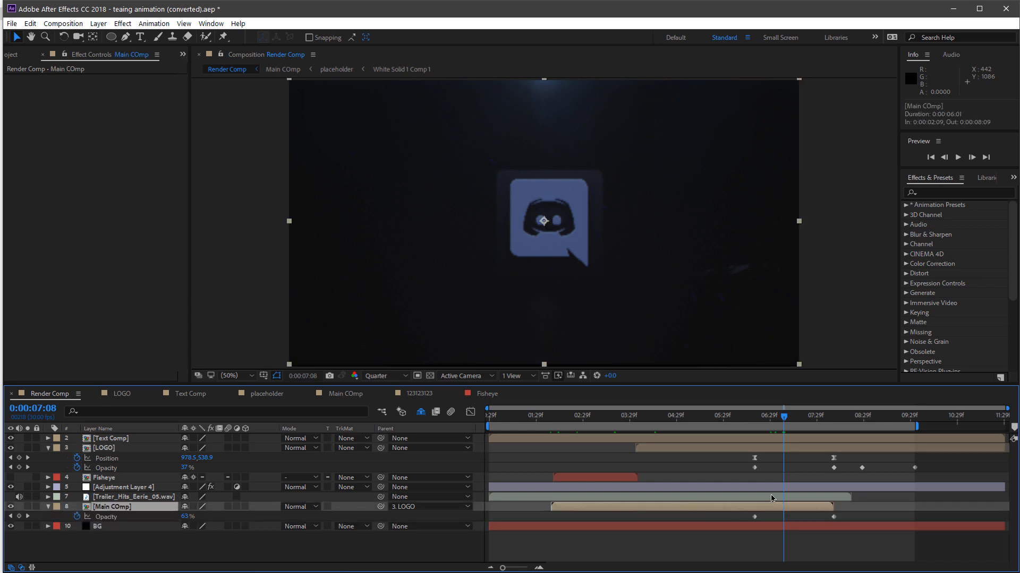
left_click_drag(772, 423, 754, 423)
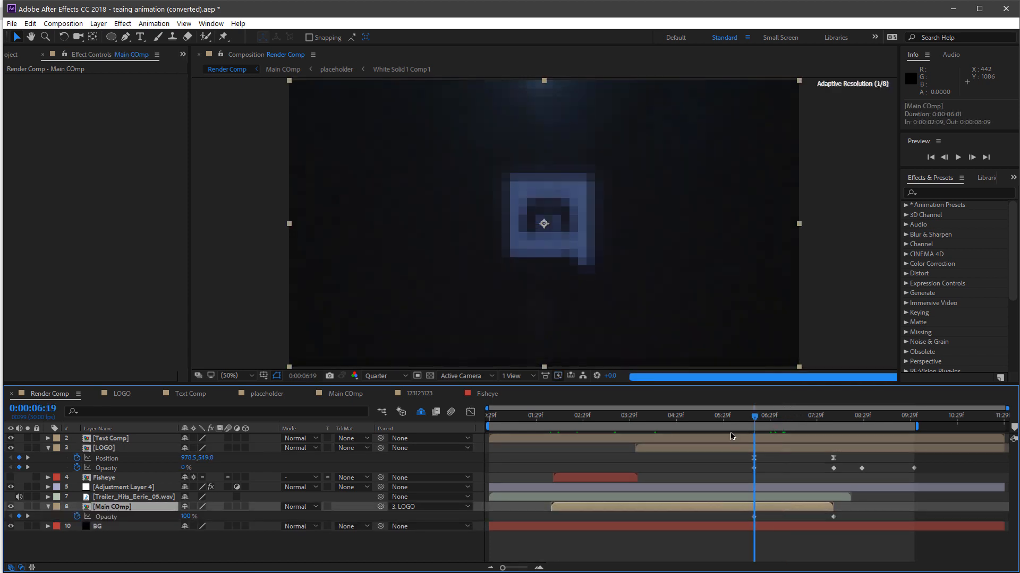
- Examine the opacity crossfade between Main COmp and LOGO, scrubbing from 0:00:06:19 to 0:00:08:09
left_click(217, 555)
left_click(120, 508)
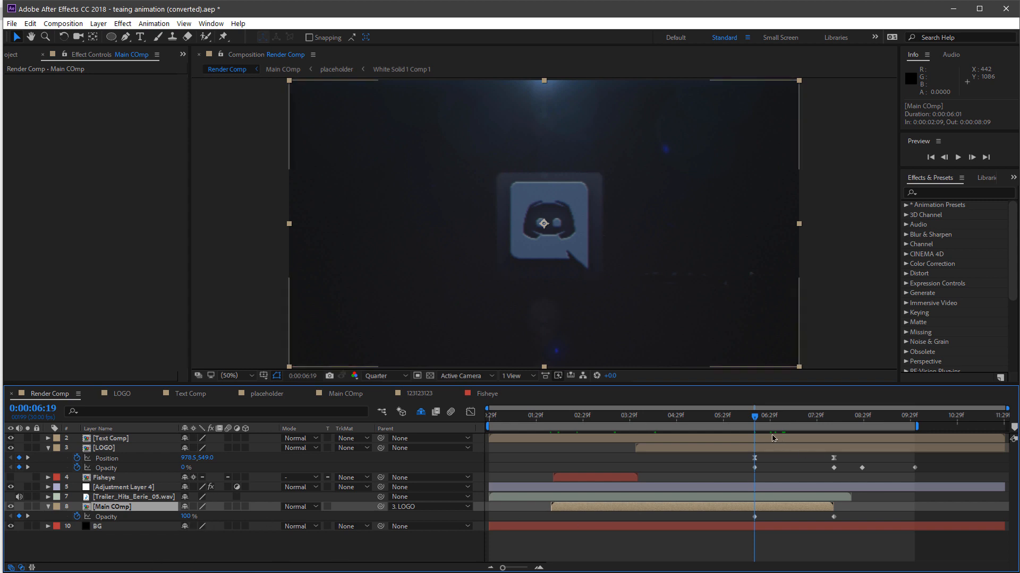
mouse_move(766, 423)
left_mouse_down()
mouse_move(848, 425)
mouse_move(831, 428)
mouse_move(827, 441)
mouse_move(754, 430)
left_mouse_up()
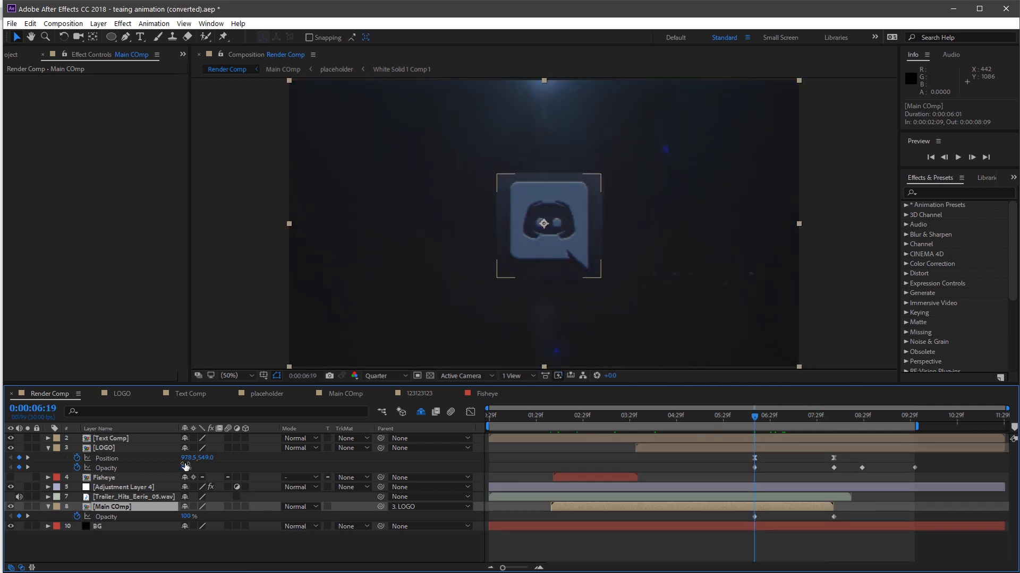
left_click(113, 470)
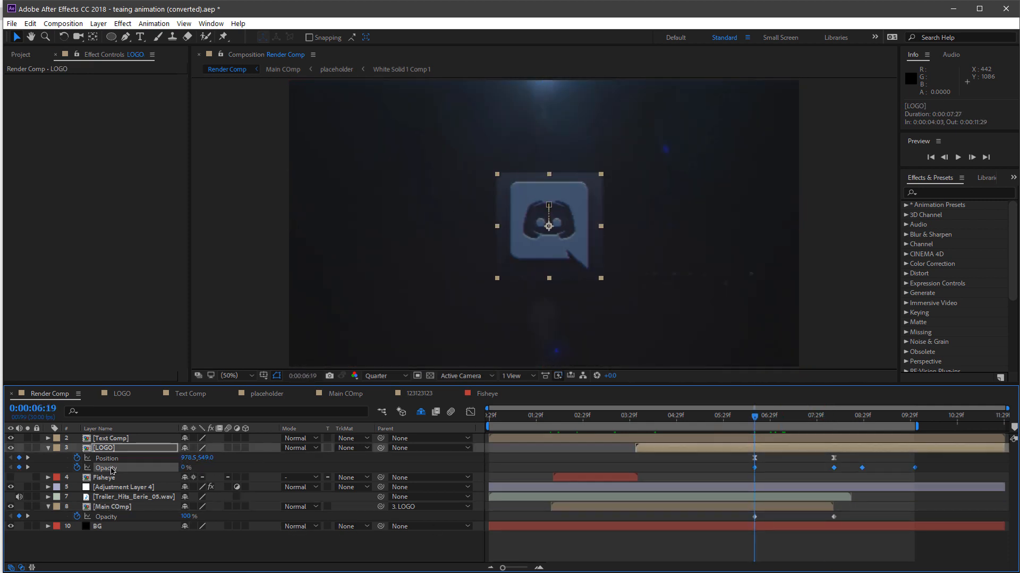
left_click_drag(756, 421, 832, 421)
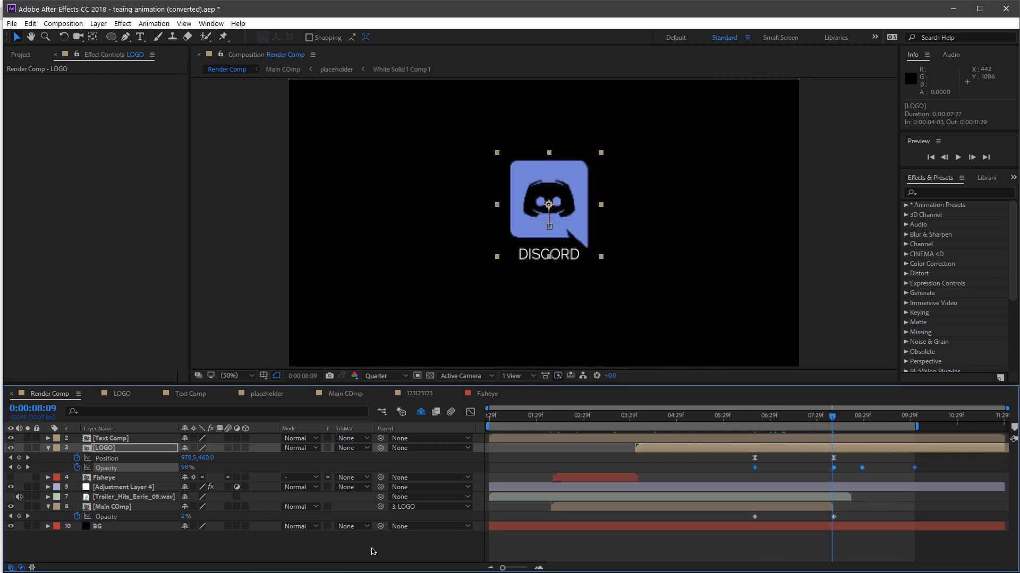
left_click(169, 548)
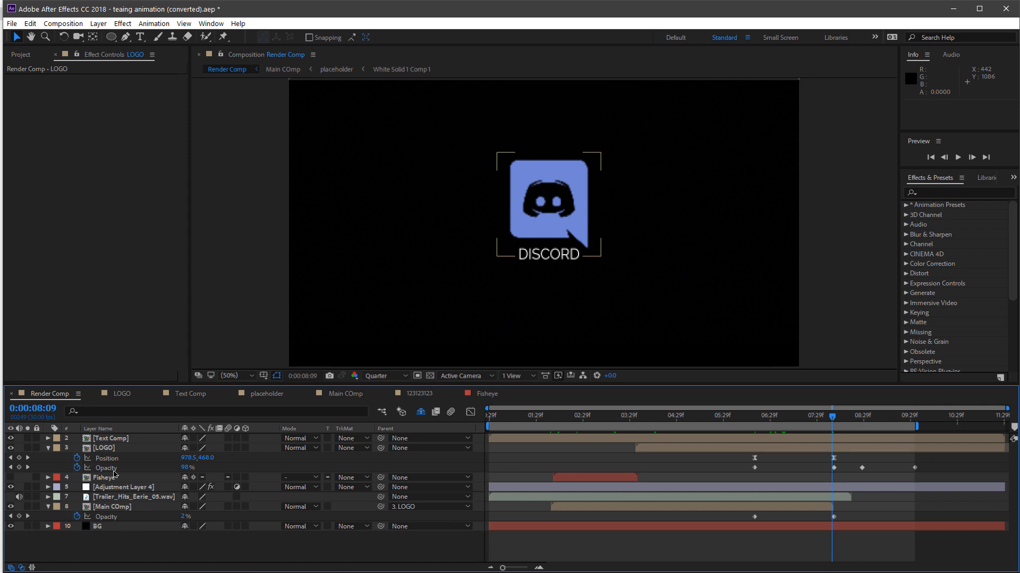
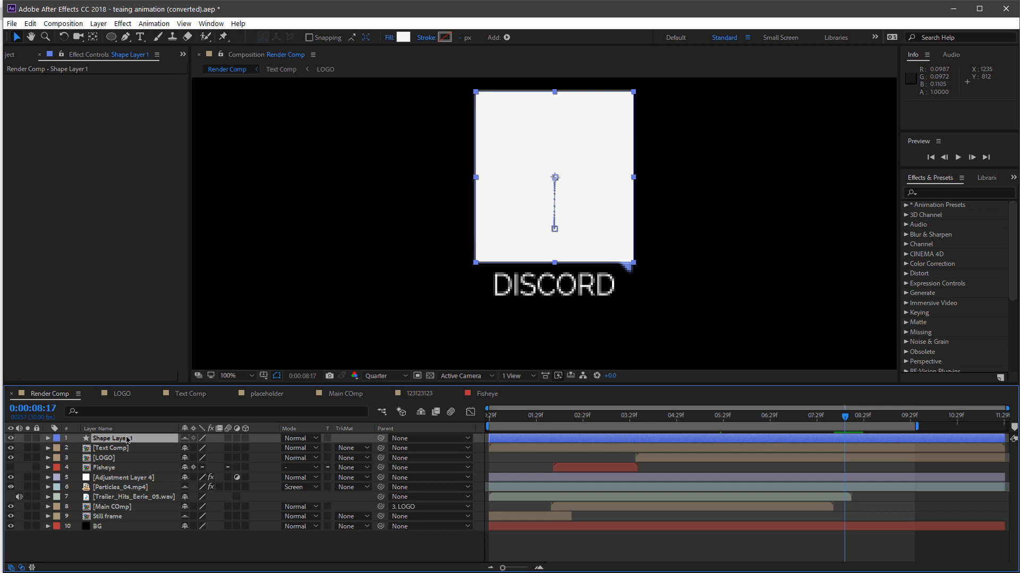
- Reveal the Position of Shape Layer 1 and LOGO, and link Shape Layer 1's Position to LOGO's with an expression
key("p")
left_click(87, 468)
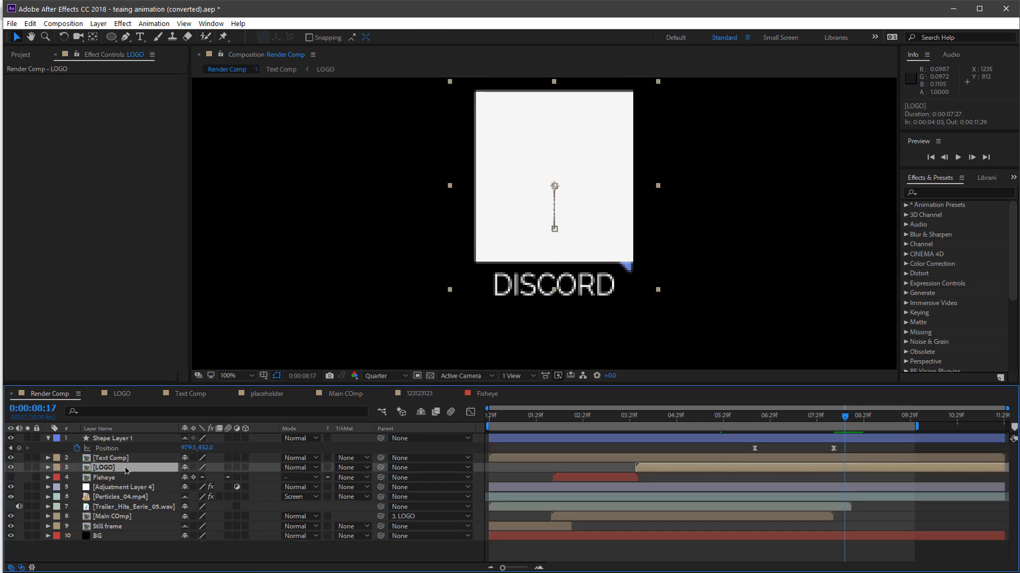
key("p")
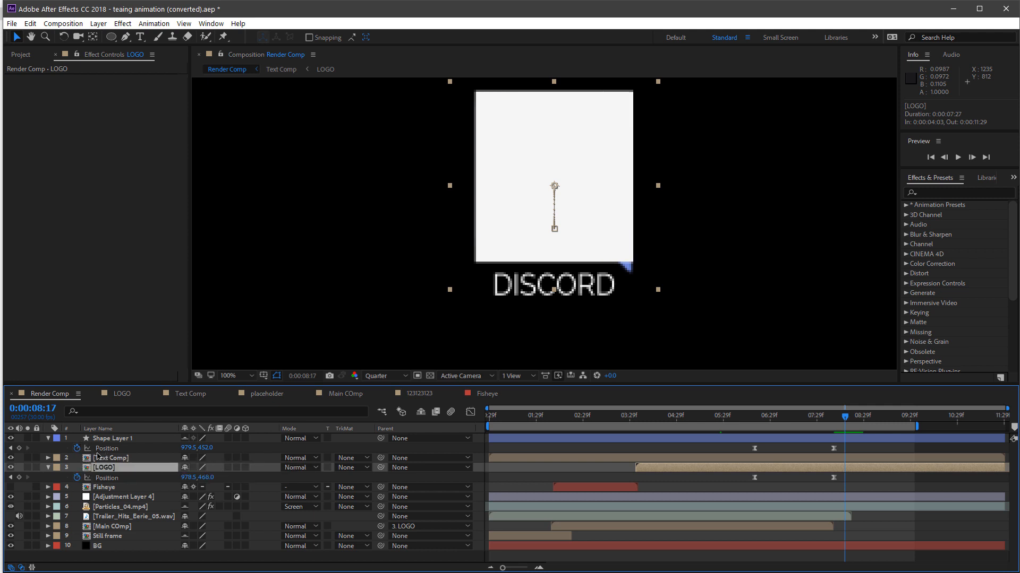
left_click(78, 449, "alt")
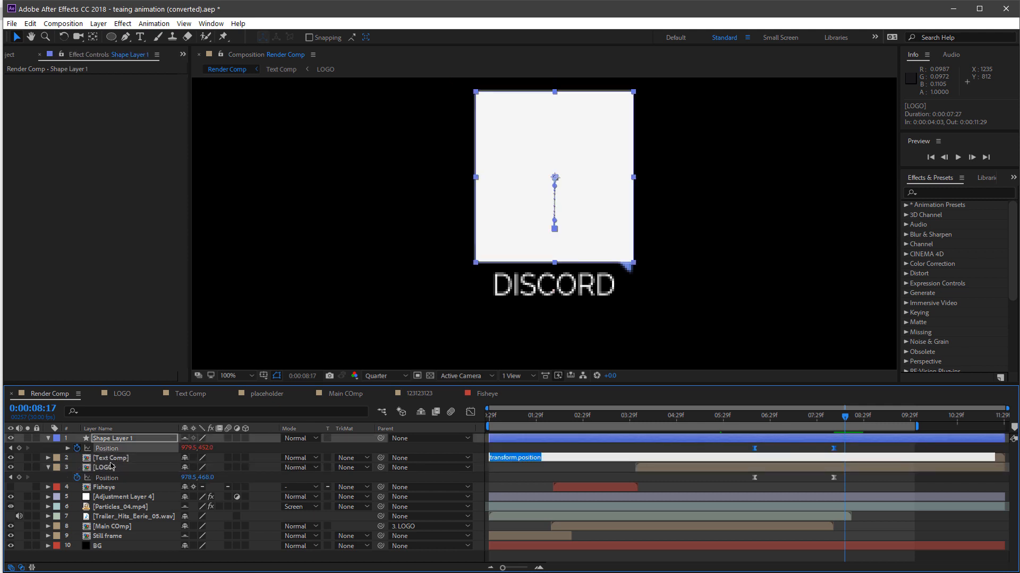
left_click_drag(221, 459, 107, 487)
left_click(536, 489)
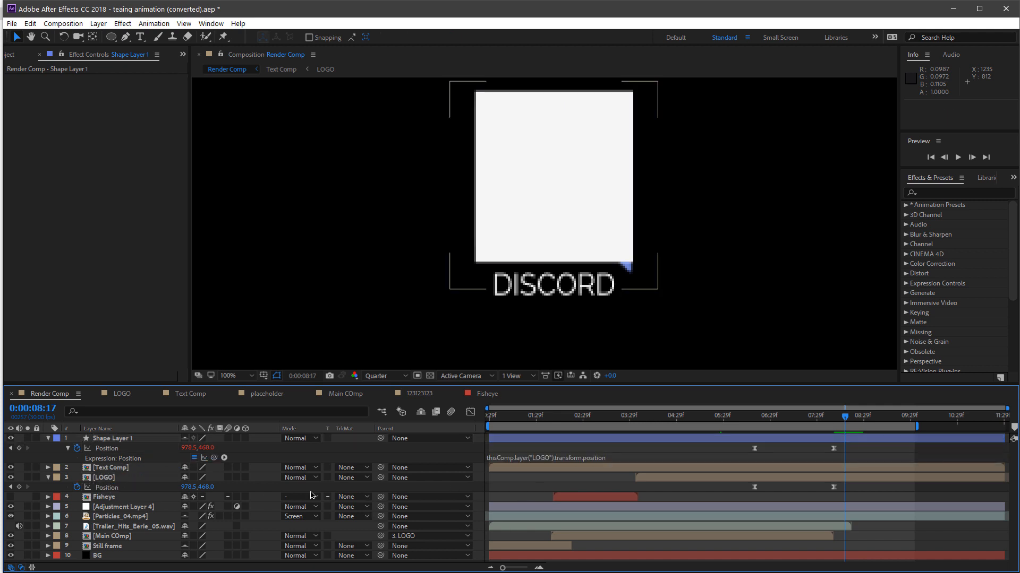
- Test the position link by setting LOGO's Y position to 532, and undo both the move and the expression
left_click(107, 487)
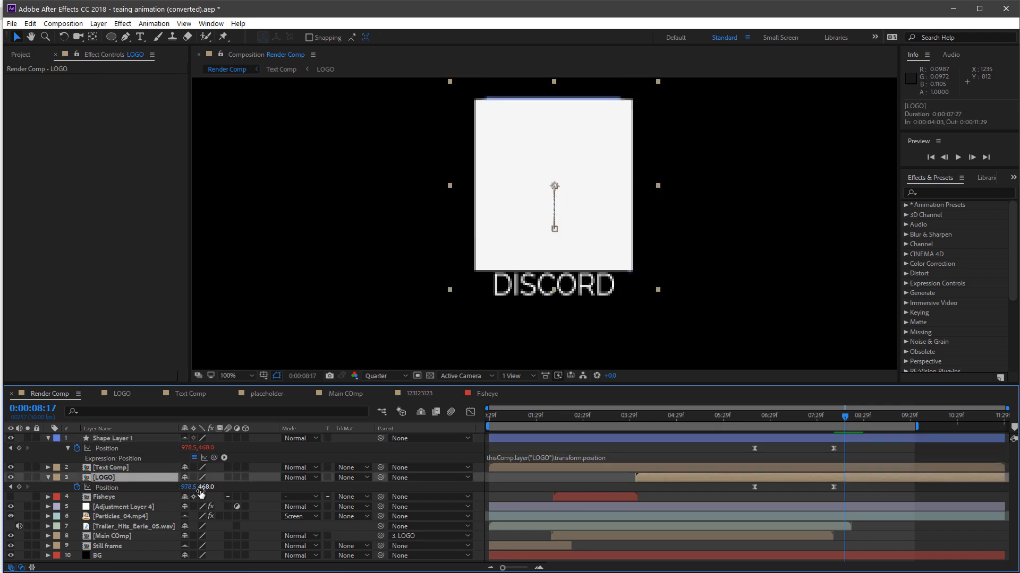
left_click_drag(206, 487, 243, 493)
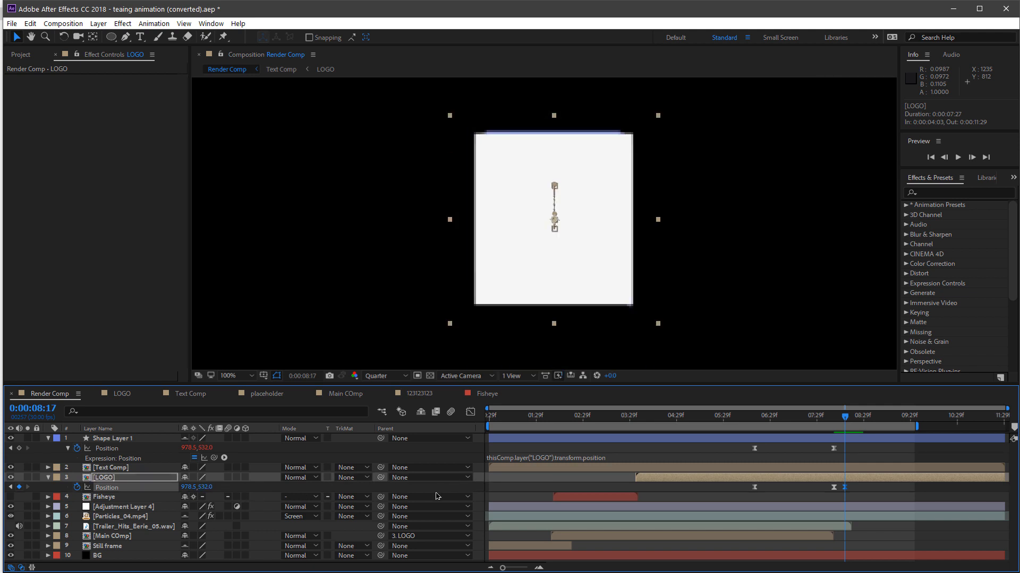
key("ctrl+z")
key("ctrl+z")
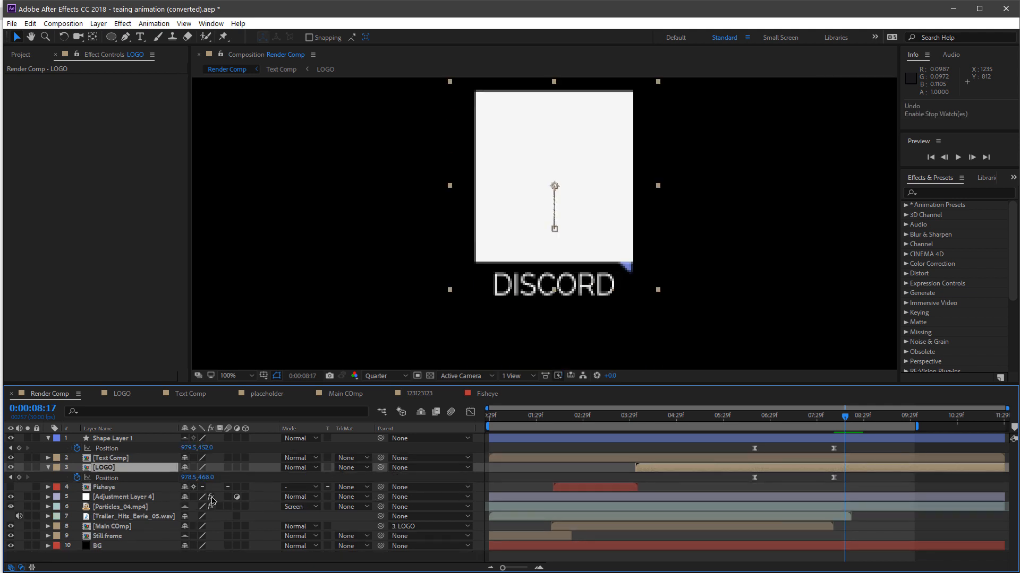
- Collapse Shape Layer 1 and set the track matte of Text Comp to Alpha Matte "Shape Layer 1"
left_click(48, 439)
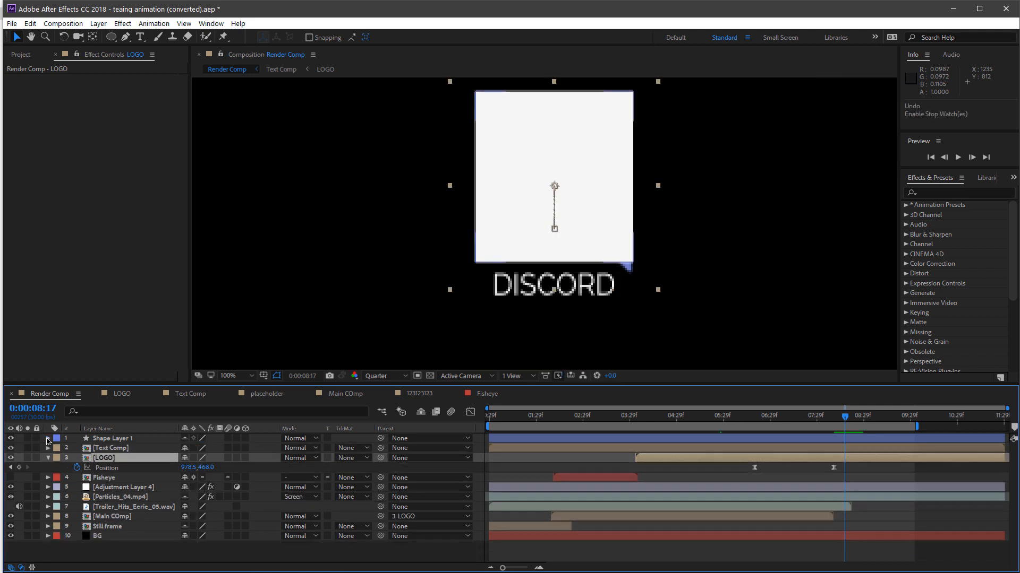
left_click(109, 449)
left_click(109, 439)
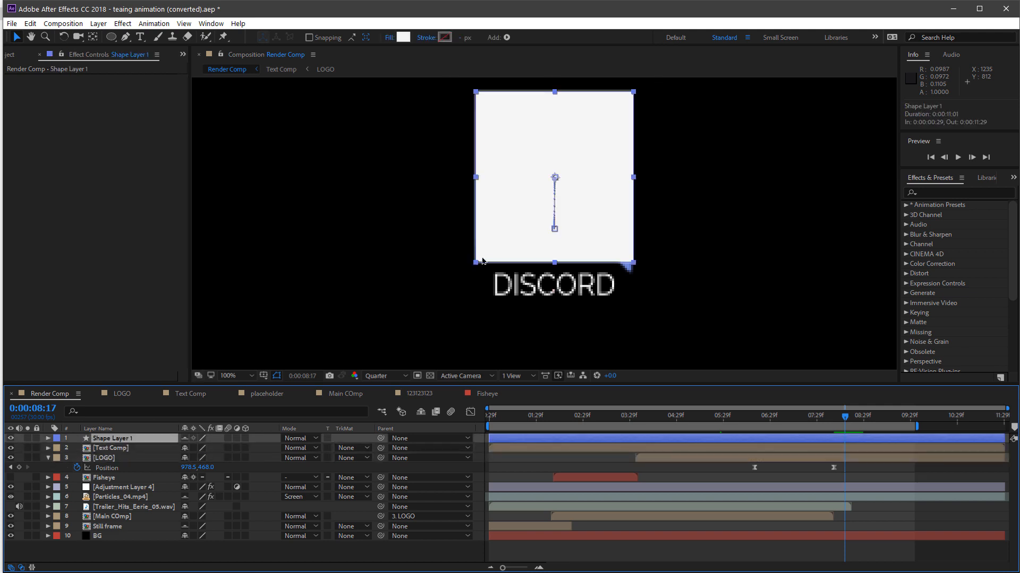
left_click_drag(608, 185, 567, 243)
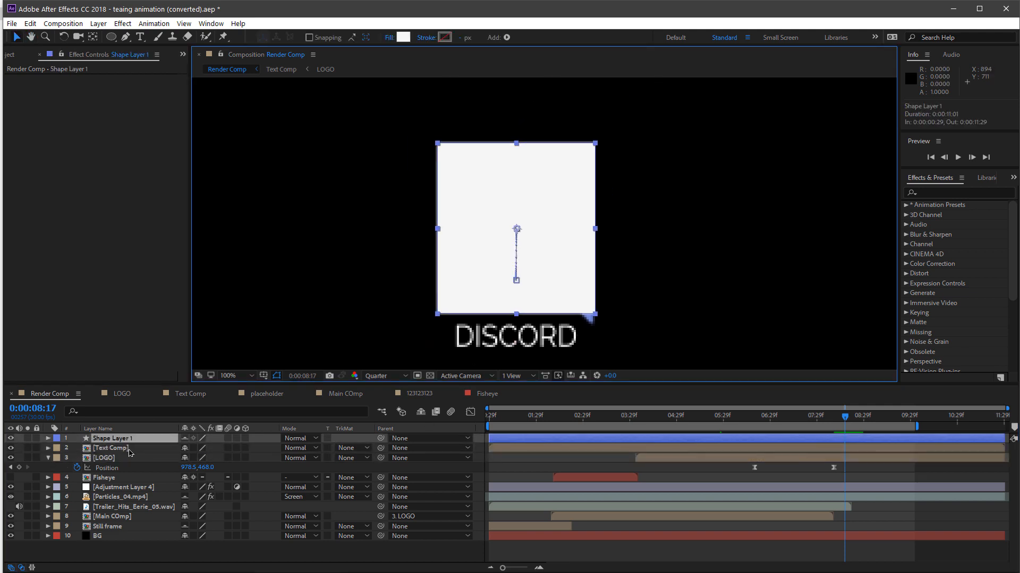
left_click(113, 457)
left_click(117, 451)
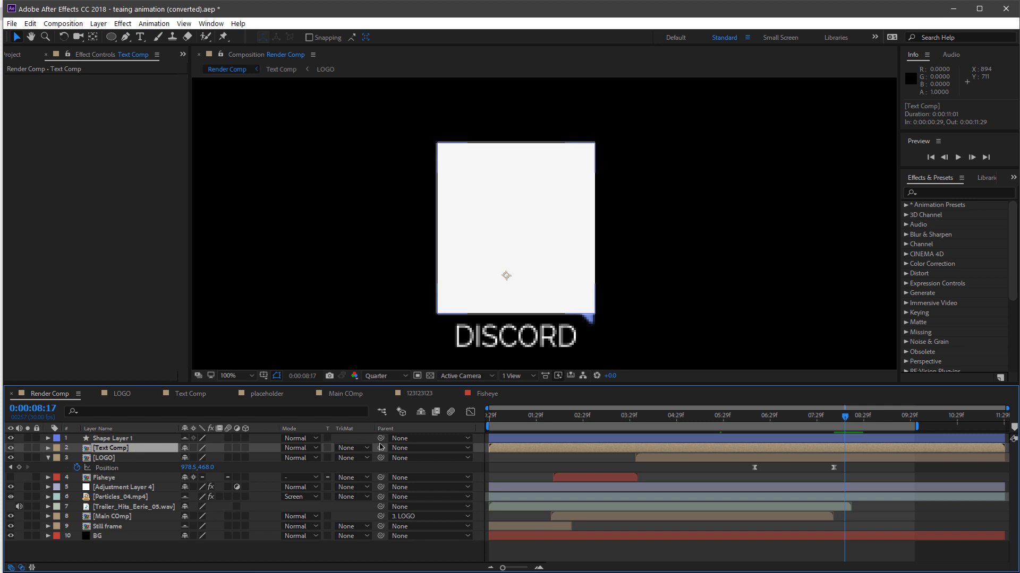
left_click(361, 449)
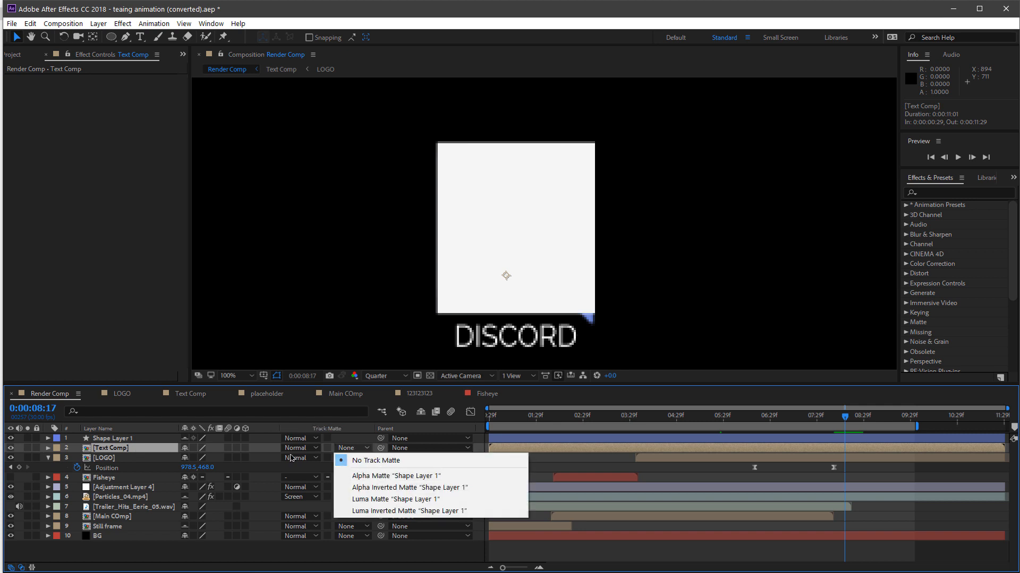
left_click(113, 450)
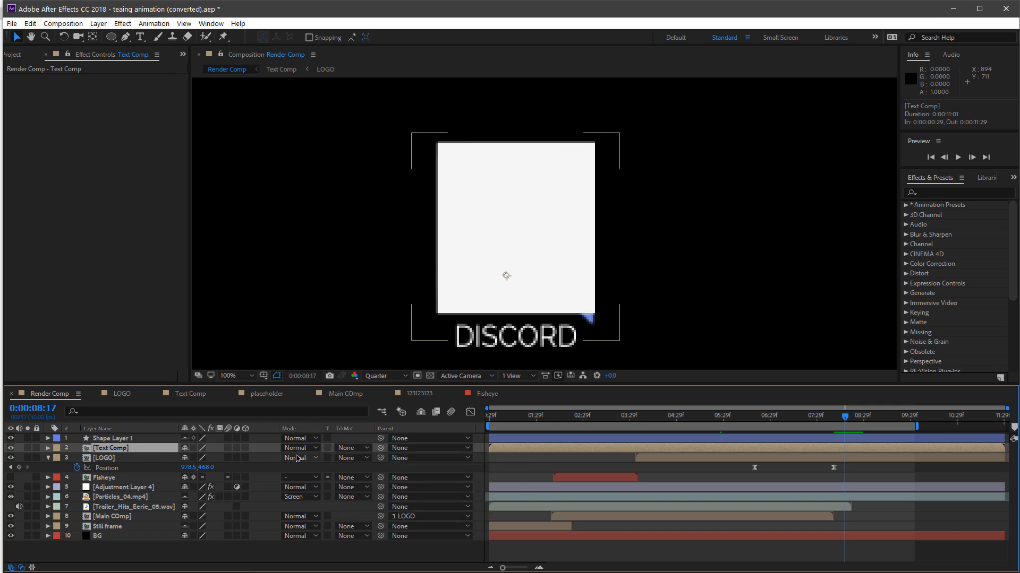
left_click(366, 452)
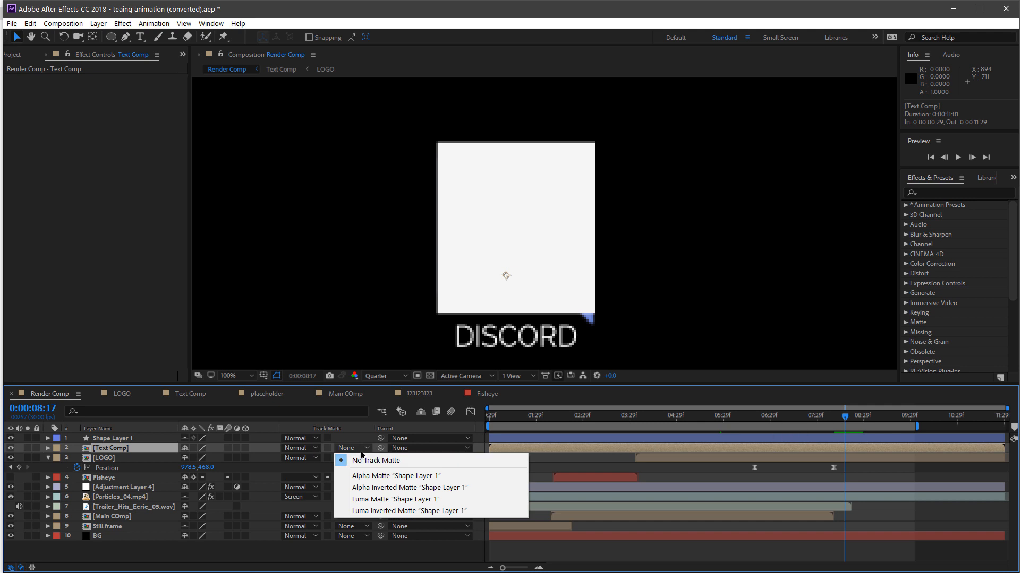
left_click(368, 477)
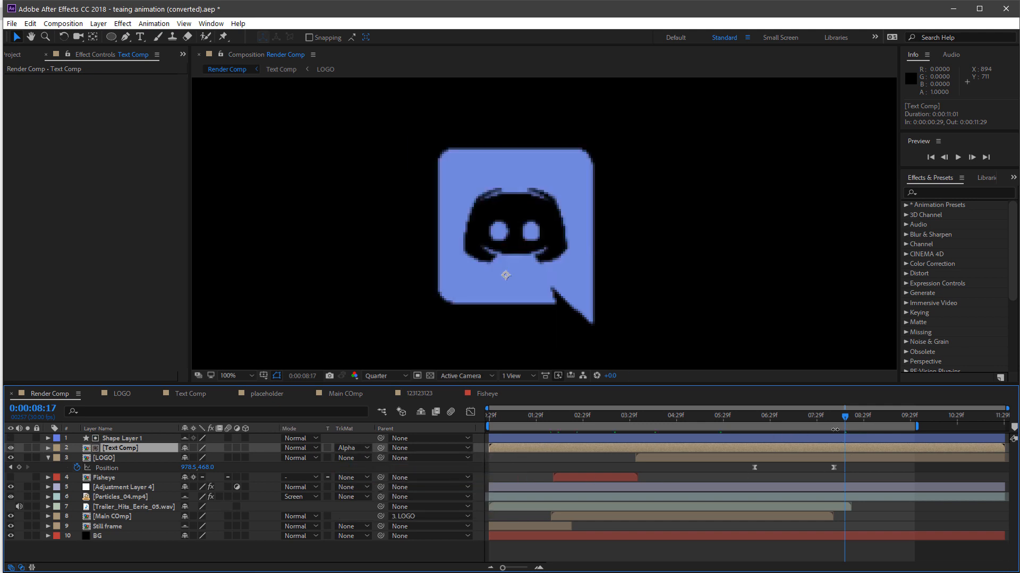
- Set Text Comp's track matte to Alpha Inverted Matte "Shape Layer 1" and move the current time to 0:00:06:19
left_click_drag(812, 420, 839, 424)
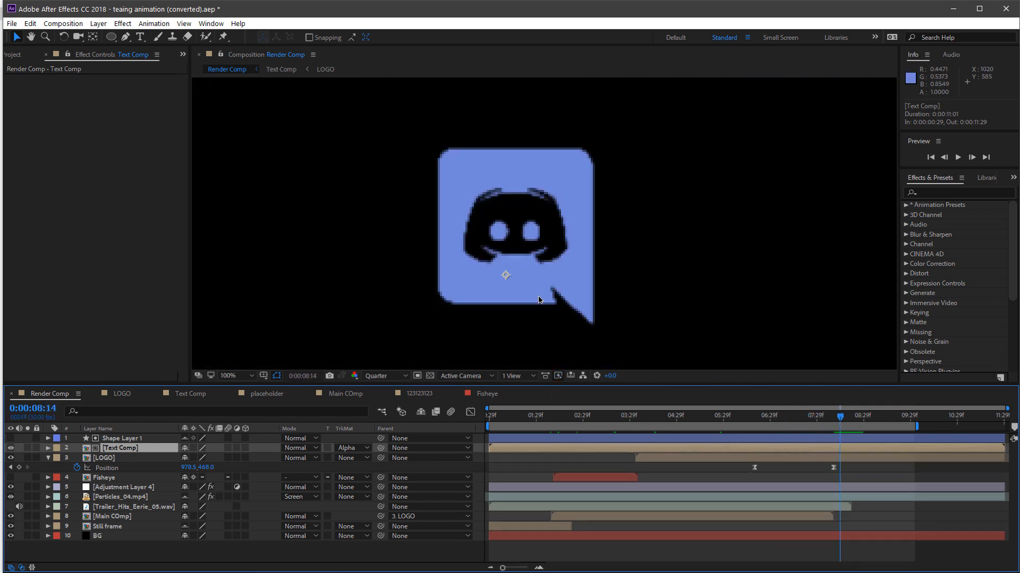
left_click_drag(539, 296, 549, 227)
key("v")
left_click(352, 448)
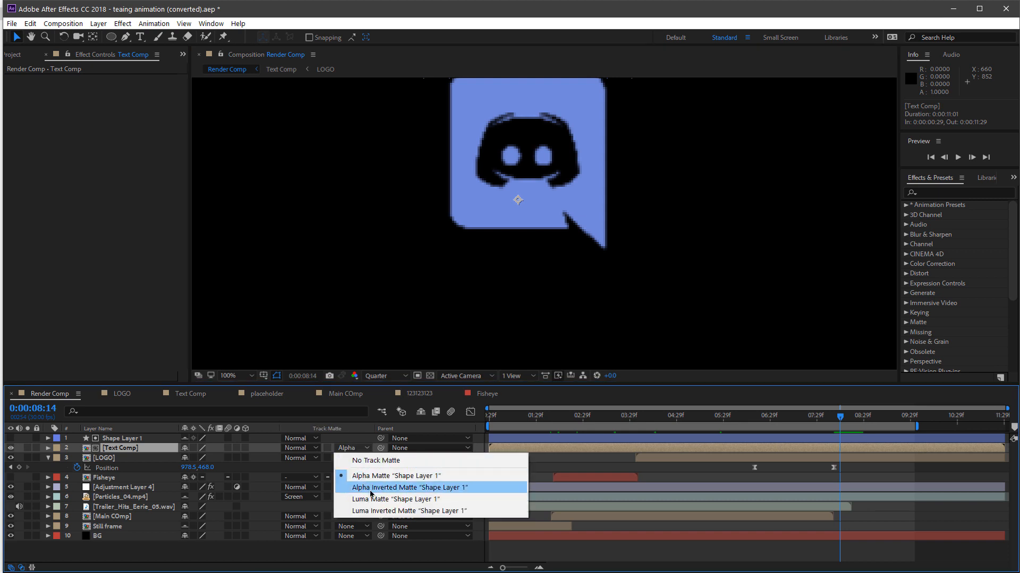
left_click(377, 488)
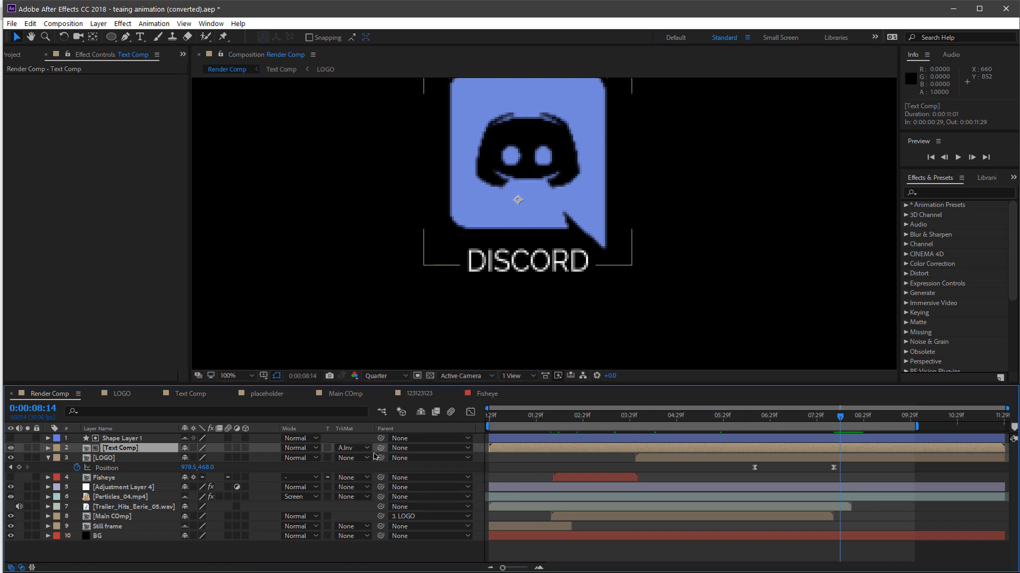
left_click(349, 449)
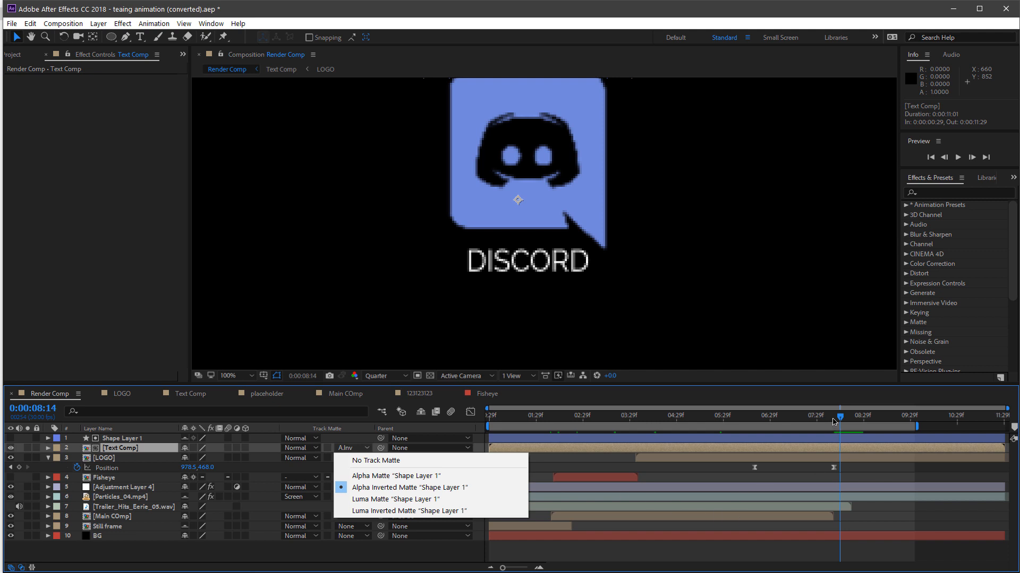
left_click_drag(839, 418, 754, 427)
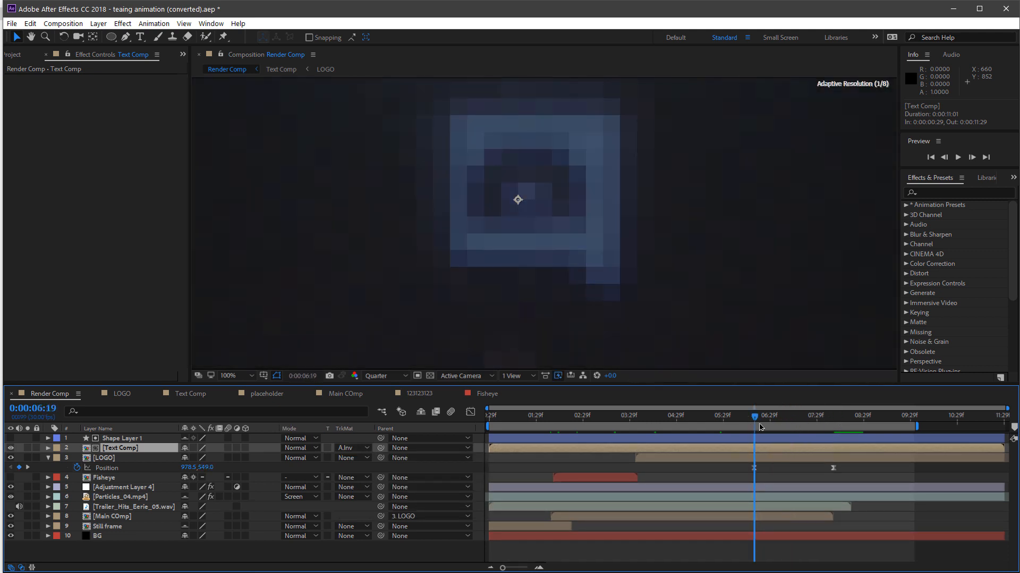
- Check LOGO's Position keyframes and parent the Main COmp layer to LOGO
left_click(117, 528)
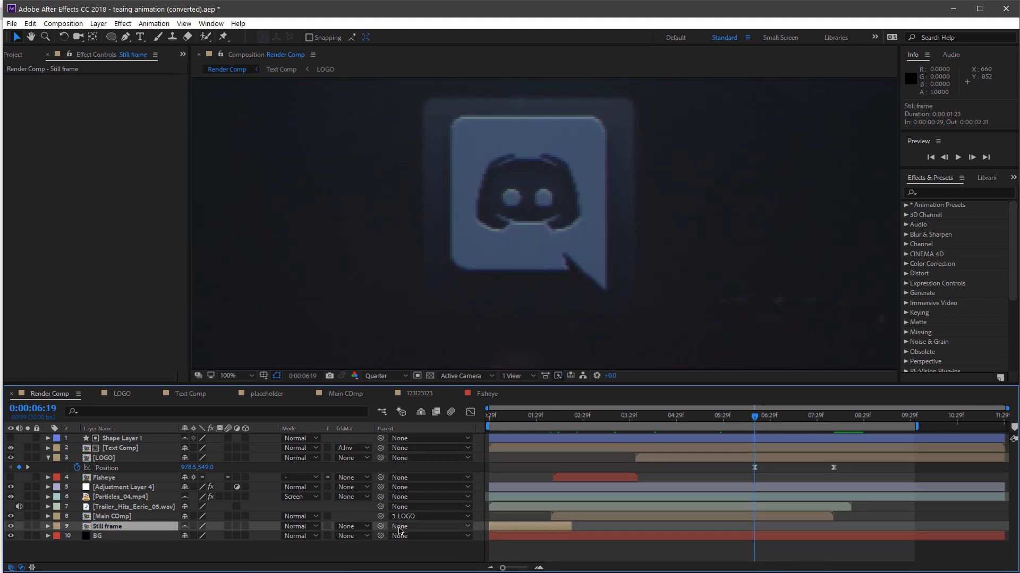
left_click(98, 458)
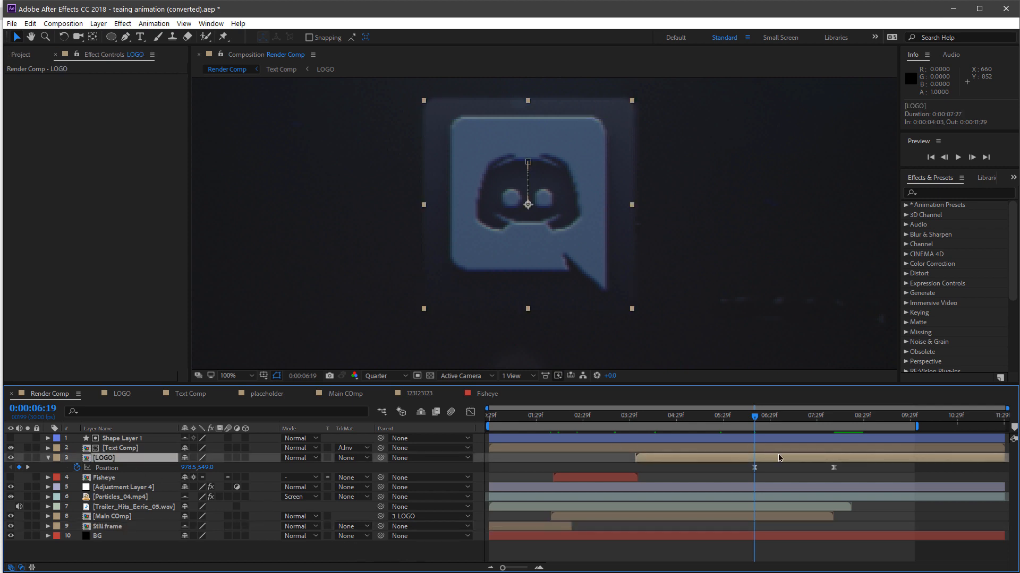
key("p")
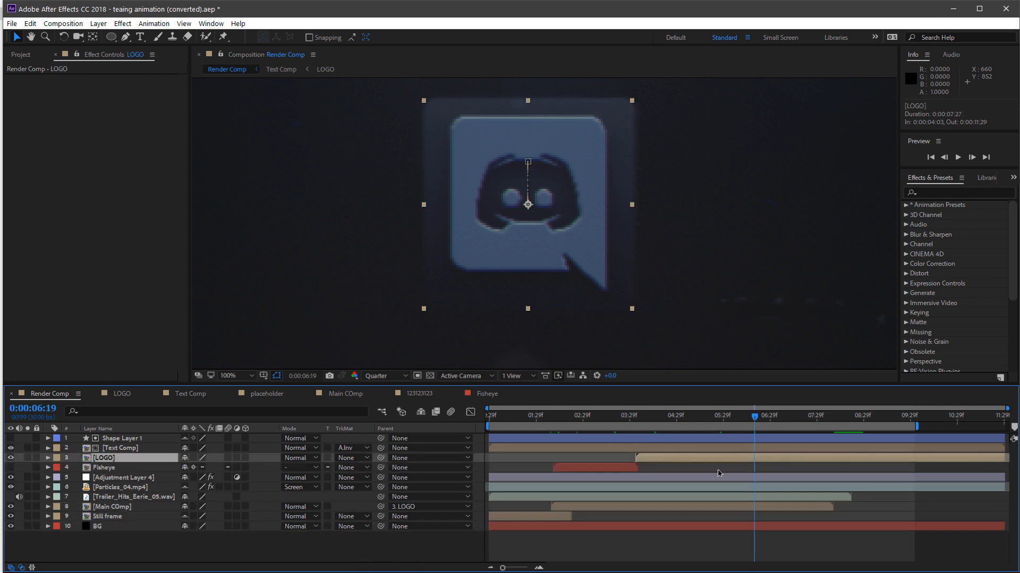
key("p")
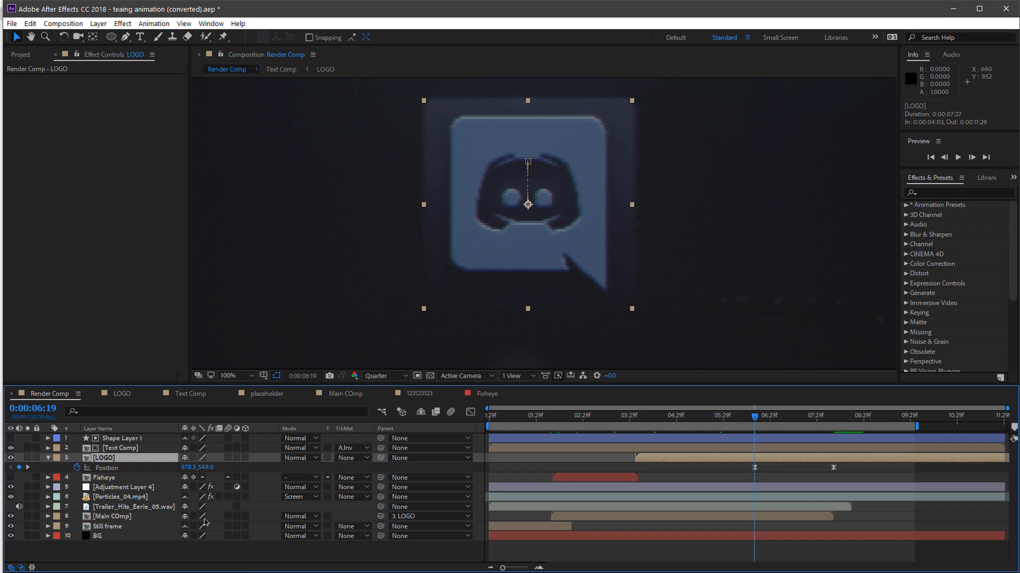
left_click(120, 528)
left_click(120, 517)
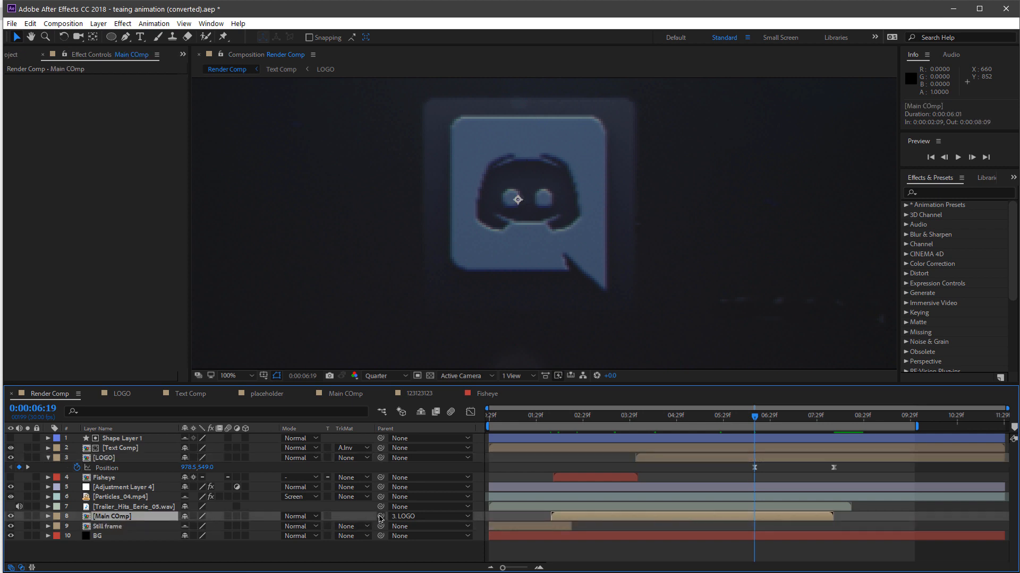
left_click_drag(380, 519, 153, 463)
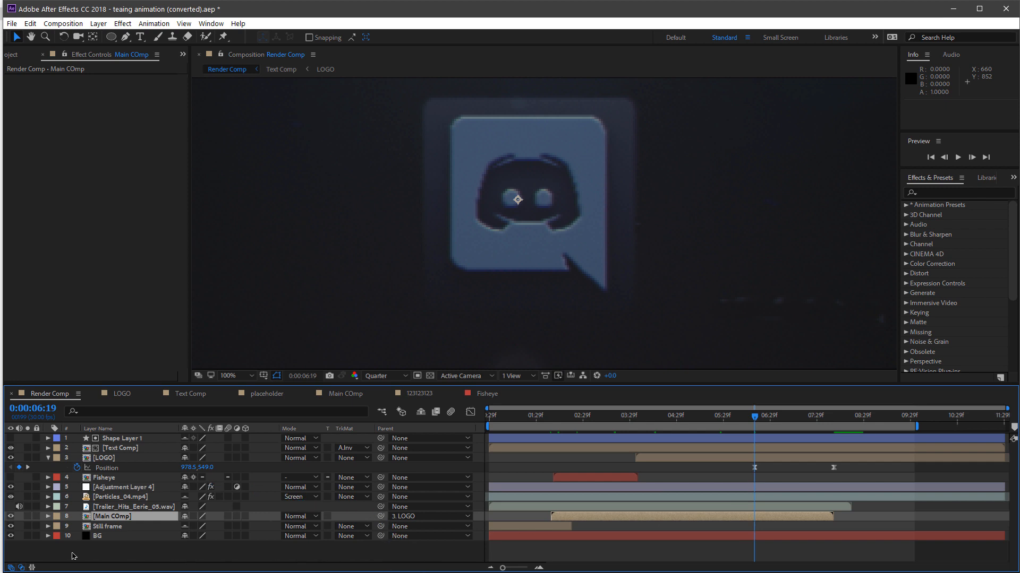
- Hide the switches and modes columns of the Render Comp timeline and show them again
key("F4")
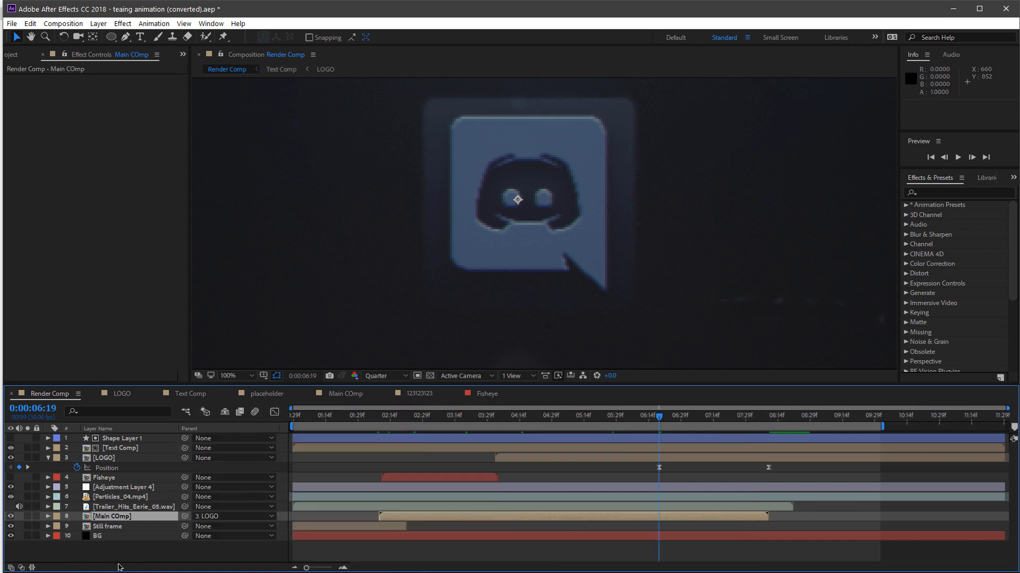
key("F4")
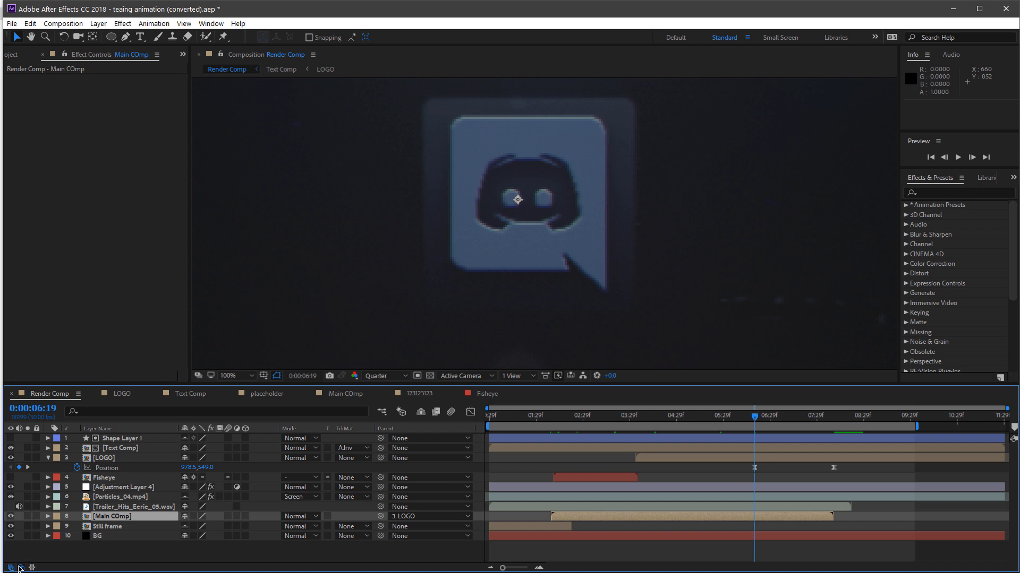
left_click(21, 567)
left_click(21, 567)
- Examine the animated properties of LOGO and compare its motion path with Shape Layer 1 and the parented Main COmp
left_click(787, 460)
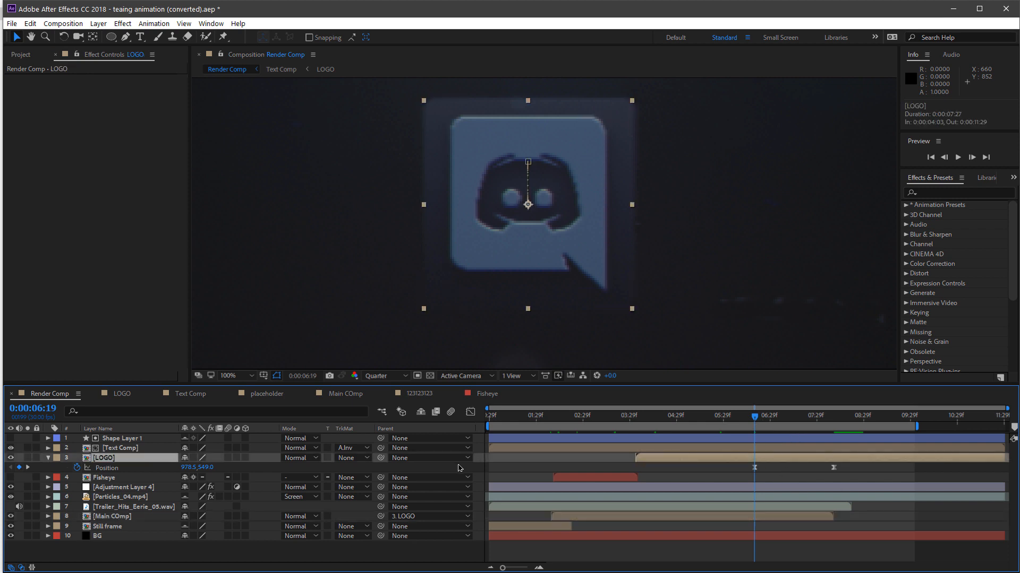
key("u")
key("u")
left_click(117, 440)
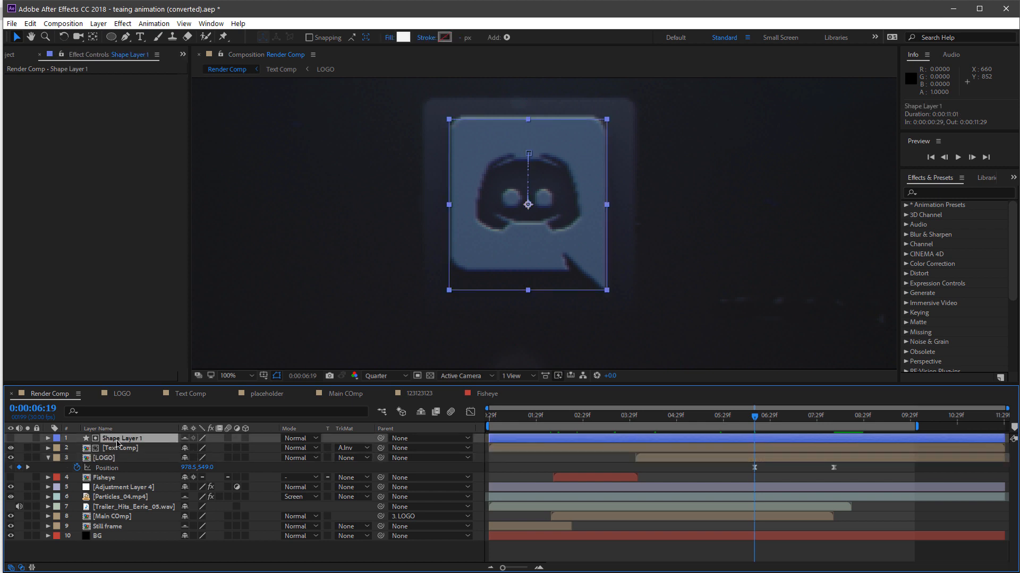
left_click(117, 517)
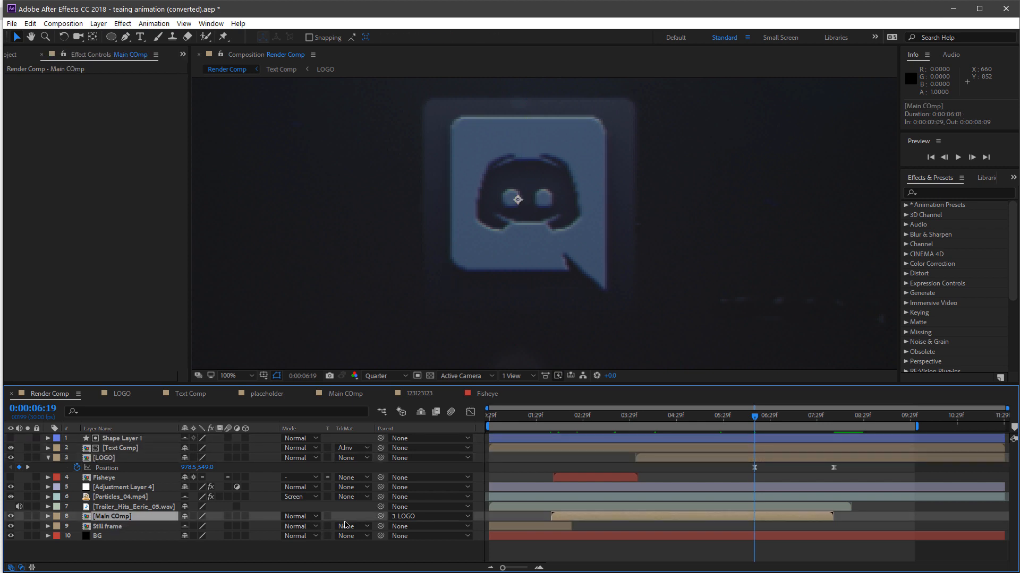
key("p")
key("p")
left_click(113, 459)
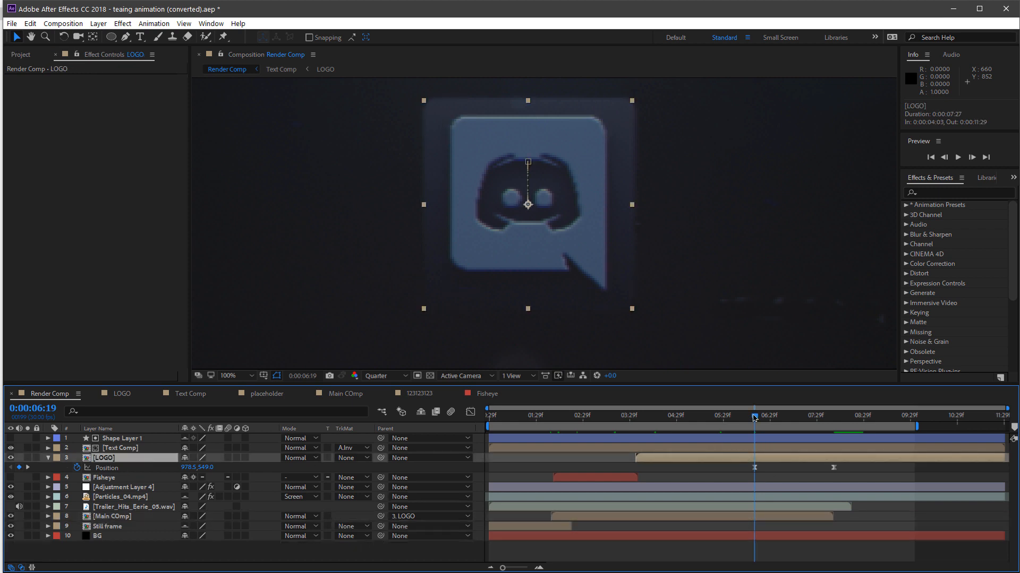
- Review the logo's upward move and the text reveal by scrubbing from 0:00:06:19 to 0:00:08:10 and back to 0:00:07:29
left_click_drag(755, 418, 838, 426)
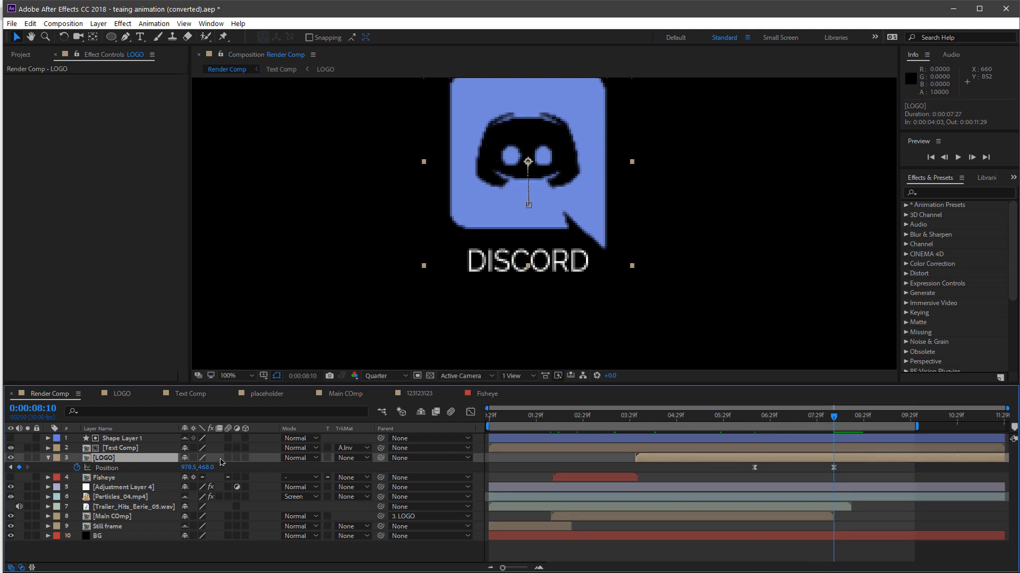
key("space")
left_click_drag(646, 192, 636, 263)
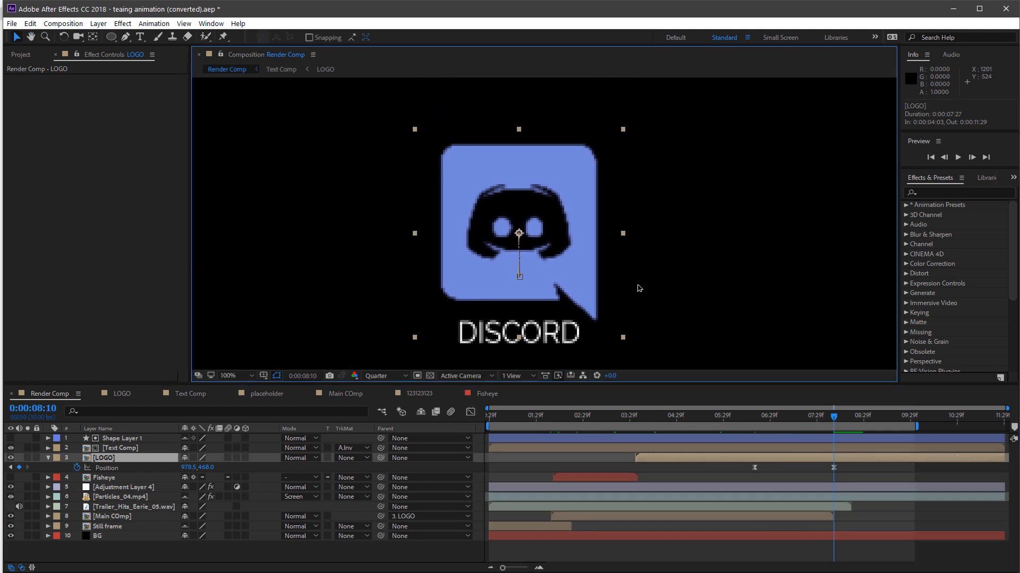
left_click_drag(788, 421, 817, 427)
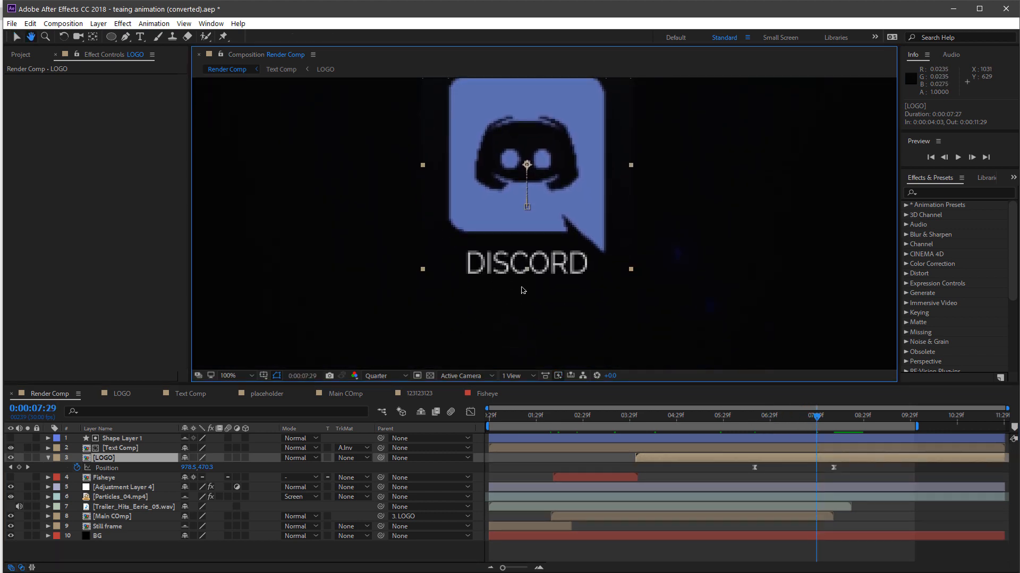
- Try moving Shape Layer 1 up and to the right at 0:00:07:05, and undo the last change
left_click(485, 324)
key("period")
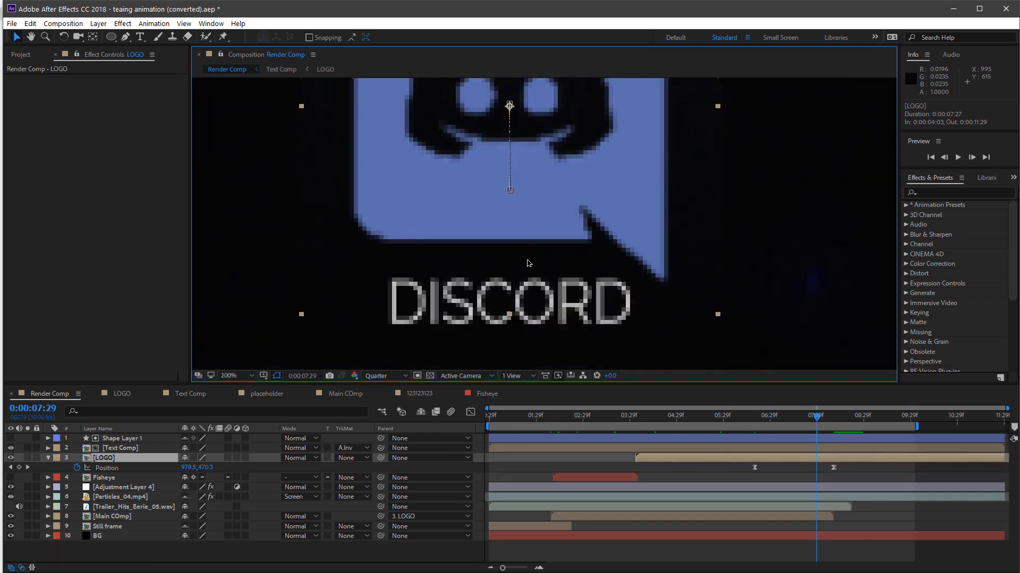
left_click(779, 422)
left_click(423, 289)
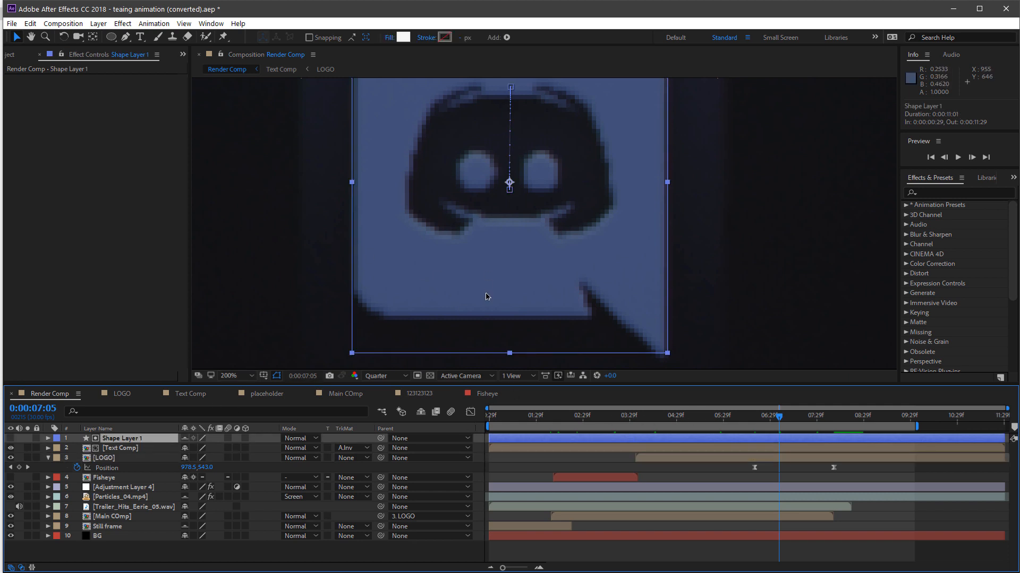
left_click_drag(494, 294, 557, 246)
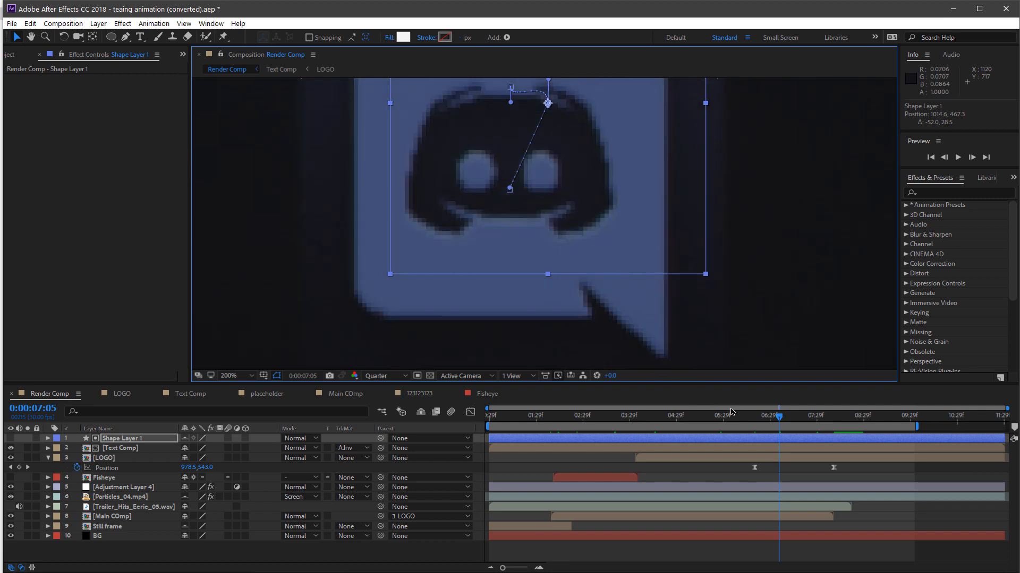
key("ctrl+z")
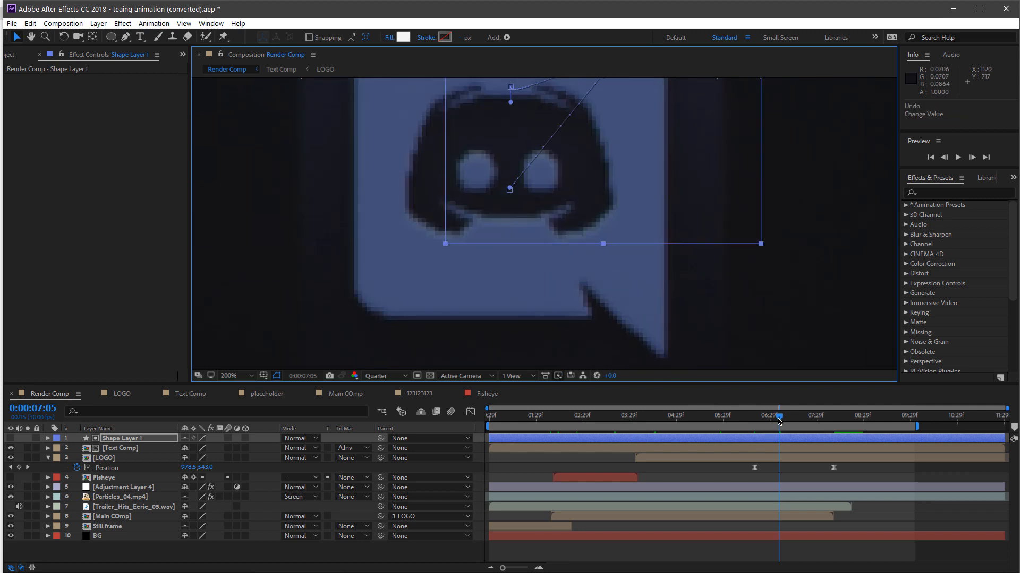
- Try moving Shape Layer 1 to the left at 0:00:07:28, and undo all its test moves
left_click_drag(779, 421, 815, 421)
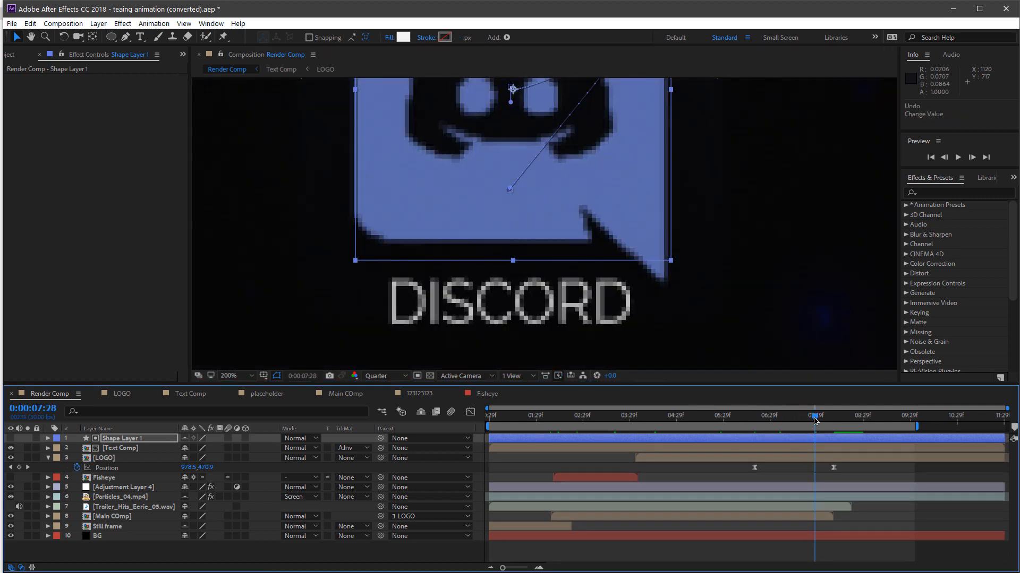
left_click_drag(471, 196, 298, 253)
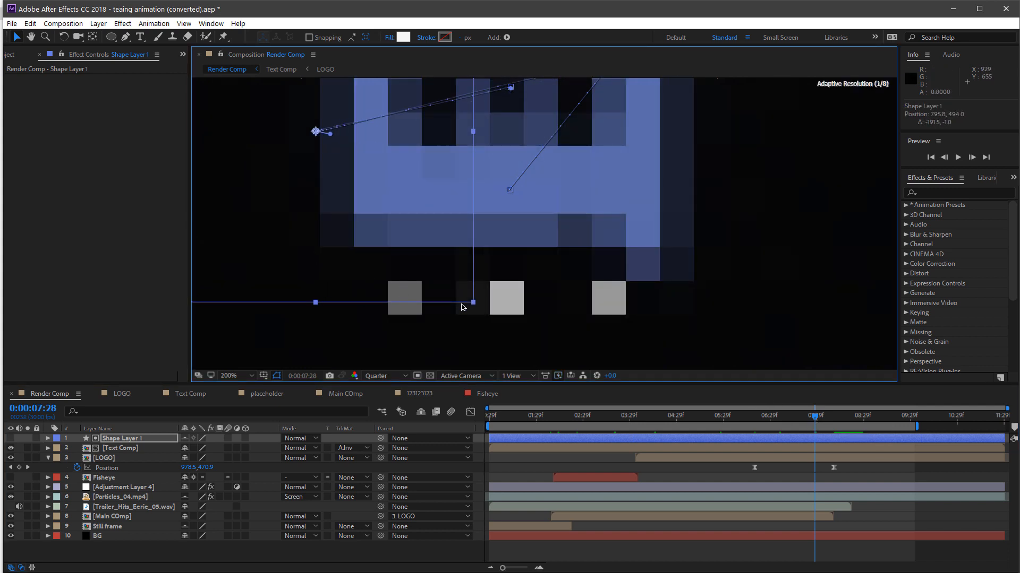
key("ctrl+z")
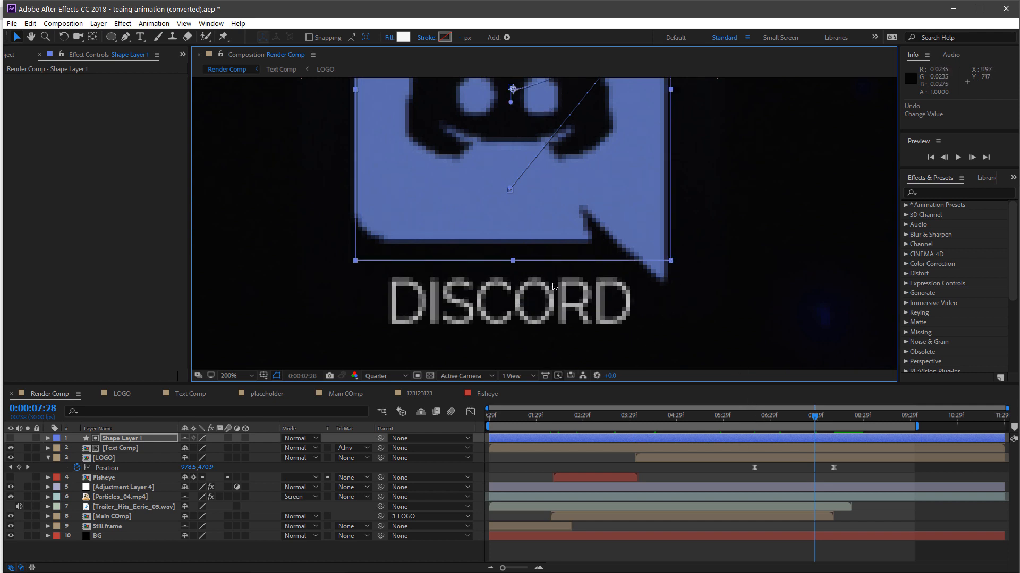
left_click_drag(579, 230, 570, 288)
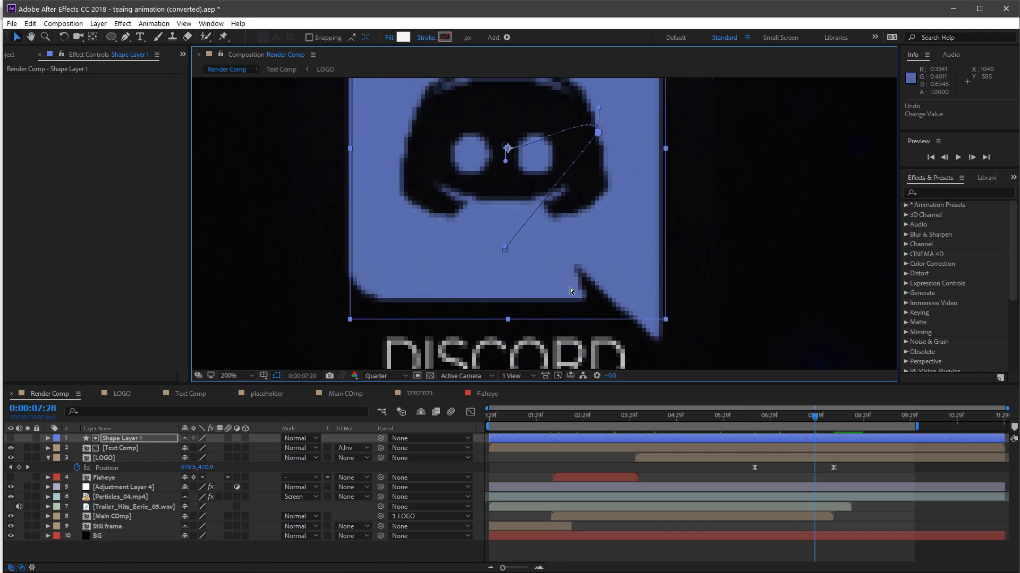
key("ctrl+z")
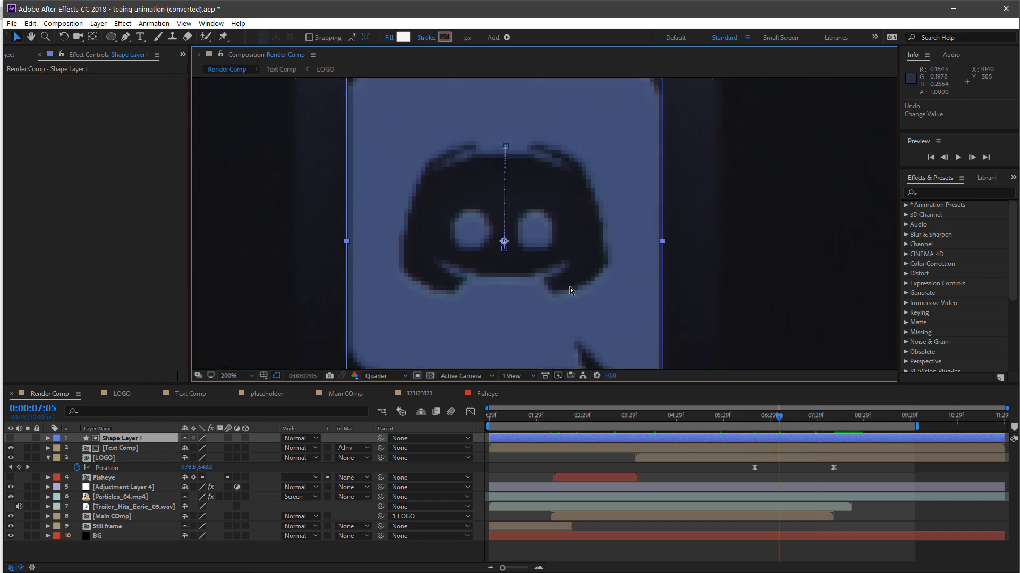
- Review the text reveal up to 0:00:08:26 with the composition view set to Fit up to 100%
left_click_drag(783, 420, 813, 419)
left_click_drag(615, 234, 640, 151)
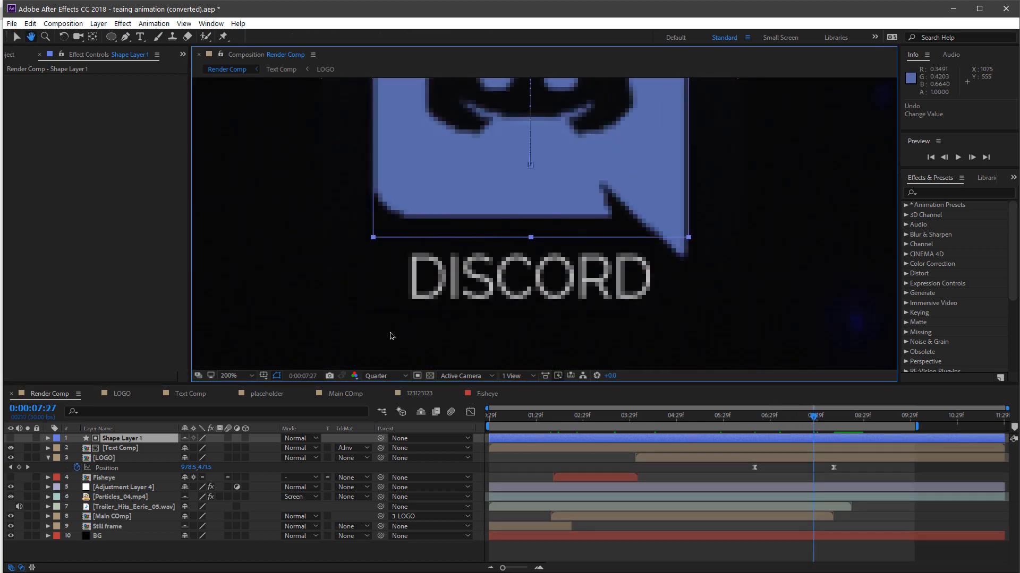
left_click(233, 376)
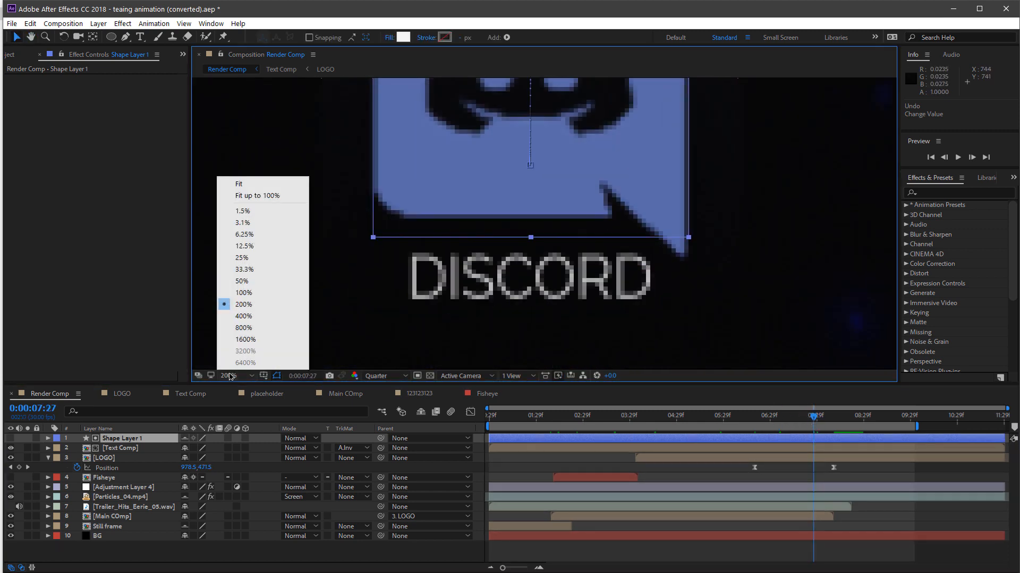
left_click(264, 197)
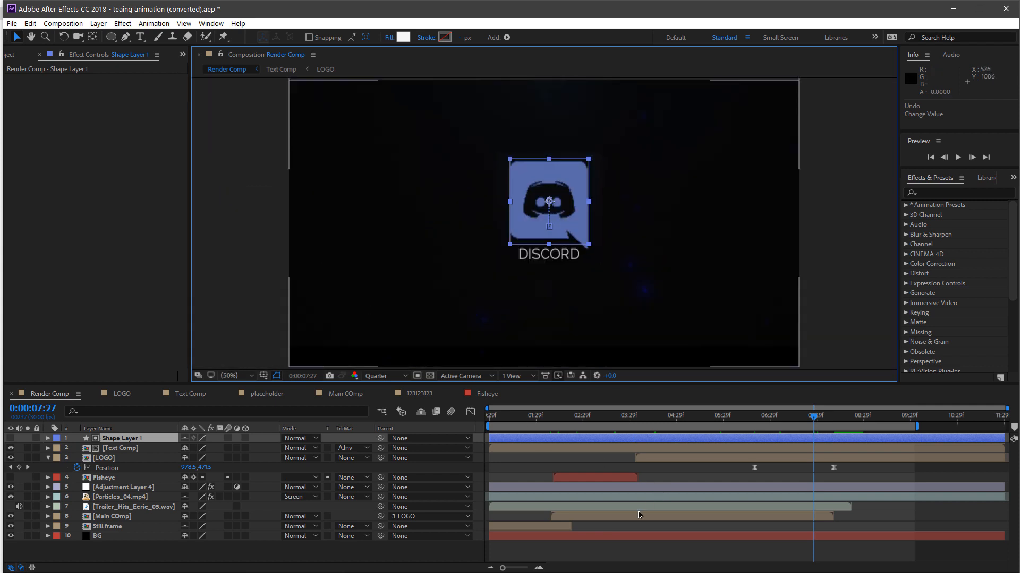
left_click_drag(730, 416, 858, 427)
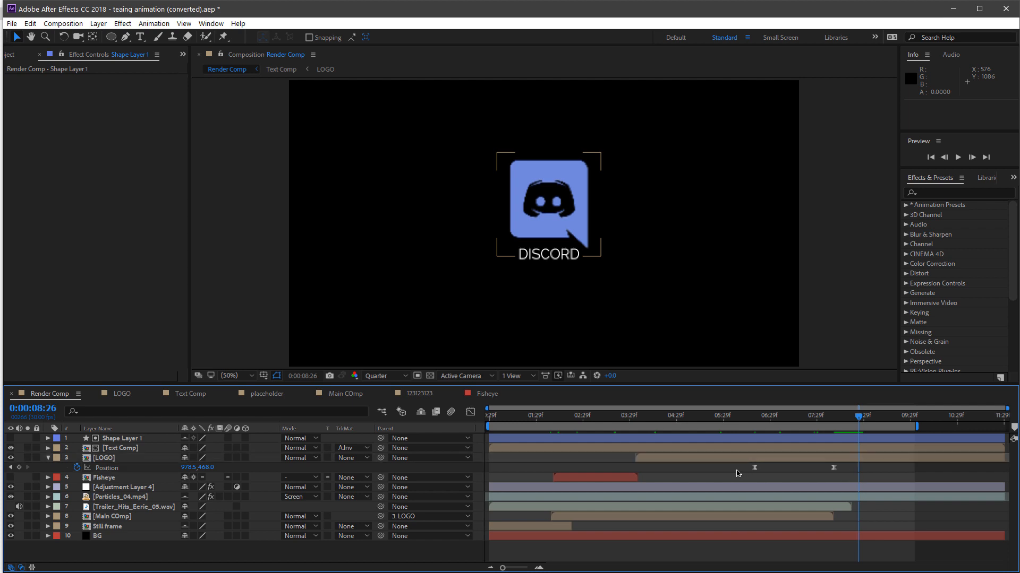
- Apply Easy Ease to both of LOGO's Position keyframes
left_click_drag(848, 471, 714, 468)
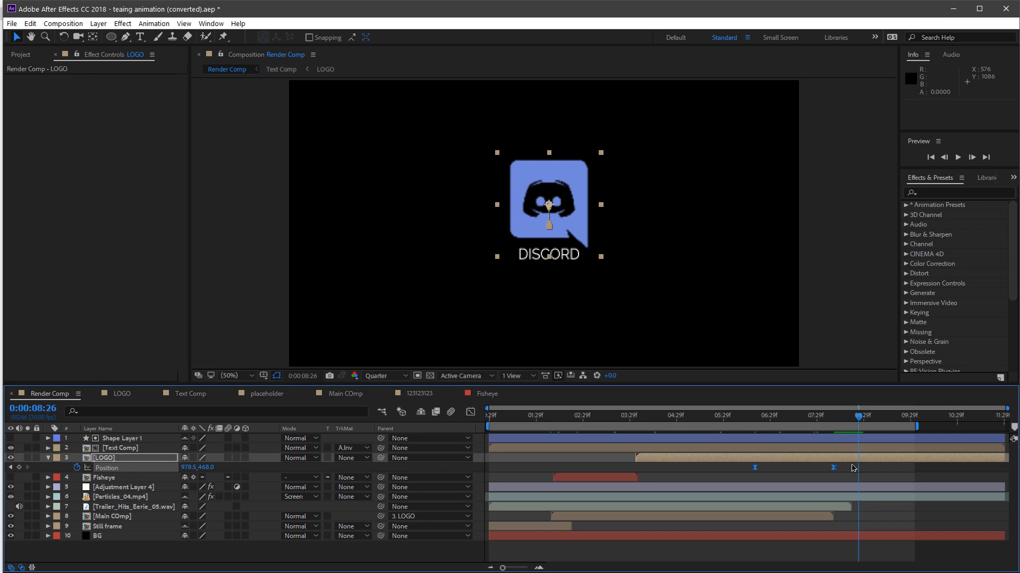
left_click_drag(847, 470, 710, 472)
right_click(757, 469)
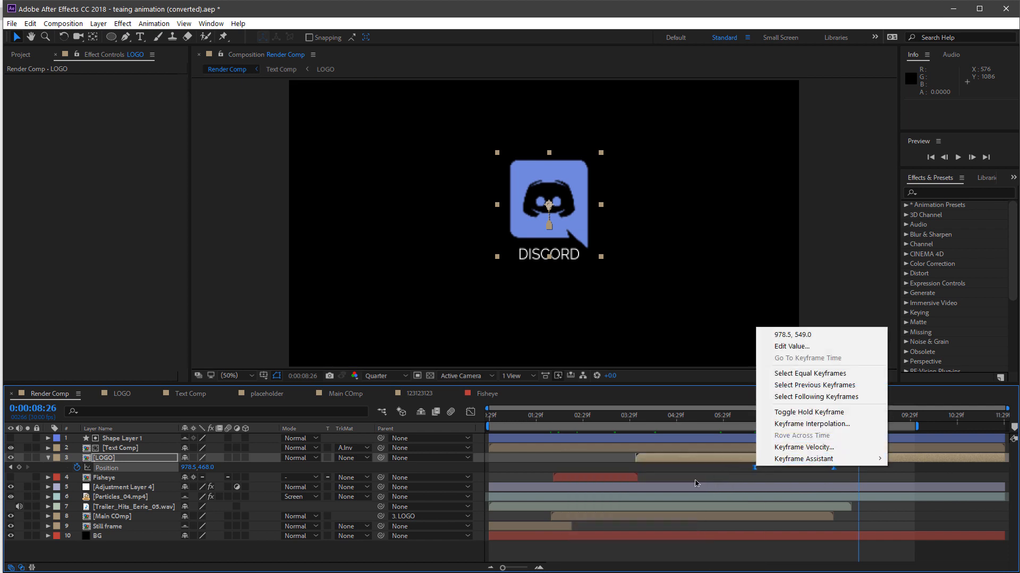
mouse_move(776, 461)
left_click(733, 493)
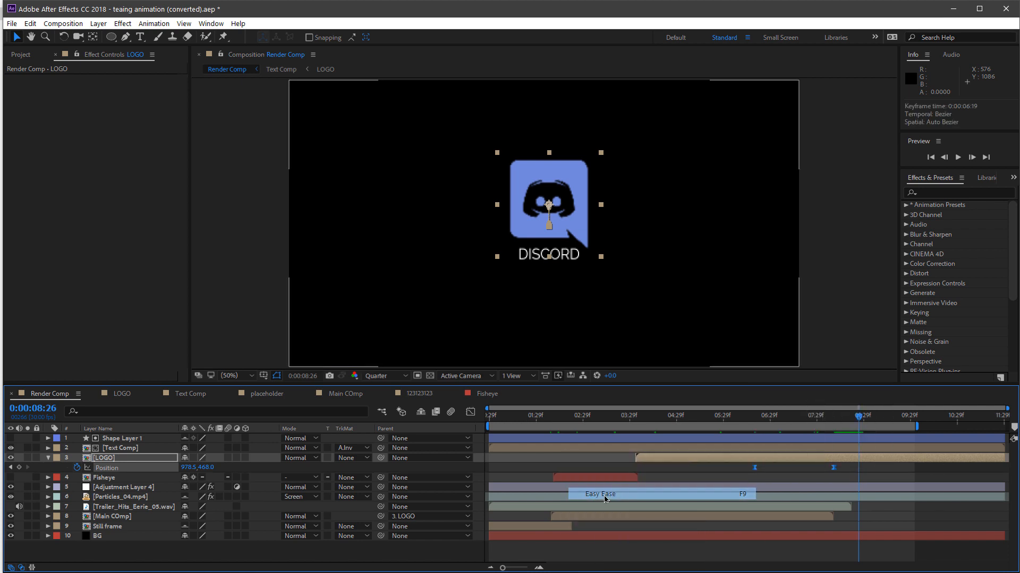
- Lengthen the outgoing ease of LOGO's first Position keyframe in the speed graph, and review the move up to 0:00:08:18
left_click(471, 415)
left_click_drag(885, 515, 780, 538)
key("ctrl+z")
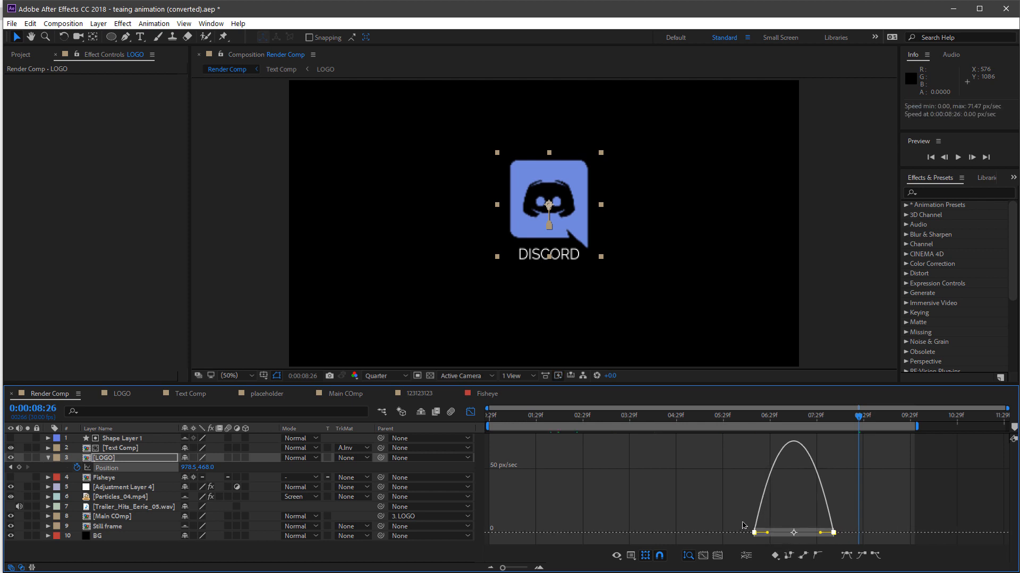
left_click_drag(726, 505, 794, 537)
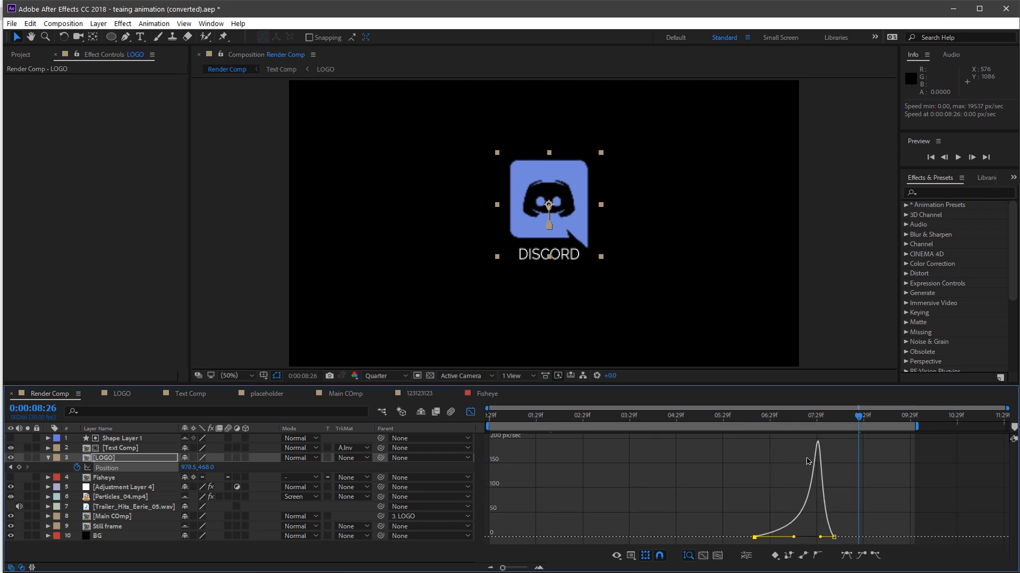
left_click_drag(766, 418, 847, 429)
left_click(470, 412)
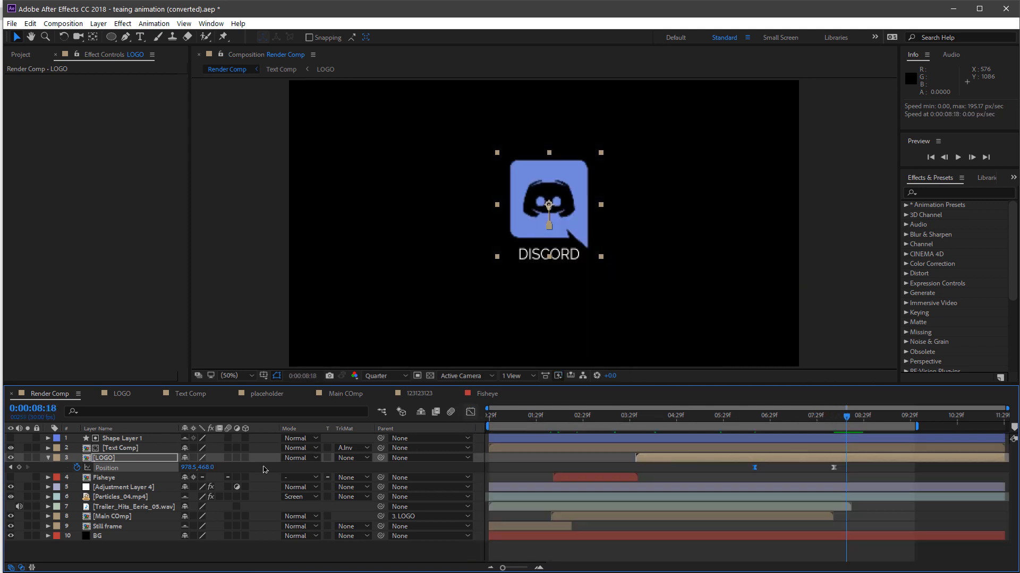
- Collapse LOGO's properties, select the Fisheye layer, and check the animation at 0:00:05:27 and 0:00:03:20
left_click(49, 458)
left_click(103, 469)
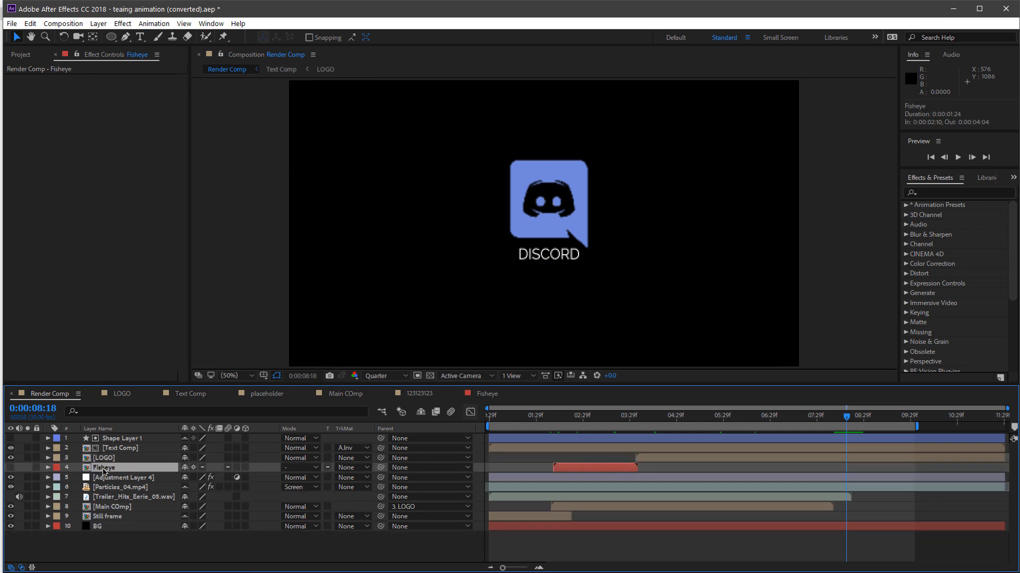
left_click_drag(597, 418, 720, 419)
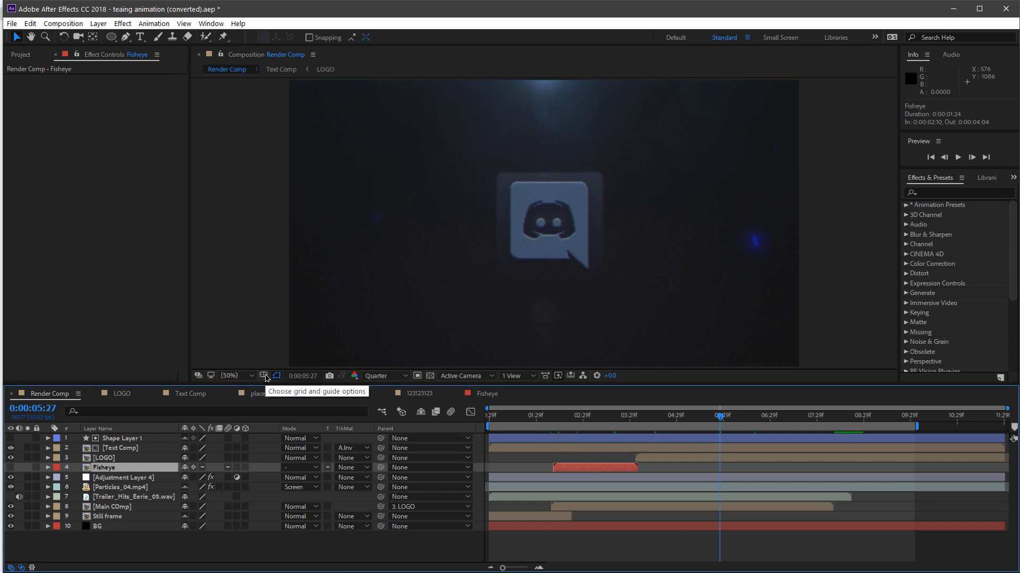
left_click(581, 426)
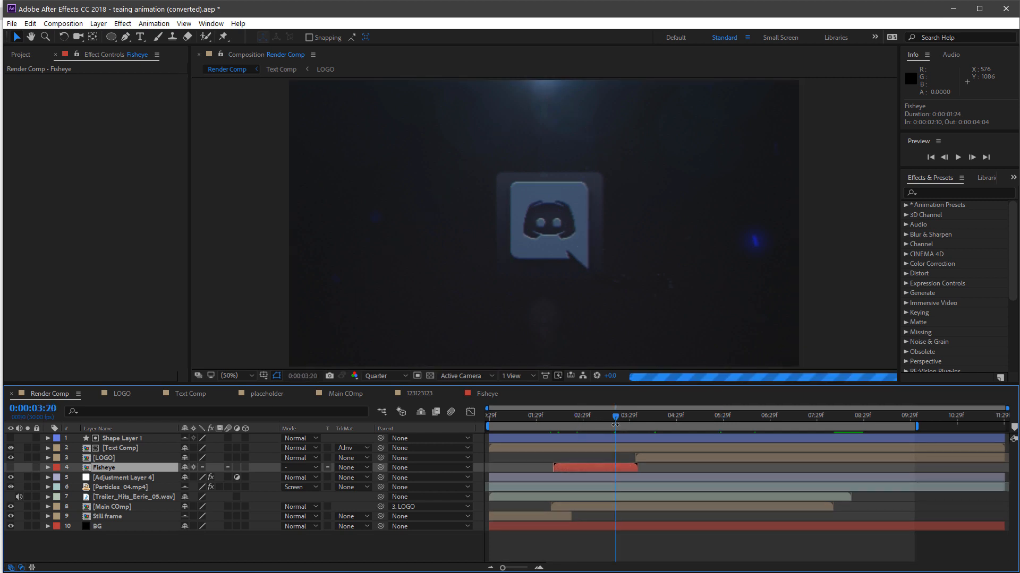